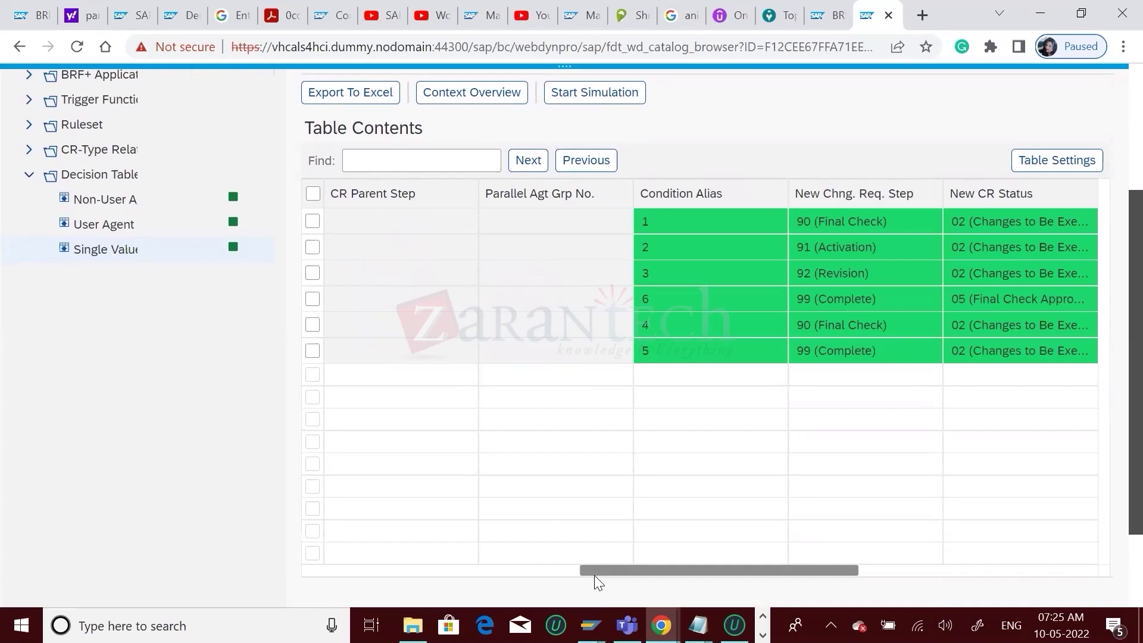
# - Review the Single Value, User Agent and Non-User Agent decision tables, including the condition columns of the single value table
pyautogui.click(349, 572)
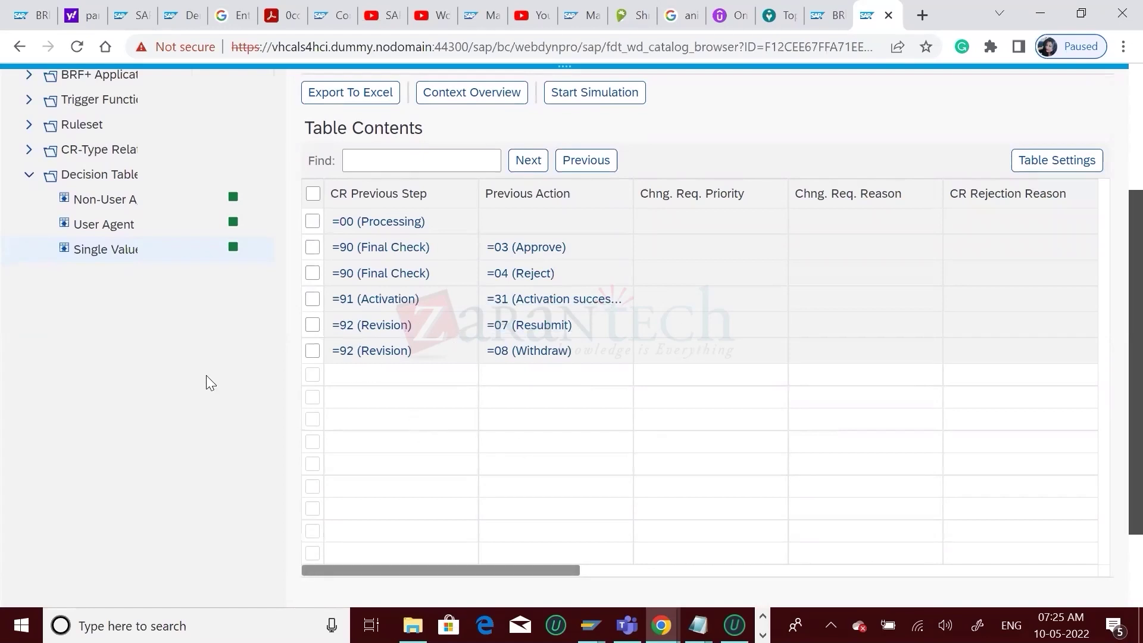
pyautogui.click(97, 226)
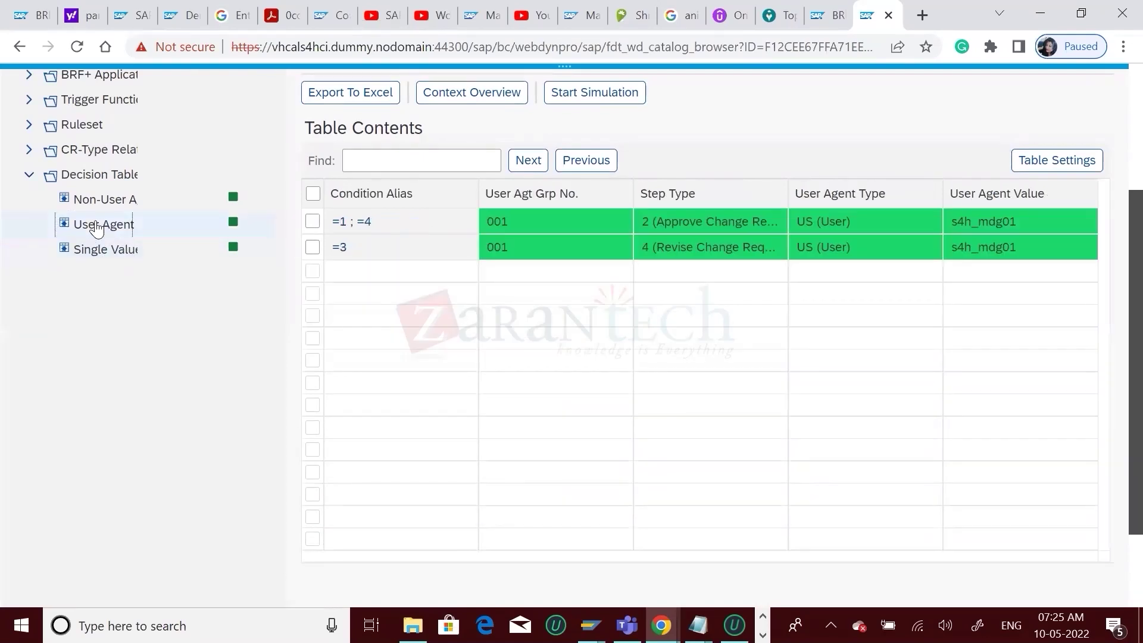
pyautogui.click(108, 207)
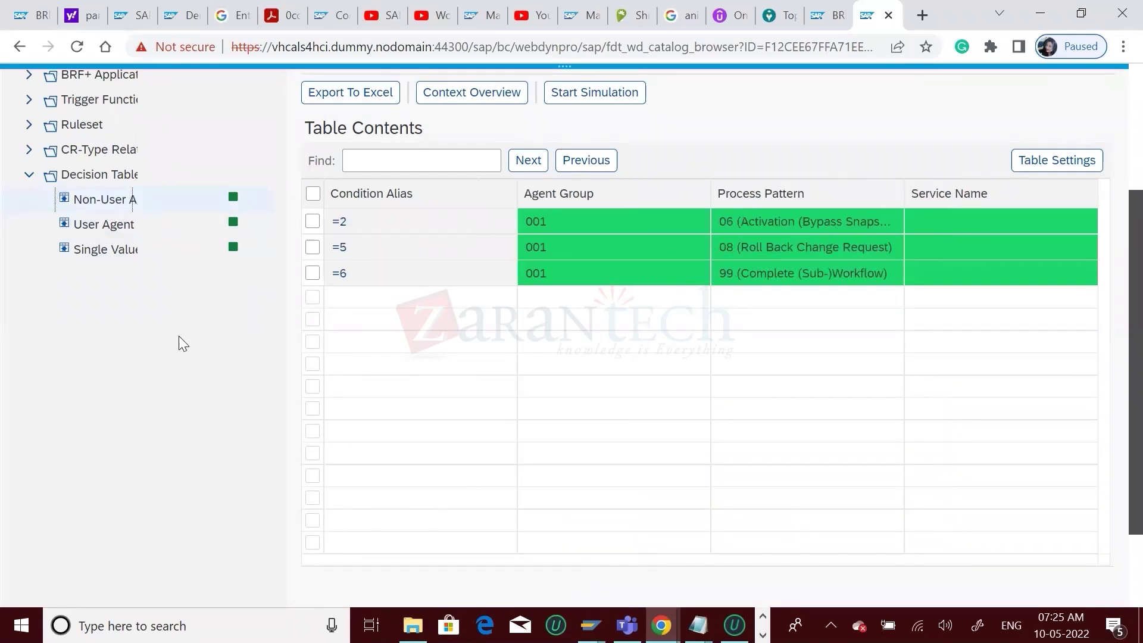
pyautogui.click(102, 256)
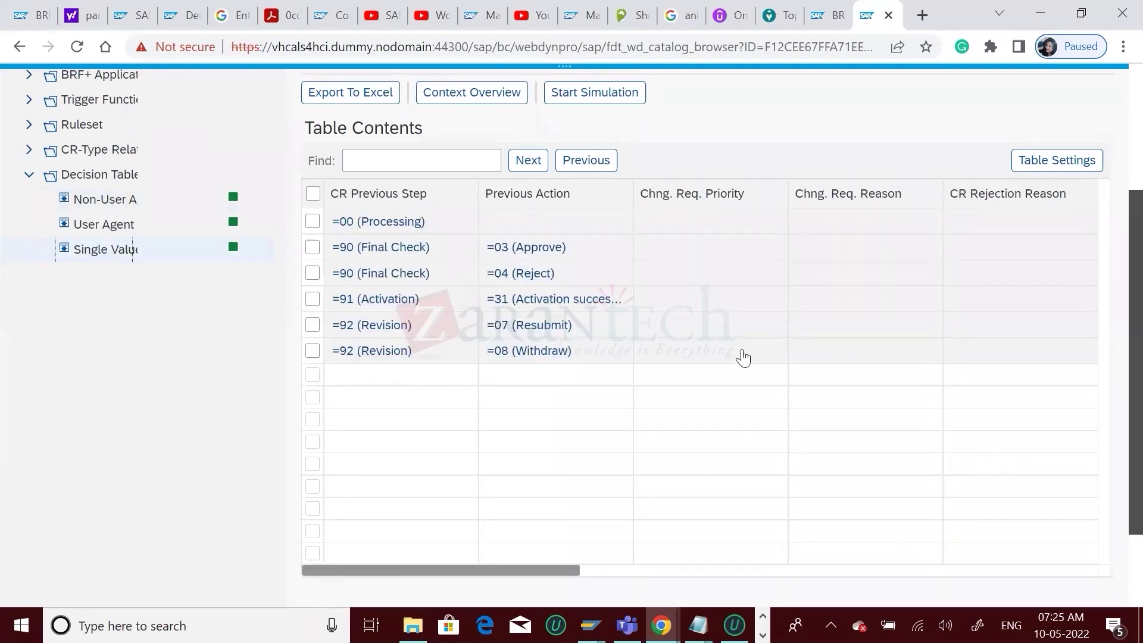
pyautogui.click(618, 570)
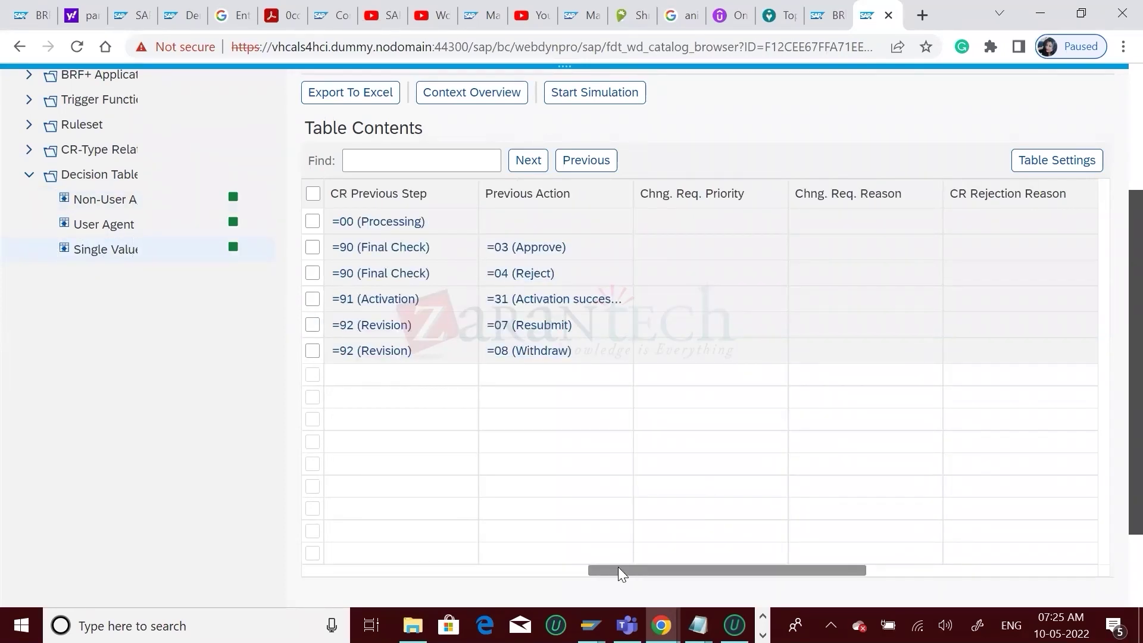
pyautogui.click(385, 569)
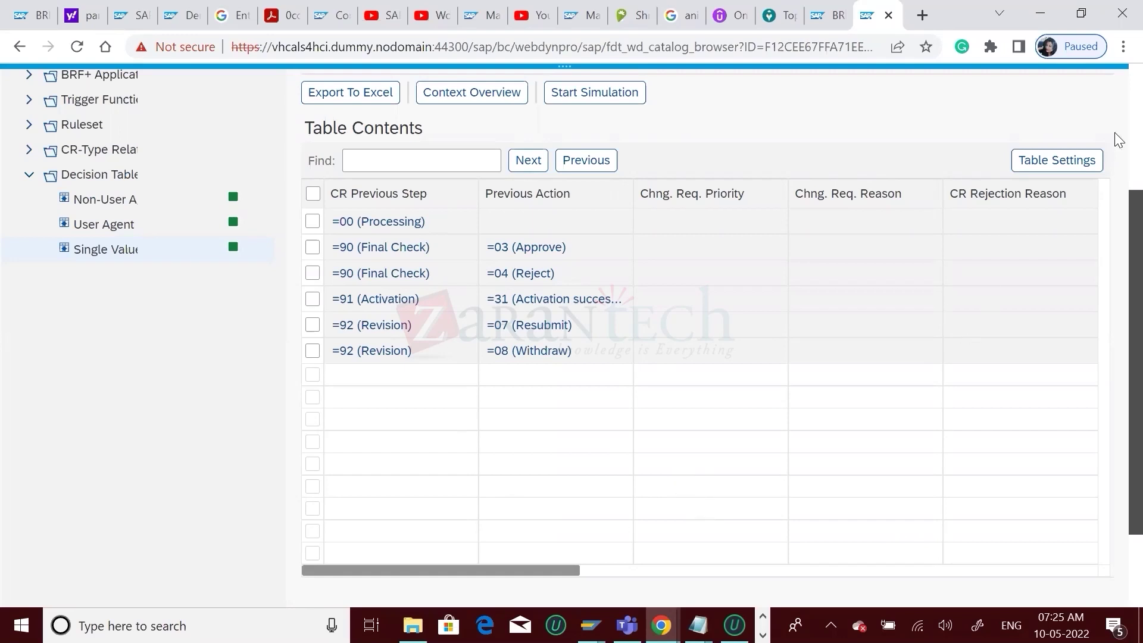
pyautogui.scroll(1, 1119, 143)
pyautogui.scroll(3, 1119, 143)
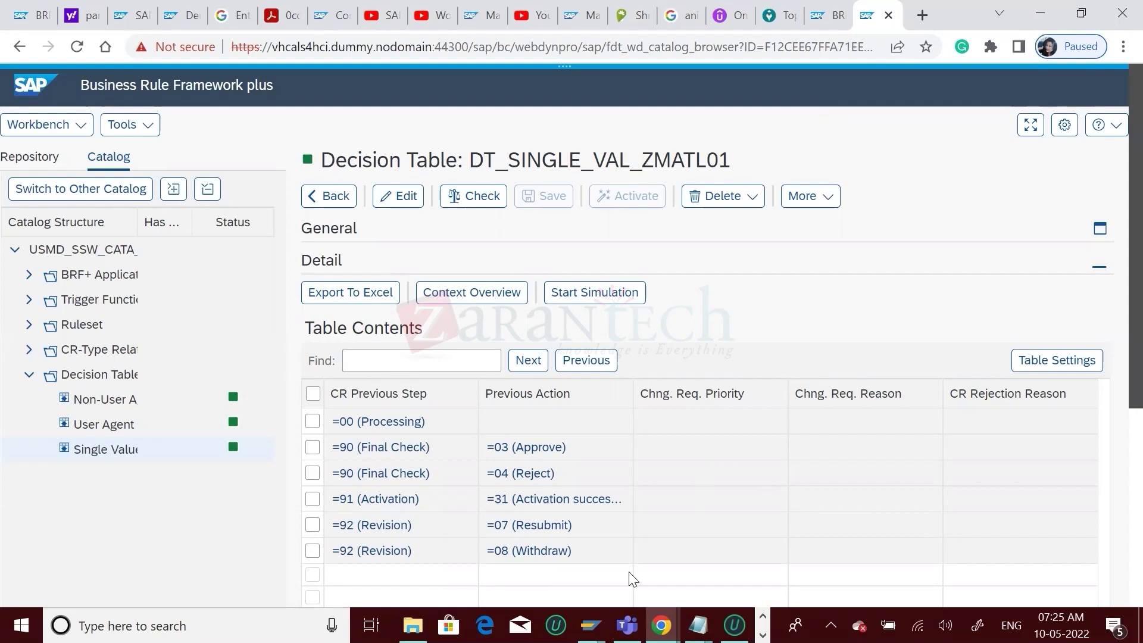
# - Switch to the SAP GUI Display IMG window and open the Create Change Request Type activity under Change Requests
pyautogui.click(589, 625)
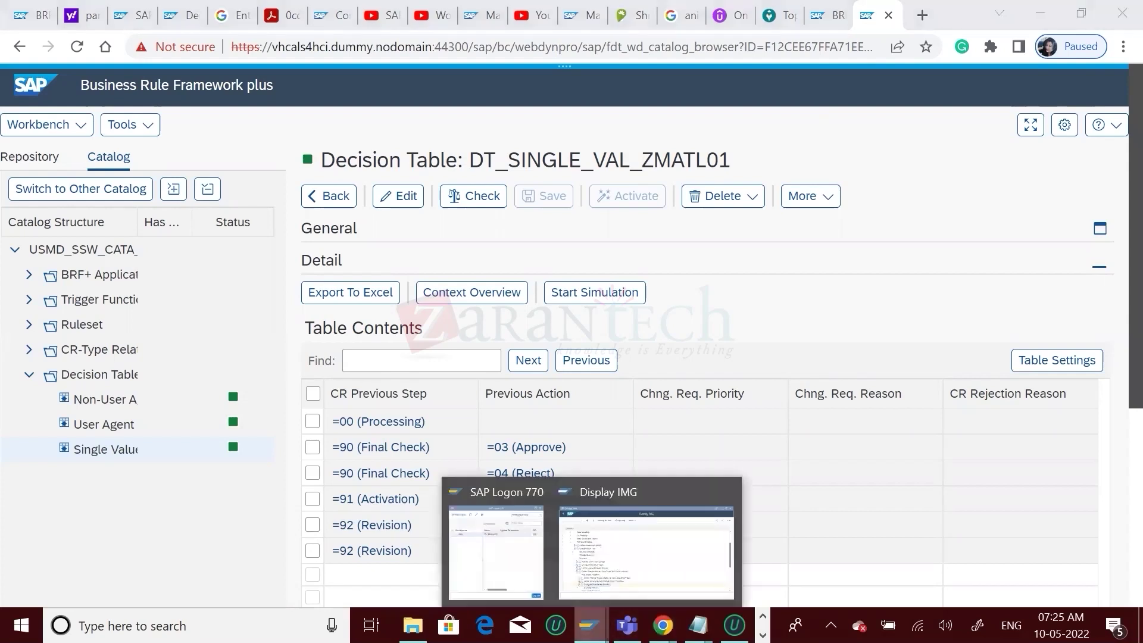
pyautogui.click(611, 503)
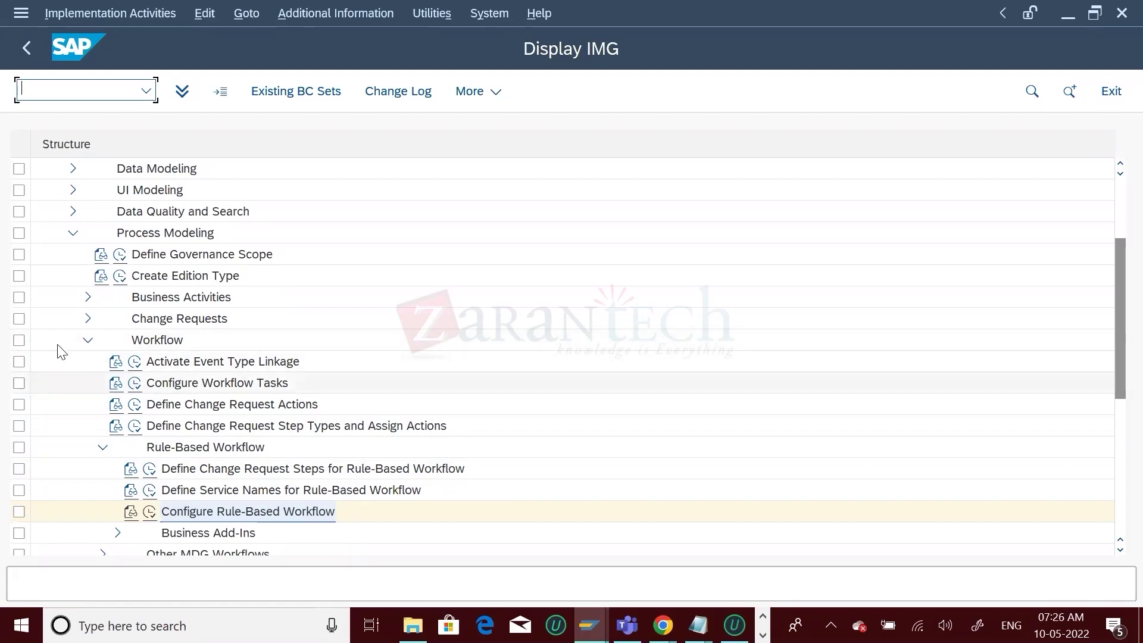
pyautogui.click(88, 319)
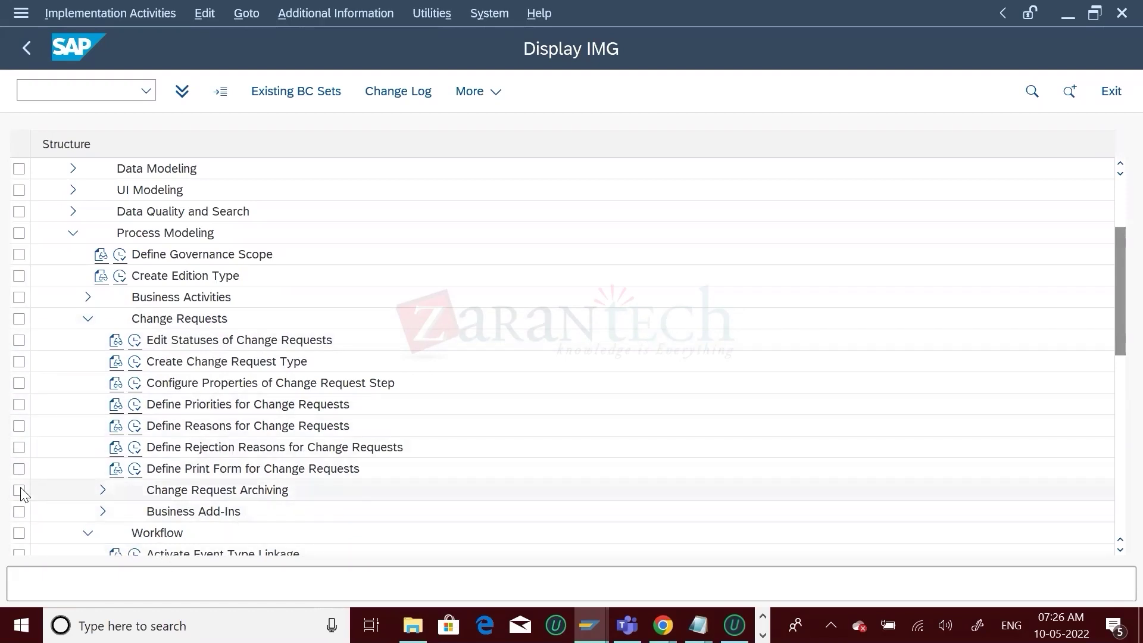
pyautogui.click(134, 361)
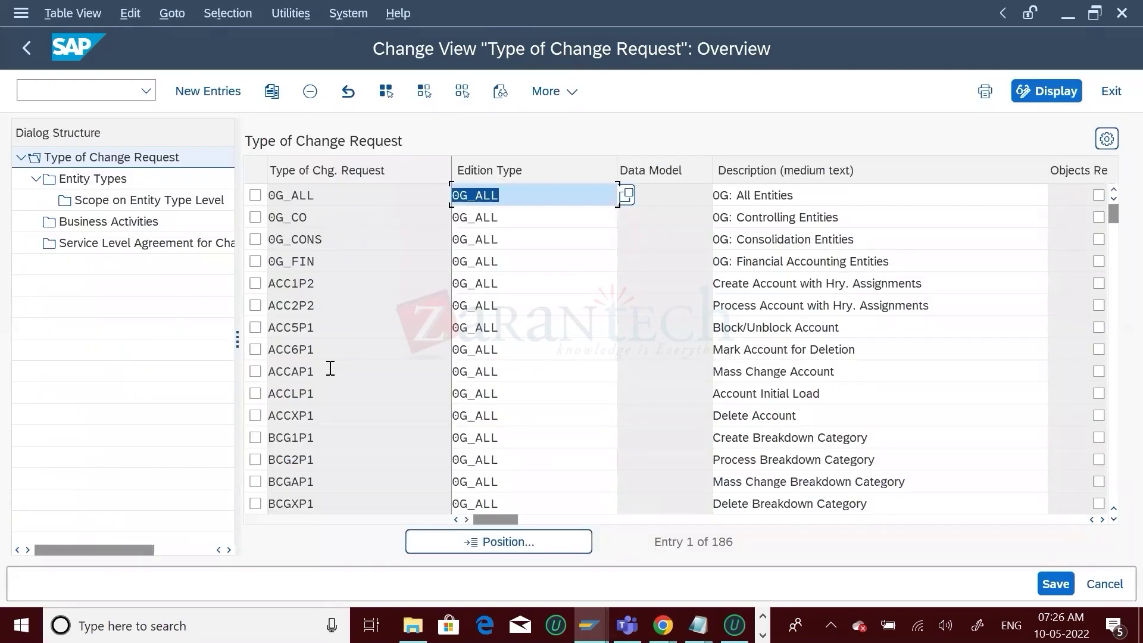
# - Position the change request type list at entry MATL01
pyautogui.click(517, 542)
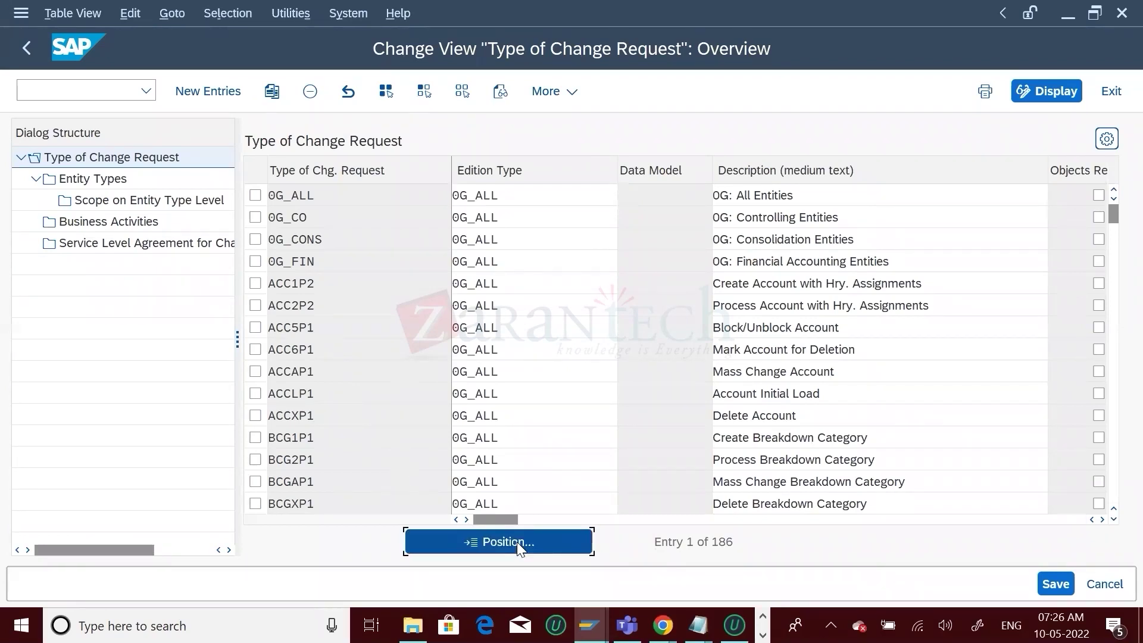
pyautogui.write('MA')
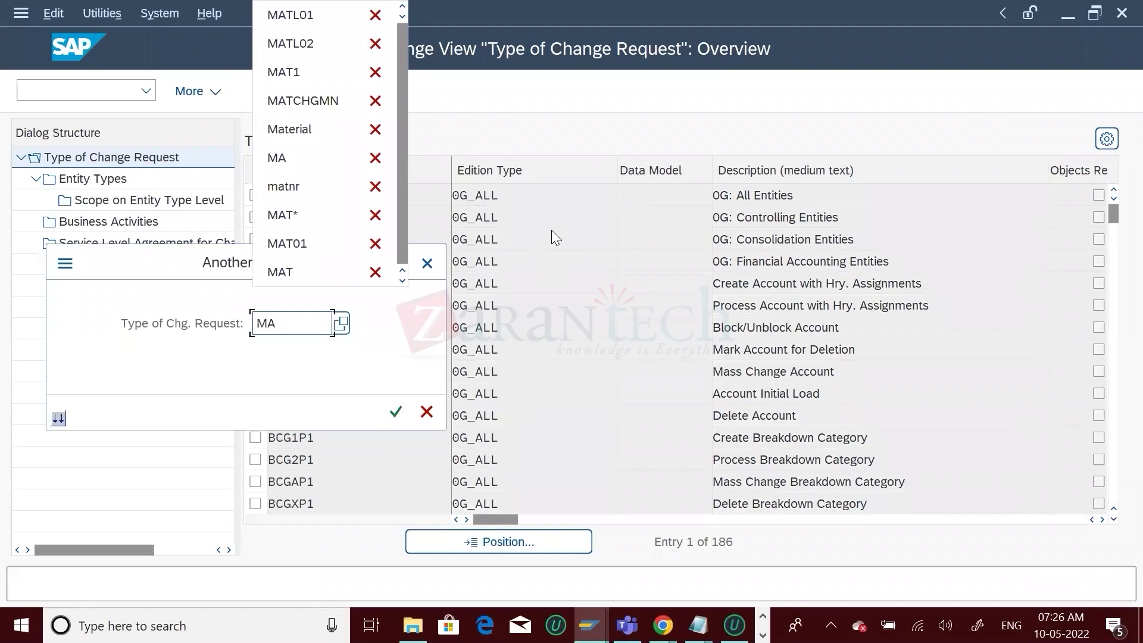
pyautogui.click(490, 84)
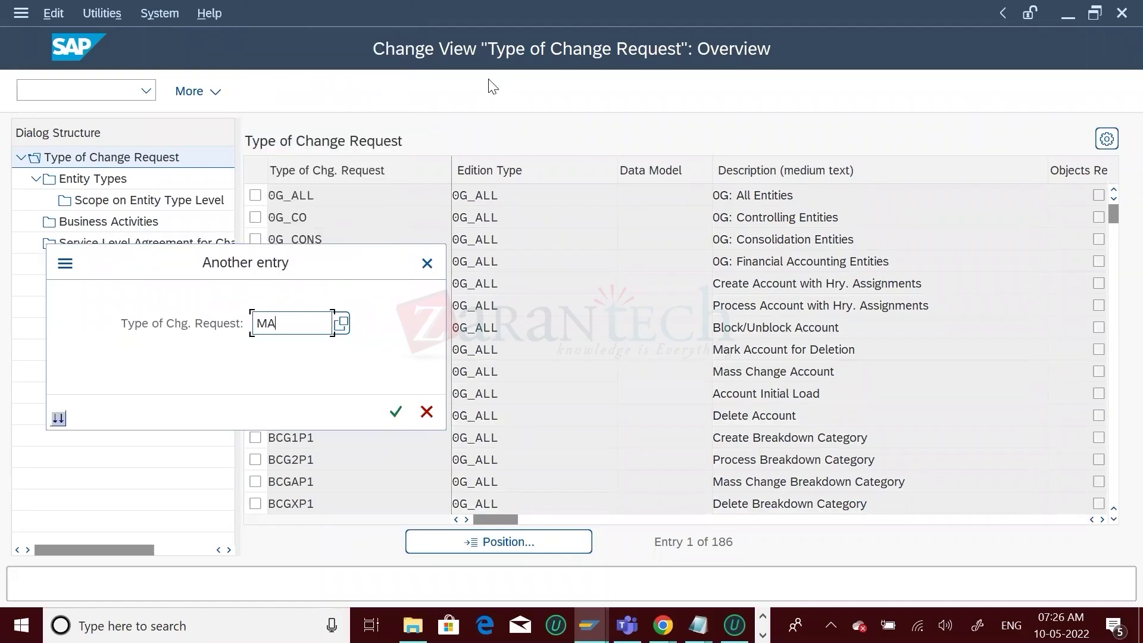
pyautogui.press('BackSpace')
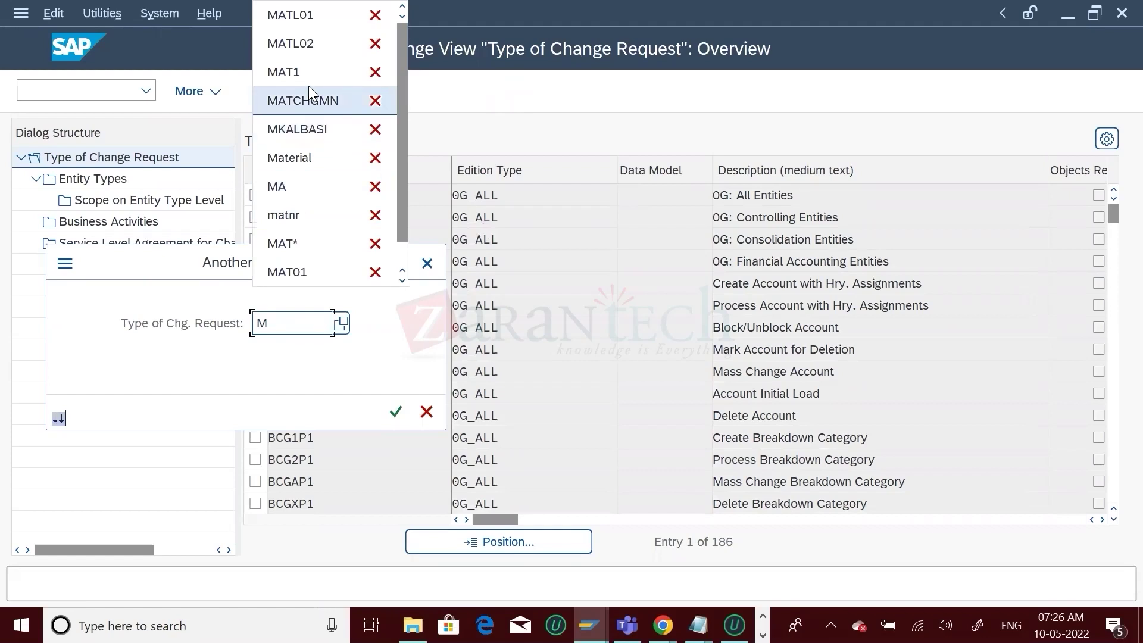
pyautogui.click(298, 15)
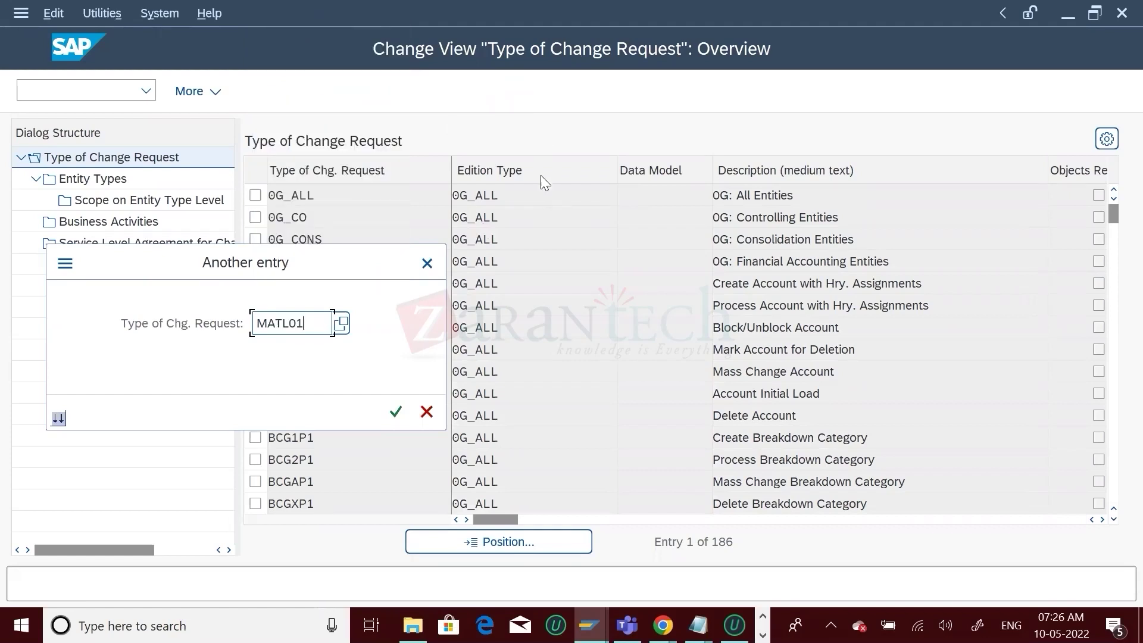
pyautogui.click(394, 413)
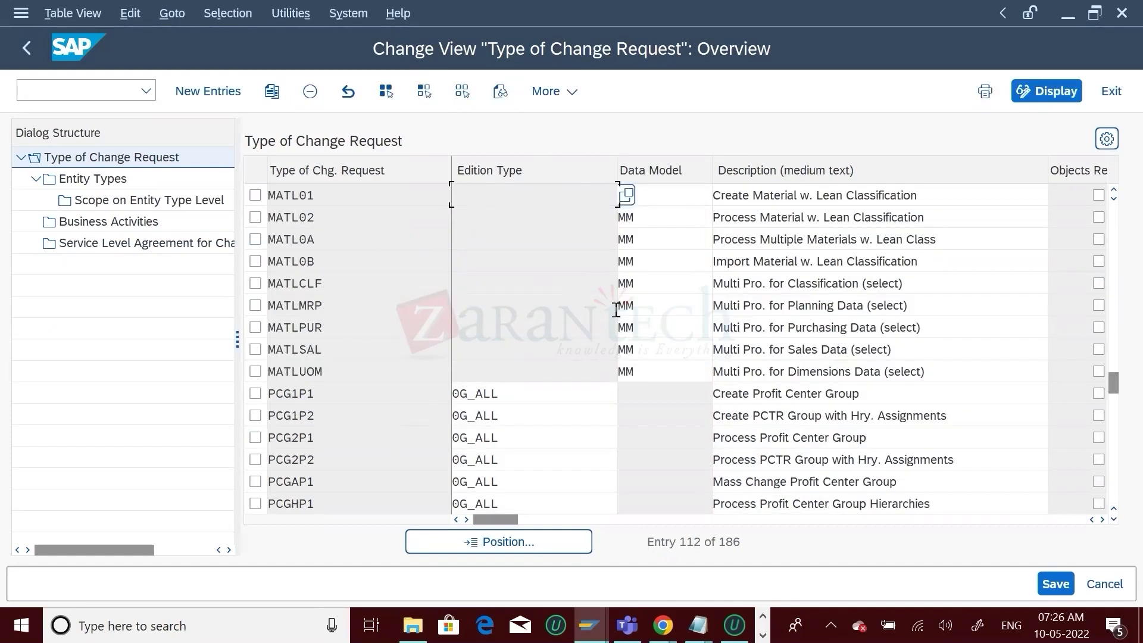
# - Examine the main entity type and workflow assigned to MATL01, and try to open its entity types
pyautogui.click(538, 522)
pyautogui.click(537, 522)
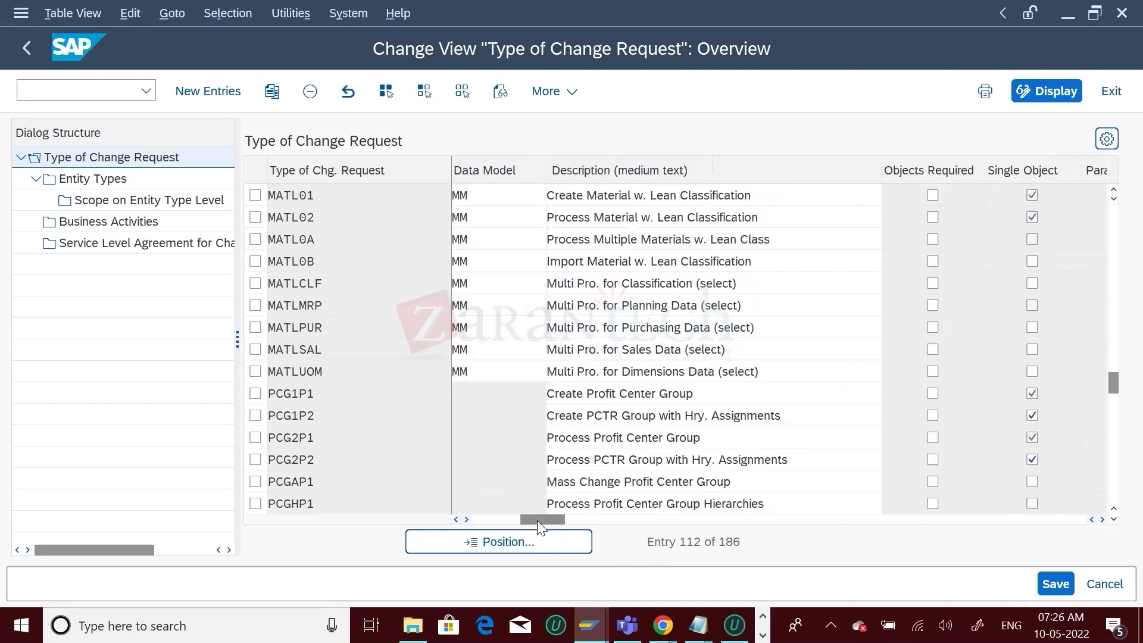
pyautogui.click(613, 520)
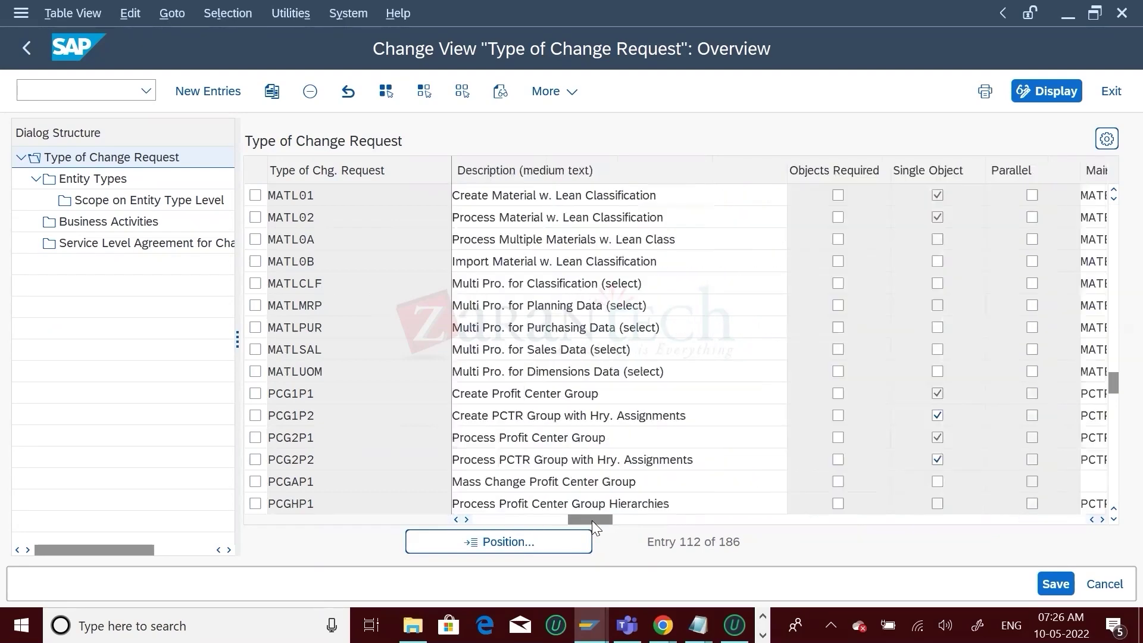
pyautogui.click(643, 520)
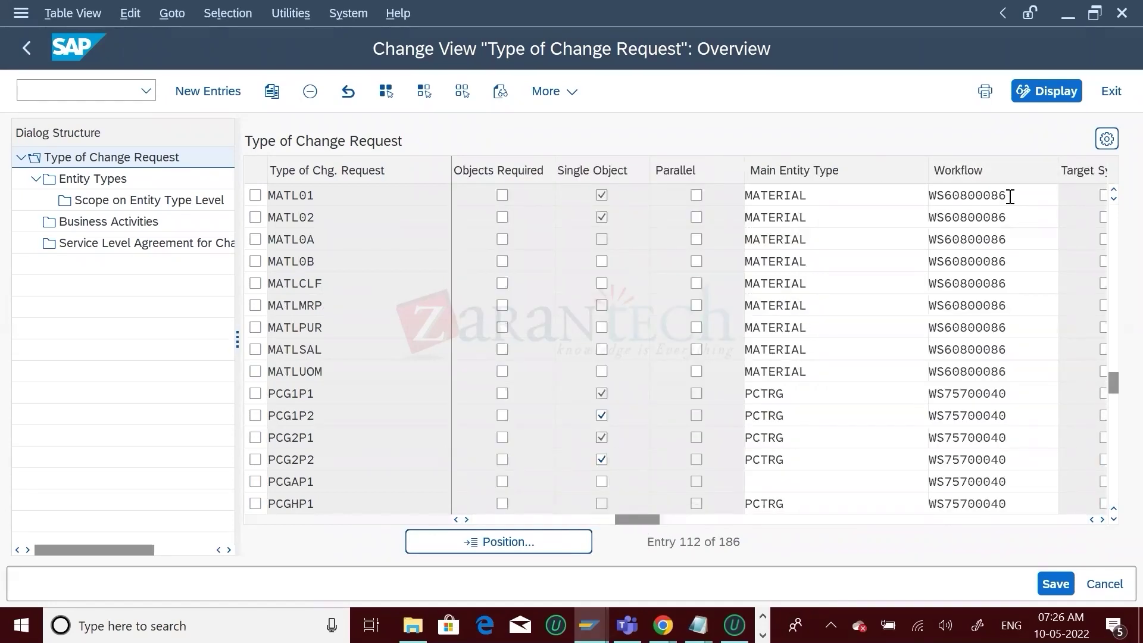
pyautogui.doubleClick(985, 197)
pyautogui.moveTo(985, 197); pyautogui.dragTo(919, 200)
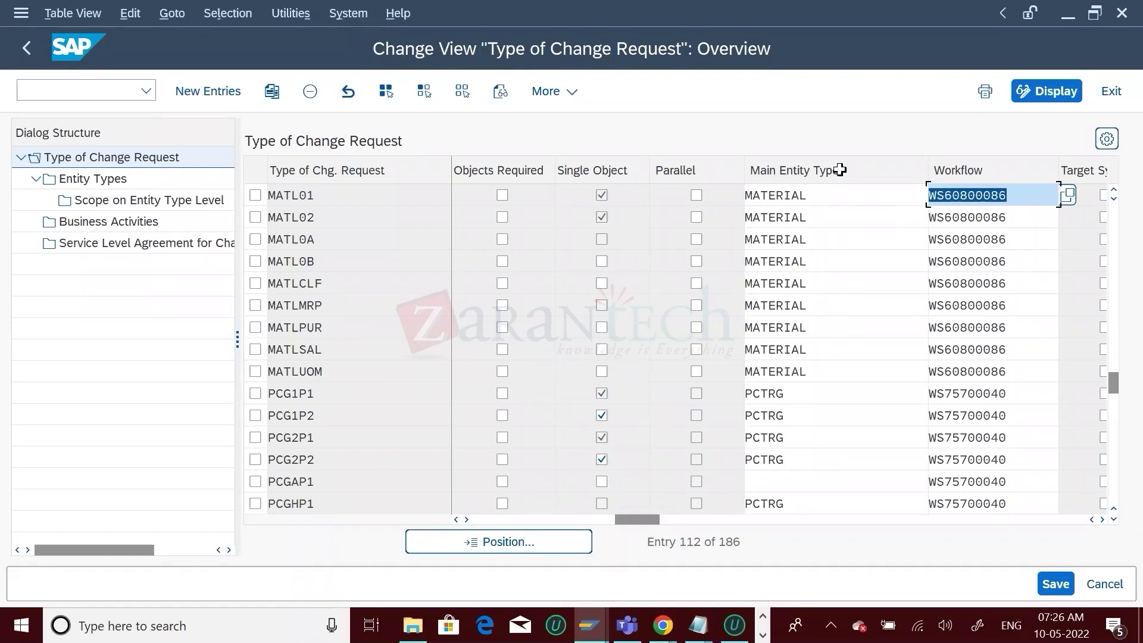
pyautogui.click(820, 194)
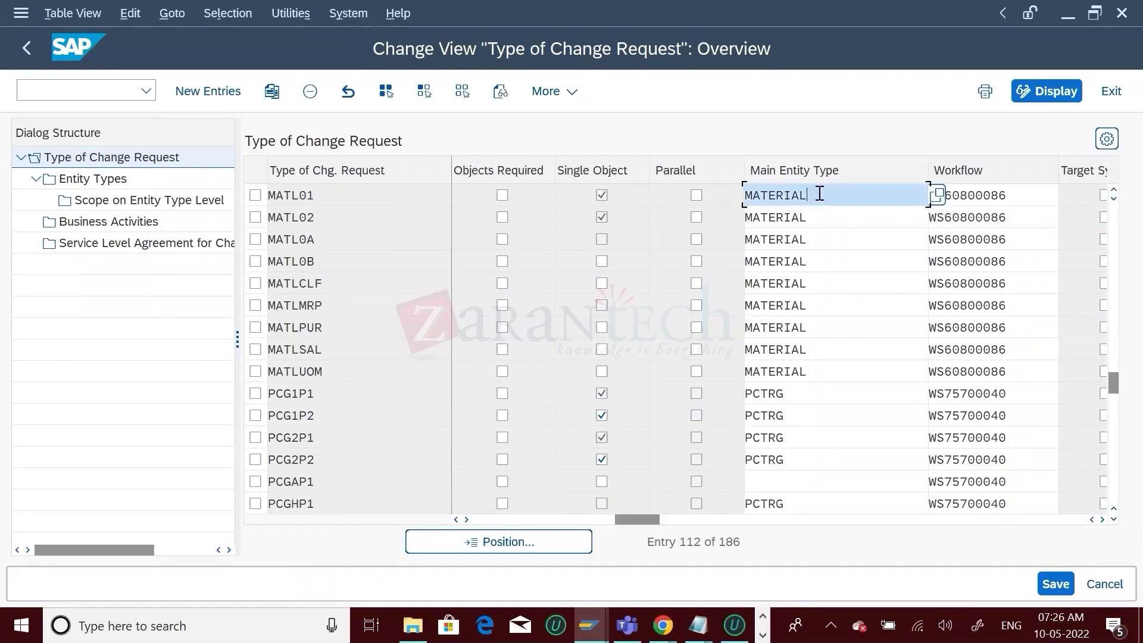
pyautogui.moveTo(820, 194); pyautogui.dragTo(743, 203)
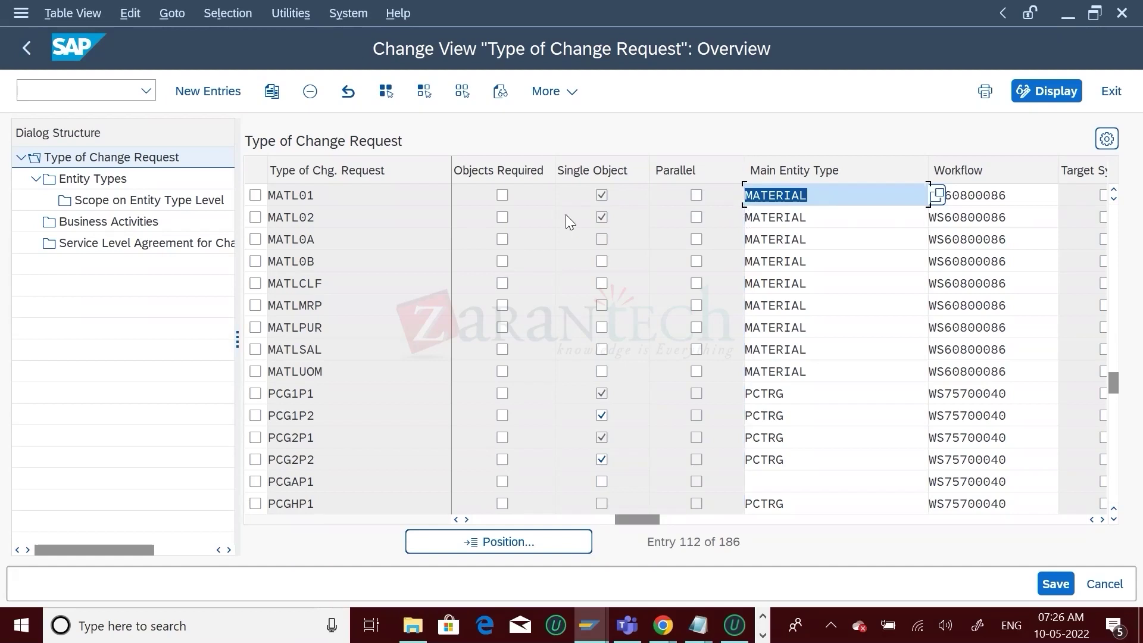
pyautogui.click(84, 181)
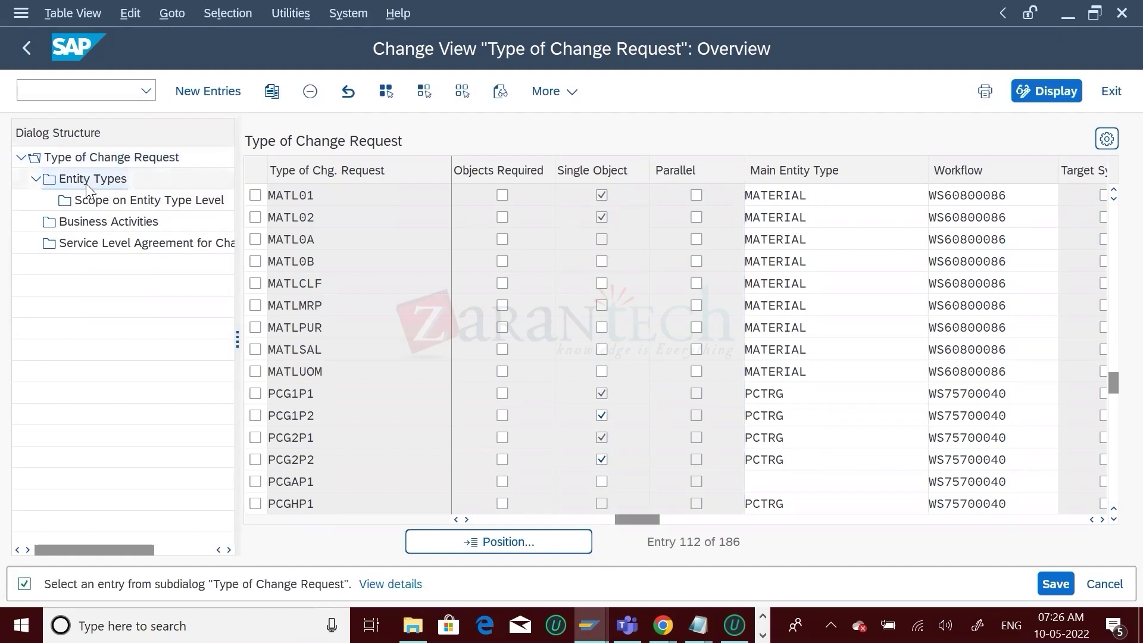
# - Start a copy of change request type MATL01 and name the new type ZDMAT01
pyautogui.click(255, 195)
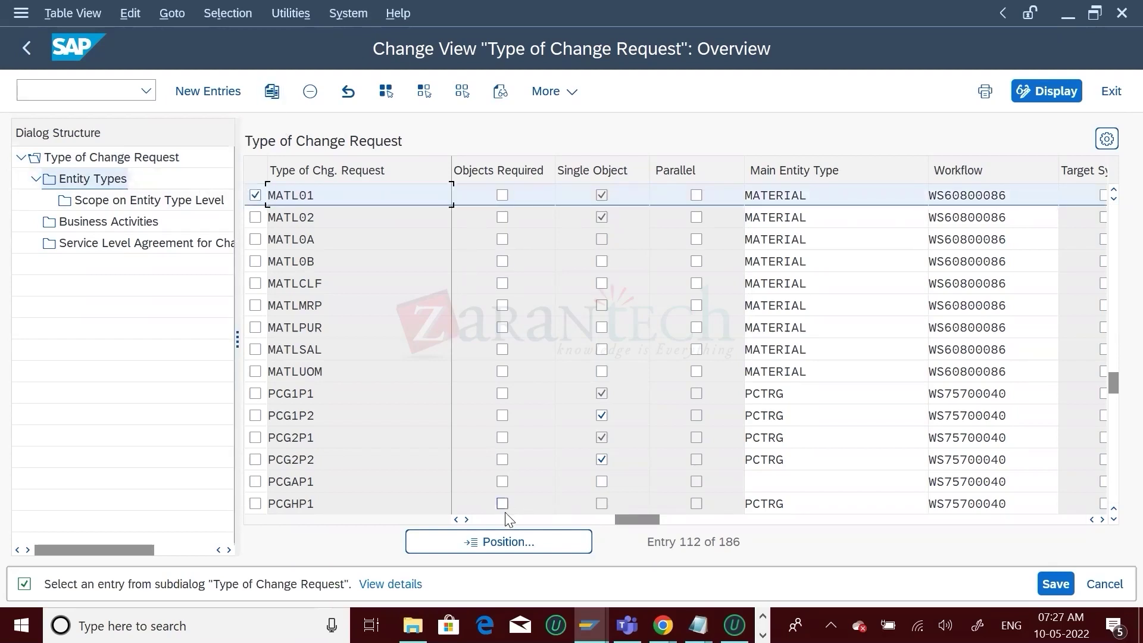
pyautogui.click(488, 516)
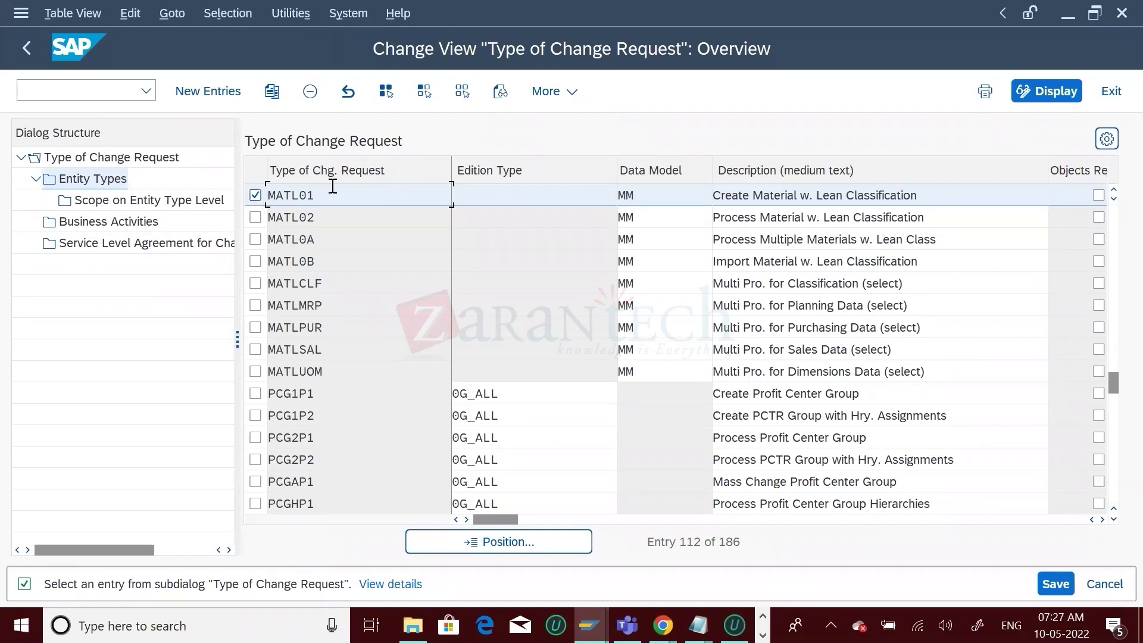
pyautogui.click(272, 93)
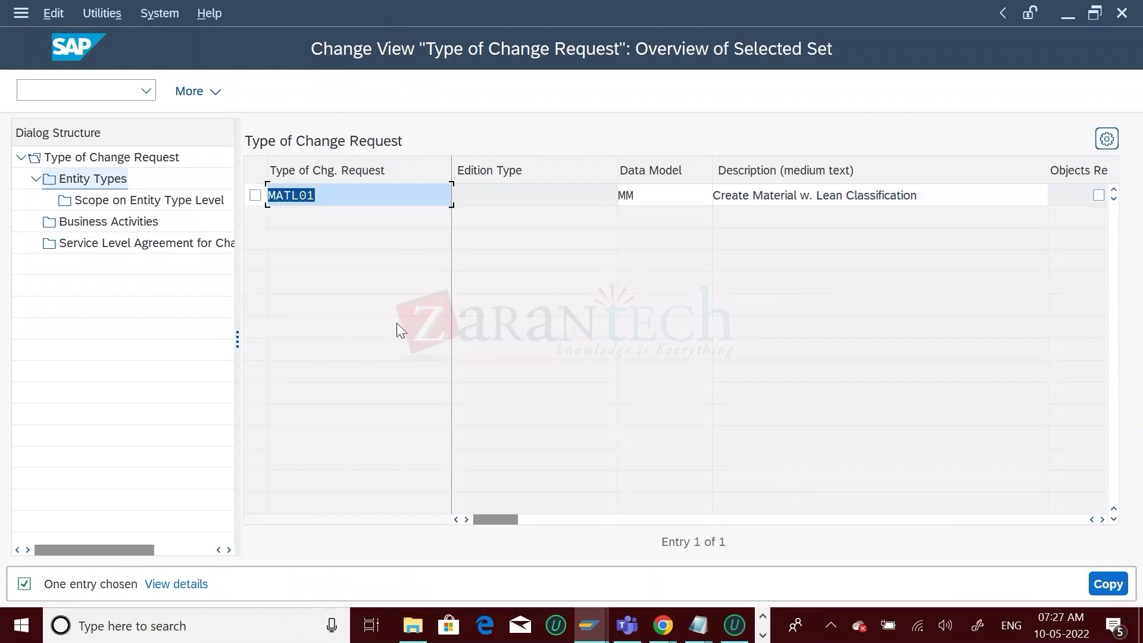
pyautogui.click(269, 195)
pyautogui.write('ZD')
pyautogui.press('BackSpace')
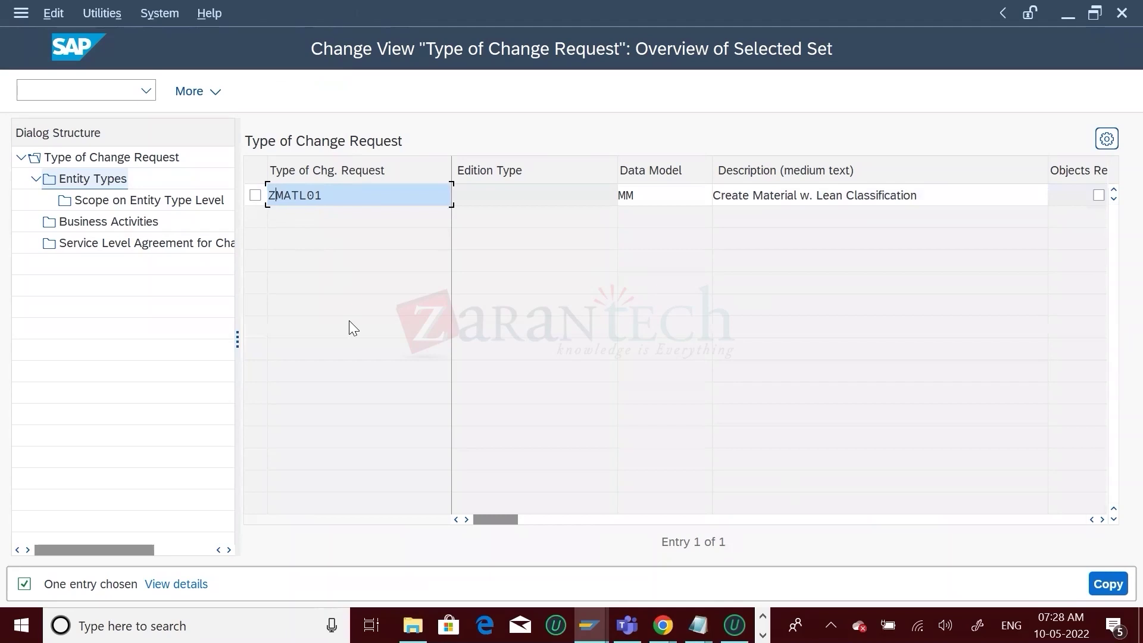
pyautogui.write('D')
pyautogui.press('BackSpace')
# - Set the description of ZDMAT01 to "Create Material Demo workflow"
pyautogui.click(928, 194)
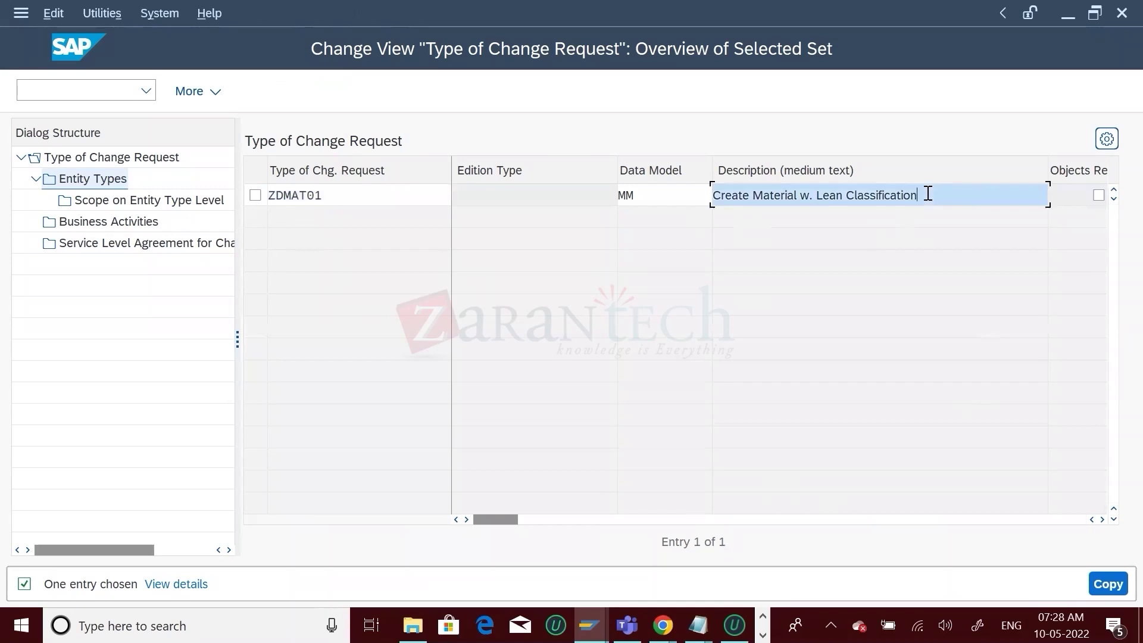
pyautogui.press('BackSpace')
pyautogui.press('BackSpace')
pyautogui.press('BackSpace')
pyautogui.press('BackSpace')
pyautogui.press('BackSpace')
pyautogui.press('BackSpace')
pyautogui.press('BackSpace')
pyautogui.press('BackSpace')
pyautogui.press('BackSpace')
pyautogui.press('BackSpace')
pyautogui.press('BackSpace')
pyautogui.press('BackSpace')
pyautogui.press('BackSpace')
pyautogui.press('BackSpace')
pyautogui.press('BackSpace')
pyautogui.press('BackSpace')
pyautogui.press('BackSpace')
pyautogui.press('BackSpace')
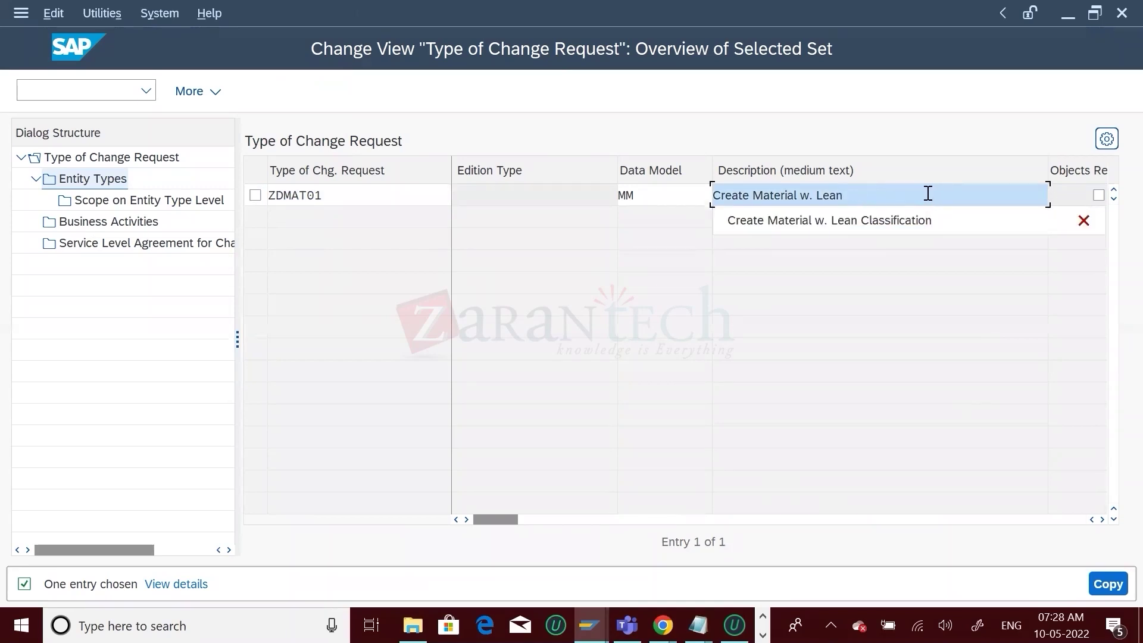
pyautogui.press('BackSpace')
pyautogui.press('BackSpace')
pyautogui.press('BackSpace')
pyautogui.press('BackSpace')
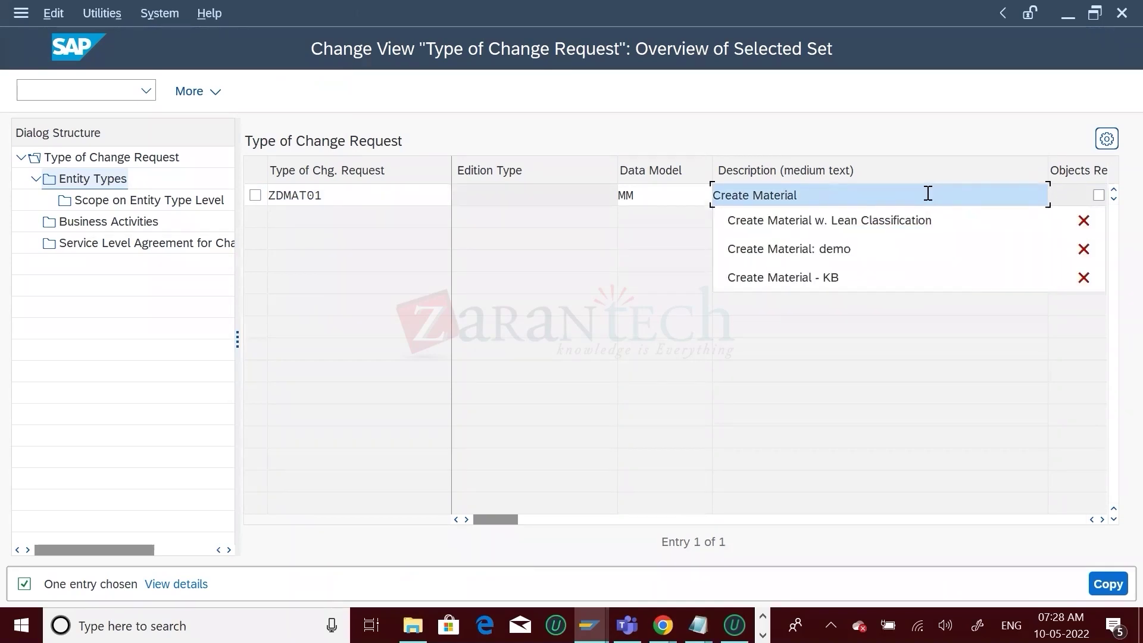
pyautogui.write('Demo')
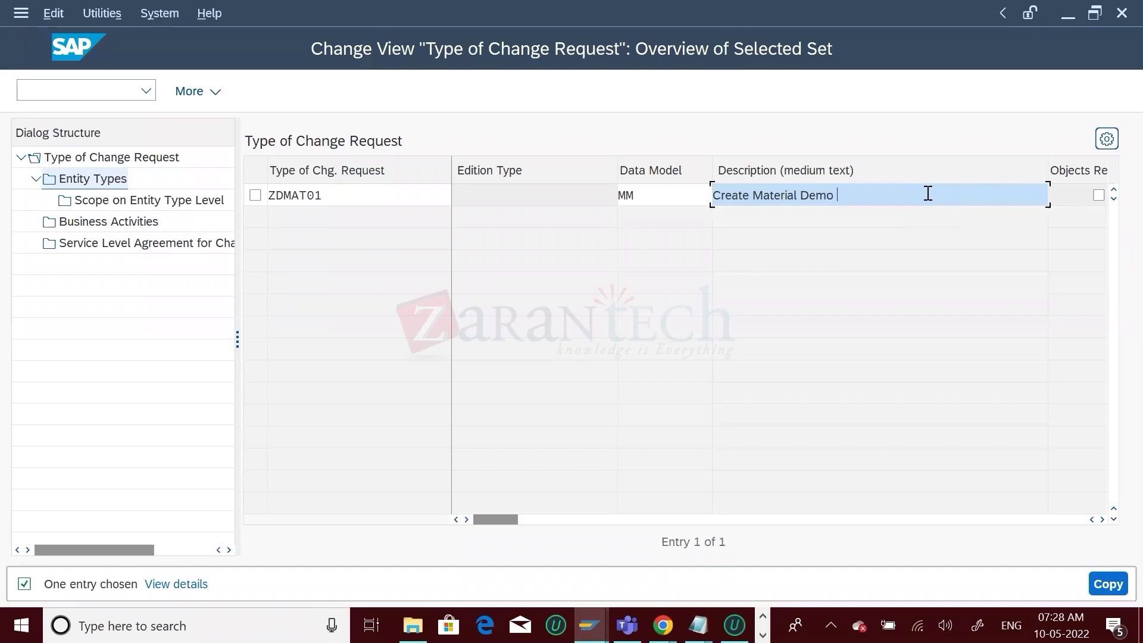
pyautogui.write(' e')
pyautogui.write('workflow')
# - Complete the copy of the change request type together with its dependent entries
pyautogui.click(1118, 587)
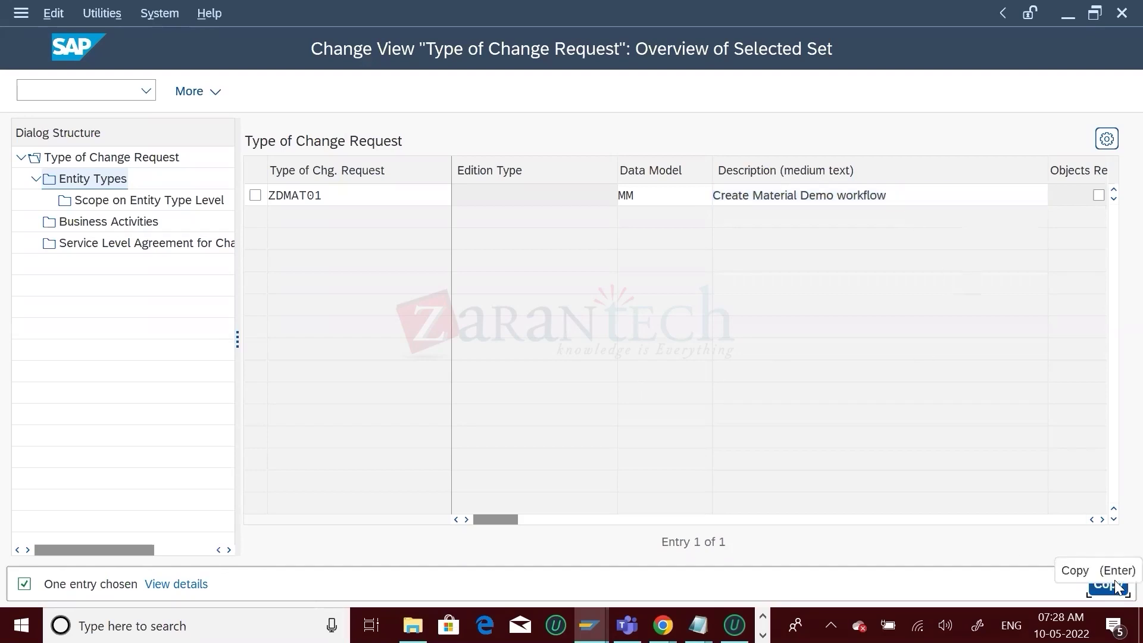
pyautogui.click(660, 376)
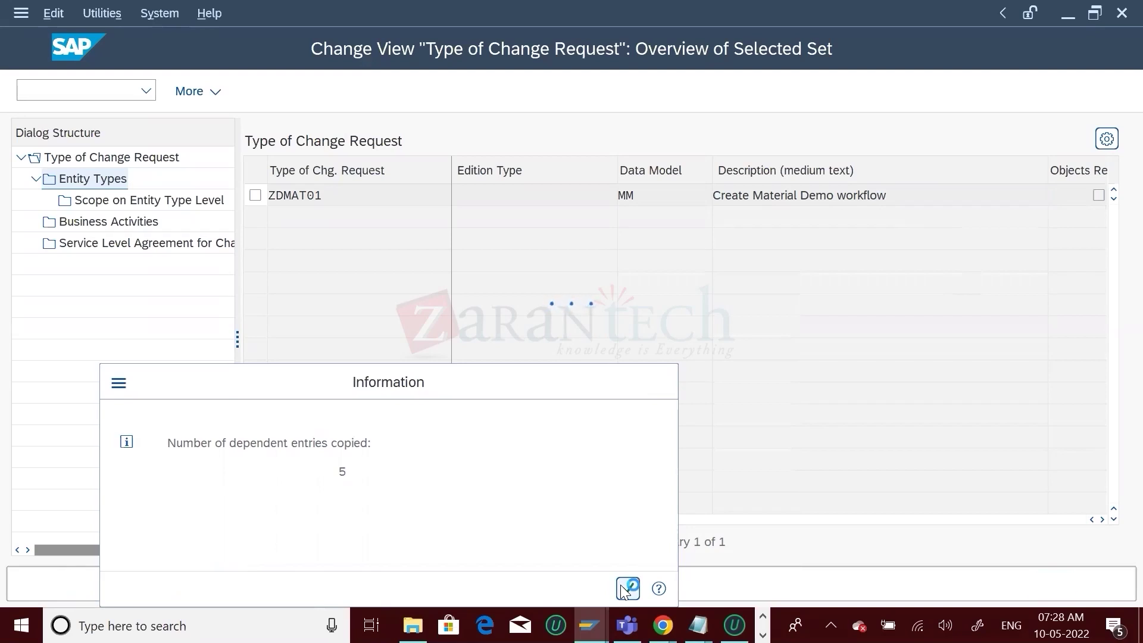
pyautogui.click(627, 588)
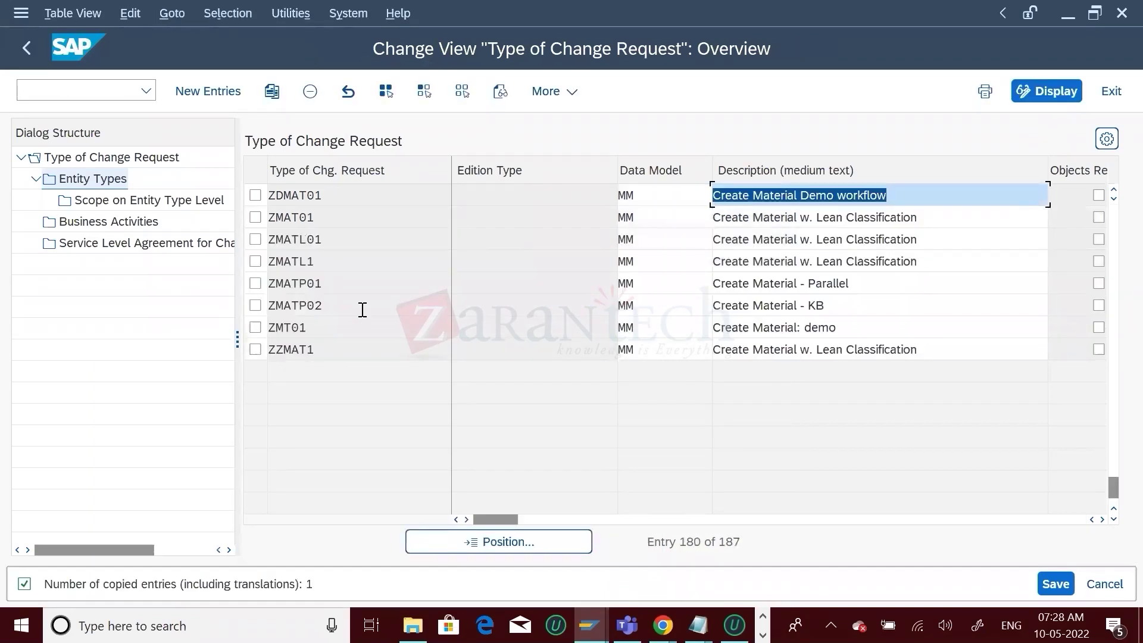
# - Save the new change request type ZDMAT01 and record it in customizing request S4HK902254
pyautogui.click(347, 199)
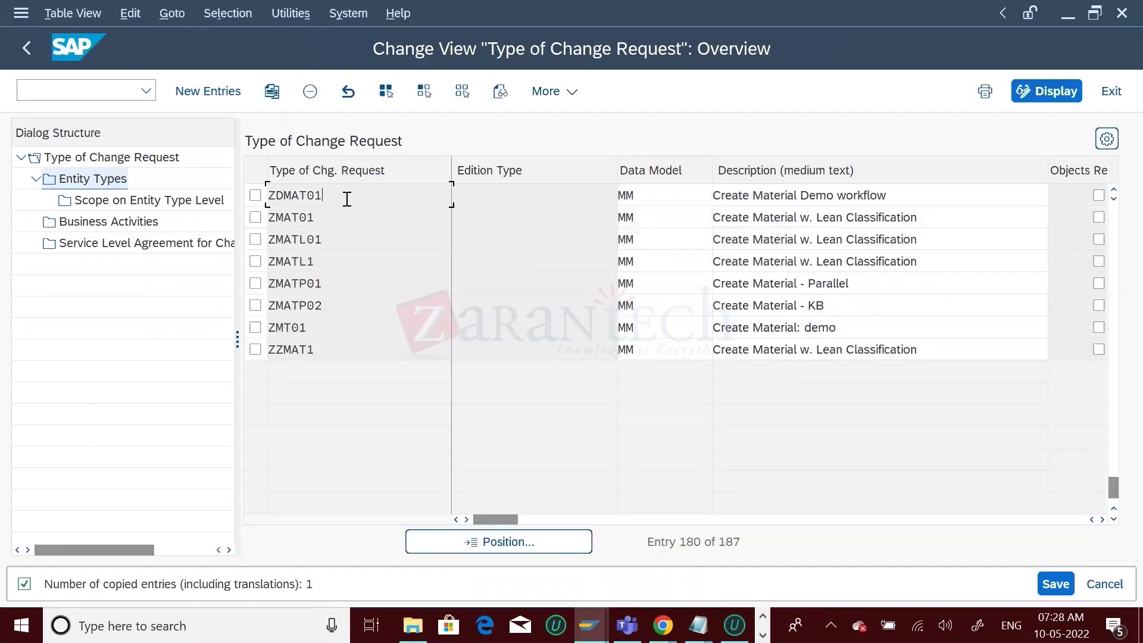
pyautogui.hotkey('shift', 'Left')
pyautogui.hotkey('shift', 'Left')
pyautogui.hotkey('shift', 'Left')
pyautogui.hotkey('shift', 'Left')
pyautogui.hotkey('shift', 'Left')
pyautogui.hotkey('shift', 'Left')
pyautogui.hotkey('shift', 'Left')
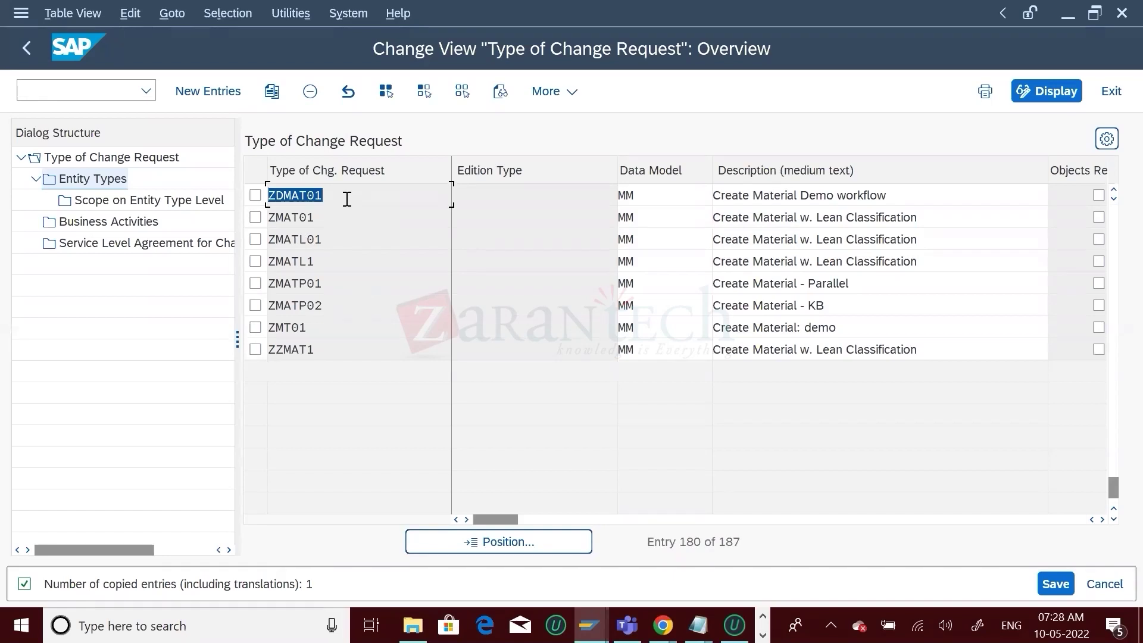
pyautogui.click(347, 199)
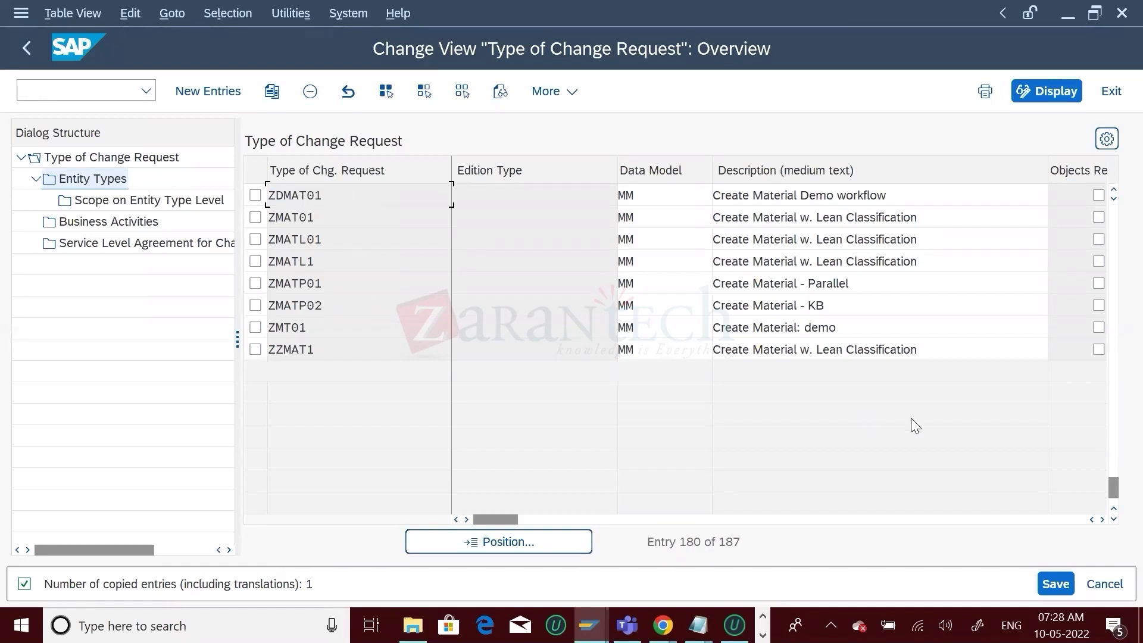
pyautogui.click(1055, 583)
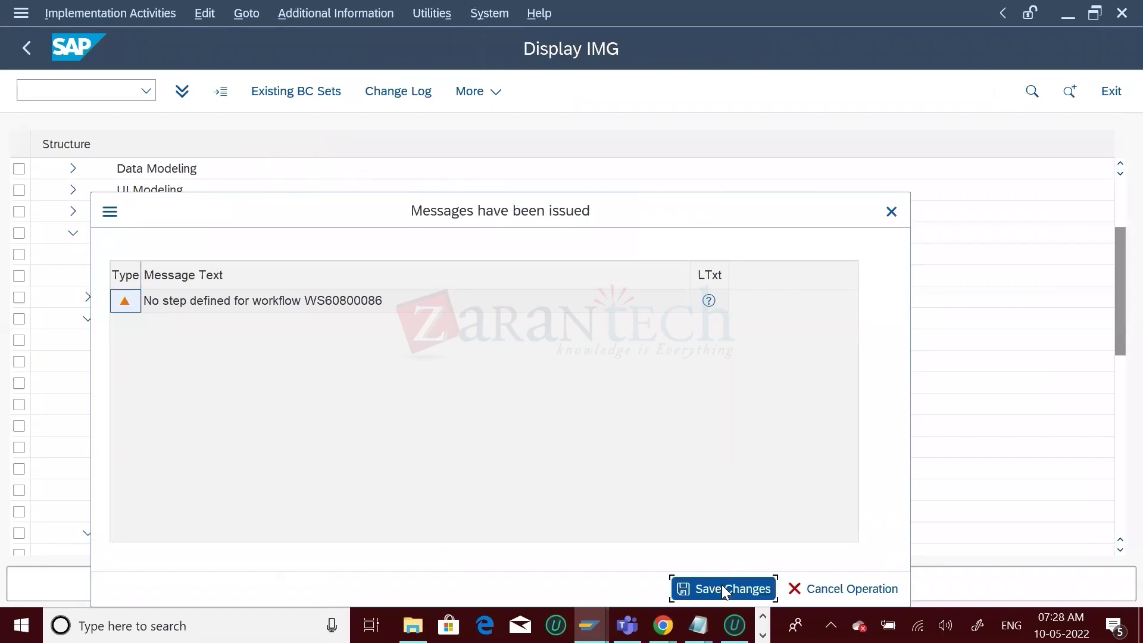
pyautogui.click(722, 585)
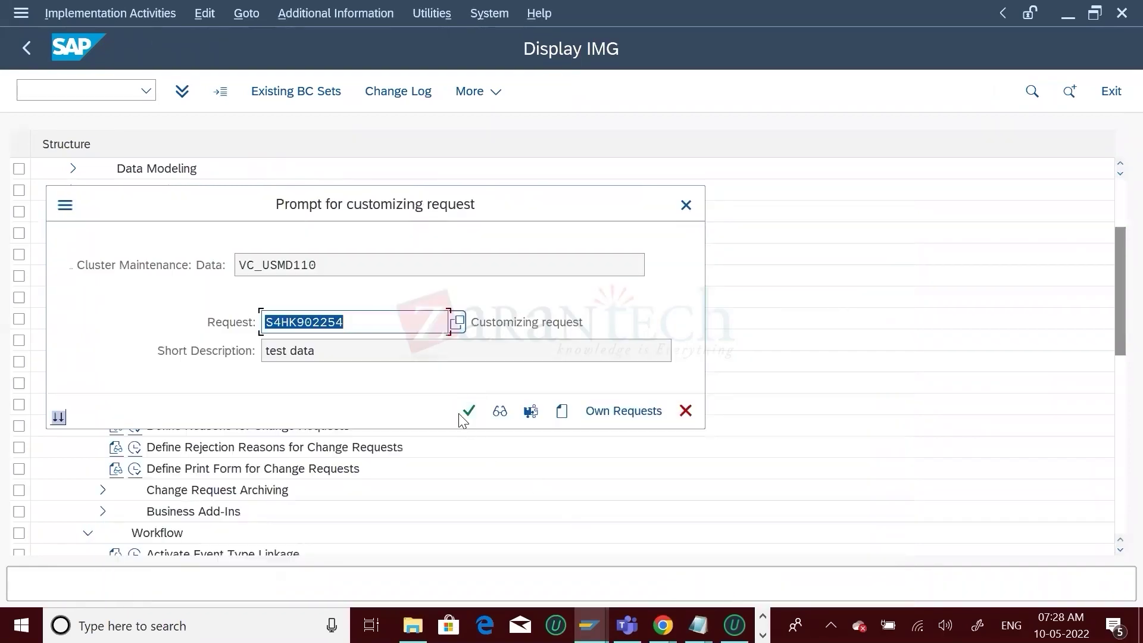
pyautogui.click(461, 413)
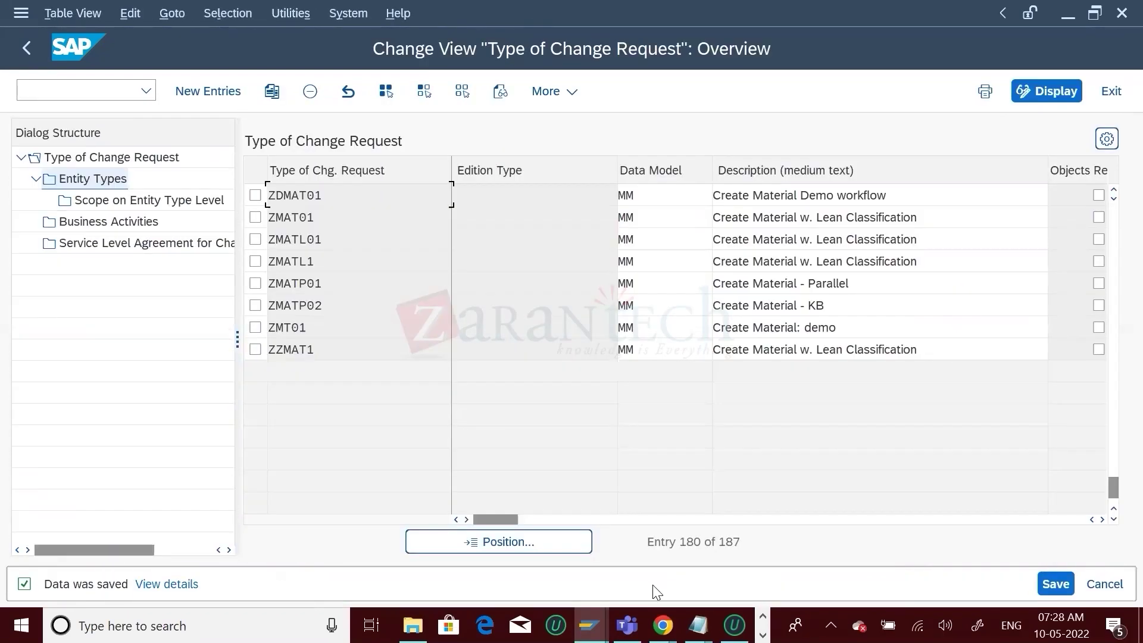
# - Switch to the "BRF + workflow" note in Notepad and add the line "Demo CR for class: ZDMAT01" at the end
pyautogui.moveTo(697, 625)
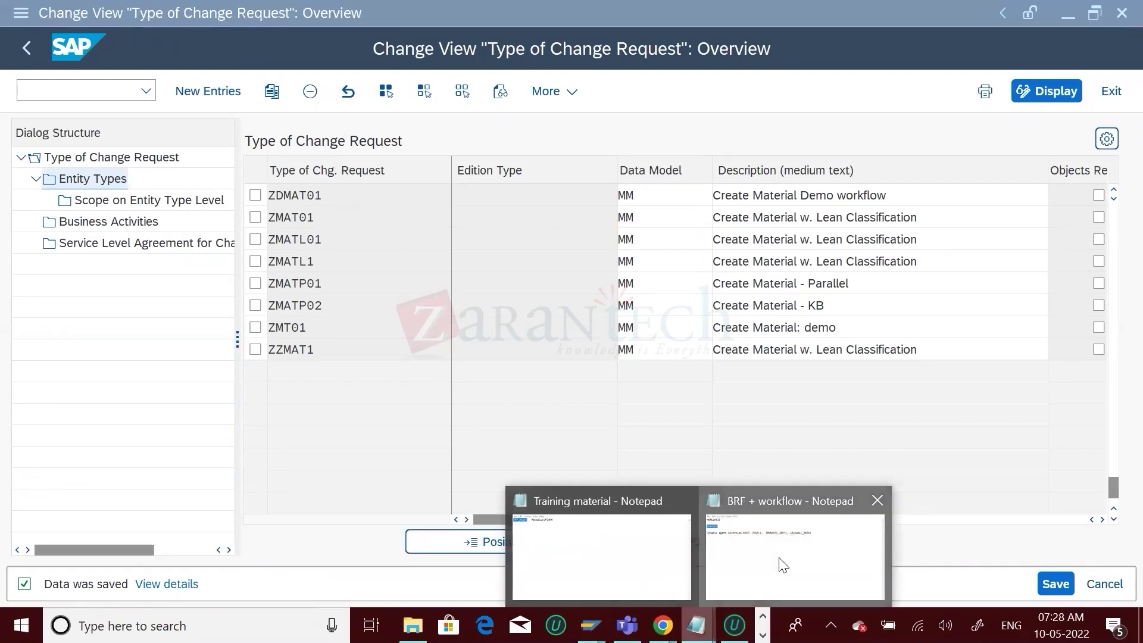
pyautogui.click(780, 561)
pyautogui.click(627, 210)
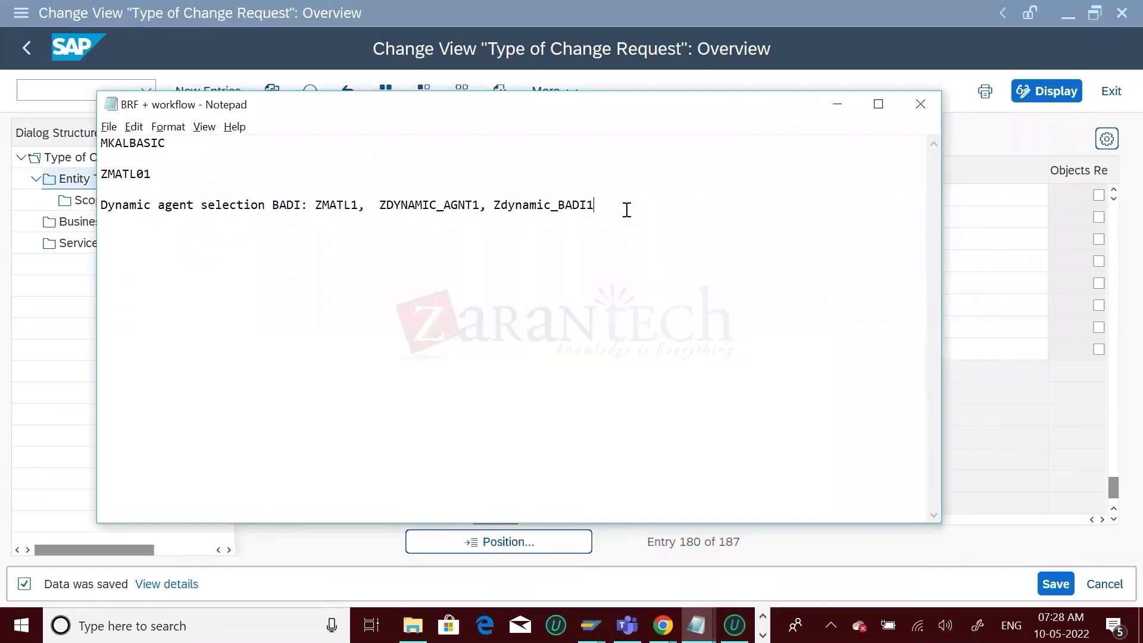
pyautogui.press('Return')
pyautogui.press('Return')
pyautogui.write('Demo Cr')
pyautogui.press('BackSpace')
pyautogui.press('BackSpace')
pyautogui.write('R for class: ZDMAT01')
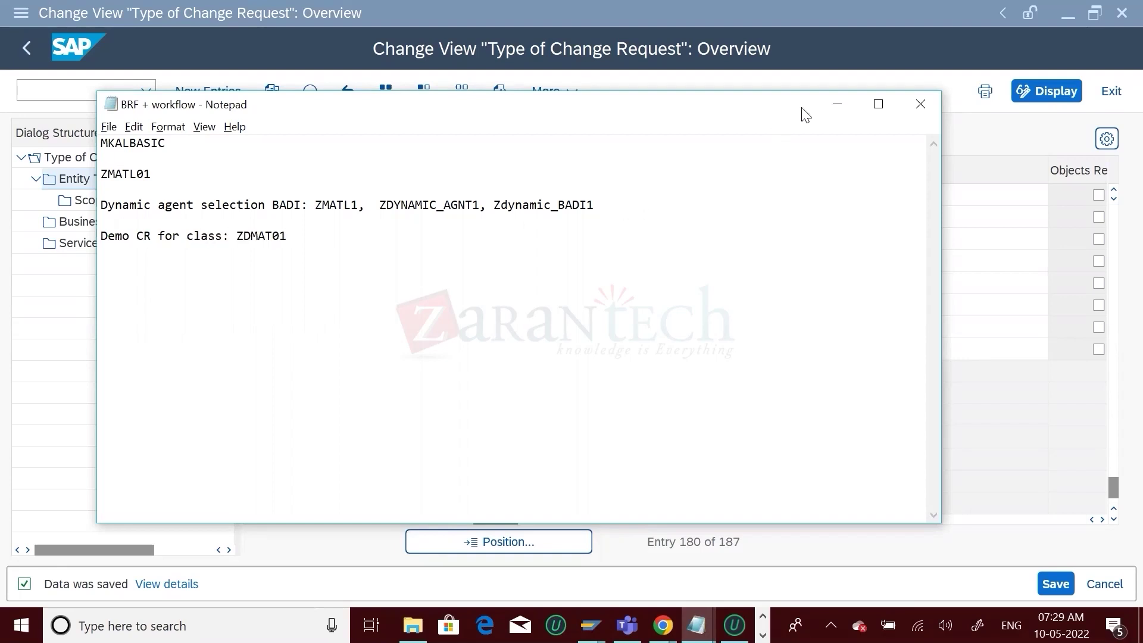
pyautogui.click(836, 104)
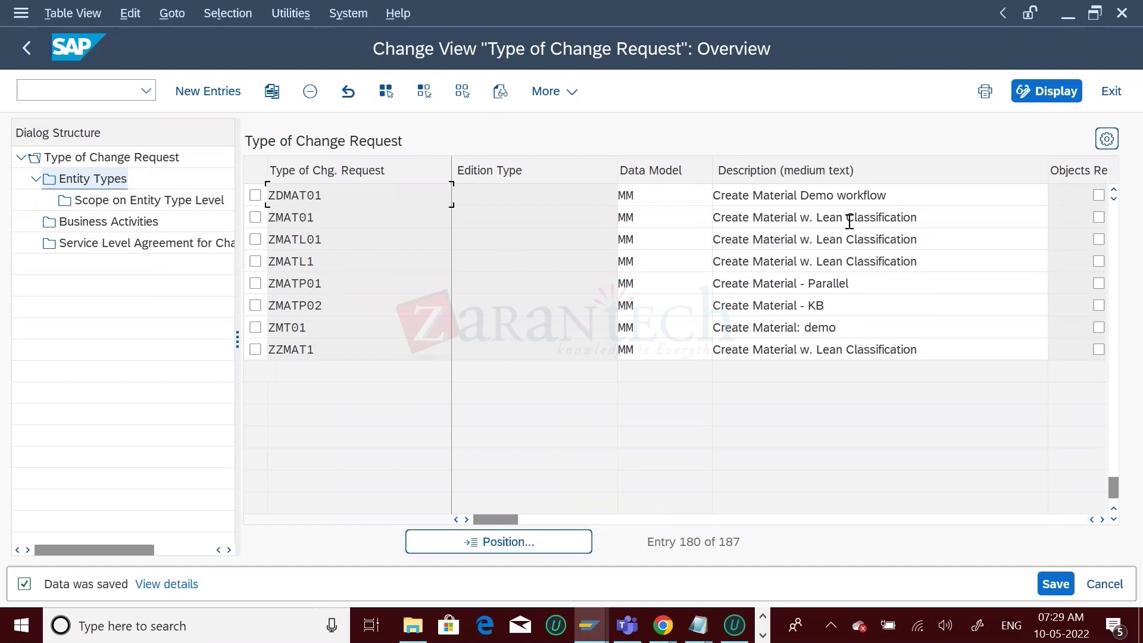
# - Check the main entity type and workflow assigned to ZDMAT01 in SAP, and return to the customizing tree
pyautogui.click(574, 519)
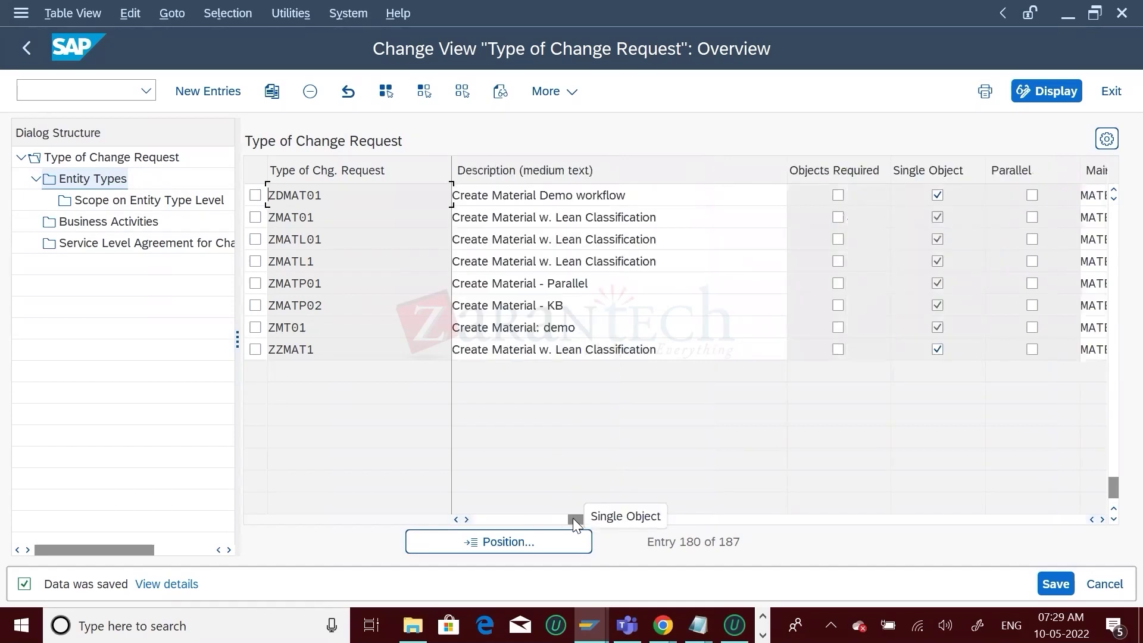
pyautogui.click(687, 519)
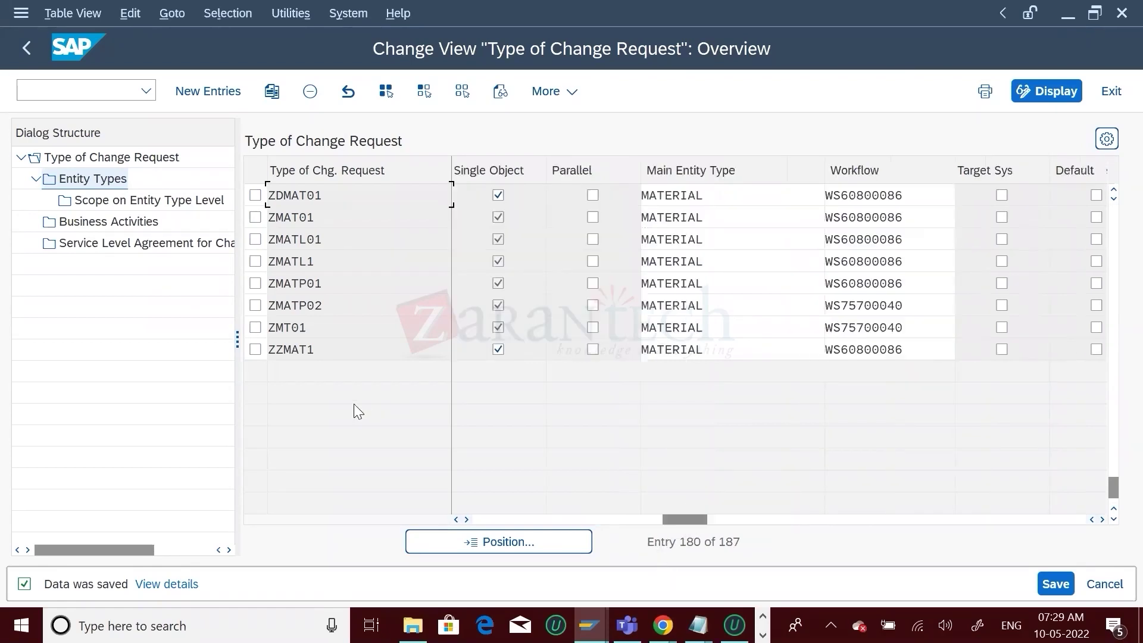
pyautogui.click(25, 47)
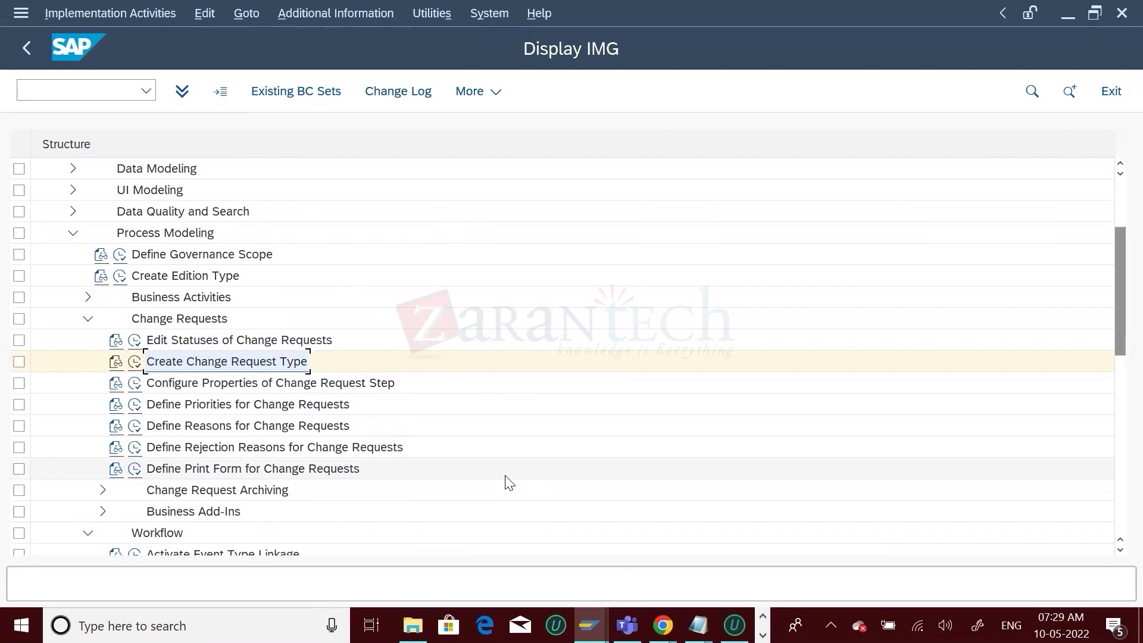
# - Look through the MDG workflow customizing activities and open Define Change Request Steps for Rule-Based Workflow
pyautogui.click(88, 320)
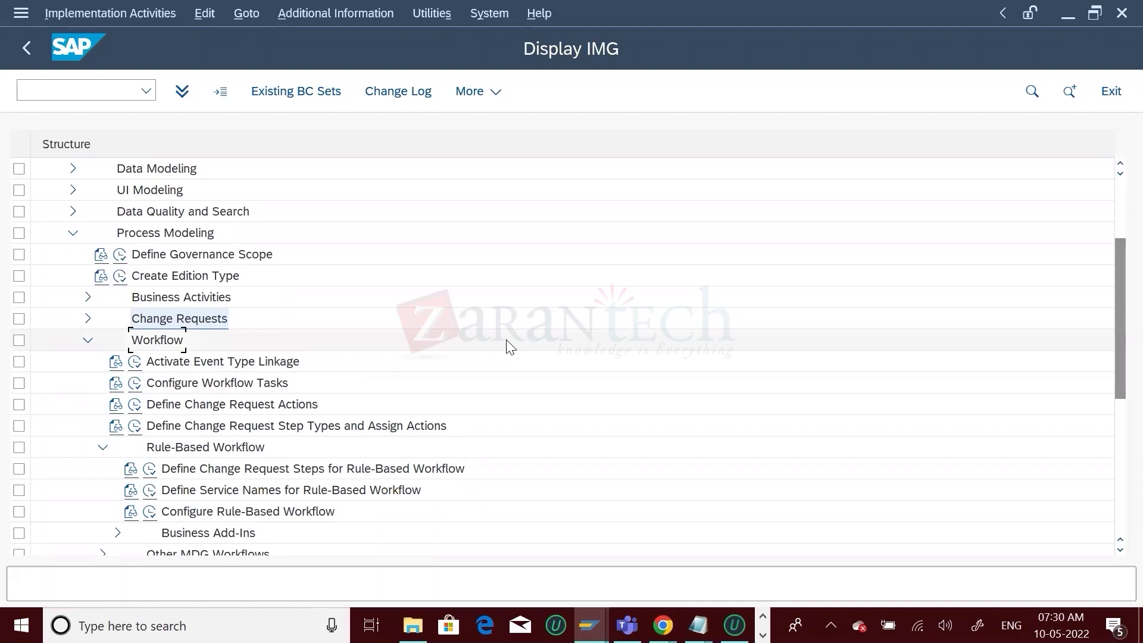
pyautogui.click(104, 553)
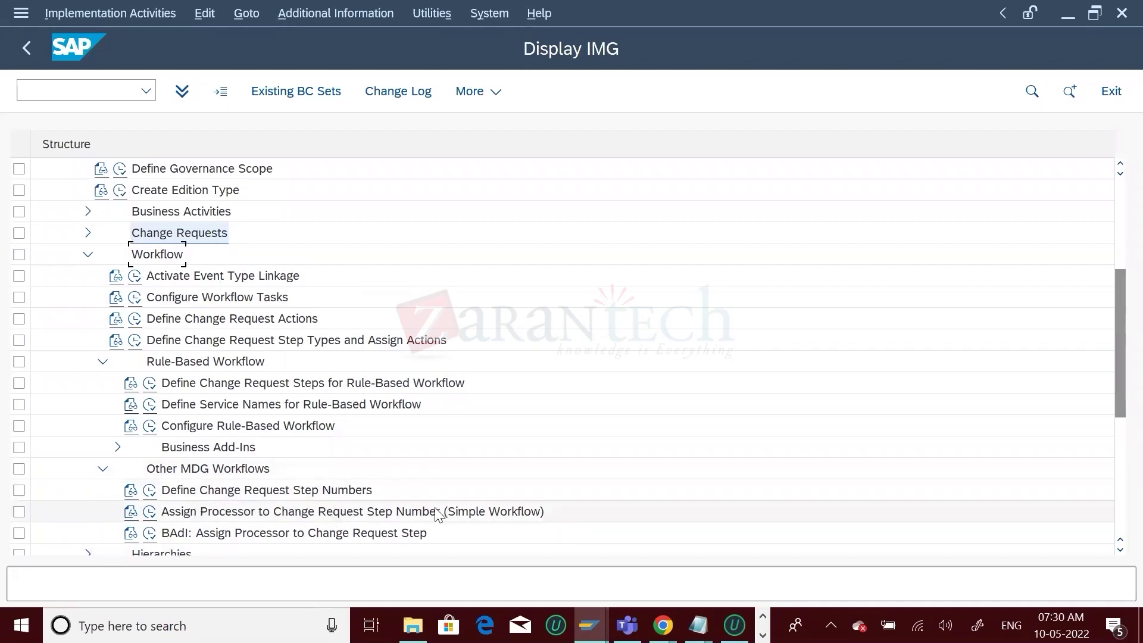
pyautogui.click(104, 470)
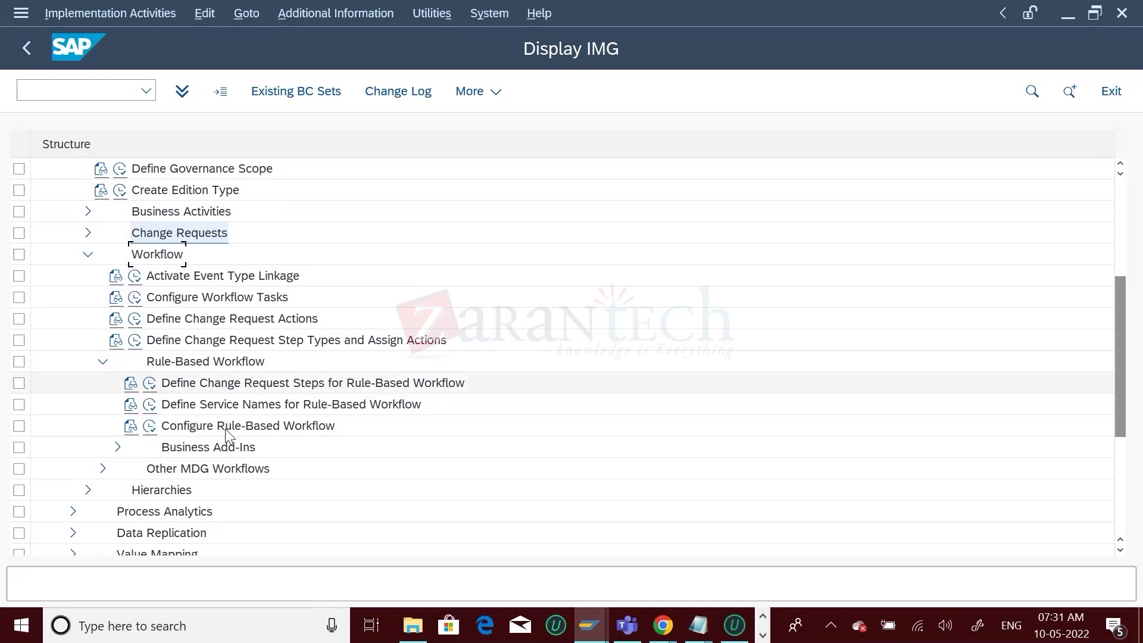
pyautogui.click(149, 382)
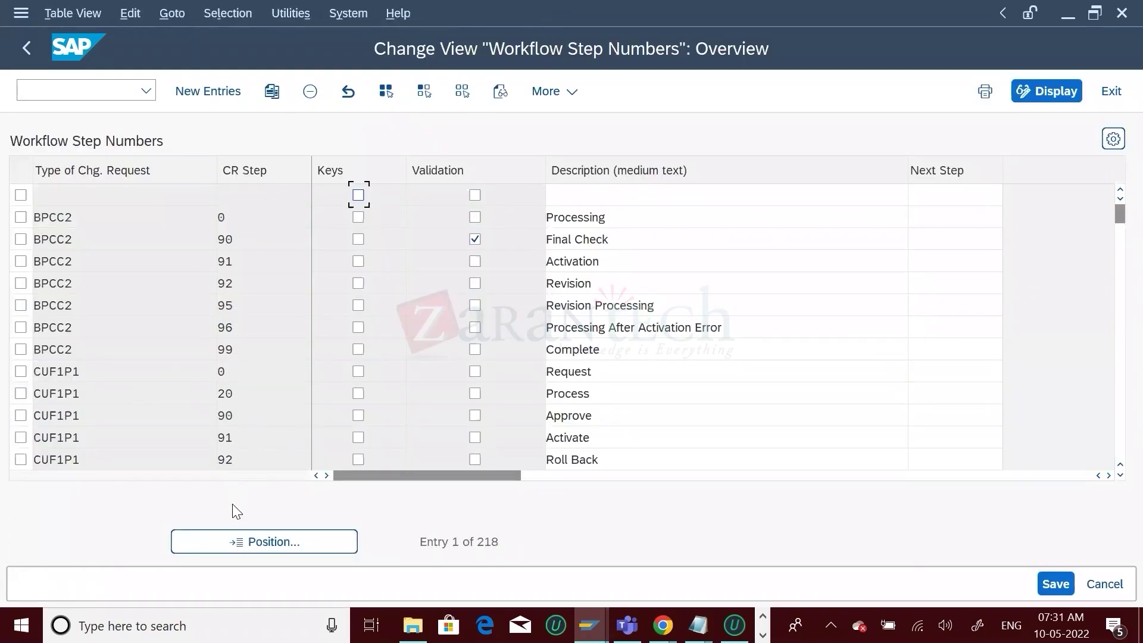
# - Position the workflow step numbers list at change request type MATL01
pyautogui.click(279, 535)
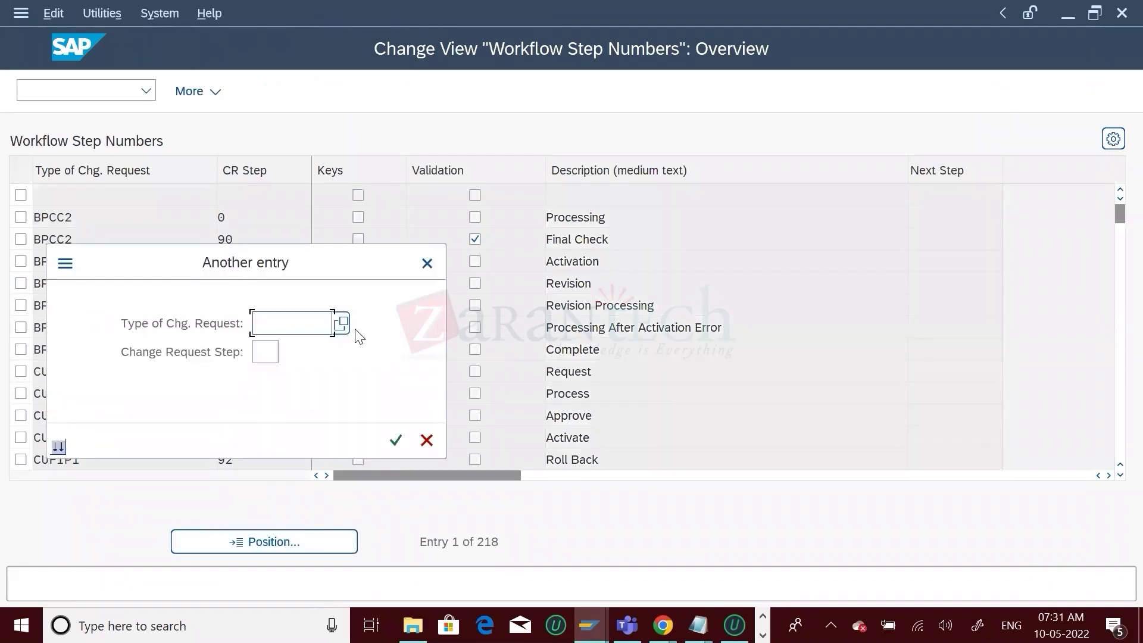
pyautogui.click(425, 264)
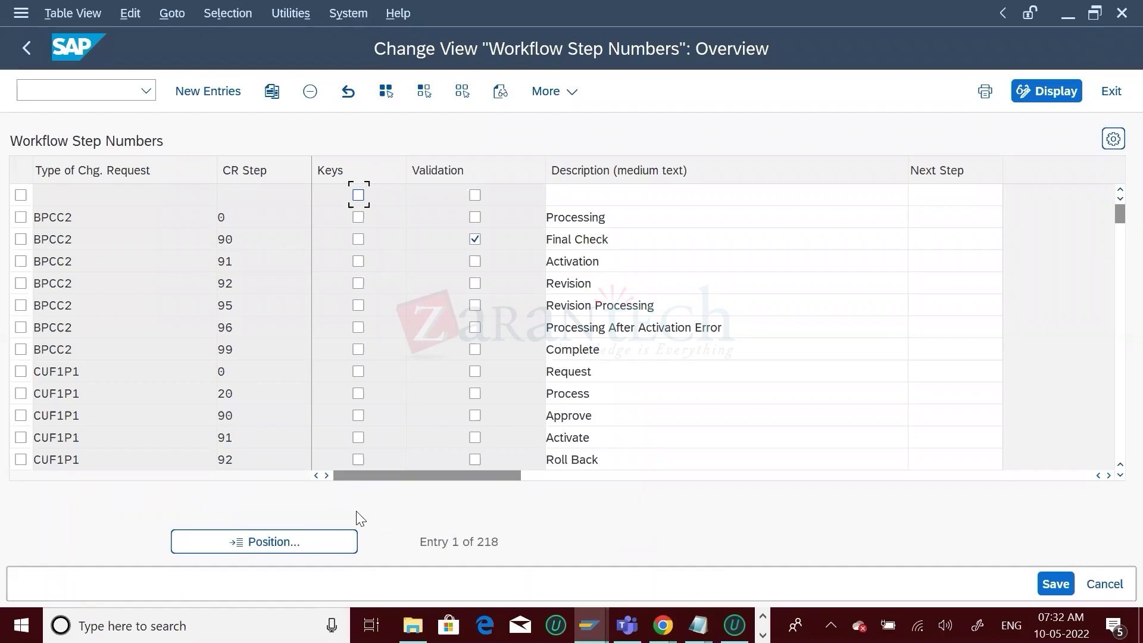
pyautogui.click(265, 543)
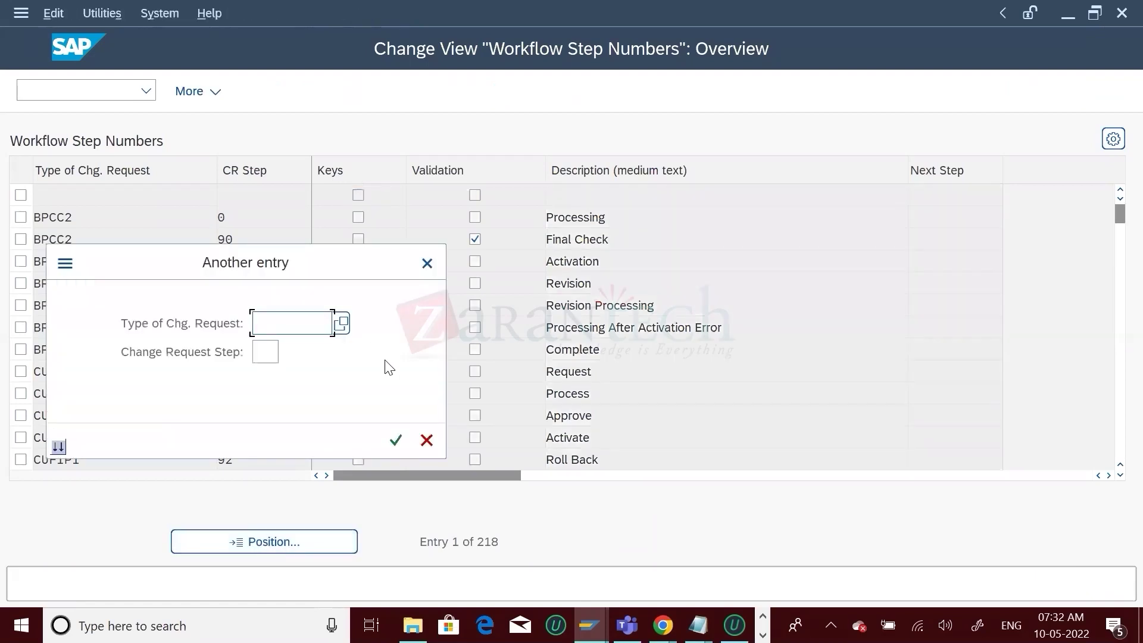
pyautogui.press('BackSpace')
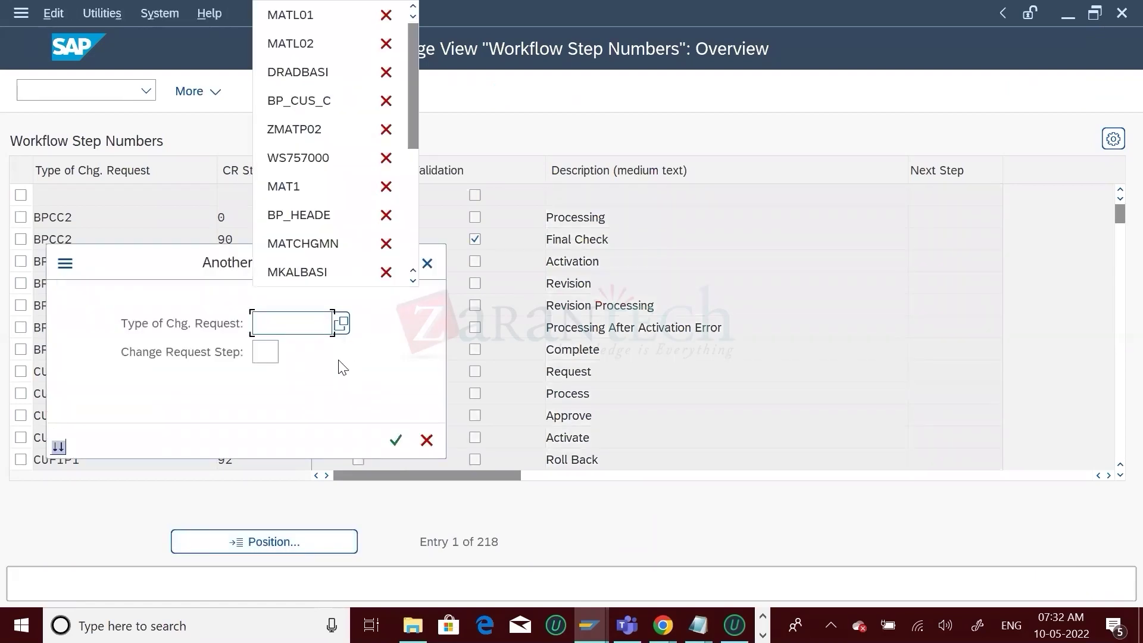
pyautogui.press('Down')
pyautogui.press('Return')
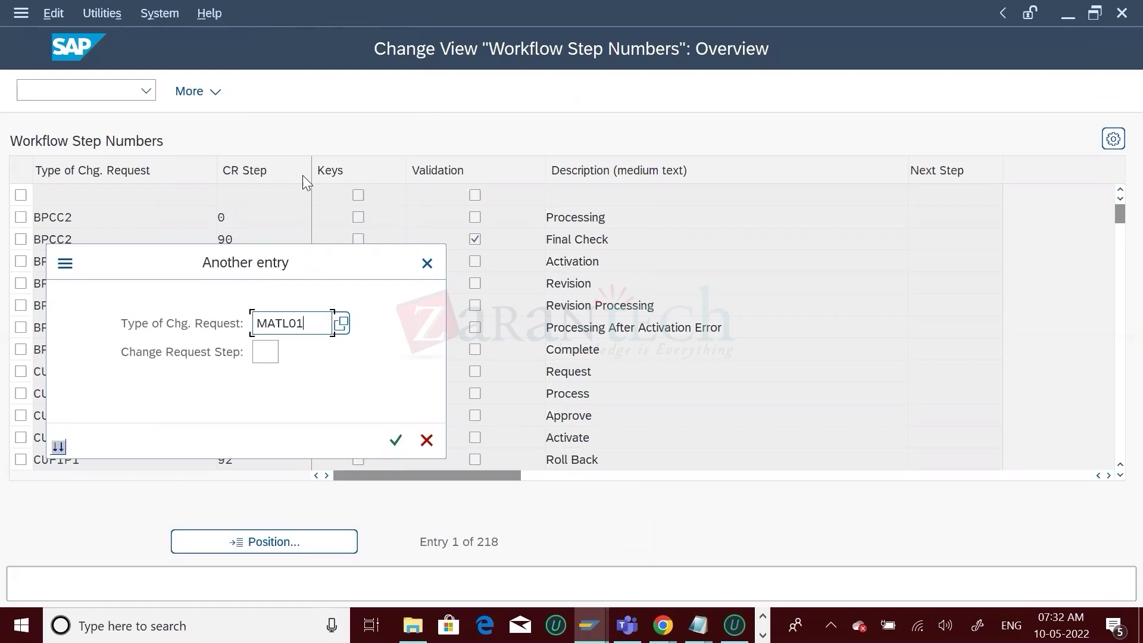
pyautogui.click(394, 445)
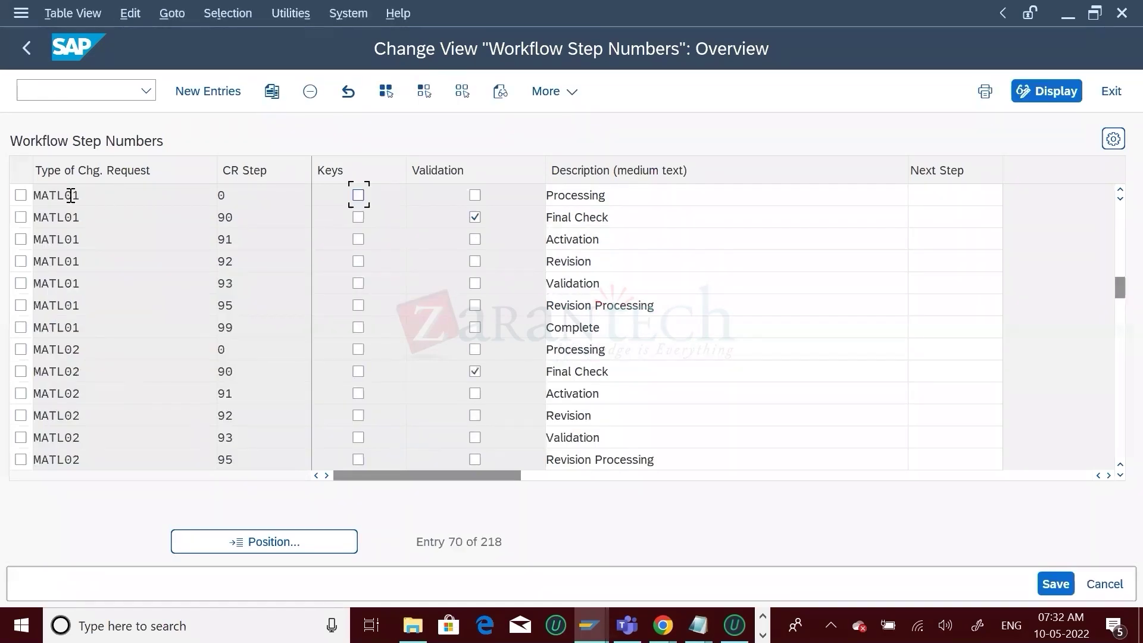
# - Select the MATL01 steps 0, 90, 91, 92, 93, 95 and 99 and start copying them as new entries
pyautogui.click(21, 195)
pyautogui.click(21, 218)
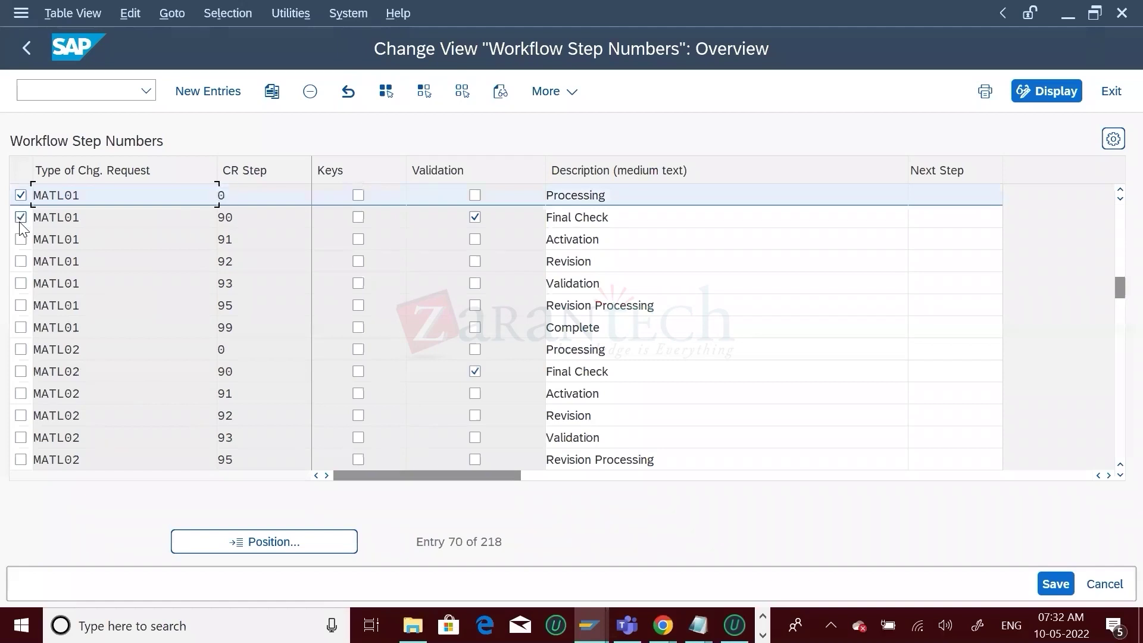
pyautogui.click(21, 239)
pyautogui.click(21, 261)
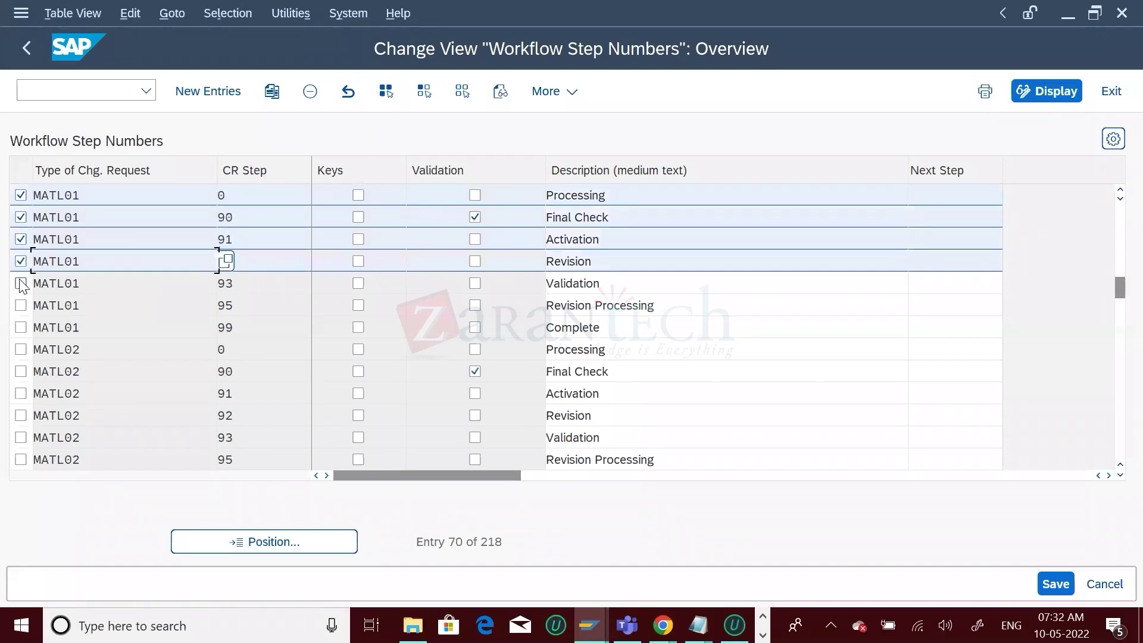
pyautogui.click(21, 283)
pyautogui.click(21, 306)
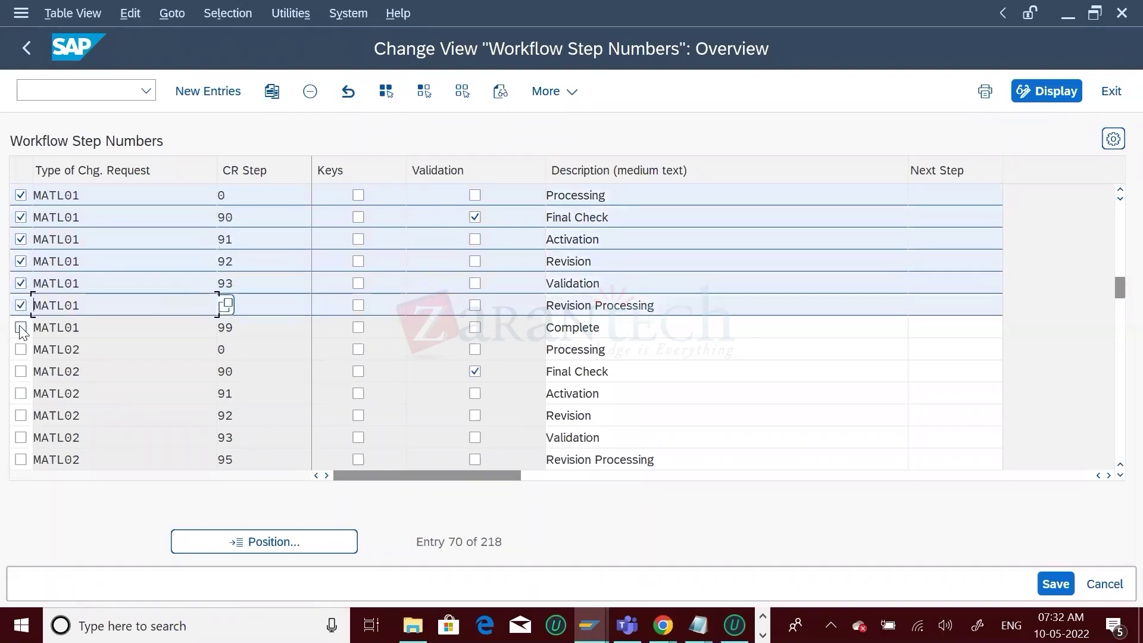
pyautogui.click(21, 328)
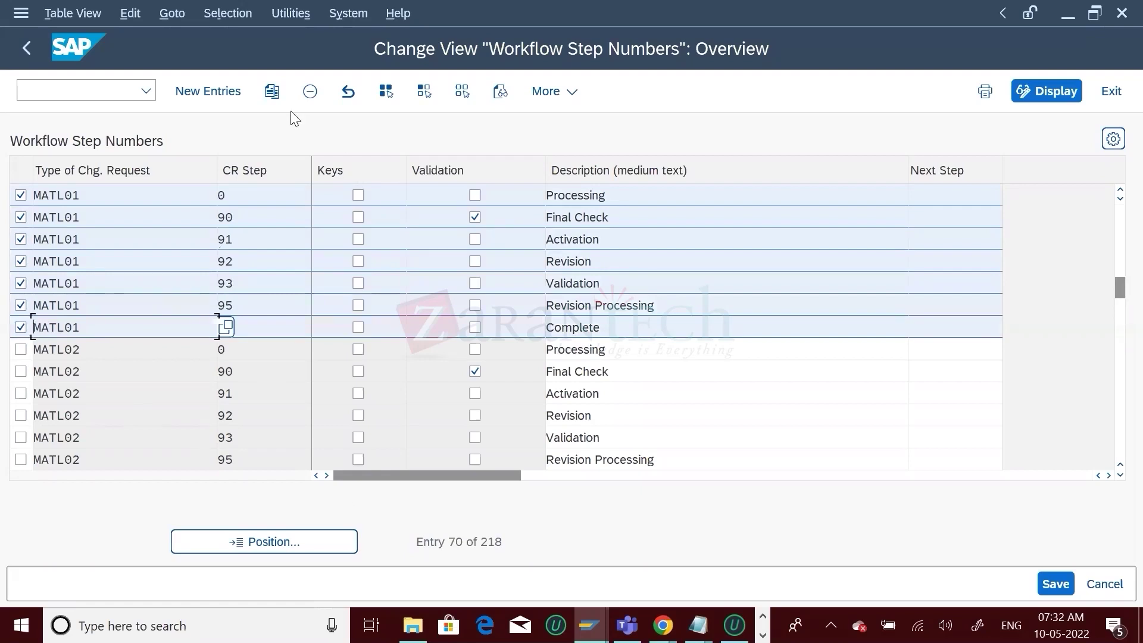
pyautogui.click(273, 92)
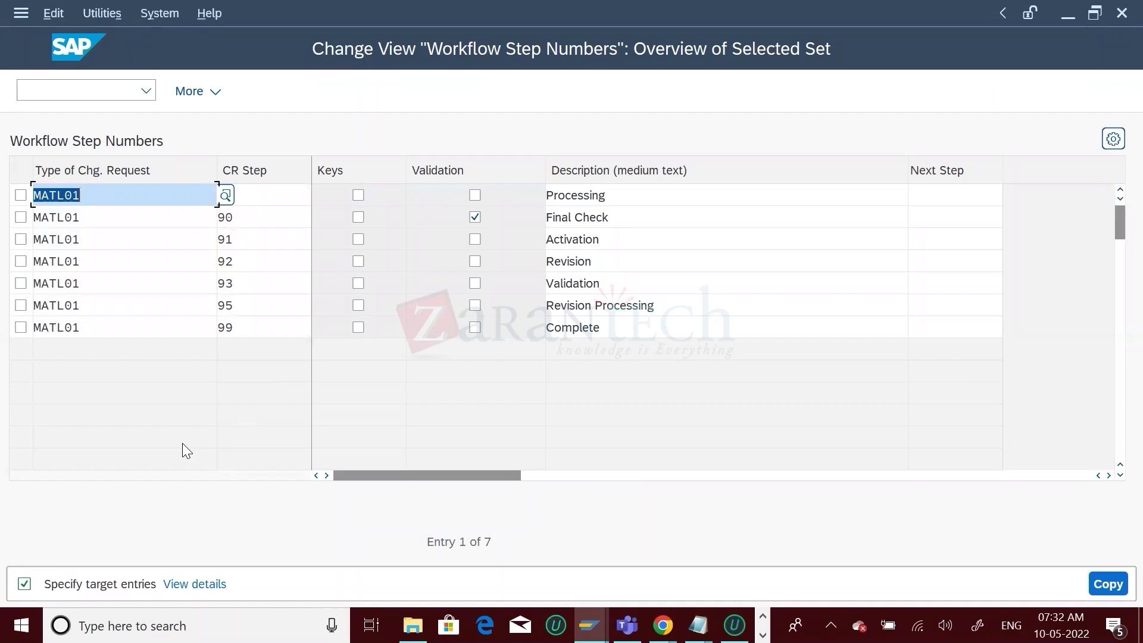
# - Copy the name ZDMAT01 from the "BRF + workflow" note and set it as the change request type of step 0
pyautogui.click(696, 625)
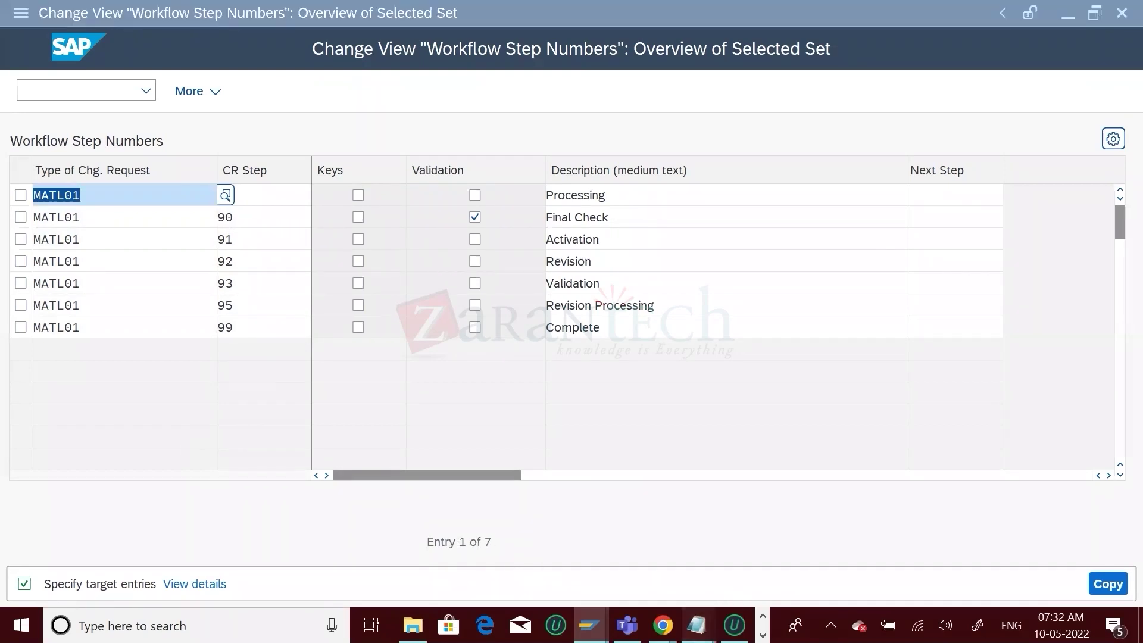
pyautogui.click(751, 556)
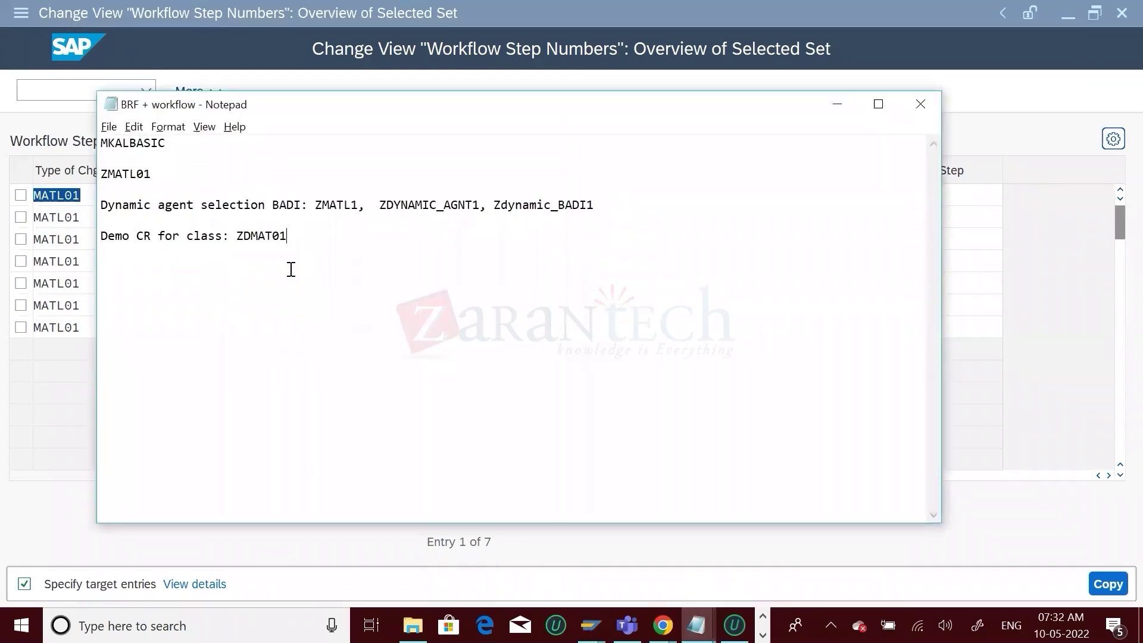
pyautogui.moveTo(287, 236); pyautogui.dragTo(236, 236)
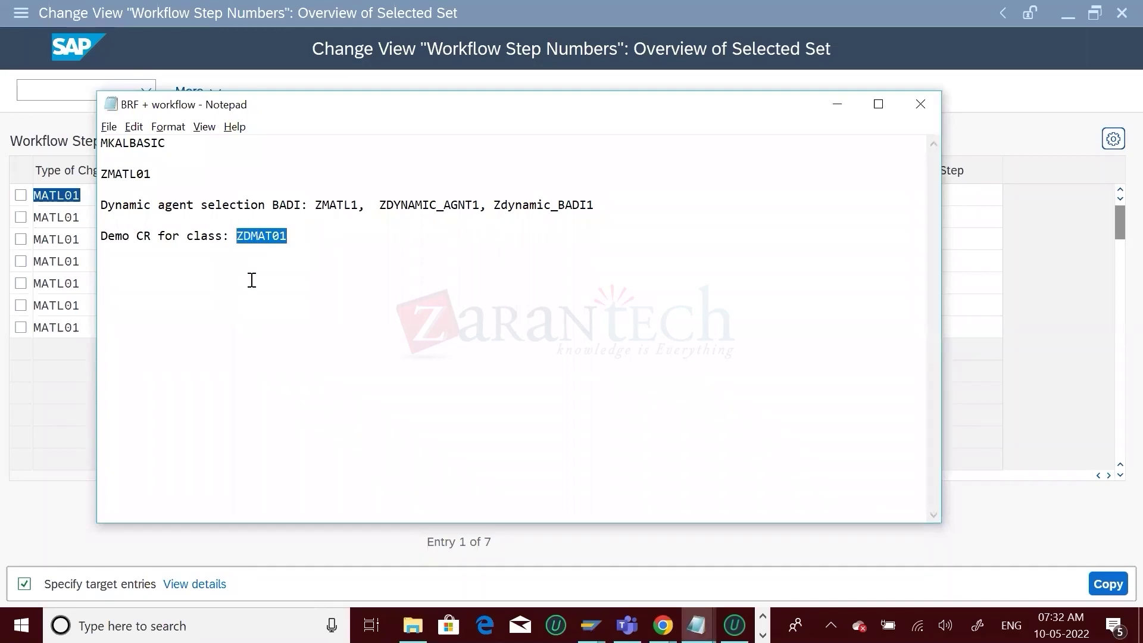
pyautogui.hotkey('alt', 'Tab')
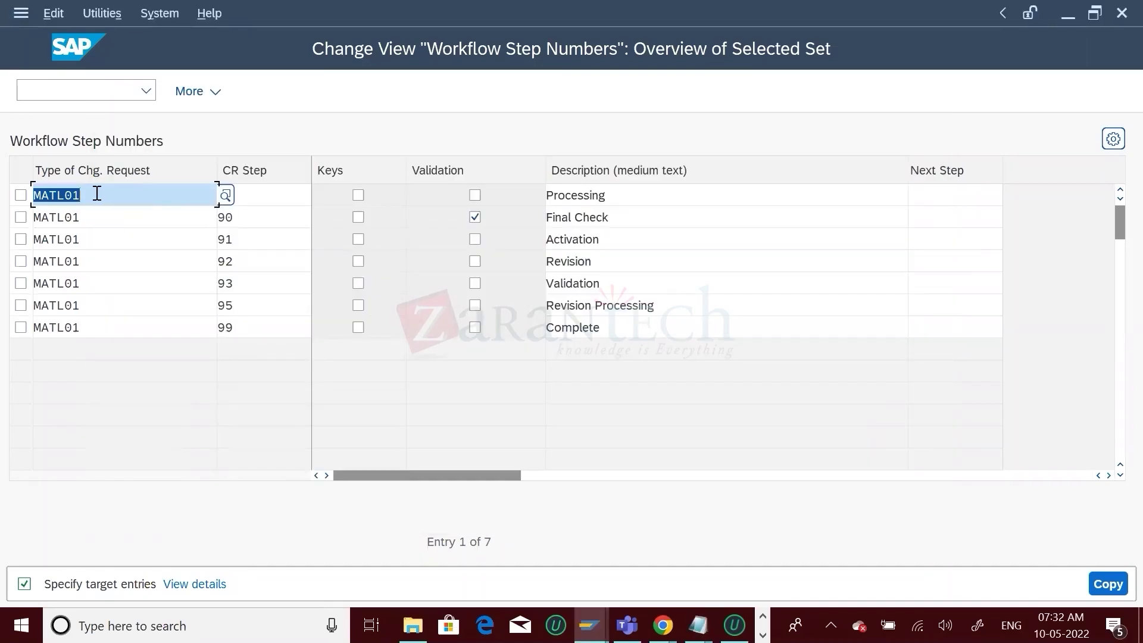
pyautogui.press('BackSpace')
pyautogui.hotkey('ctrl', 'v')
# - Set the change request type of the copied steps 90 and 91 to ZDMAT01
pyautogui.click(87, 215)
pyautogui.press('BackSpace')
pyautogui.press('BackSpace')
pyautogui.press('BackSpace')
pyautogui.press('BackSpace')
pyautogui.press('BackSpace')
pyautogui.press('BackSpace')
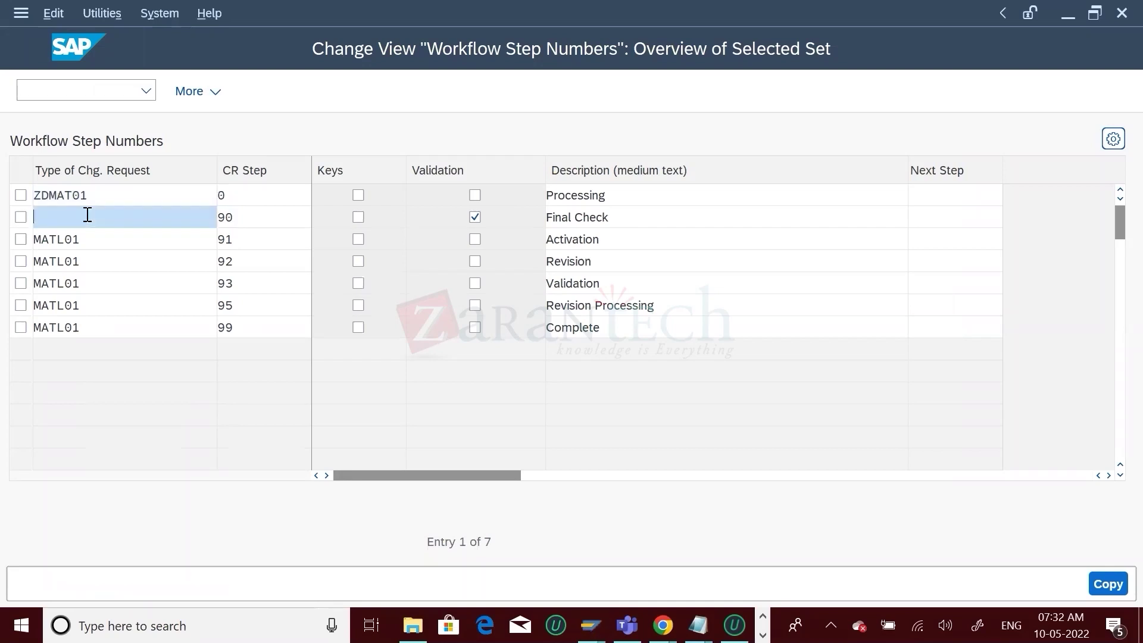
pyautogui.hotkey('ctrl', 'v')
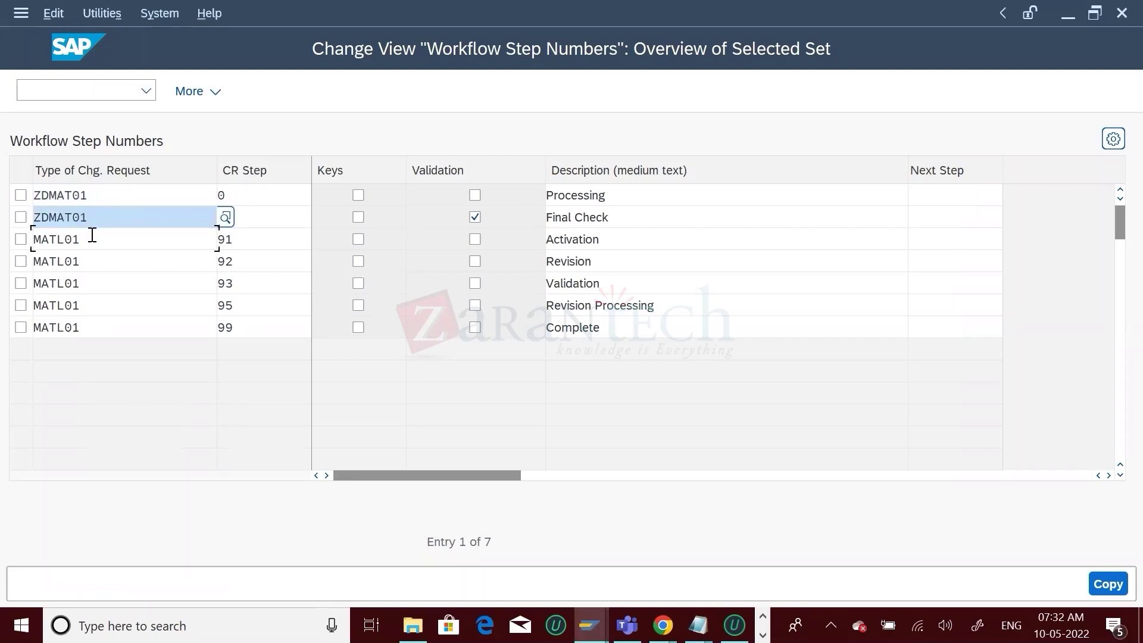
pyautogui.click(92, 234)
pyautogui.press('BackSpace')
pyautogui.press('BackSpace')
pyautogui.press('BackSpace')
pyautogui.press('BackSpace')
pyautogui.press('BackSpace')
pyautogui.press('BackSpace')
pyautogui.hotkey('ctrl', 'v')
# - Set the change request type of the copied steps 92 and 93 to ZDMAT01
pyautogui.click(90, 257)
pyautogui.press('BackSpace')
pyautogui.press('BackSpace')
pyautogui.press('BackSpace')
pyautogui.press('BackSpace')
pyautogui.press('BackSpace')
pyautogui.press('BackSpace')
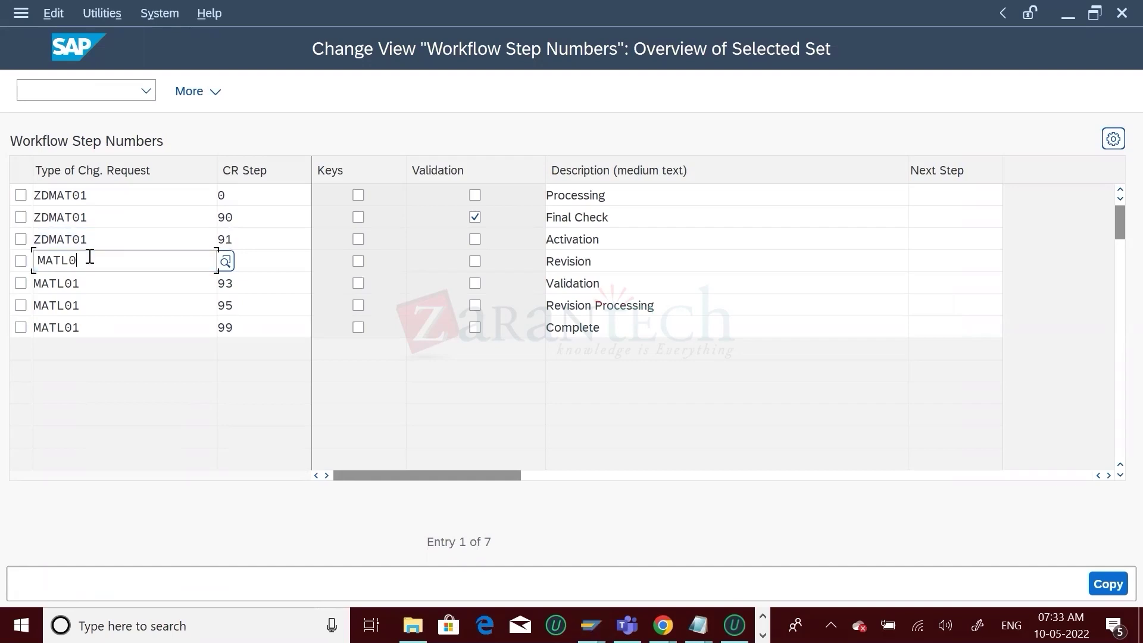
pyautogui.hotkey('ctrl', 'v')
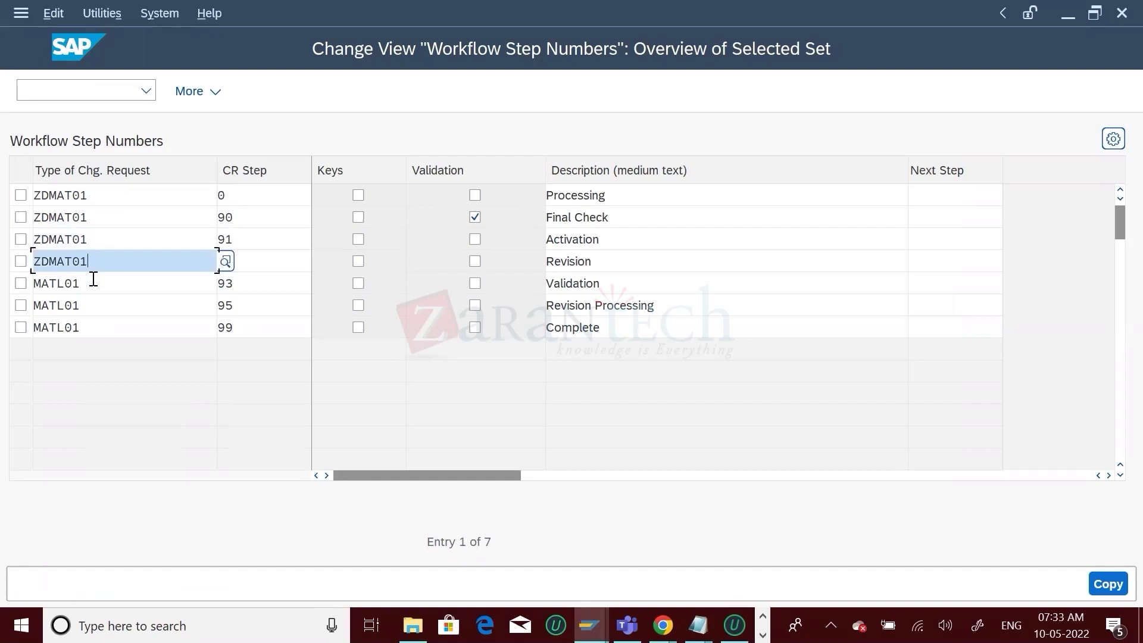
pyautogui.click(92, 280)
pyautogui.press('BackSpace')
pyautogui.press('BackSpace')
pyautogui.press('BackSpace')
pyautogui.press('BackSpace')
pyautogui.press('BackSpace')
pyautogui.press('BackSpace')
pyautogui.hotkey('ctrl', 'v')
# - Set the change request type of the copied steps 95 and 99 to ZDMAT01
pyautogui.click(100, 306)
pyautogui.press('BackSpace')
pyautogui.press('BackSpace')
pyautogui.press('BackSpace')
pyautogui.press('BackSpace')
pyautogui.press('BackSpace')
pyautogui.press('BackSpace')
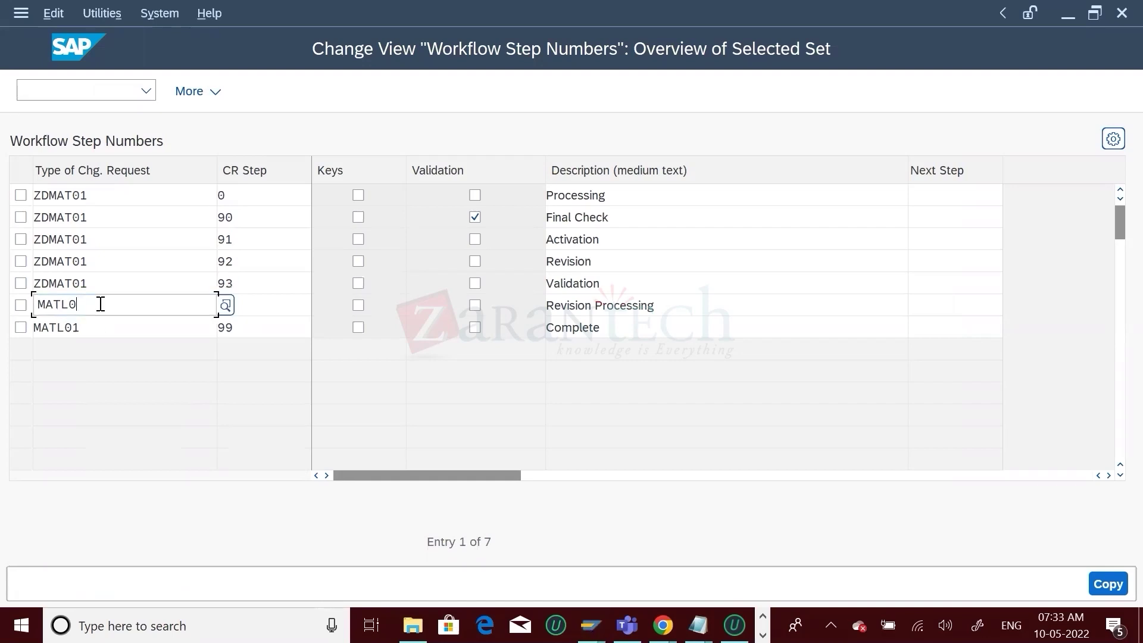
pyautogui.hotkey('ctrl', 'v')
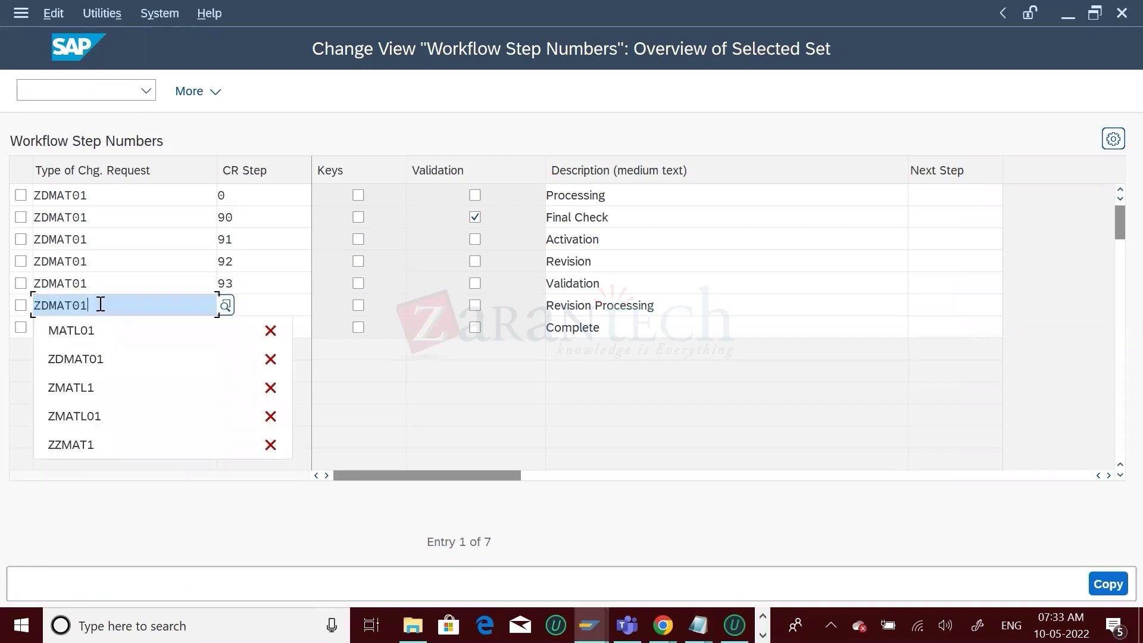
pyautogui.click(412, 359)
pyautogui.click(94, 329)
pyautogui.press('BackSpace')
pyautogui.press('BackSpace')
pyautogui.press('BackSpace')
pyautogui.press('BackSpace')
pyautogui.press('BackSpace')
pyautogui.press('BackSpace')
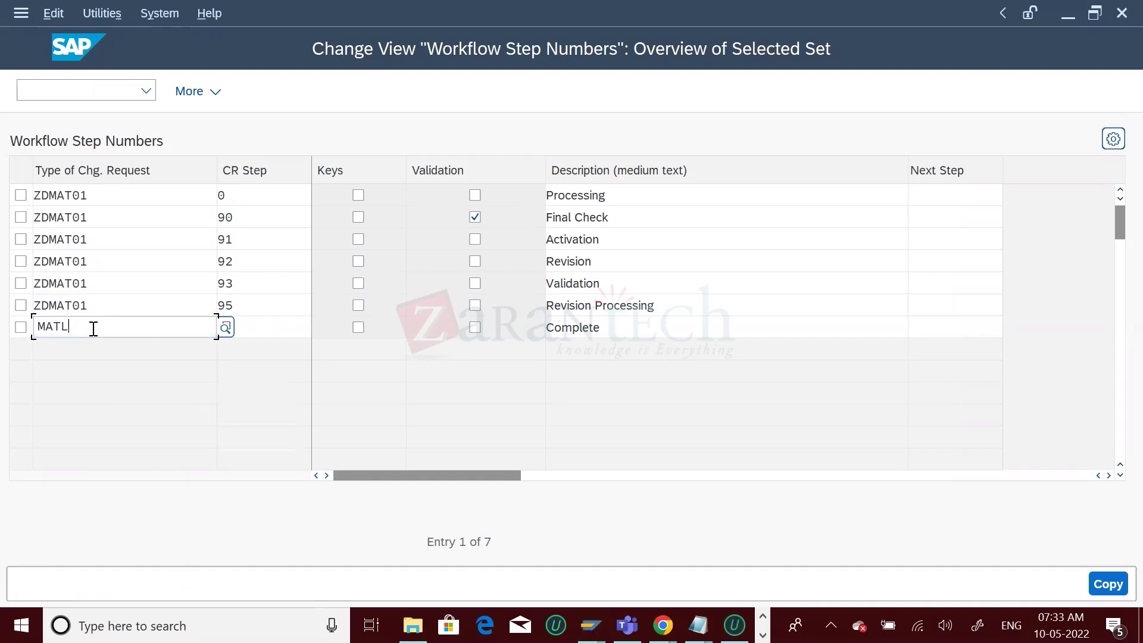
pyautogui.hotkey('ctrl', 'v')
pyautogui.click(499, 393)
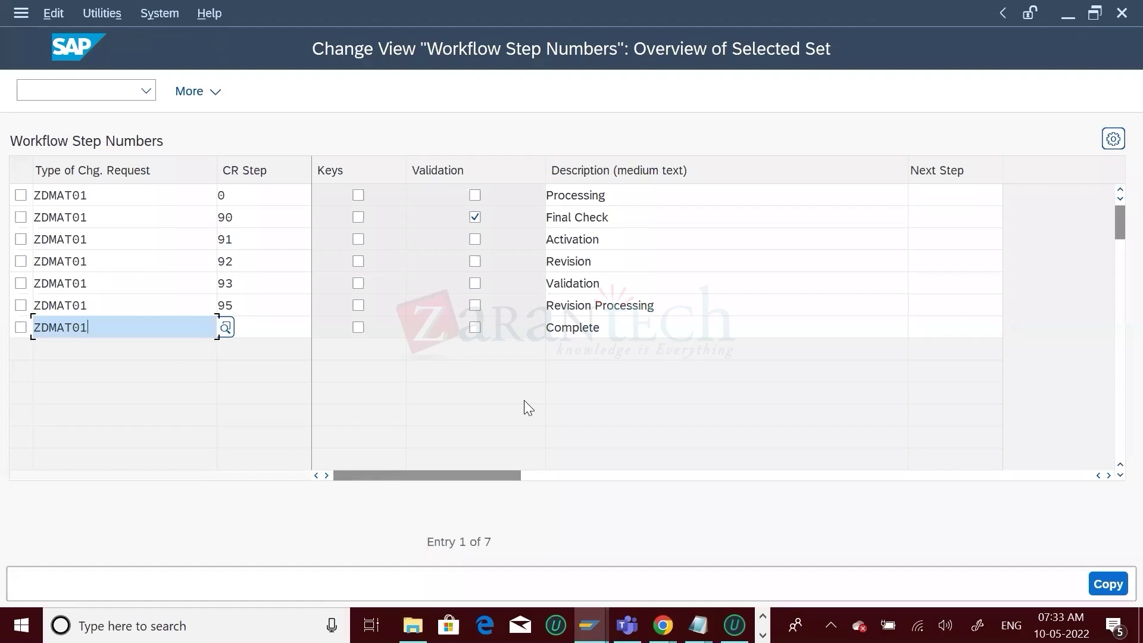
# - Finish copying the ZDMAT01 workflow step entries and save them to customizing request S4HK902254
pyautogui.click(1109, 585)
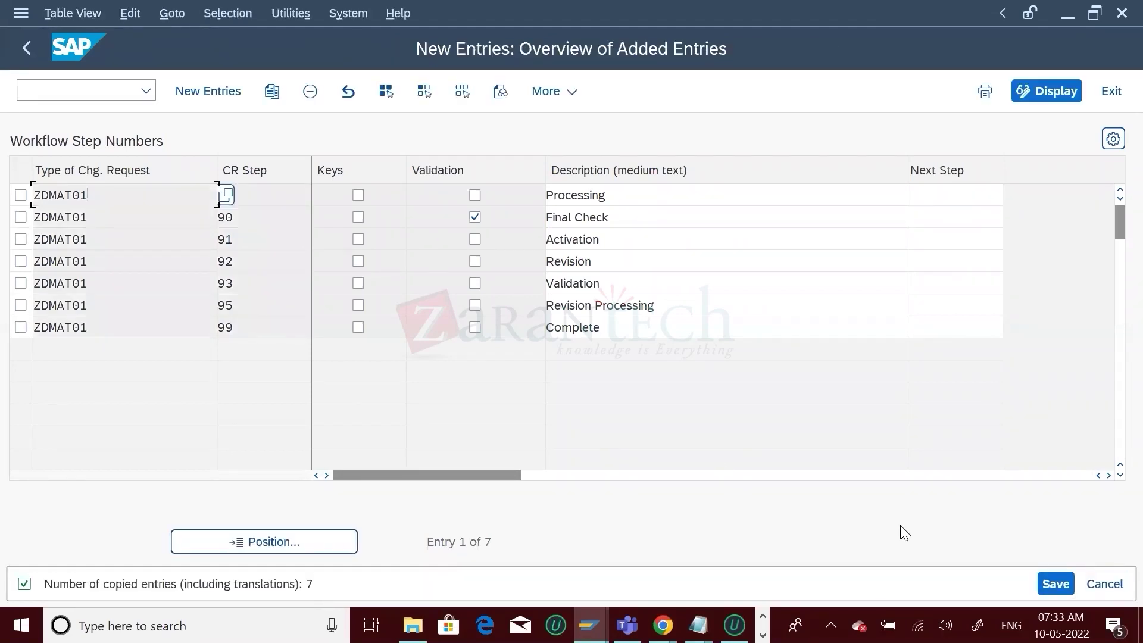
pyautogui.click(1053, 584)
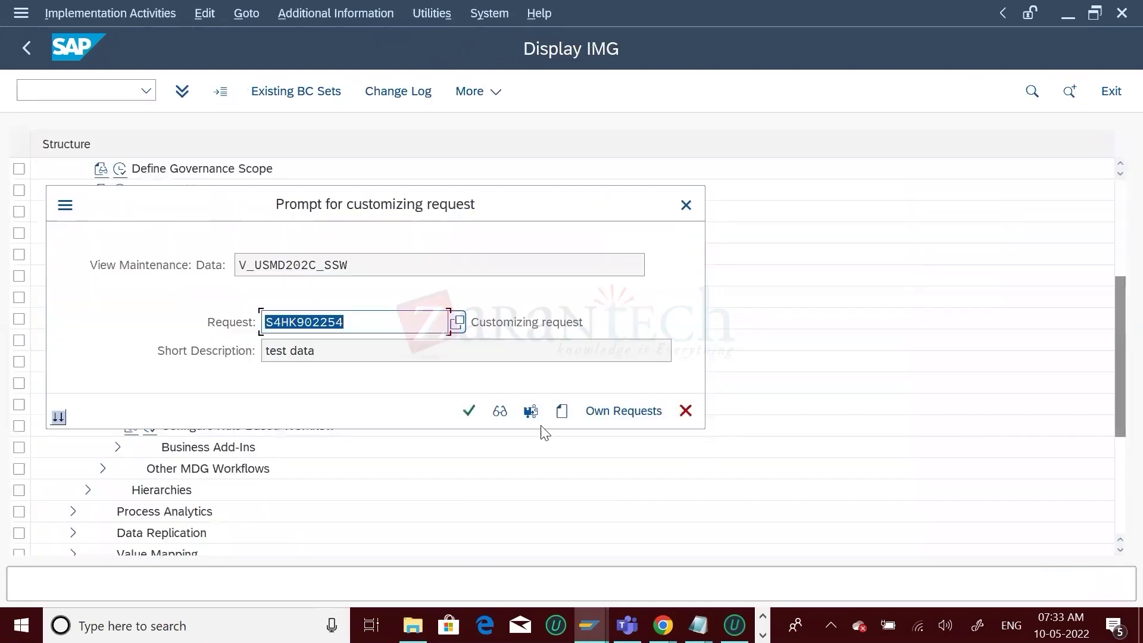
pyautogui.click(470, 412)
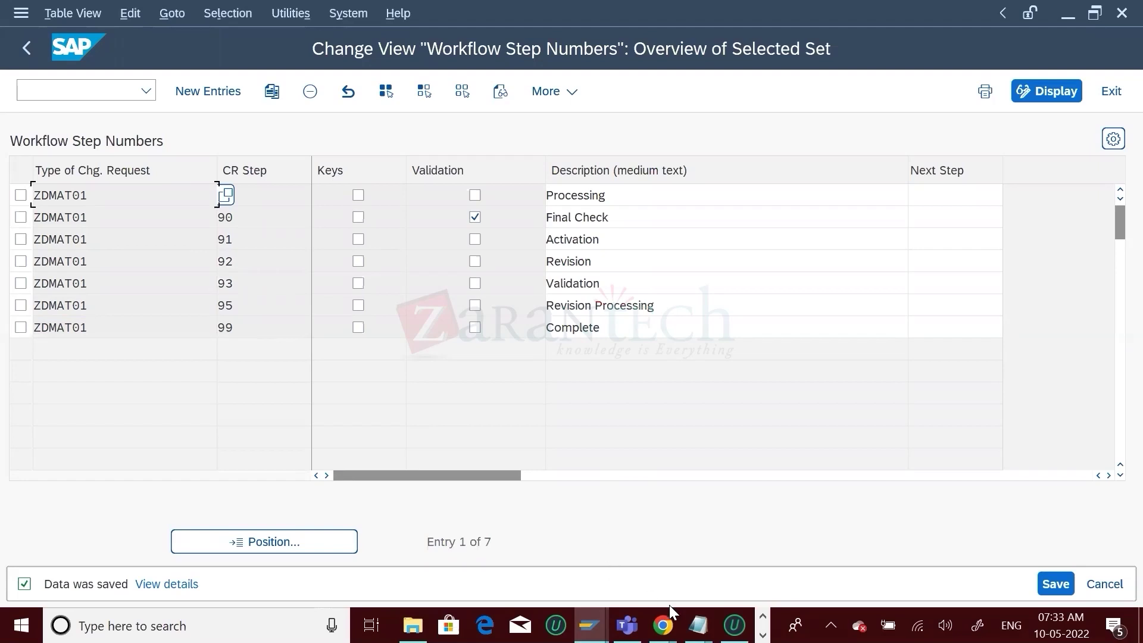
pyautogui.click(589, 625)
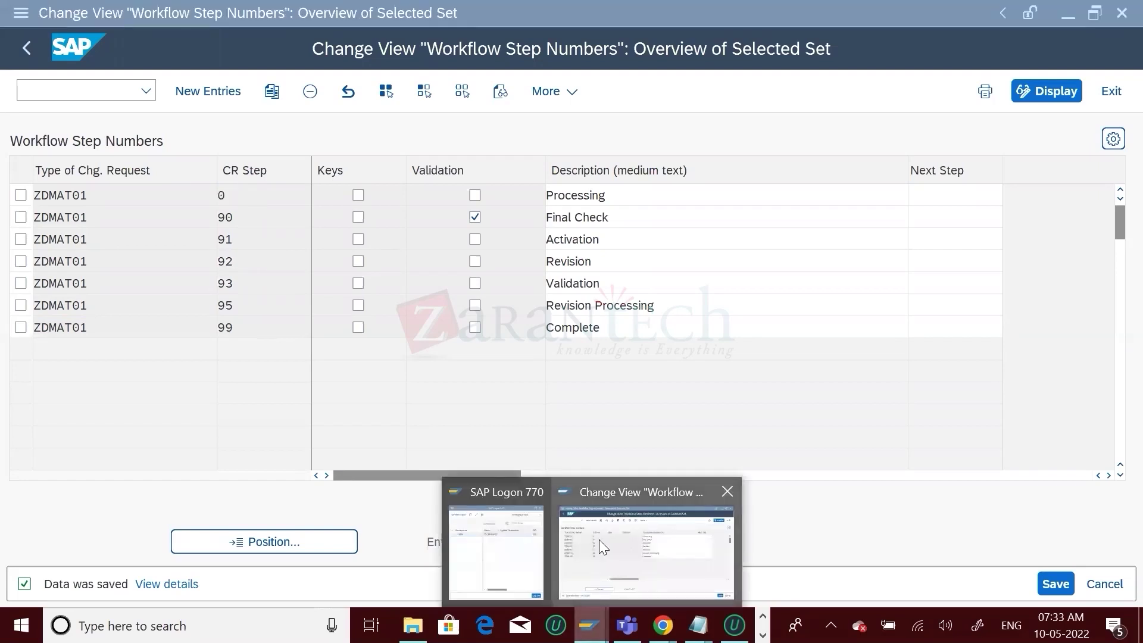
pyautogui.click(599, 497)
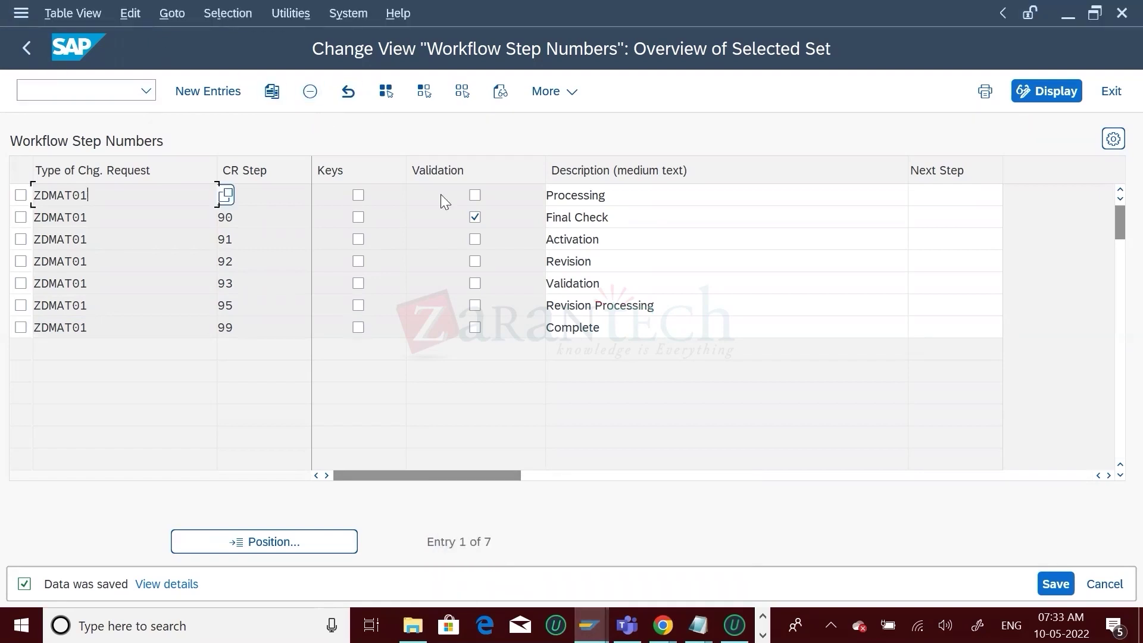
pyautogui.click(1055, 584)
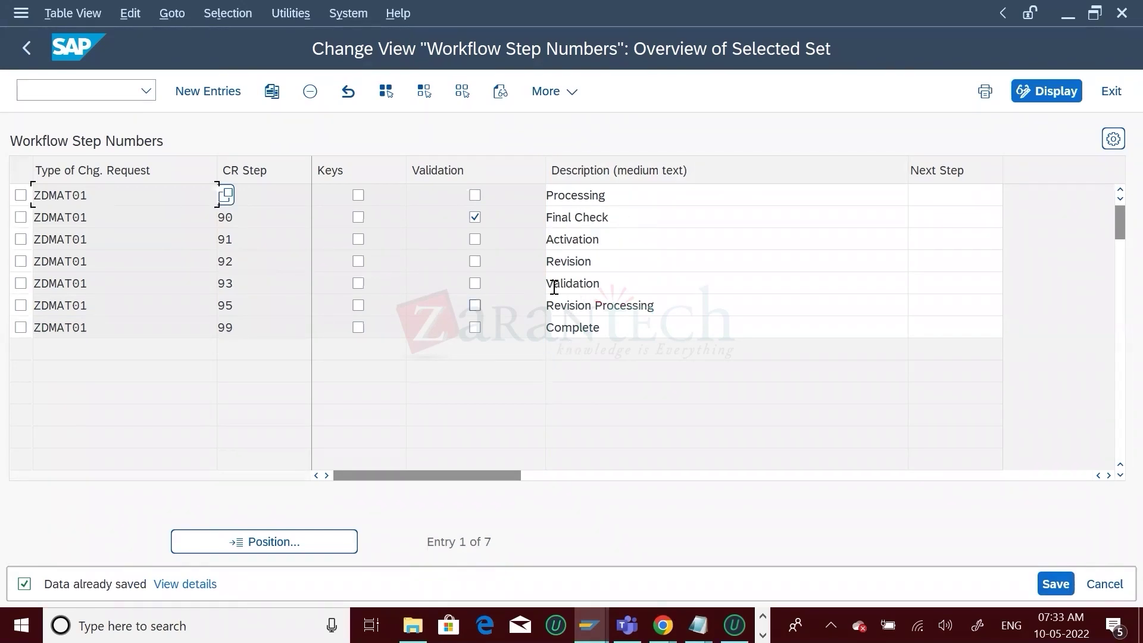
# - Return to the implementation guide and launch the Configure Rule-Based Workflow activity
pyautogui.click(23, 47)
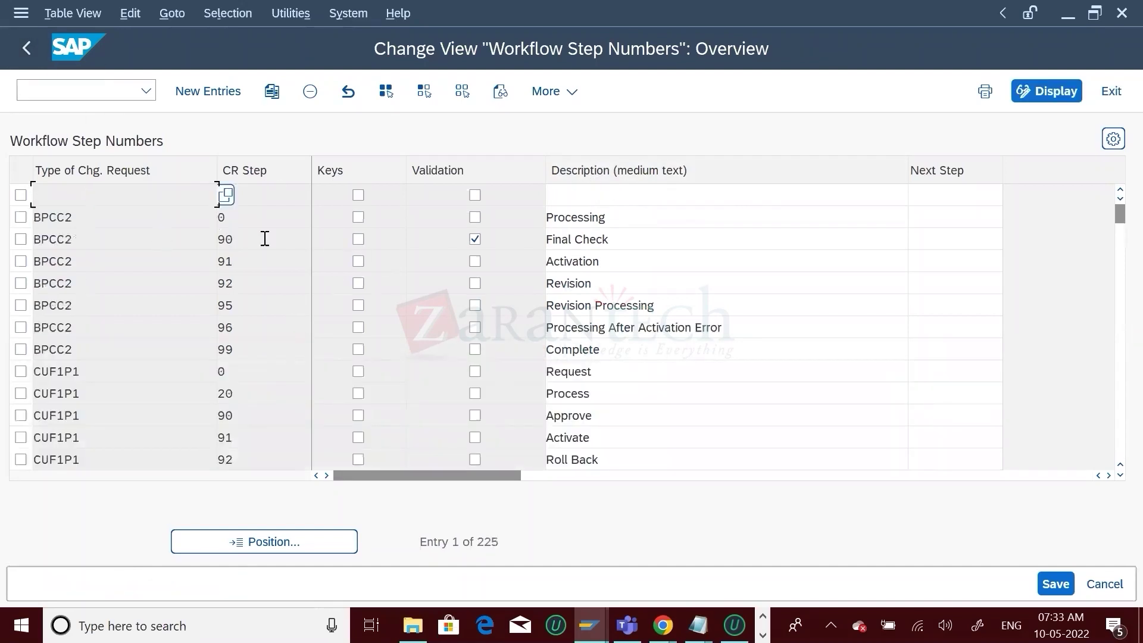
pyautogui.click(32, 50)
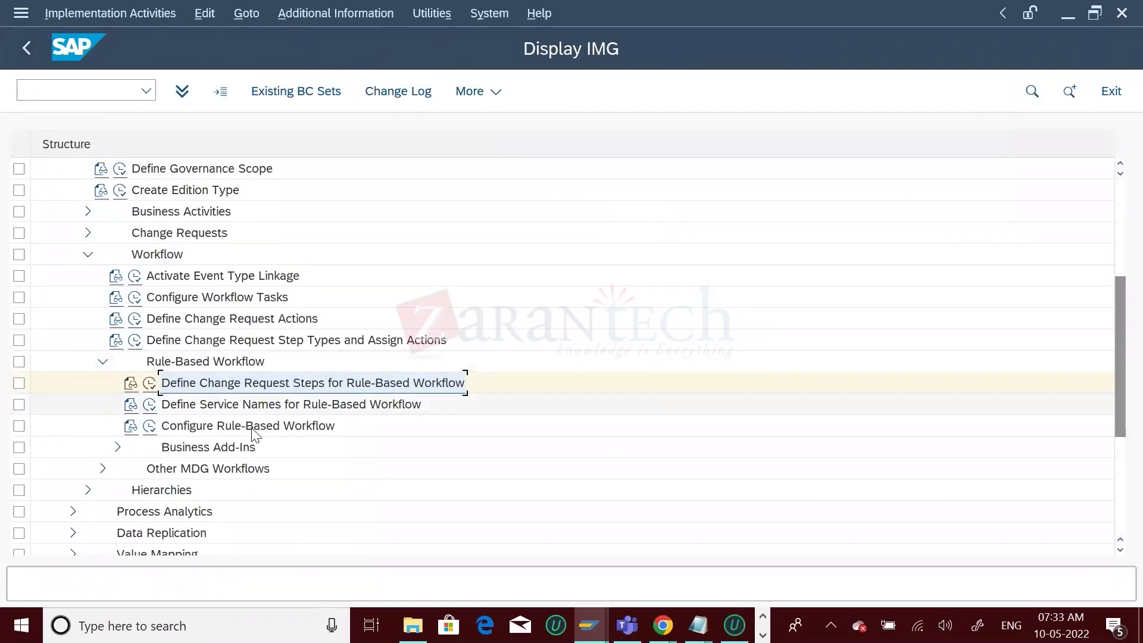
pyautogui.click(149, 425)
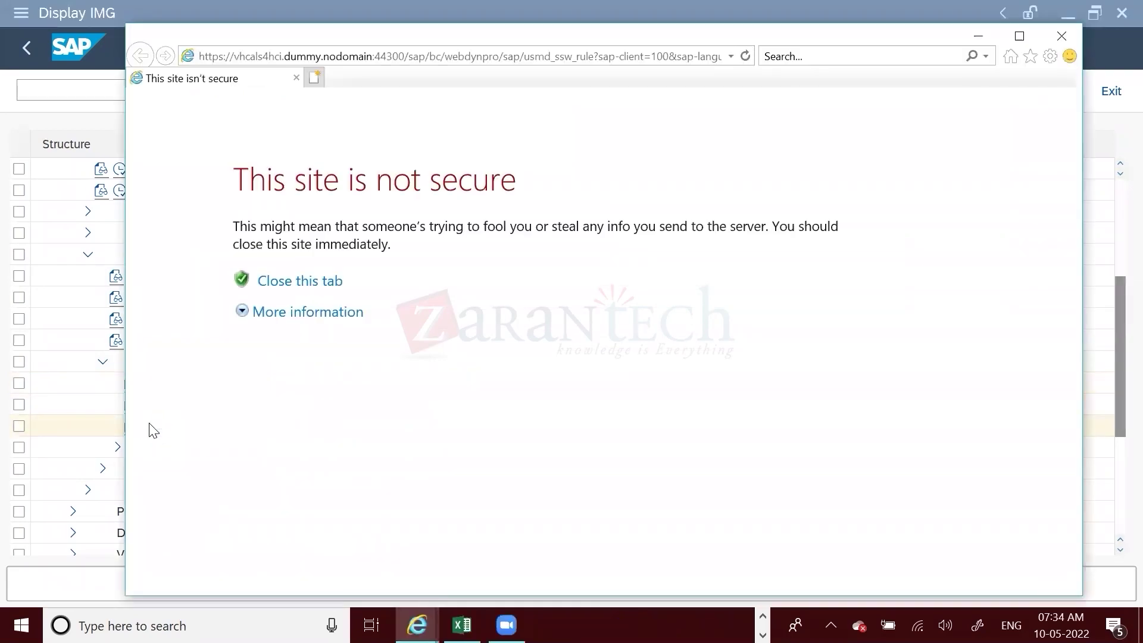
# - Copy the usmd_ssw_rule web address, close the insecure-site window and load the address in a new Chrome tab
pyautogui.click(563, 56)
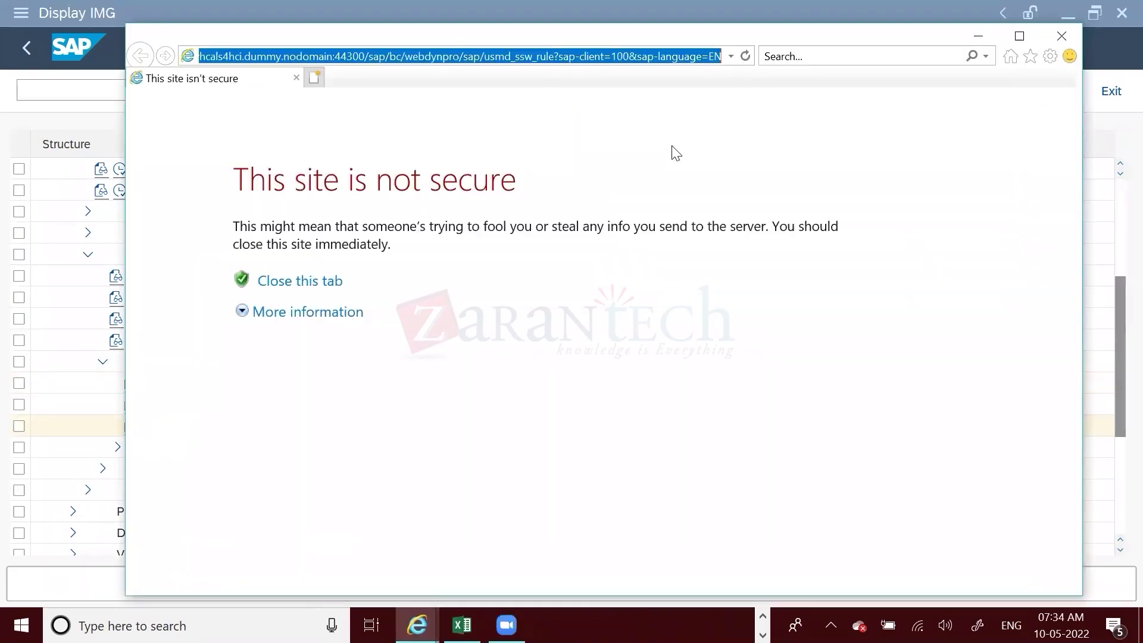
pyautogui.click(1067, 34)
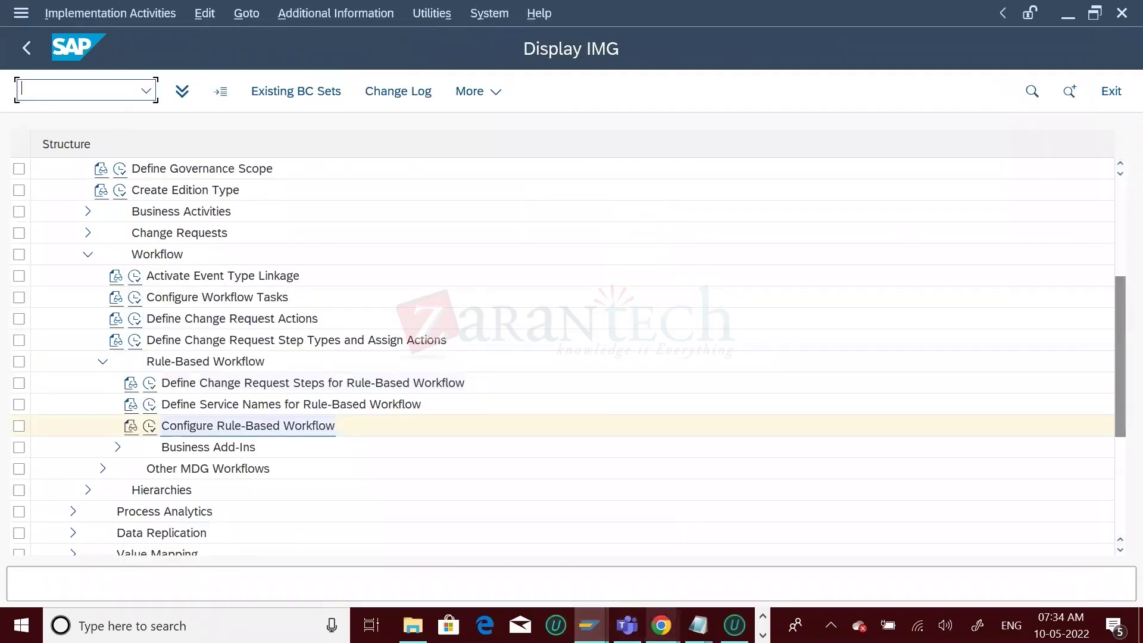
pyautogui.click(661, 626)
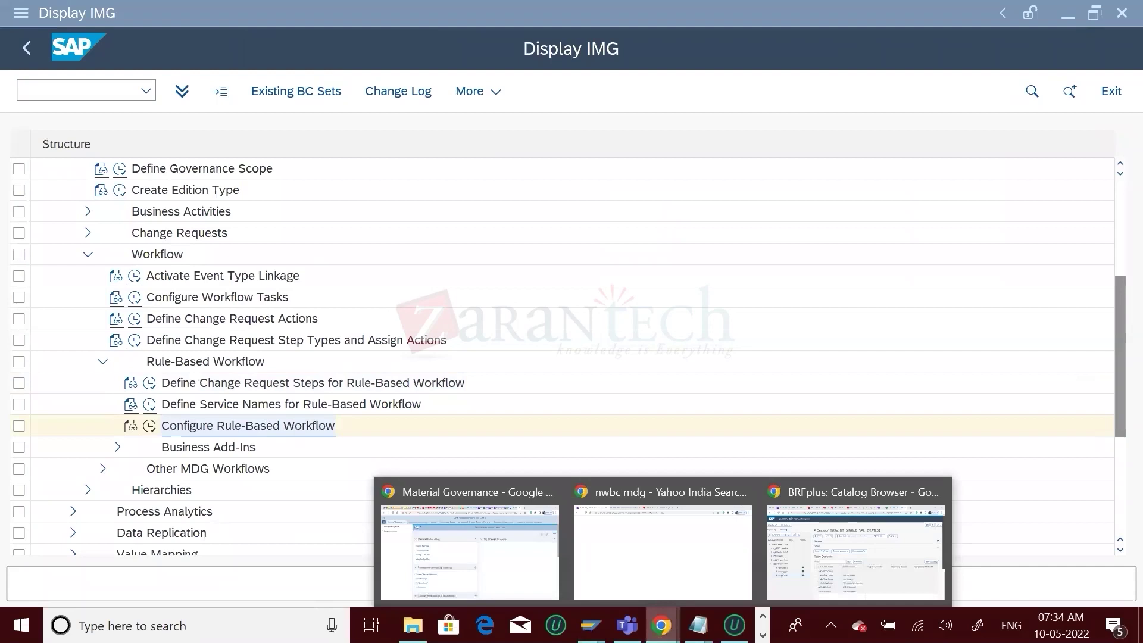
pyautogui.click(861, 494)
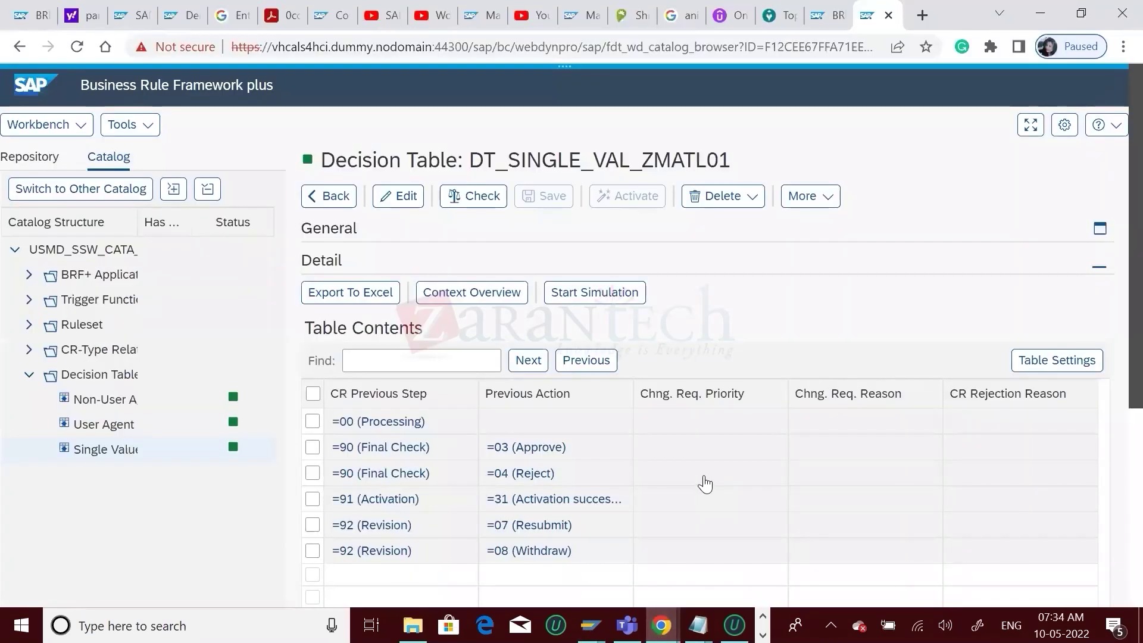
pyautogui.click(921, 18)
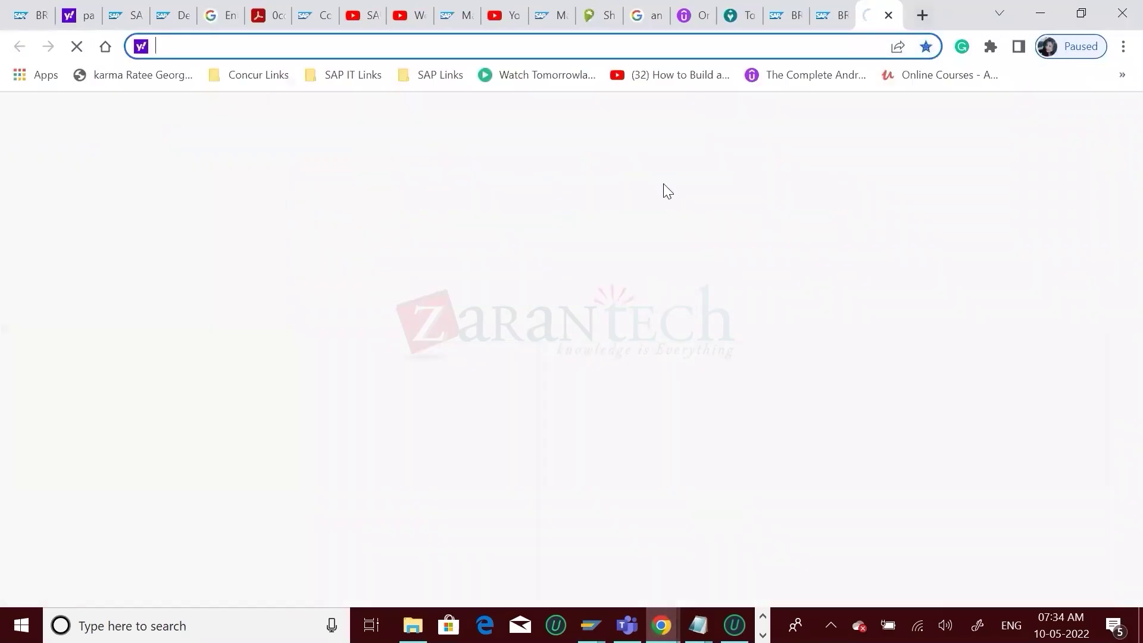
pyautogui.hotkey('ctrl', 'v')
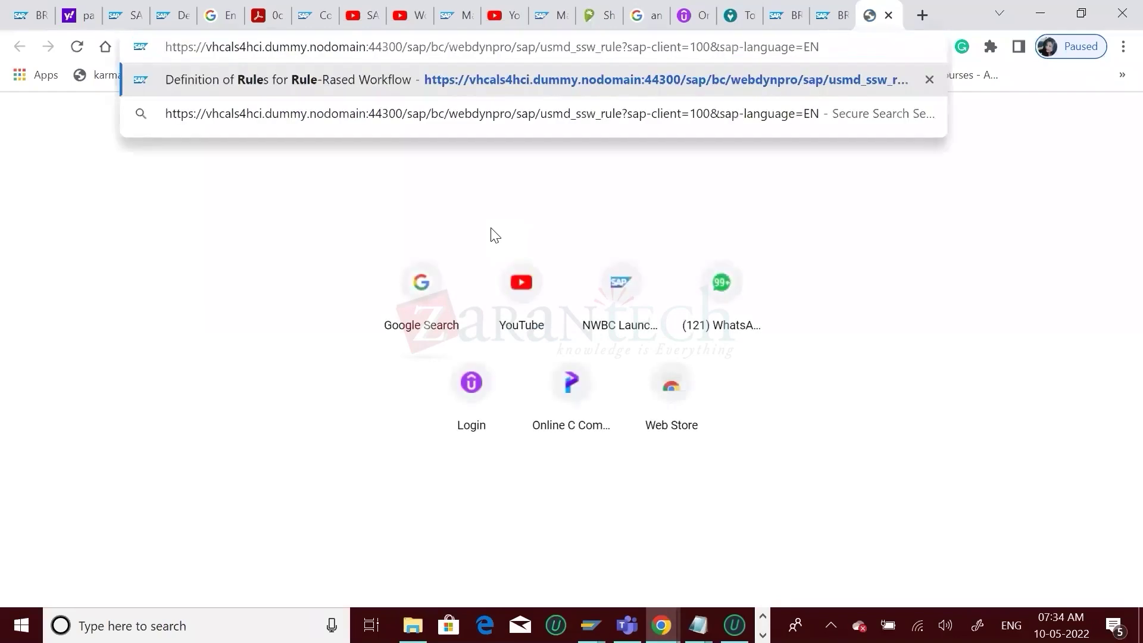
pyautogui.press('Return')
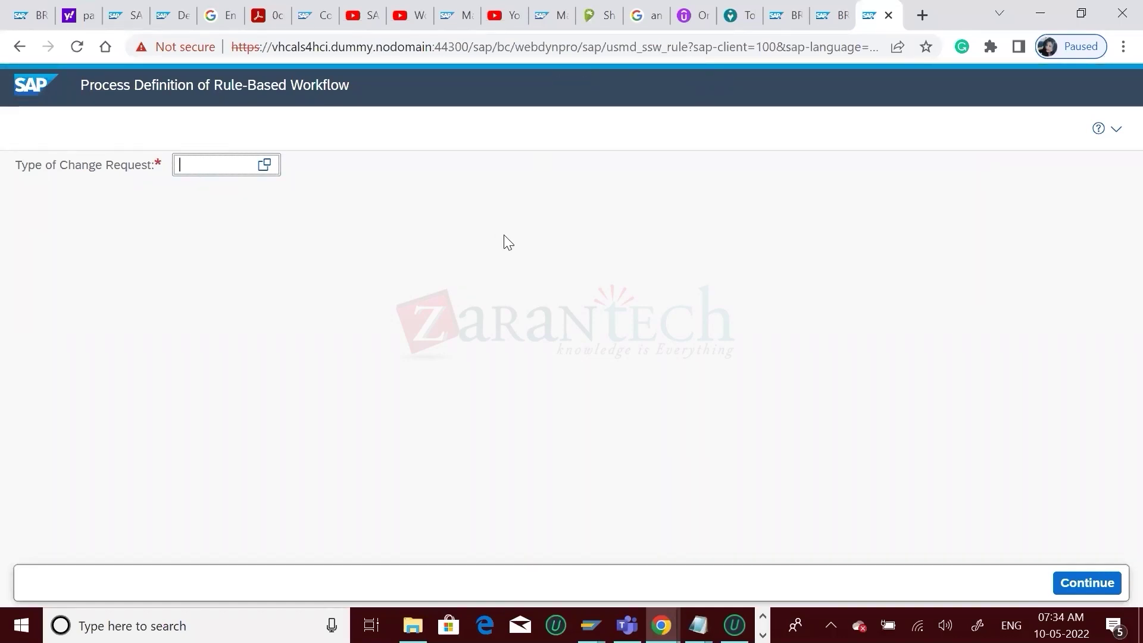
# - Copy ZDMAT01 from the "BRF + workflow" note as the type of change request and continue the process definition
pyautogui.click(697, 624)
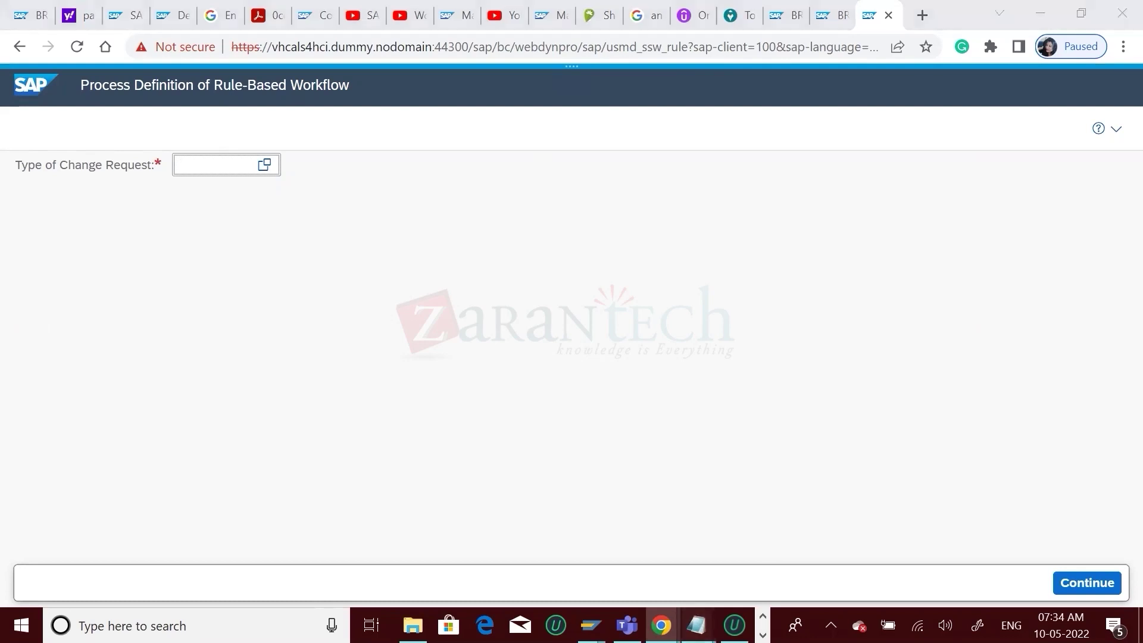
pyautogui.click(757, 580)
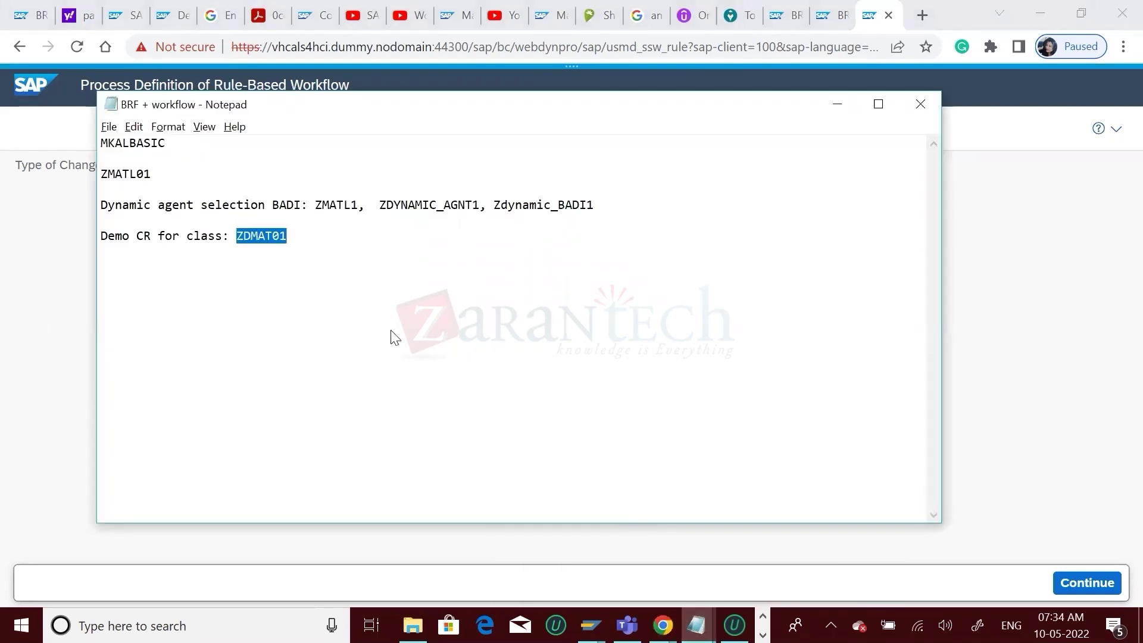
pyautogui.hotkey('alt', 'Tab')
pyautogui.hotkey('ctrl', 'v')
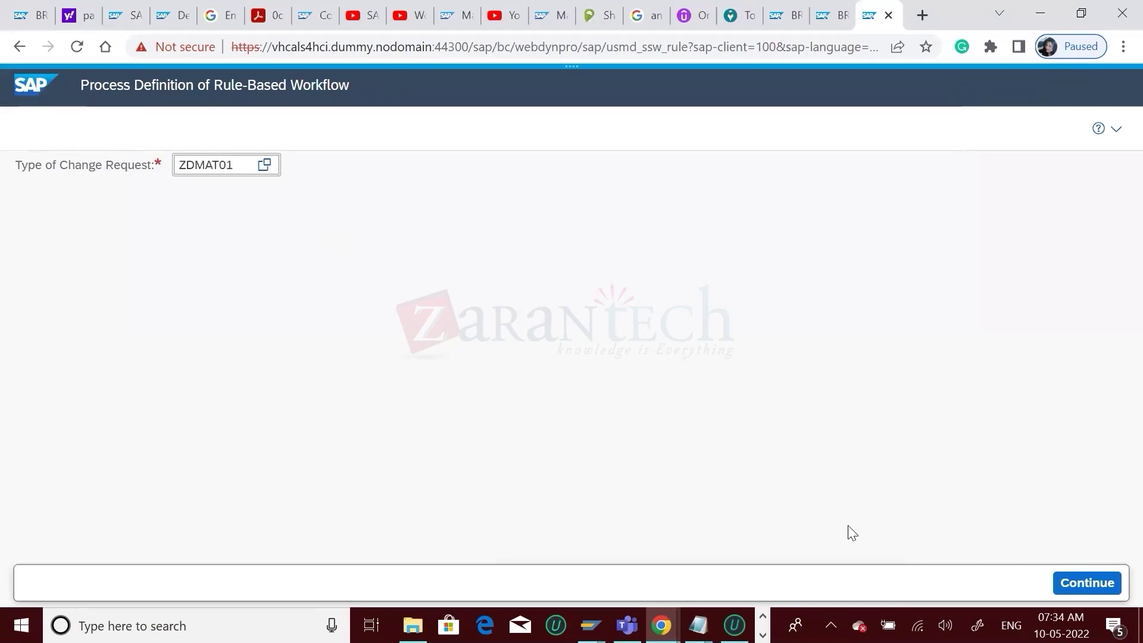
pyautogui.click(1087, 585)
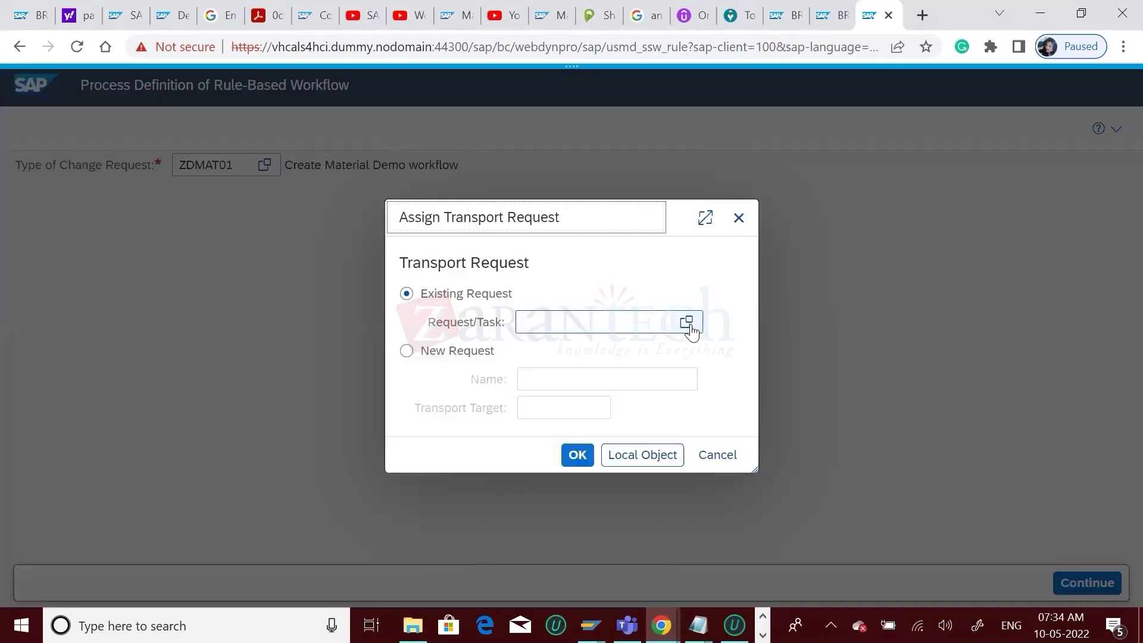
# - Assign the existing transport request S4HK902254 "test data" to the ZDMAT01 process definition
pyautogui.click(687, 323)
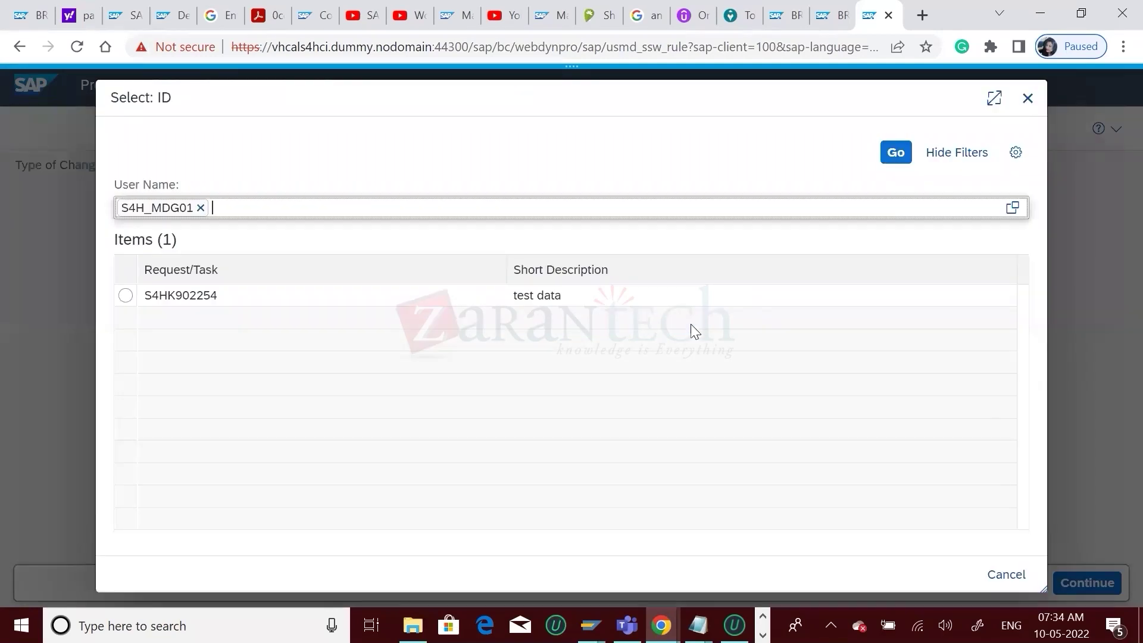
pyautogui.click(205, 298)
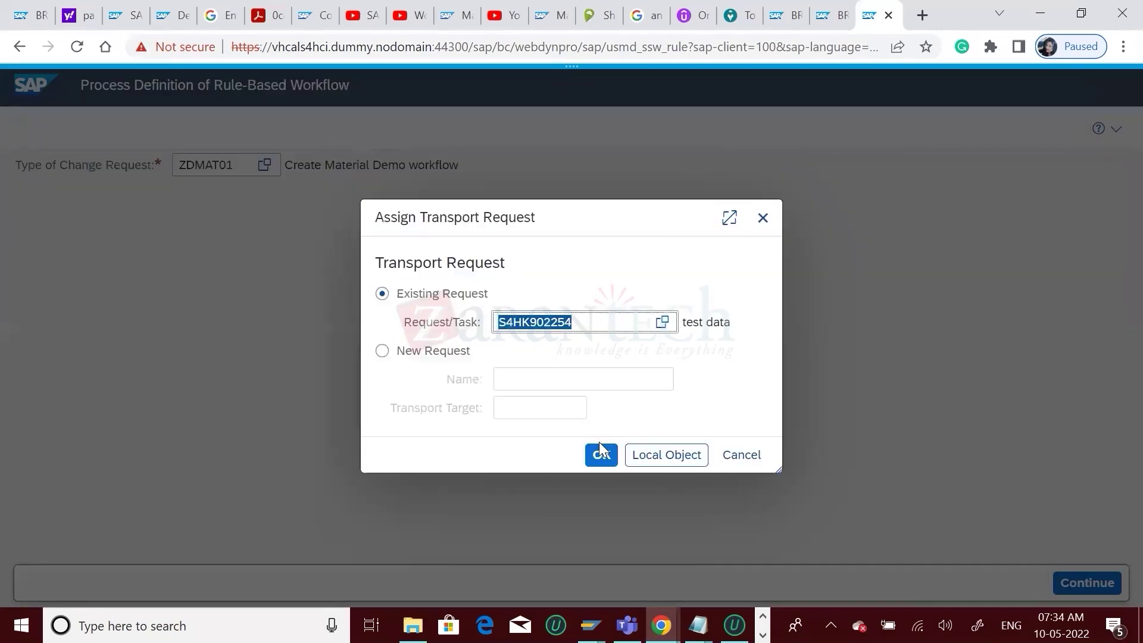
pyautogui.click(601, 456)
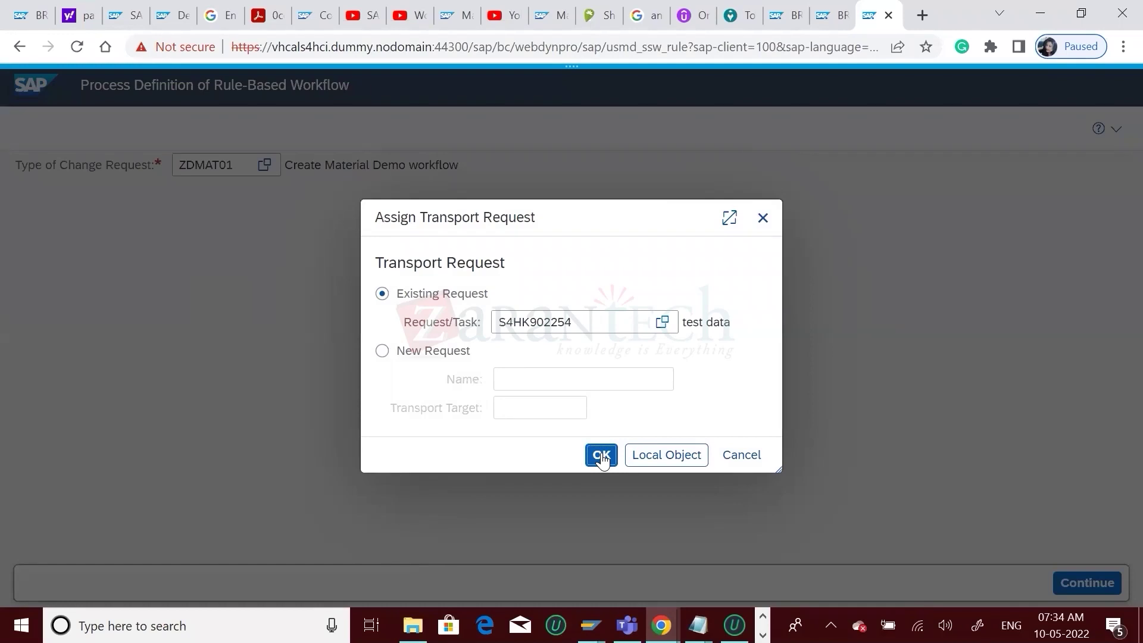
pyautogui.click(601, 456)
pyautogui.click(602, 456)
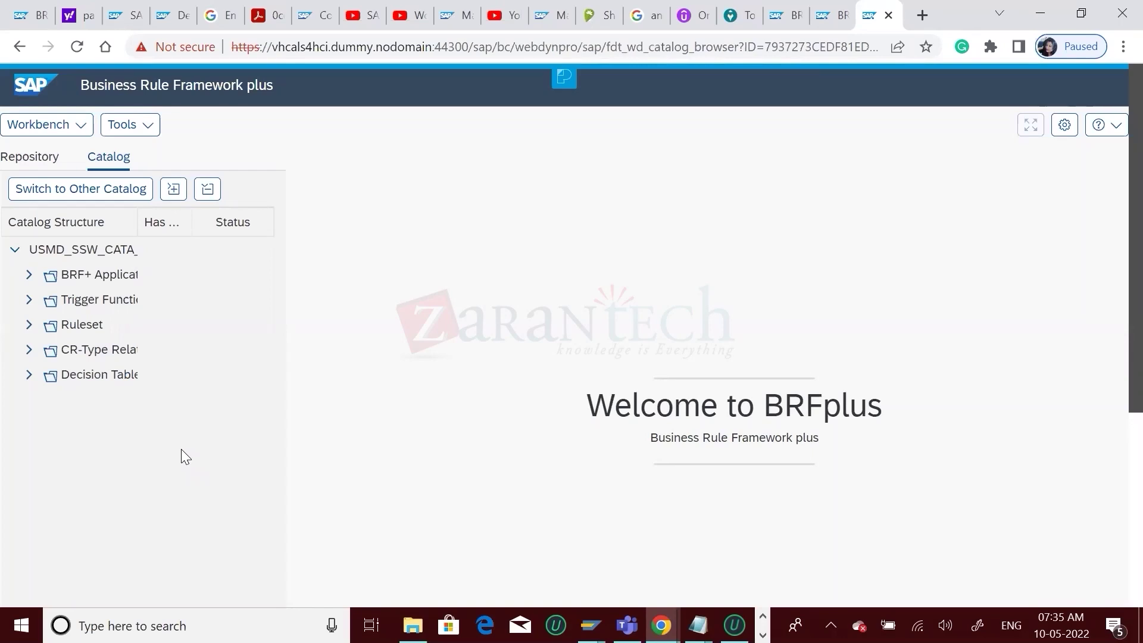
# - Expand the decision tables in the ZDMAT01 catalog and examine the single value, non-user agent and user agent tables
pyautogui.click(28, 380)
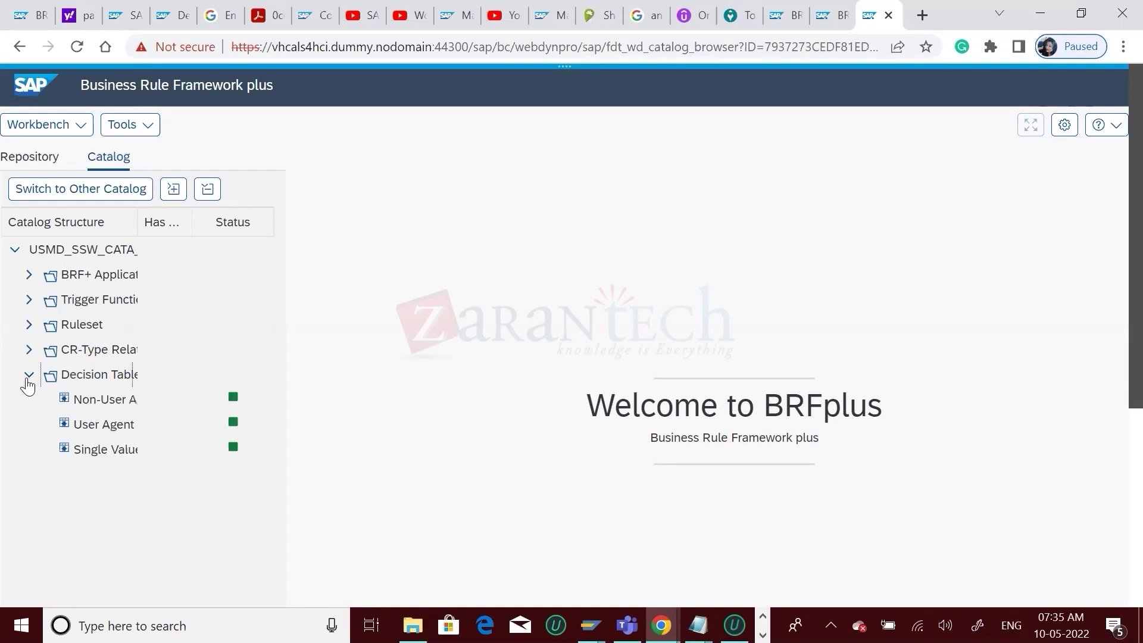
pyautogui.click(98, 456)
pyautogui.click(111, 427)
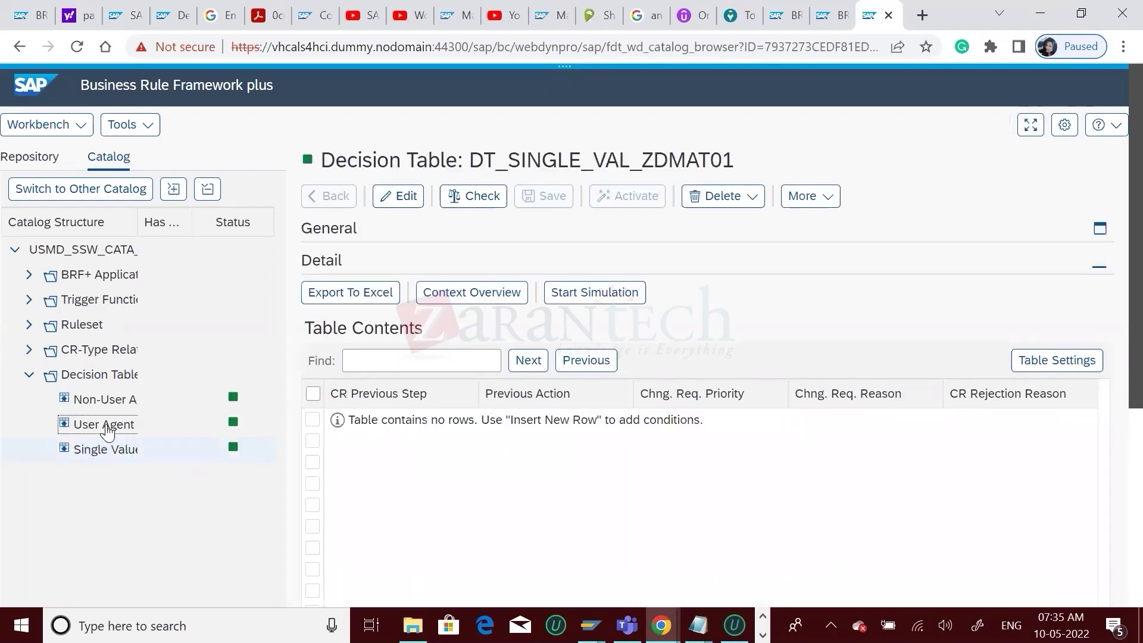
pyautogui.click(107, 405)
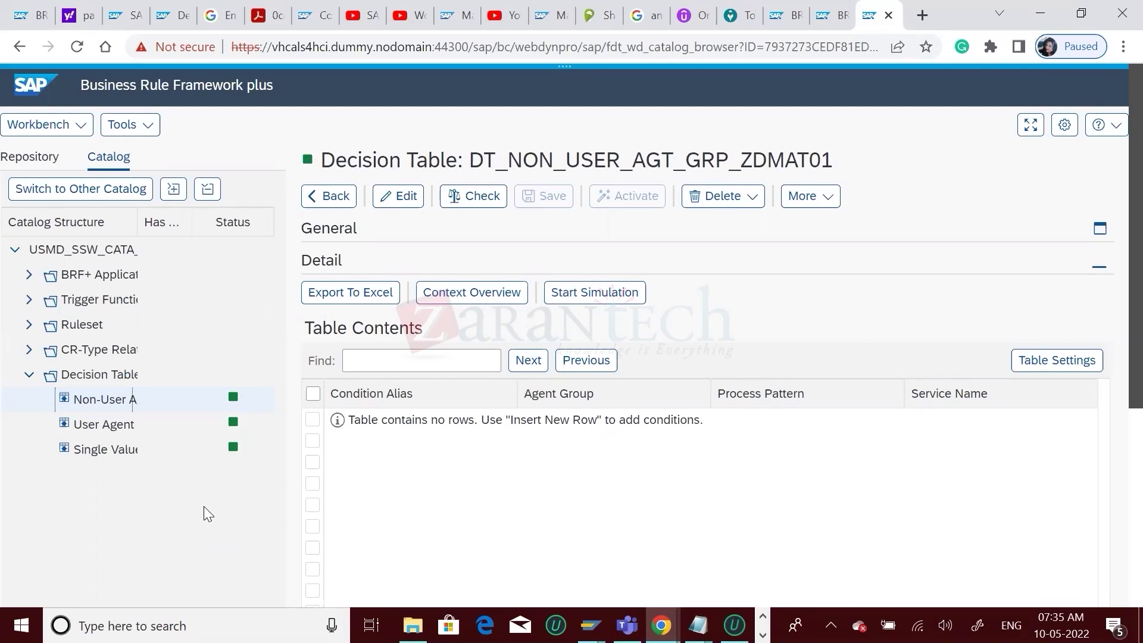
pyautogui.click(102, 454)
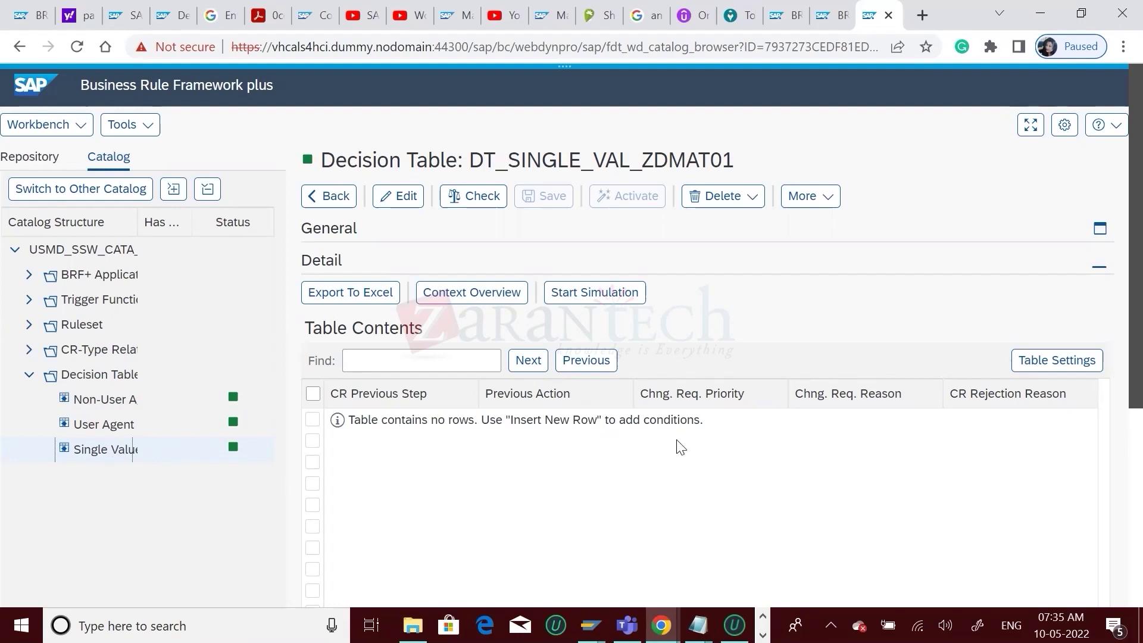
pyautogui.click(98, 425)
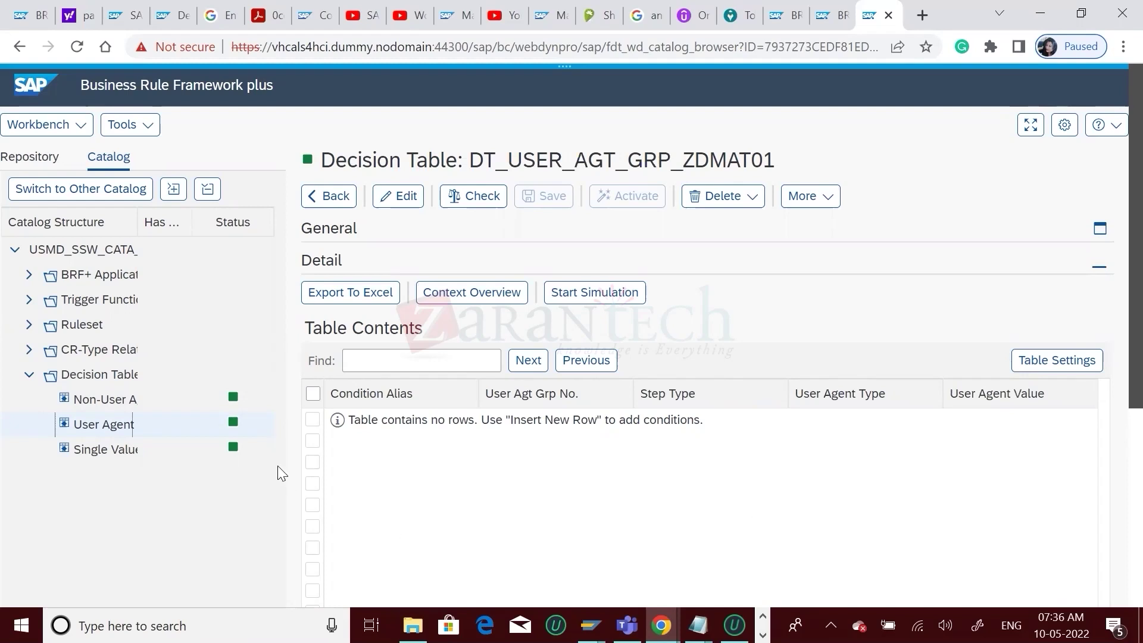
# - Review the non-user agent table, open the ZDMAT01 single value decision table for editing and insert a new row
pyautogui.click(98, 402)
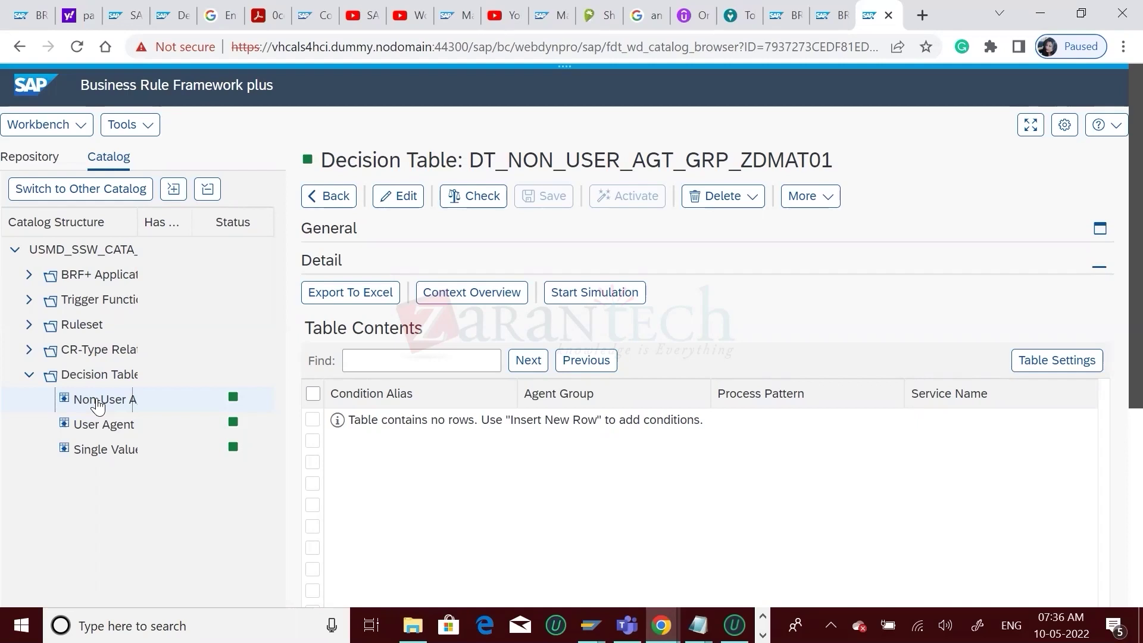
pyautogui.click(104, 454)
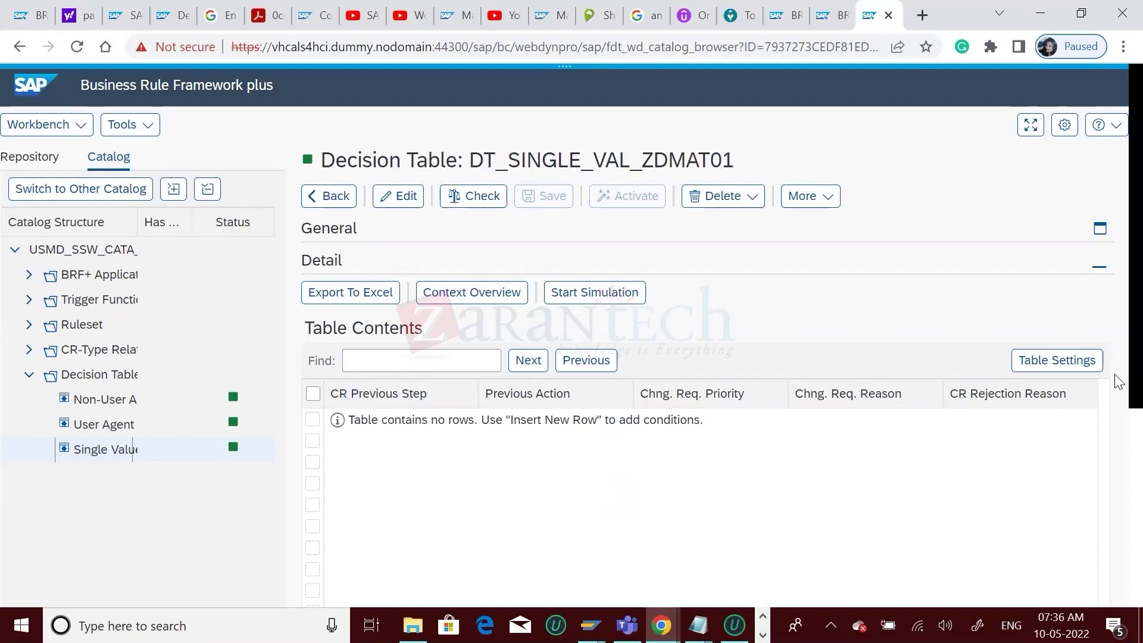
pyautogui.scroll(-1, 1115, 375)
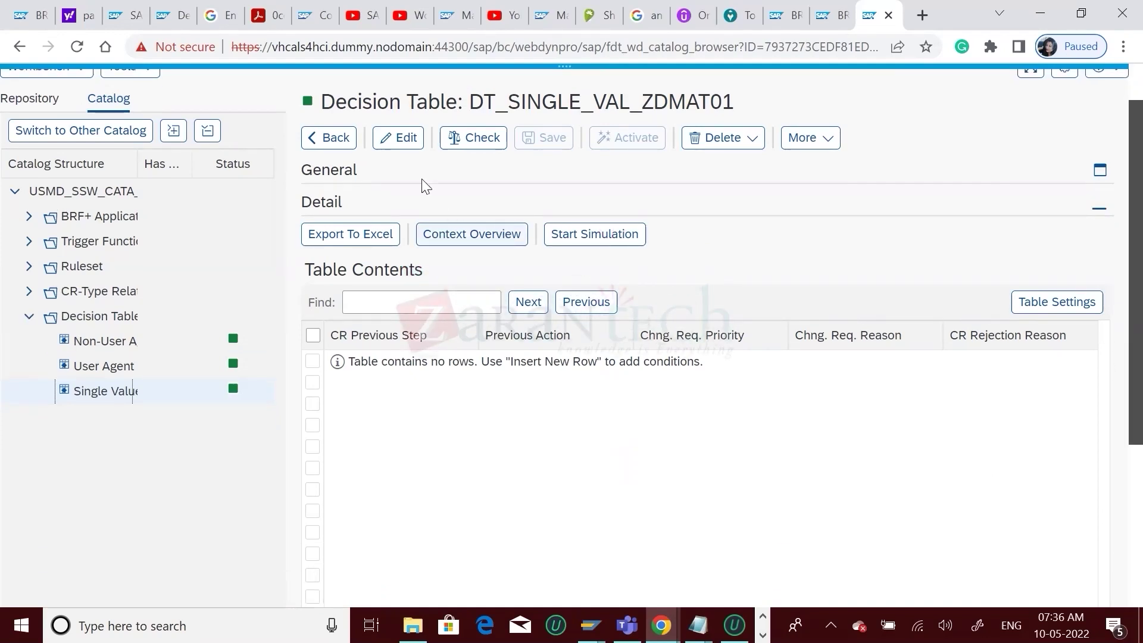
pyautogui.click(407, 141)
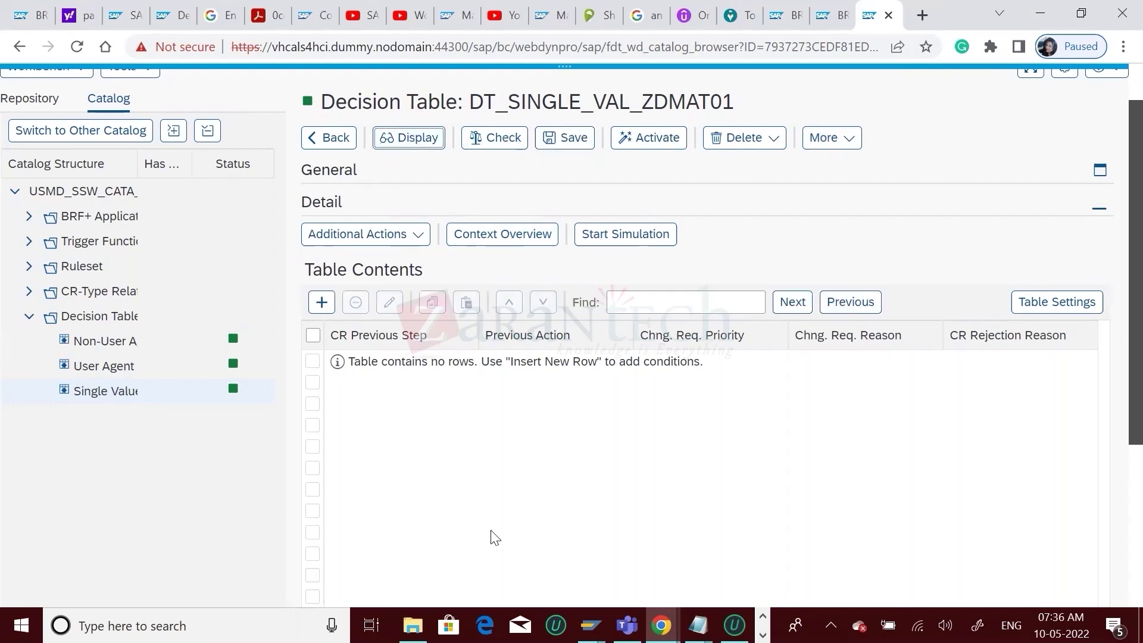
pyautogui.click(325, 303)
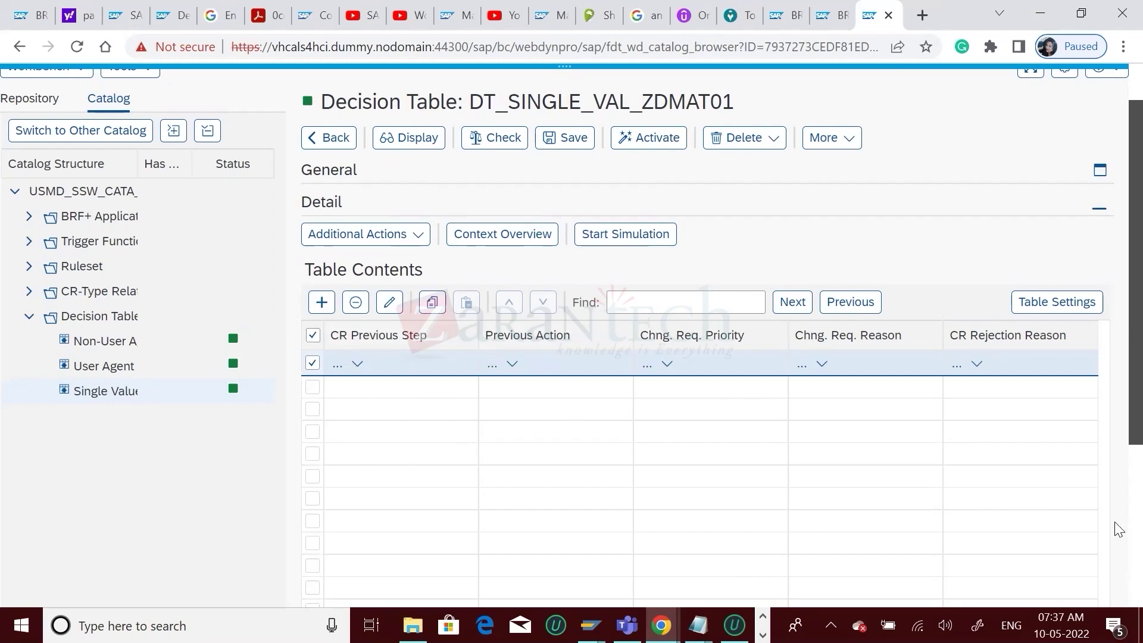
# - Move the Condition Alias column ahead of the CR Parent Step and Parallel Agt Grp No. columns
pyautogui.scroll(-4, 1115, 522)
pyautogui.click(717, 441)
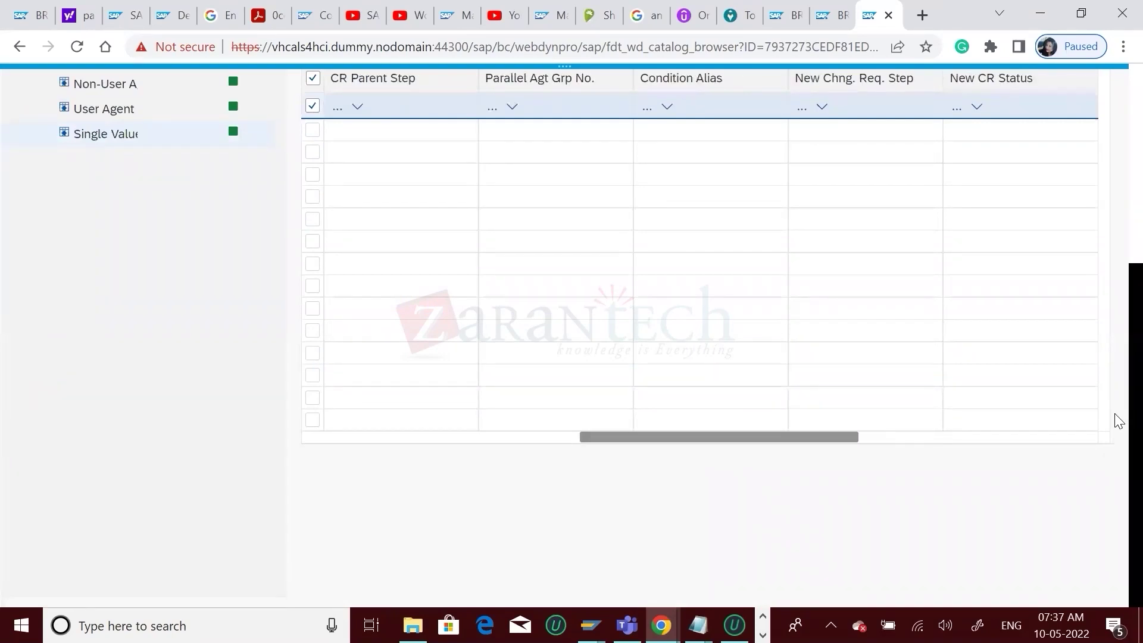
pyautogui.scroll(3, 1116, 387)
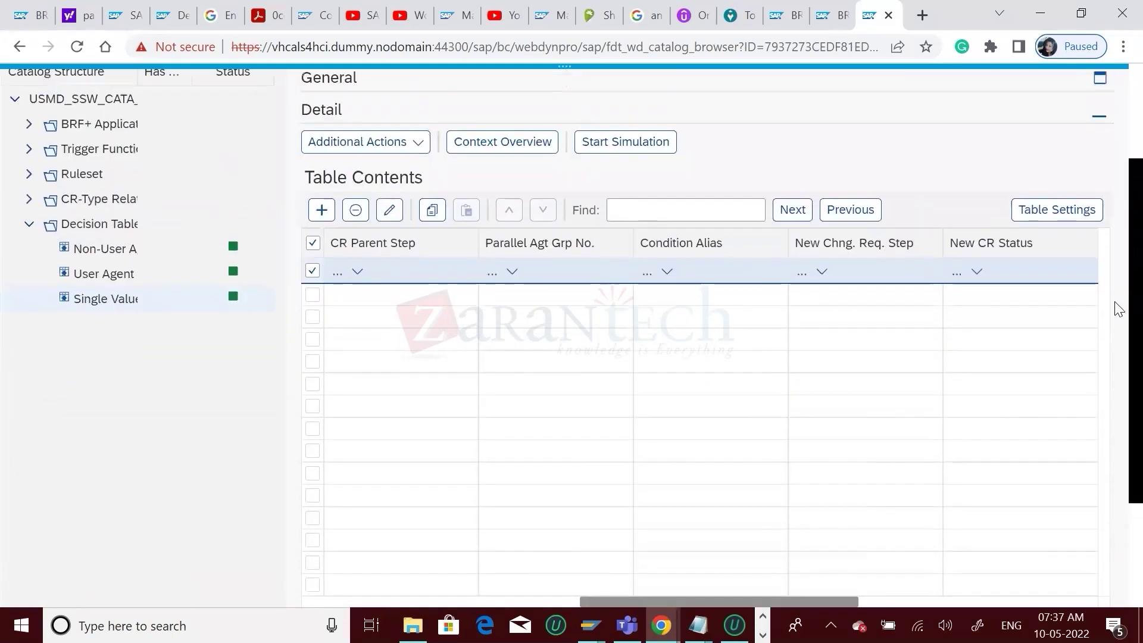
pyautogui.scroll(1, 1119, 310)
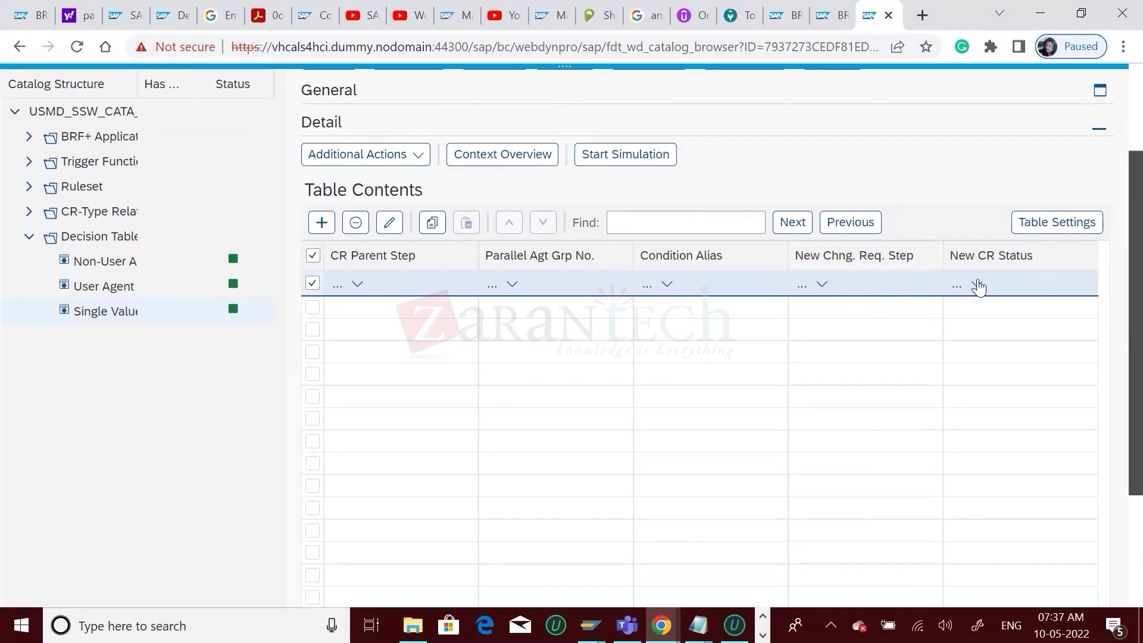
pyautogui.moveTo(676, 255)
pyautogui.mouseDown()
pyautogui.moveTo(466, 255)
pyautogui.moveTo(319, 277)
pyautogui.moveTo(358, 265)
pyautogui.moveTo(419, 274)
pyautogui.moveTo(370, 276)
pyautogui.mouseUp()
pyautogui.moveTo(694, 269)
pyautogui.mouseDown()
pyautogui.moveTo(607, 255)
pyautogui.moveTo(395, 275)
pyautogui.mouseUp()
pyautogui.moveTo(783, 266)
pyautogui.mouseDown()
pyautogui.moveTo(627, 294)
pyautogui.moveTo(370, 299)
pyautogui.moveTo(439, 301)
pyautogui.mouseUp()
pyautogui.moveTo(719, 264); pyautogui.dragTo(327, 265)
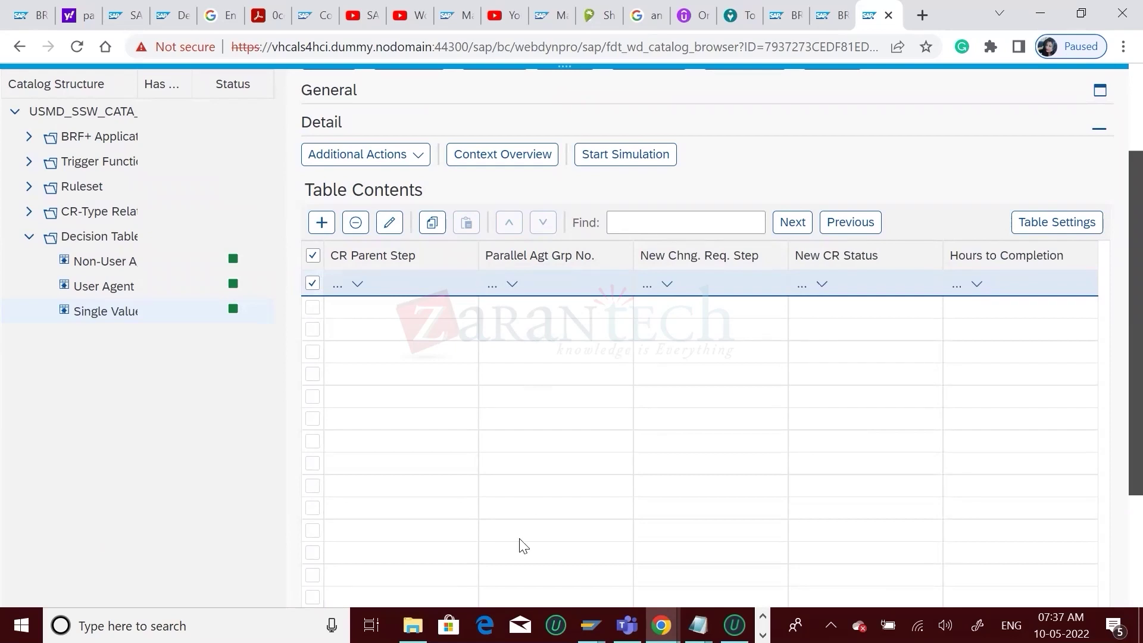
# - Move the Condition Alias column directly after Previous Action in the single value table
pyautogui.scroll(-1, 1115, 541)
pyautogui.scroll(-2, 1114, 541)
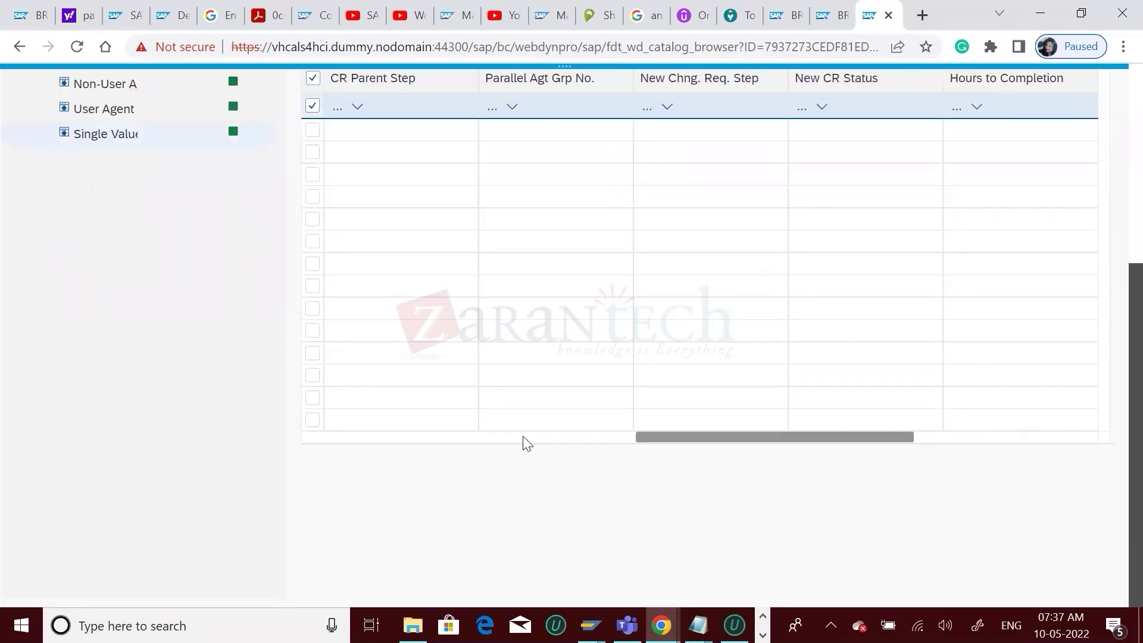
pyautogui.click(515, 437)
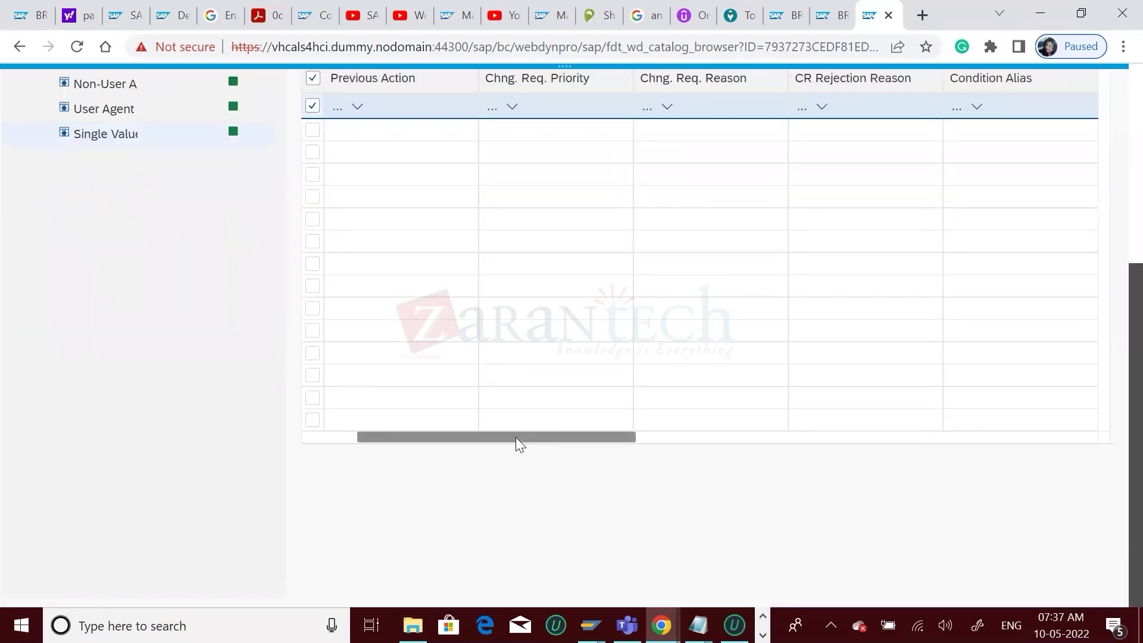
pyautogui.click(985, 80)
pyautogui.moveTo(789, 127); pyautogui.dragTo(547, 133)
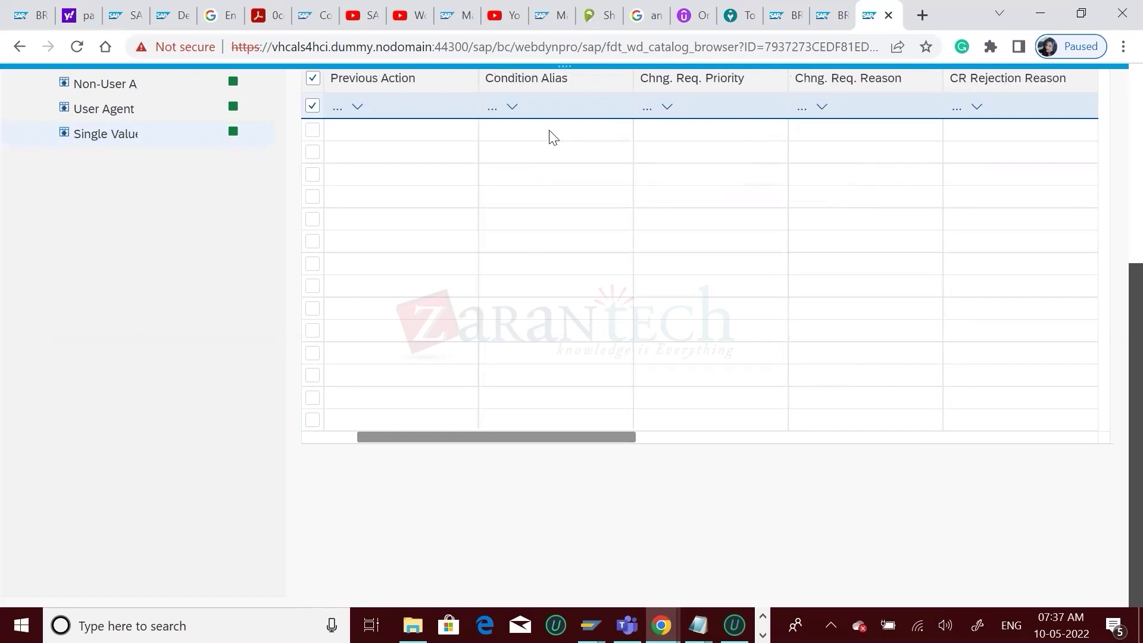
# - Move the New Chng. Req. Step column between CR Rejection Reason and CR Parent Step
pyautogui.click(699, 437)
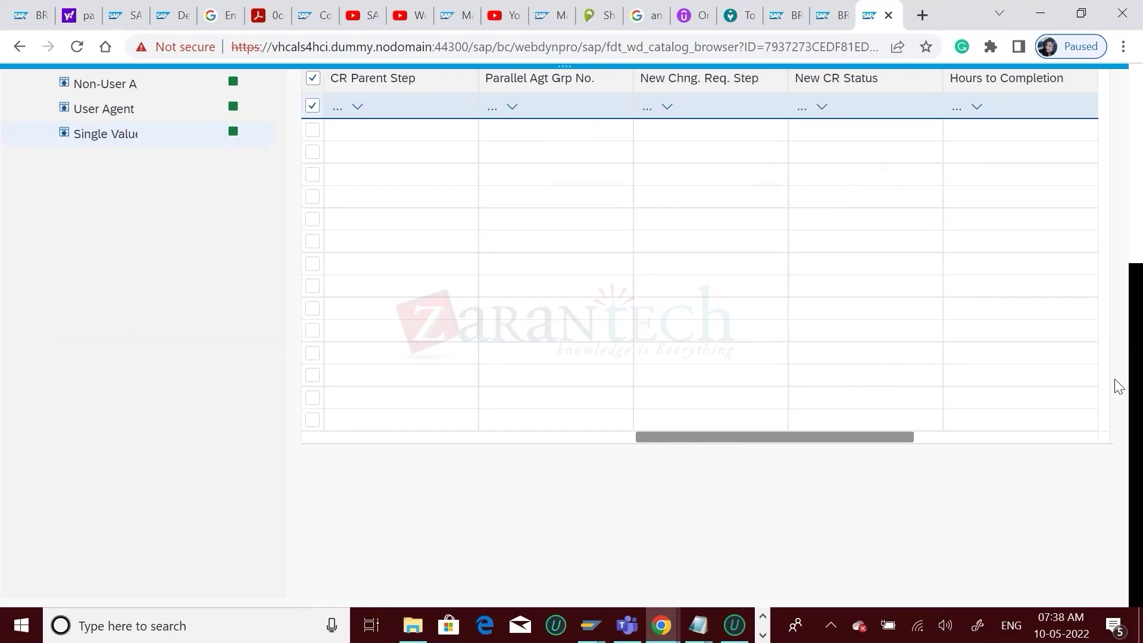
pyautogui.scroll(3, 1115, 403)
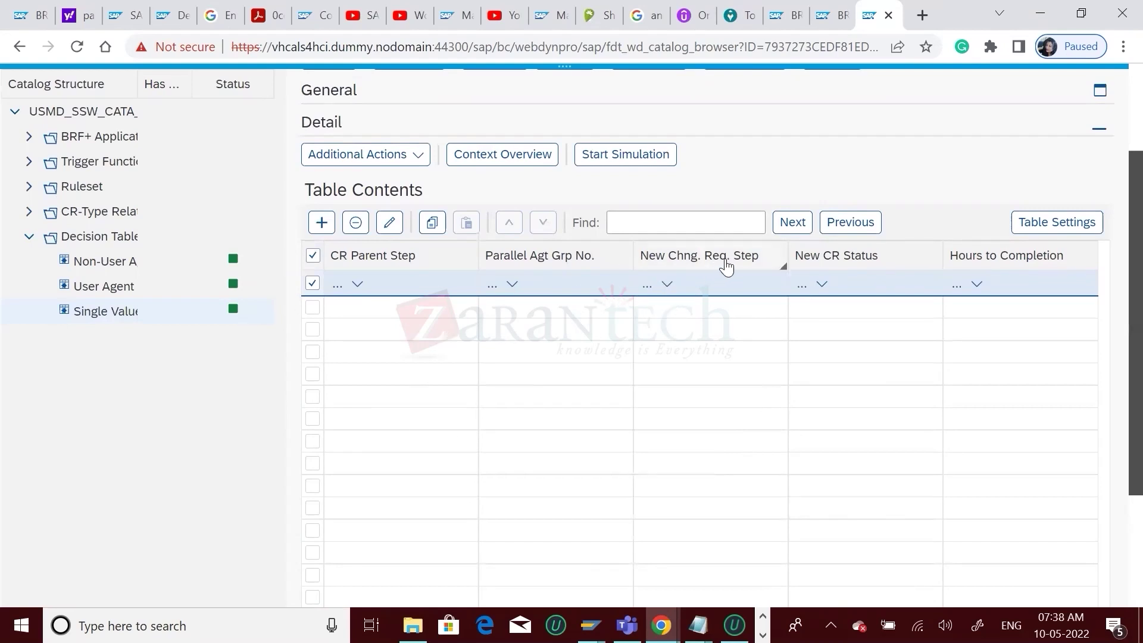
pyautogui.moveTo(726, 267)
pyautogui.mouseDown()
pyautogui.moveTo(598, 271)
pyautogui.moveTo(522, 301)
pyautogui.moveTo(396, 286)
pyautogui.moveTo(346, 304)
pyautogui.mouseUp()
pyautogui.moveTo(723, 262); pyautogui.dragTo(331, 278)
pyautogui.moveTo(812, 266); pyautogui.dragTo(364, 299)
pyautogui.moveTo(727, 258); pyautogui.dragTo(485, 275)
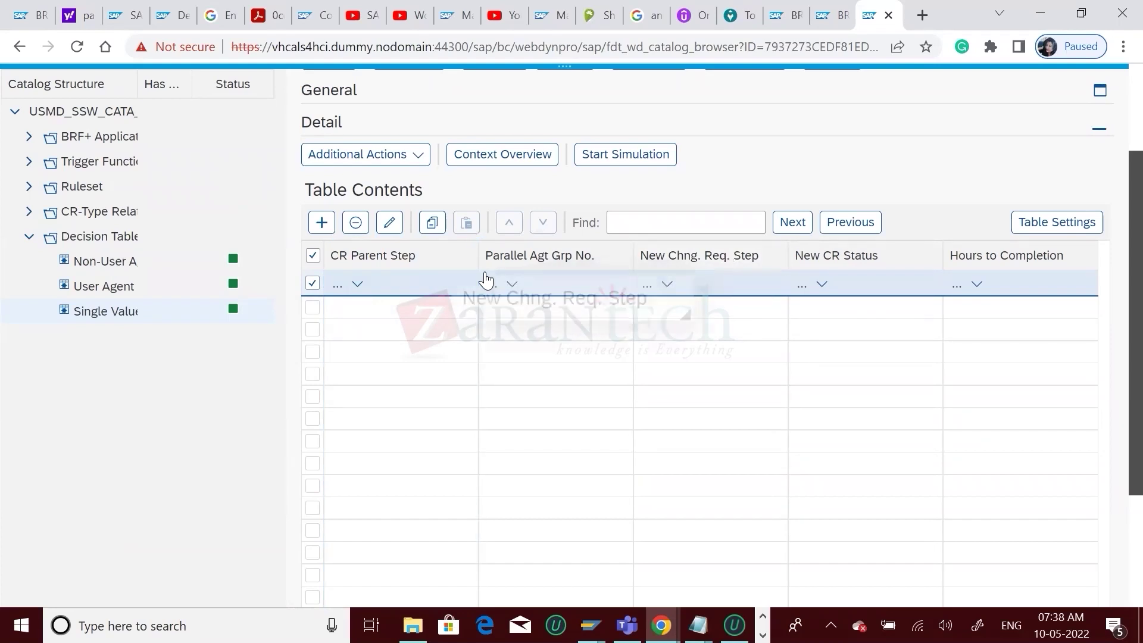
pyautogui.moveTo(391, 272); pyautogui.dragTo(371, 275)
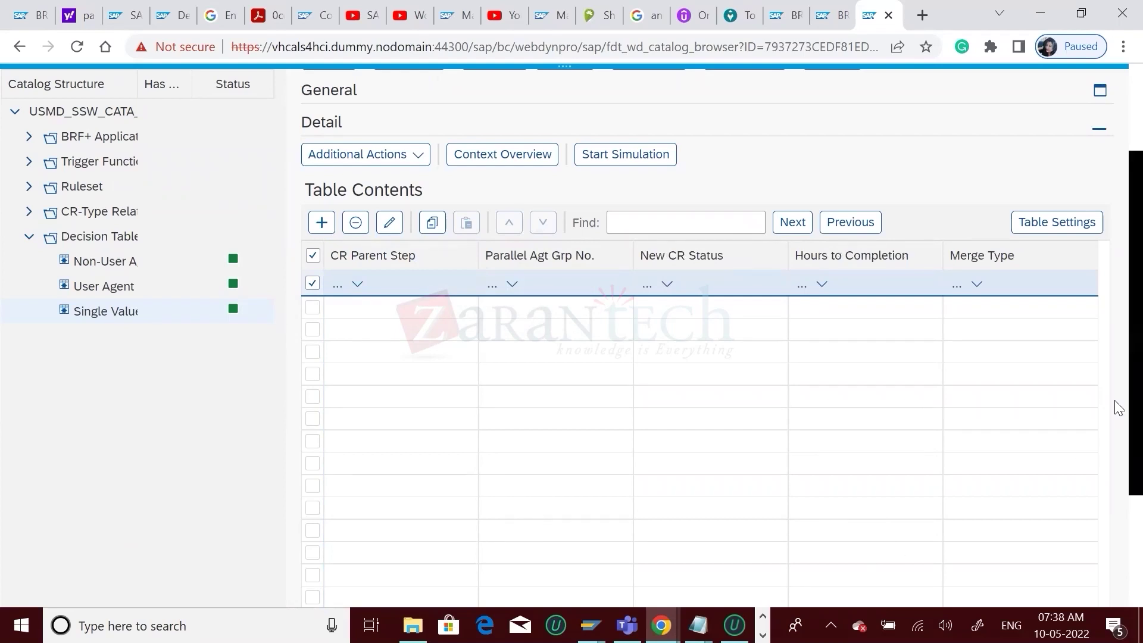
# - Move the New Chng. Req. Step and New CR Status columns ahead of CR Rejection Reason
pyautogui.scroll(-1, 1118, 432)
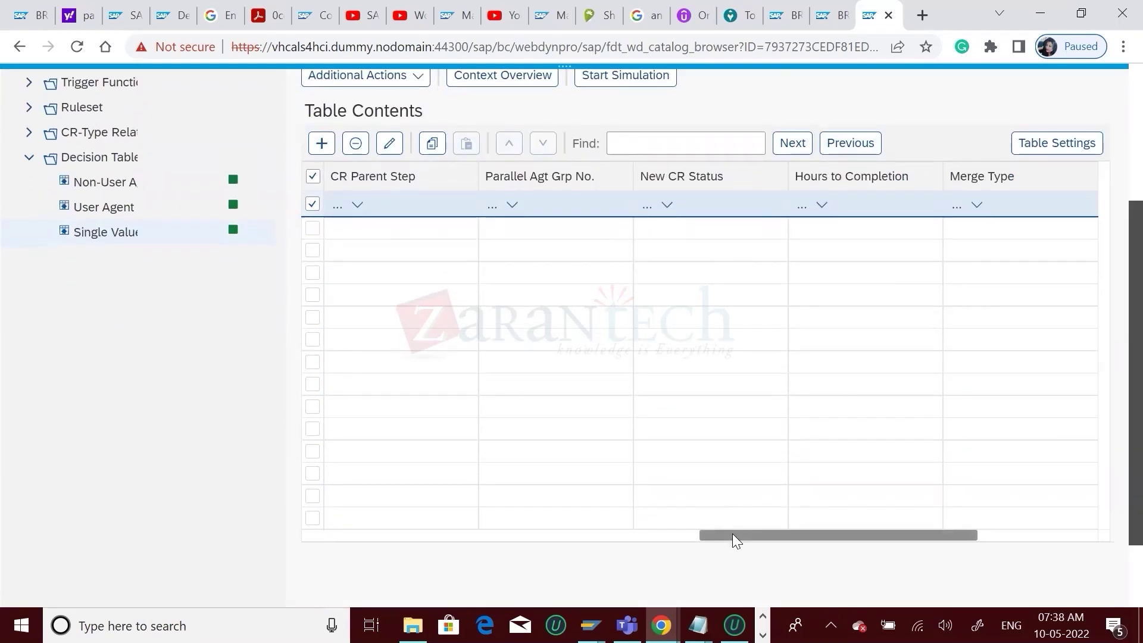
pyautogui.moveTo(670, 537); pyautogui.dragTo(592, 540)
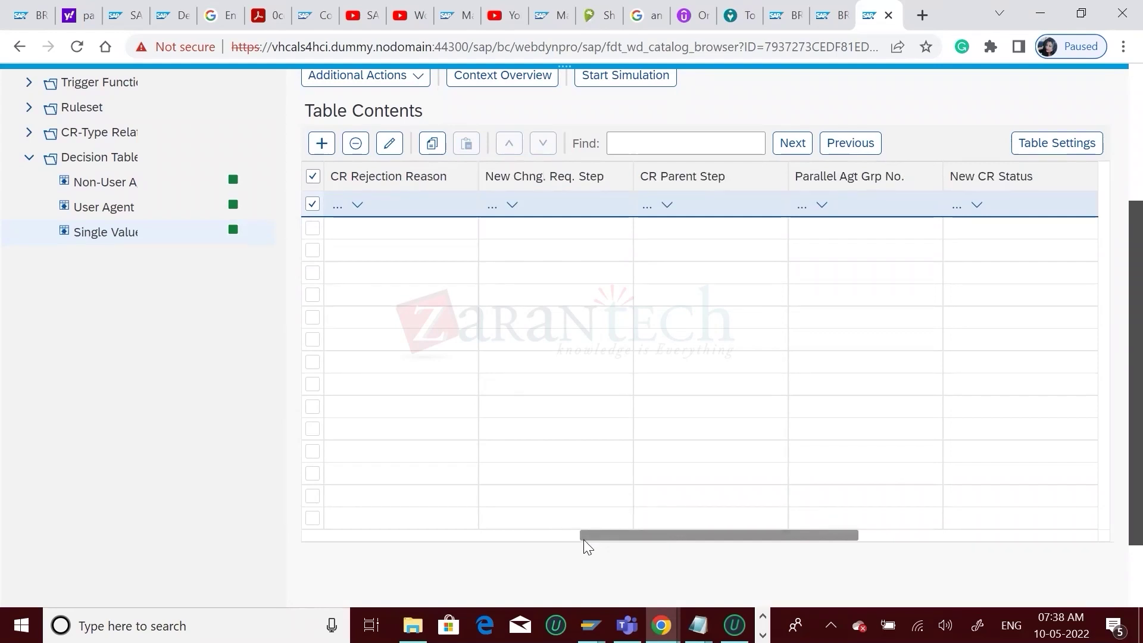
pyautogui.moveTo(615, 538); pyautogui.dragTo(324, 558)
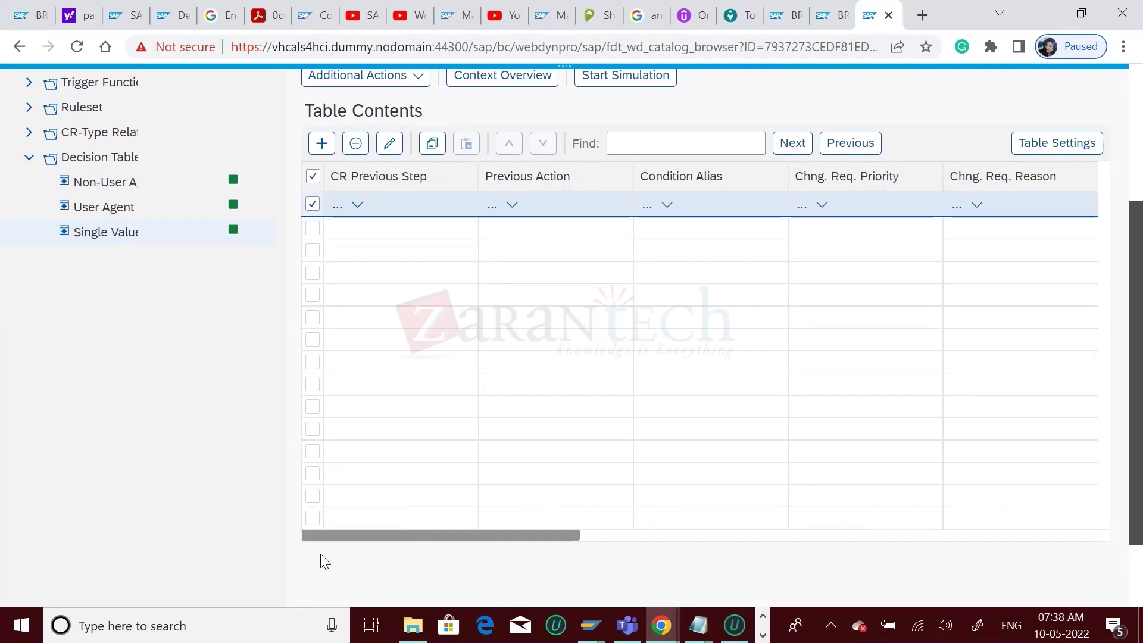
pyautogui.click(598, 537)
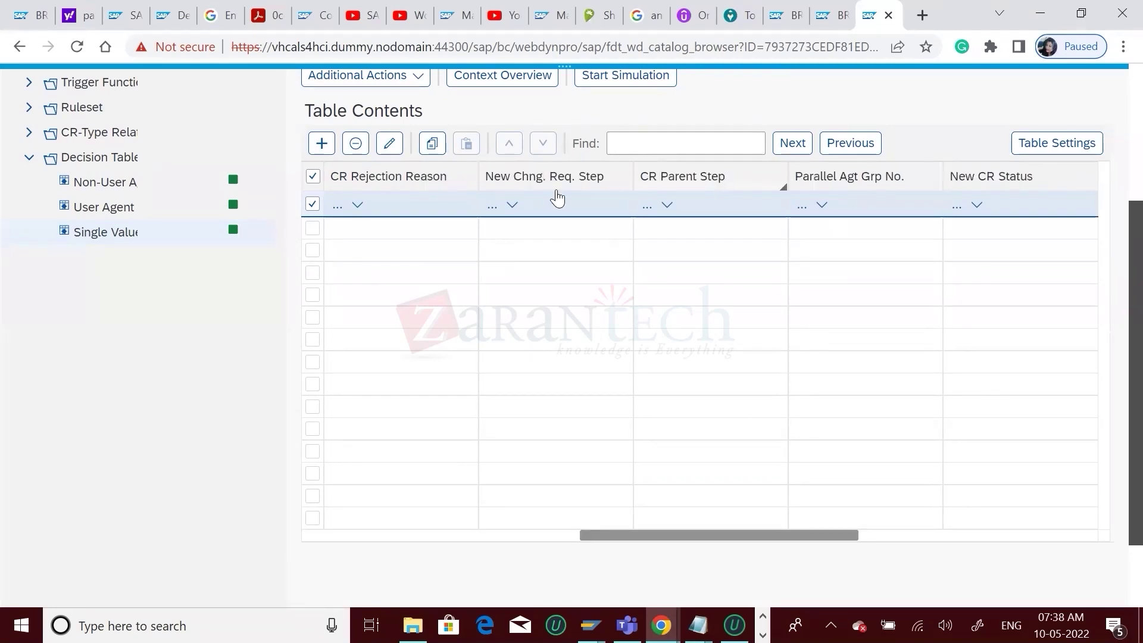
pyautogui.click(552, 188)
pyautogui.moveTo(545, 190); pyautogui.dragTo(332, 237)
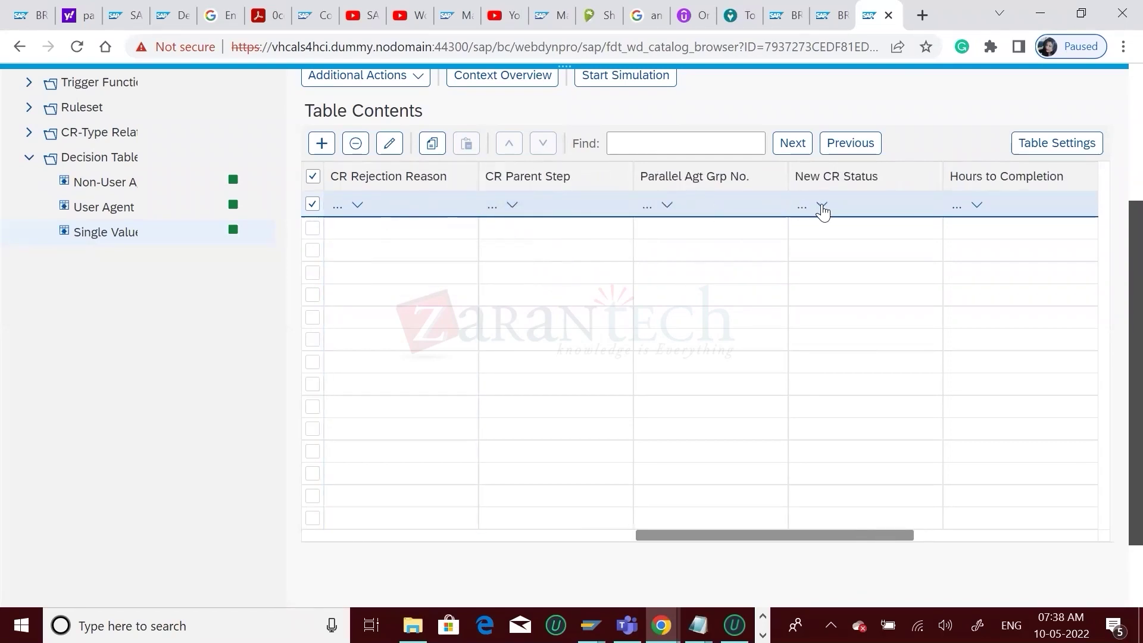
pyautogui.moveTo(837, 178); pyautogui.dragTo(363, 236)
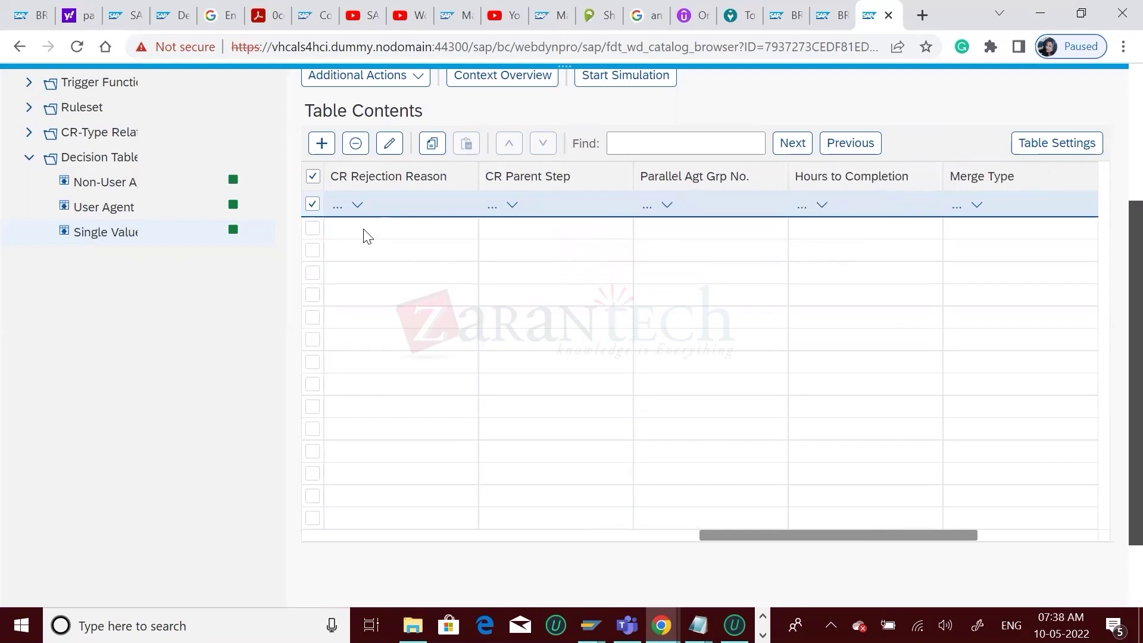
# - Place the New Chng. Req. Step and New CR Status columns directly after Condition Alias, ahead of Chng. Req. Priority
pyautogui.click(684, 535)
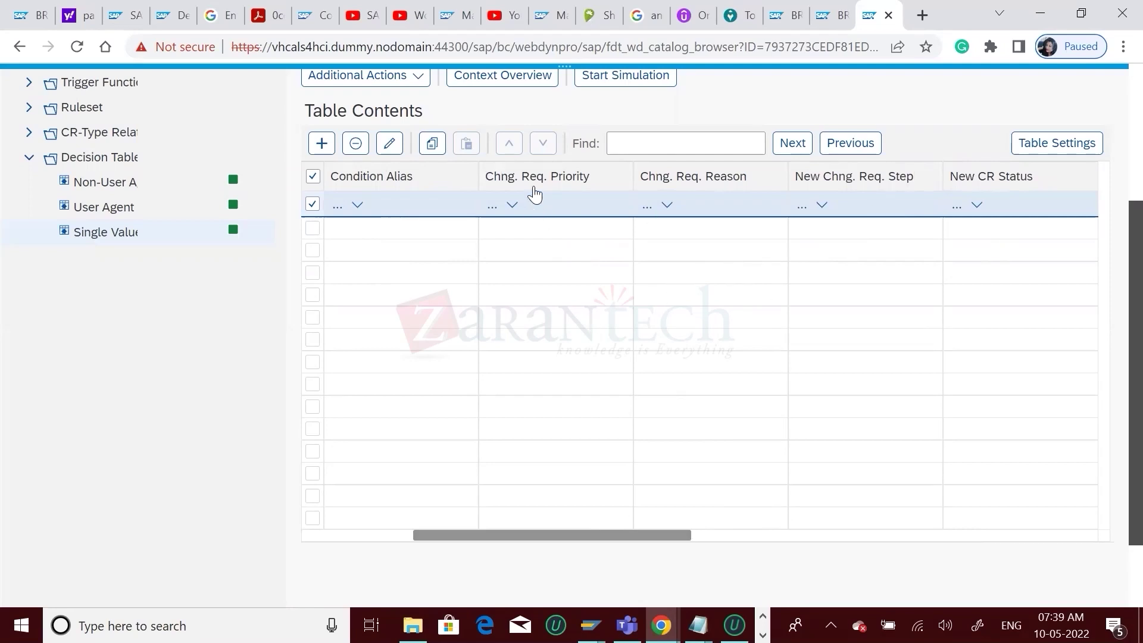
pyautogui.moveTo(856, 186); pyautogui.dragTo(529, 223)
pyautogui.moveTo(855, 181); pyautogui.dragTo(495, 218)
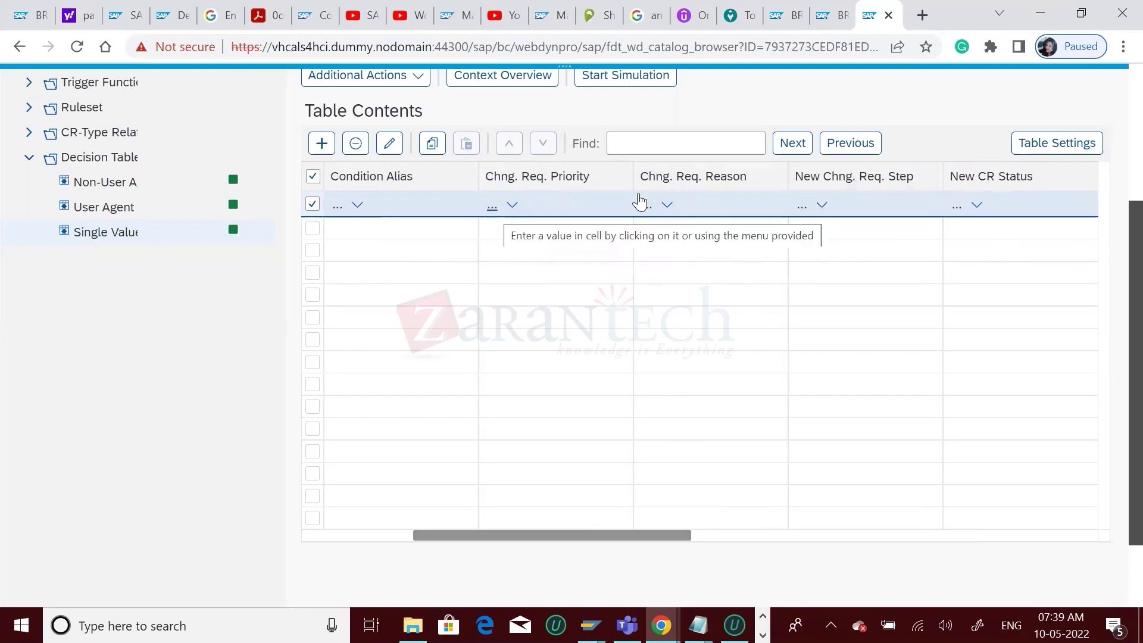
pyautogui.moveTo(871, 186); pyautogui.dragTo(480, 183)
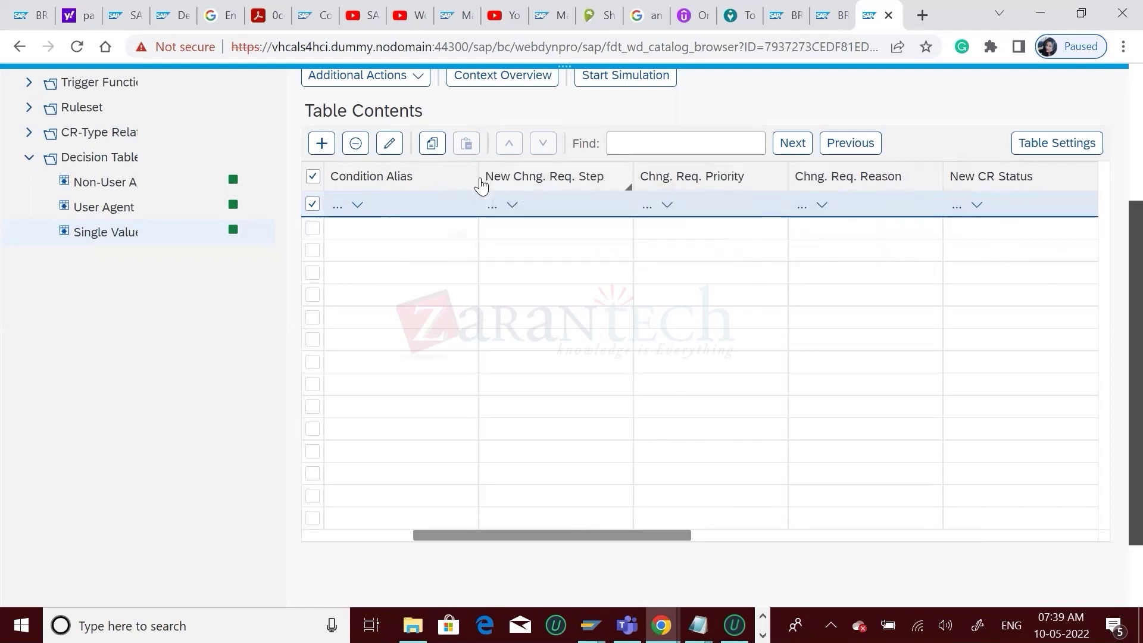
pyautogui.moveTo(1029, 173); pyautogui.dragTo(634, 190)
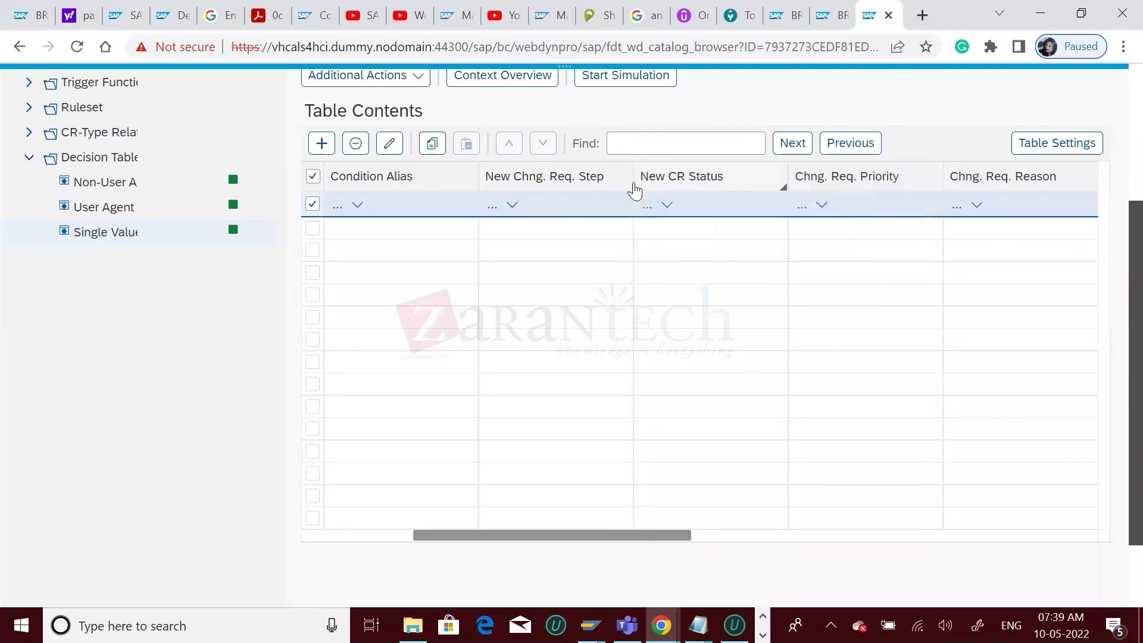
pyautogui.click(391, 533)
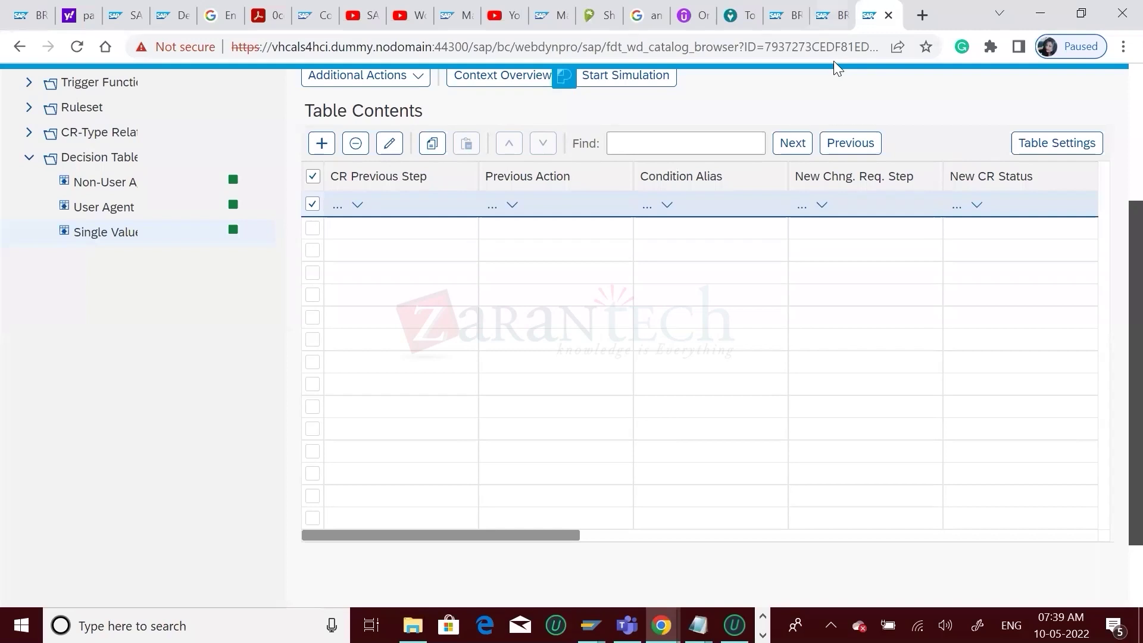
# - View the ZMATL01 single value table, switch to SAP GUI and position the Workflow Step Numbers view at change request type MATL01
pyautogui.click(832, 15)
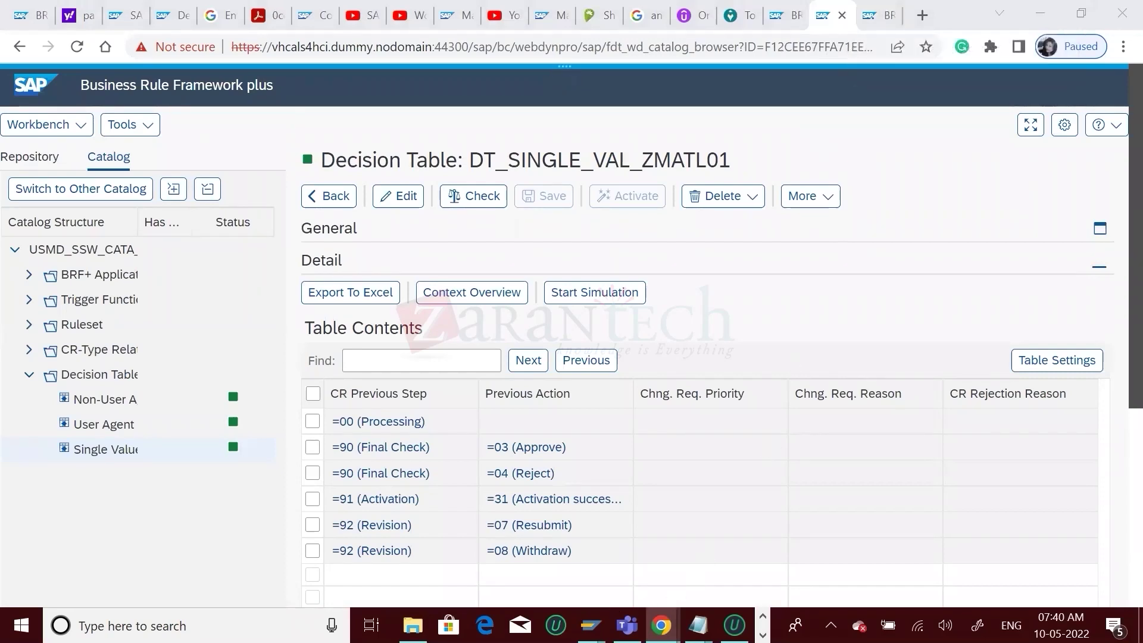
pyautogui.moveTo(589, 625)
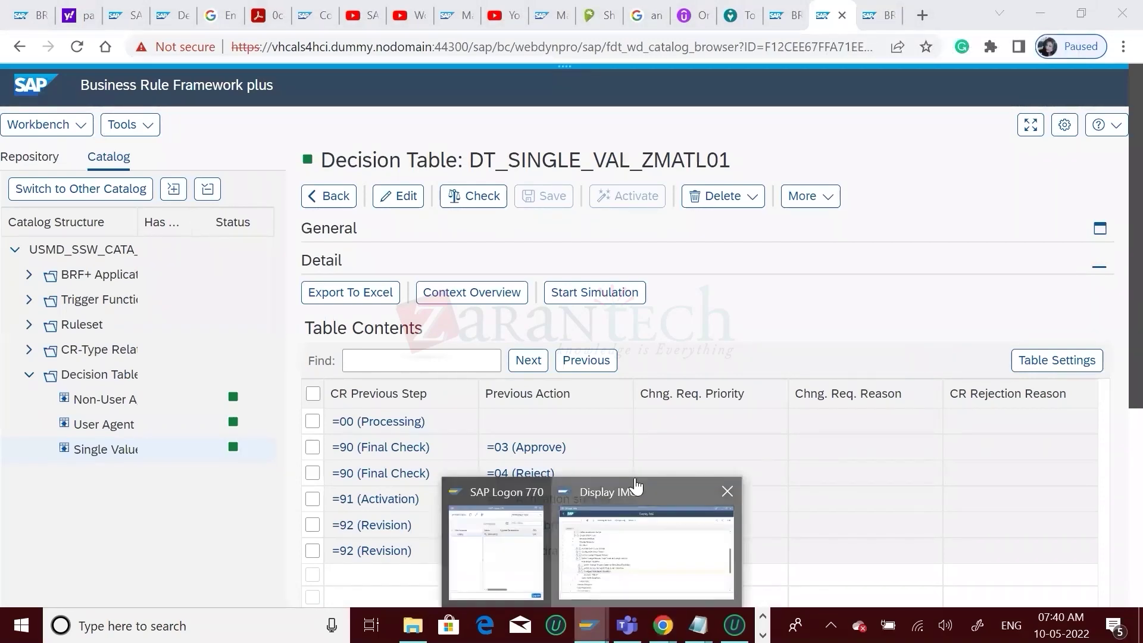
pyautogui.click(634, 480)
pyautogui.click(150, 384)
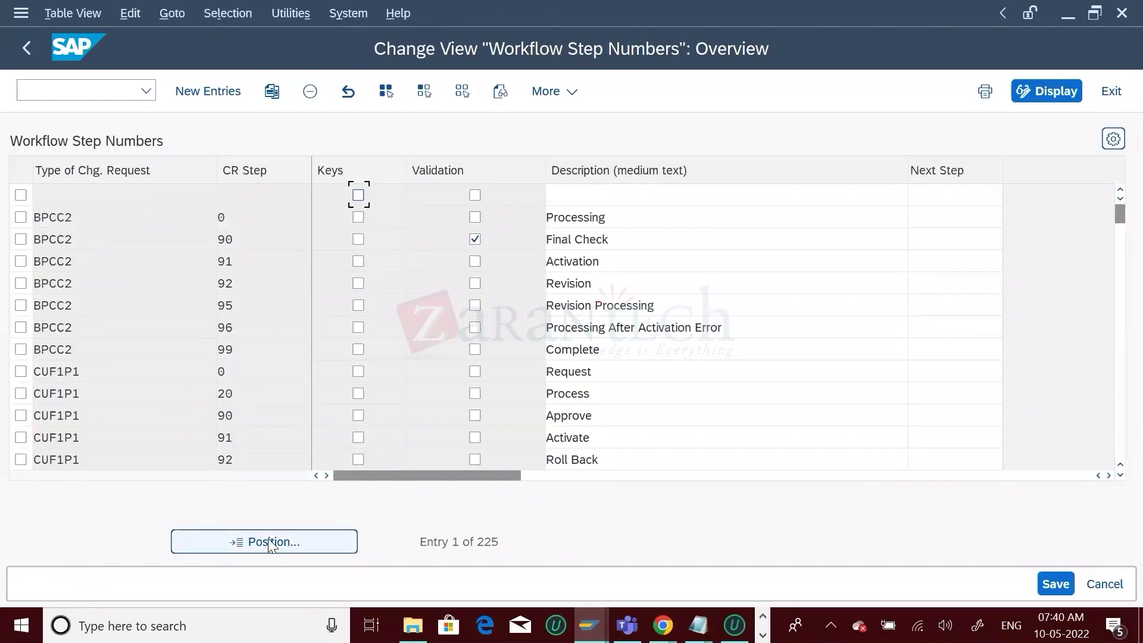
pyautogui.click(267, 543)
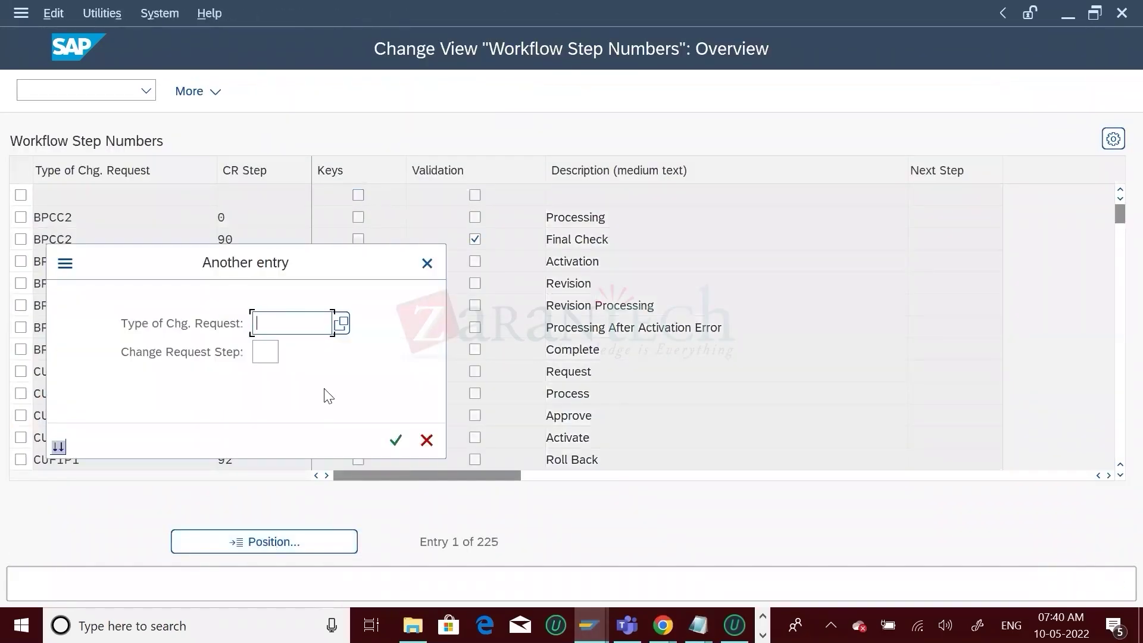
pyautogui.press('BackSpace')
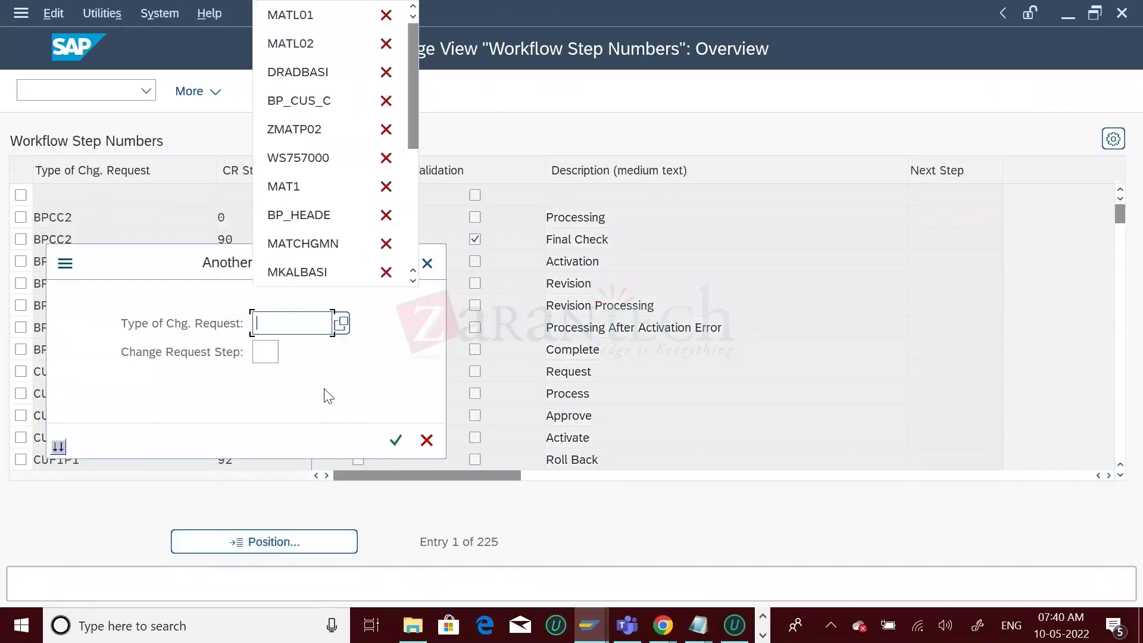
pyautogui.click(304, 29)
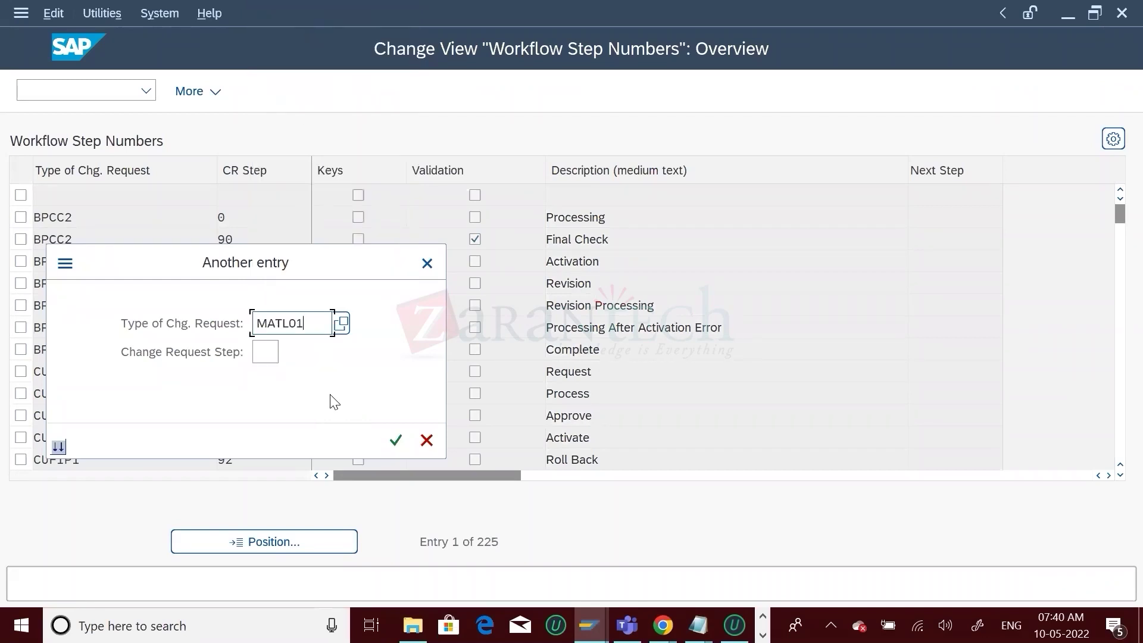
pyautogui.click(399, 440)
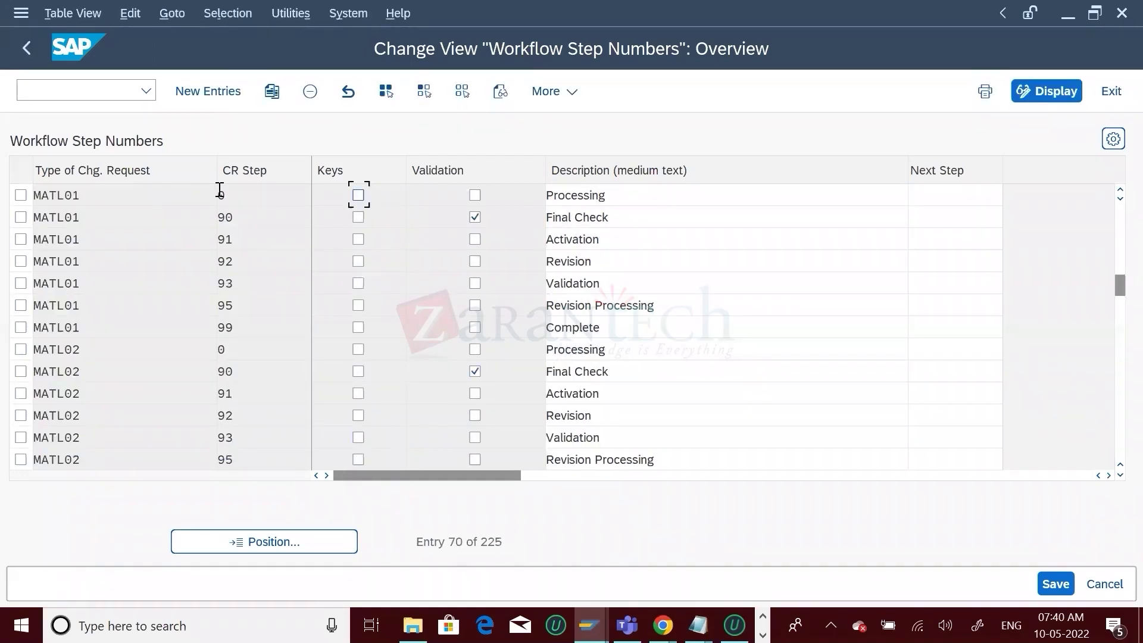
# - Examine the workflow step numbers and descriptions of change request type MATL01
pyautogui.moveTo(229, 195); pyautogui.dragTo(215, 217)
pyautogui.doubleClick(218, 241)
pyautogui.doubleClick(218, 264)
pyautogui.doubleClick(221, 284)
pyautogui.moveTo(241, 302); pyautogui.dragTo(215, 301)
pyautogui.doubleClick(241, 327)
pyautogui.hotkey('alt', 'Tab')
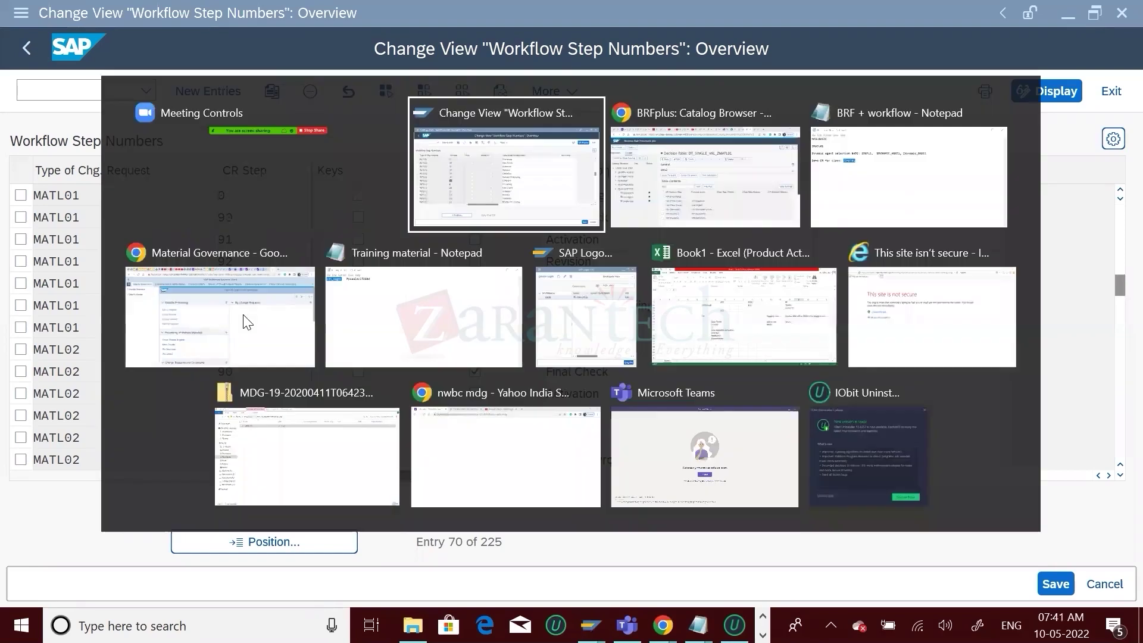
# - Switch back to BRFplus in Chrome and set CR Previous Step to equal 00 (Processing) in the first row of the ZDMAT01 single value table
pyautogui.hotkey('alt', 'Tab')
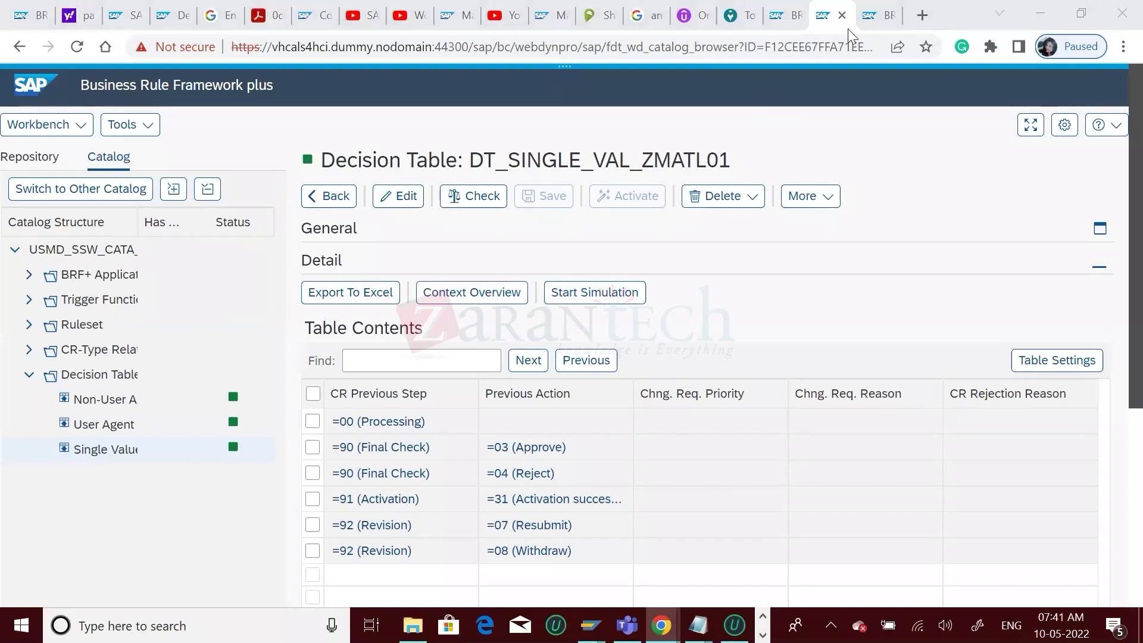
pyautogui.hotkey('ctrl', 'Tab')
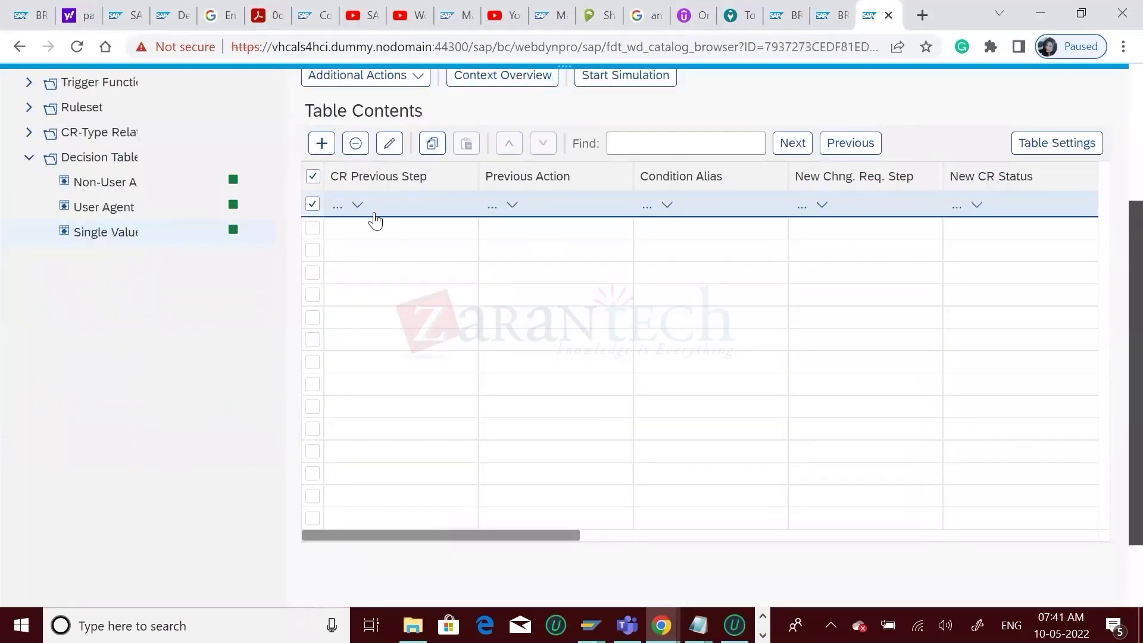
pyautogui.click(357, 205)
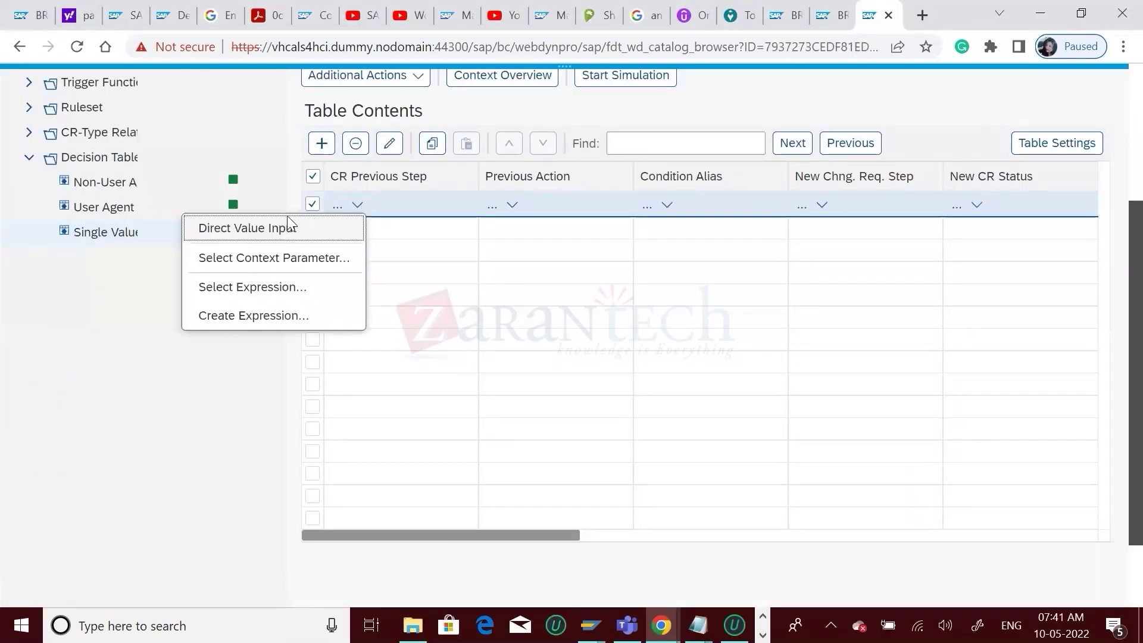
pyautogui.click(266, 230)
pyautogui.click(557, 289)
pyautogui.click(594, 290)
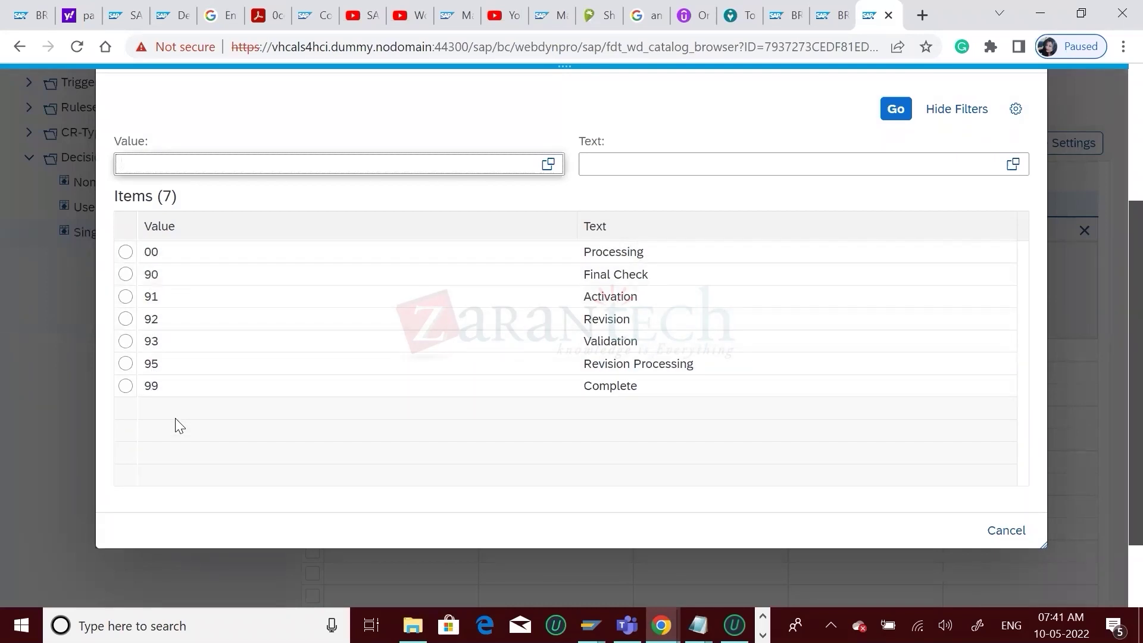
pyautogui.click(589, 624)
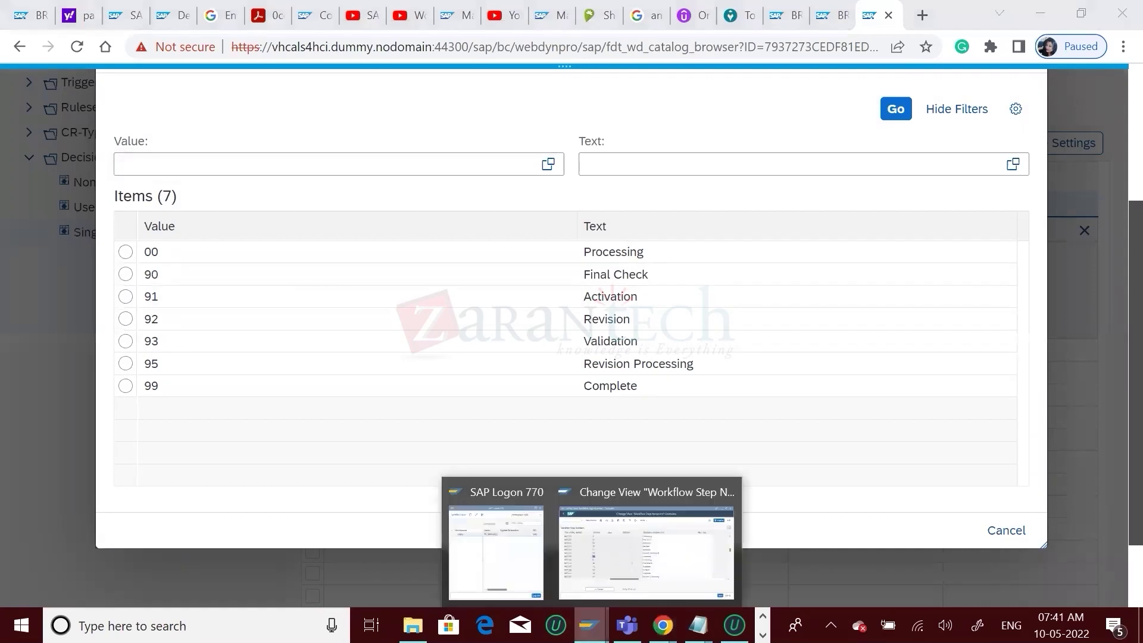
pyautogui.click(596, 561)
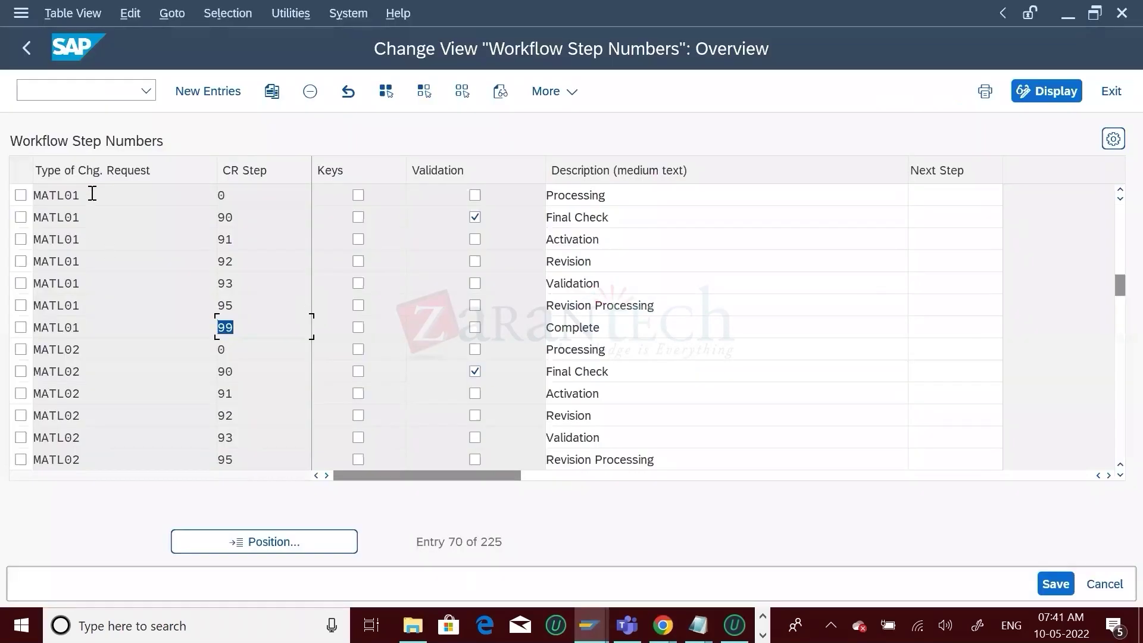
pyautogui.hotkey('alt', 'Tab')
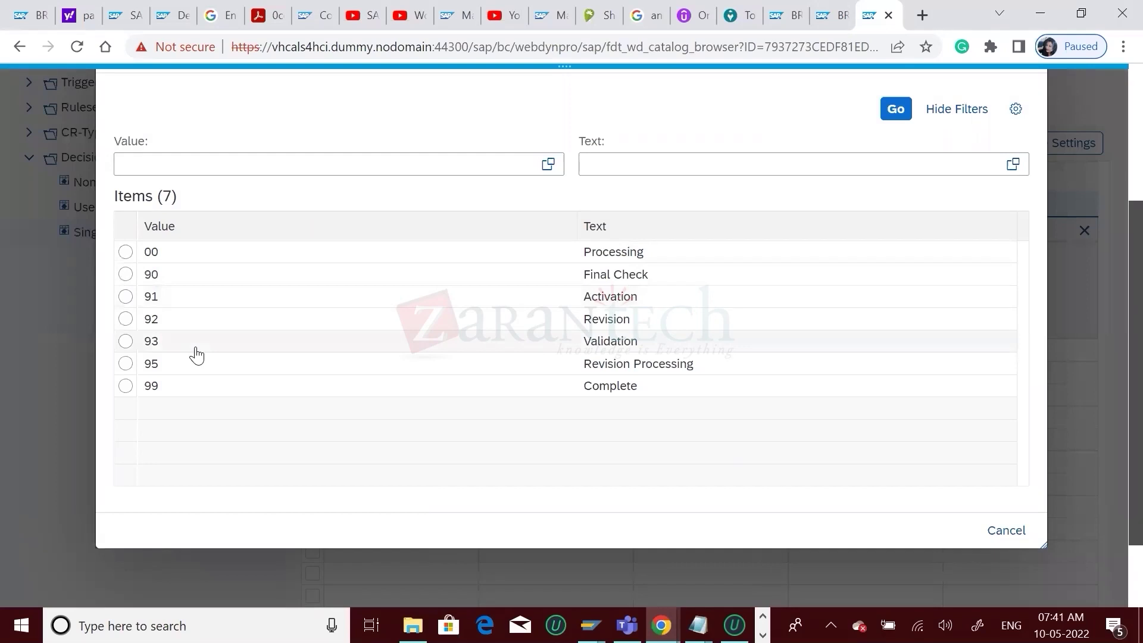
pyautogui.click(125, 252)
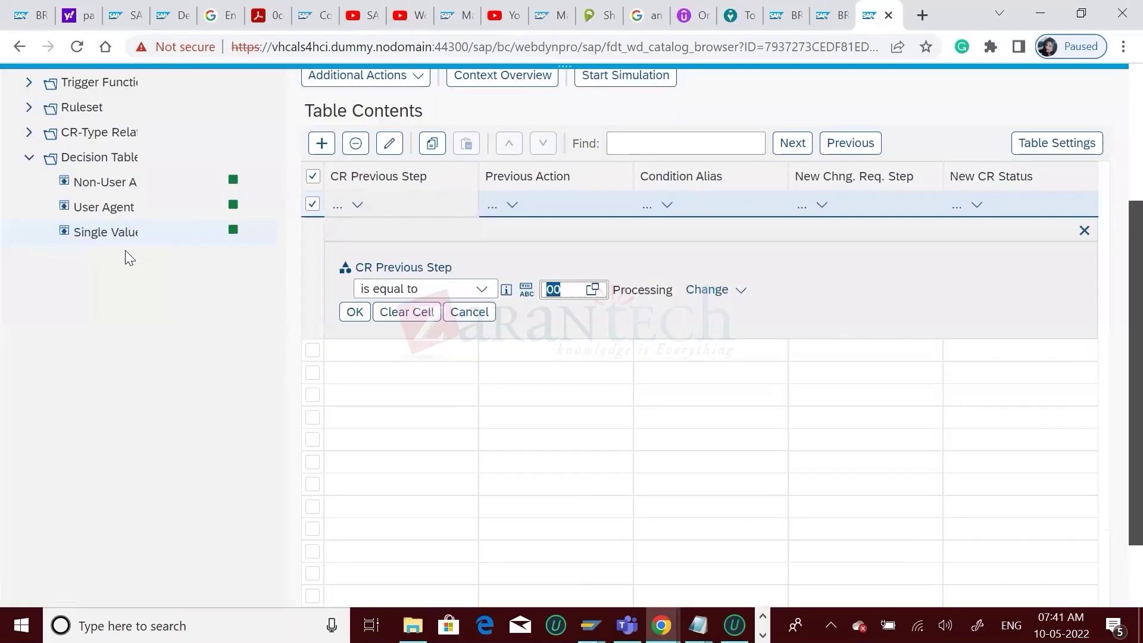
pyautogui.click(353, 315)
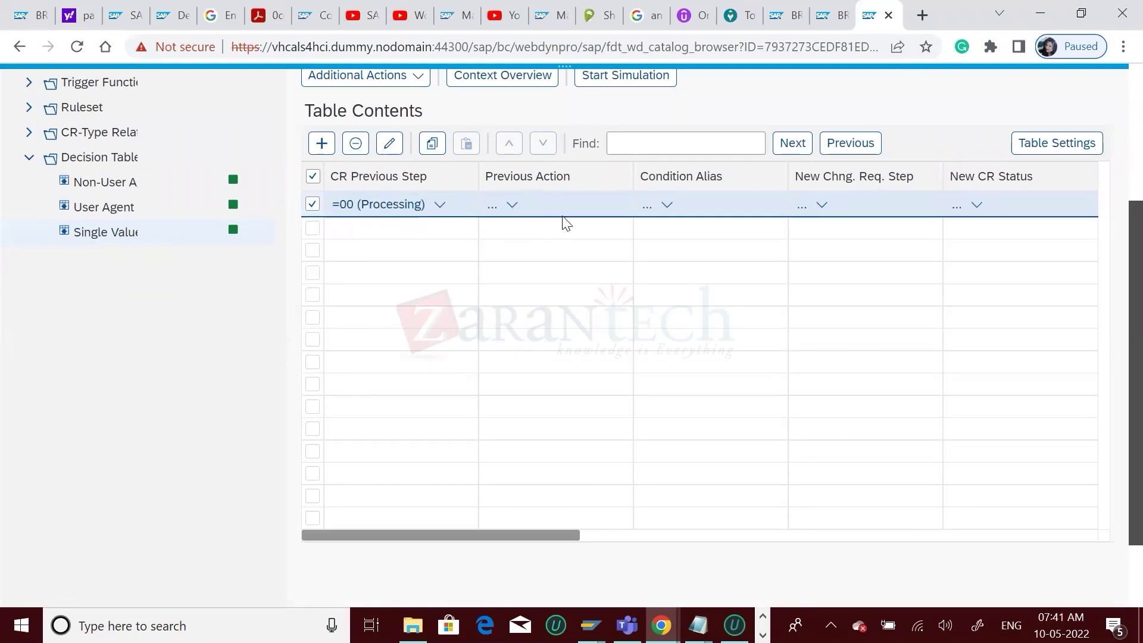
# - Enter 1 as a direct value for the Condition Alias of the 00 (Processing) row
pyautogui.click(668, 206)
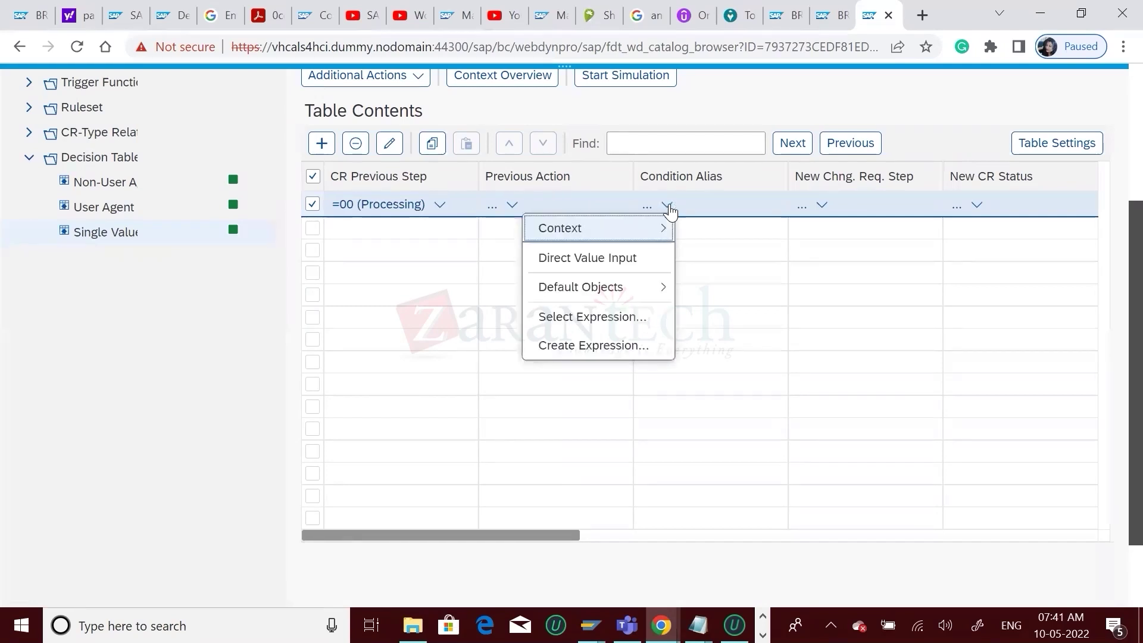
pyautogui.click(589, 258)
pyautogui.write('1')
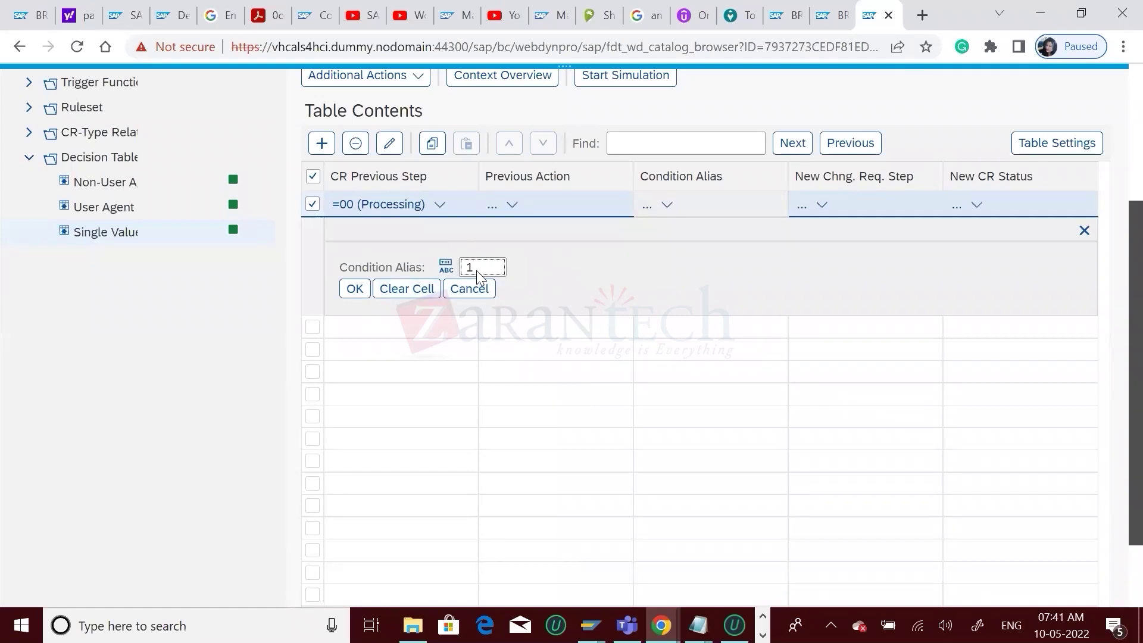
pyautogui.click(353, 289)
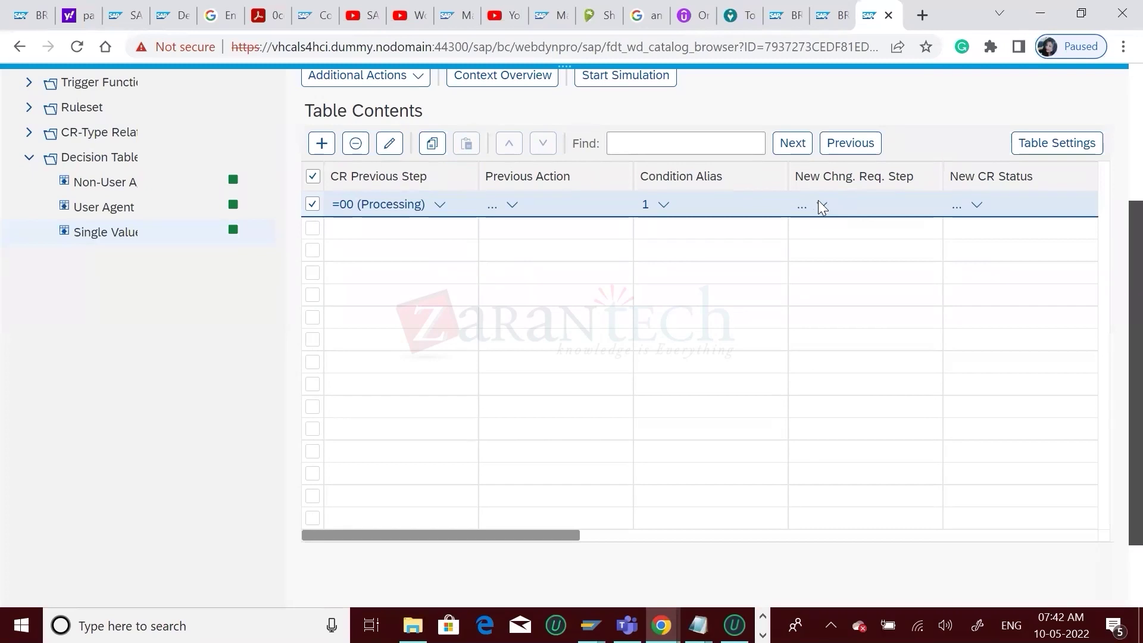
# - Check the MATL01 steps in SAP GUI, and set New Chng. Req. Step to 90 (Final Check) in the first row of the BRFplus table
pyautogui.hotkey('alt', 'Tab')
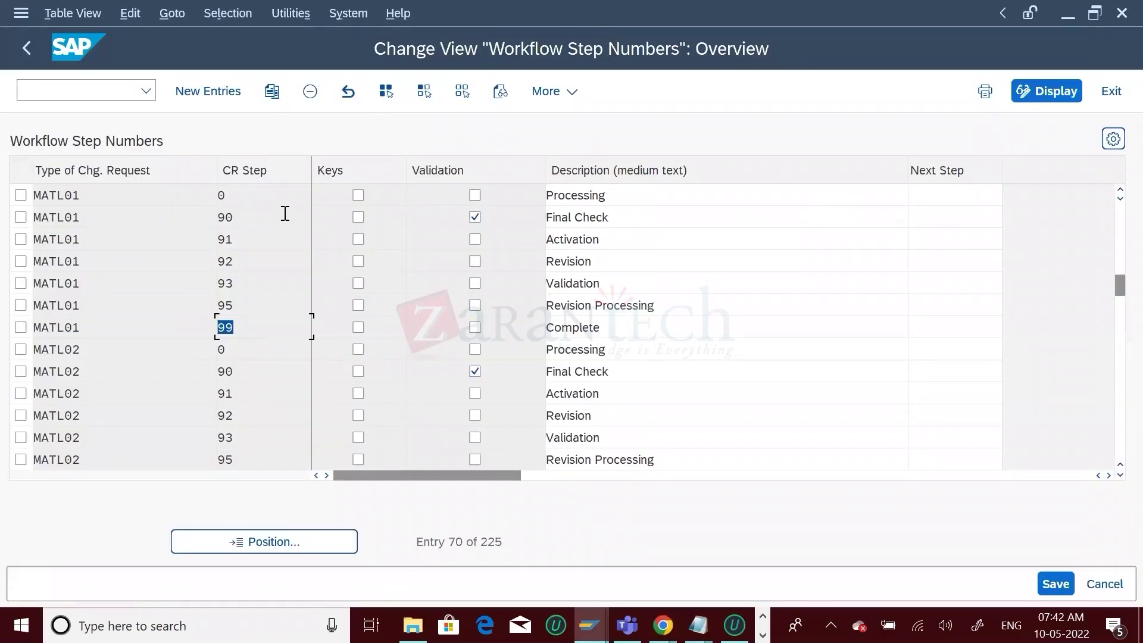
pyautogui.moveTo(245, 216); pyautogui.dragTo(214, 217)
pyautogui.hotkey('alt', 'Tab')
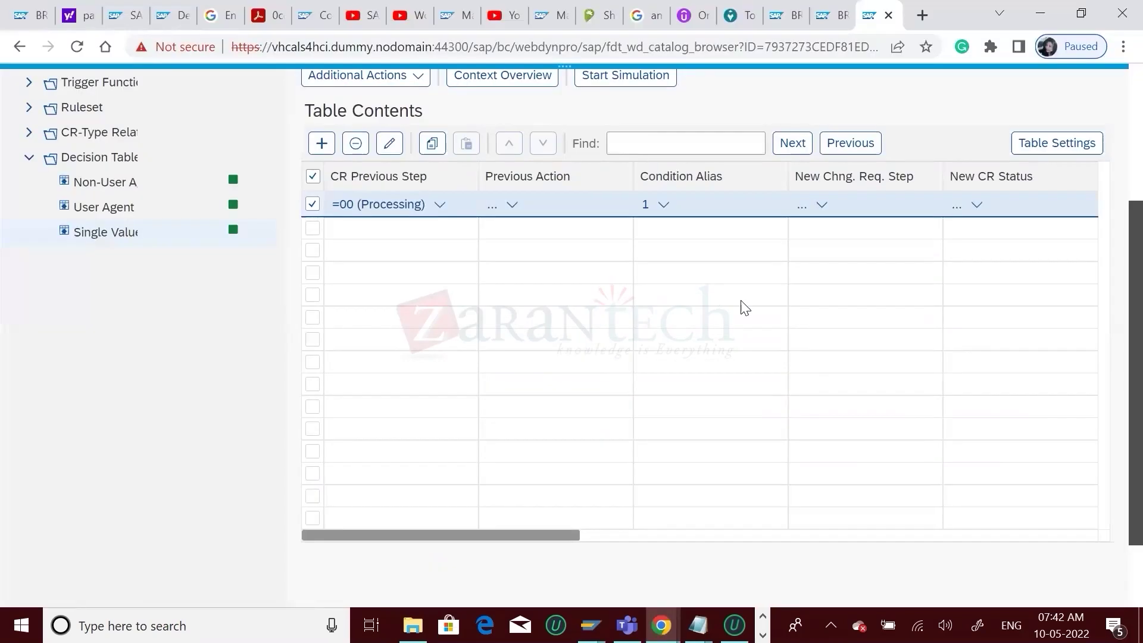
pyautogui.click(822, 208)
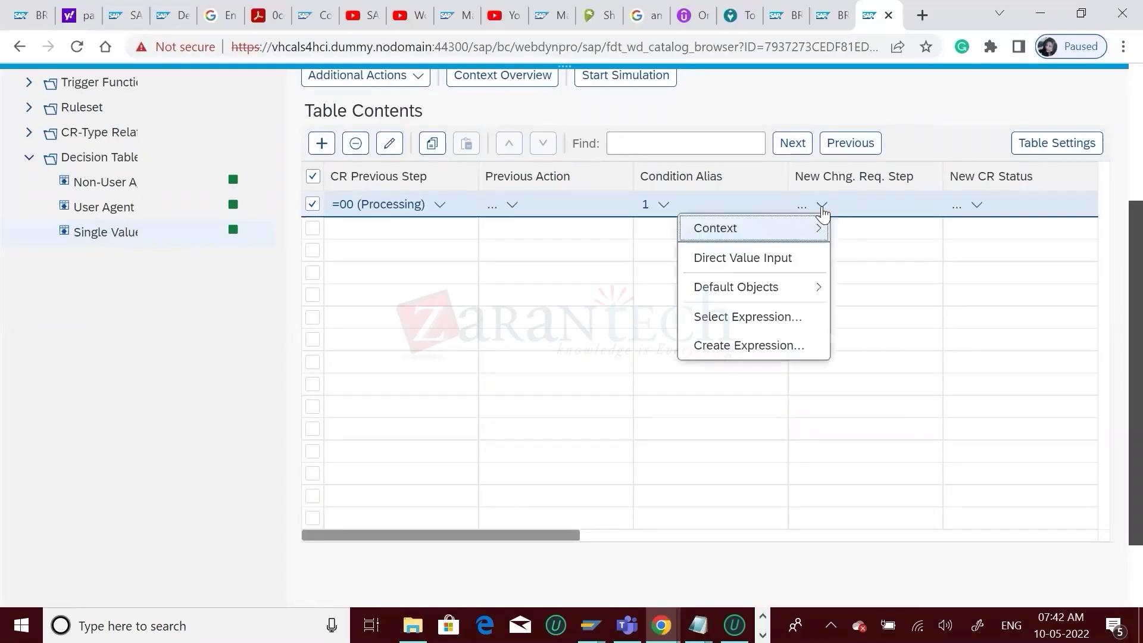
pyautogui.click(736, 255)
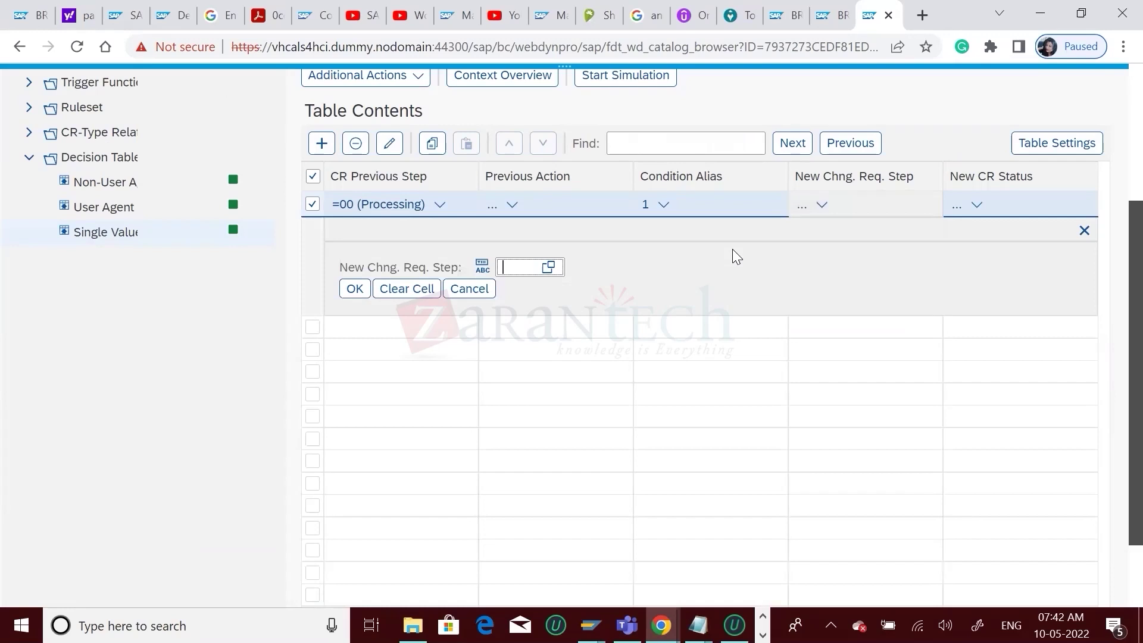
pyautogui.click(547, 266)
pyautogui.click(549, 269)
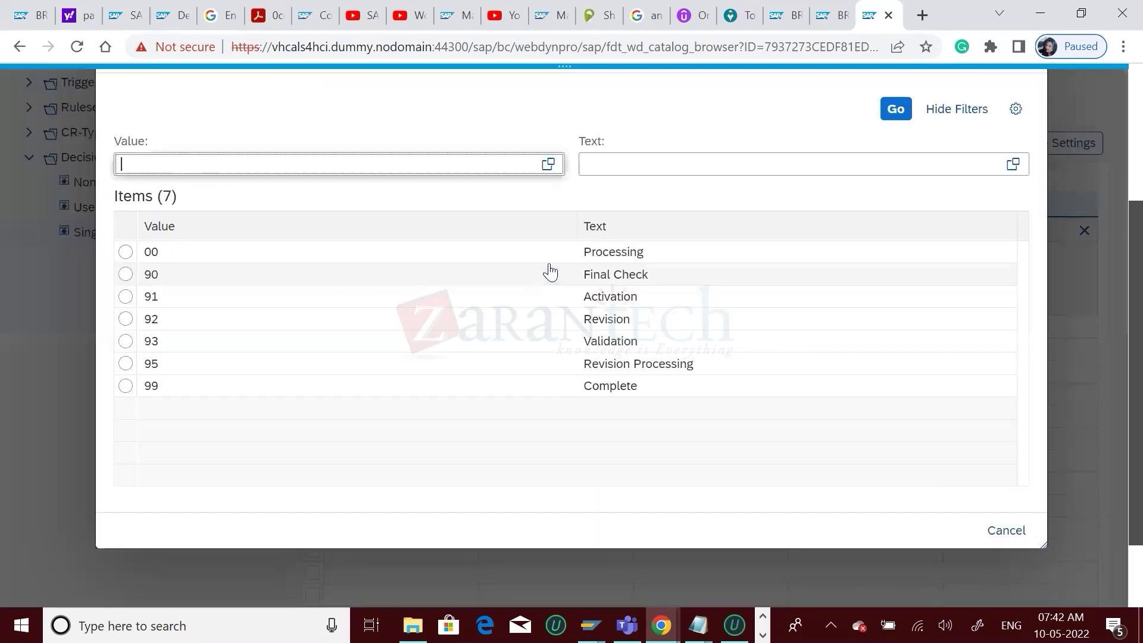
pyautogui.click(126, 274)
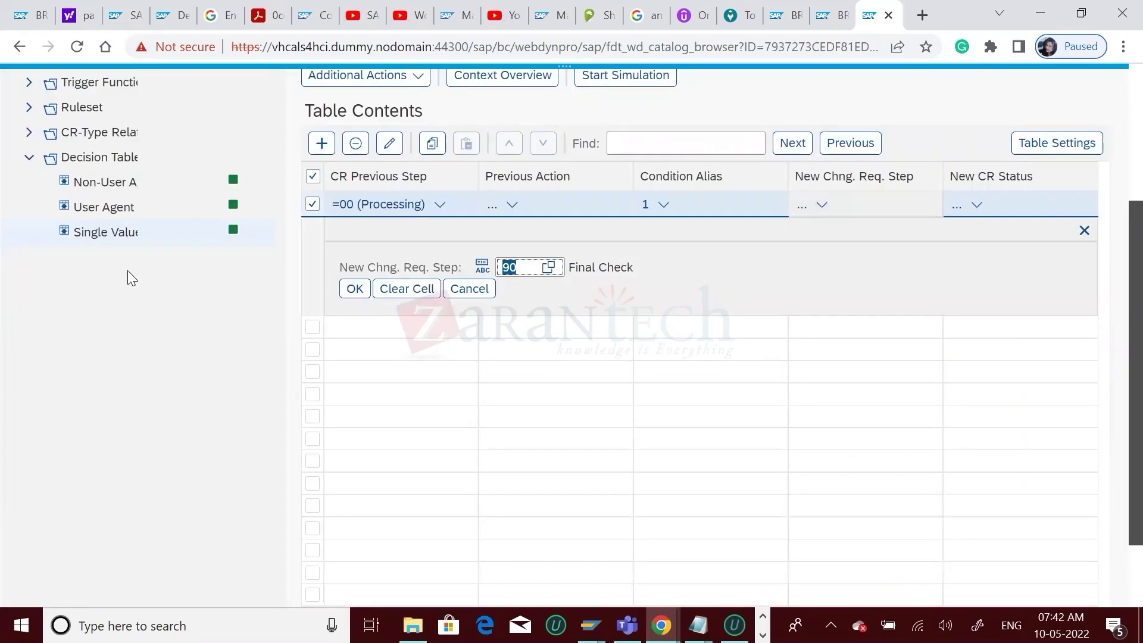
pyautogui.click(355, 292)
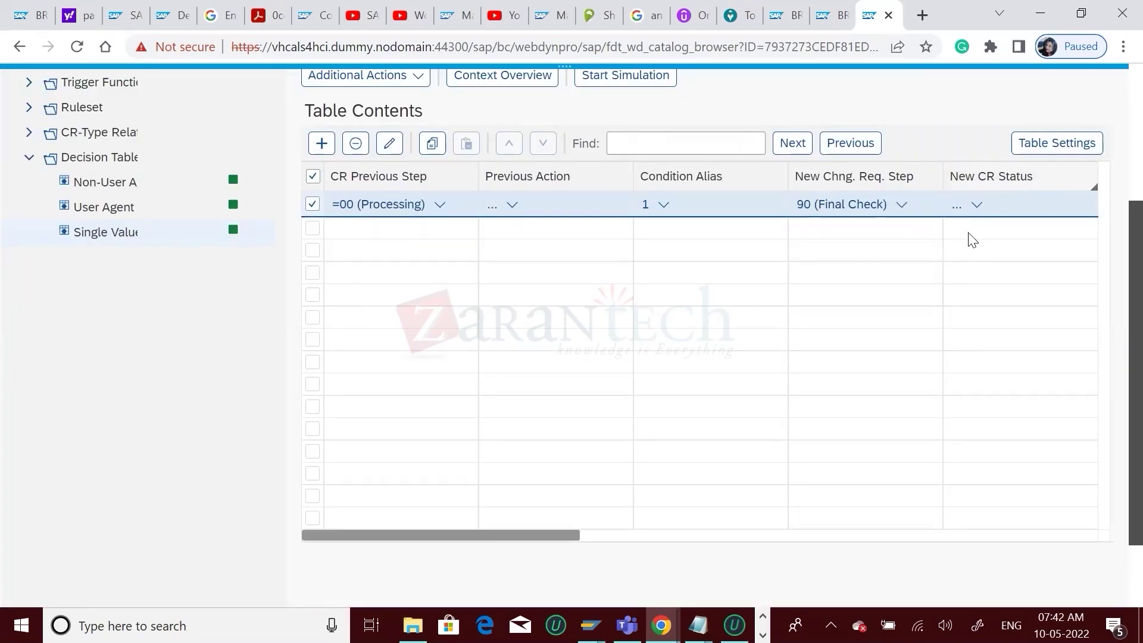
# - Set the first row's New CR Status to 02 (Changes to Be Executed) and save the decision table
pyautogui.click(979, 206)
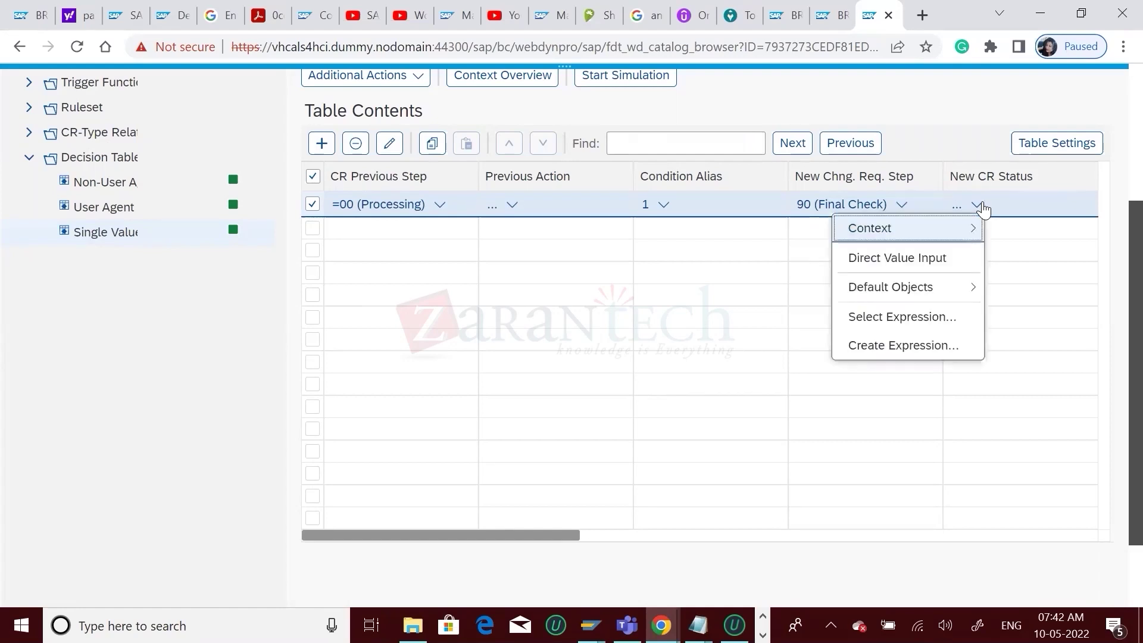
pyautogui.click(900, 255)
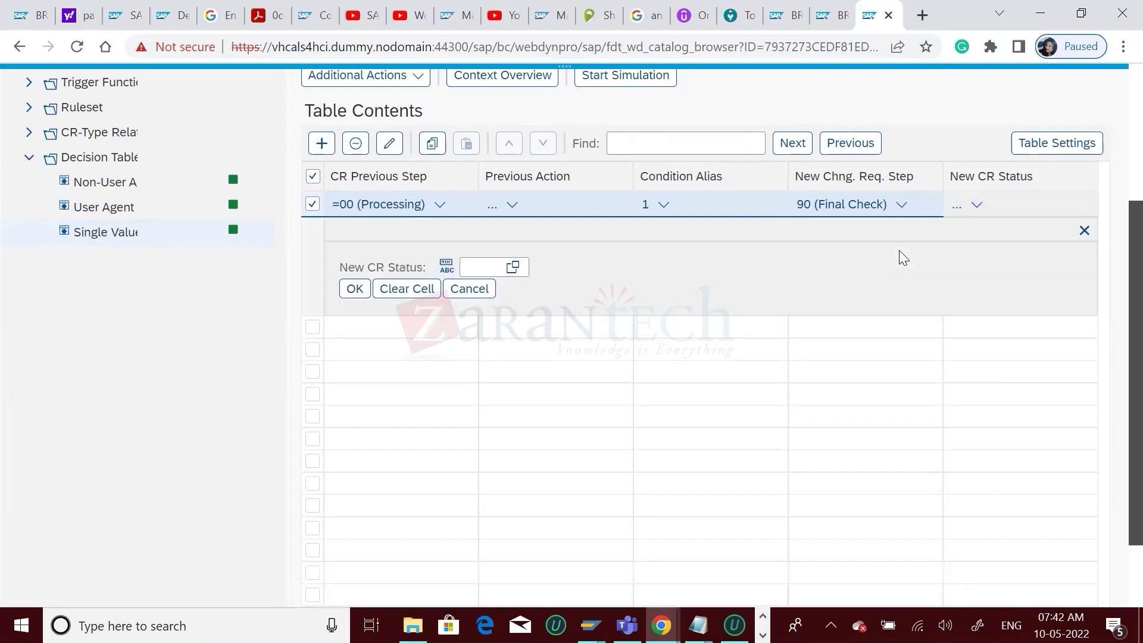
pyautogui.click(515, 267)
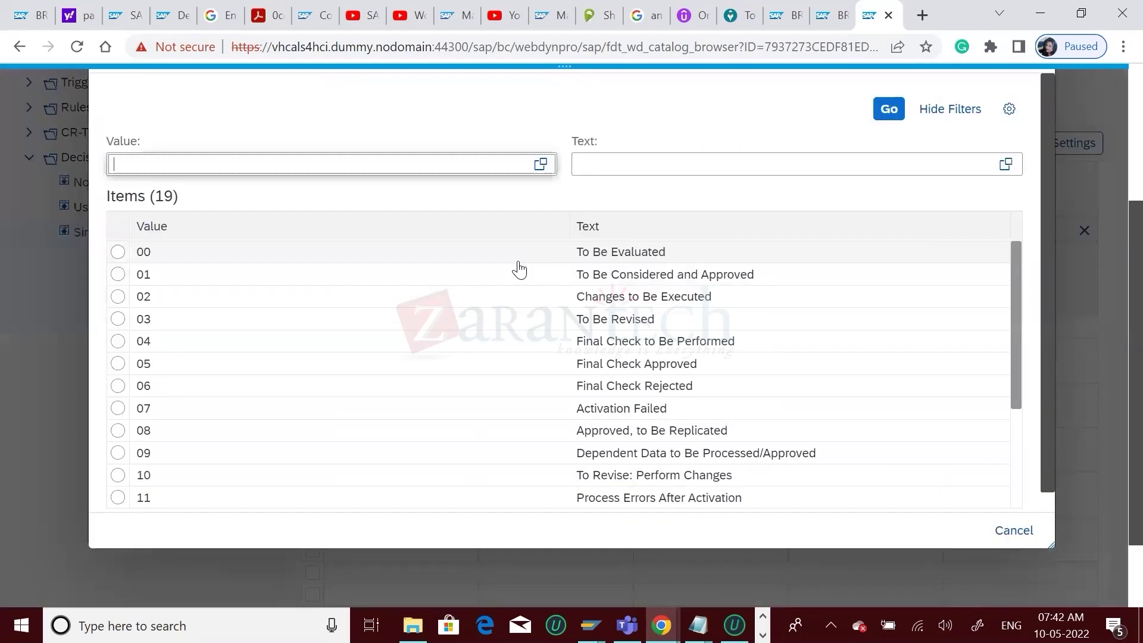
pyautogui.click(667, 301)
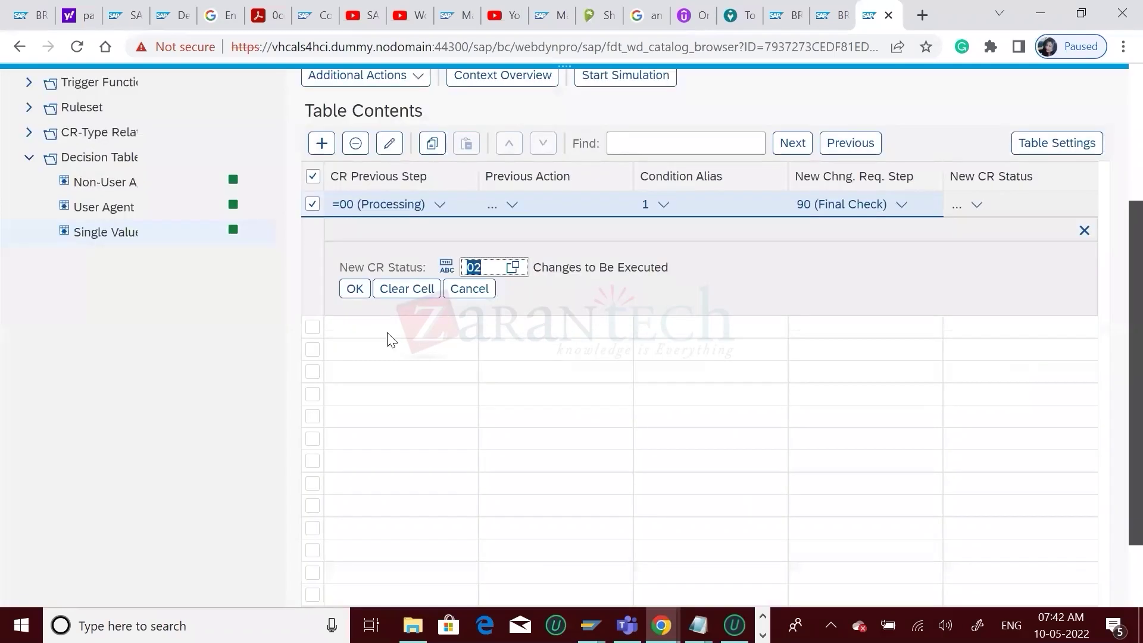
pyautogui.click(354, 288)
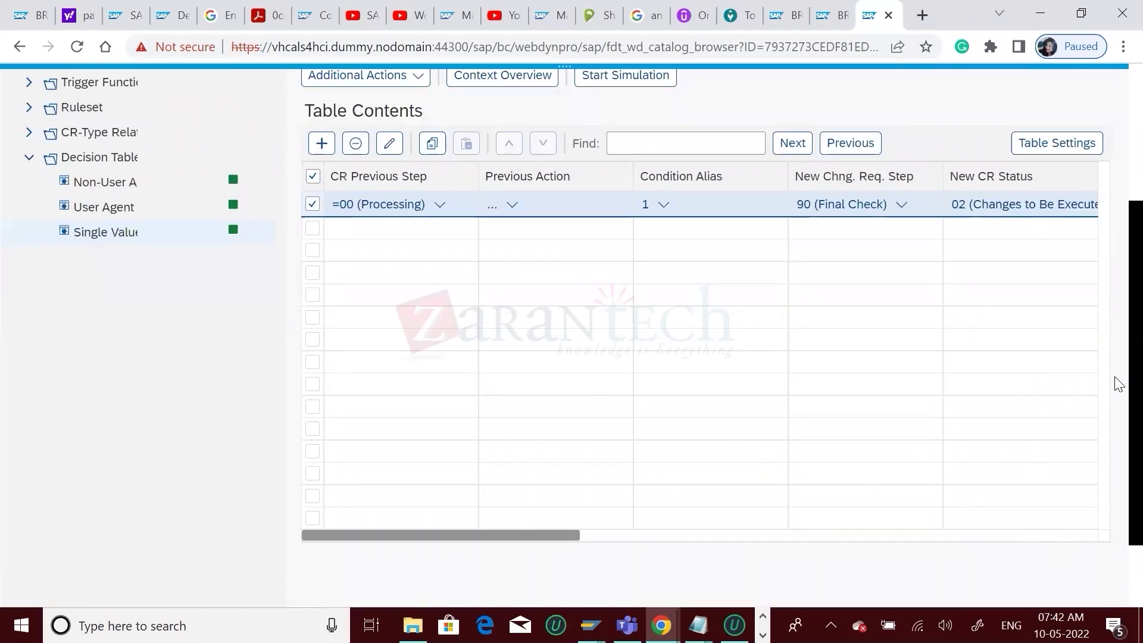
pyautogui.moveTo(1115, 381); pyautogui.dragTo(1120, 286)
pyautogui.click(571, 147)
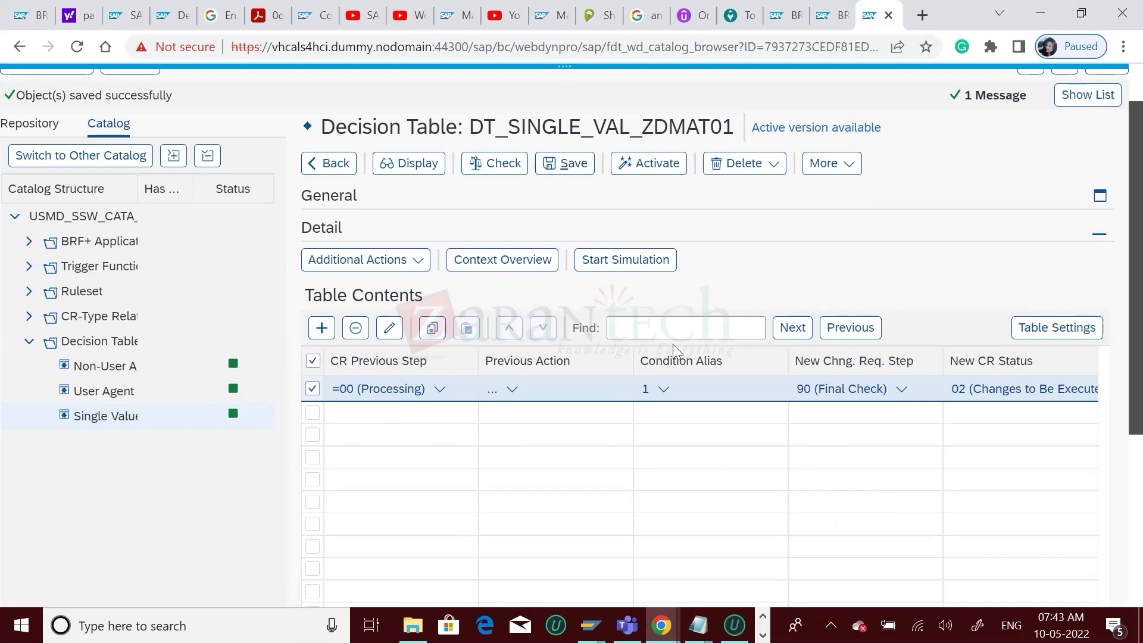
# - Add a second row below the first and set its CR Previous Step to equal 90 (Final Check)
pyautogui.click(312, 389)
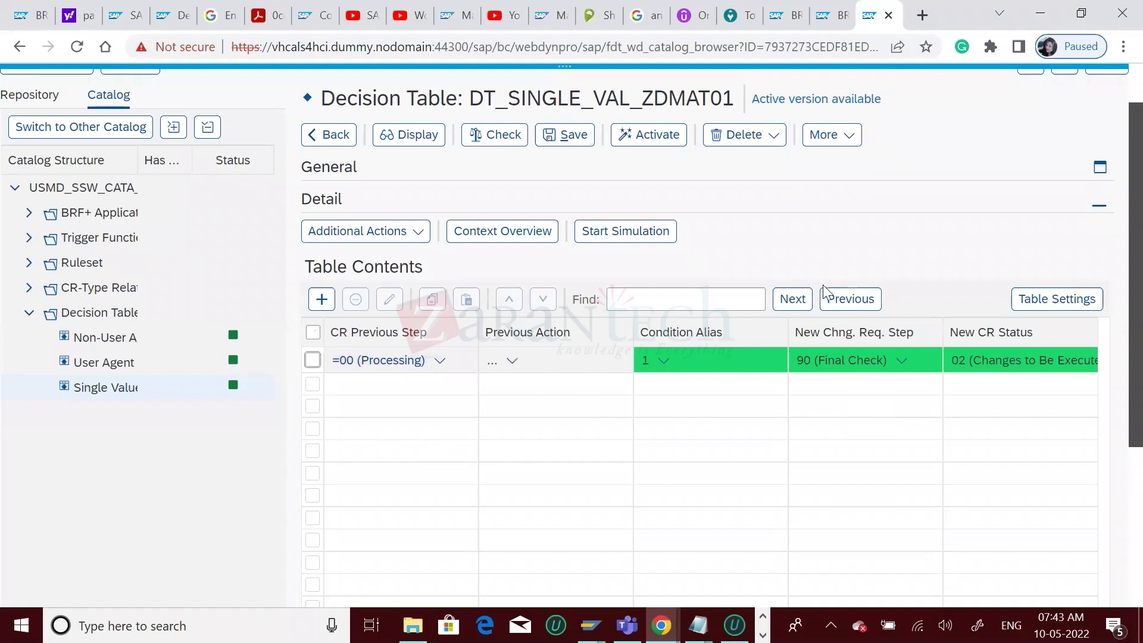
pyautogui.click(802, 302)
pyautogui.click(319, 303)
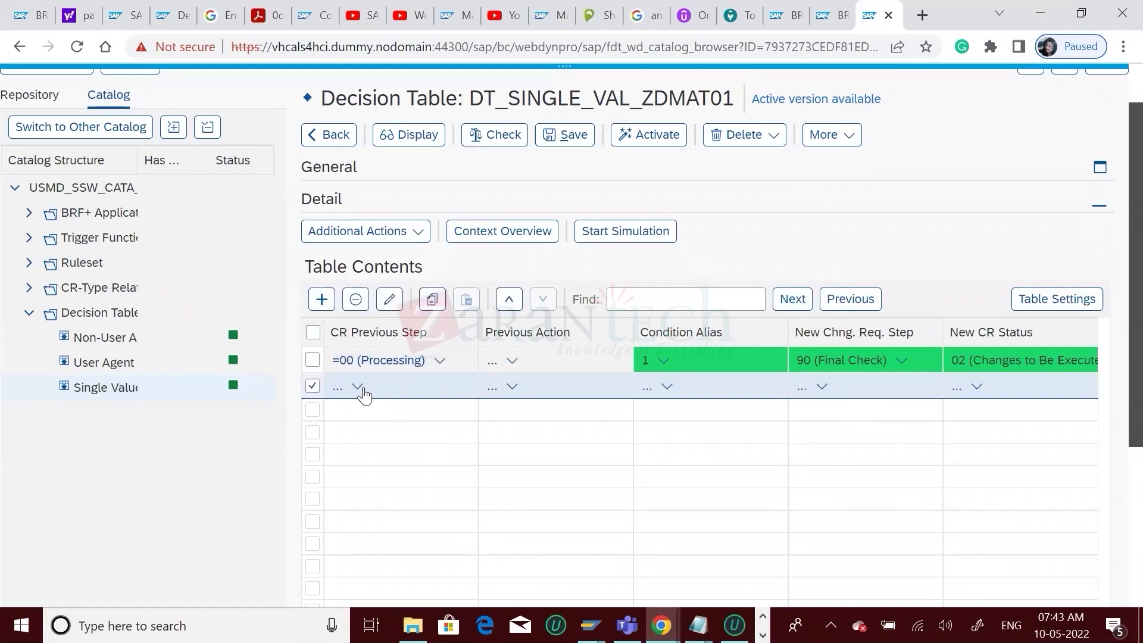
pyautogui.click(358, 387)
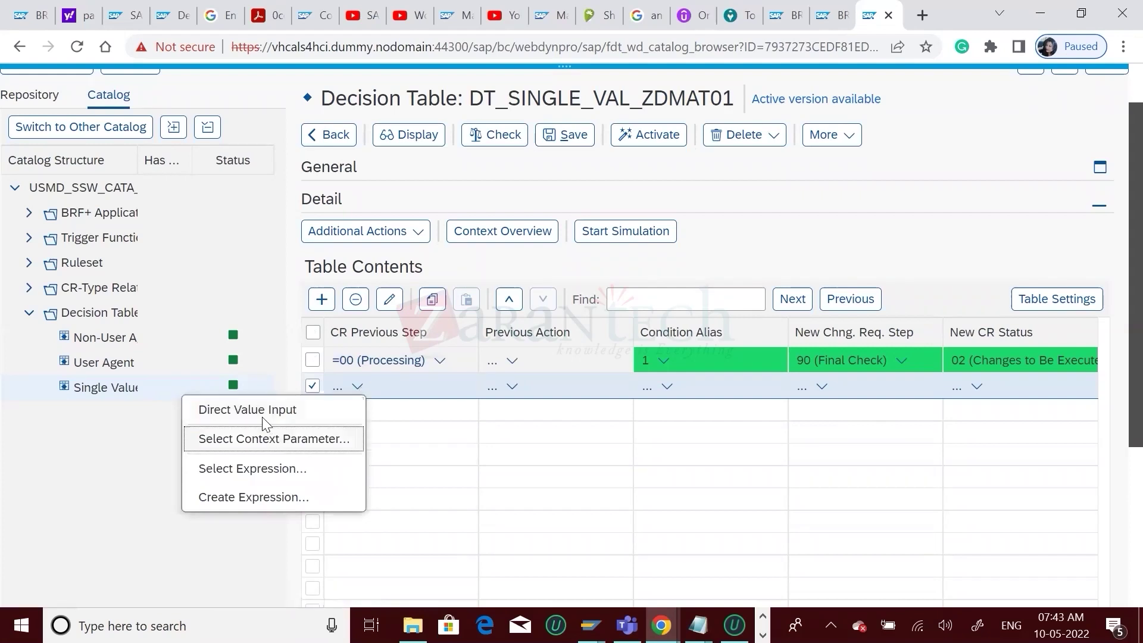
pyautogui.click(260, 411)
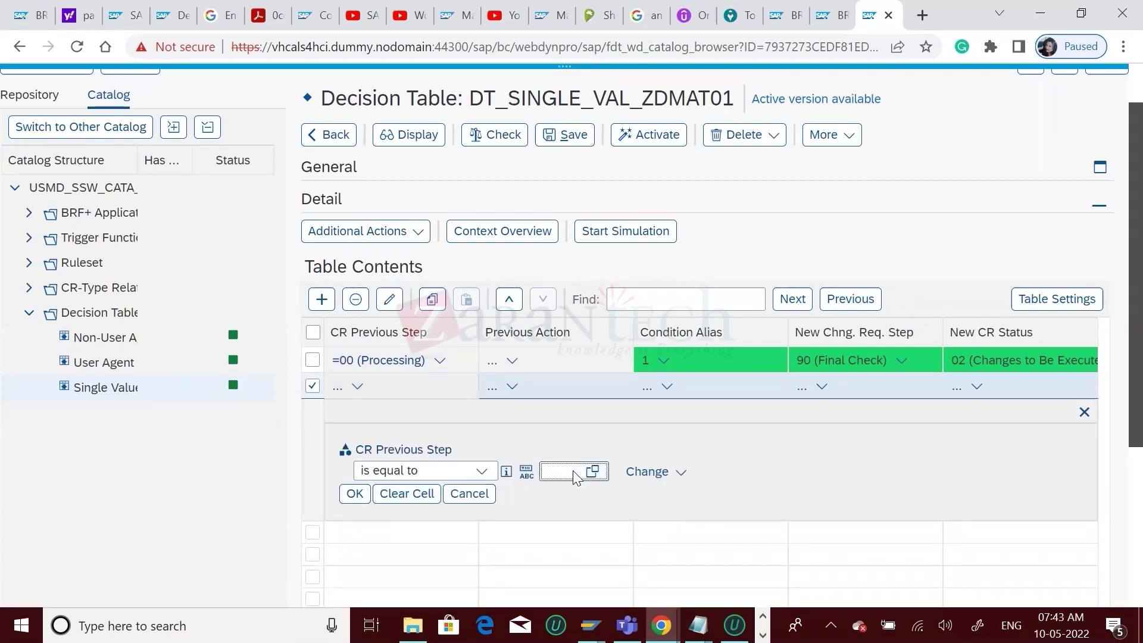
pyautogui.write('90')
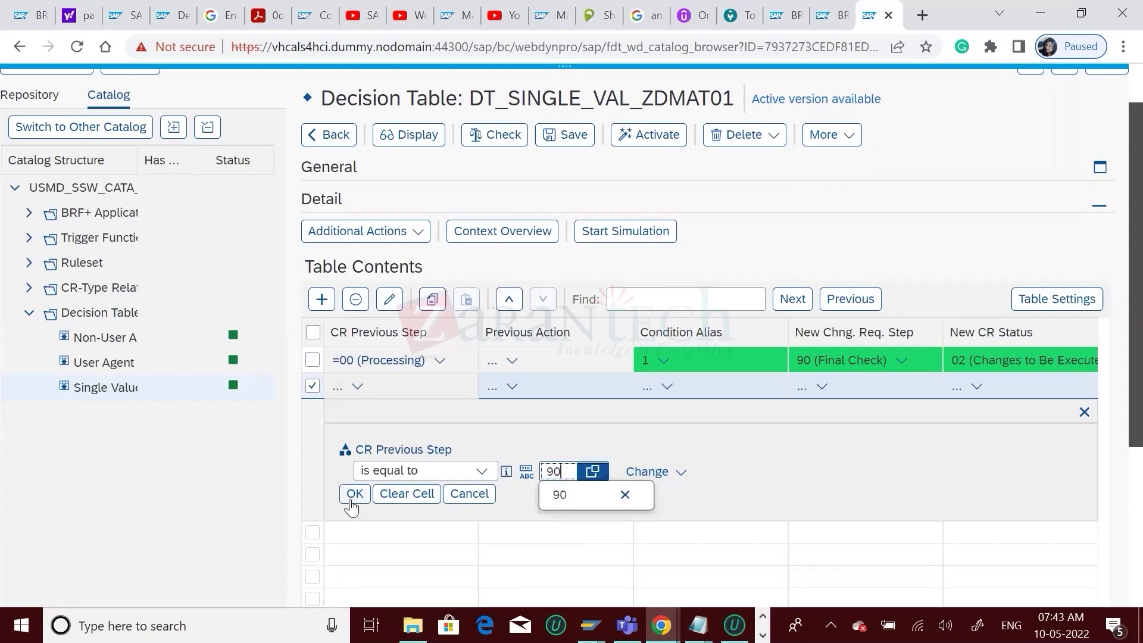
pyautogui.click(354, 494)
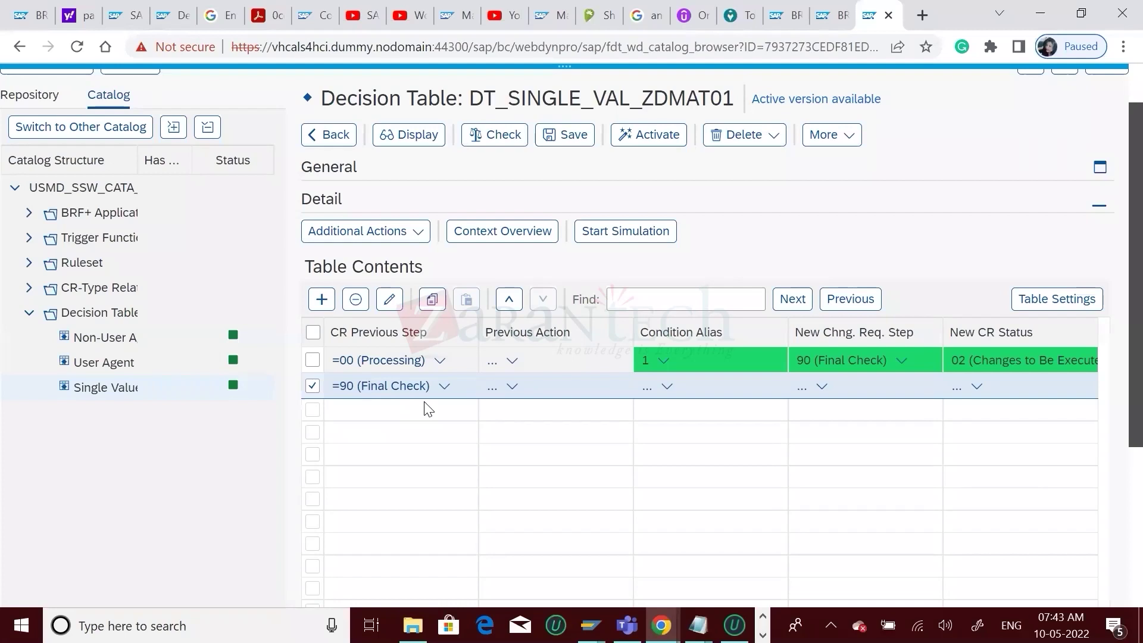
# - Open the second row's Previous Action for direct value input and look through the available action values
pyautogui.click(514, 388)
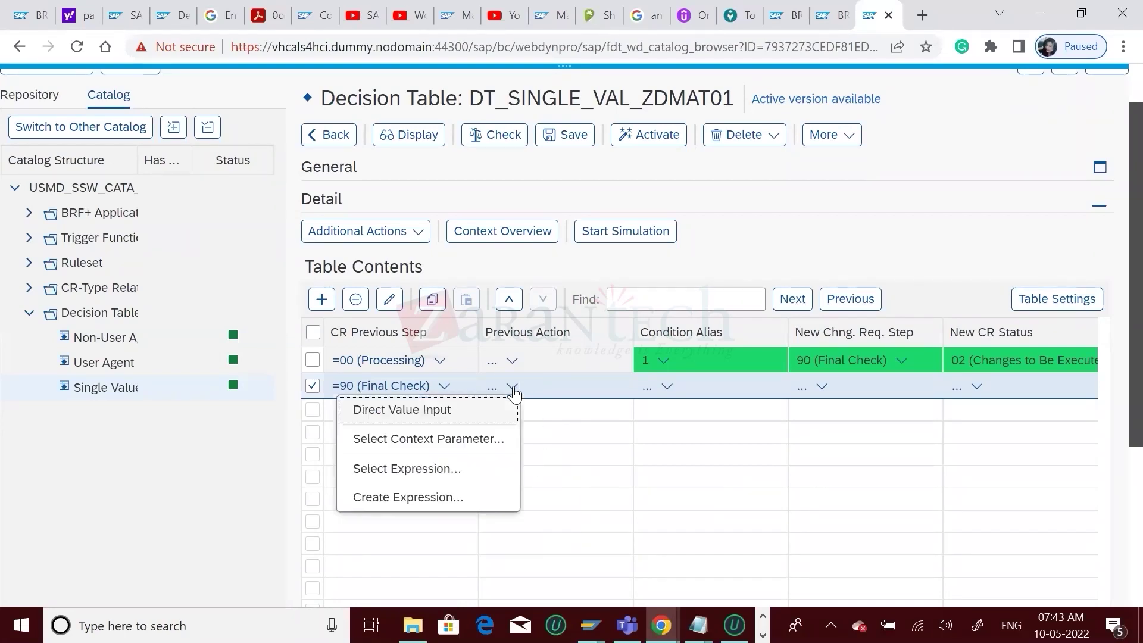
pyautogui.click(441, 413)
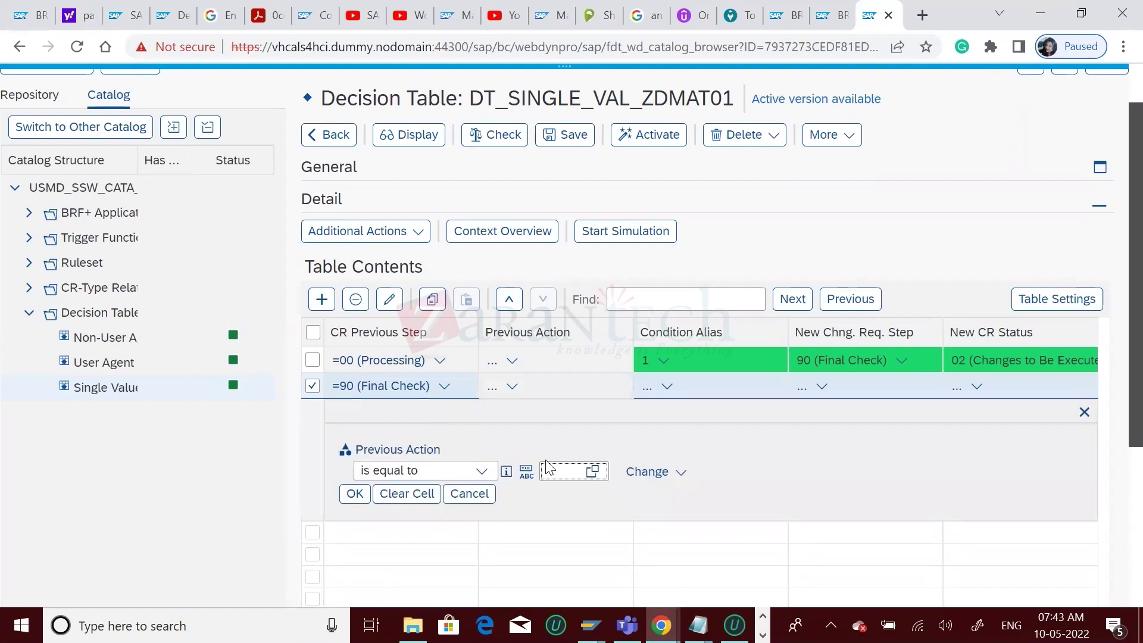
pyautogui.click(593, 470)
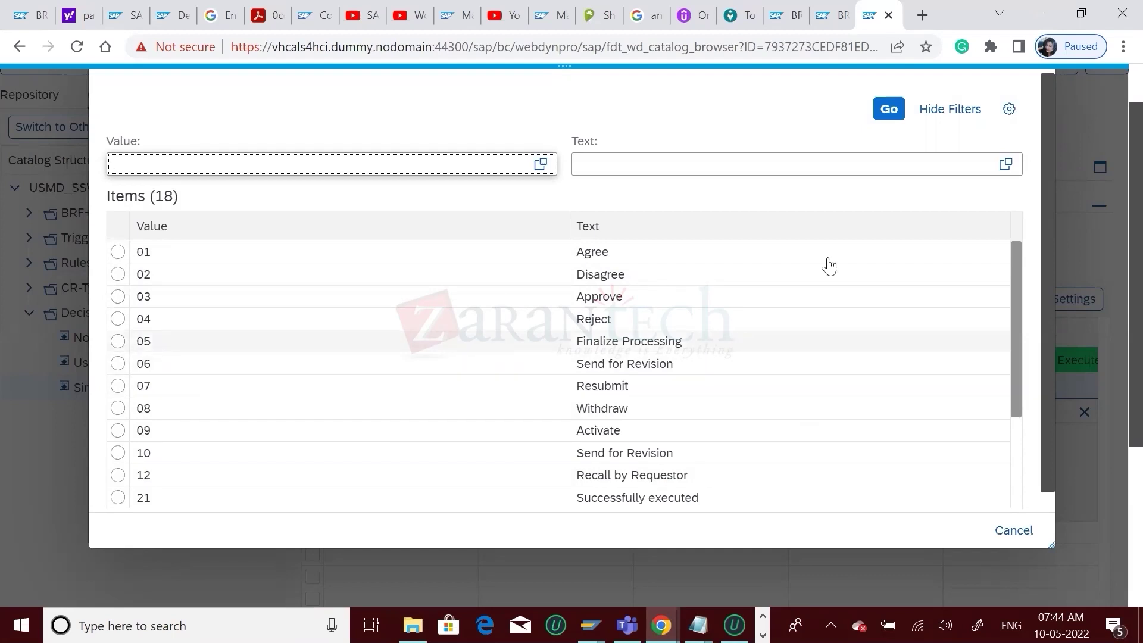
pyautogui.click(1010, 529)
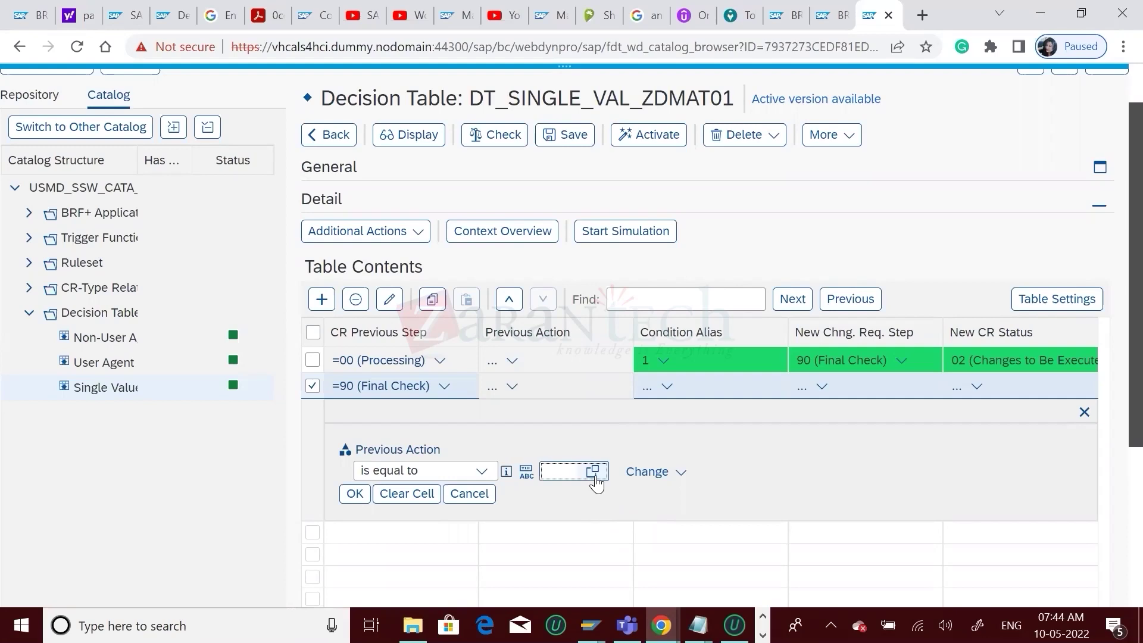
pyautogui.click(593, 472)
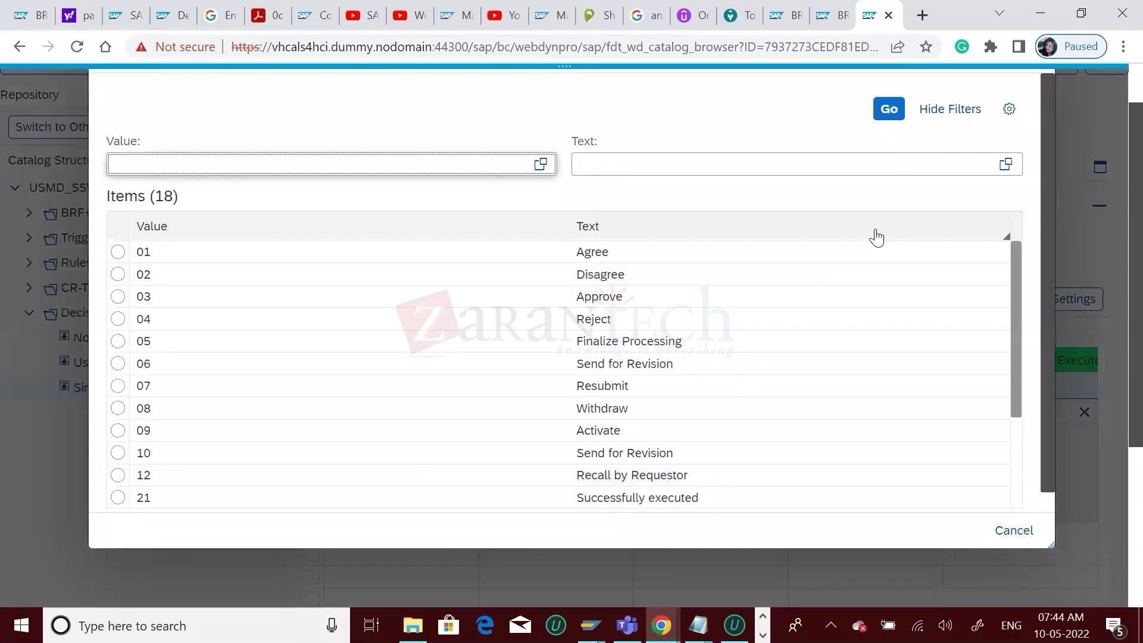
pyautogui.click(1013, 530)
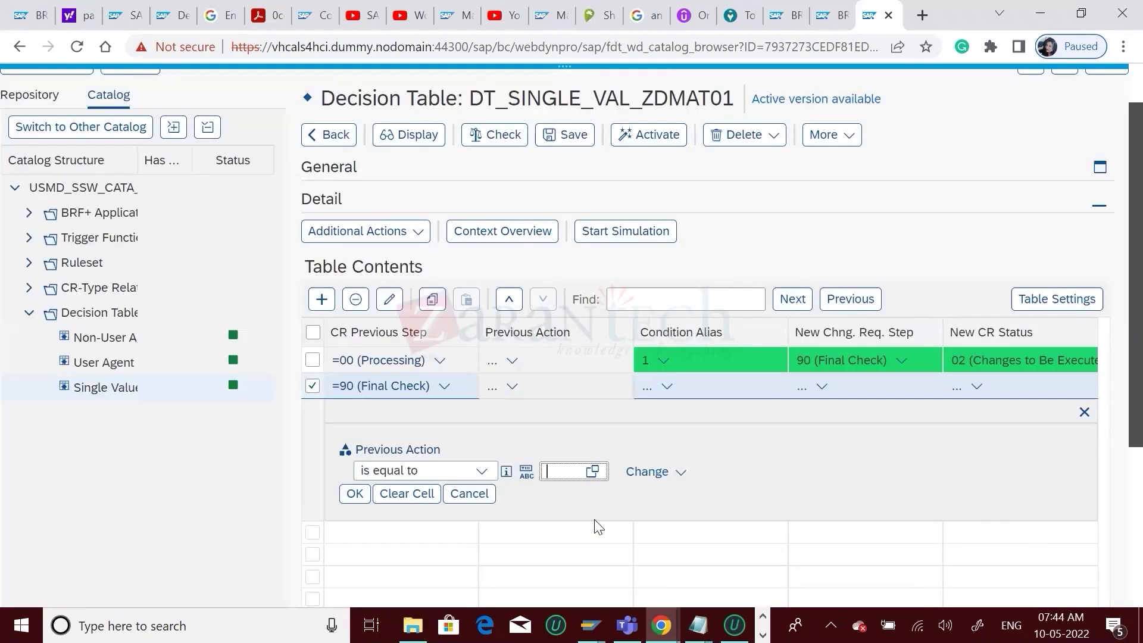
# - Switch to the User Agent decision table, saving the changes made to DT_SINGLE_VAL_ZDMAT01
pyautogui.click(96, 365)
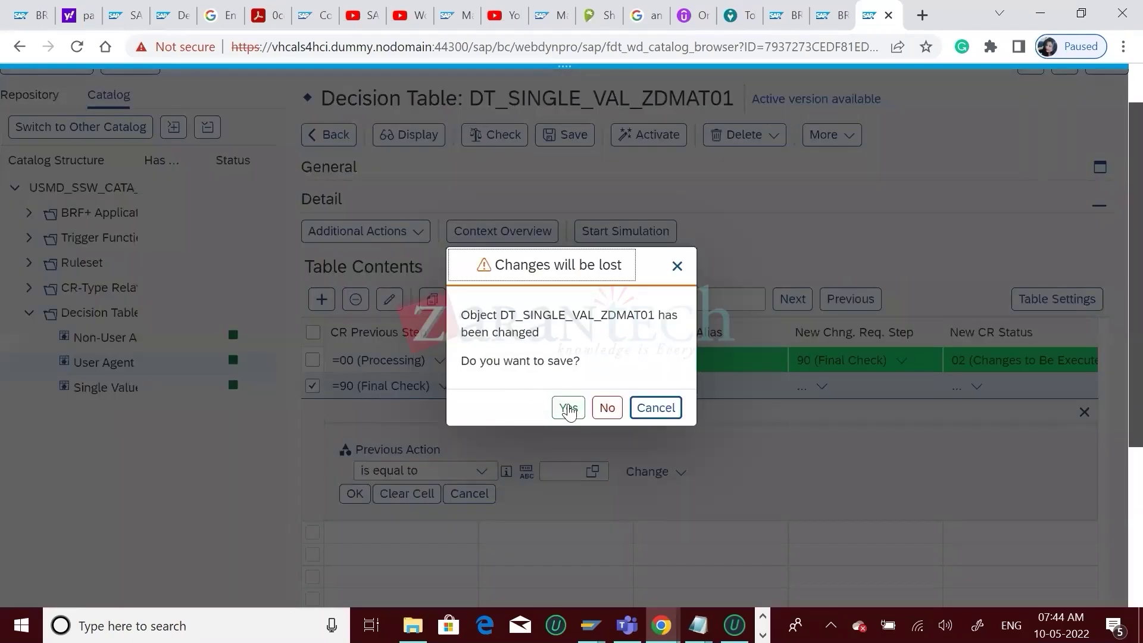
pyautogui.click(569, 408)
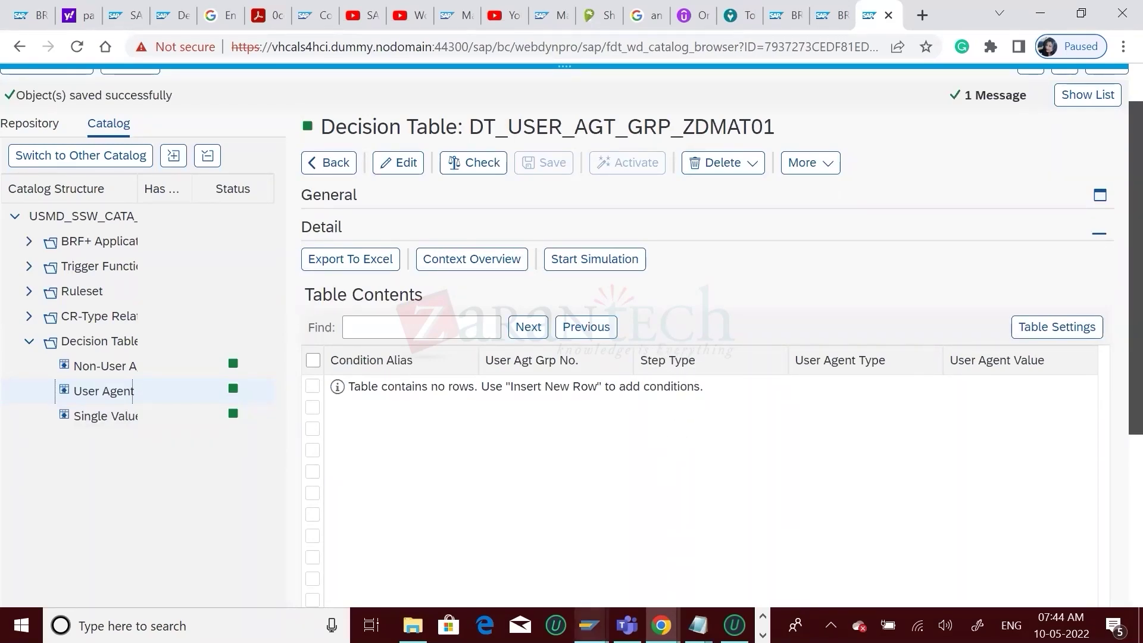
# - In SAP GUI, leave the workflow step numbers and open Define Change Request Step Types and Assign Actions
pyautogui.moveTo(589, 625)
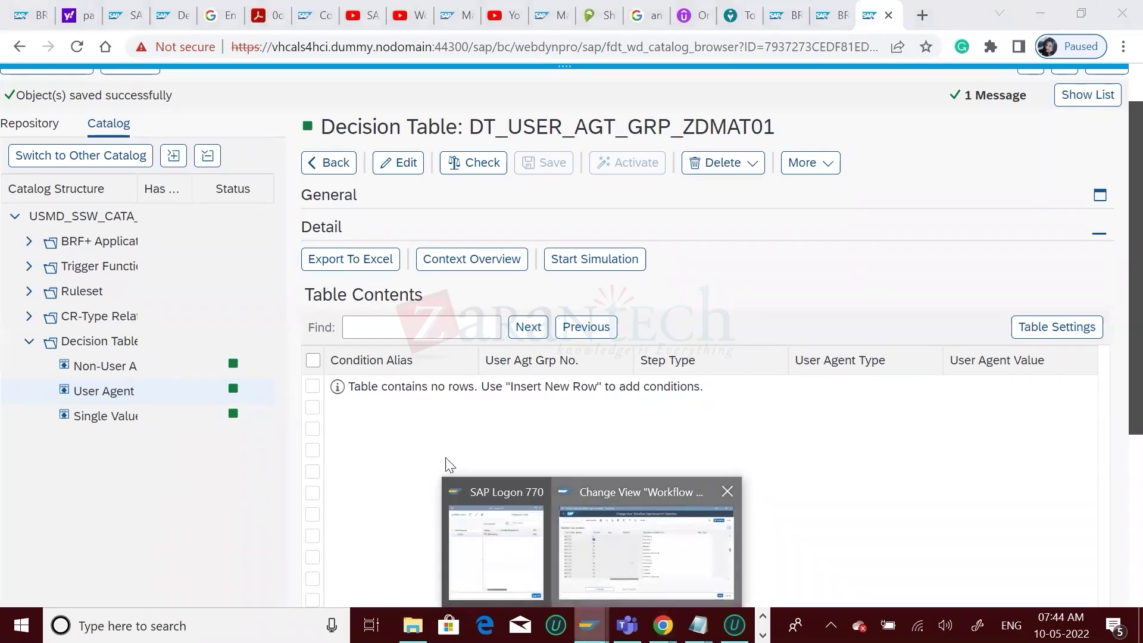
pyautogui.click(606, 491)
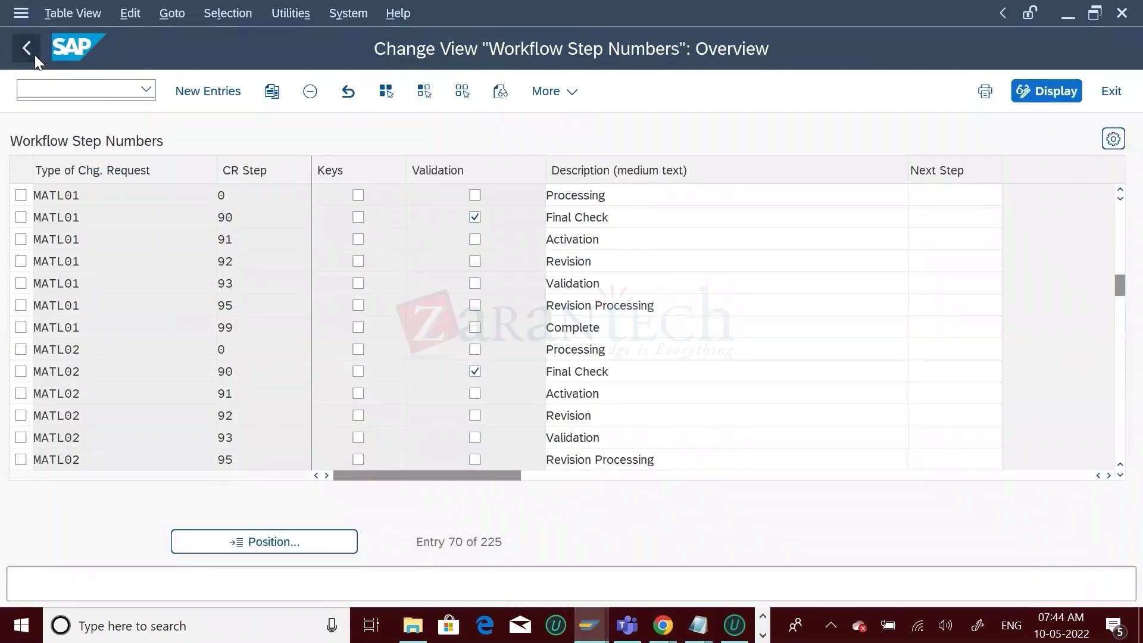
pyautogui.click(35, 54)
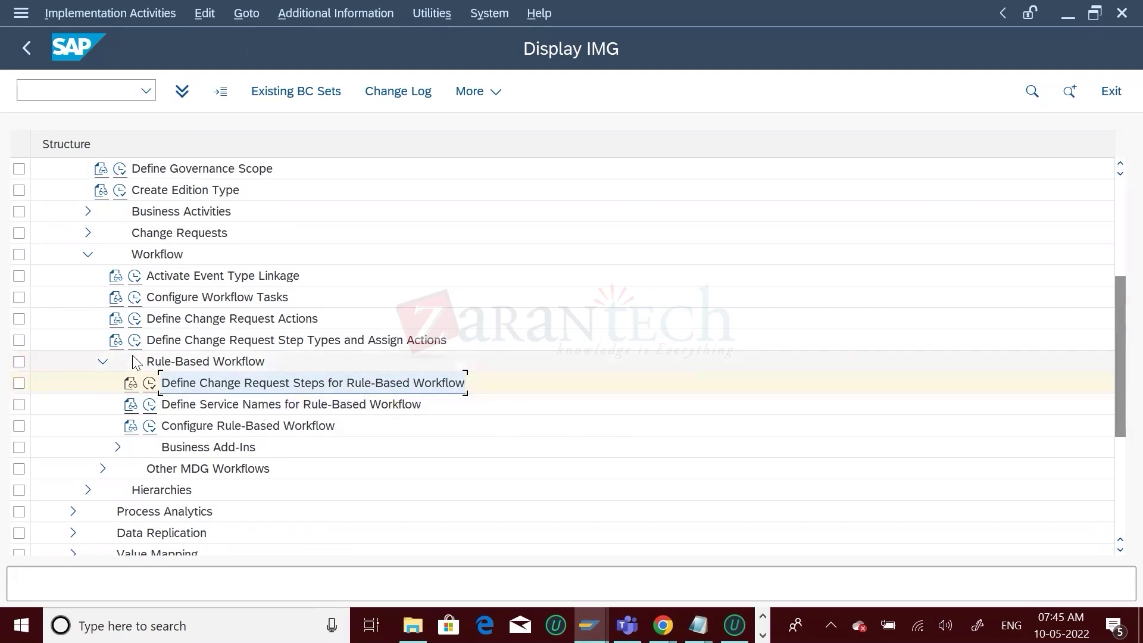
pyautogui.click(104, 363)
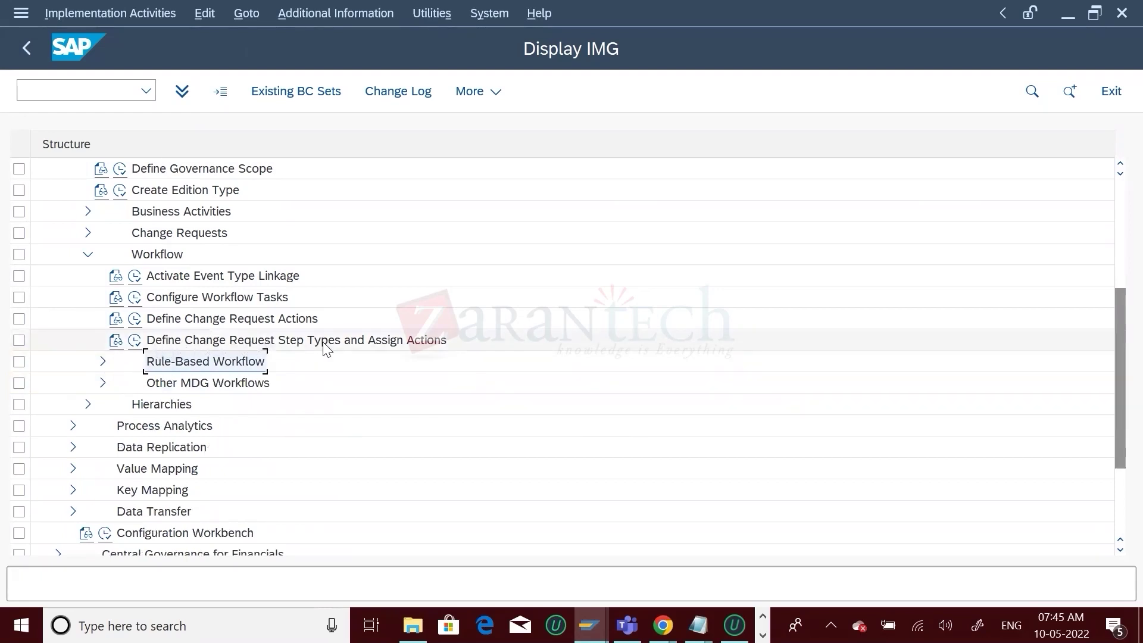
pyautogui.click(136, 343)
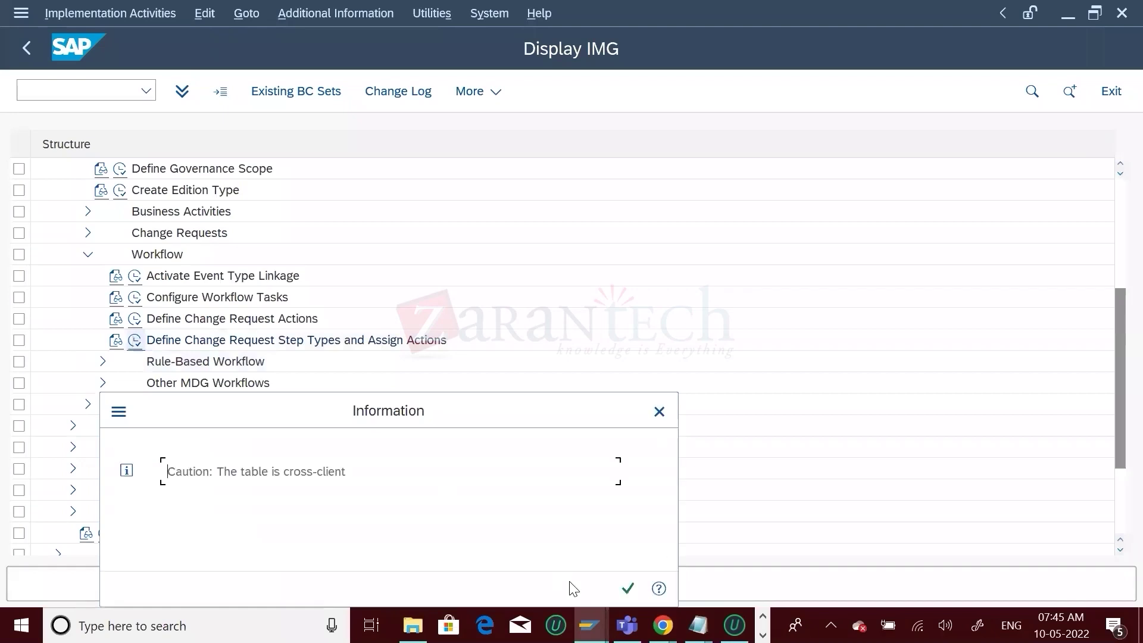
pyautogui.click(629, 589)
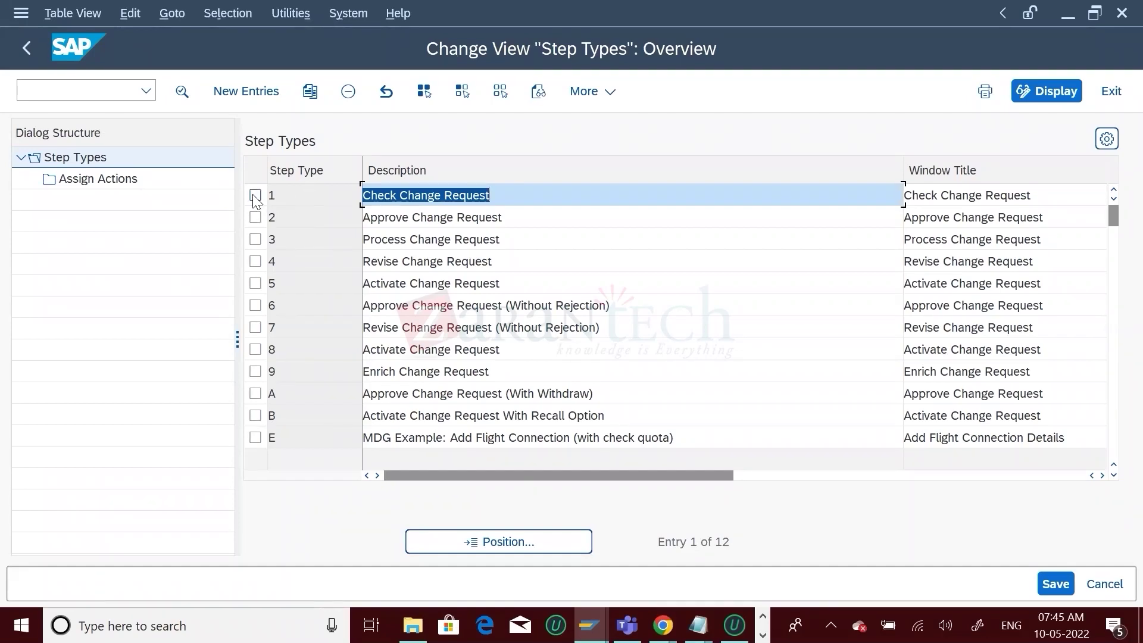
# - Check the actions assigned to step types 1 (Check Change Request) and 2 (Approve Change Request)
pyautogui.click(255, 196)
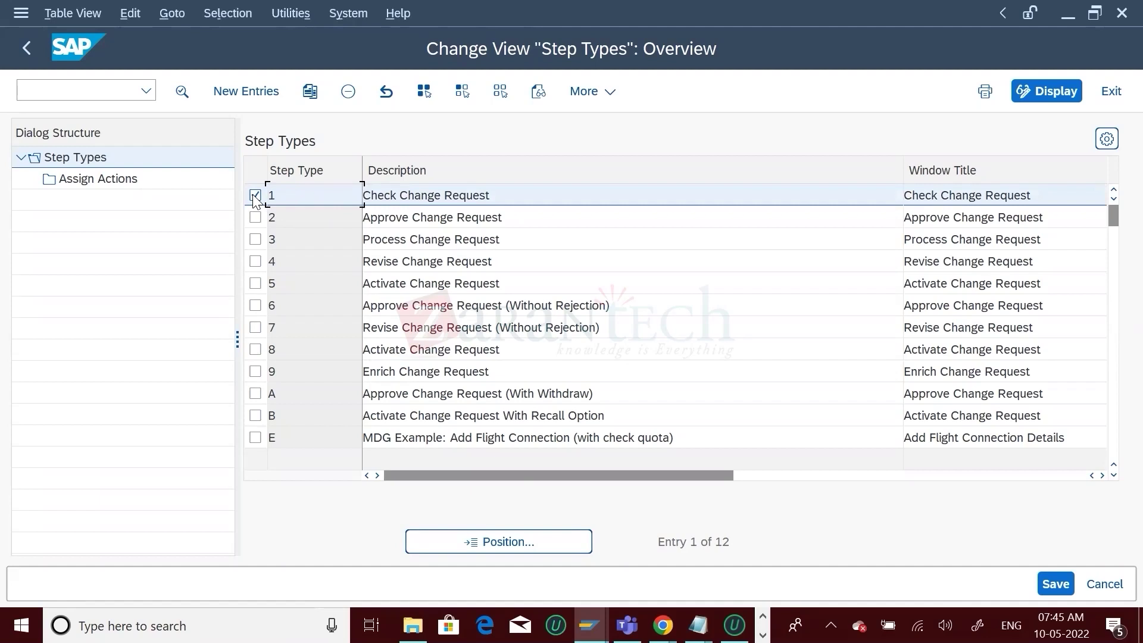
pyautogui.doubleClick(84, 180)
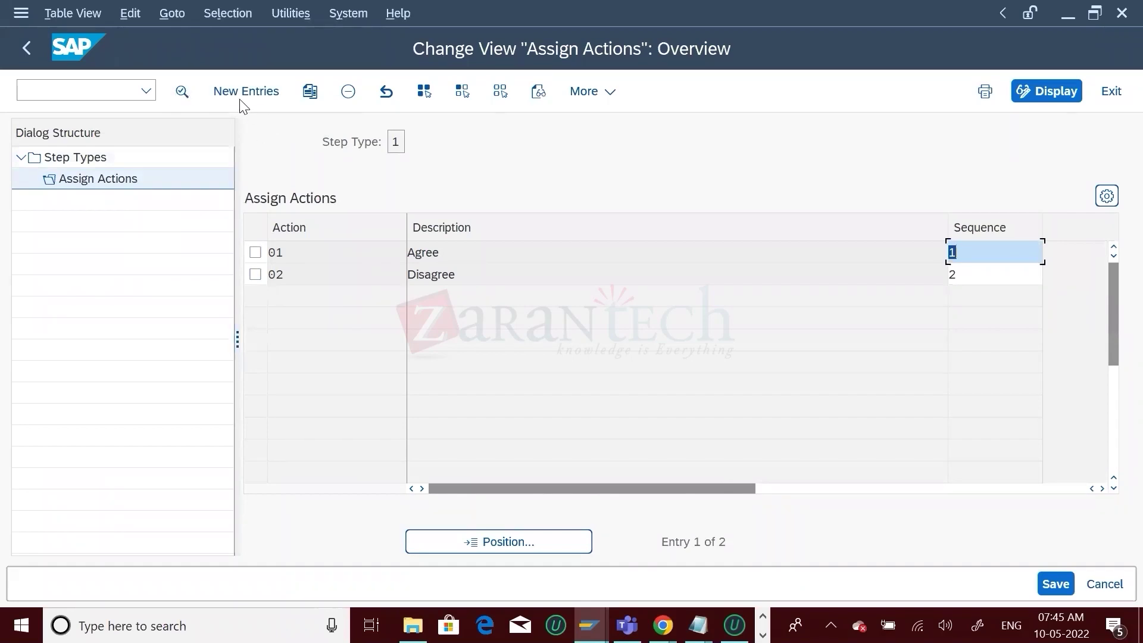
pyautogui.click(29, 55)
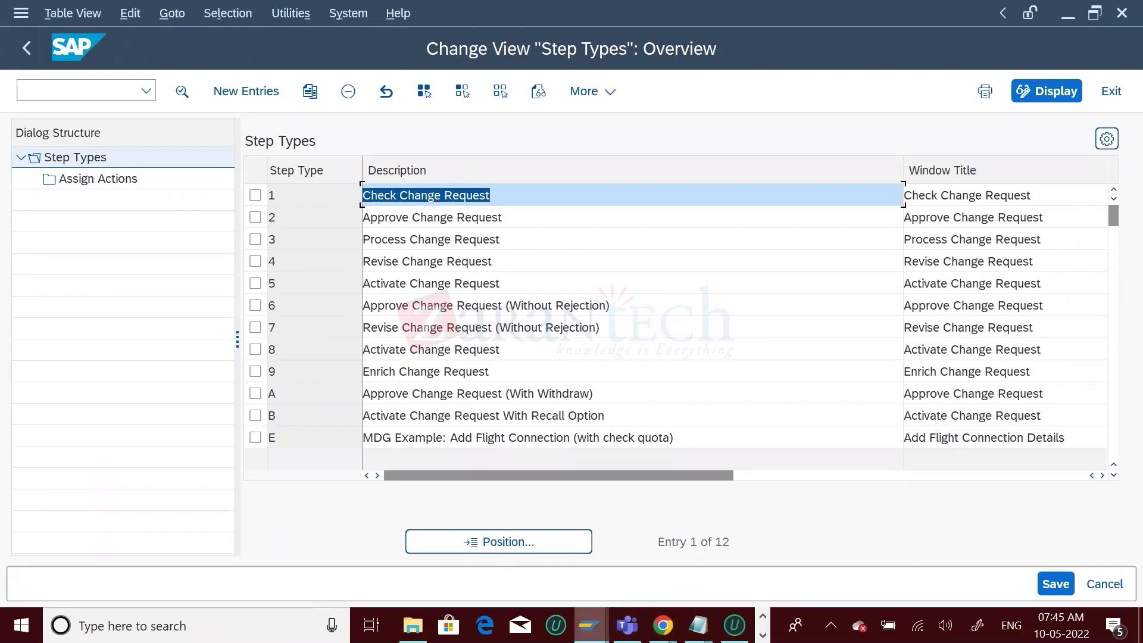
pyautogui.click(256, 219)
pyautogui.click(100, 190)
pyautogui.click(100, 189)
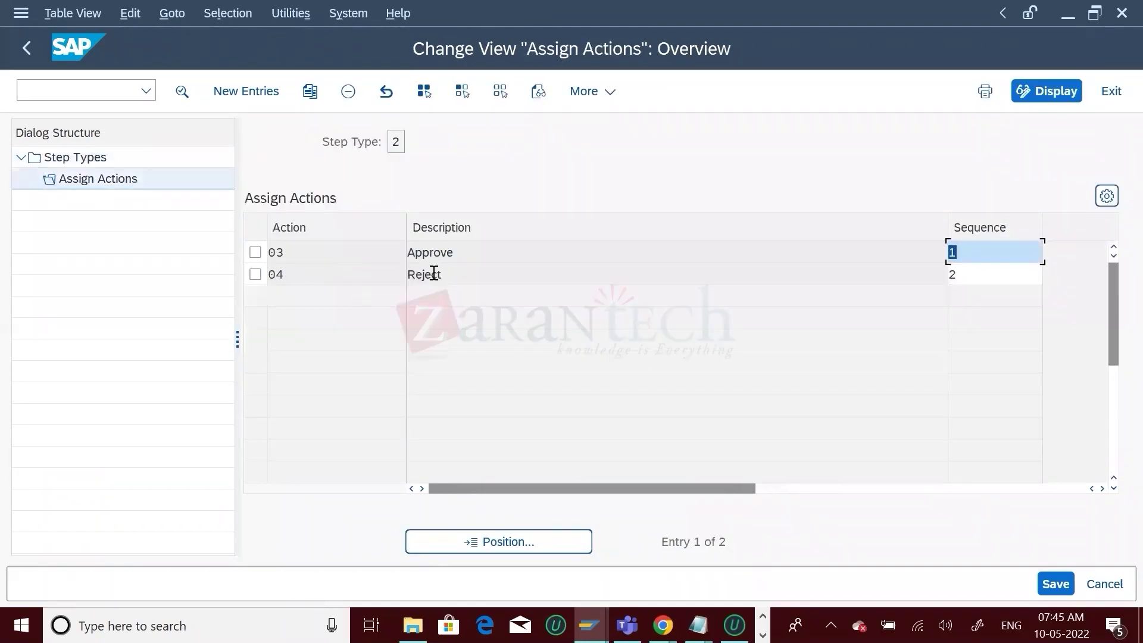
pyautogui.click(26, 49)
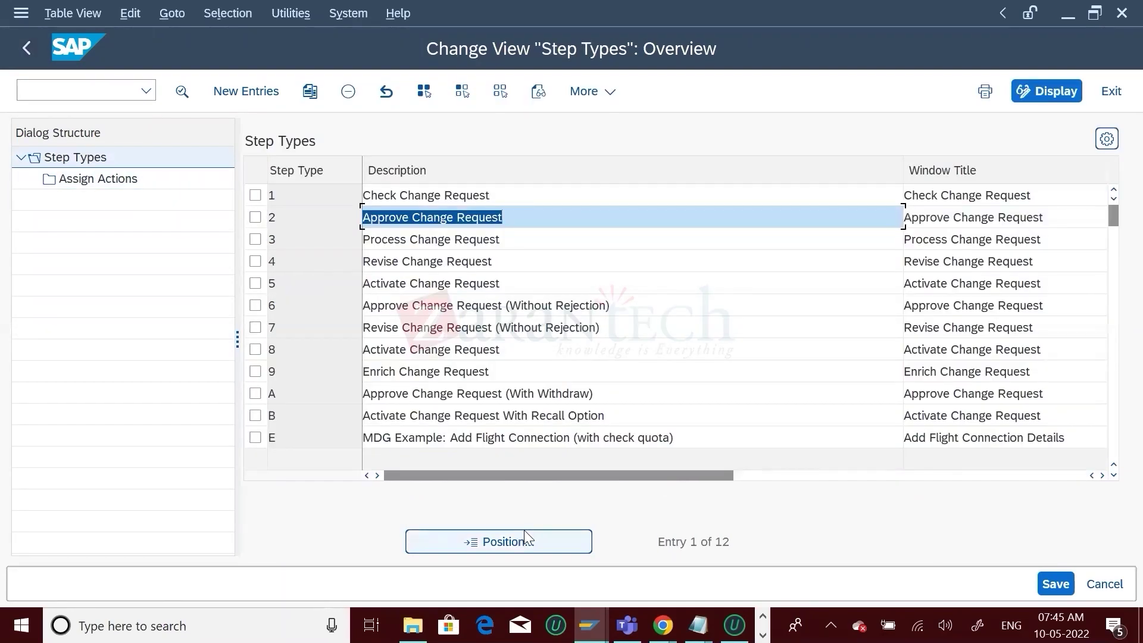
# - Return to the BRFplus catalog browser, open the Single Value decision table and inspect the second row's Previous Action condition
pyautogui.click(589, 625)
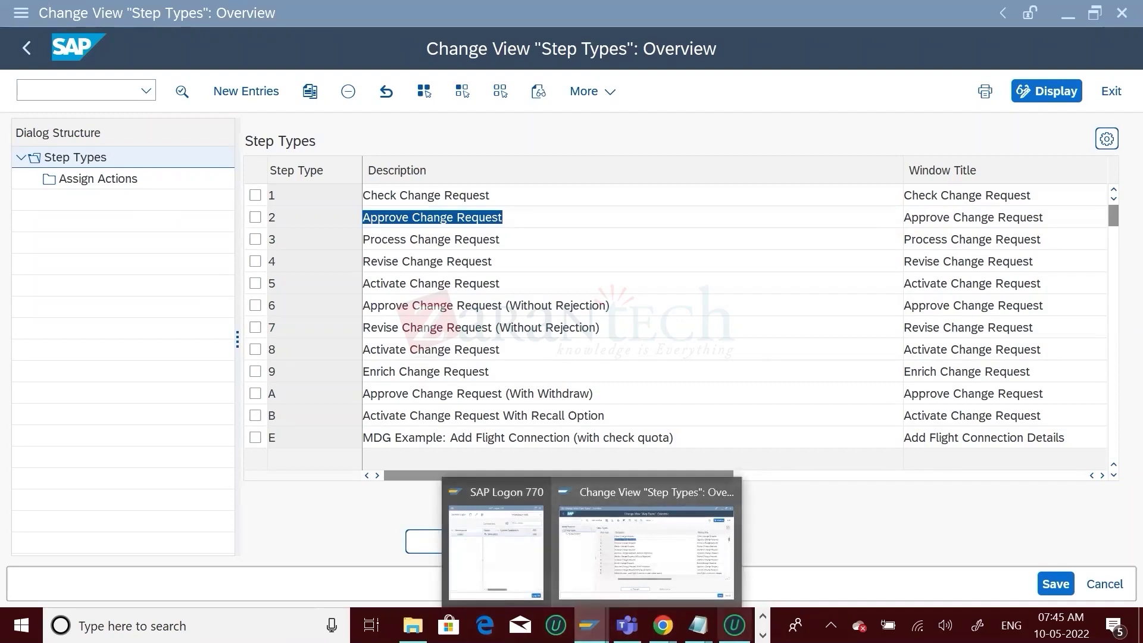
pyautogui.moveTo(662, 625)
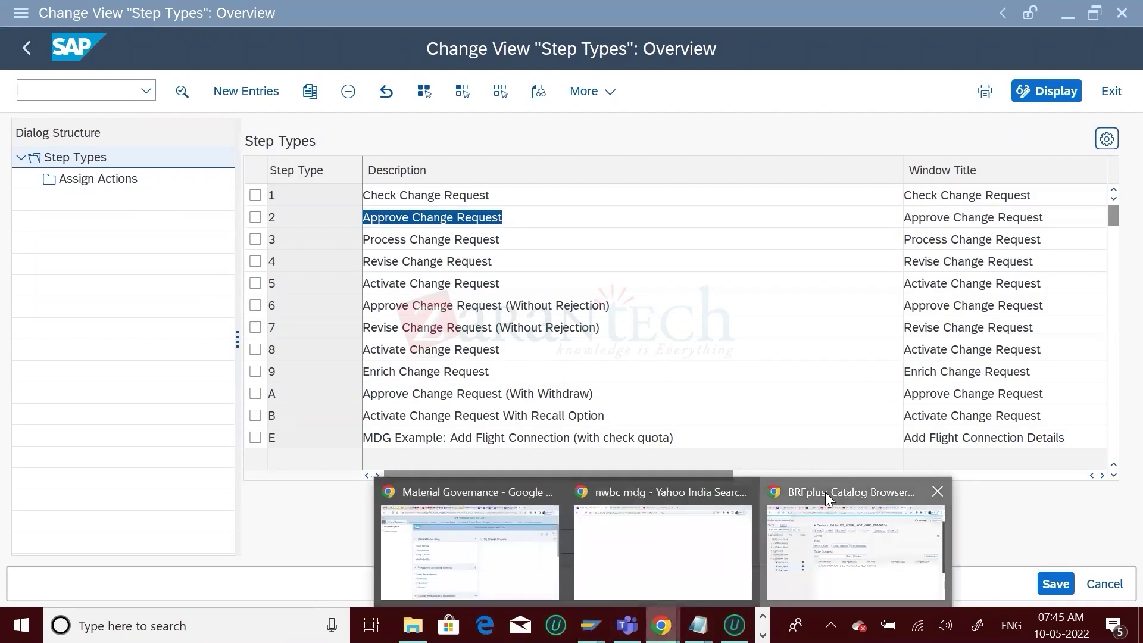
pyautogui.click(824, 496)
pyautogui.click(97, 420)
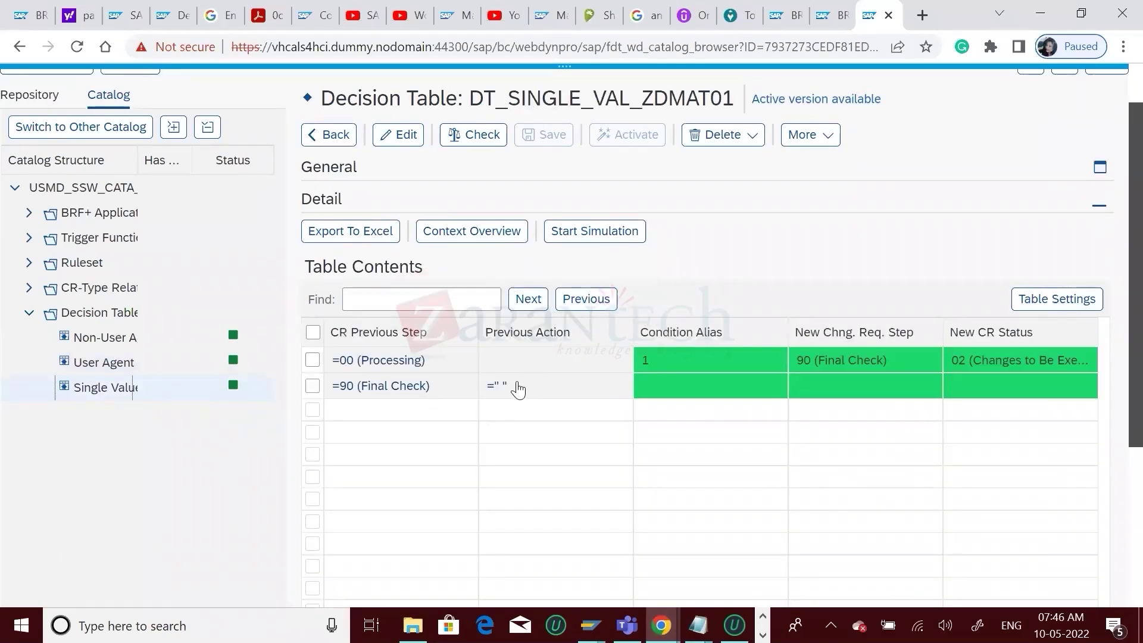
pyautogui.click(497, 388)
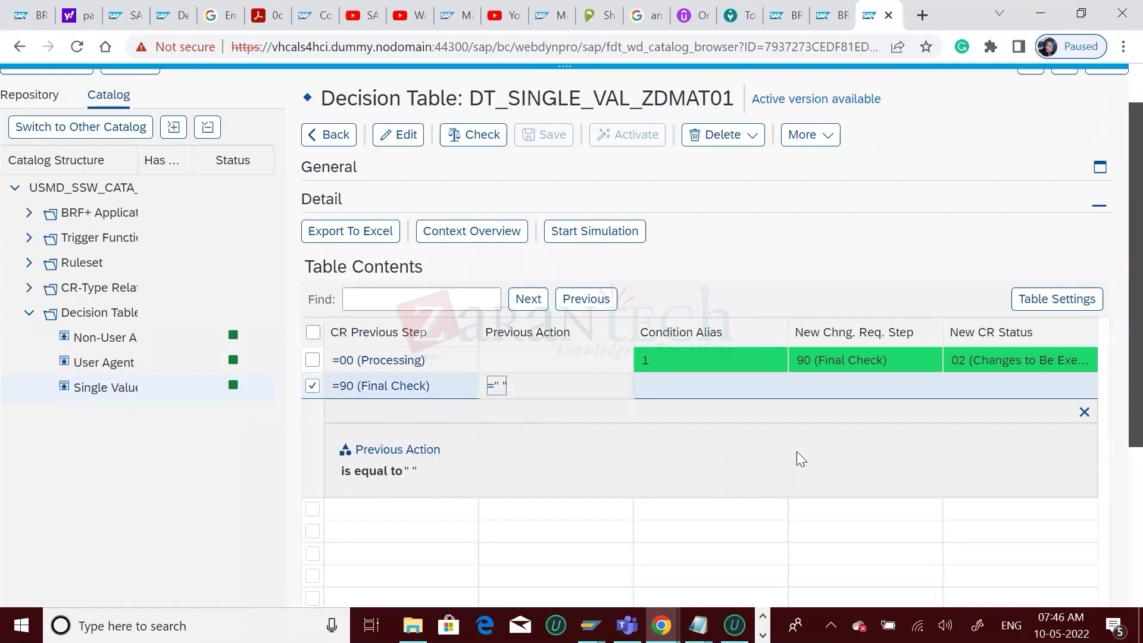
pyautogui.click(1084, 412)
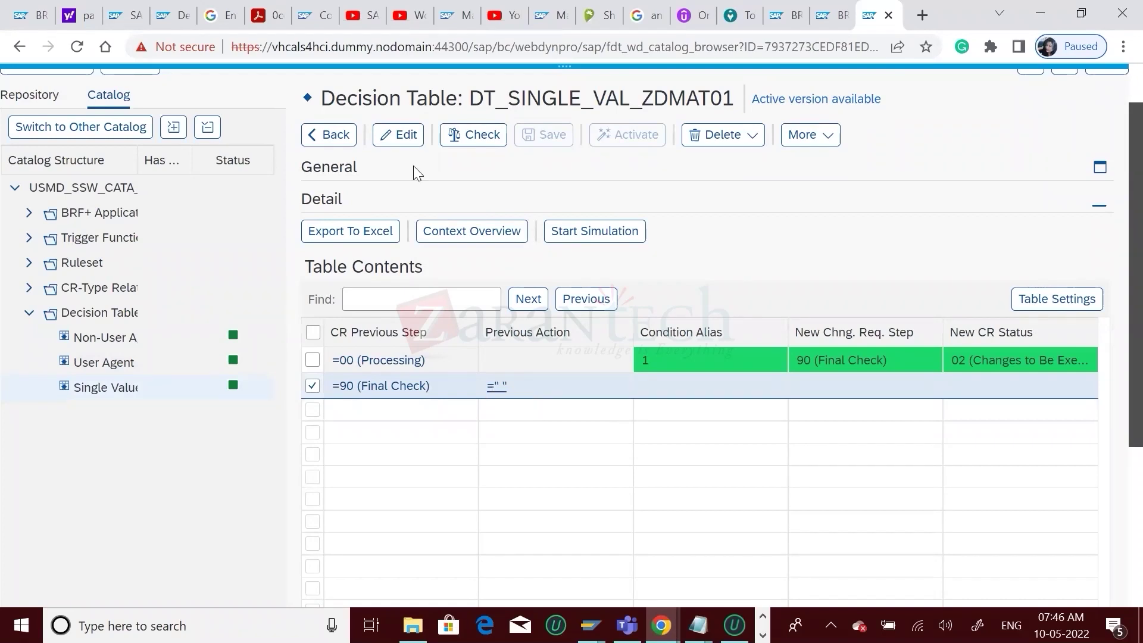
# - Put the Single Value decision table in edit mode and clear the Previous Action cell of the 90 (Final Check) row
pyautogui.click(397, 143)
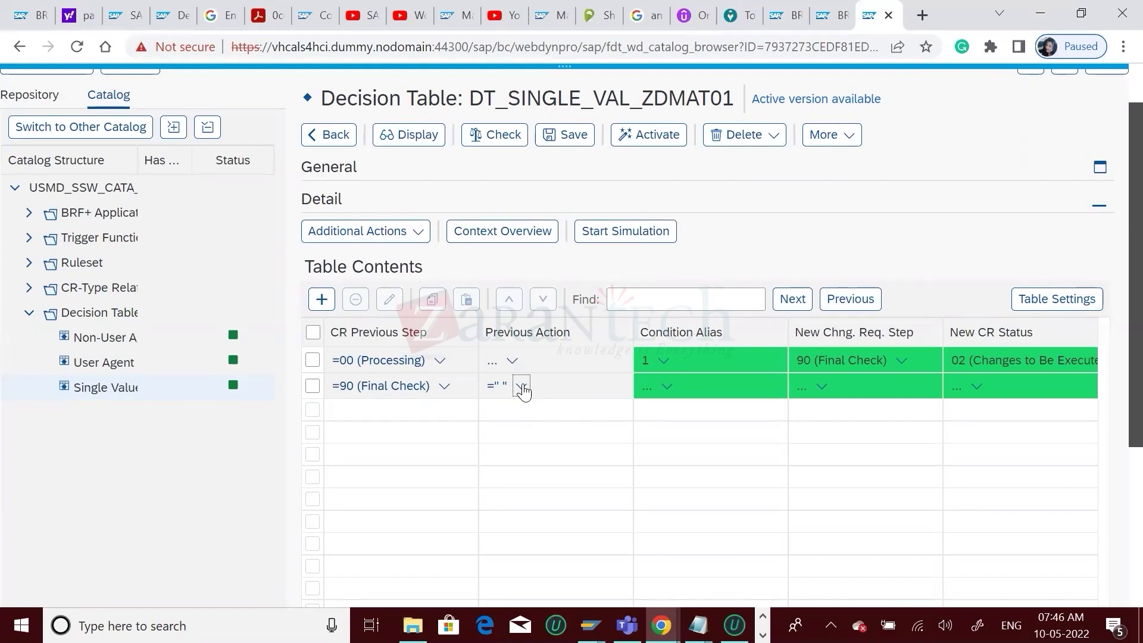
pyautogui.click(522, 387)
pyautogui.click(415, 411)
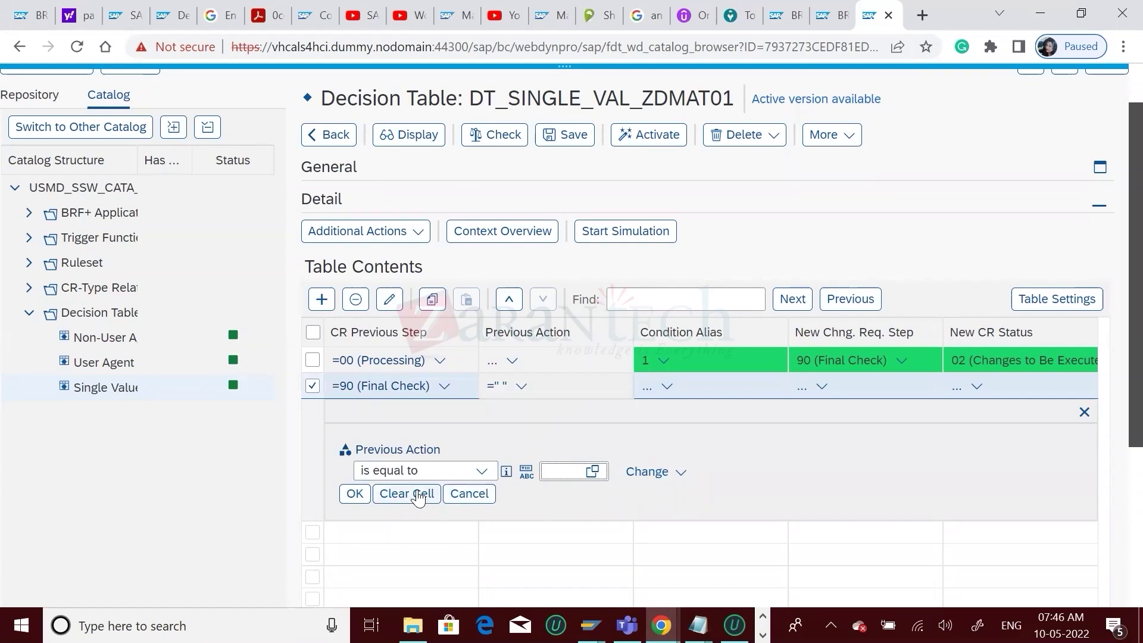
pyautogui.click(402, 496)
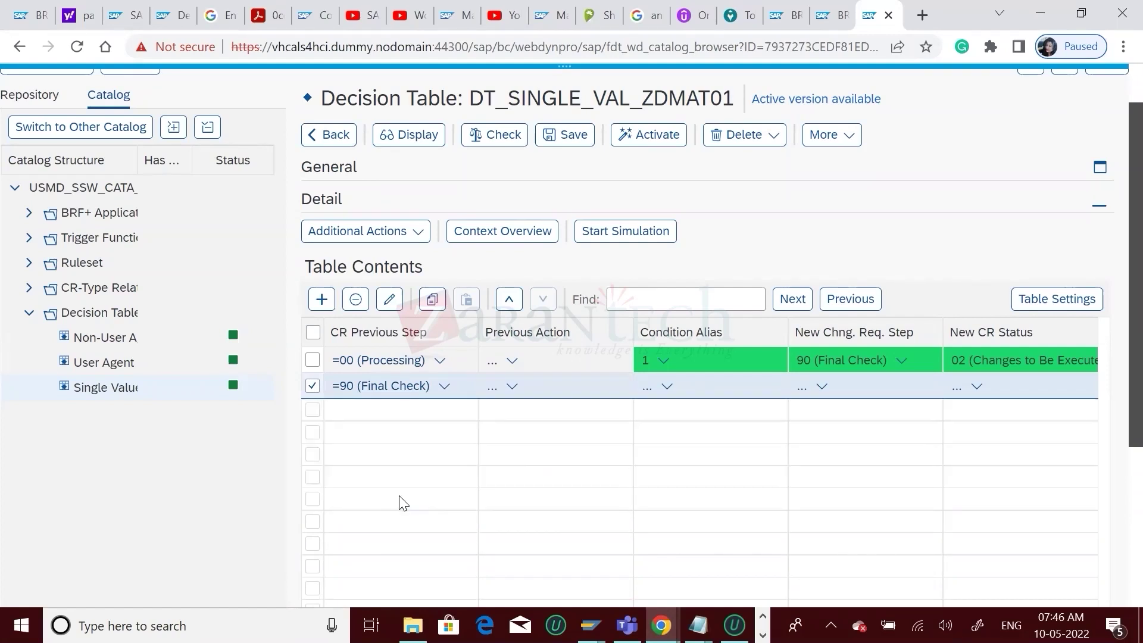
# - Set the Previous Action of the 90 (Final Check) row to equal 03 (Approve)
pyautogui.click(512, 387)
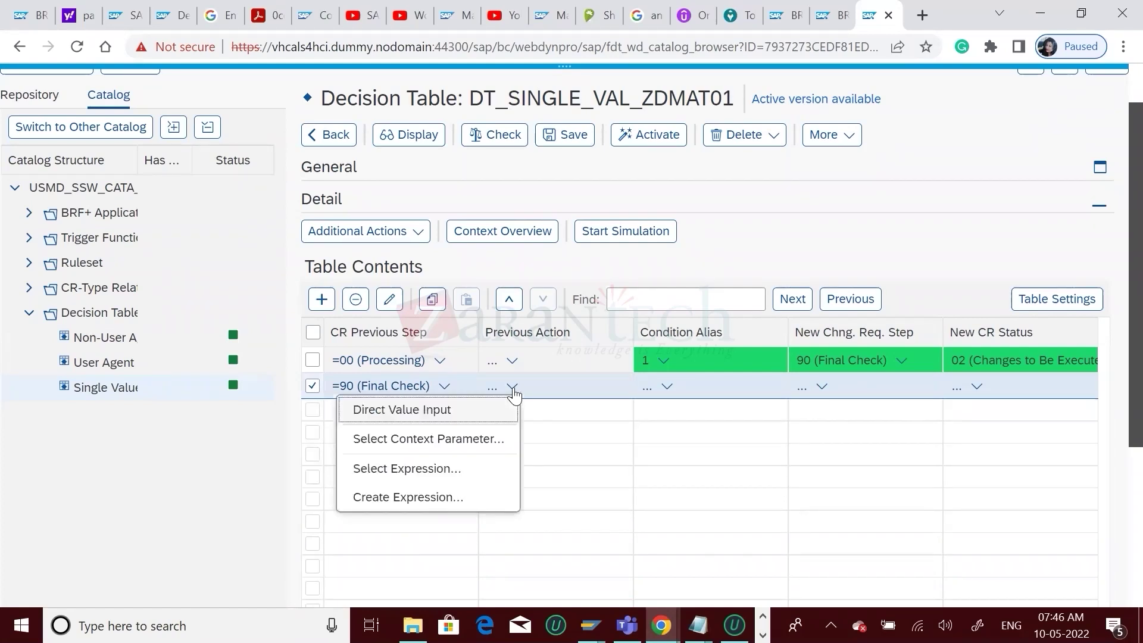
pyautogui.click(430, 418)
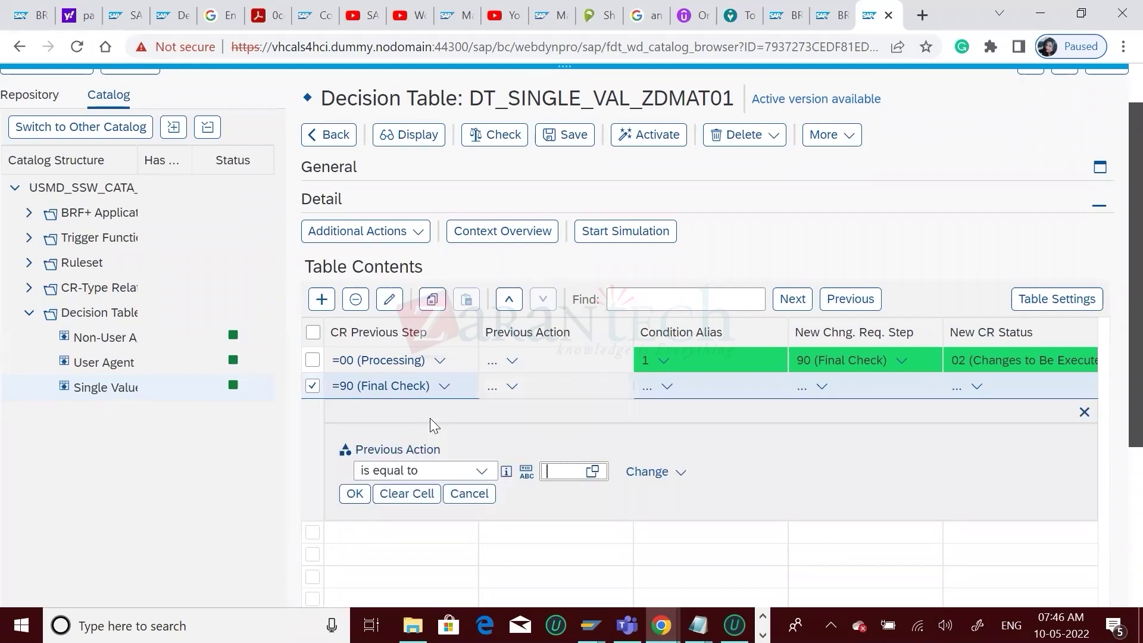
pyautogui.click(594, 472)
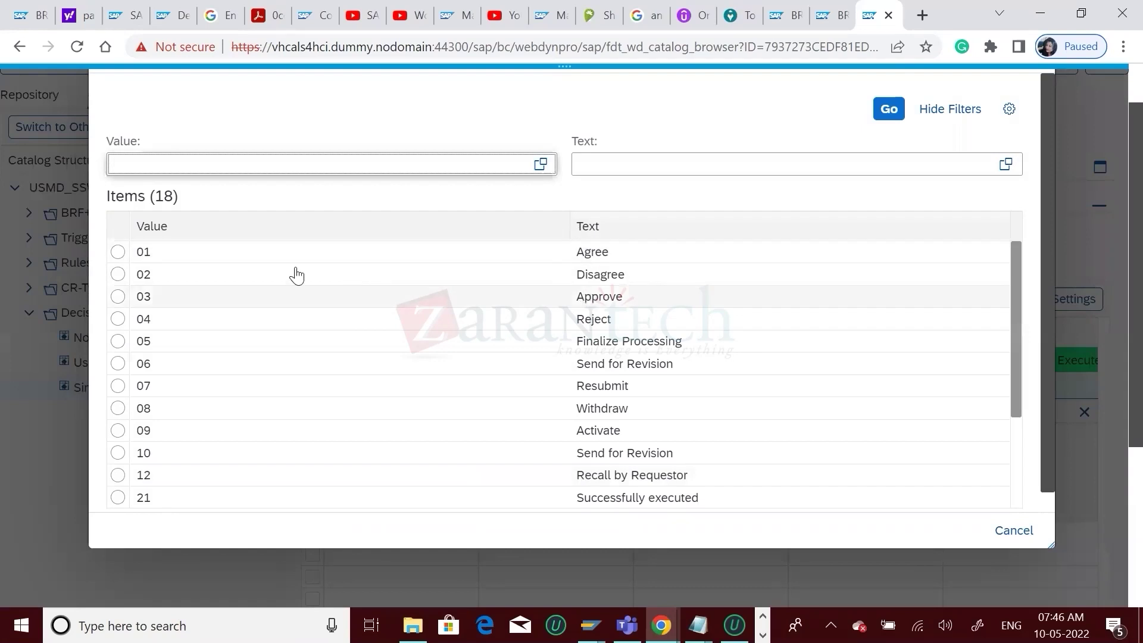
pyautogui.click(118, 297)
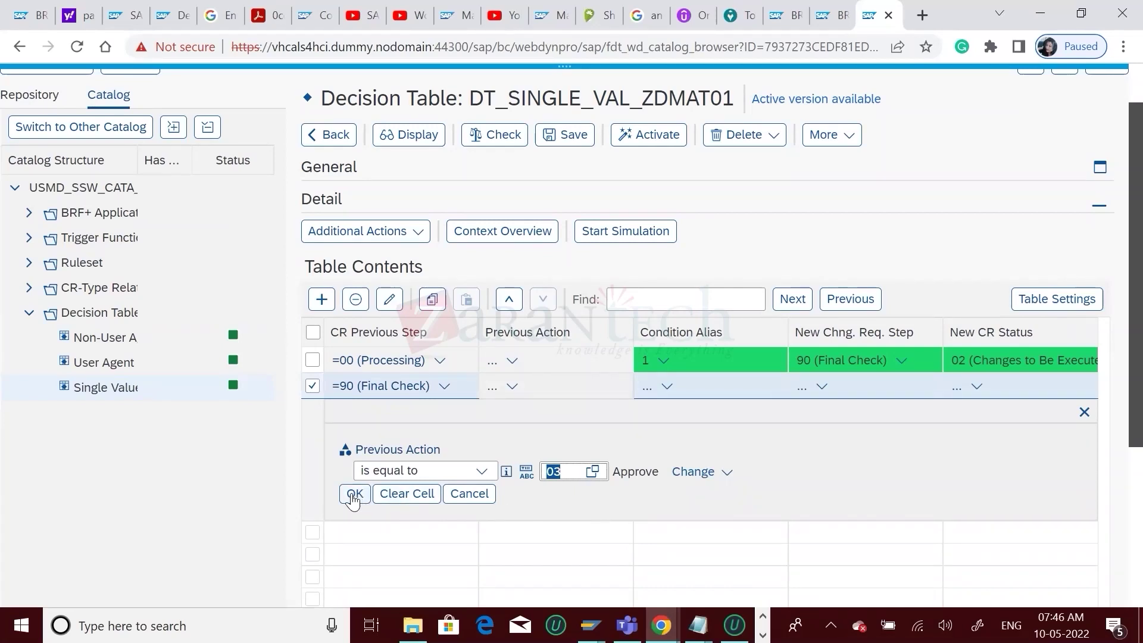
pyautogui.click(354, 495)
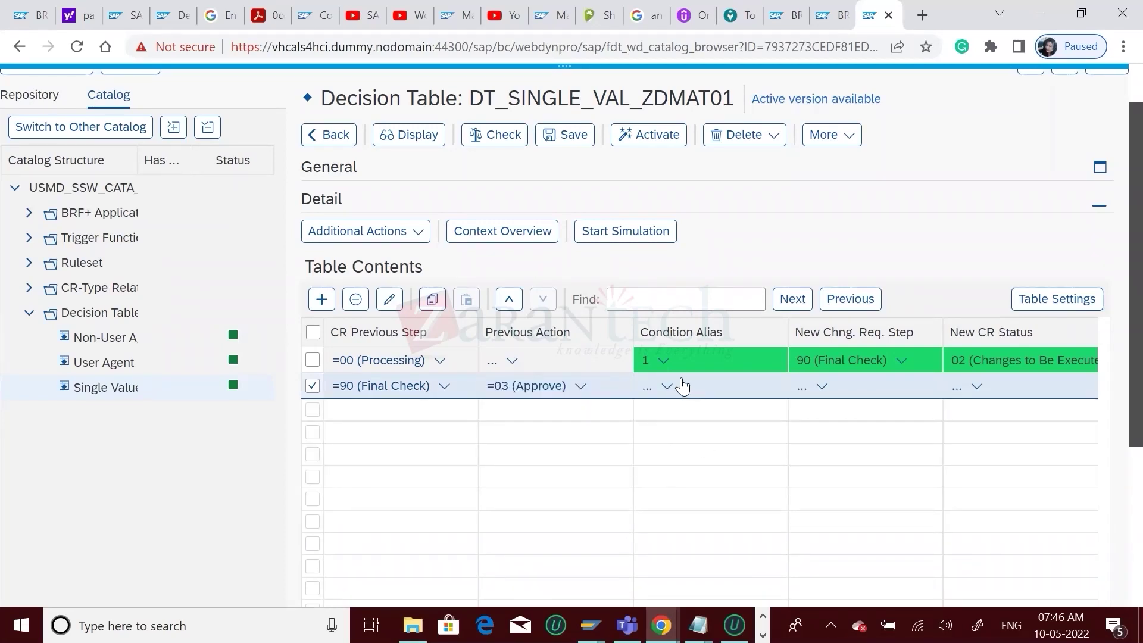
# - Set the Condition Alias of the 90 (Final Check) row to 2 as a direct value
pyautogui.click(668, 388)
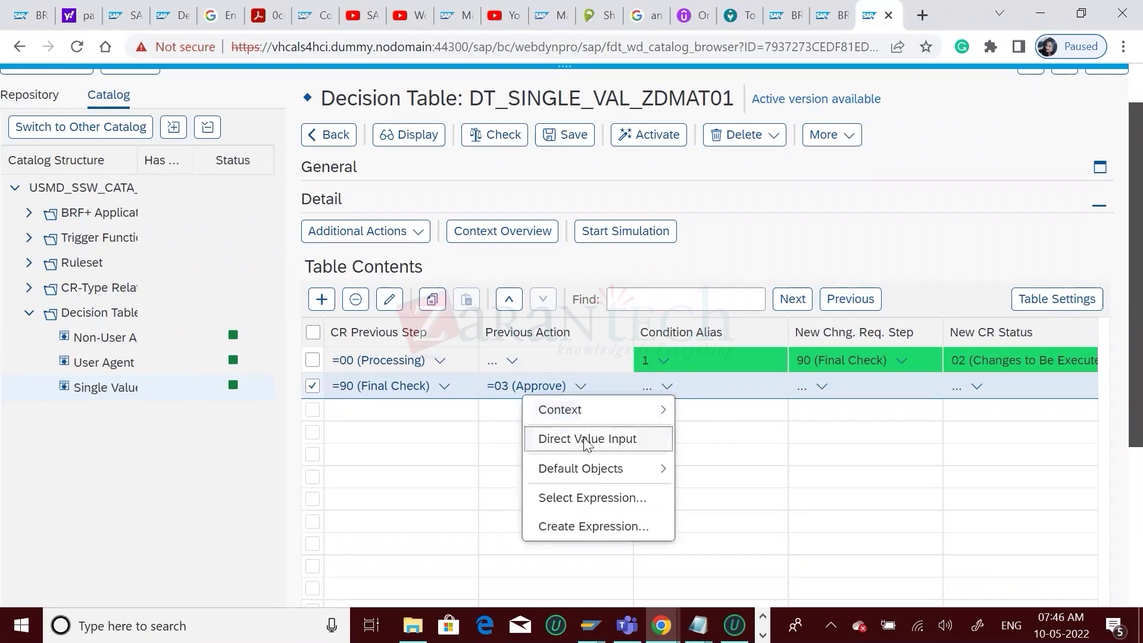
pyautogui.click(601, 440)
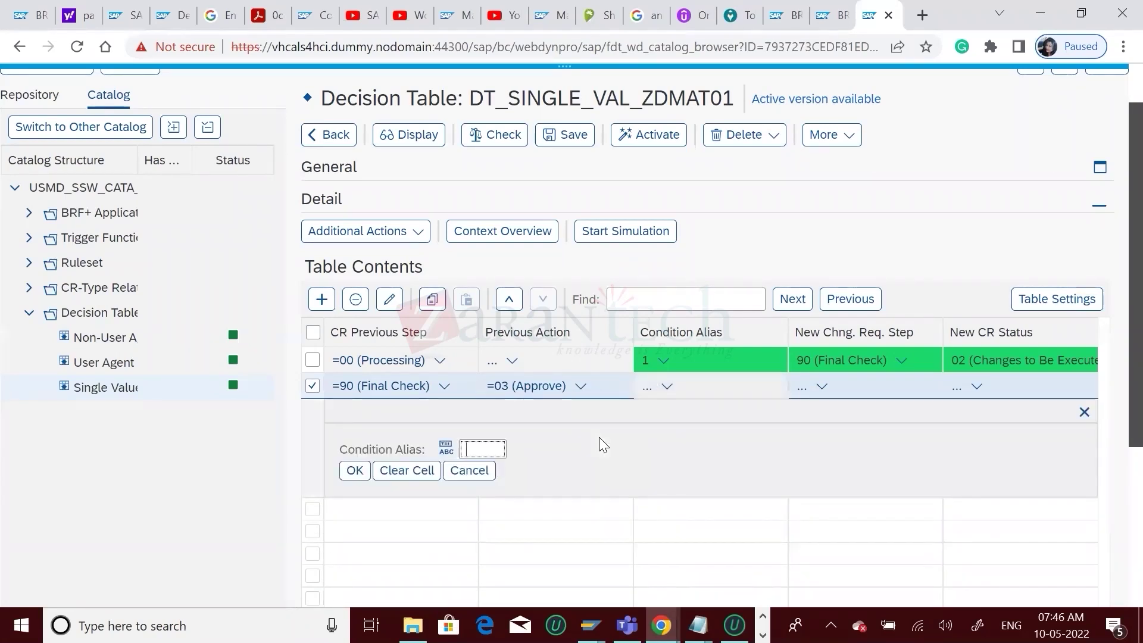
pyautogui.write('2')
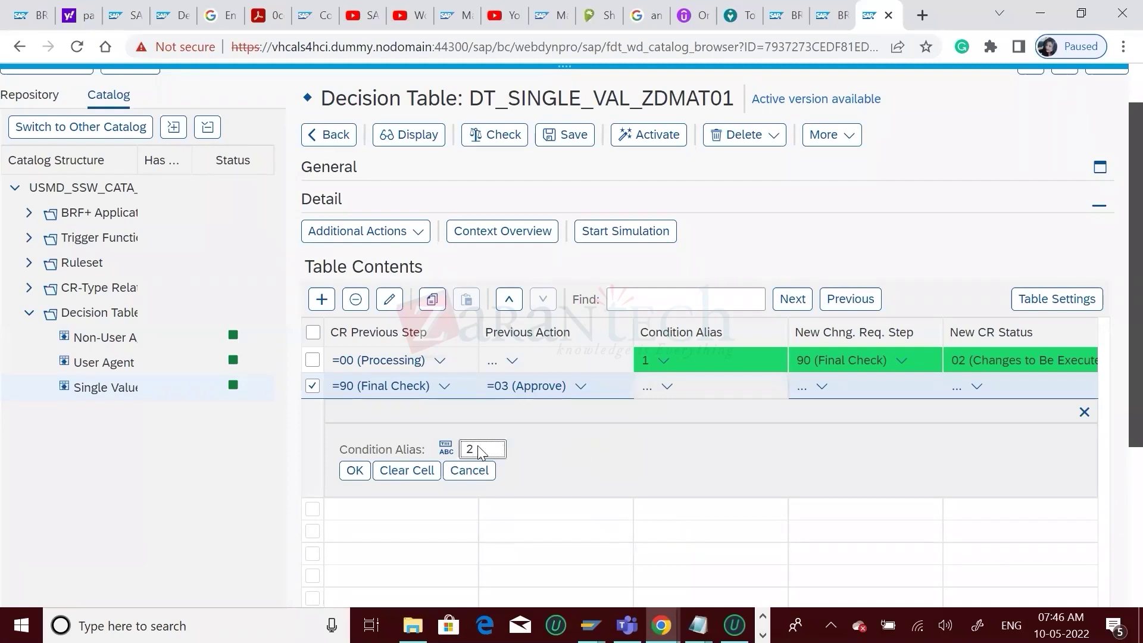
pyautogui.click(355, 471)
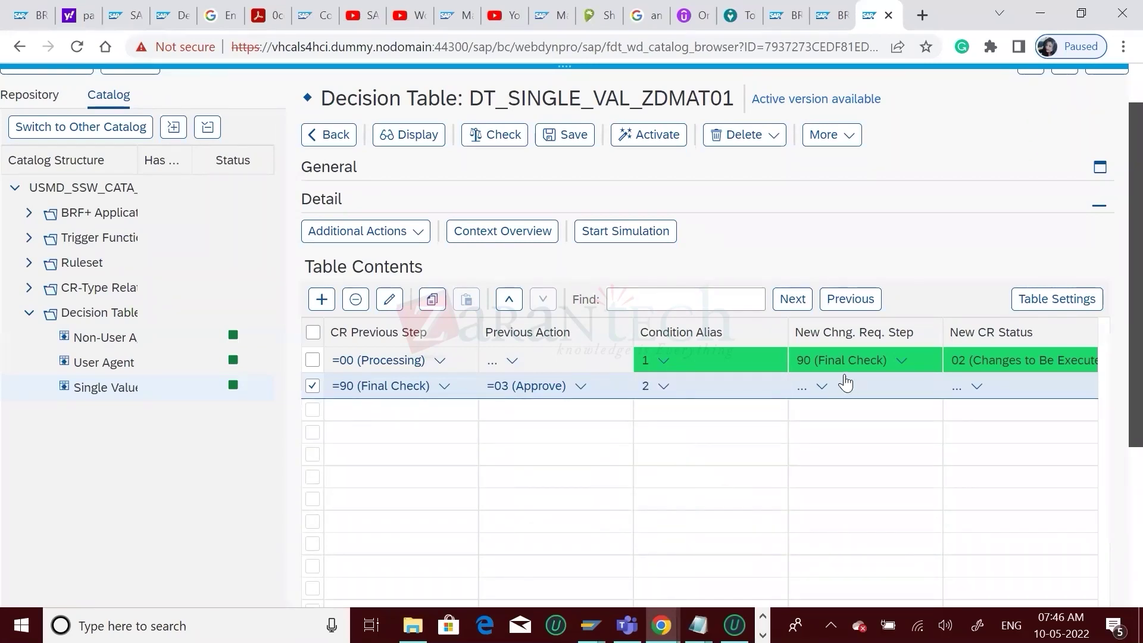
# - Set the New Chng. Req. Step of the 90 (Final Check) row to 91 (Activation)
pyautogui.click(824, 387)
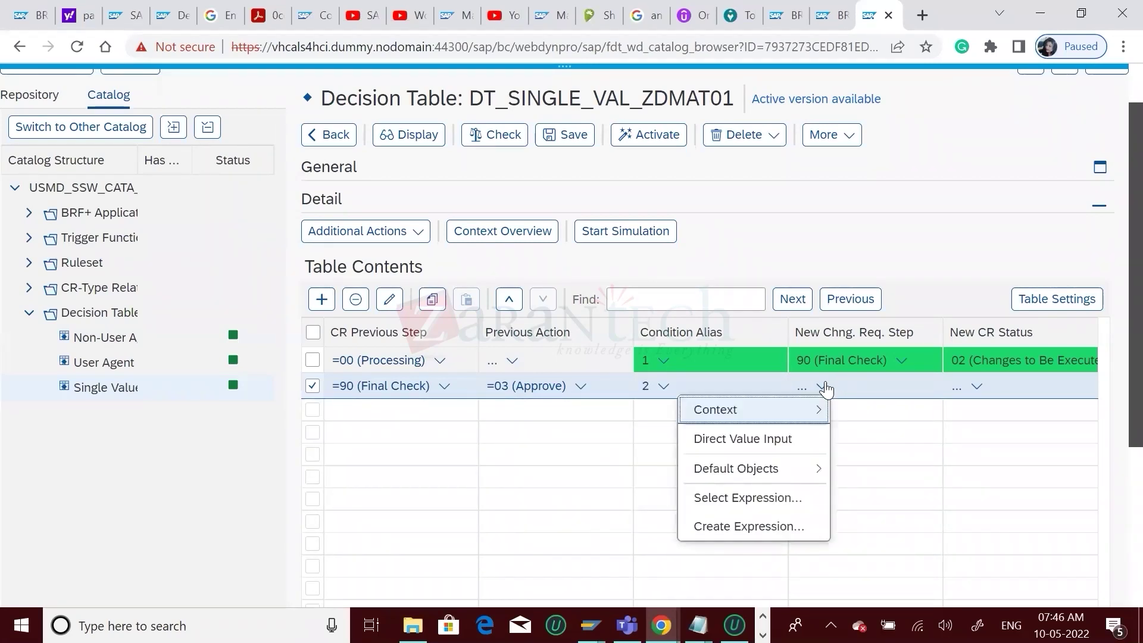
pyautogui.click(731, 439)
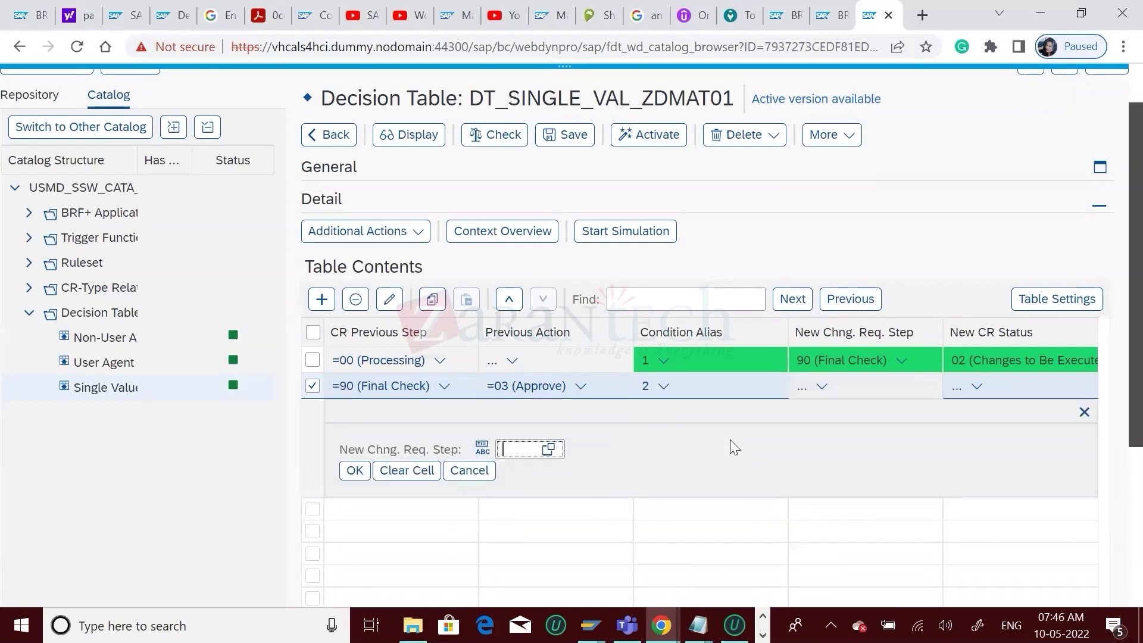
pyautogui.click(549, 451)
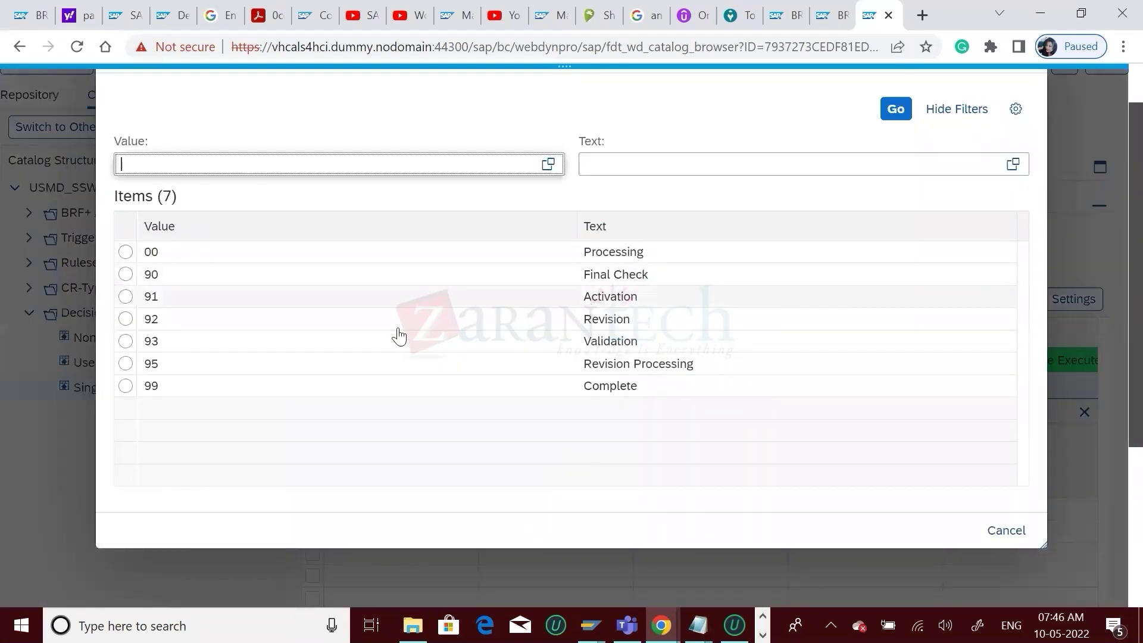
pyautogui.click(125, 297)
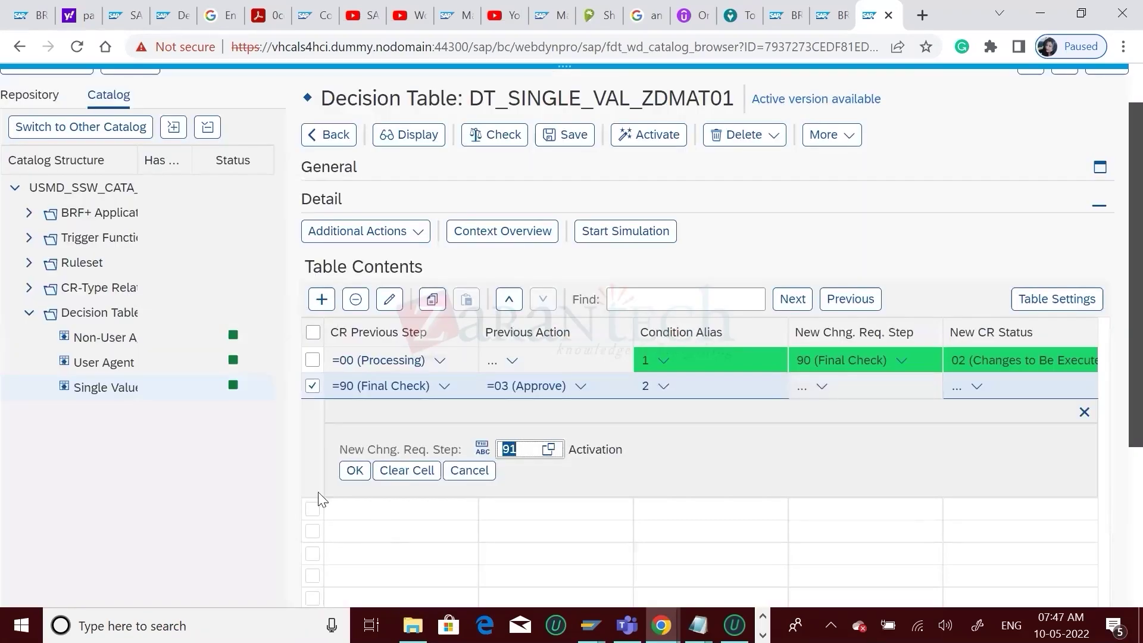
pyautogui.click(356, 470)
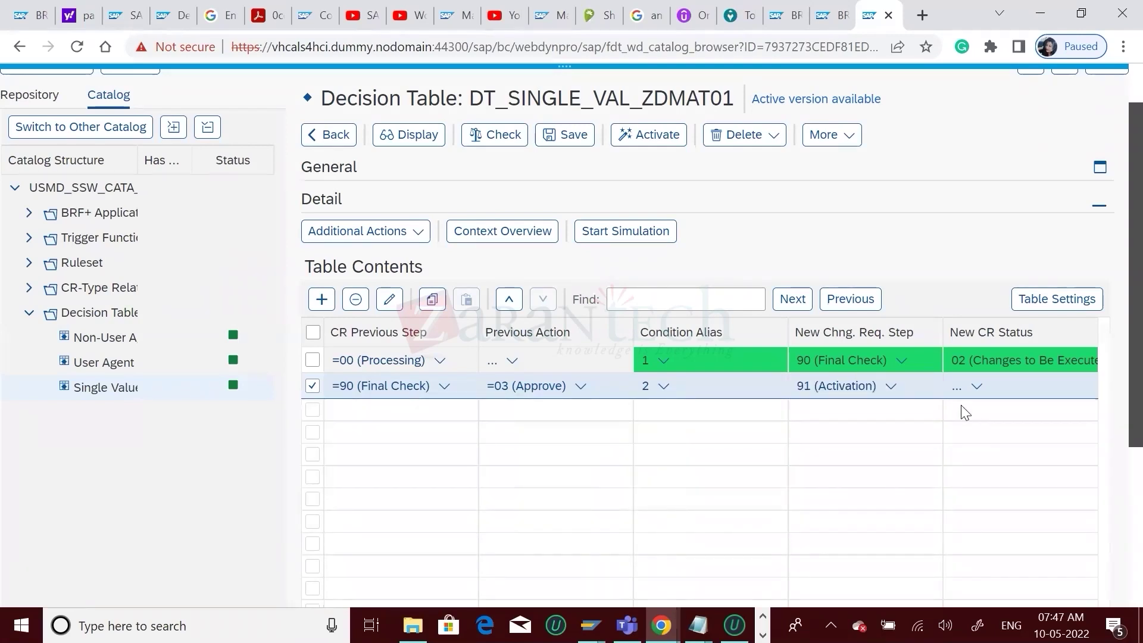
# - Set the New CR Status of the 90 (Final Check) row to 02 and deselect the row
pyautogui.click(978, 388)
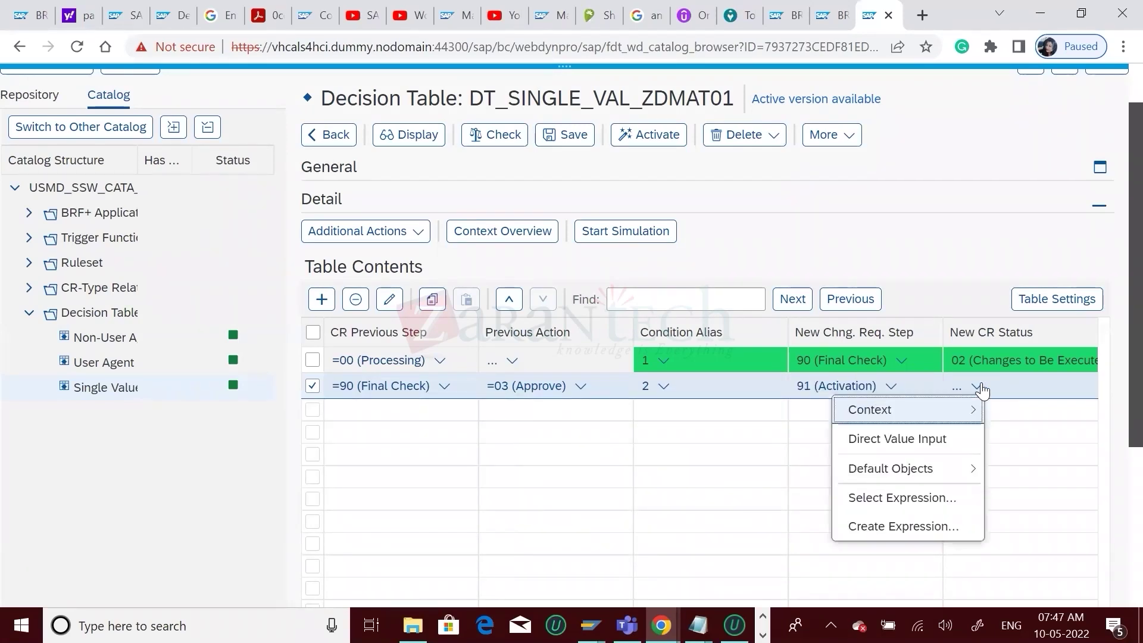
pyautogui.click(883, 436)
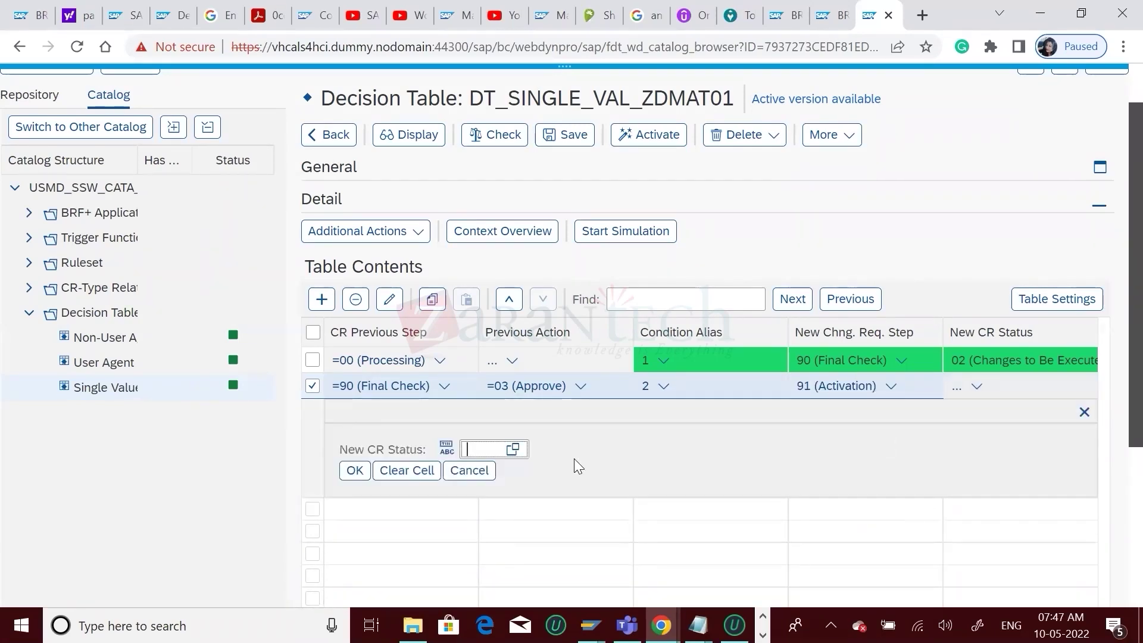
pyautogui.write('02')
pyautogui.click(355, 470)
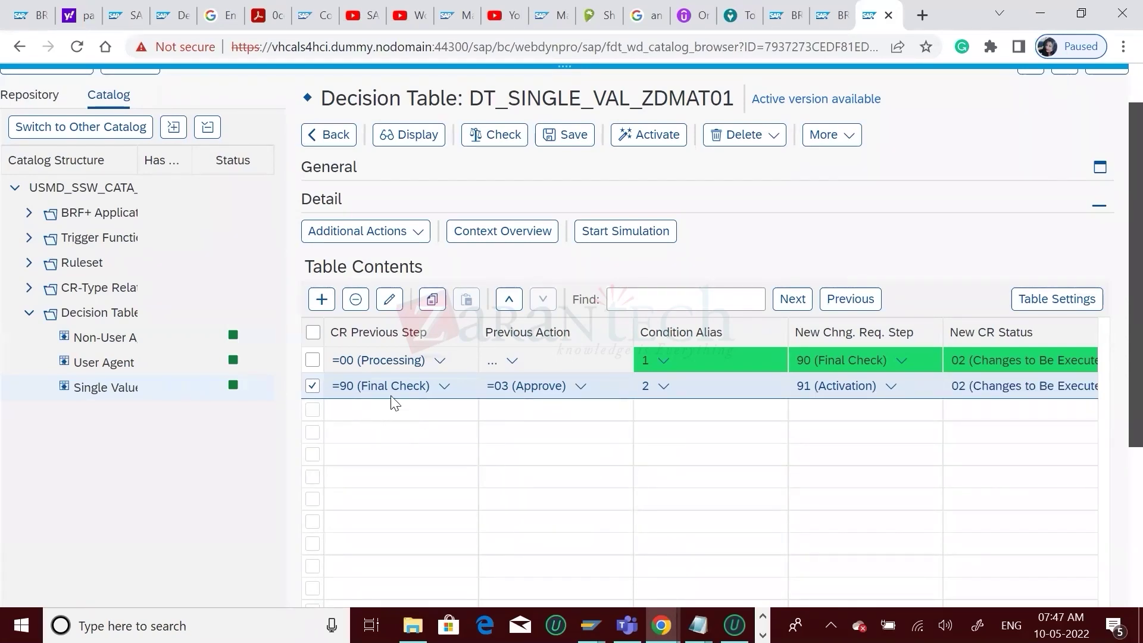
pyautogui.click(312, 387)
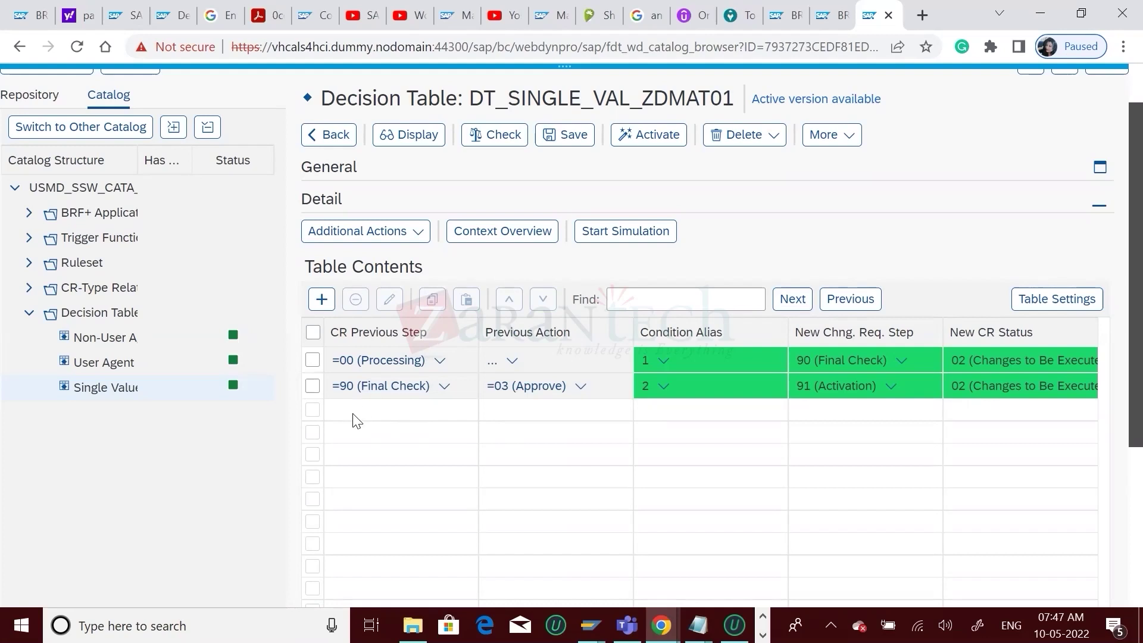
# - Add a third row to the decision table with CR Previous Step equal to 04
pyautogui.click(322, 299)
pyautogui.click(356, 413)
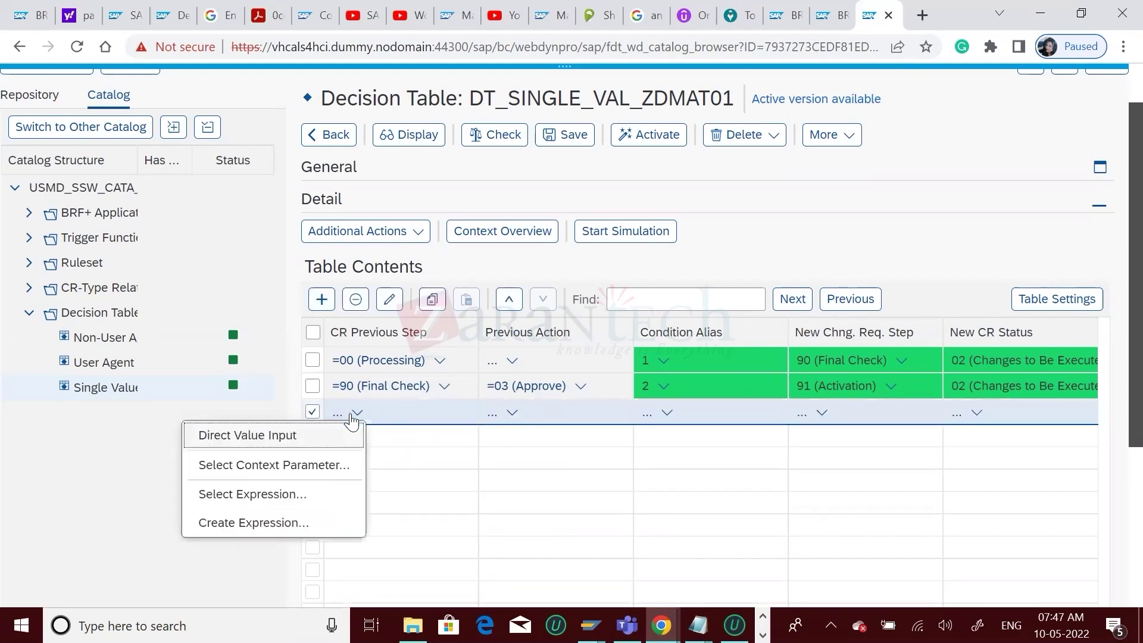
pyautogui.click(254, 440)
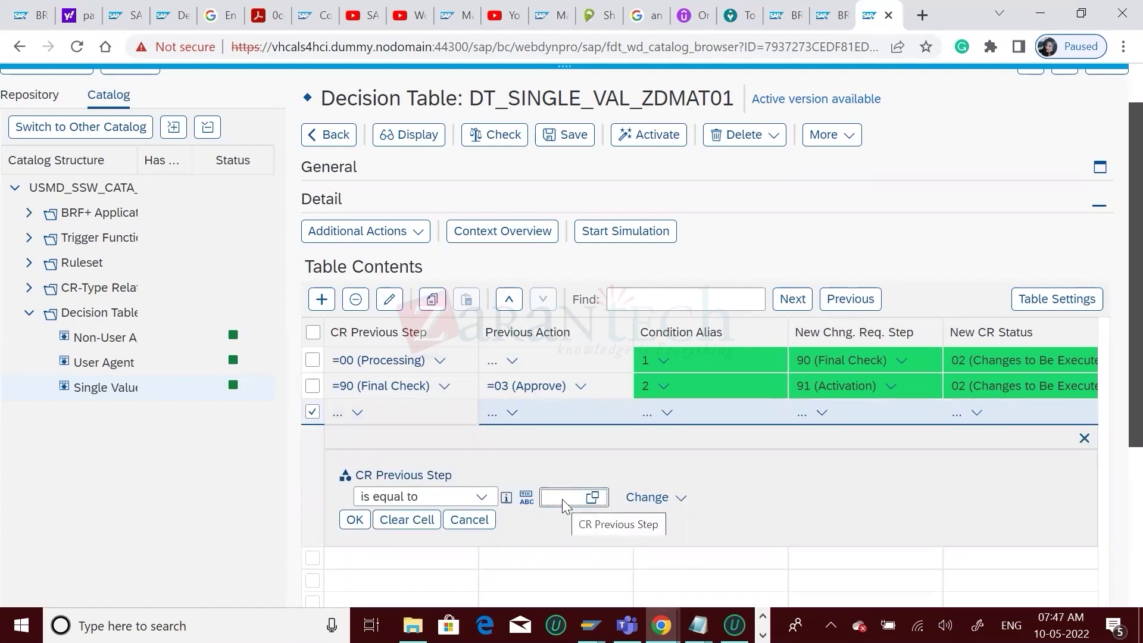
pyautogui.write('0')
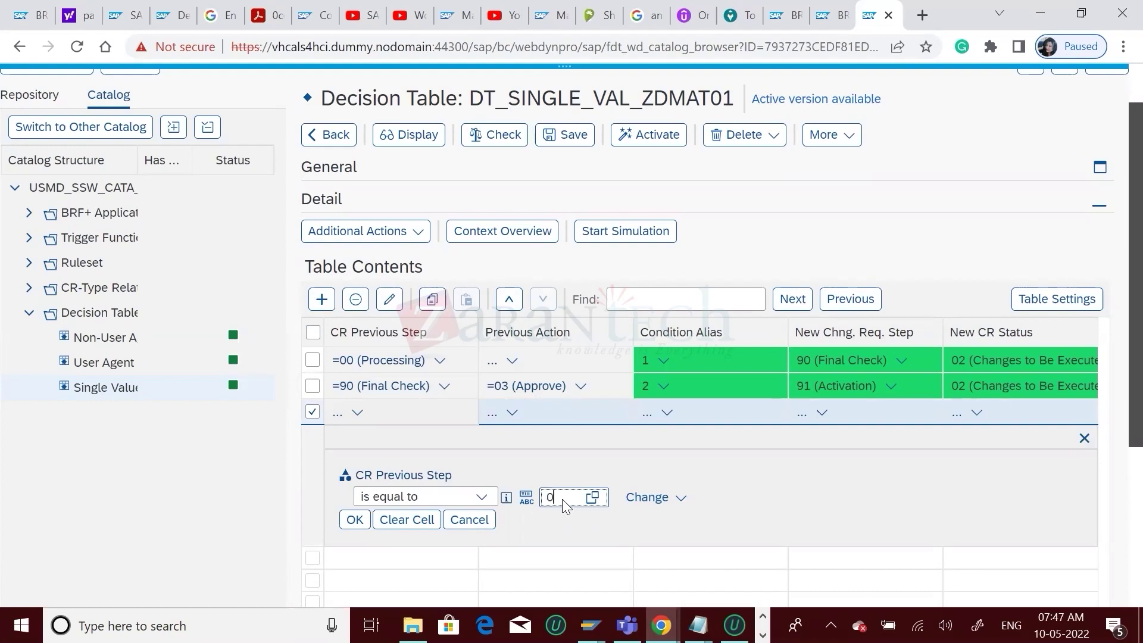
pyautogui.write('4')
pyautogui.click(352, 521)
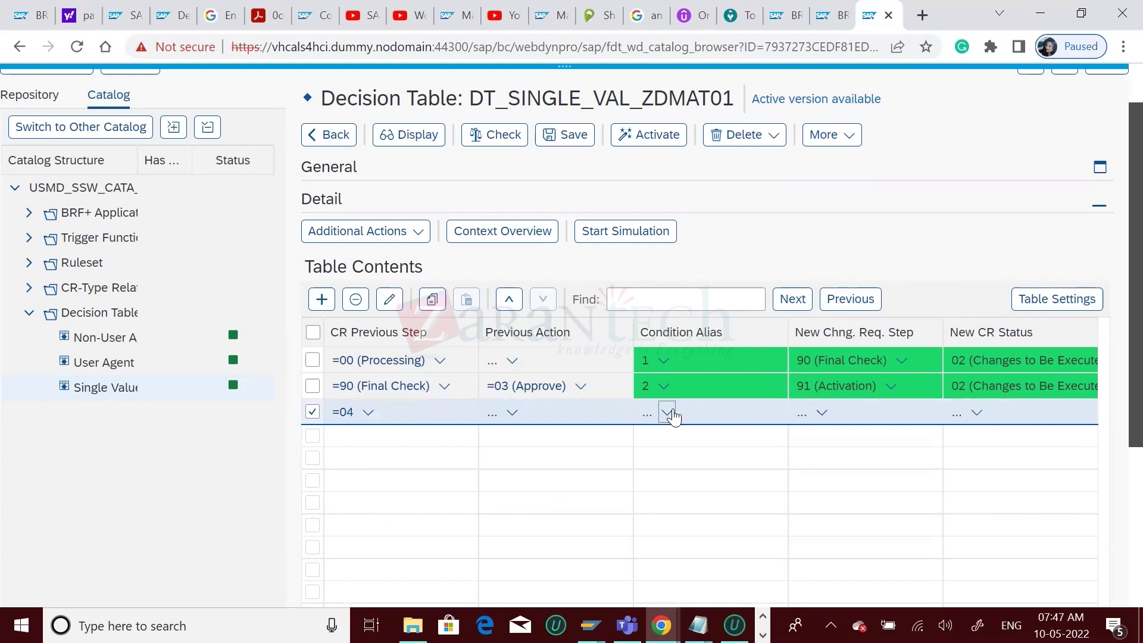
# - Set the third row's Condition Alias to 3 as a direct value
pyautogui.click(667, 413)
pyautogui.click(587, 465)
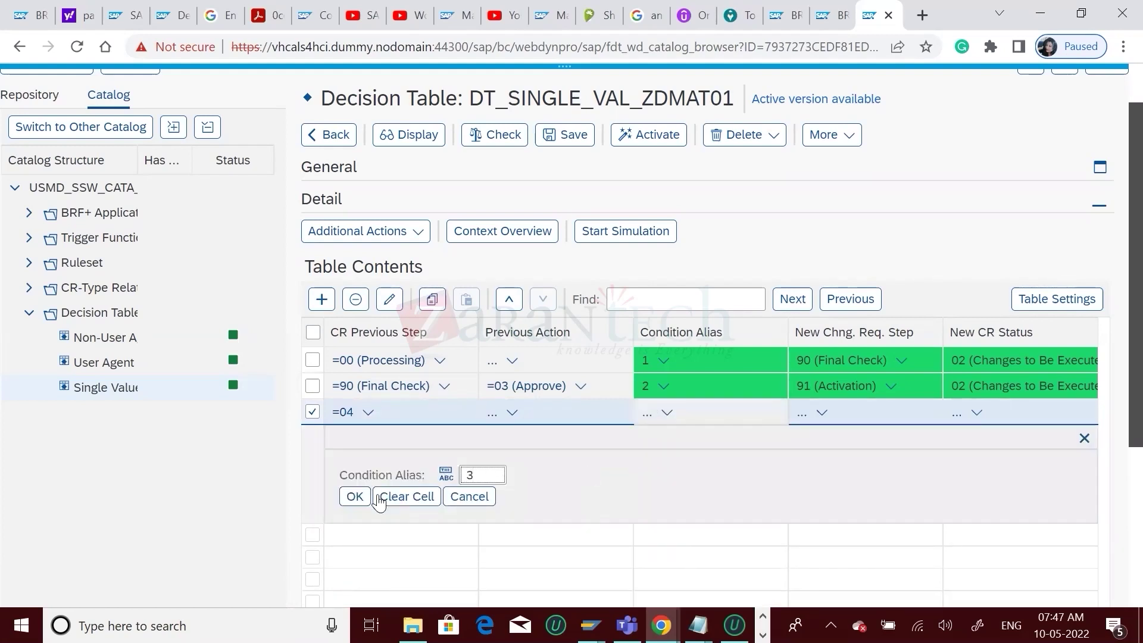
pyautogui.click(354, 496)
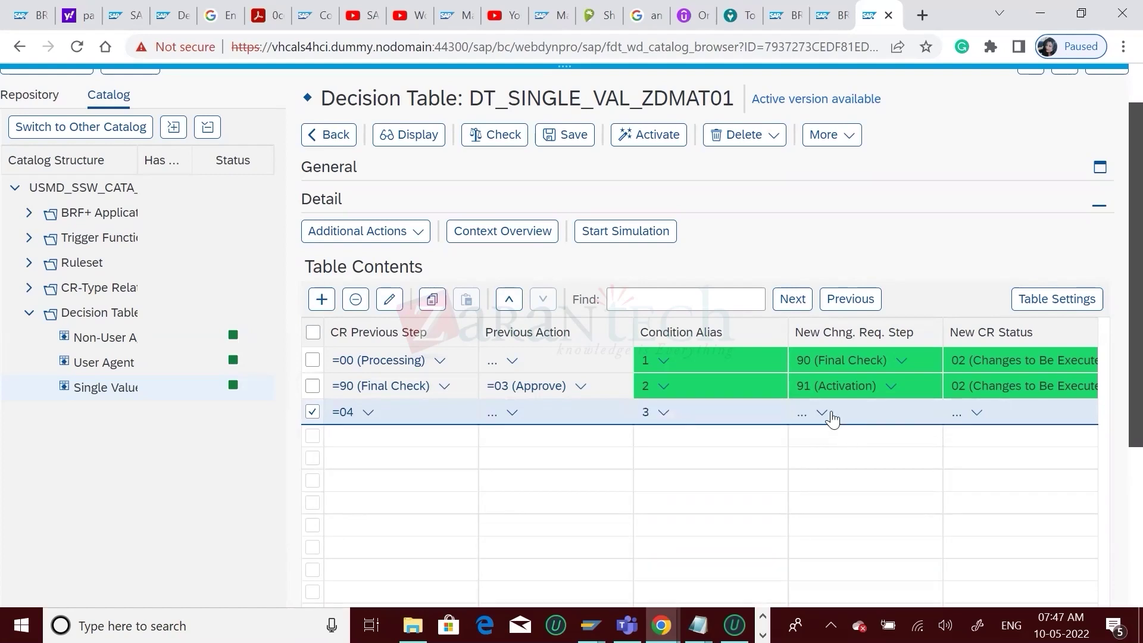
# - Set the third row's New Chng. Req. Step to 92 (Revision)
pyautogui.click(822, 413)
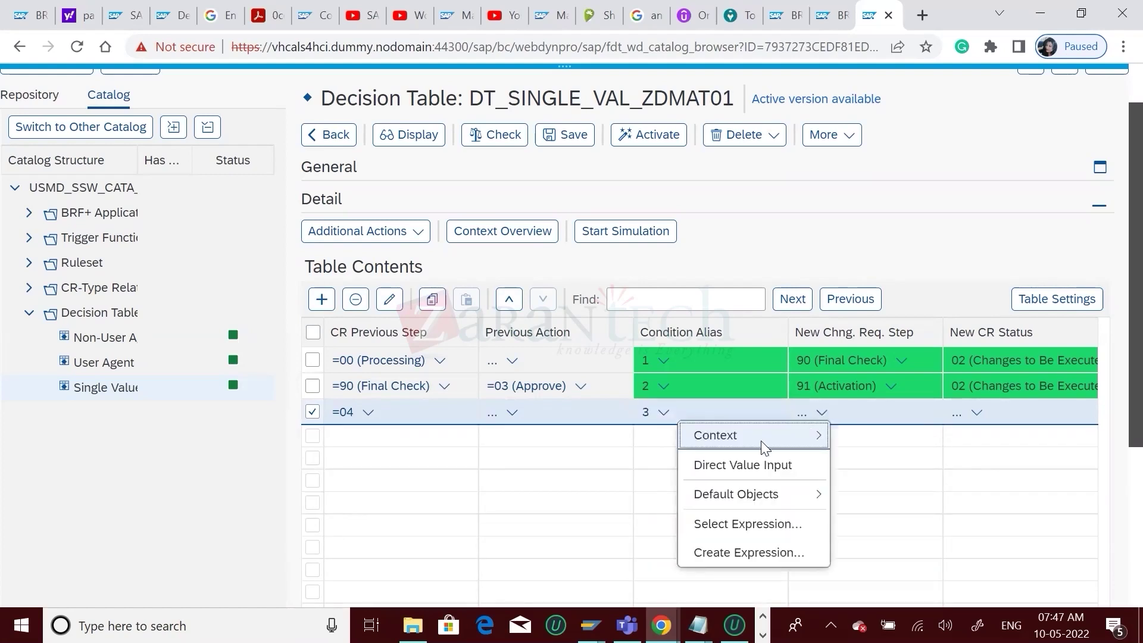
pyautogui.click(740, 469)
pyautogui.click(541, 478)
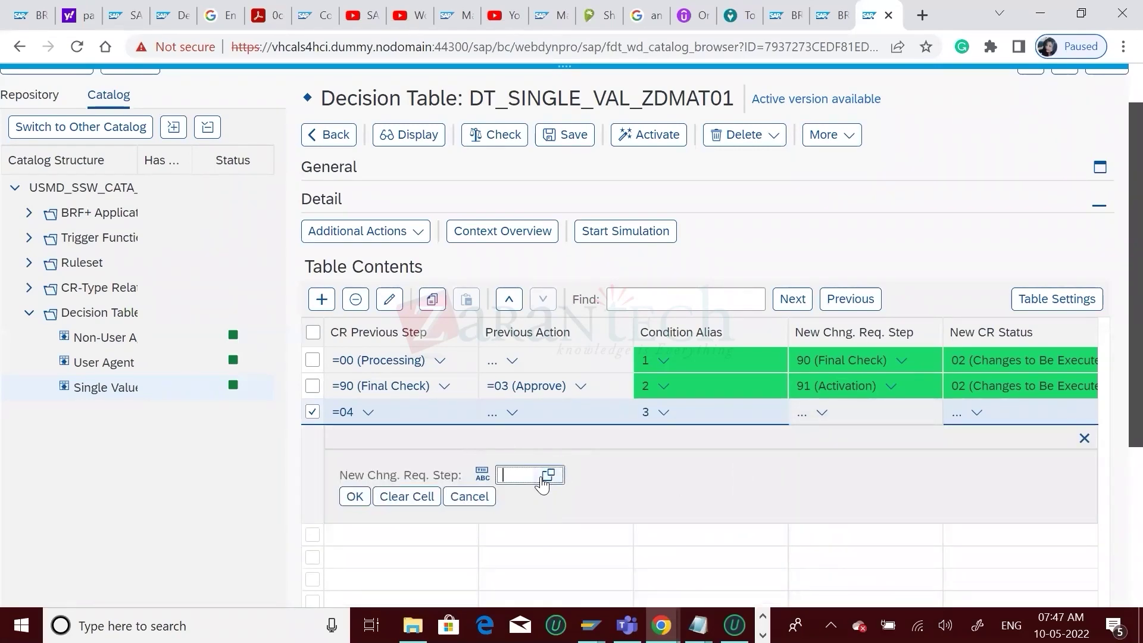
pyautogui.click(545, 476)
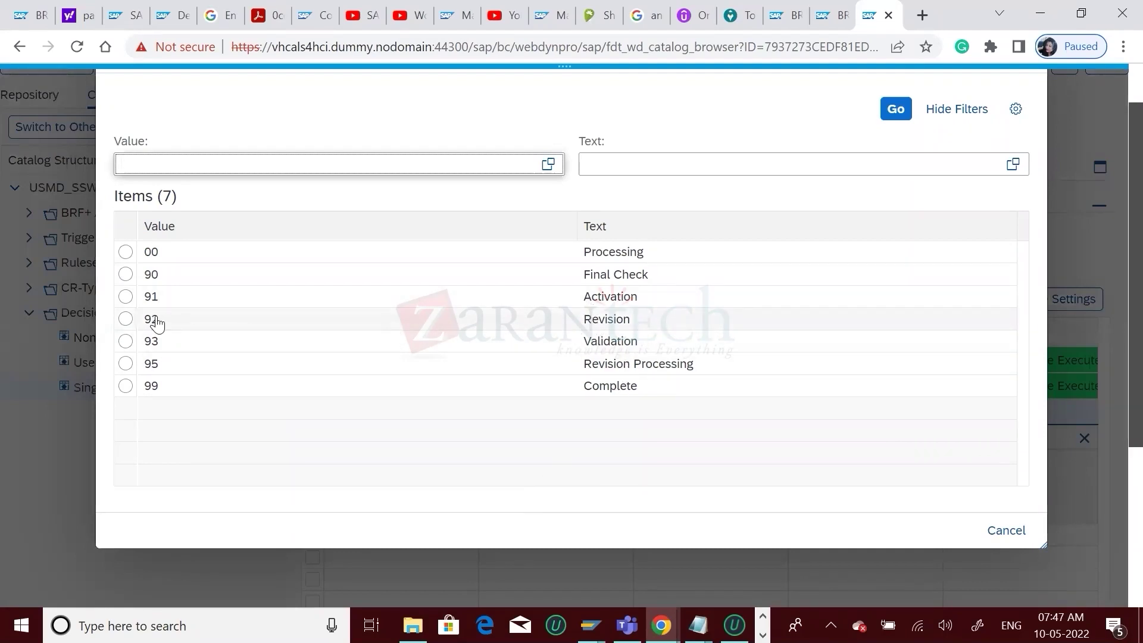
pyautogui.click(124, 321)
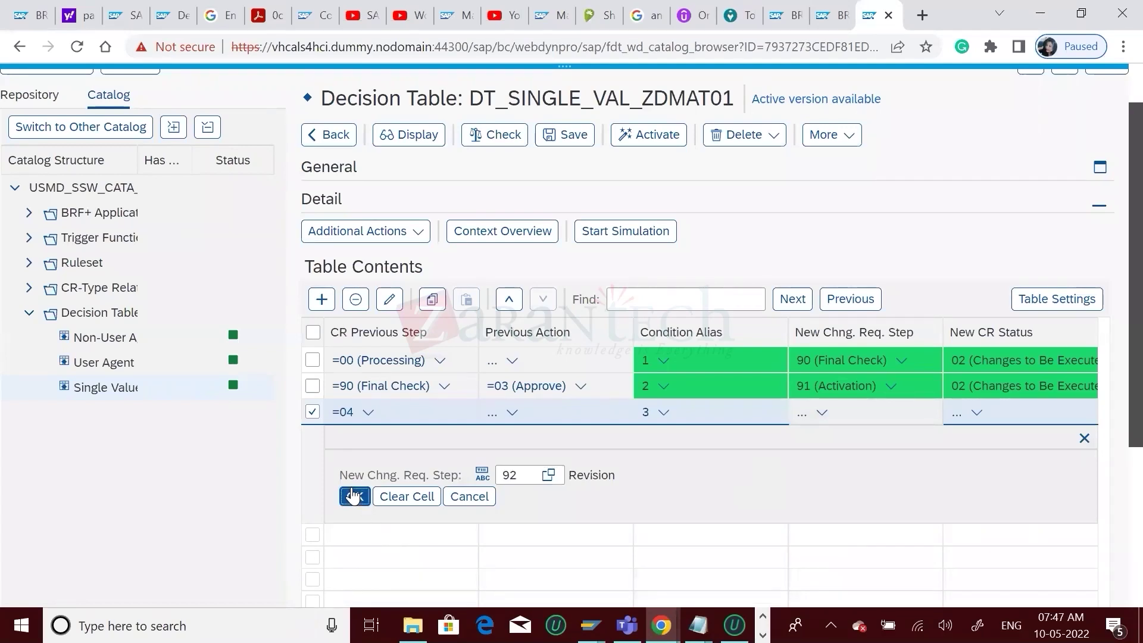
pyautogui.click(354, 496)
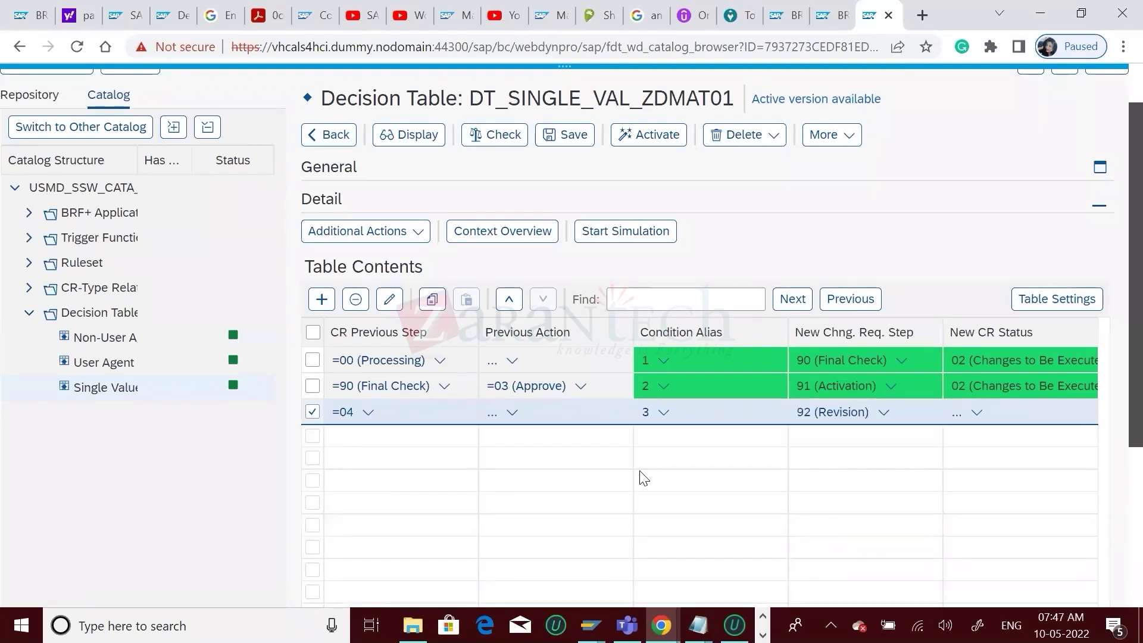
# - Set the third row's New CR Status to 02 and save the Single Value decision table
pyautogui.click(979, 417)
pyautogui.click(895, 466)
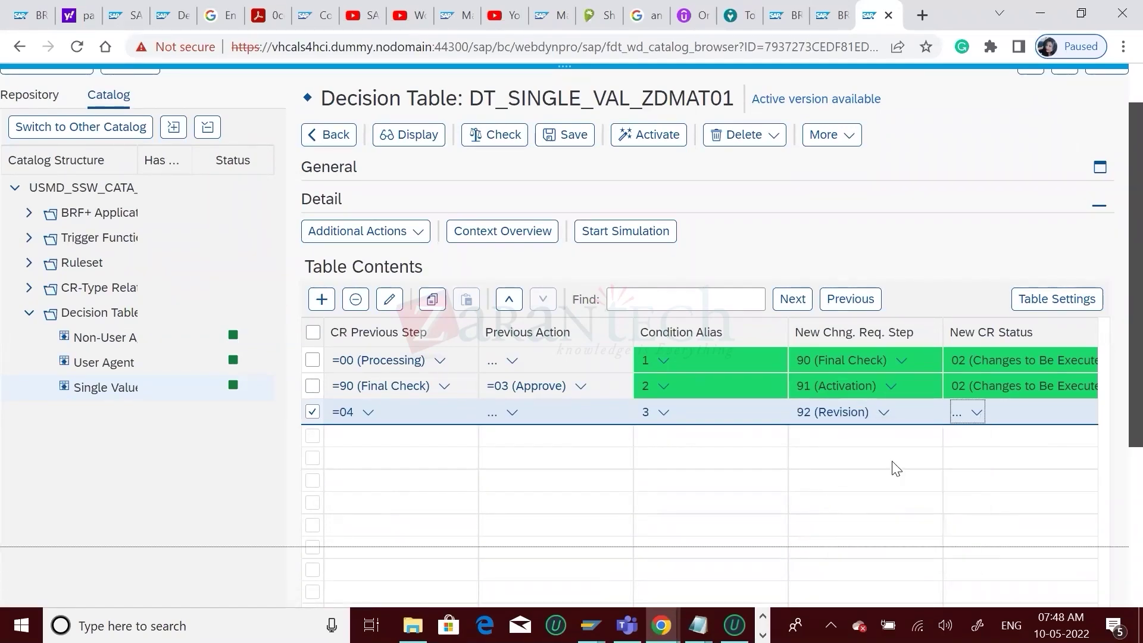
pyautogui.click(471, 476)
pyautogui.write('0')
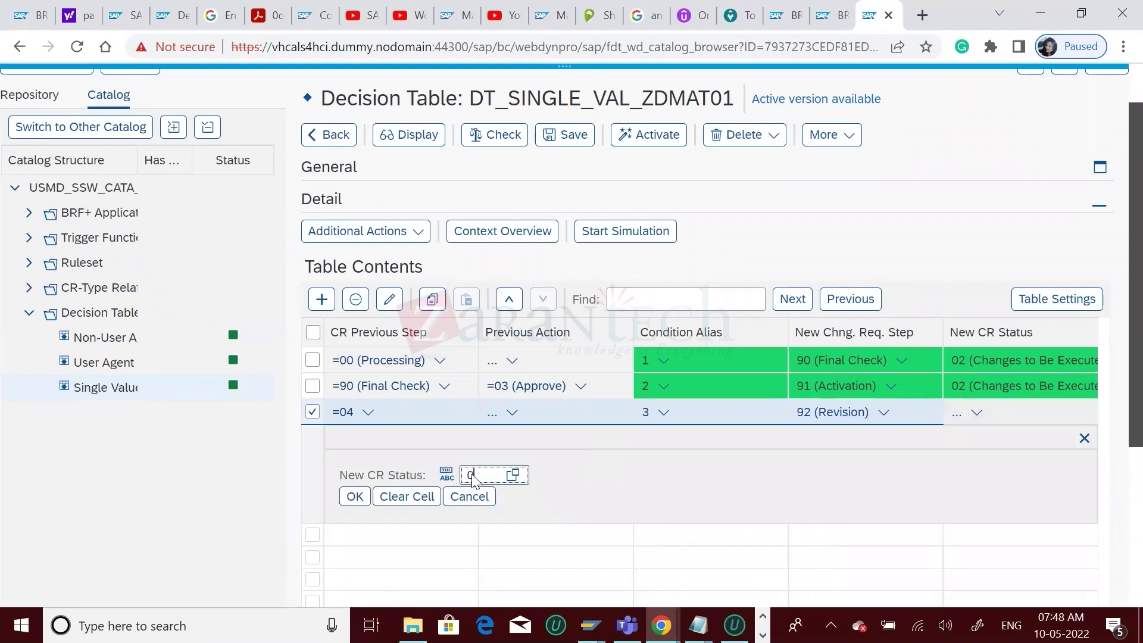
pyautogui.write('2')
pyautogui.click(357, 498)
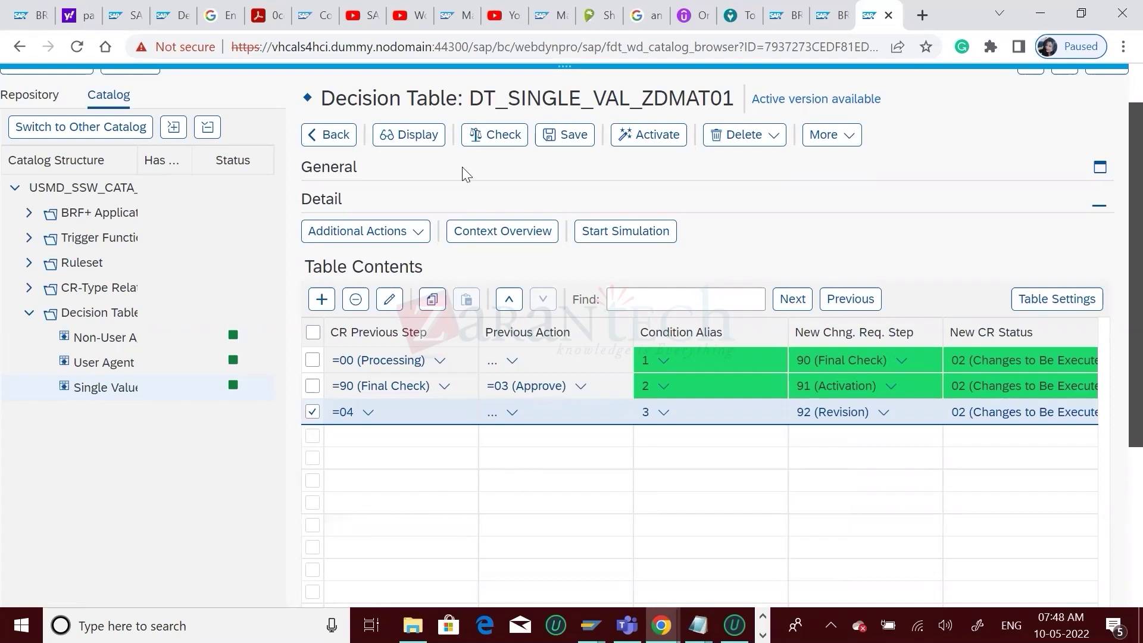
pyautogui.click(560, 134)
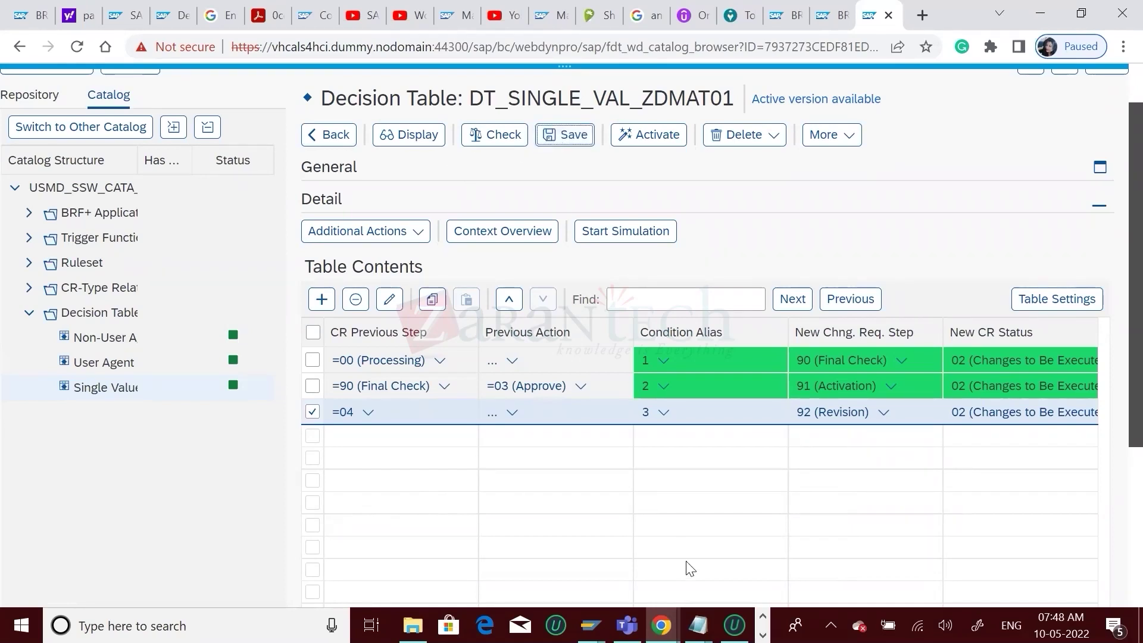
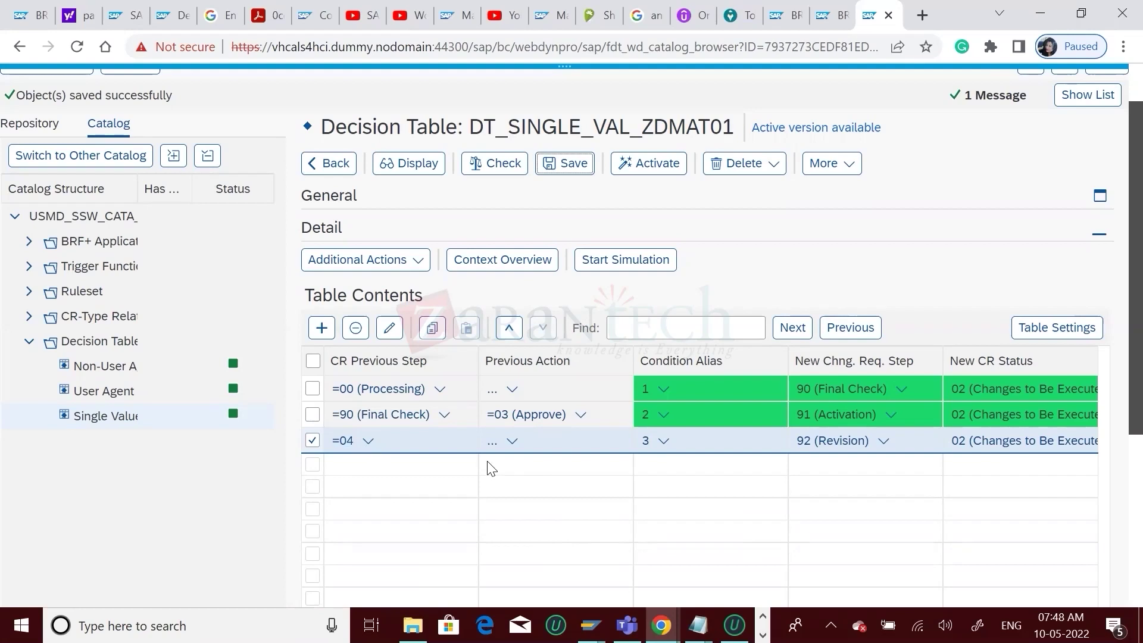
# - Set the third row's Previous Action to equal 04 (Reject)
pyautogui.click(513, 443)
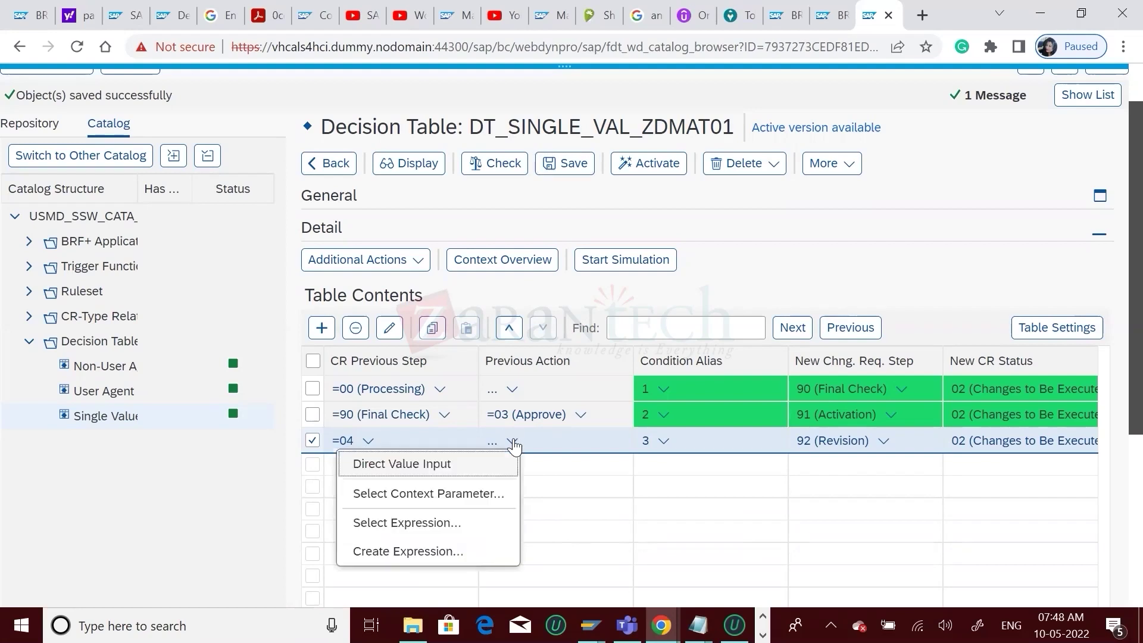
pyautogui.click(402, 466)
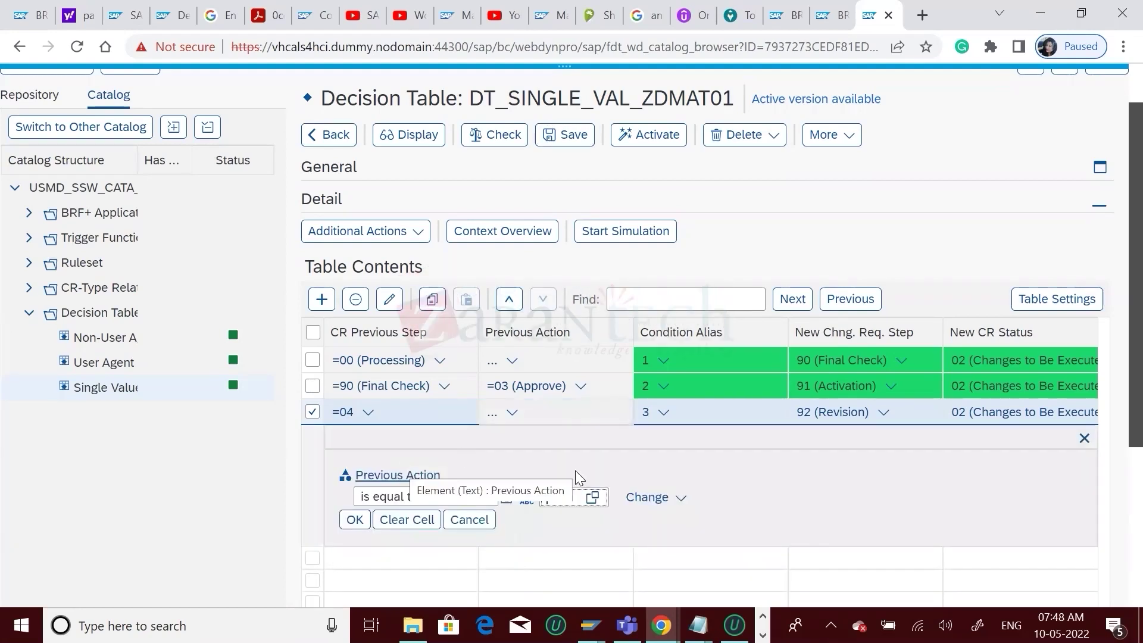
pyautogui.click(566, 497)
pyautogui.write('04')
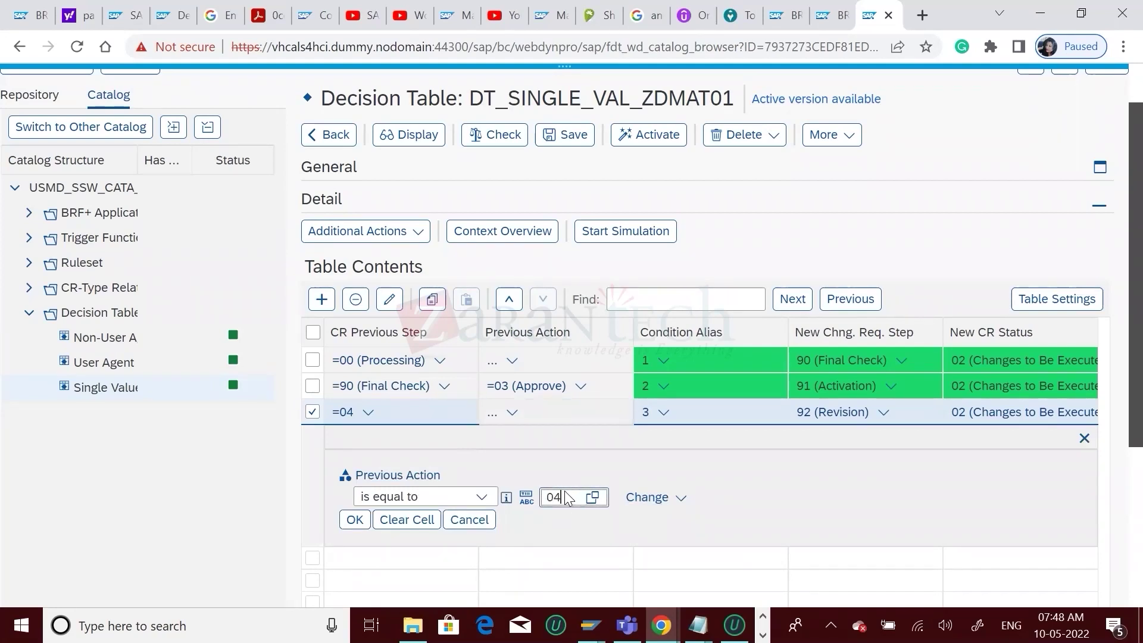
pyautogui.click(356, 522)
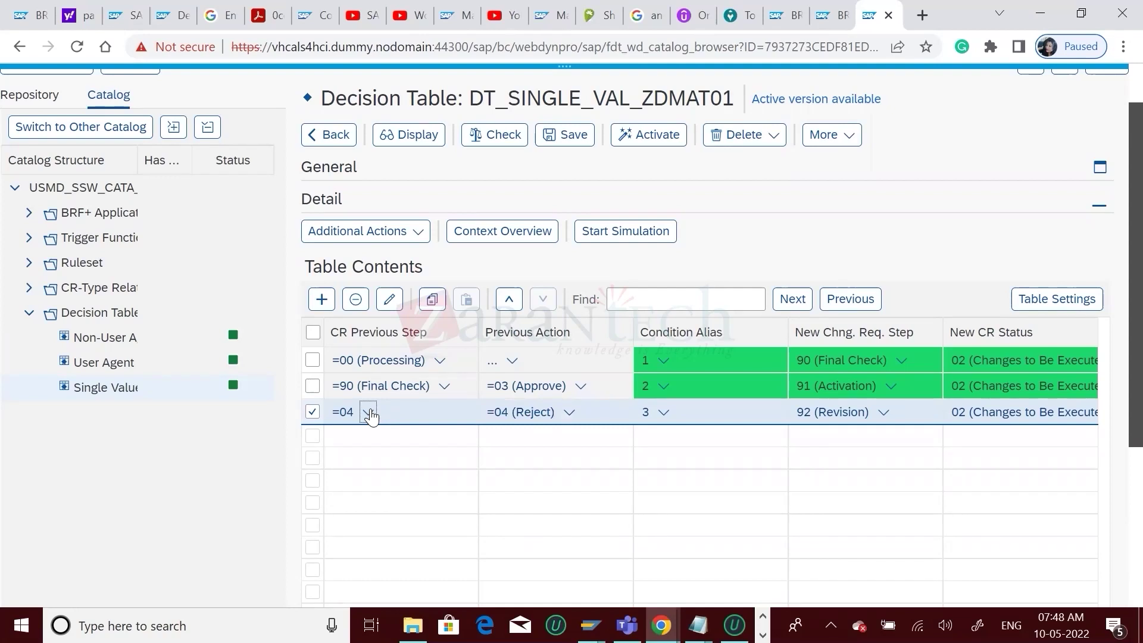
# - Set the third row's CR Previous Step to equal 90 (Final Check)
pyautogui.click(368, 413)
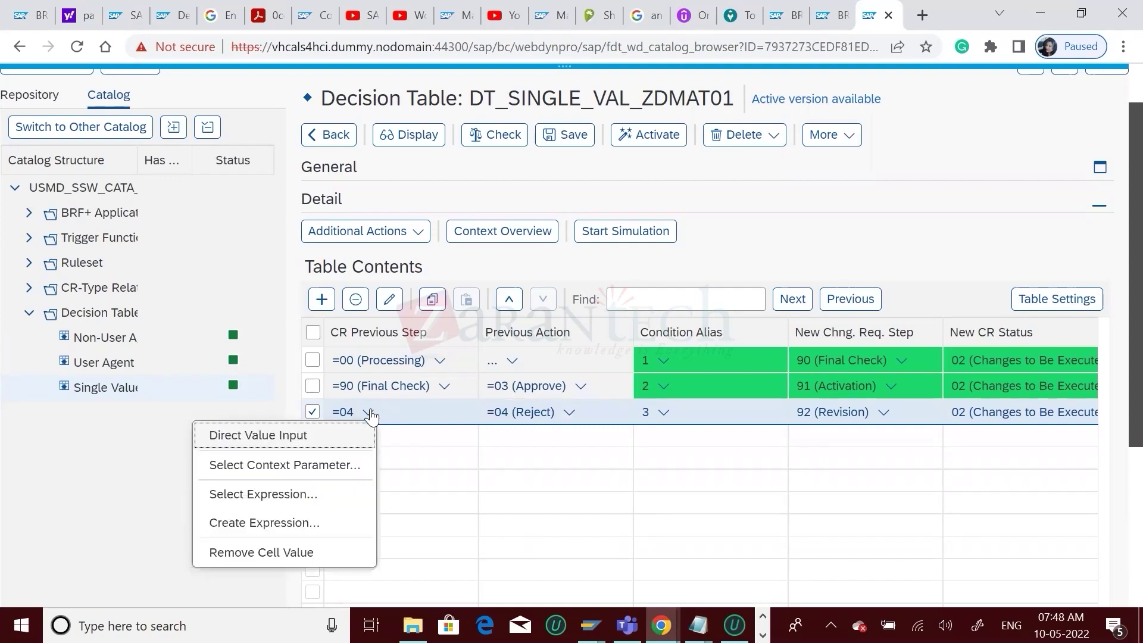
pyautogui.click(282, 440)
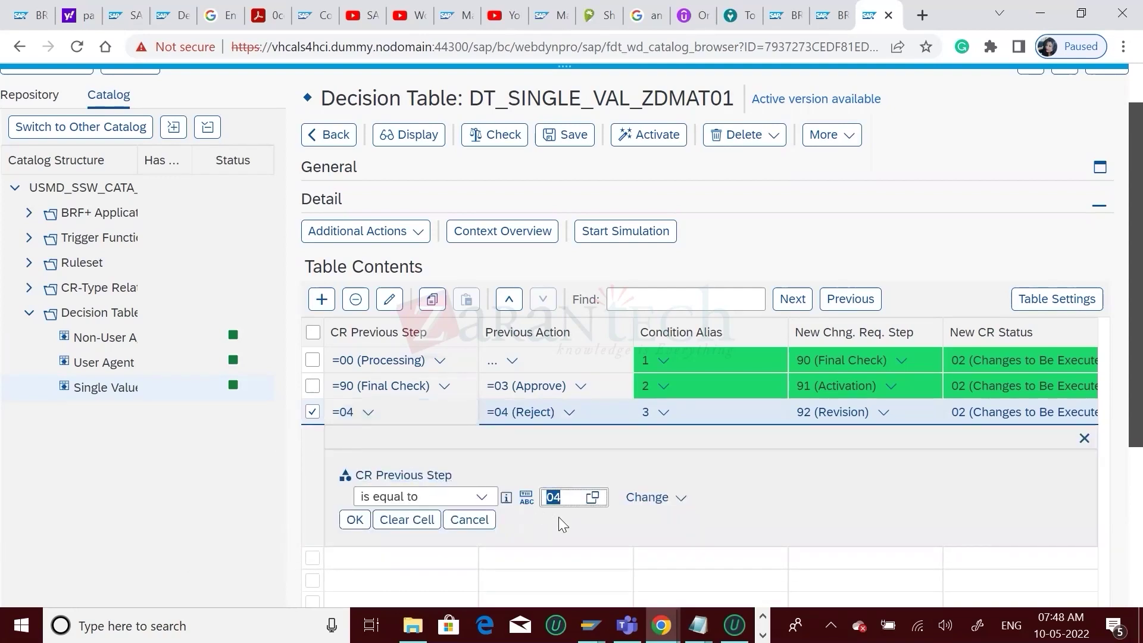
pyautogui.click(354, 519)
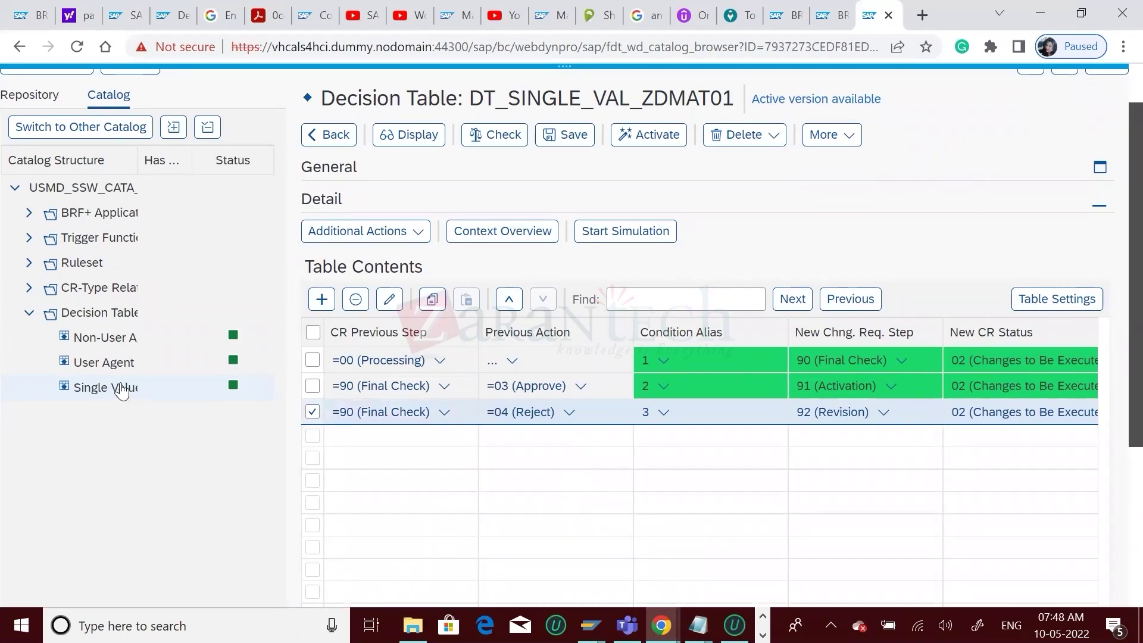
# - Save and activate the Single Value decision table DT_SINGLE_VAL_ZDMAT01
pyautogui.click(566, 143)
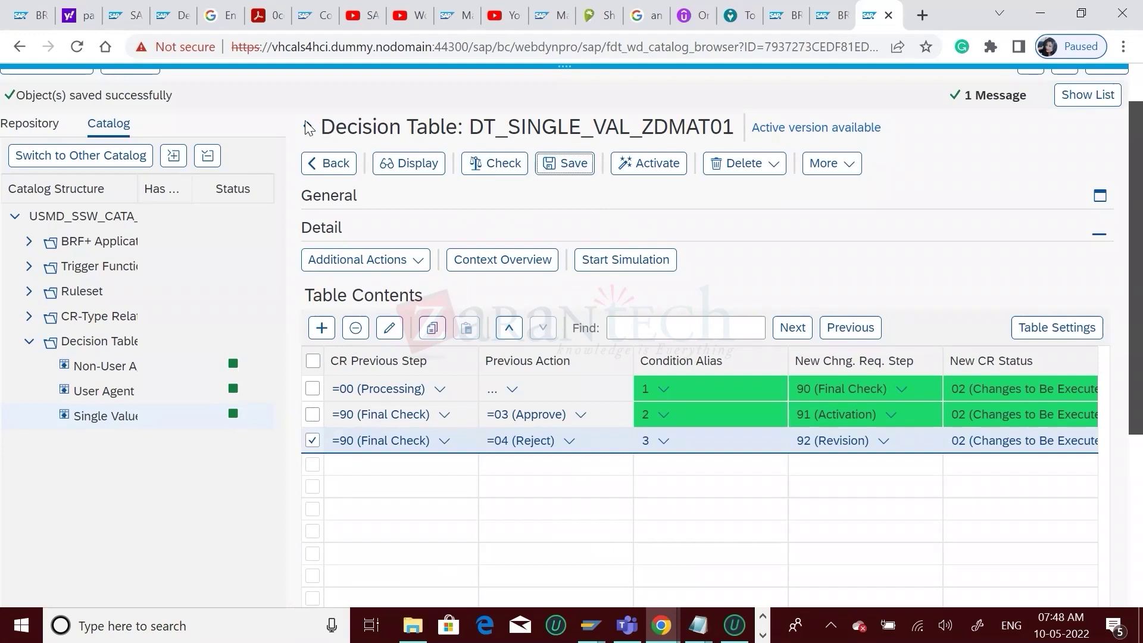
pyautogui.click(647, 164)
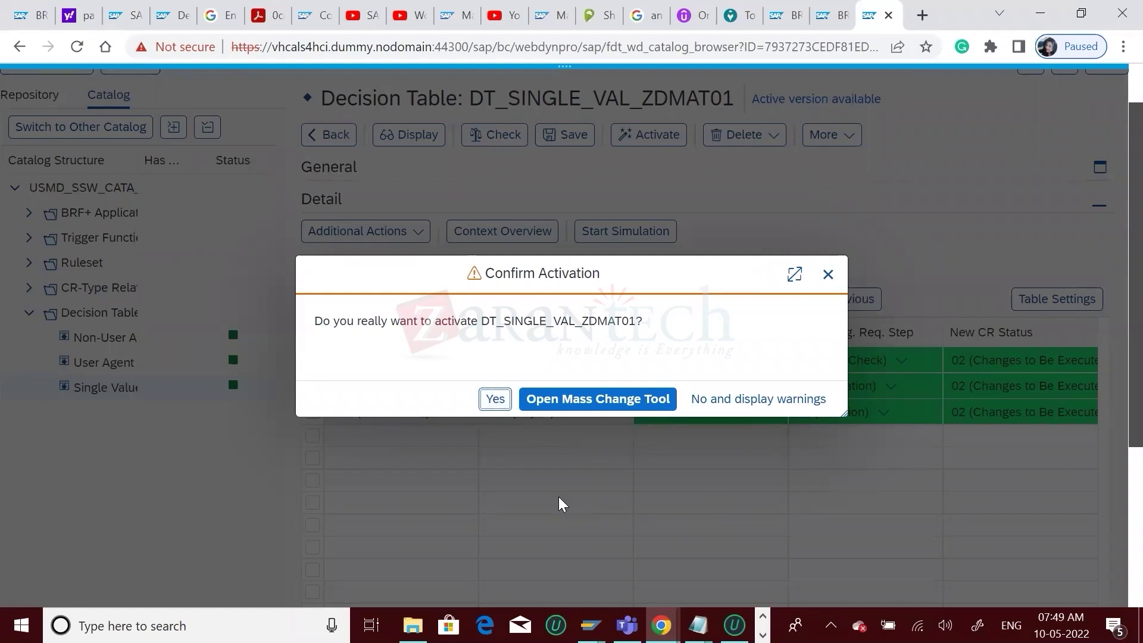
pyautogui.press('Return')
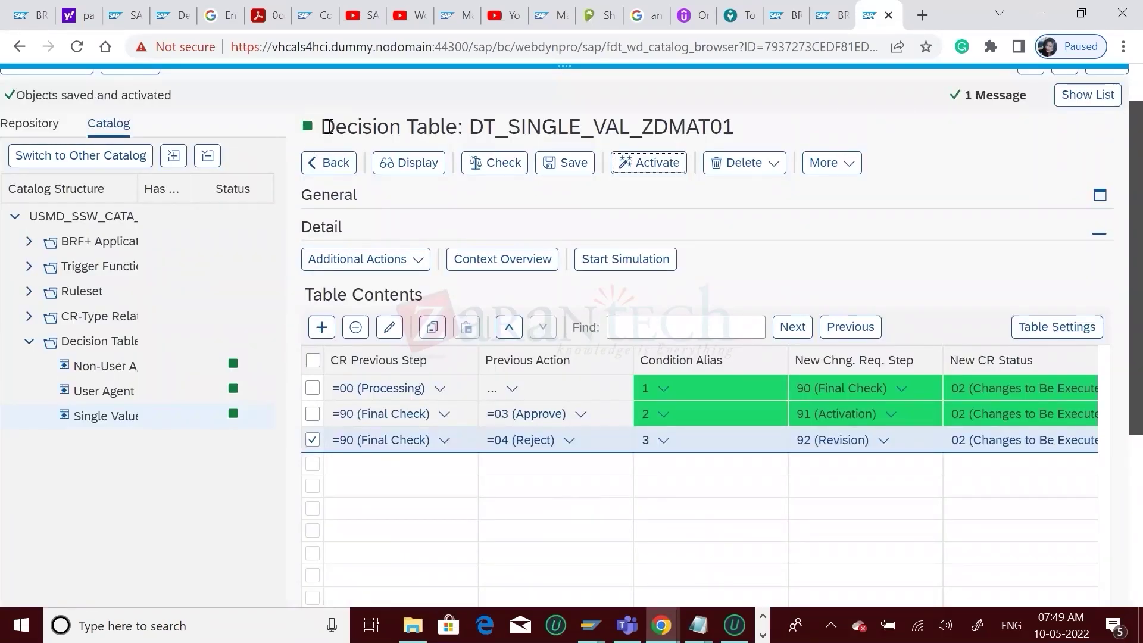
# - Open the User Agent decision table DT_USER_AGT_GRP_ZDMAT01 for editing and insert a new row
pyautogui.click(95, 394)
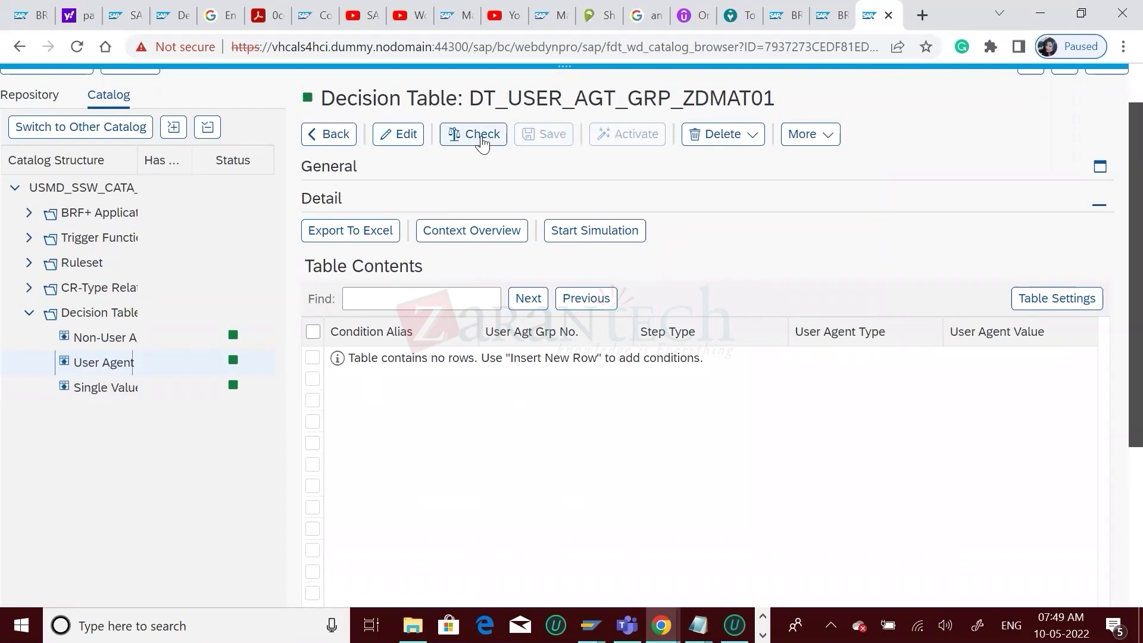
pyautogui.click(403, 134)
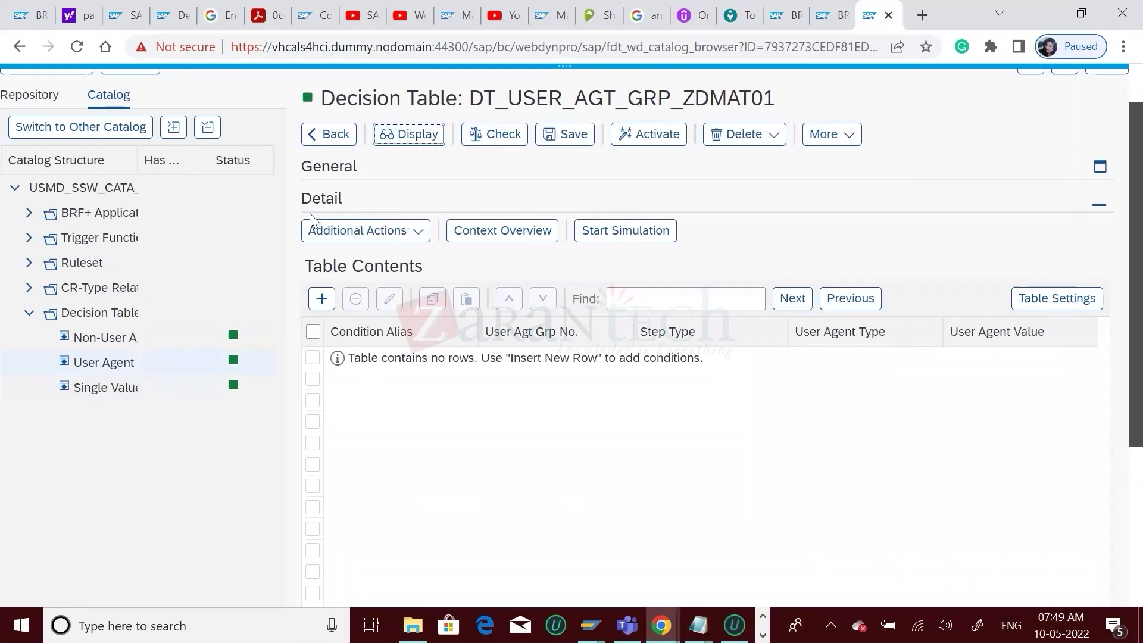
pyautogui.click(322, 299)
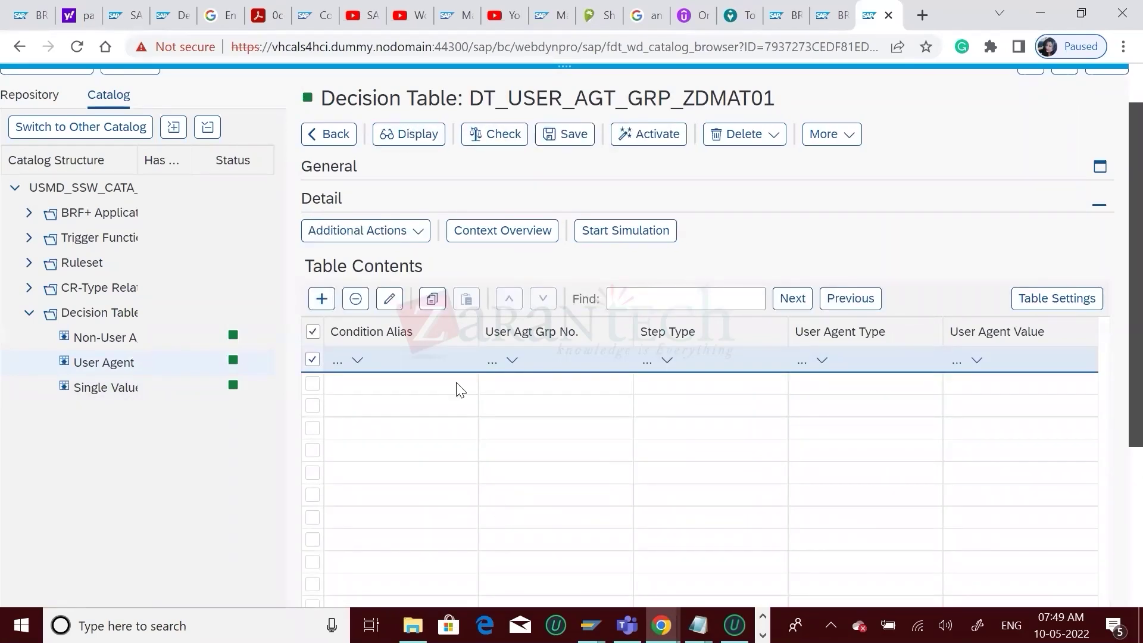
# - Set the new row's Condition Alias to equal 1 as a direct value
pyautogui.click(358, 361)
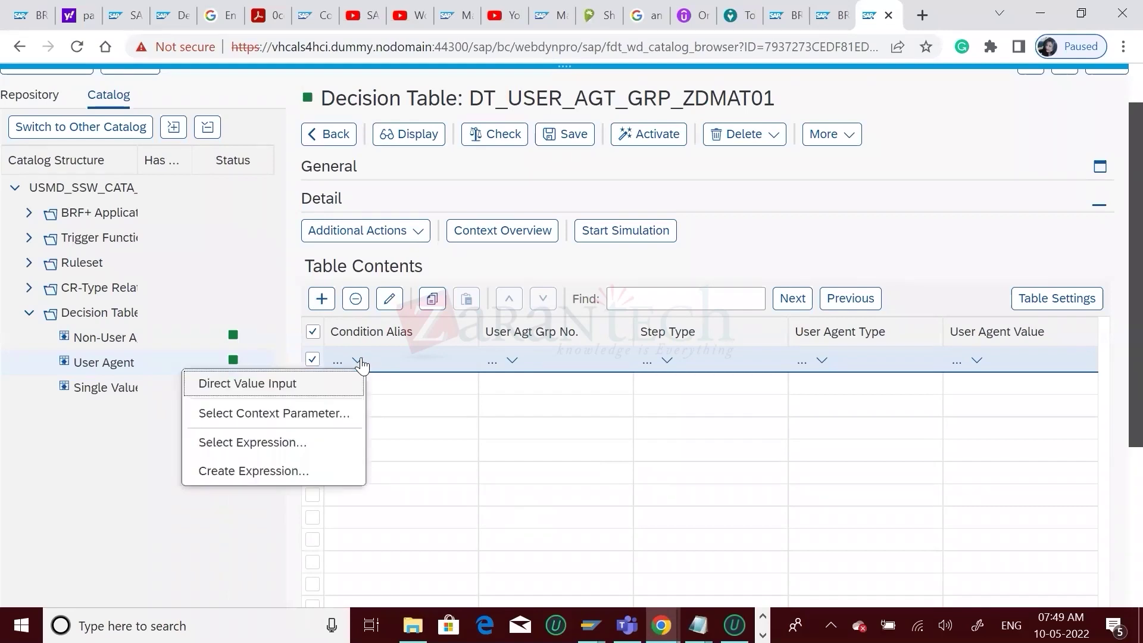
pyautogui.click(262, 386)
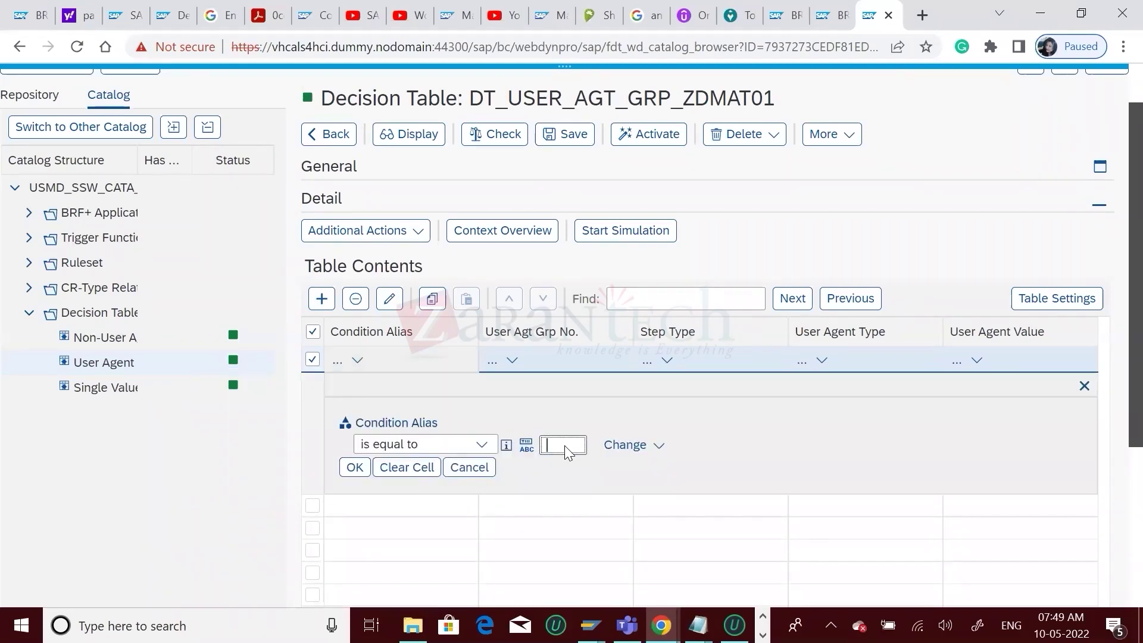
pyautogui.write('1')
pyautogui.click(354, 467)
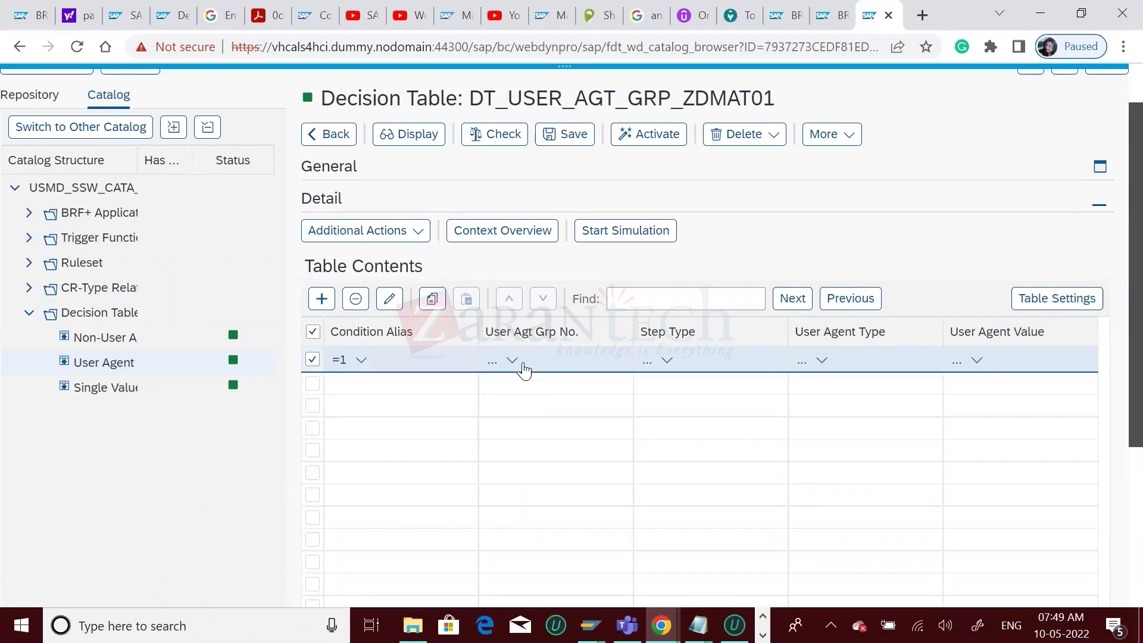
# - Set the row's User Agt Grp No. to 1 as a direct value
pyautogui.click(512, 361)
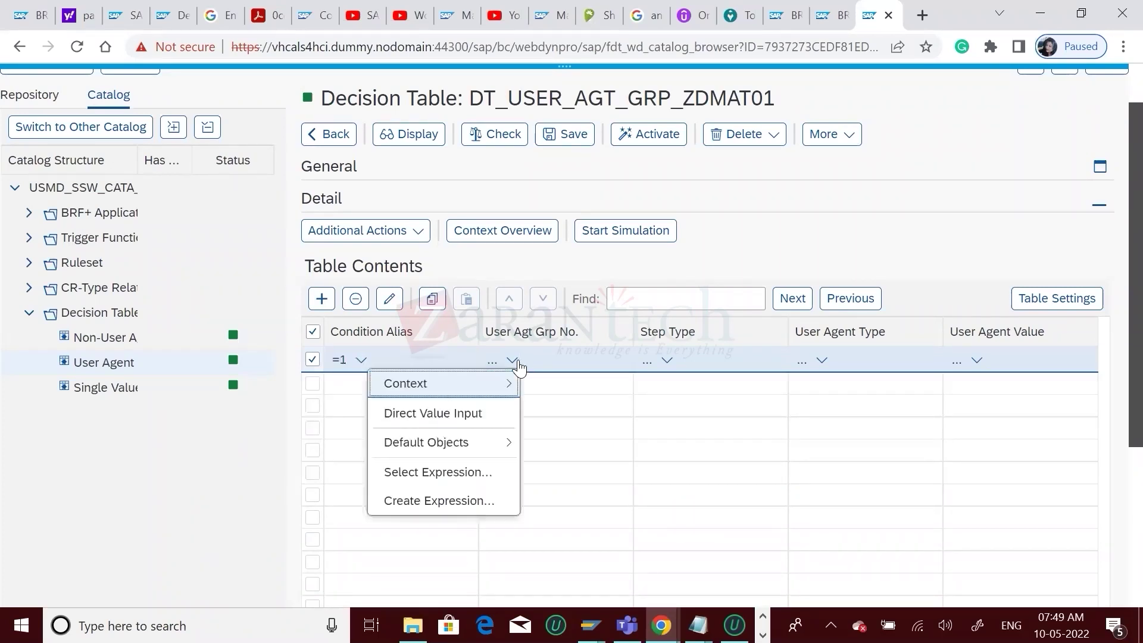
pyautogui.click(433, 413)
pyautogui.write('1')
pyautogui.click(355, 444)
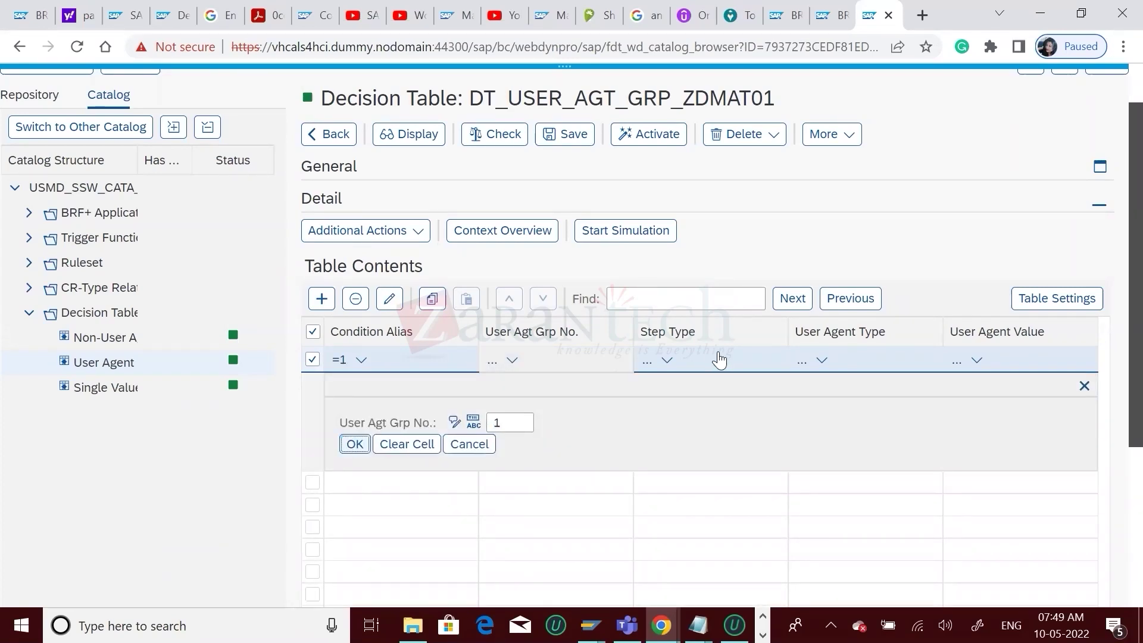
# - Set the row's Step Type to 1 (Check Change Request) as a direct value
pyautogui.click(668, 361)
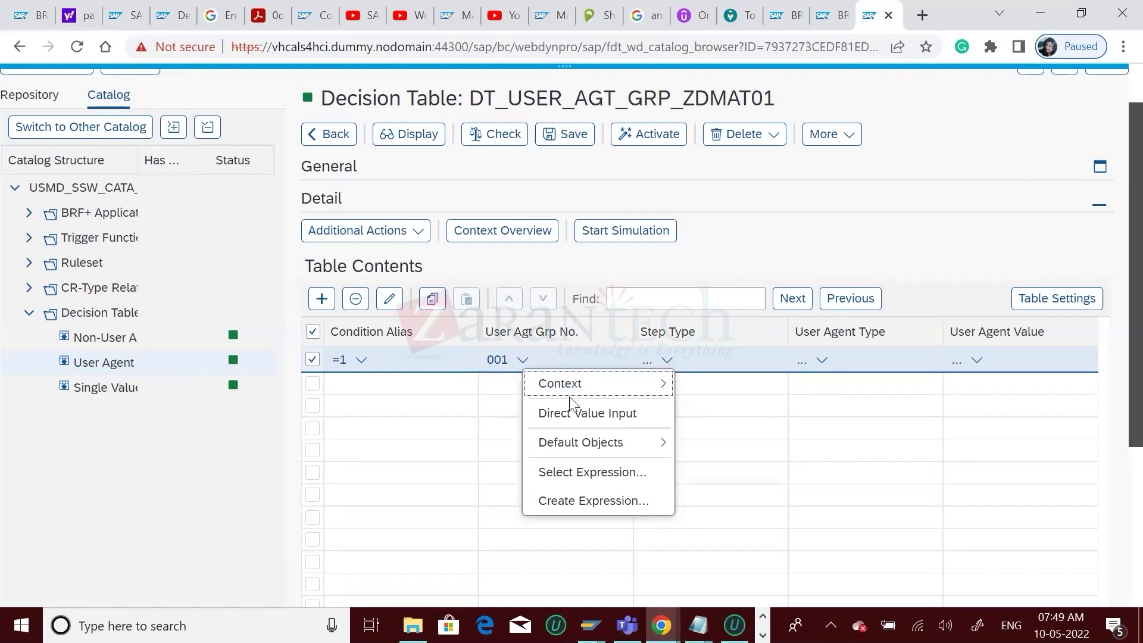
pyautogui.click(523, 359)
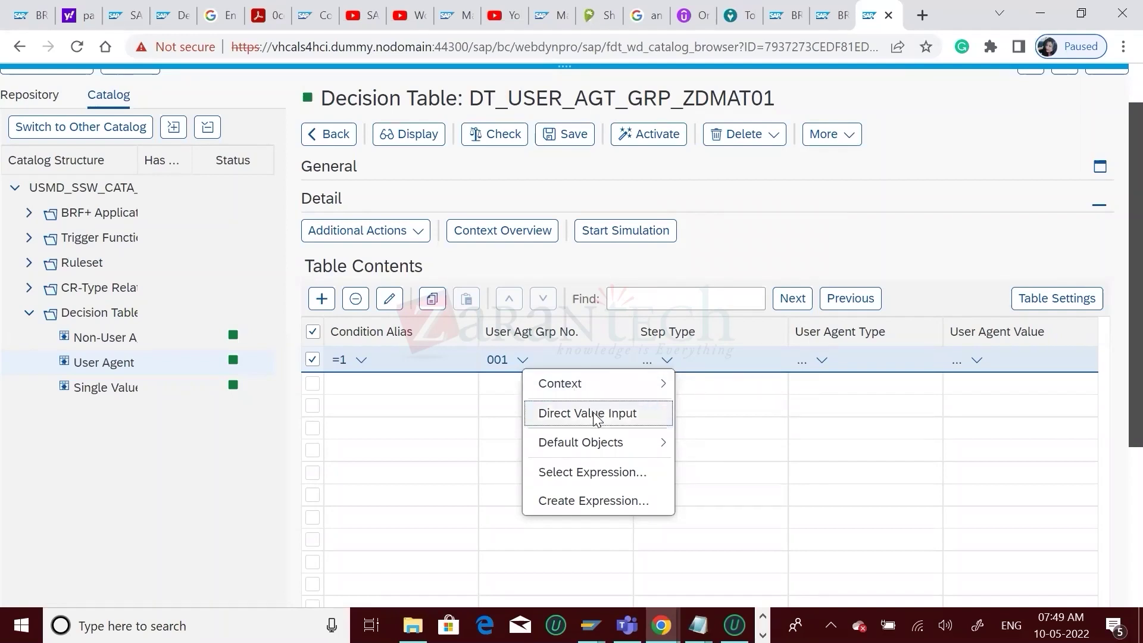
pyautogui.press('Down')
pyautogui.press('Down')
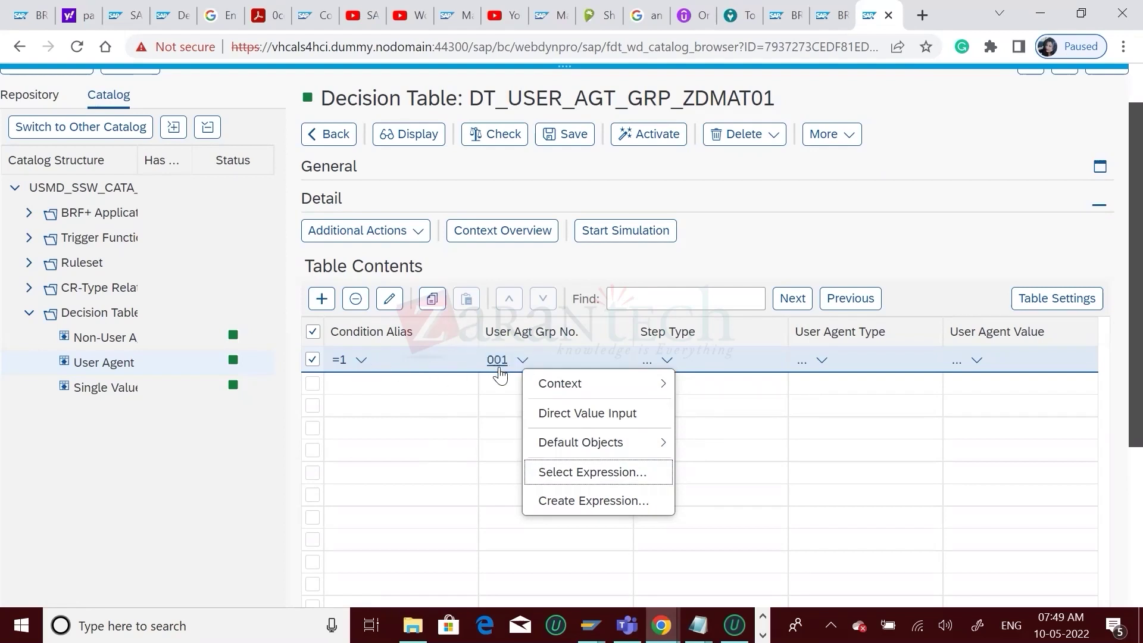
pyautogui.click(597, 417)
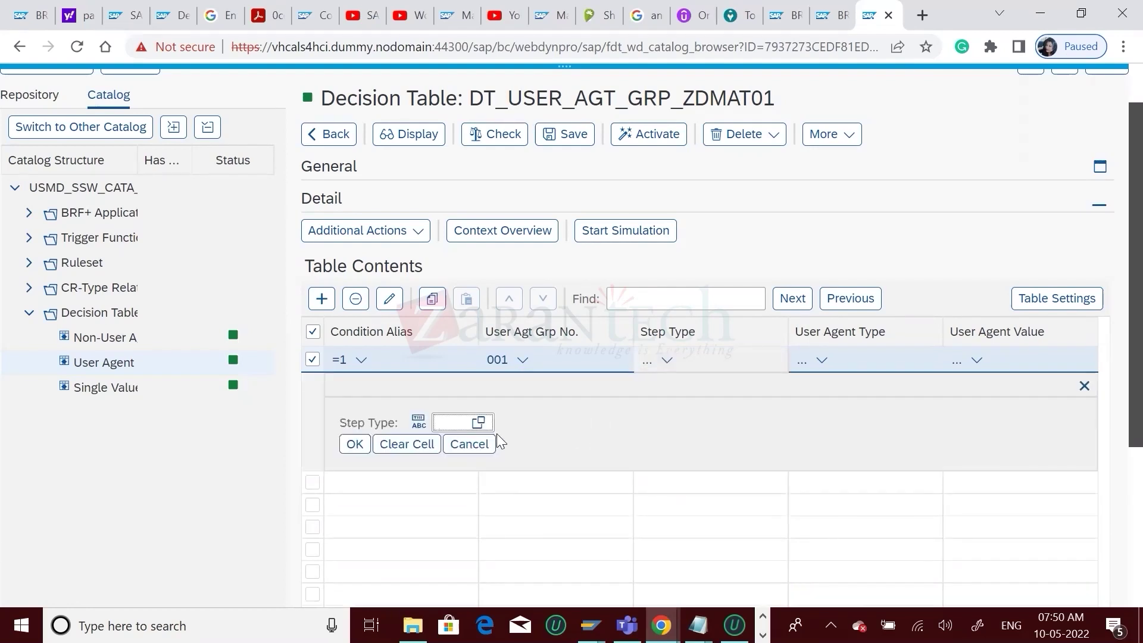
pyautogui.click(479, 423)
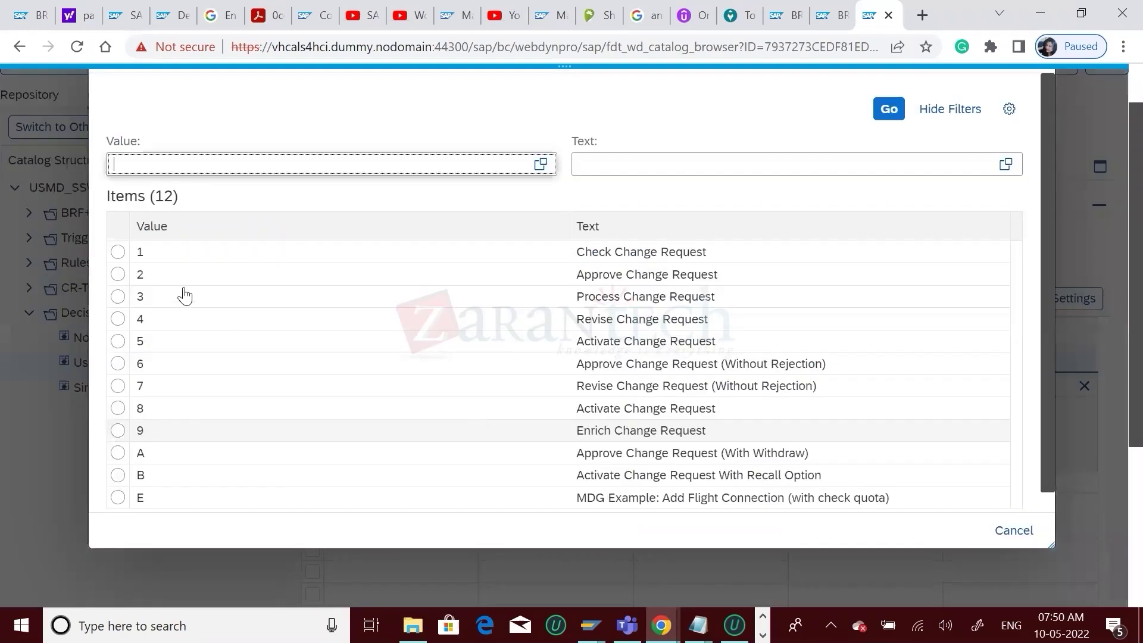
pyautogui.click(118, 253)
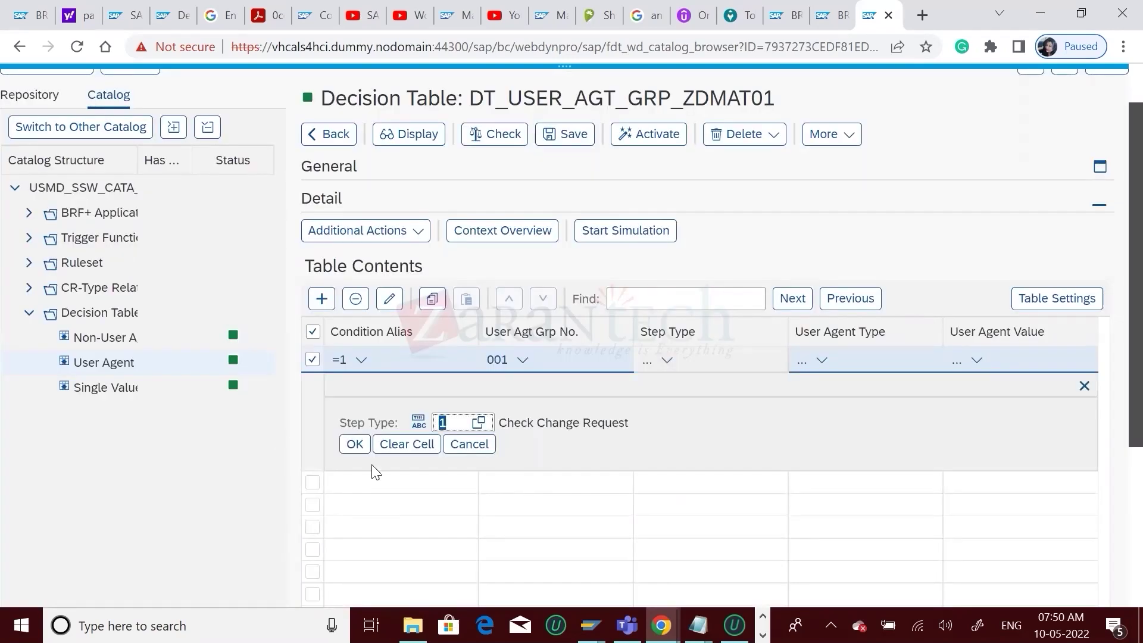
pyautogui.click(355, 447)
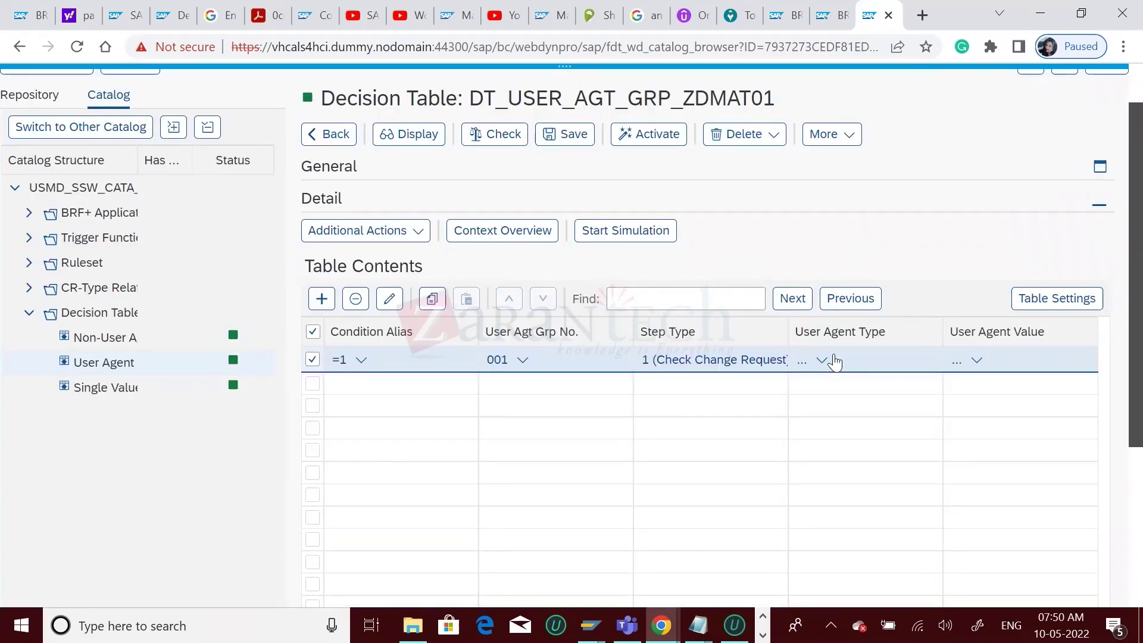
# - Set the row's User Agent Type to SU (Special User) as a direct value
pyautogui.click(824, 359)
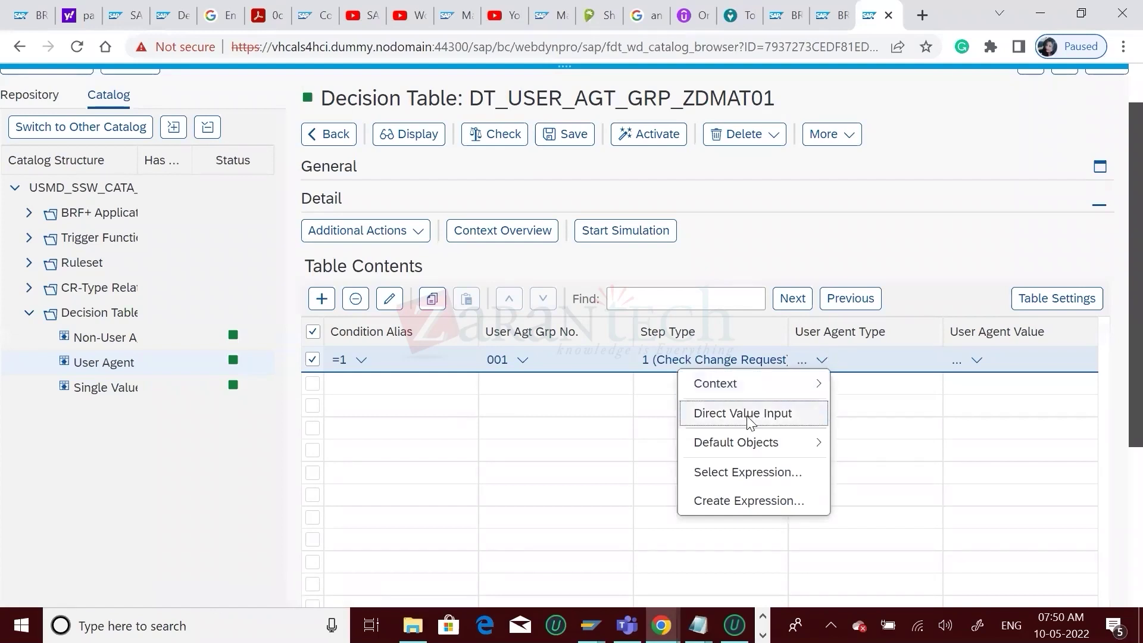
pyautogui.click(744, 414)
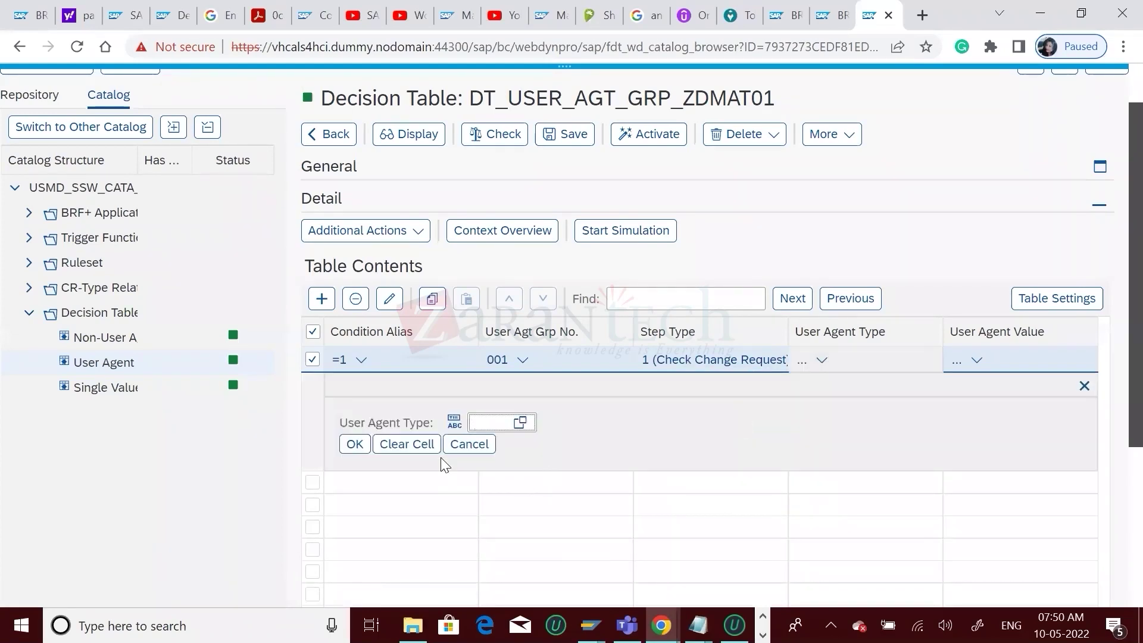
pyautogui.click(520, 422)
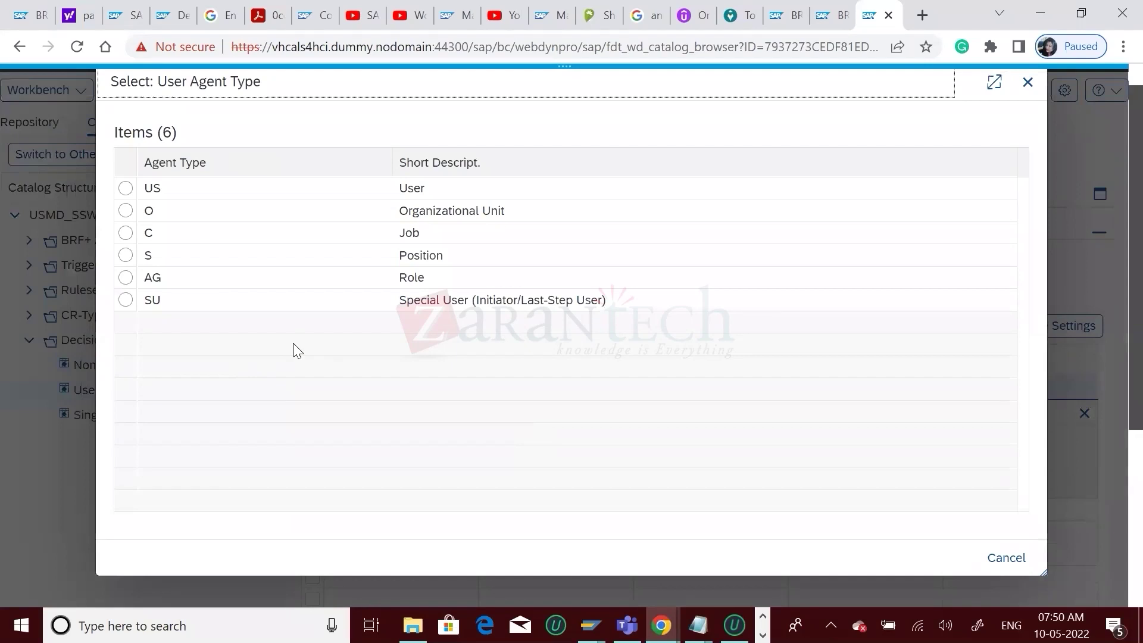
pyautogui.click(126, 303)
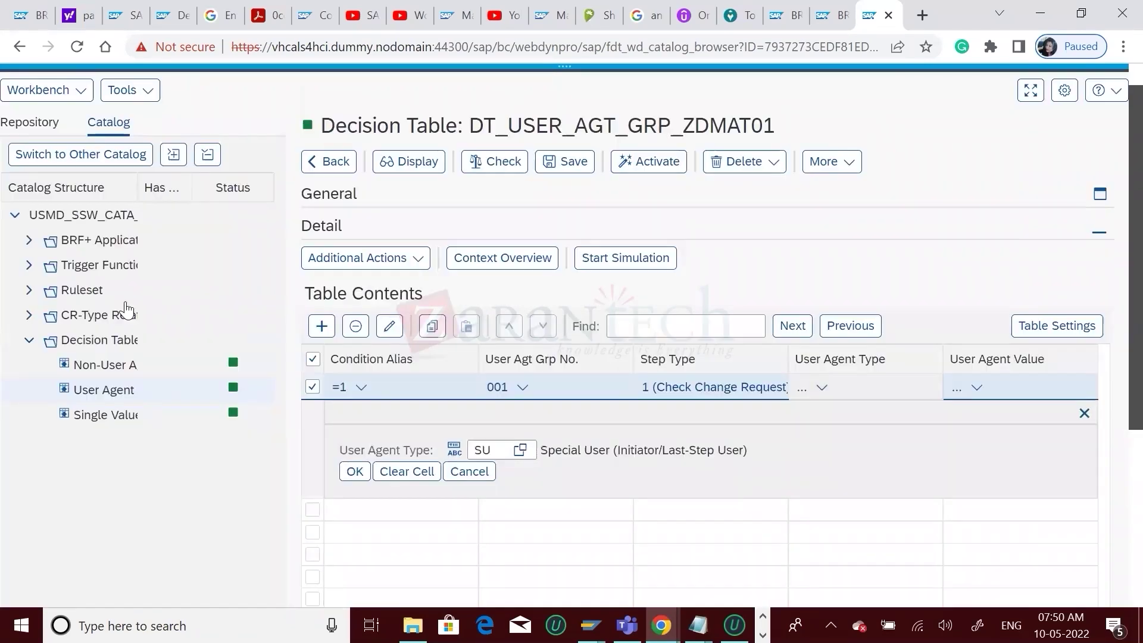
pyautogui.click(345, 473)
pyautogui.click(977, 388)
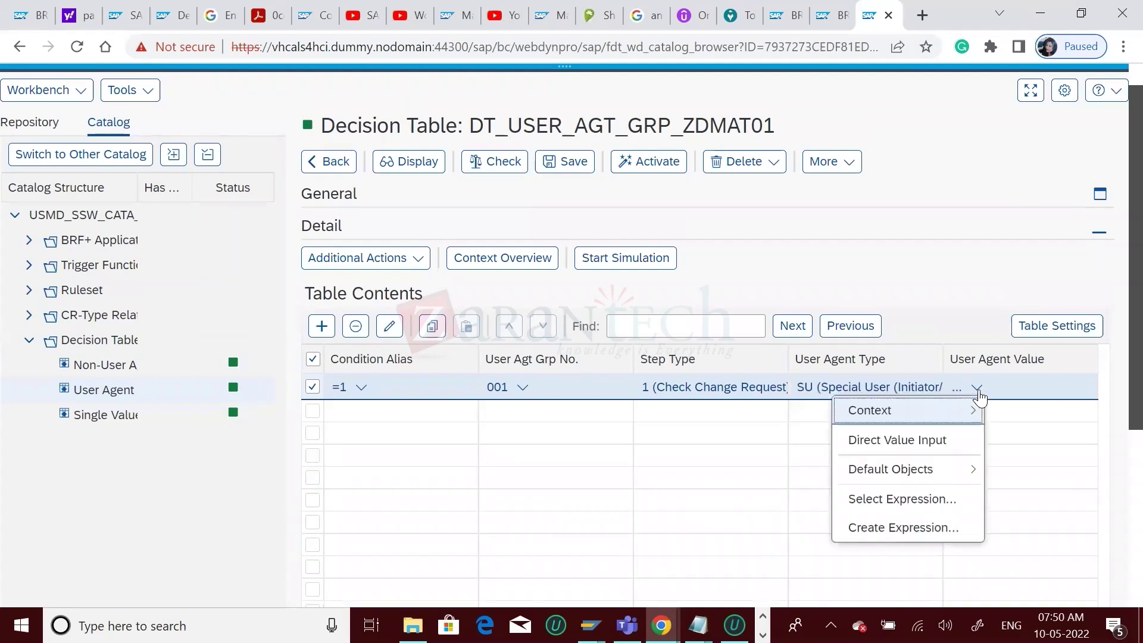
pyautogui.click(922, 439)
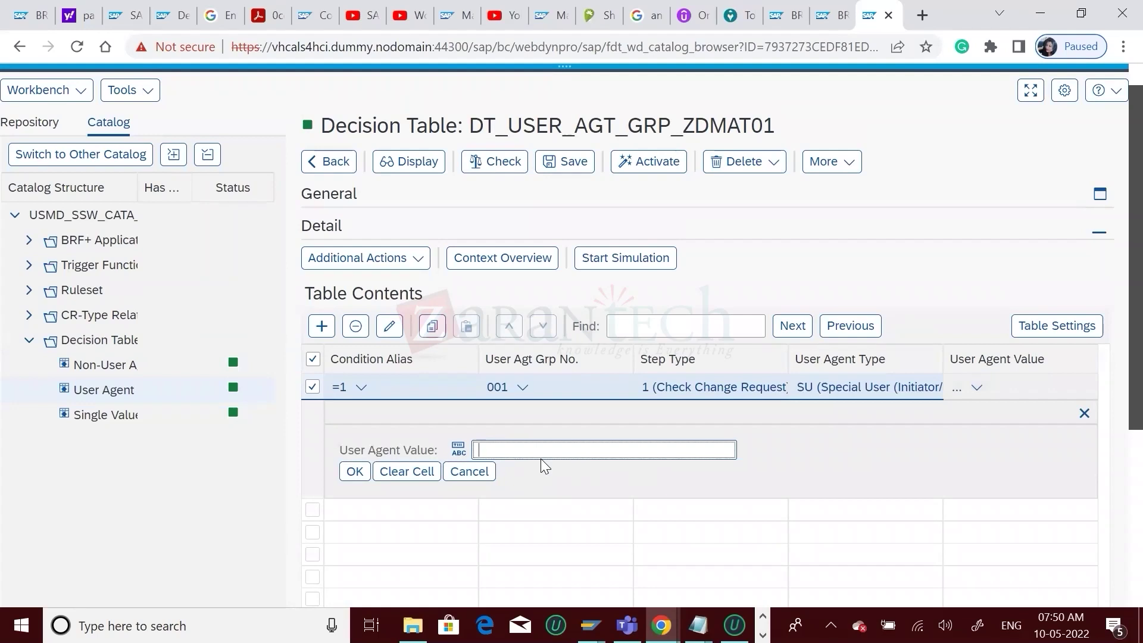
pyautogui.write('INIT')
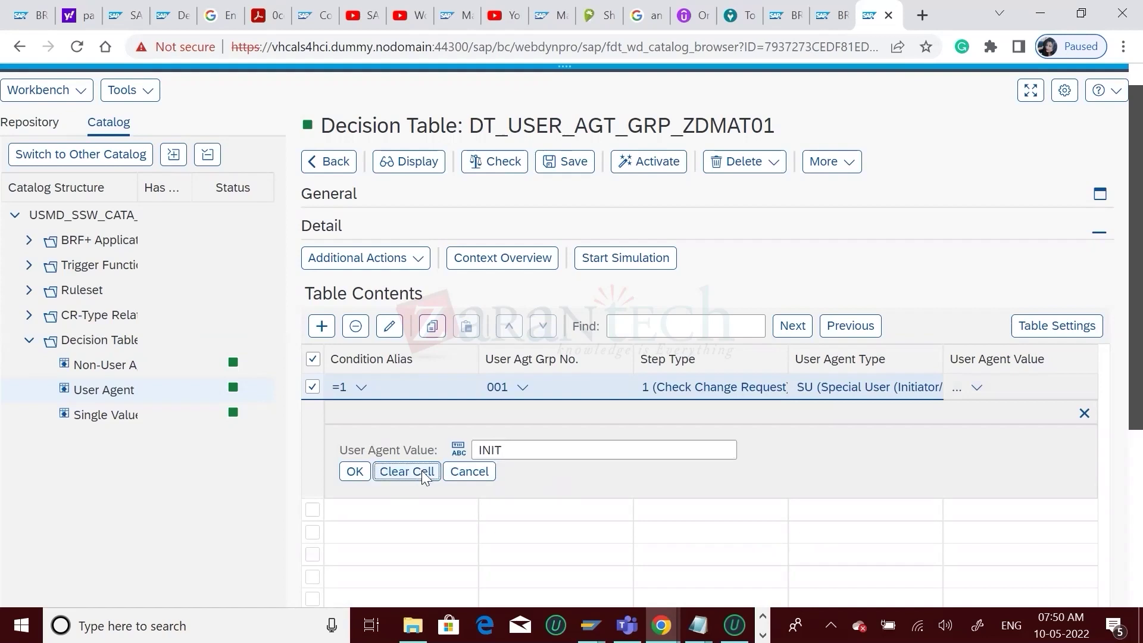
pyautogui.click(422, 470)
# - Set the row's User Agent Type to US (User)
pyautogui.click(853, 388)
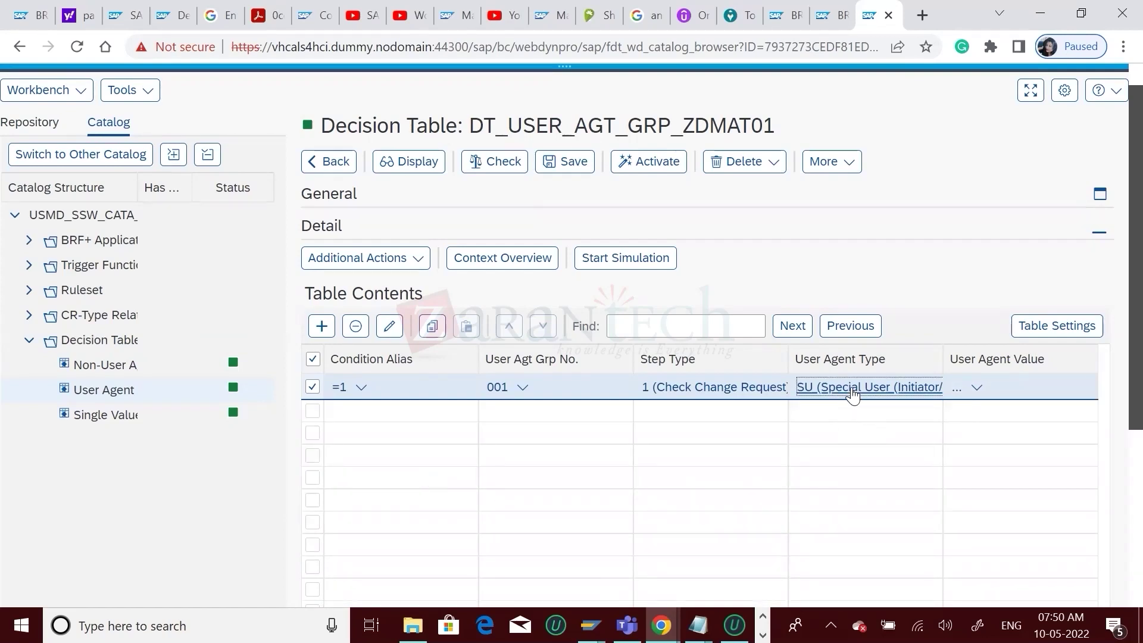
pyautogui.click(523, 451)
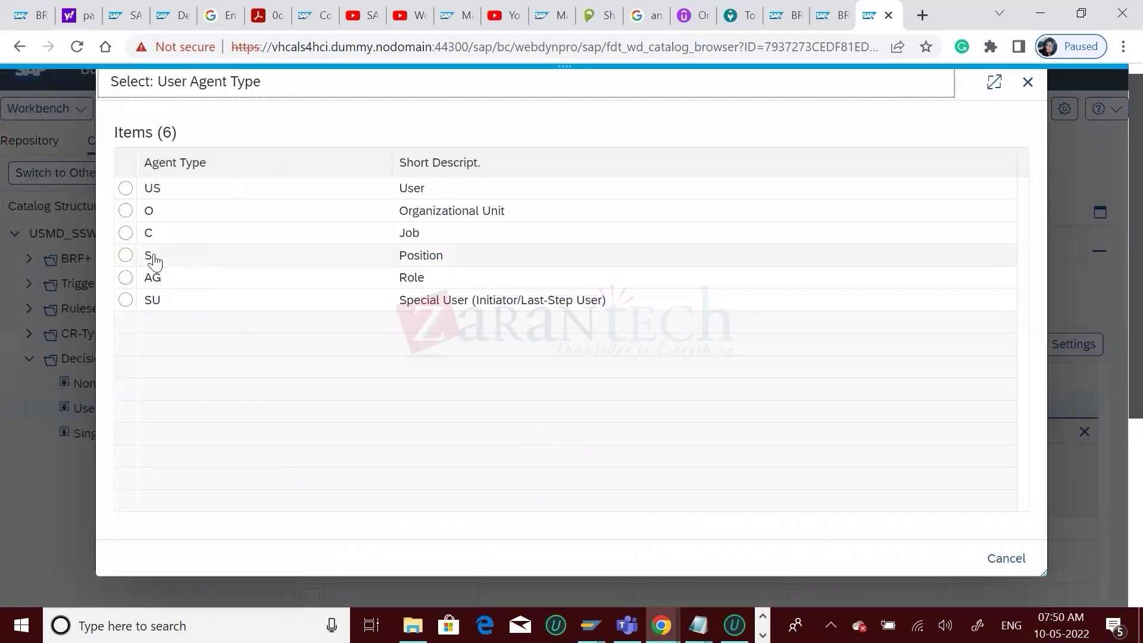
pyautogui.click(125, 189)
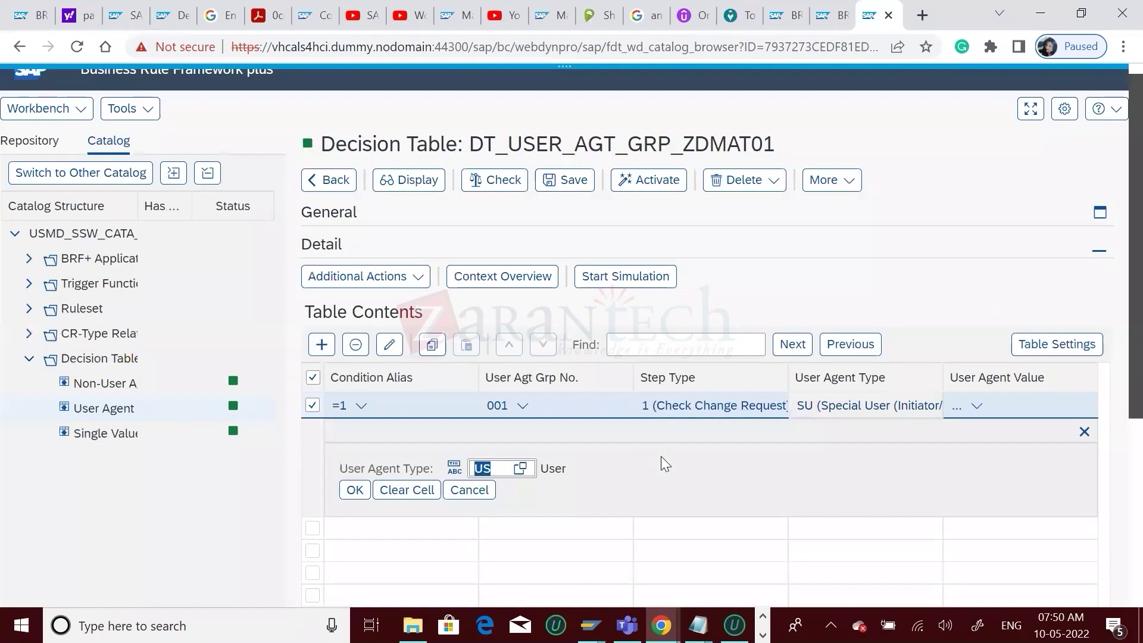
pyautogui.click(352, 490)
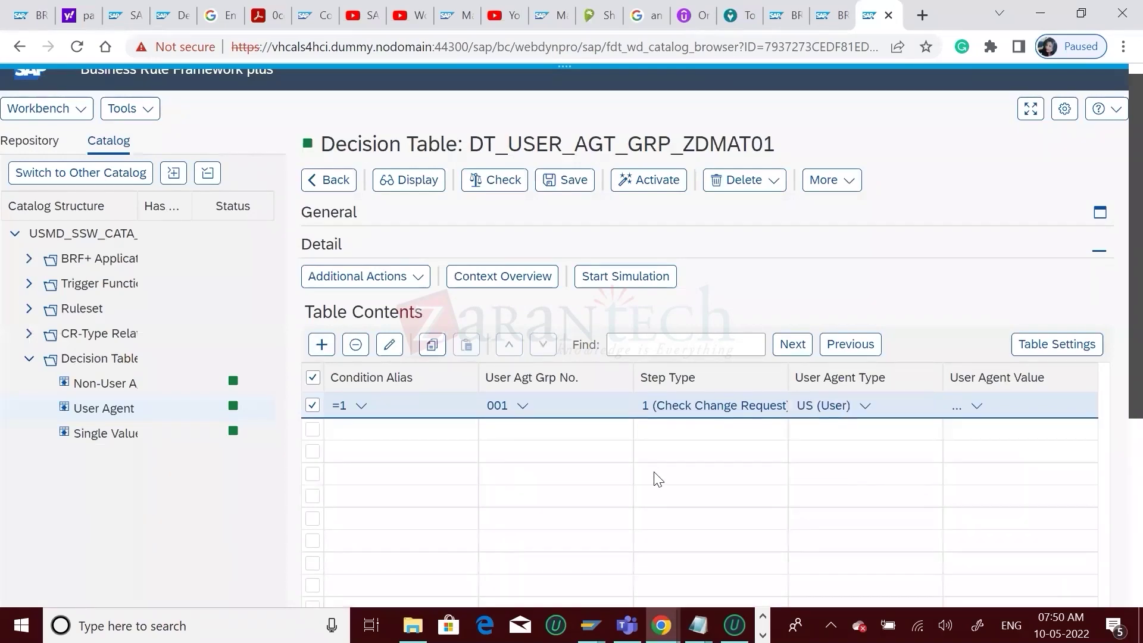
# - Set the row's User Agent Value to s4h_mdg01 as a direct value
pyautogui.click(980, 409)
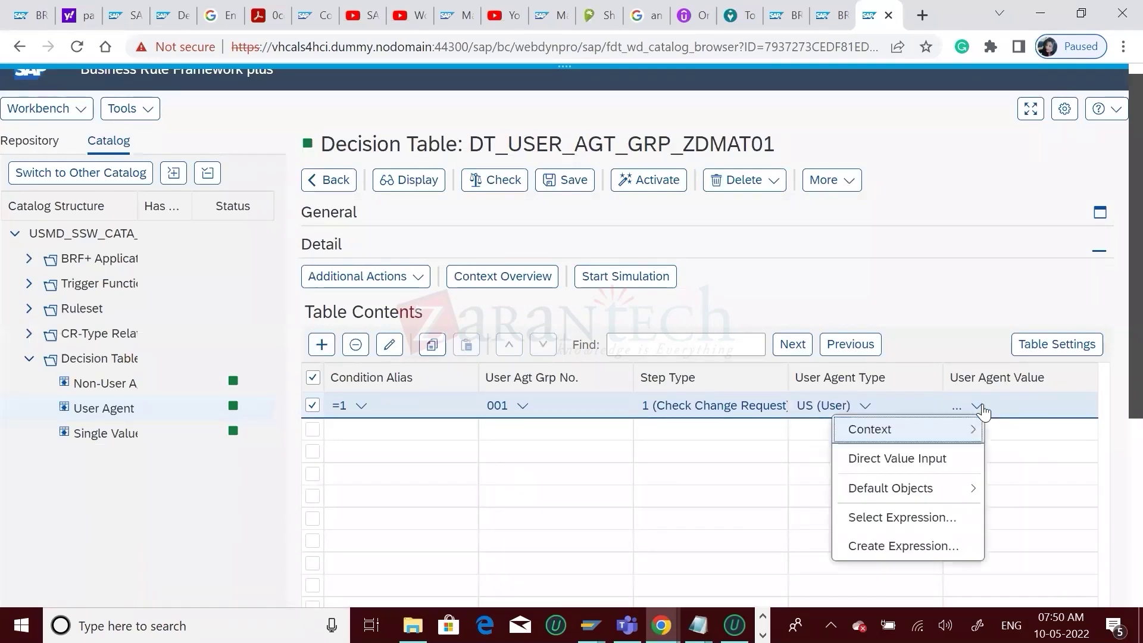
pyautogui.click(899, 469)
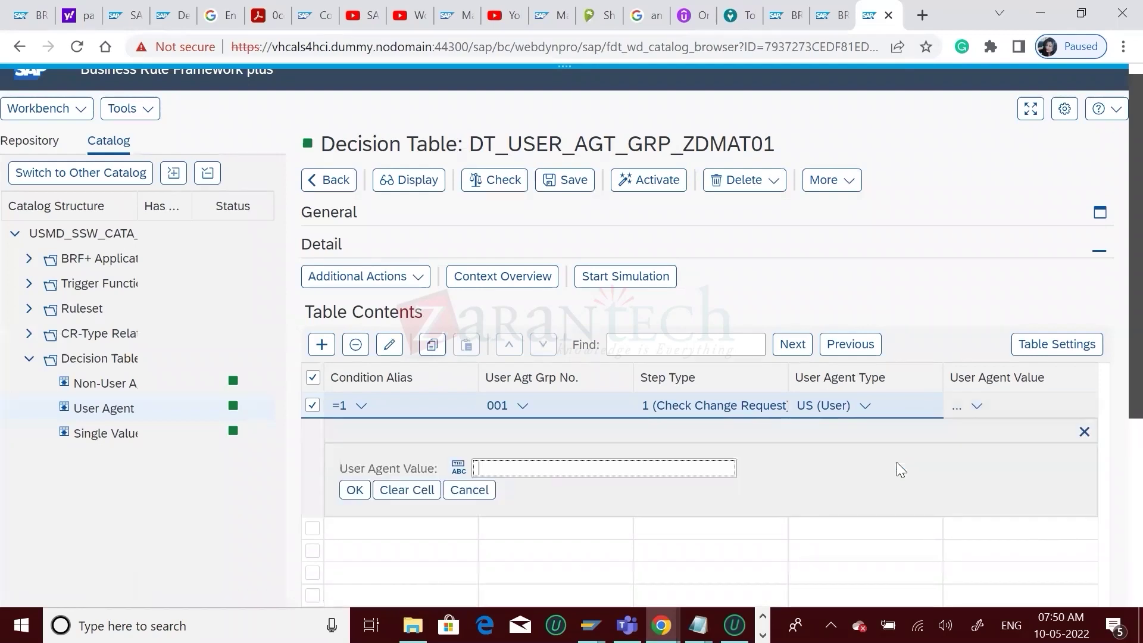
pyautogui.click(521, 470)
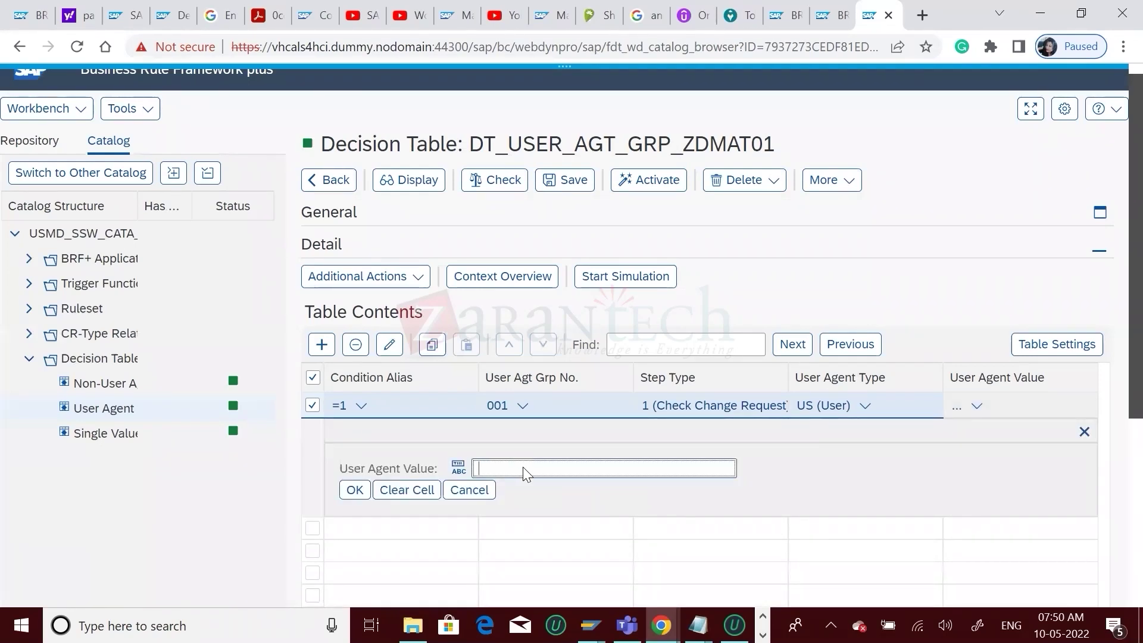
pyautogui.click(697, 625)
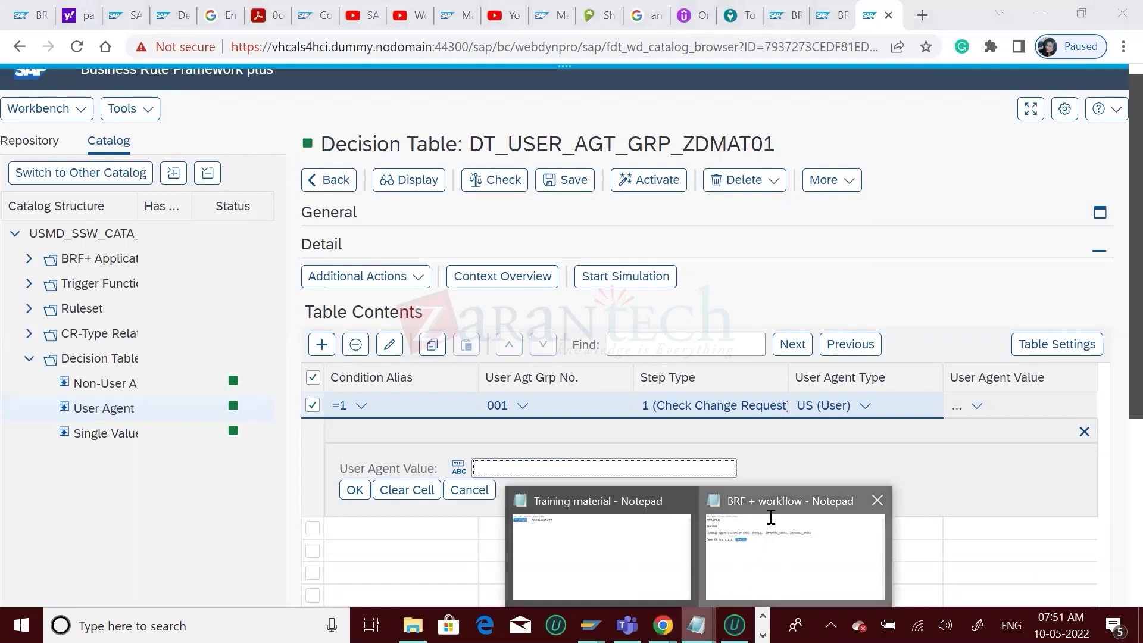
pyautogui.click(771, 517)
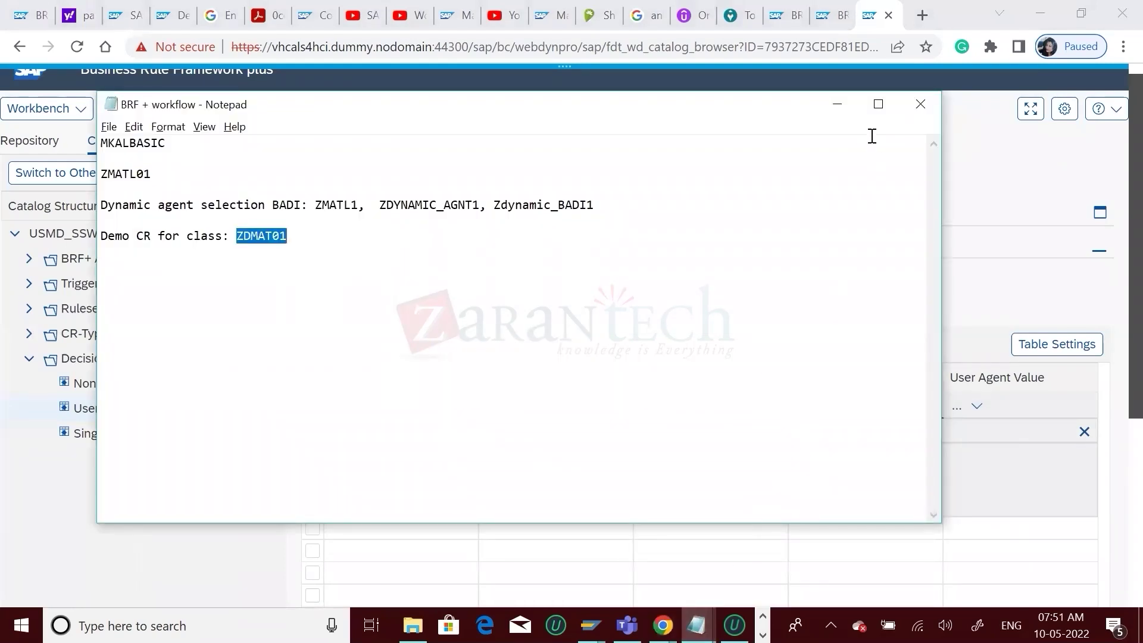
pyautogui.click(837, 104)
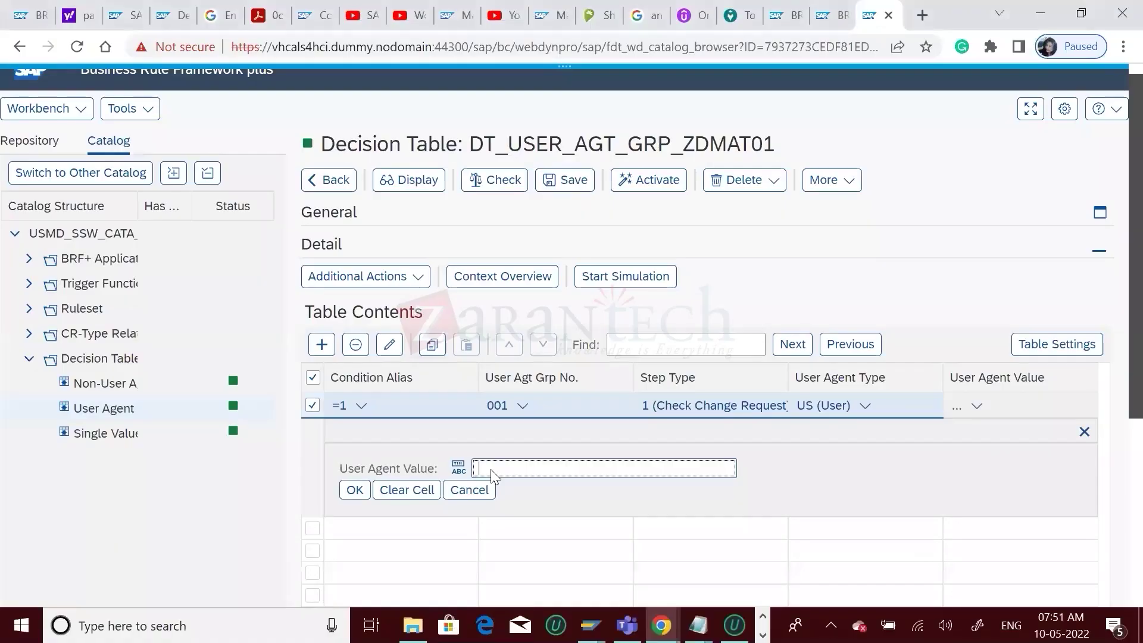
pyautogui.write('s4h_mdg01')
pyautogui.click(355, 491)
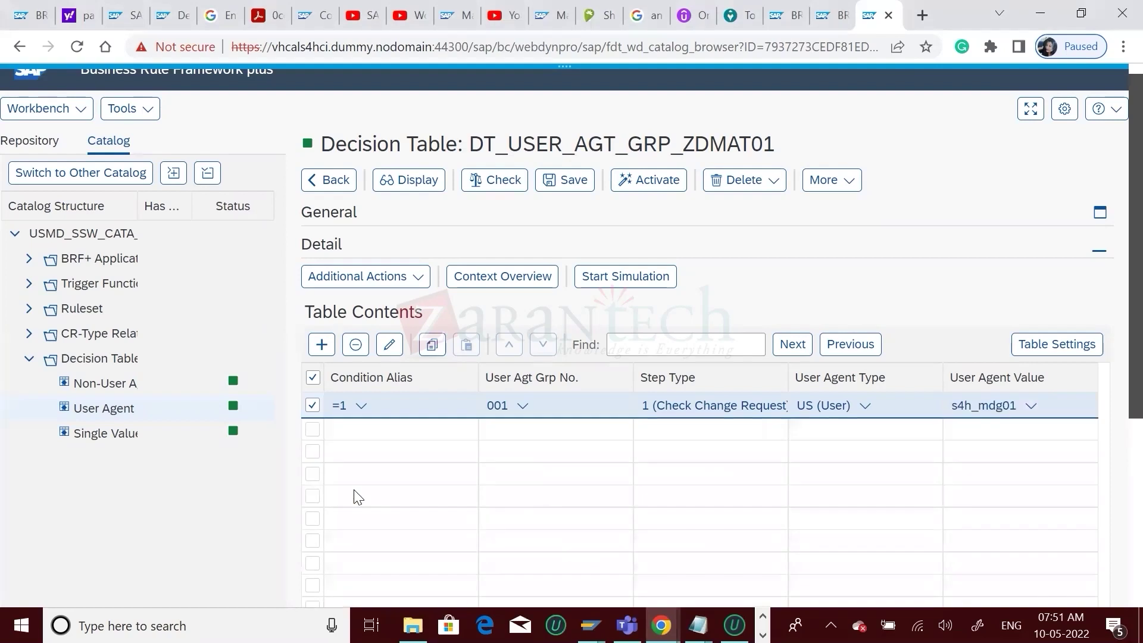
# - Save and activate the DT_USER_AGT_GRP_ZDMAT01 decision table
pyautogui.click(566, 180)
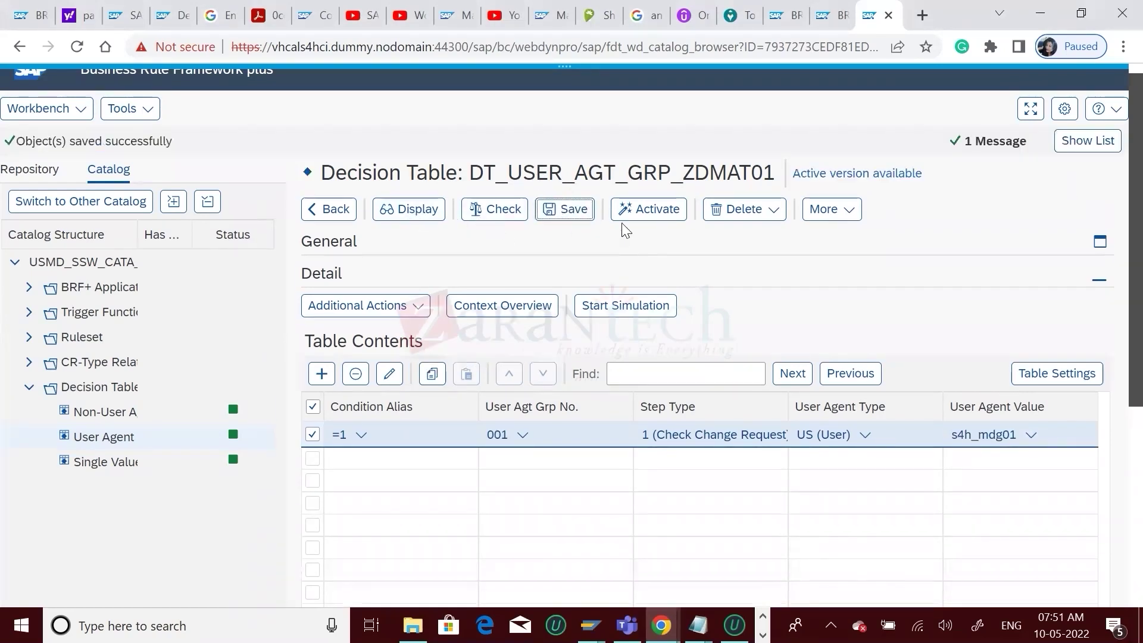
pyautogui.click(643, 219)
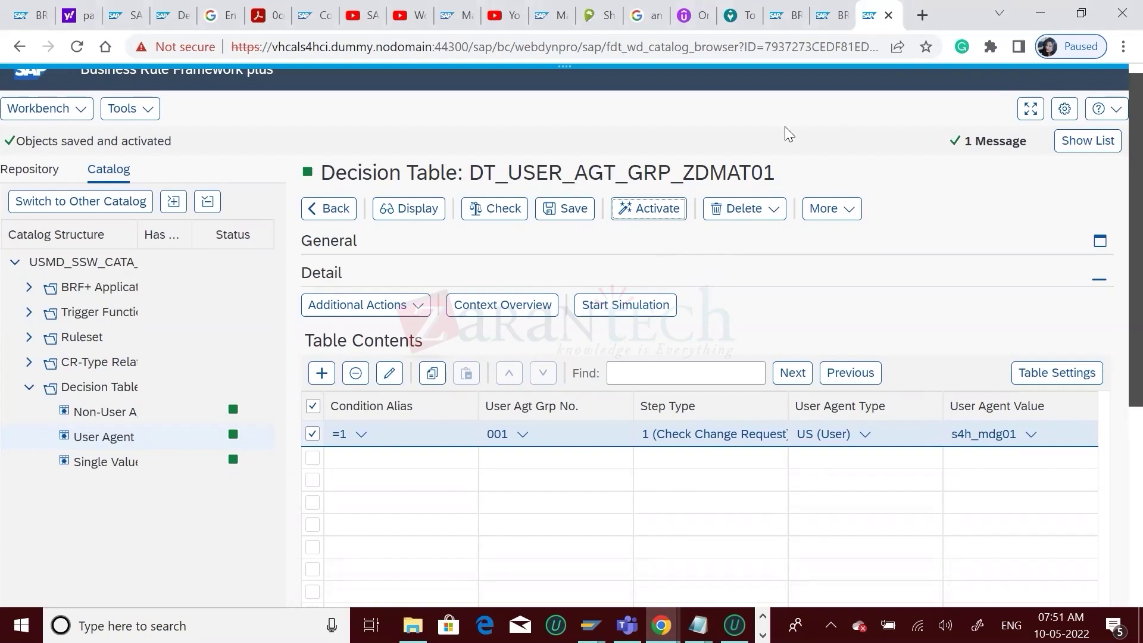
pyautogui.click(652, 208)
# - Switch to the Material Governance homepage window and reload it
pyautogui.click(661, 622)
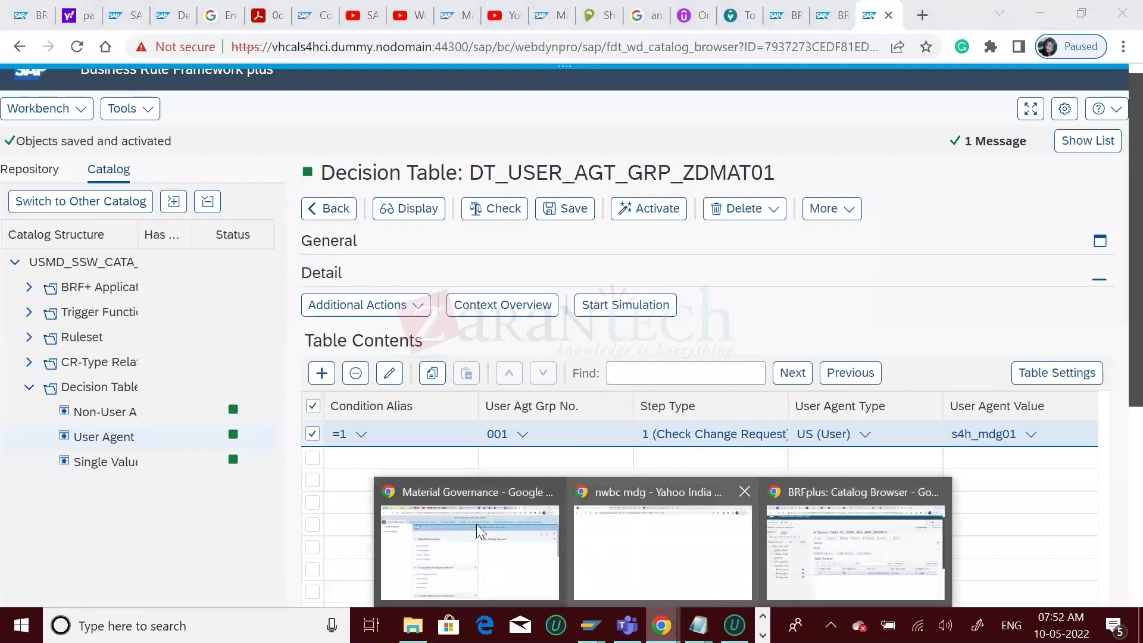
pyautogui.click(467, 494)
pyautogui.click(77, 46)
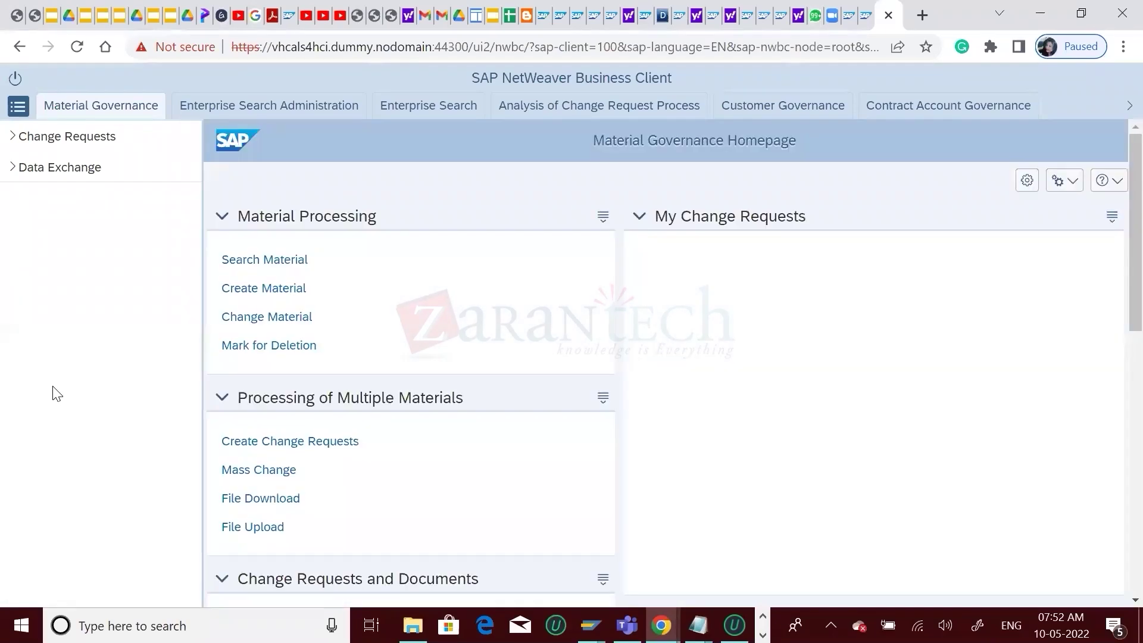
# - Start creating a new material with change request type ZDMAT01 (Create Material Demo workflow)
pyautogui.click(268, 288)
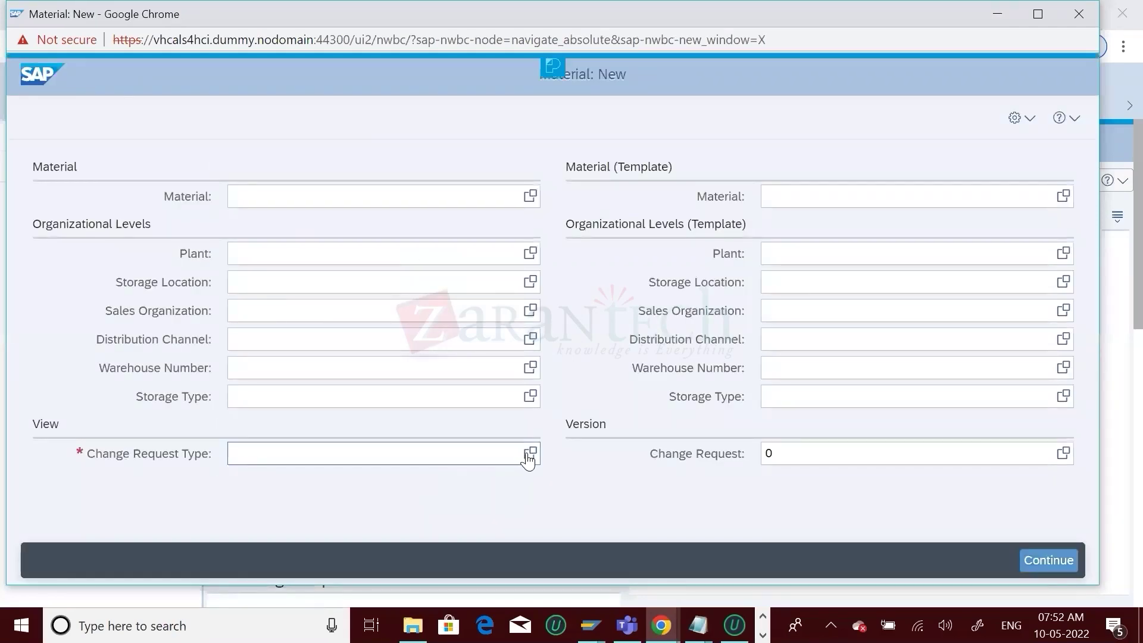
pyautogui.click(530, 454)
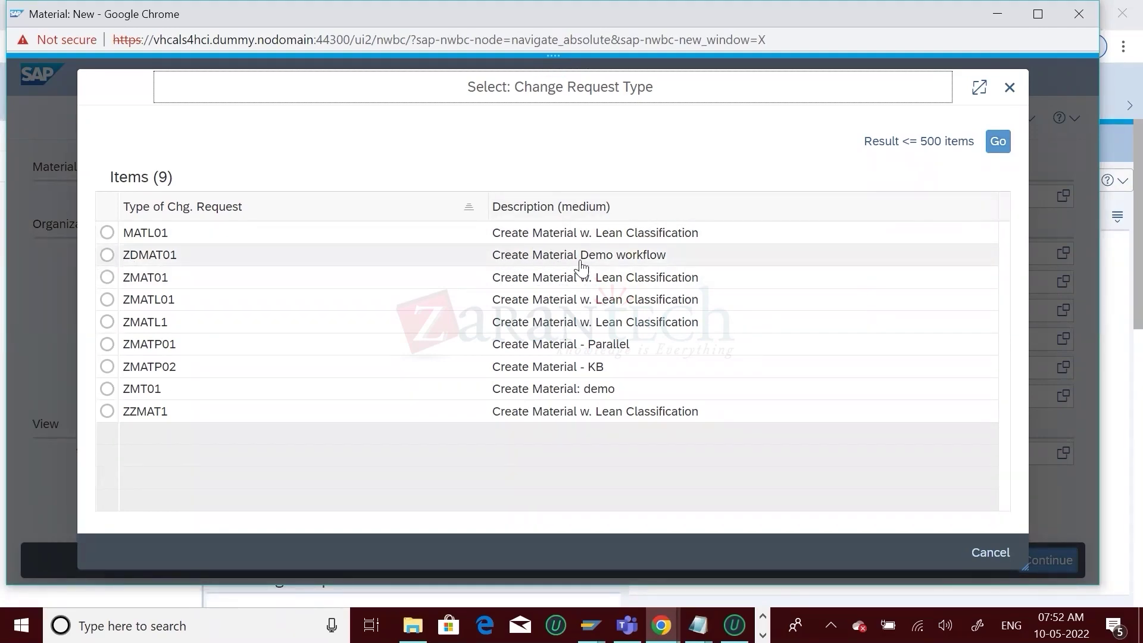
pyautogui.click(106, 255)
pyautogui.click(1049, 560)
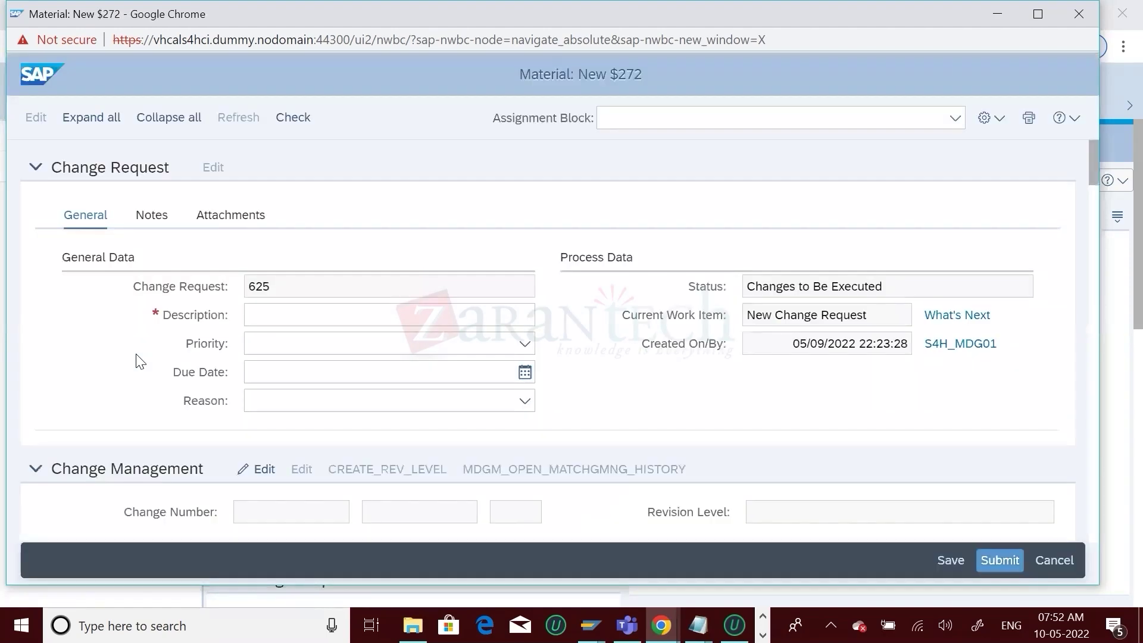
# - Enter "test demo workflow" as the change request description
pyautogui.click(262, 316)
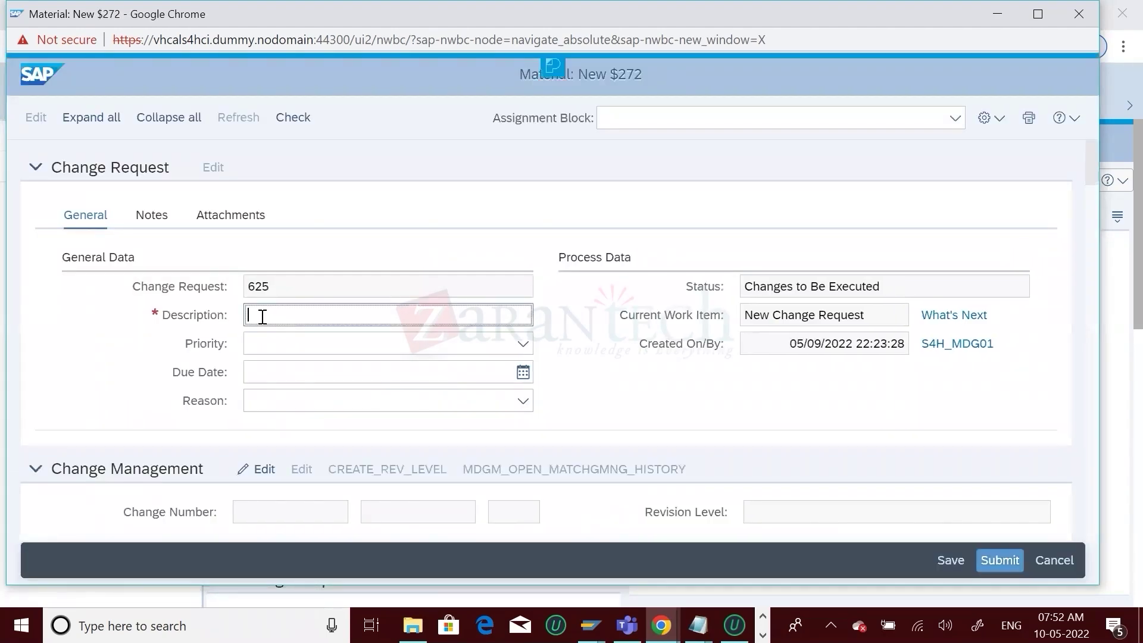
pyautogui.write('test ')
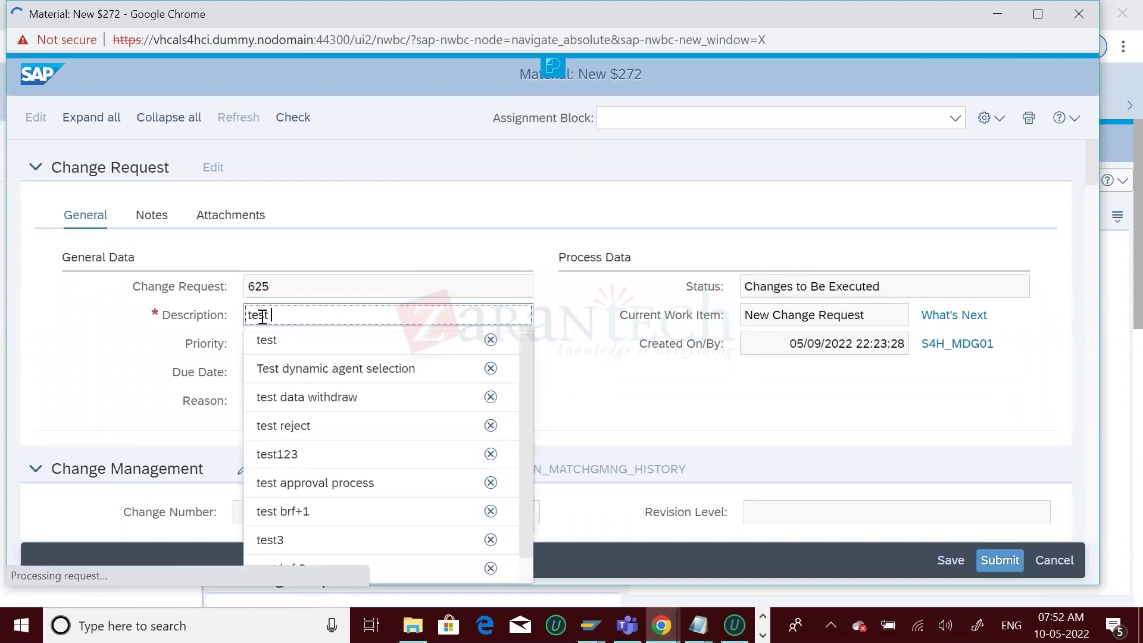
pyautogui.write('demo workflow')
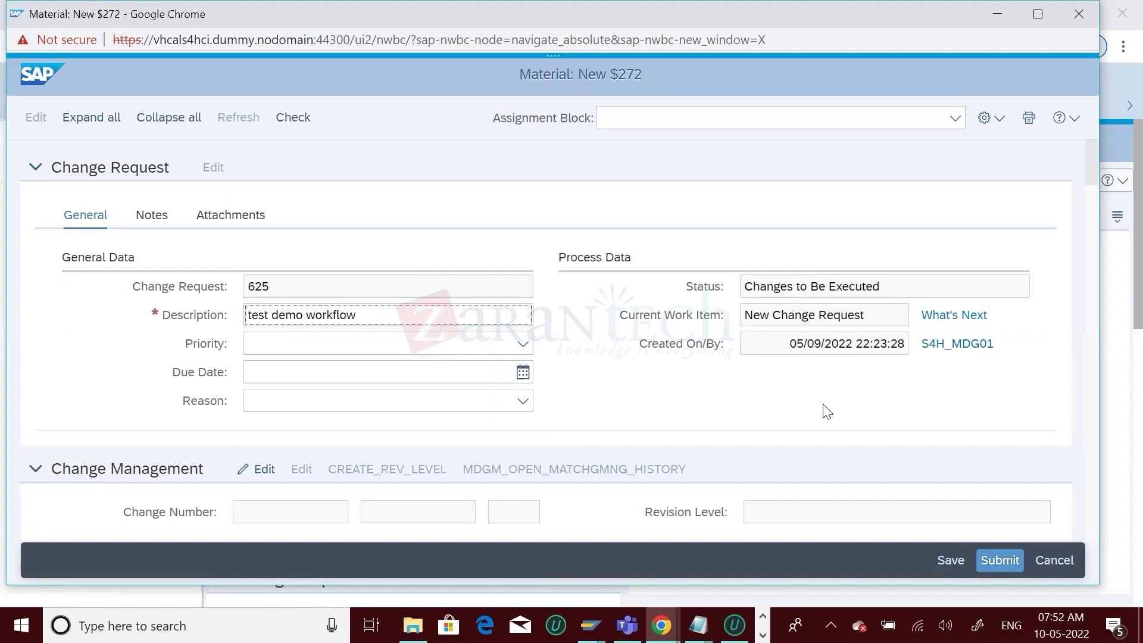
# - Fill the Basic Data with base unit "2 (Square inch), material type CBAU (Compatible Unit) and industry sector C (Chemical industry)
pyautogui.scroll(-6, 1091, 376)
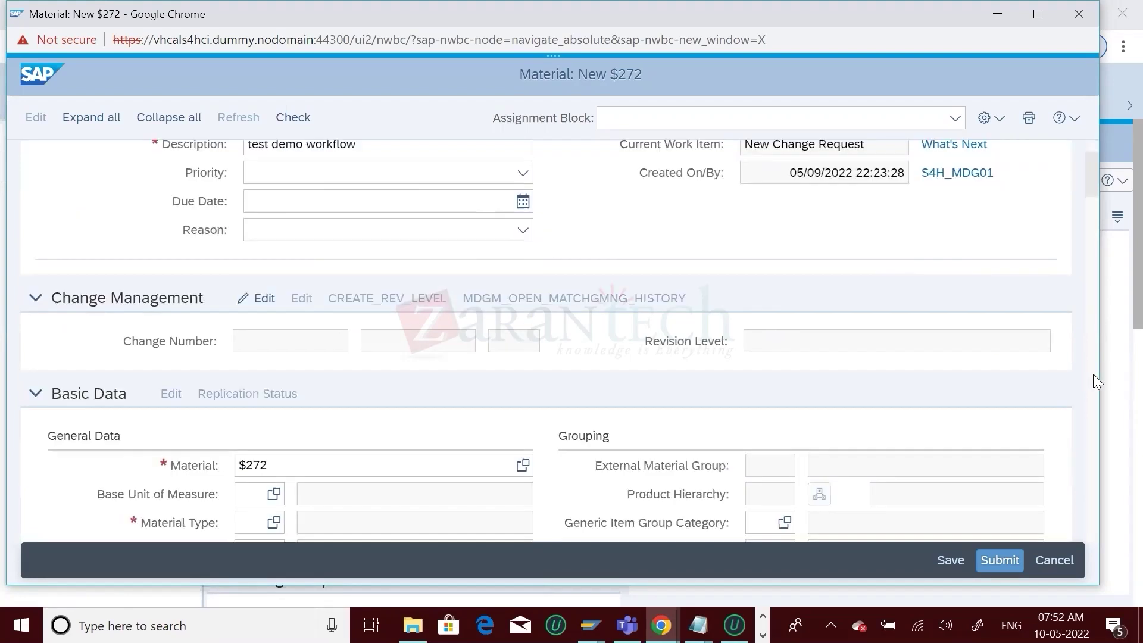
pyautogui.click(275, 316)
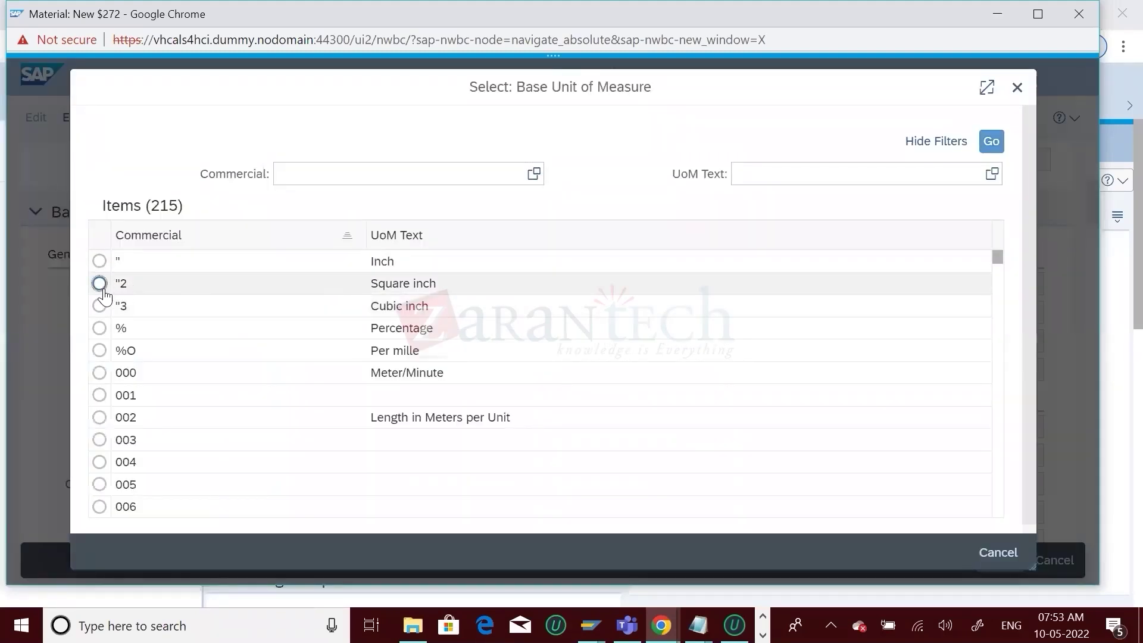
pyautogui.click(99, 284)
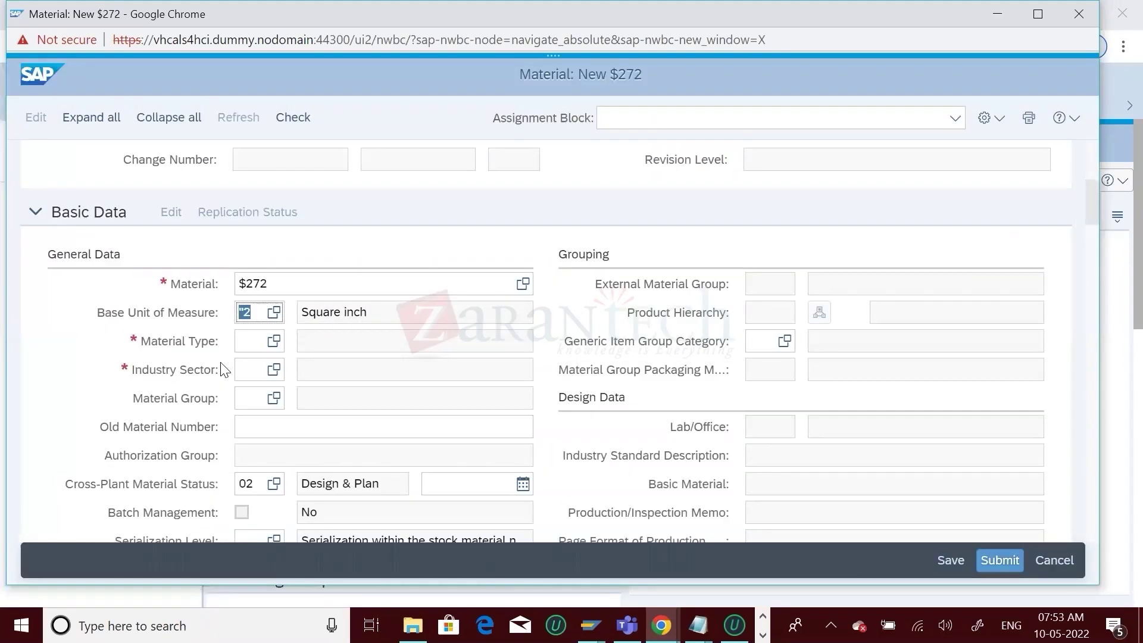
pyautogui.click(276, 341)
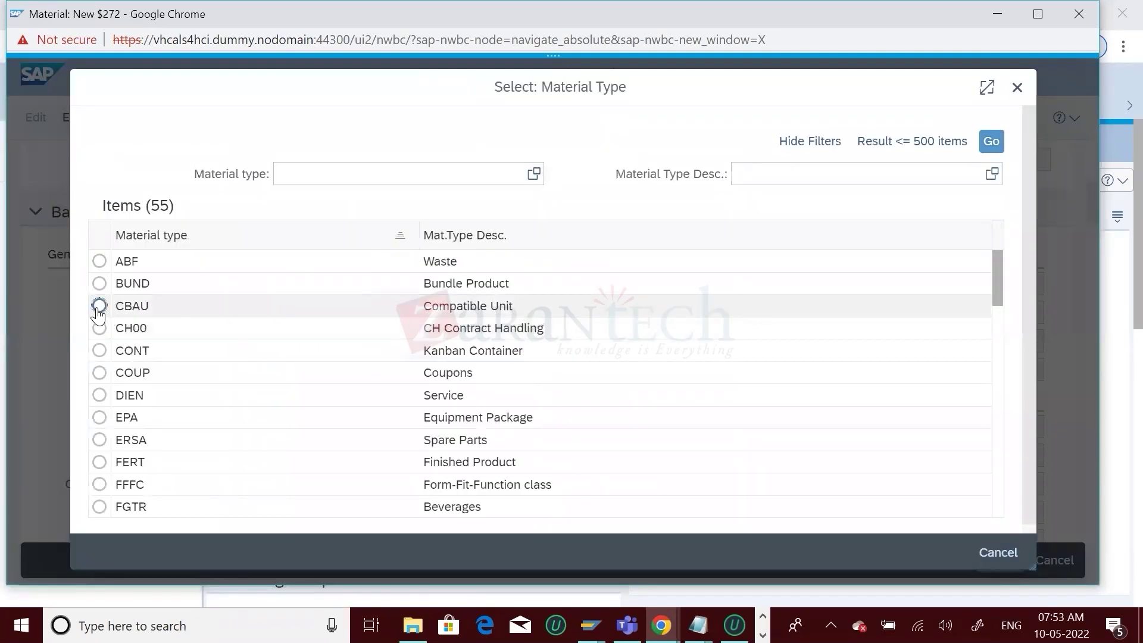
pyautogui.click(100, 306)
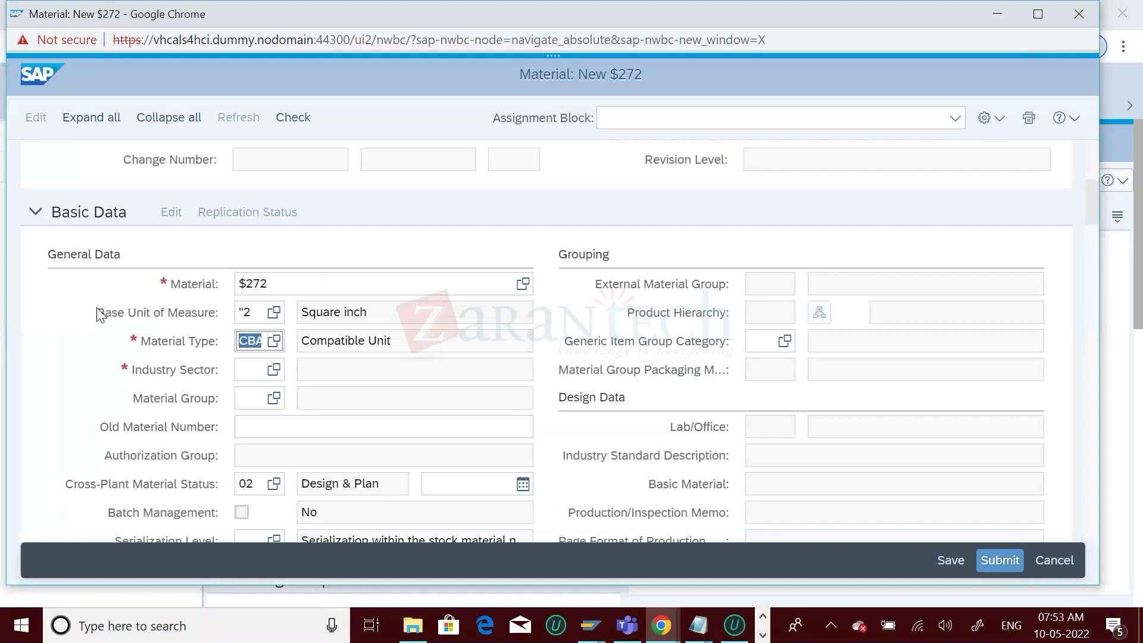
pyautogui.click(273, 369)
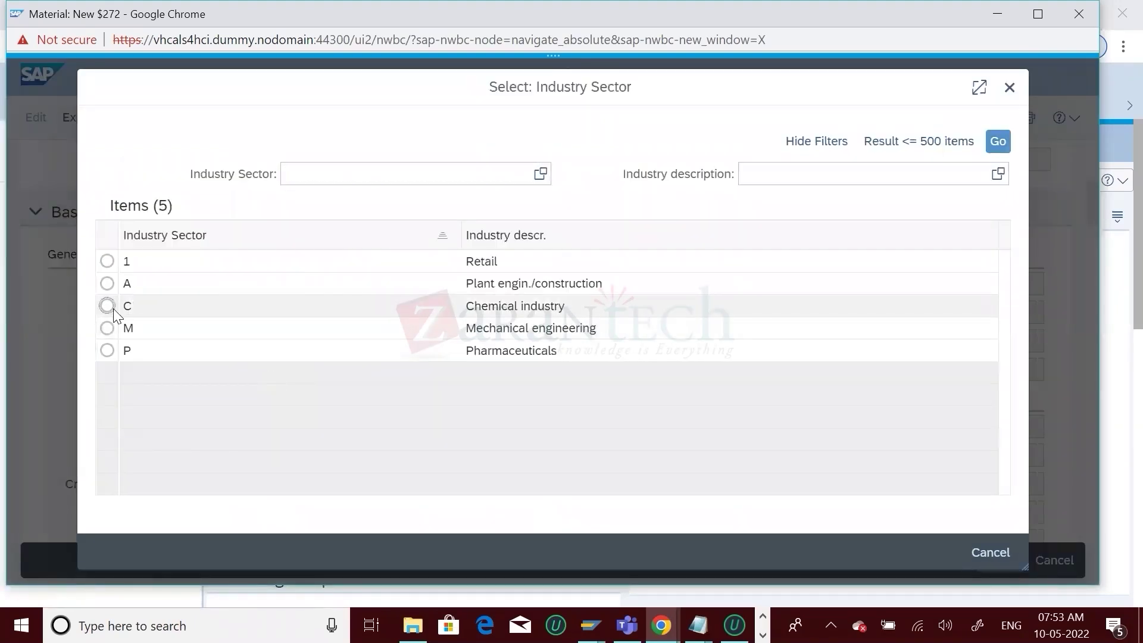
pyautogui.click(107, 306)
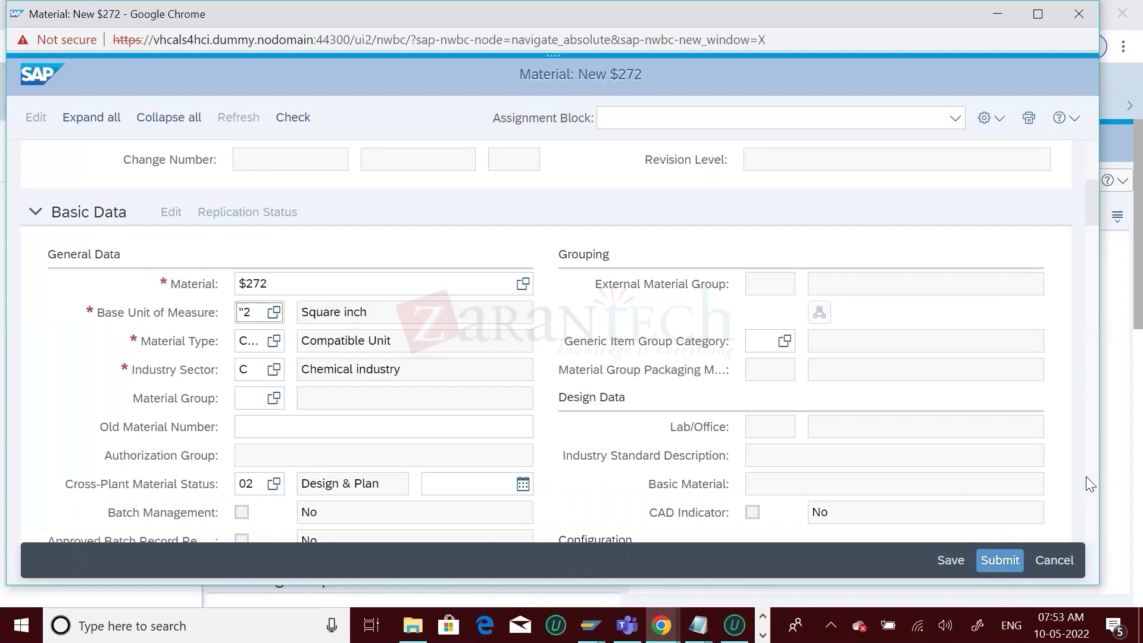
# - Enter "test" as the English material description and submit the change request
pyautogui.scroll(-5, 1091, 470)
pyautogui.scroll(-6, 558, 388)
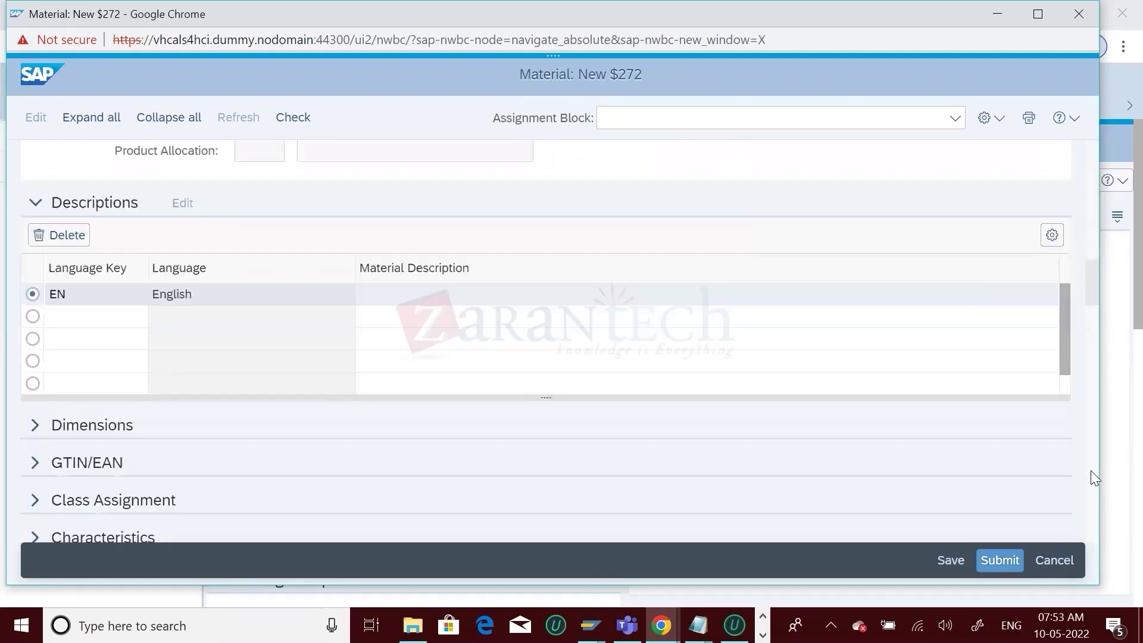
pyautogui.click(405, 301)
pyautogui.write('test')
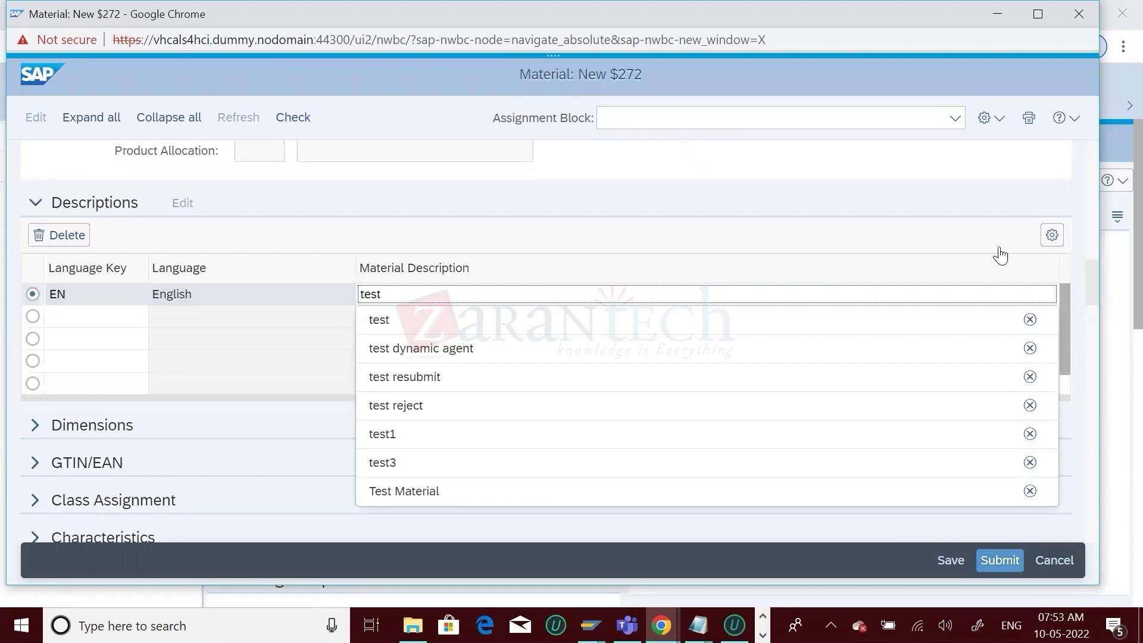
pyautogui.click(949, 191)
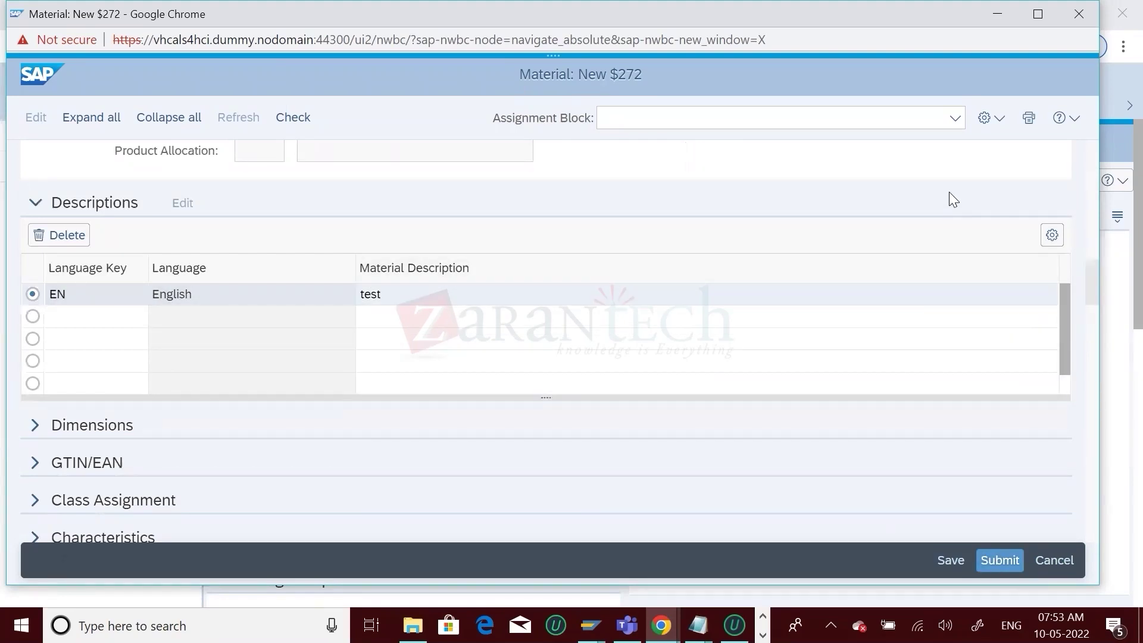
pyautogui.click(997, 572)
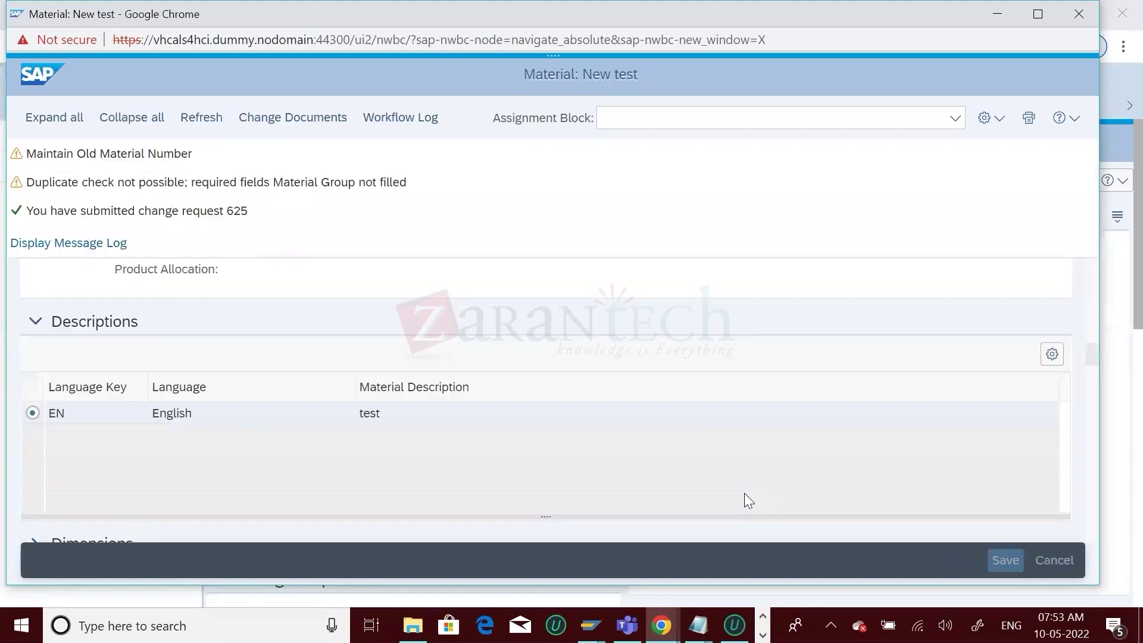
# - Refresh the submitted change request repeatedly to check its workflow step and available actions
pyautogui.click(205, 121)
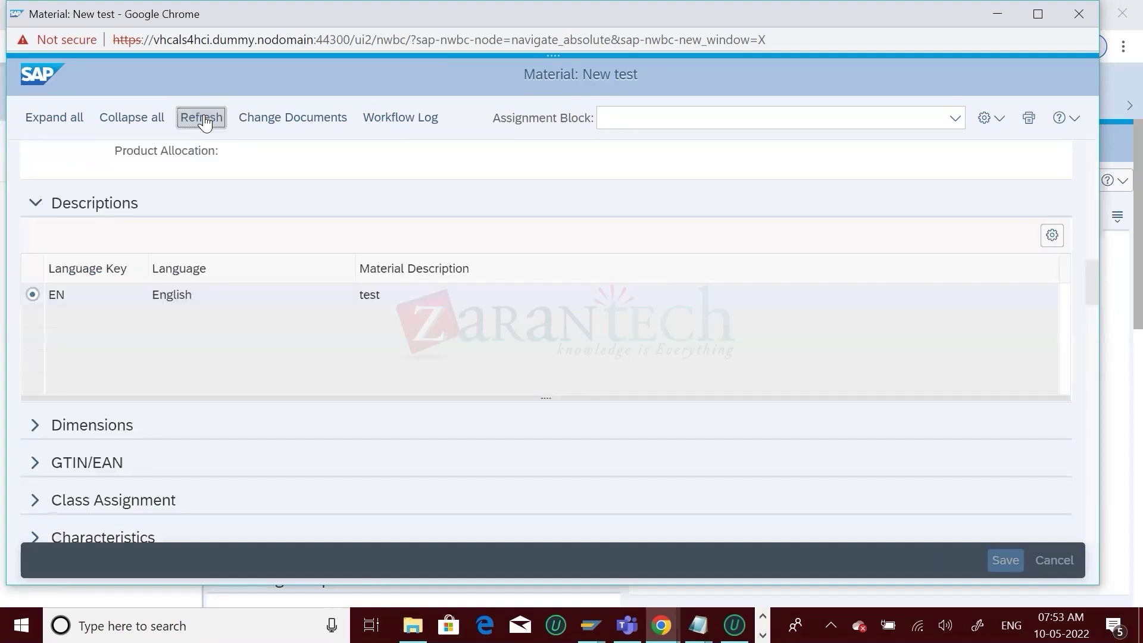
pyautogui.click(205, 119)
pyautogui.click(204, 119)
pyautogui.click(201, 118)
pyautogui.click(190, 117)
pyautogui.click(191, 119)
pyautogui.click(190, 119)
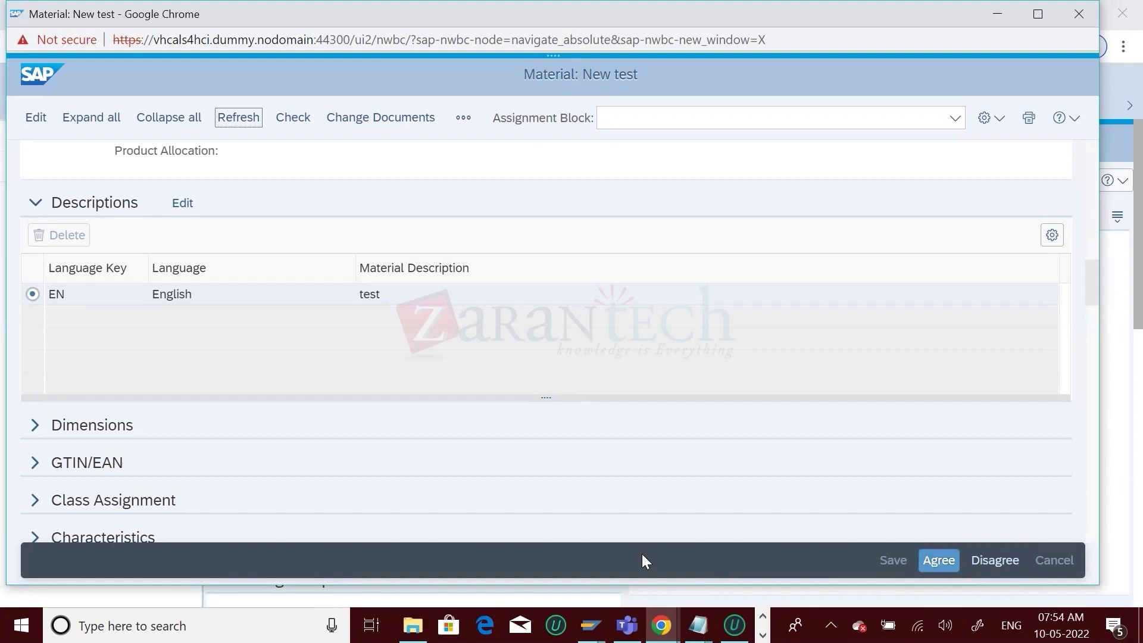
# - Return to the BRFplus catalog browser and review the Single Value and User Agent decision tables of ZDMAT01
pyautogui.hotkey('alt', 'Tab')
pyautogui.hotkey('alt', 'Tab')
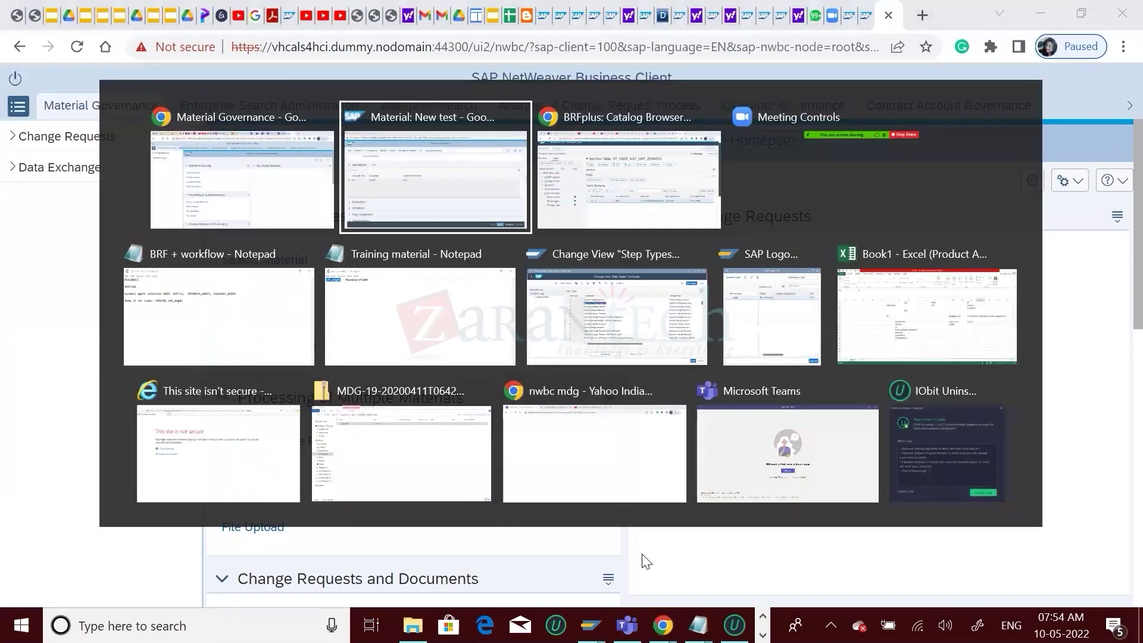
pyautogui.hotkey('alt', 'Tab')
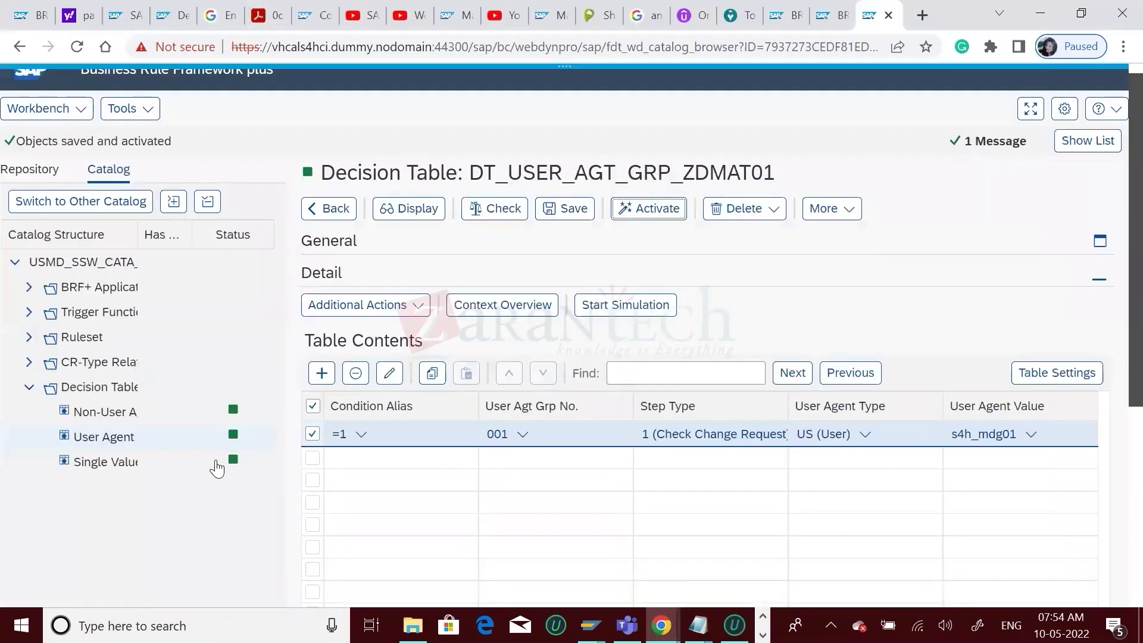
pyautogui.click(106, 464)
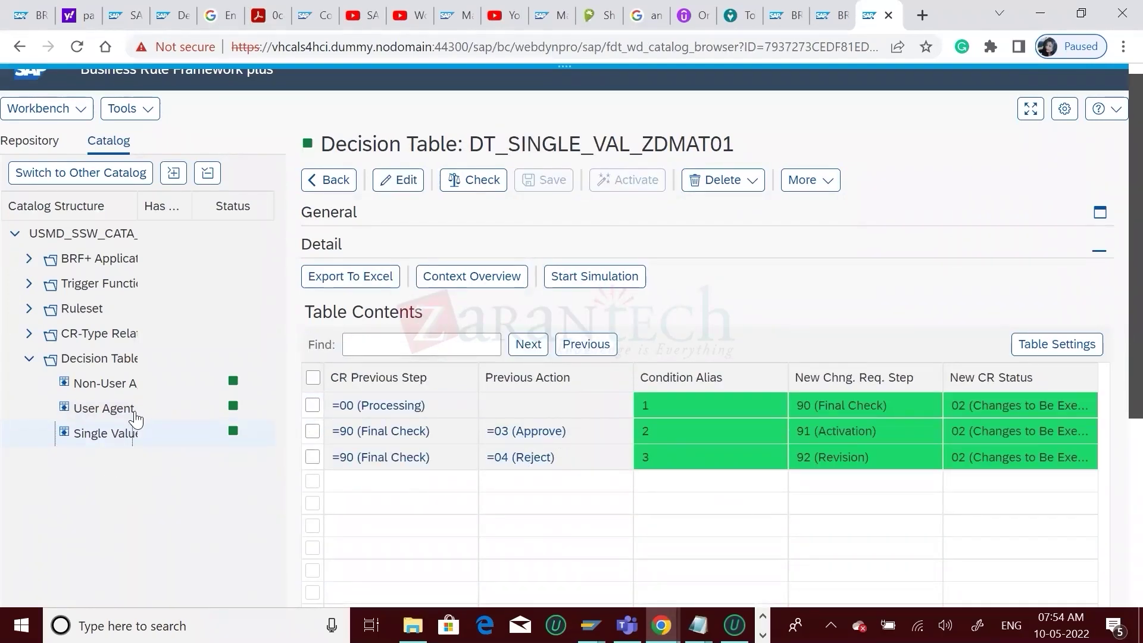
pyautogui.click(100, 420)
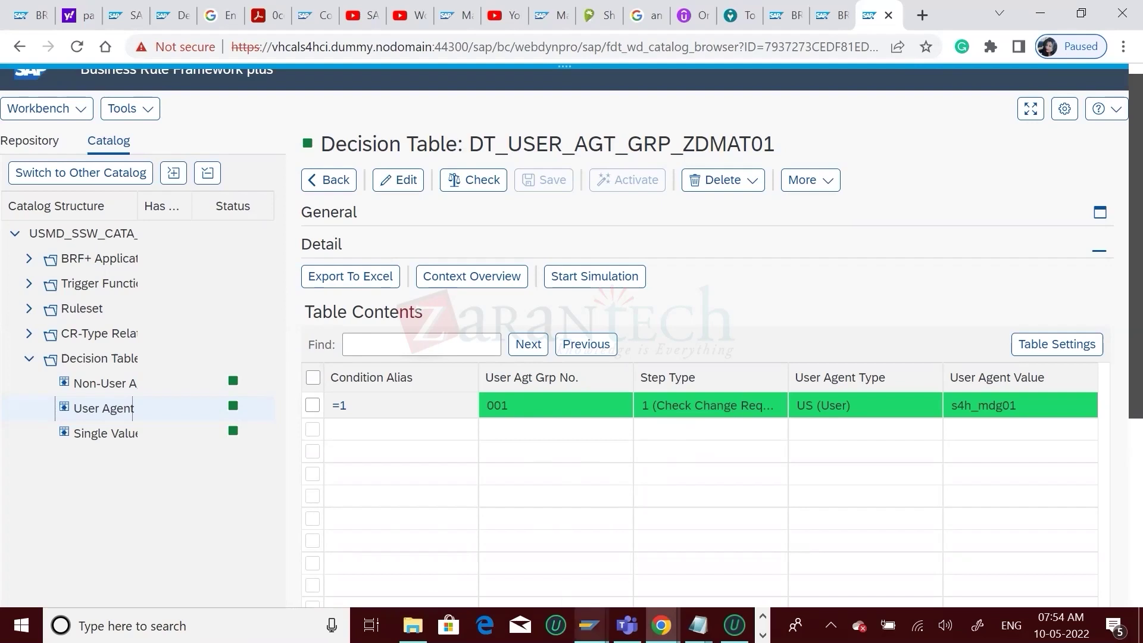
pyautogui.moveTo(590, 625)
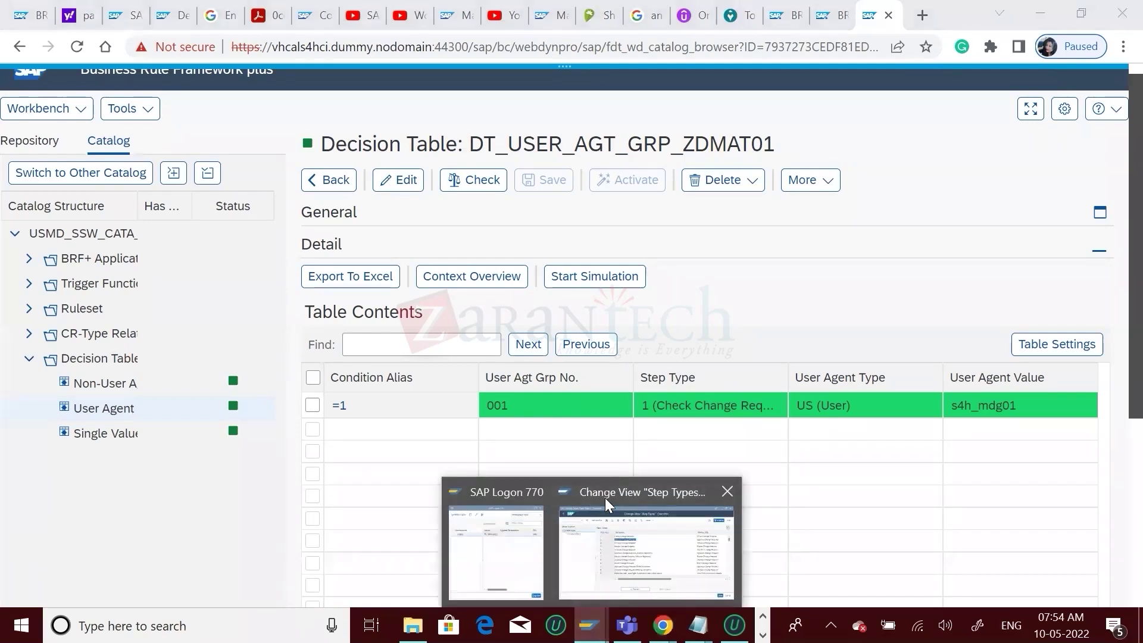
# - Switch to the SAP GUI step types view and open the actions assigned to step type 1, Check Change Request
pyautogui.click(605, 500)
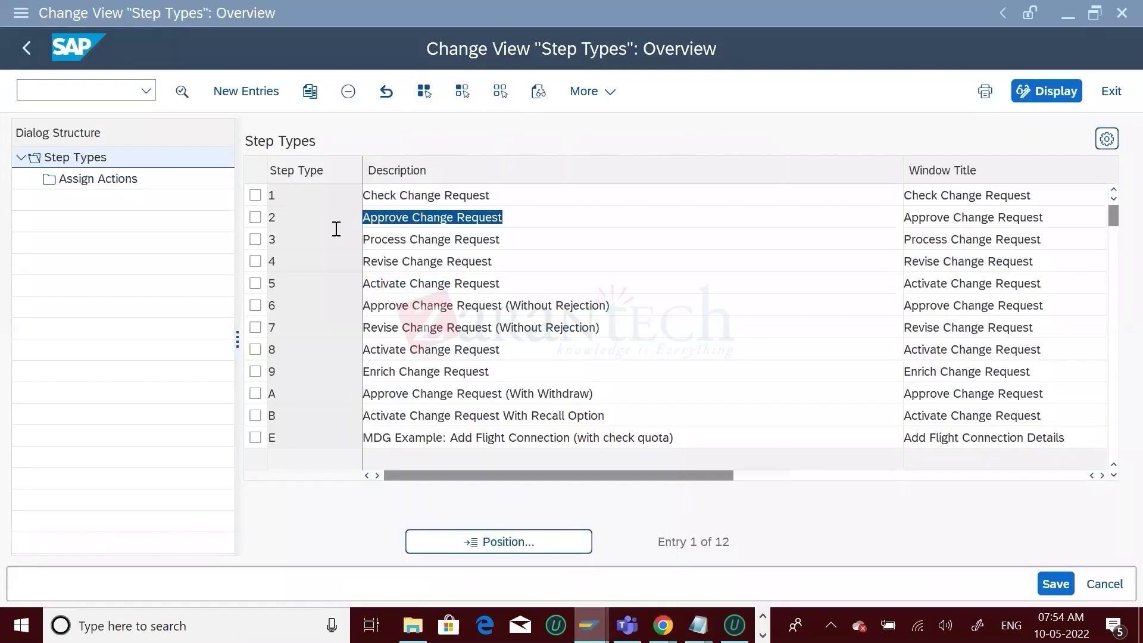
pyautogui.click(254, 197)
pyautogui.doubleClick(87, 179)
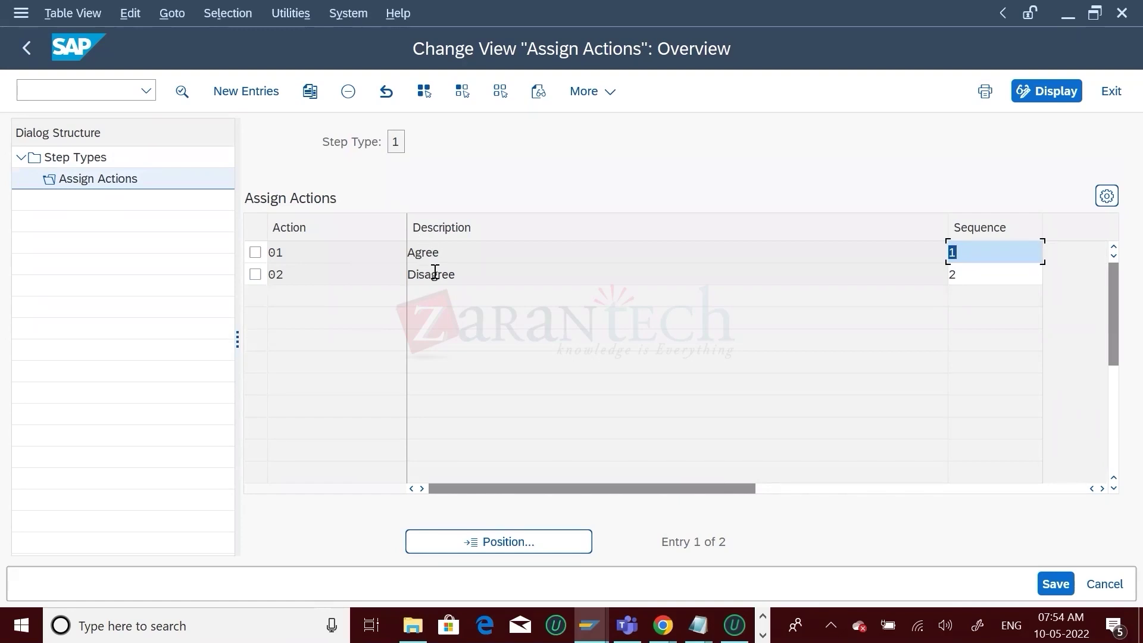
# - Open the single value decision table in the BRFplus catalog and compare its previous actions with those assigned to step type 1
pyautogui.hotkey('alt', 'Tab')
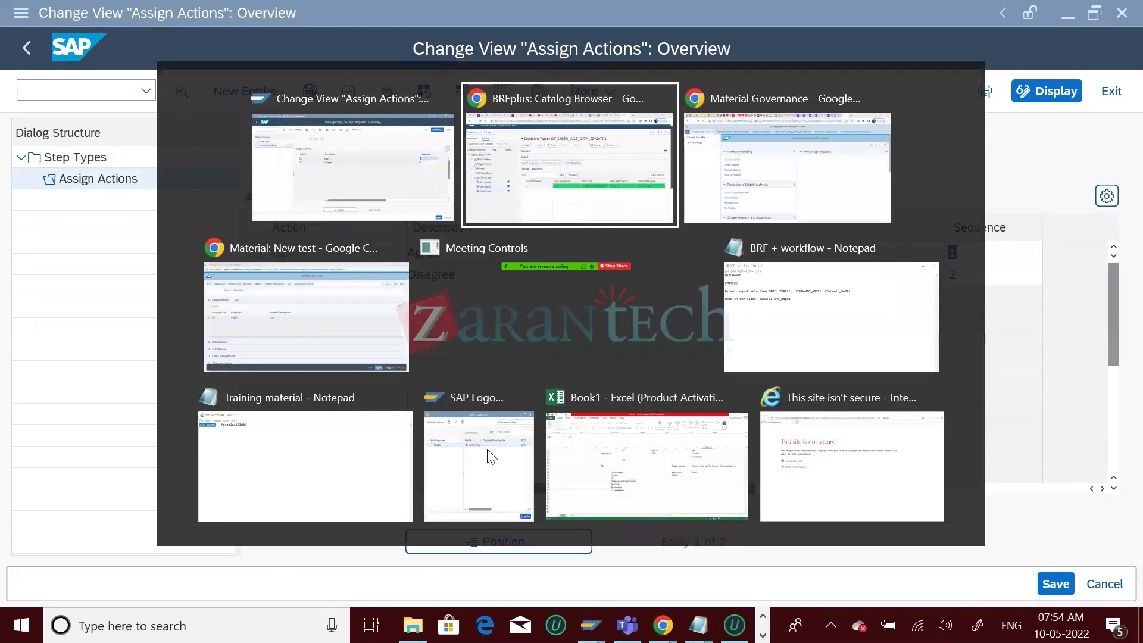
pyautogui.click(107, 439)
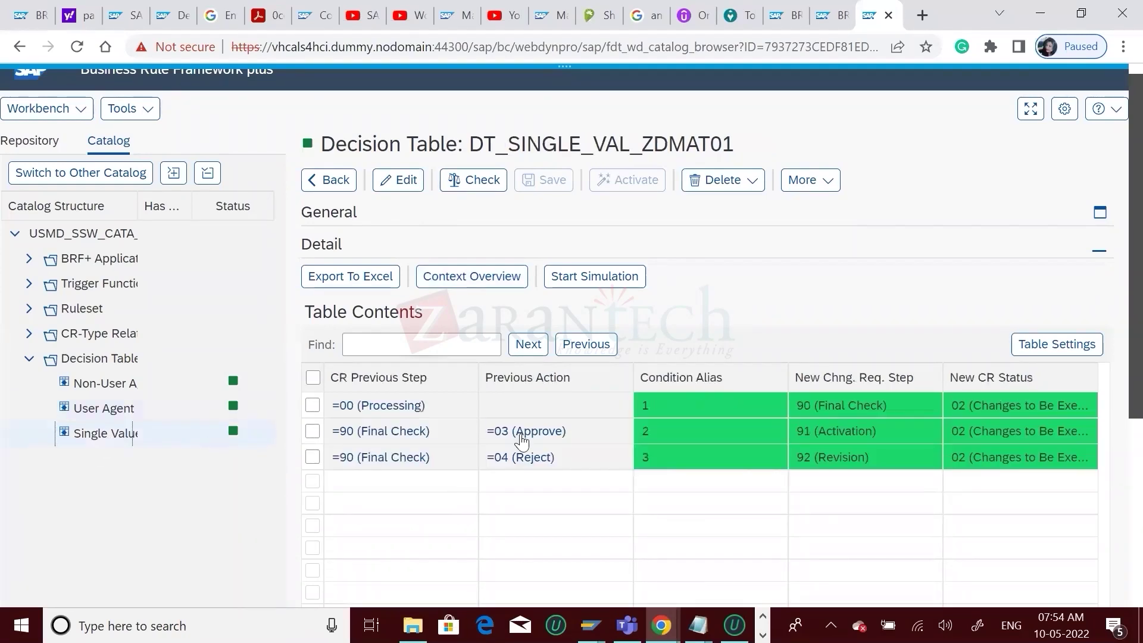
pyautogui.hotkey('alt', 'Tab')
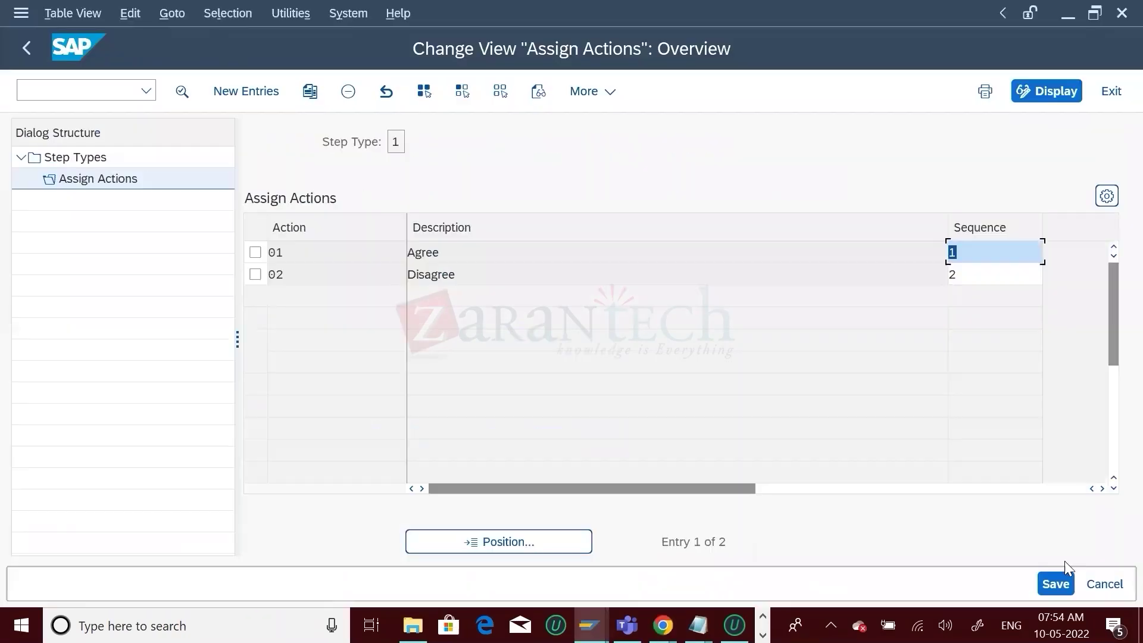
pyautogui.hotkey('alt', 'Tab')
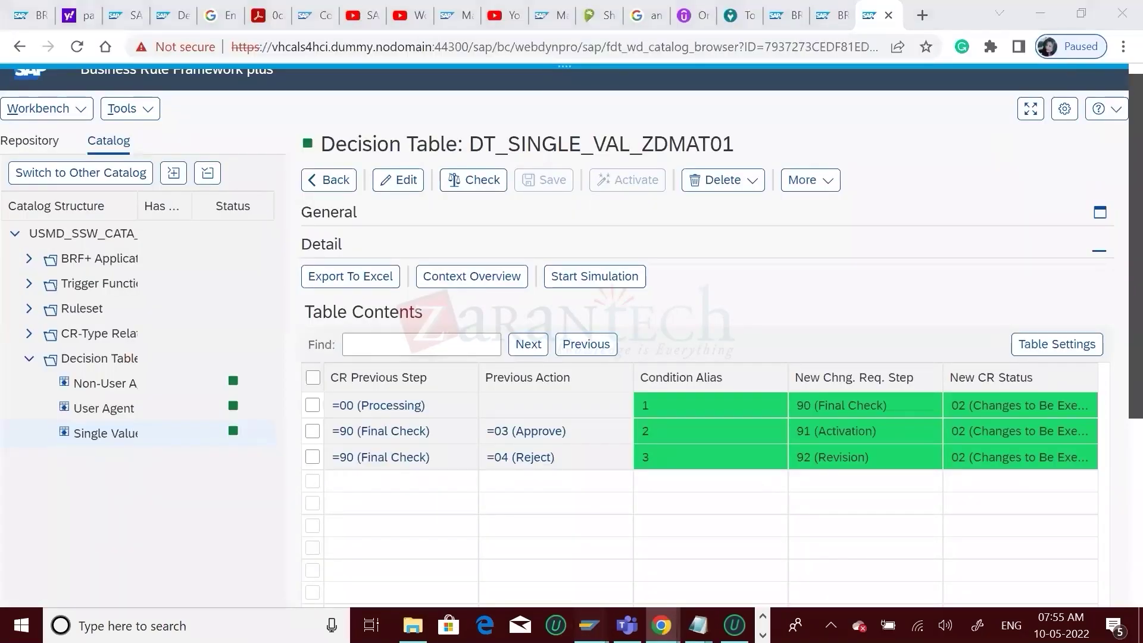
# - Switch to the new test material's window and agree to the changes in its change request
pyautogui.moveTo(589, 625)
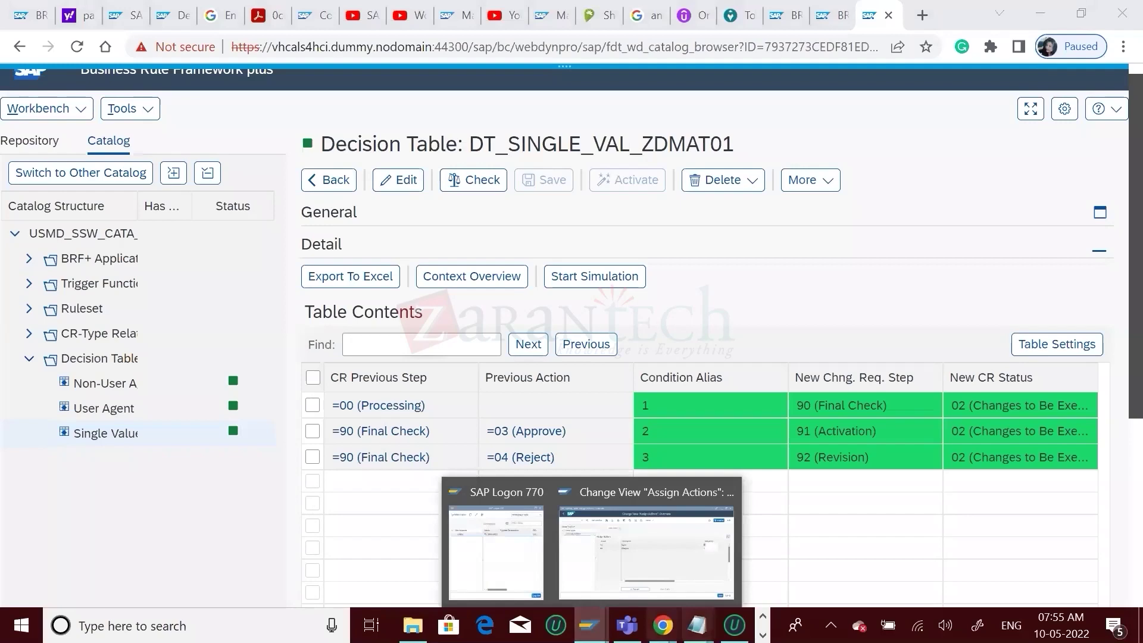
pyautogui.moveTo(661, 626)
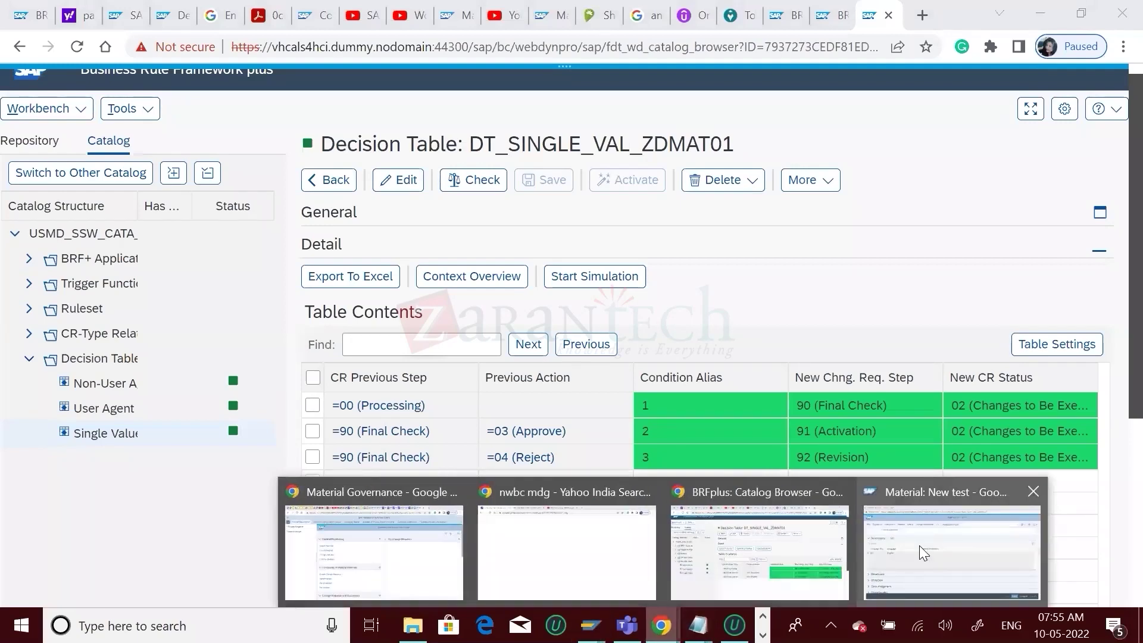
pyautogui.click(920, 546)
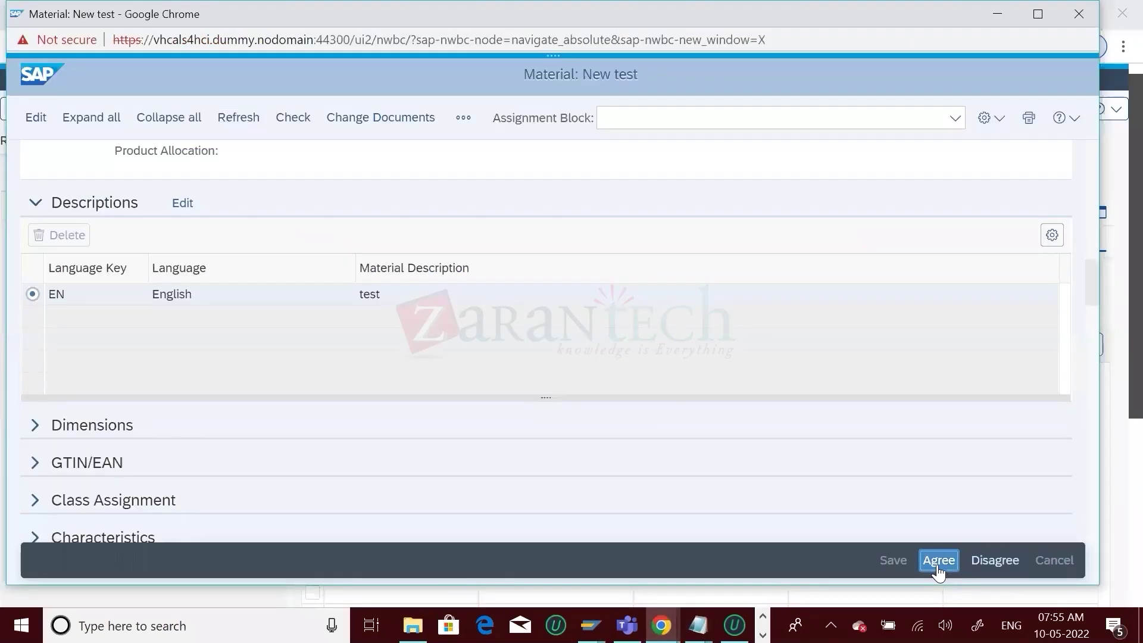
pyautogui.click(938, 563)
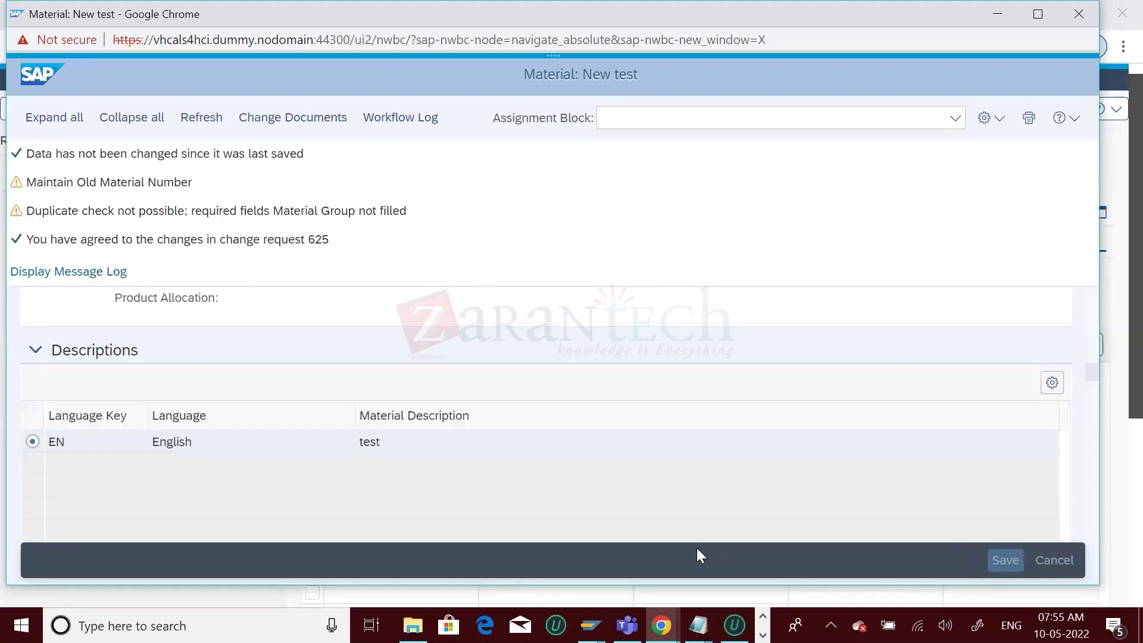
# - Refresh the material's change request, review its workflow log, and close the log window
pyautogui.click(210, 119)
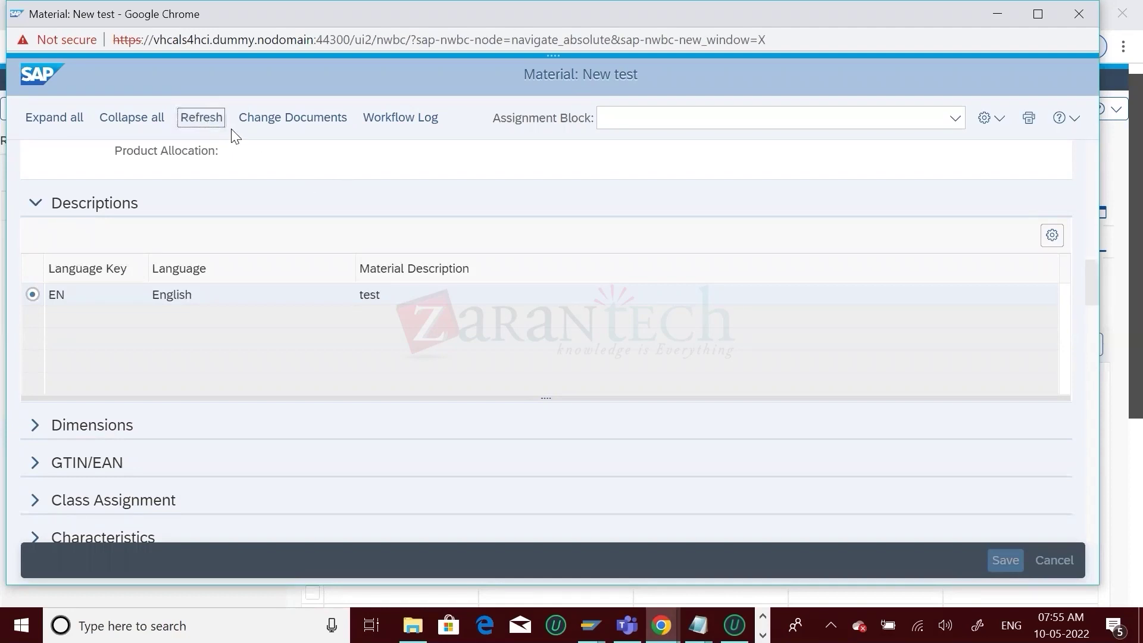
pyautogui.click(411, 122)
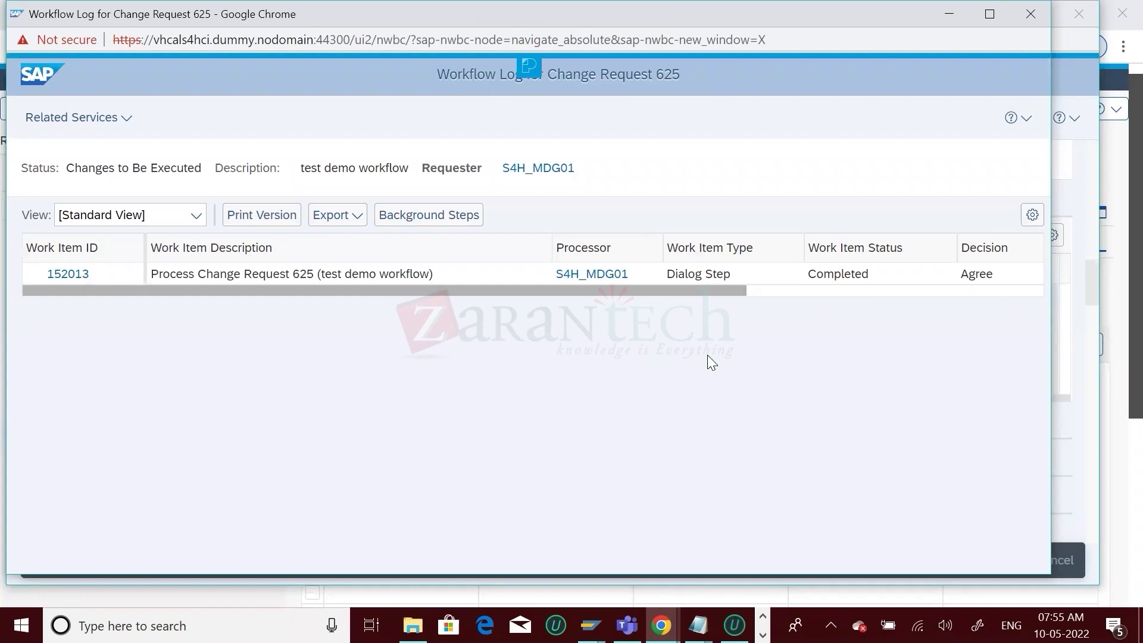
pyautogui.click(1024, 14)
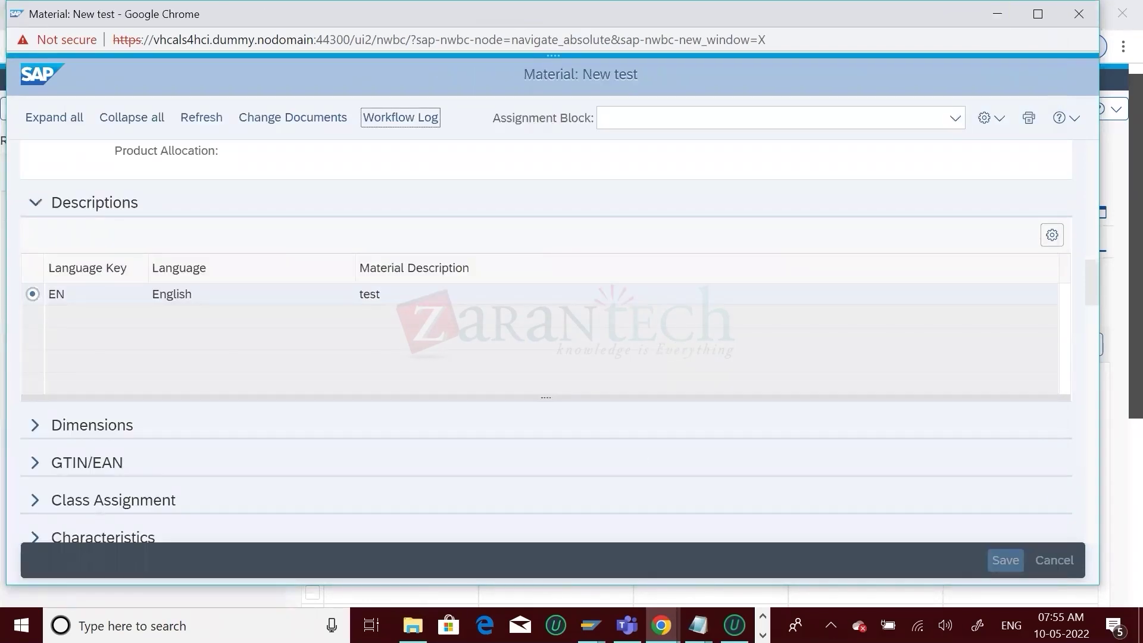
# - Return to SAP GUI, start the List of Generated Tables report by transaction code, and run it for data model MM
pyautogui.click(589, 626)
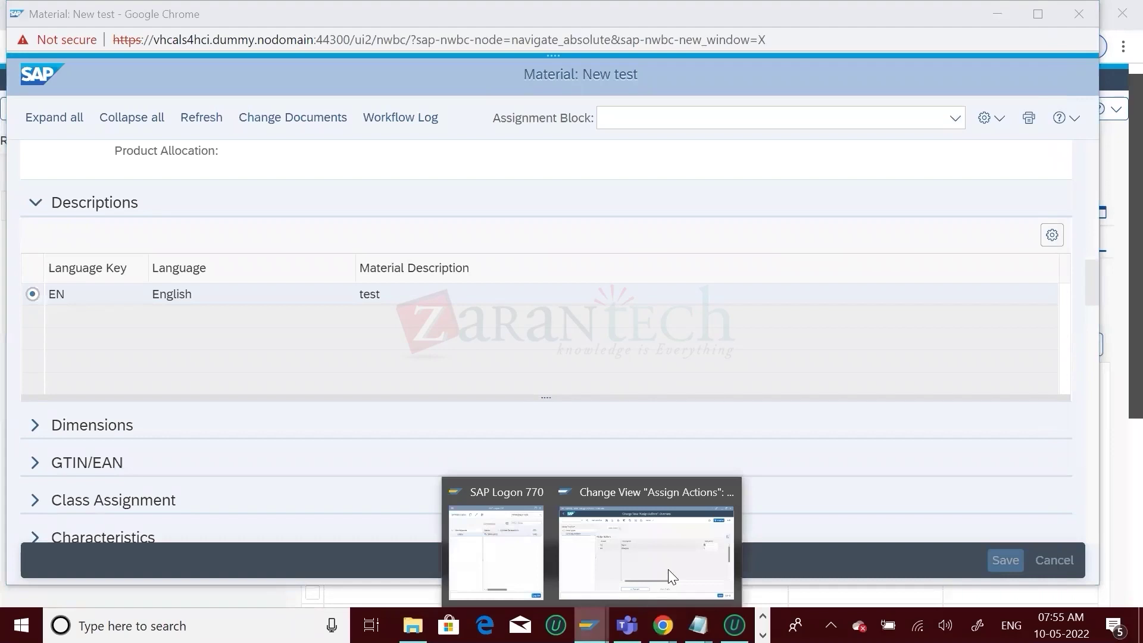
pyautogui.click(655, 493)
pyautogui.click(48, 88)
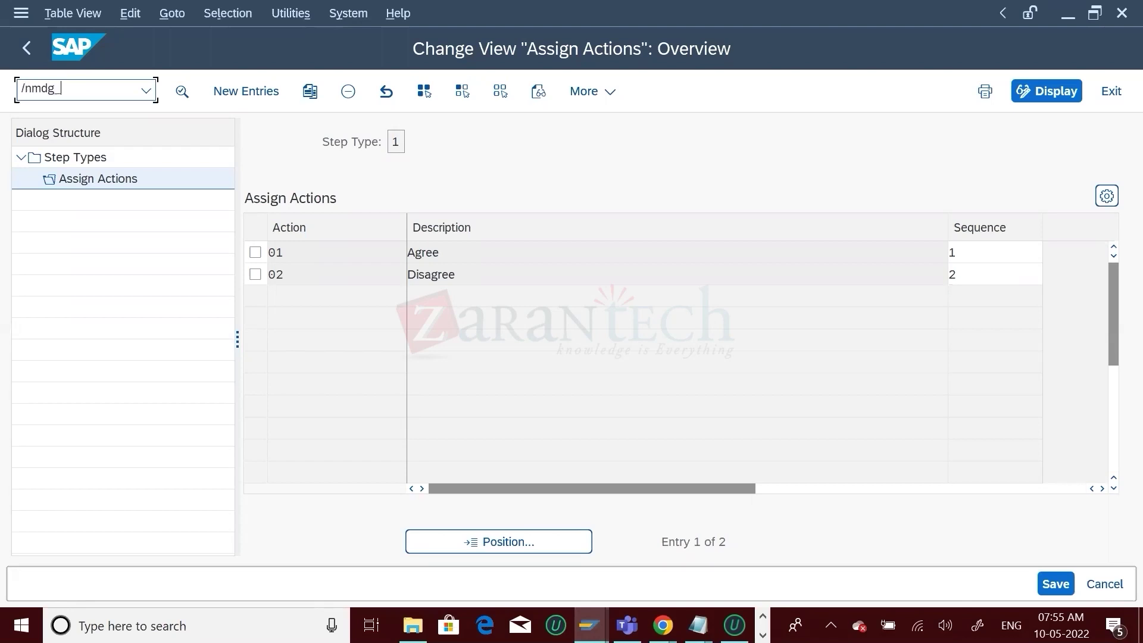
pyautogui.write('data_mode')
pyautogui.press('BackSpace')
pyautogui.write('o')
pyautogui.press('Return')
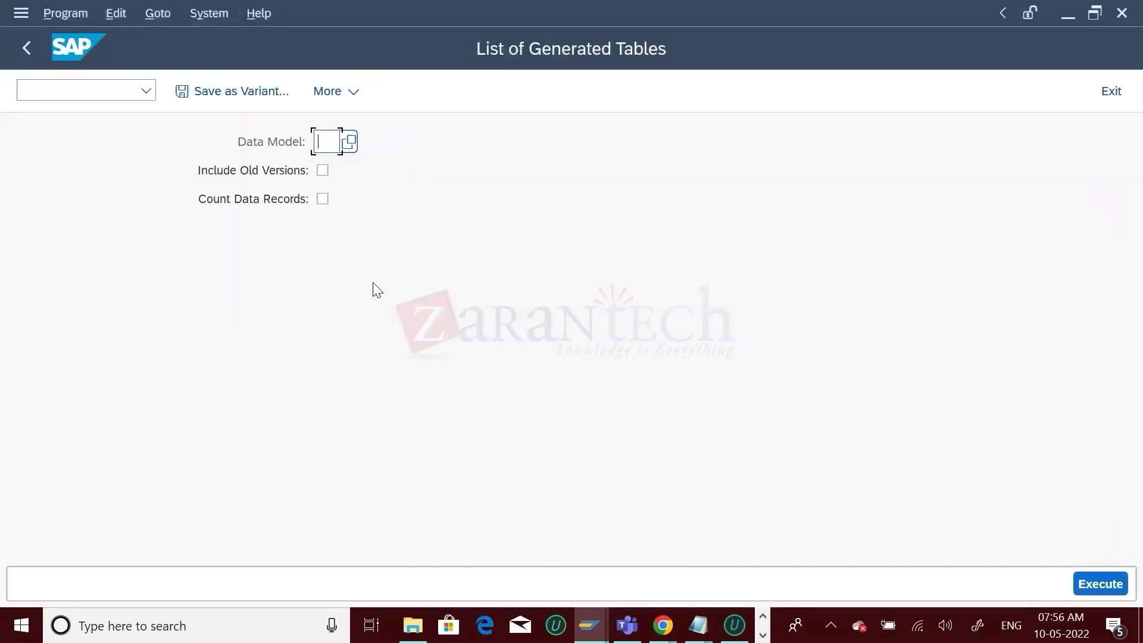
pyautogui.write('MM')
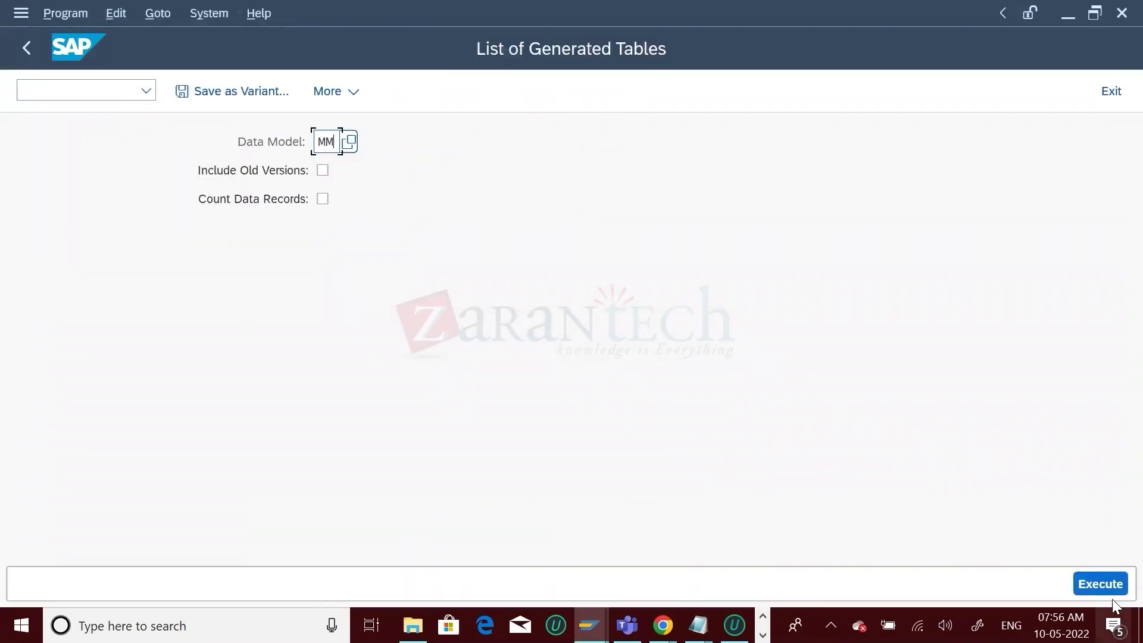
pyautogui.click(1101, 585)
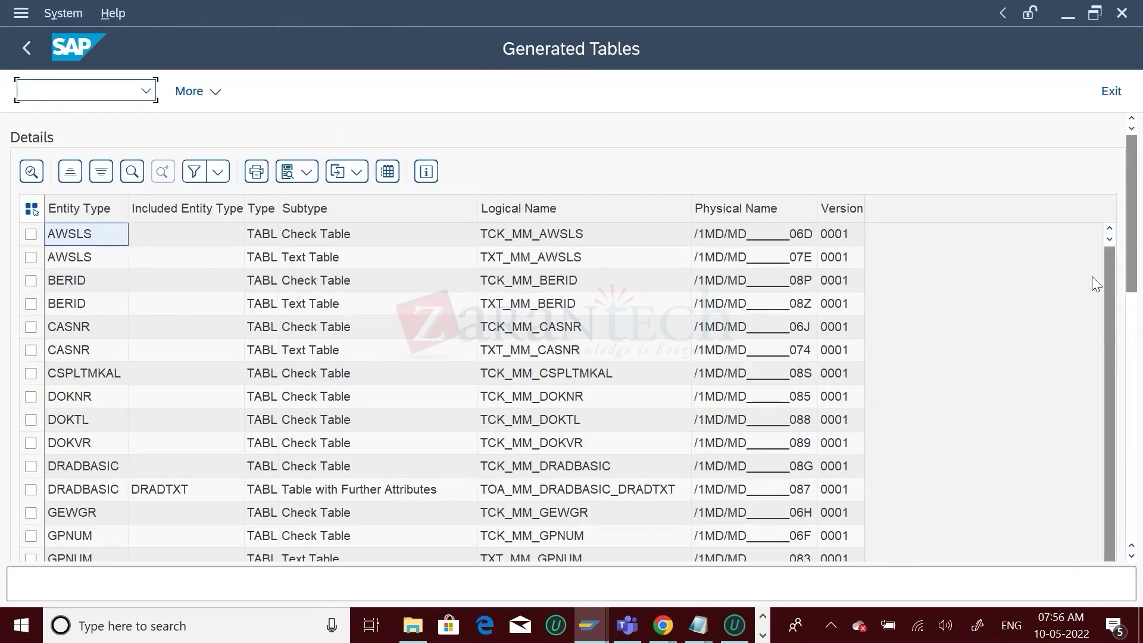
# - Open the check table of entity type MATERIAL and bring up the selection screen for its contents
pyautogui.scroll(-6, 1115, 307)
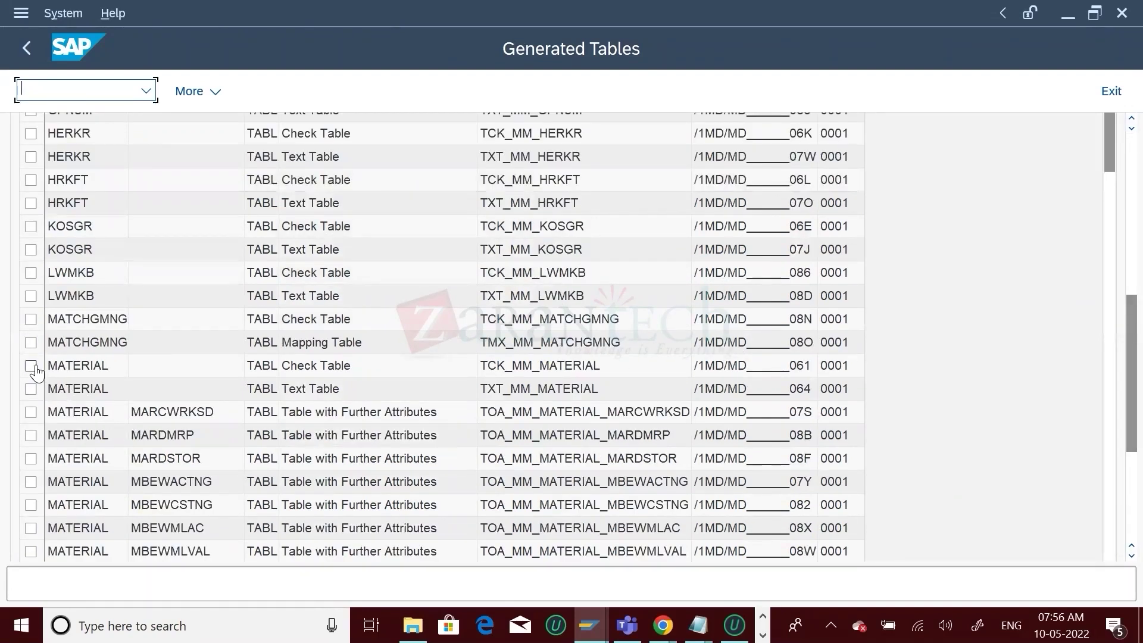
pyautogui.doubleClick(90, 364)
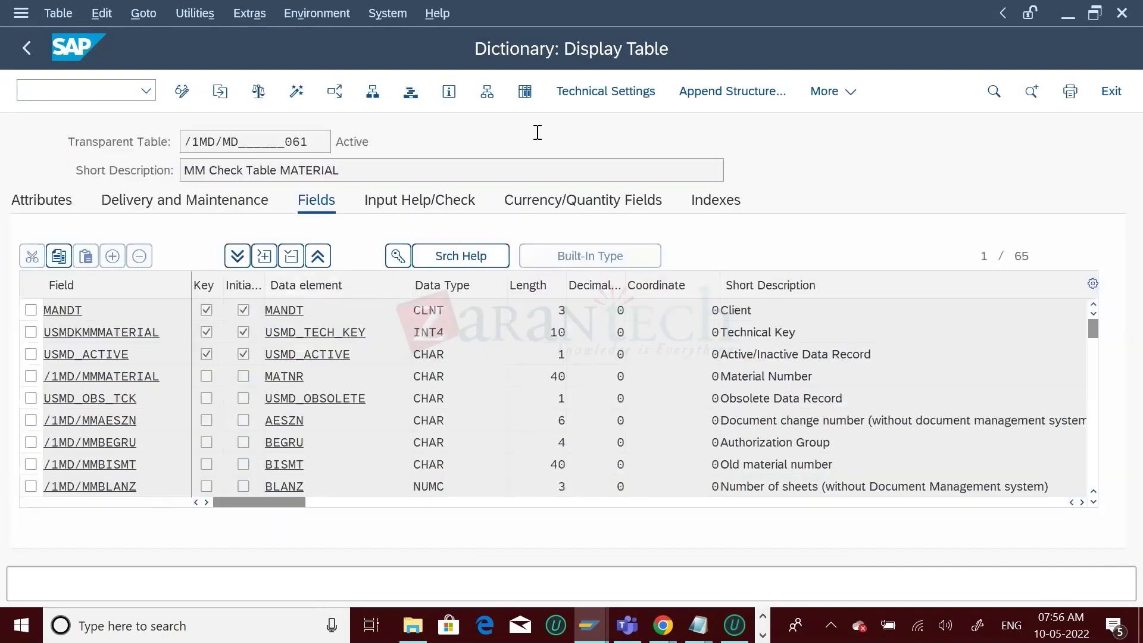
pyautogui.click(528, 86)
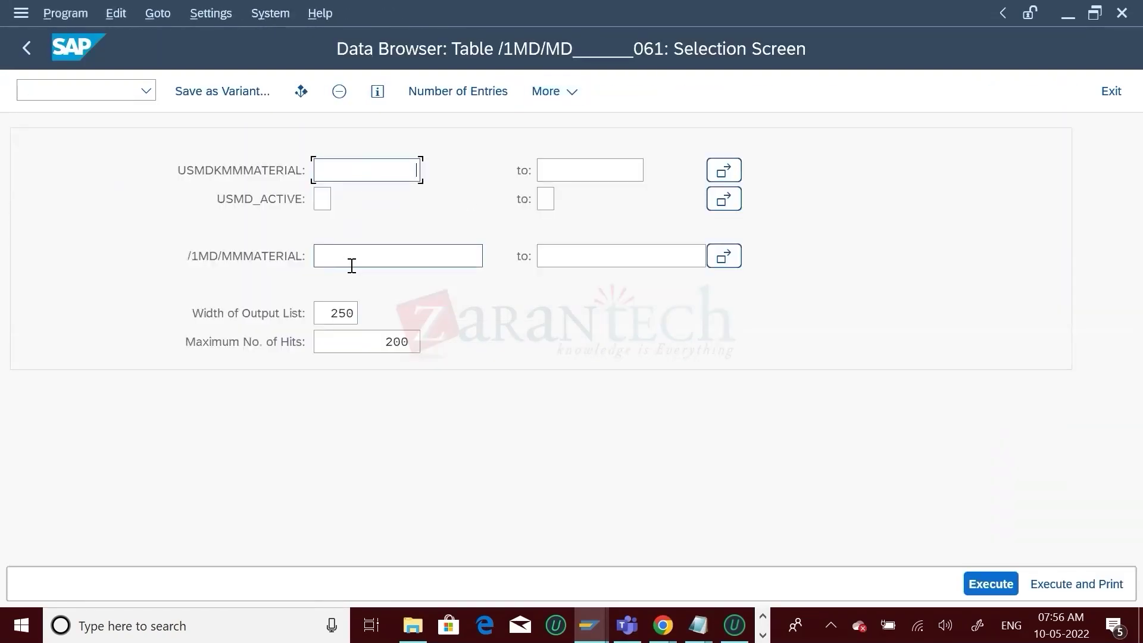
# - Copy material number $272 from the change request's basic data and run the table selection on /1MD/MMMATERIAL with it
pyautogui.click(347, 249)
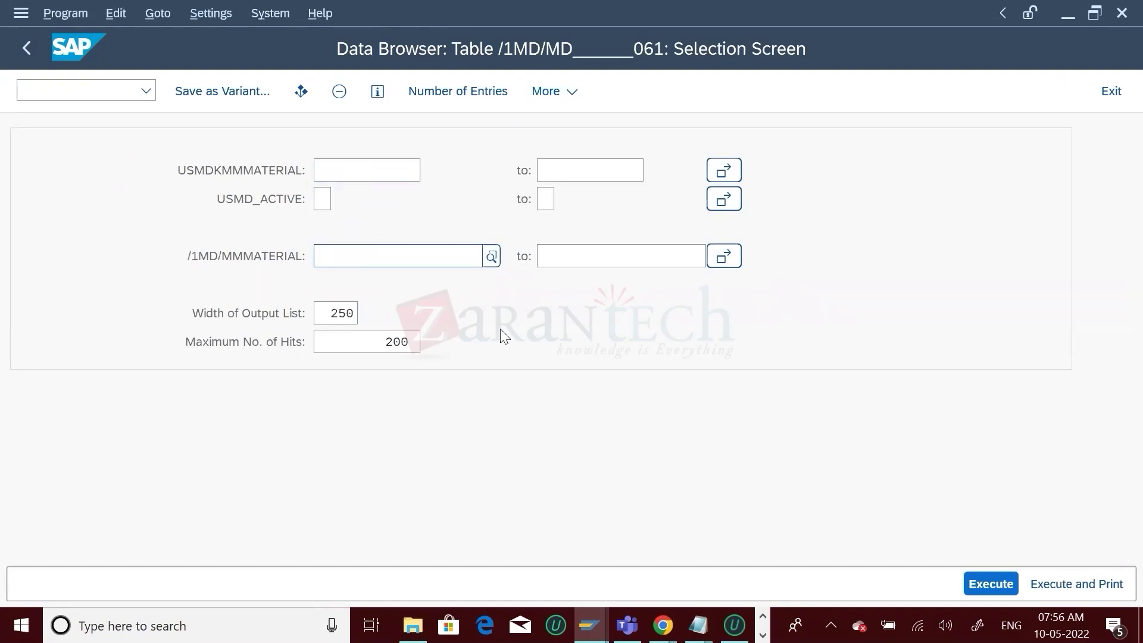
pyautogui.hotkey('alt', 'Tab')
pyautogui.hotkey('alt', 'Tab')
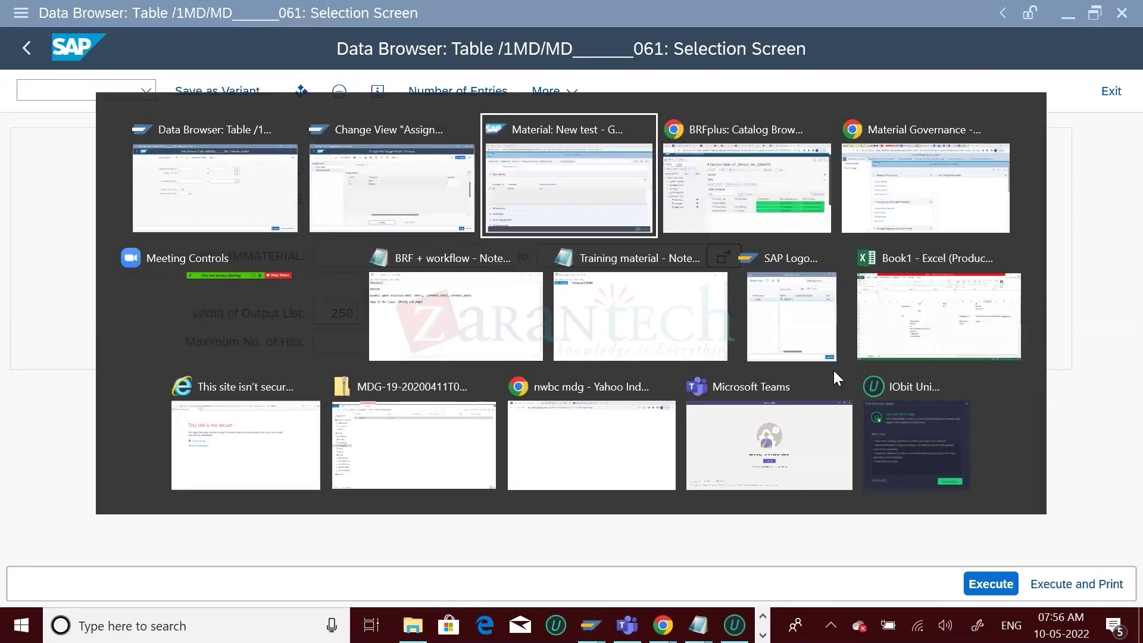
pyautogui.scroll(5, 1094, 213)
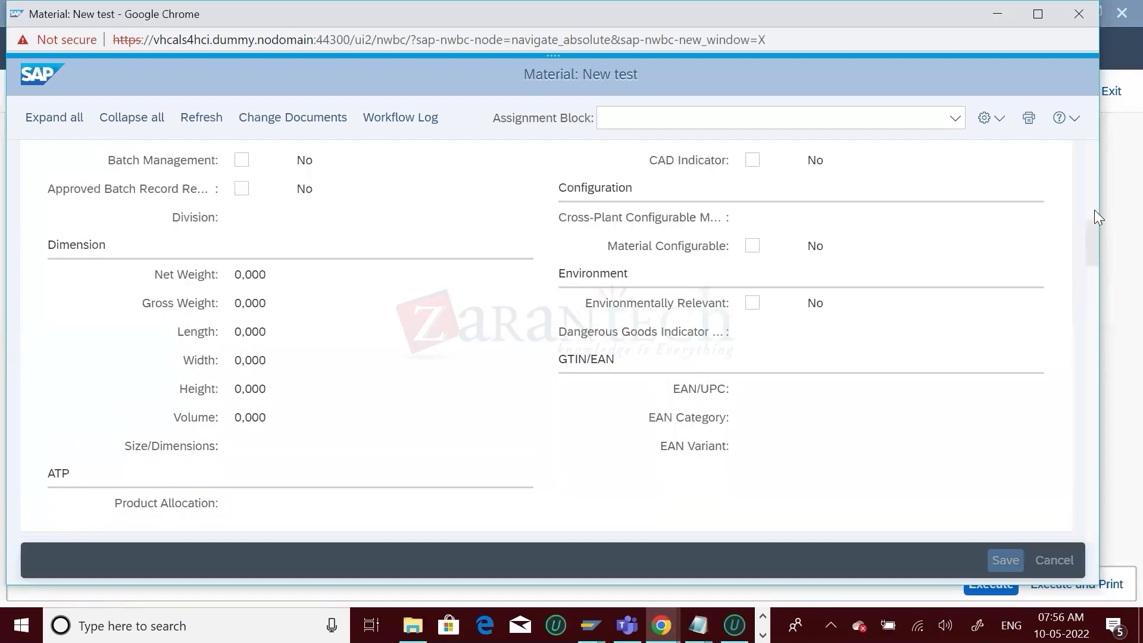
pyautogui.scroll(5, 1094, 210)
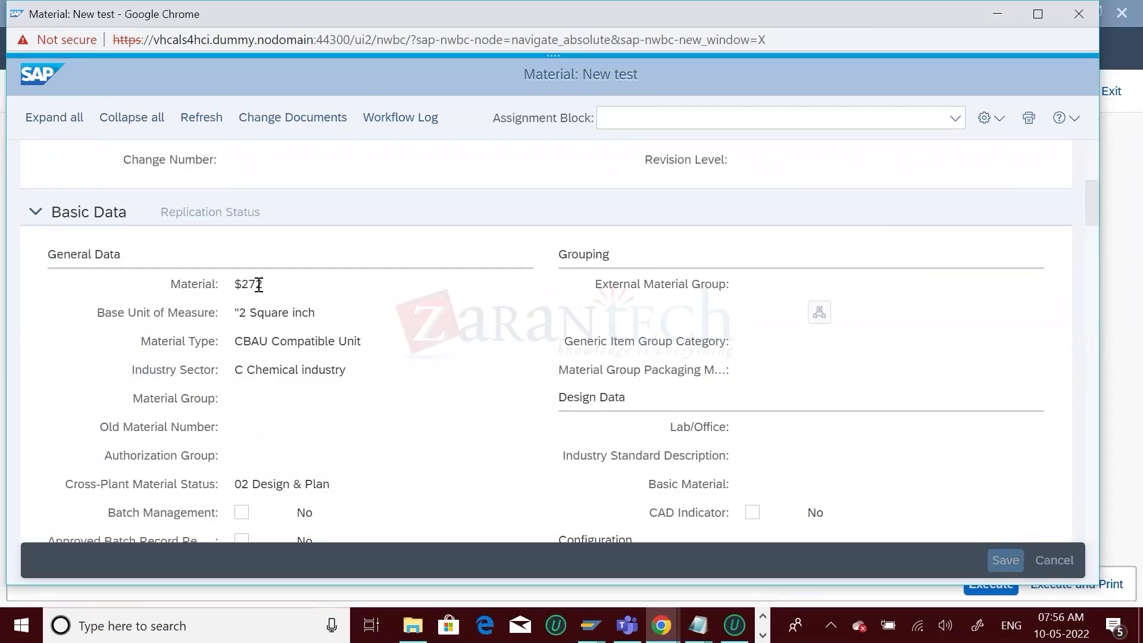
pyautogui.moveTo(265, 286); pyautogui.dragTo(234, 283)
pyautogui.hotkey('ctrl', 'c')
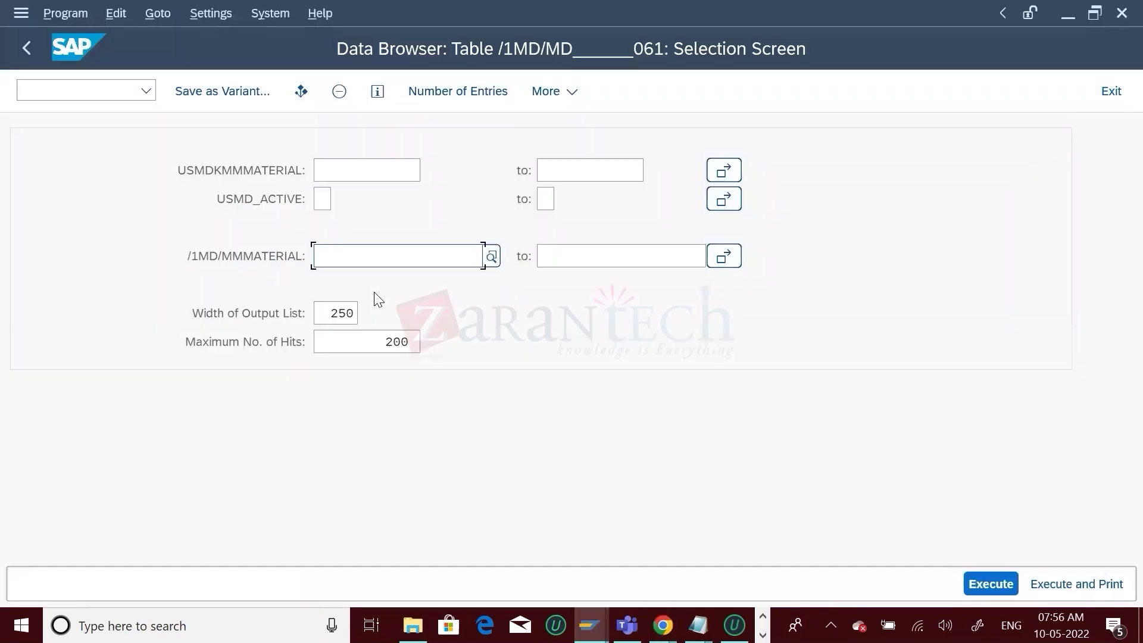
pyautogui.hotkey('alt', 'Tab')
pyautogui.hotkey('ctrl', 'v')
pyautogui.click(989, 579)
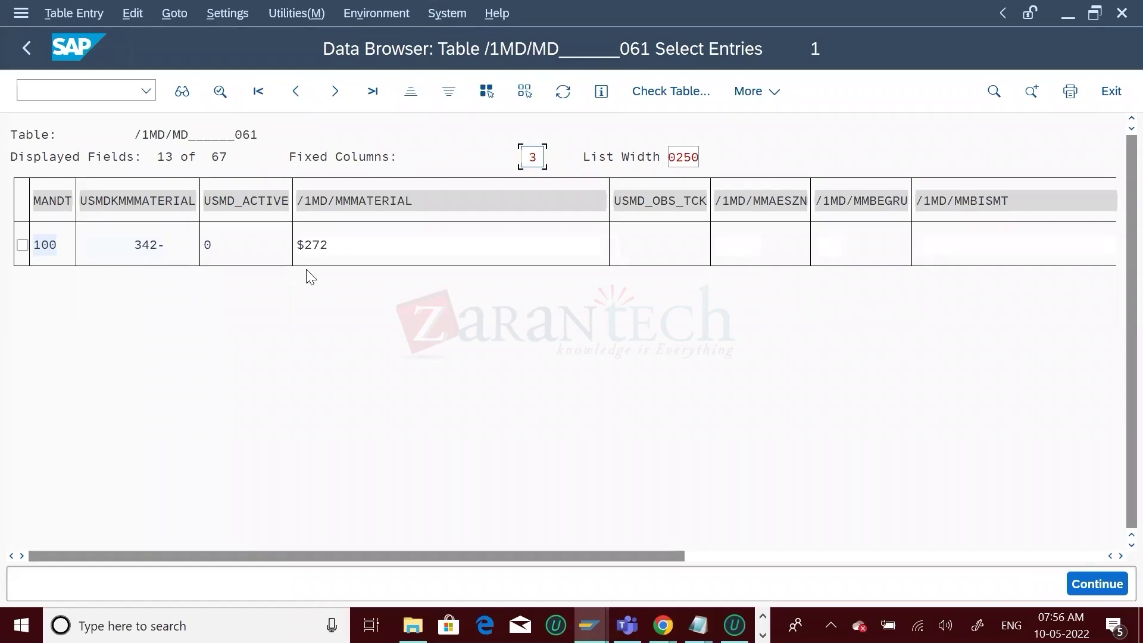
# - Start SE11 in a new session, display database table USMD120C, and open the selection screen for its contents
pyautogui.click(50, 92)
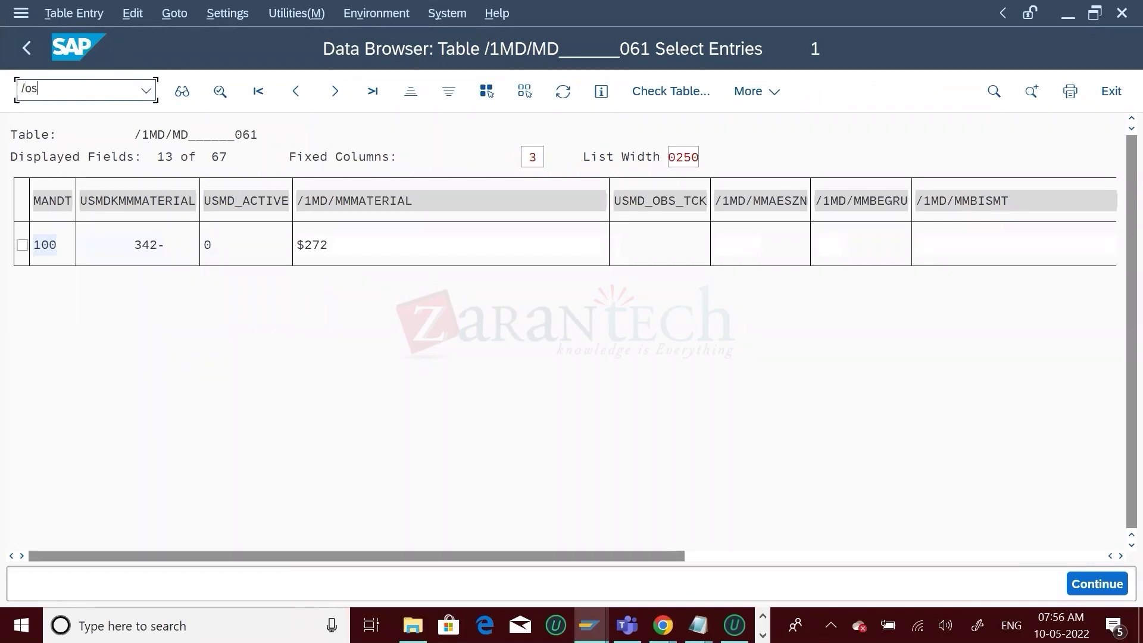
pyautogui.write('/ose11')
pyautogui.press('Return')
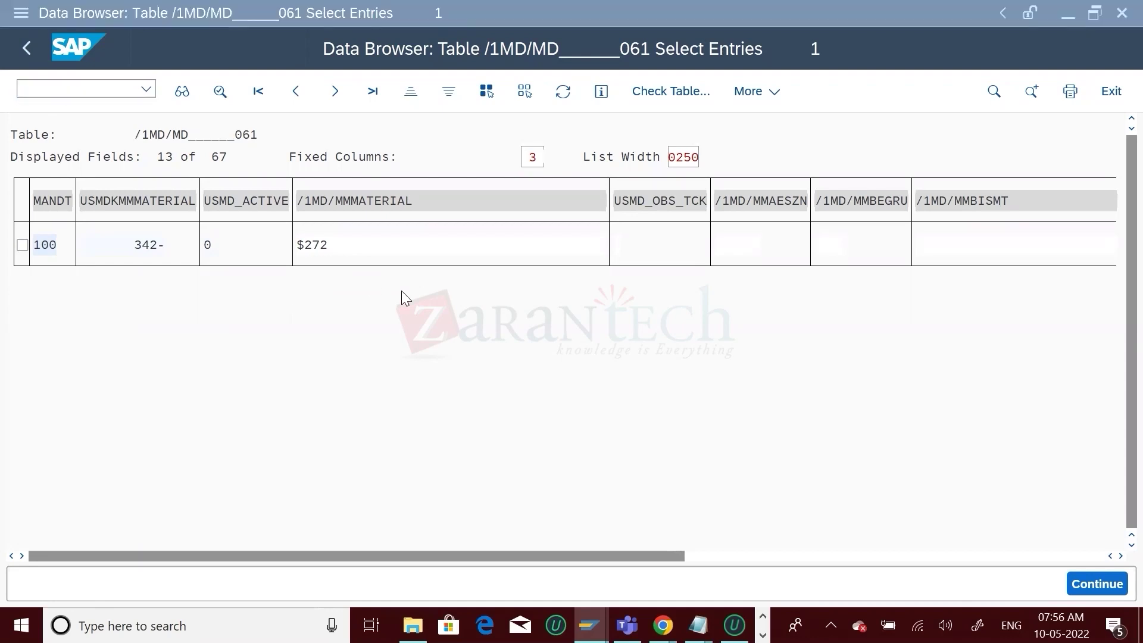
pyautogui.click(312, 204)
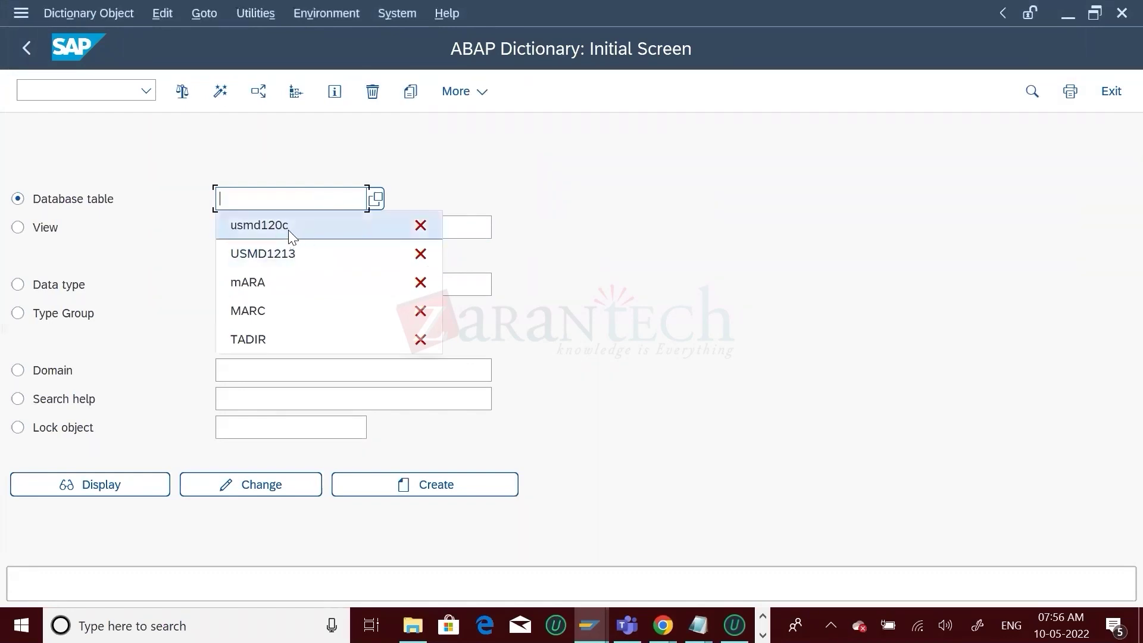
pyautogui.click(288, 226)
pyautogui.click(106, 486)
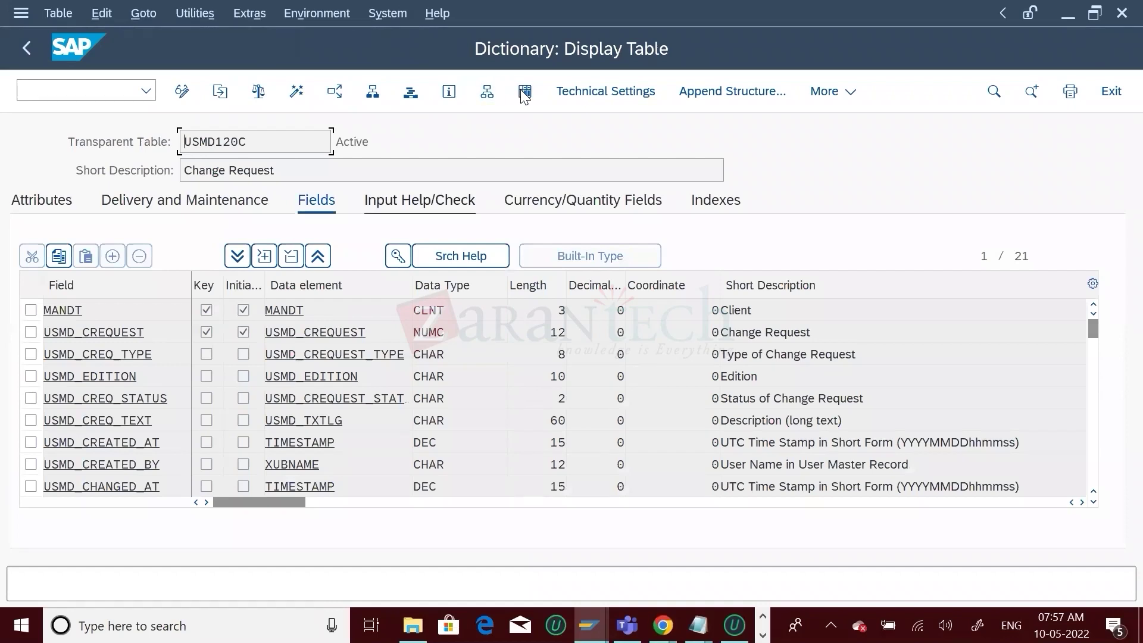
pyautogui.click(524, 92)
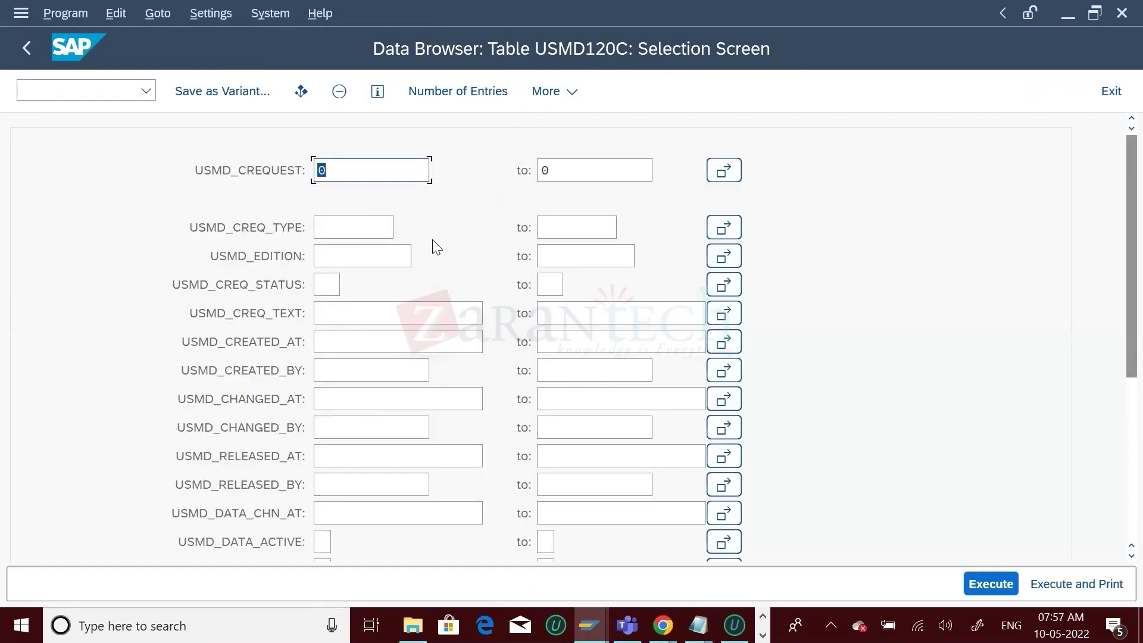
# - Copy ZDMAT01 from the BRF + workflow note and try running the USMD120C selection with it as USMD_CREQUEST
pyautogui.click(697, 626)
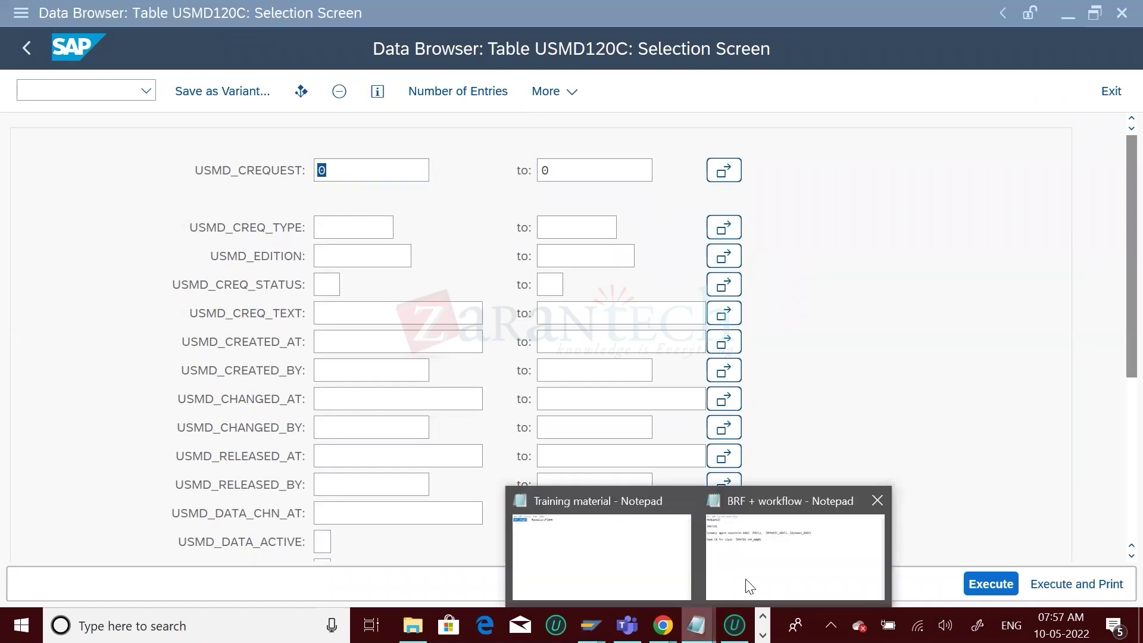
pyautogui.click(755, 578)
pyautogui.moveTo(290, 236); pyautogui.dragTo(237, 236)
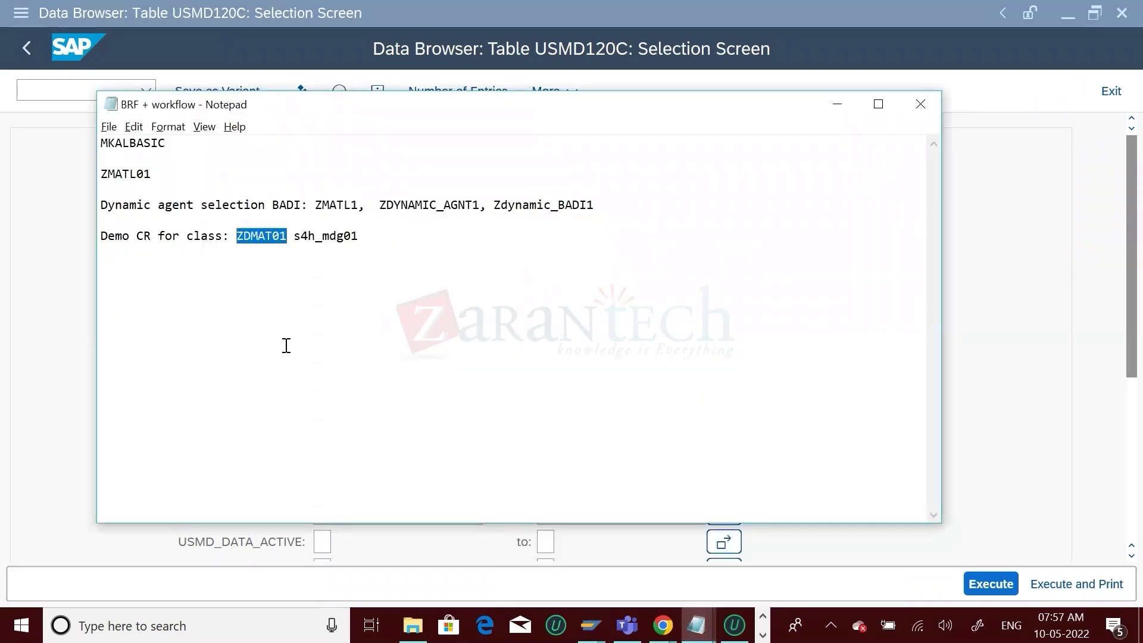
pyautogui.hotkey('ctrl', 'c')
pyautogui.hotkey('alt', 'Tab')
pyautogui.hotkey('ctrl', 'v')
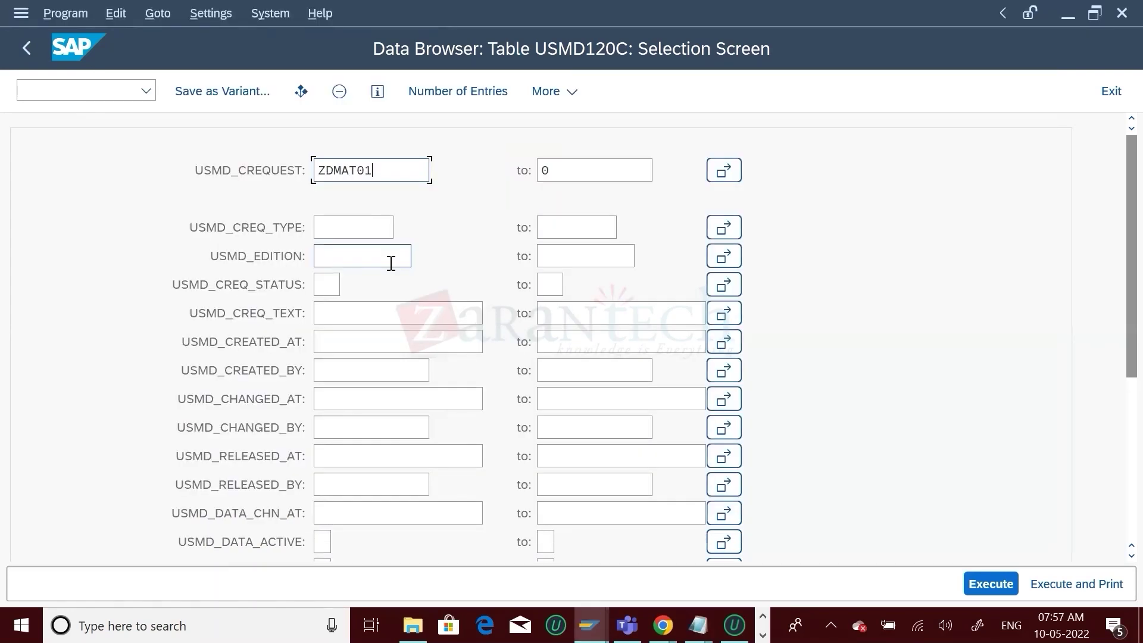
pyautogui.click(987, 577)
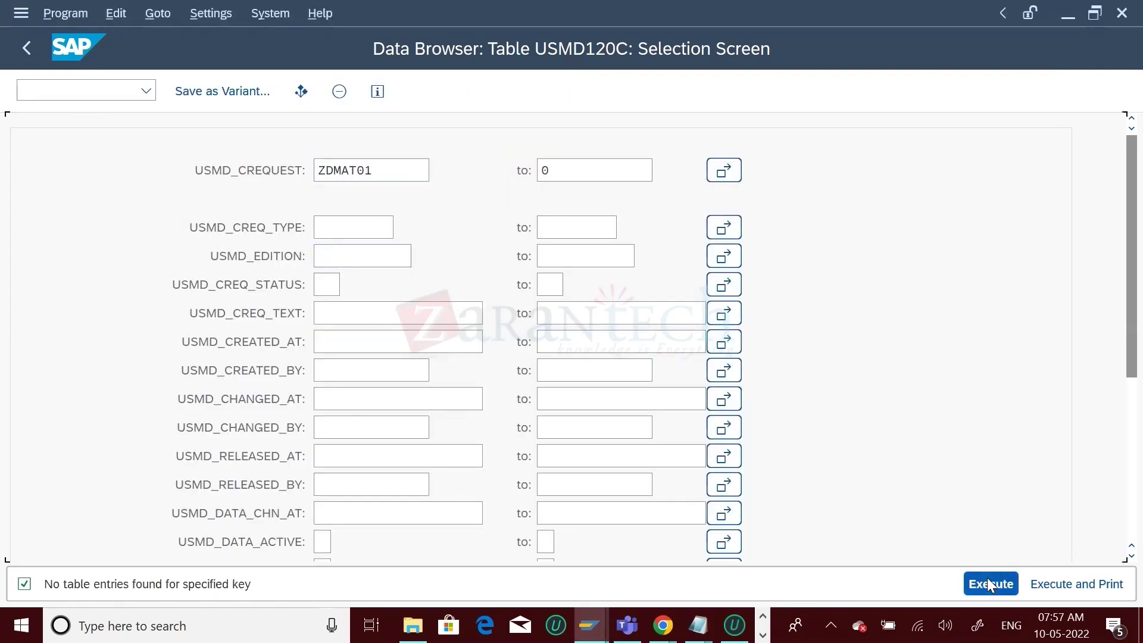
pyautogui.click(990, 584)
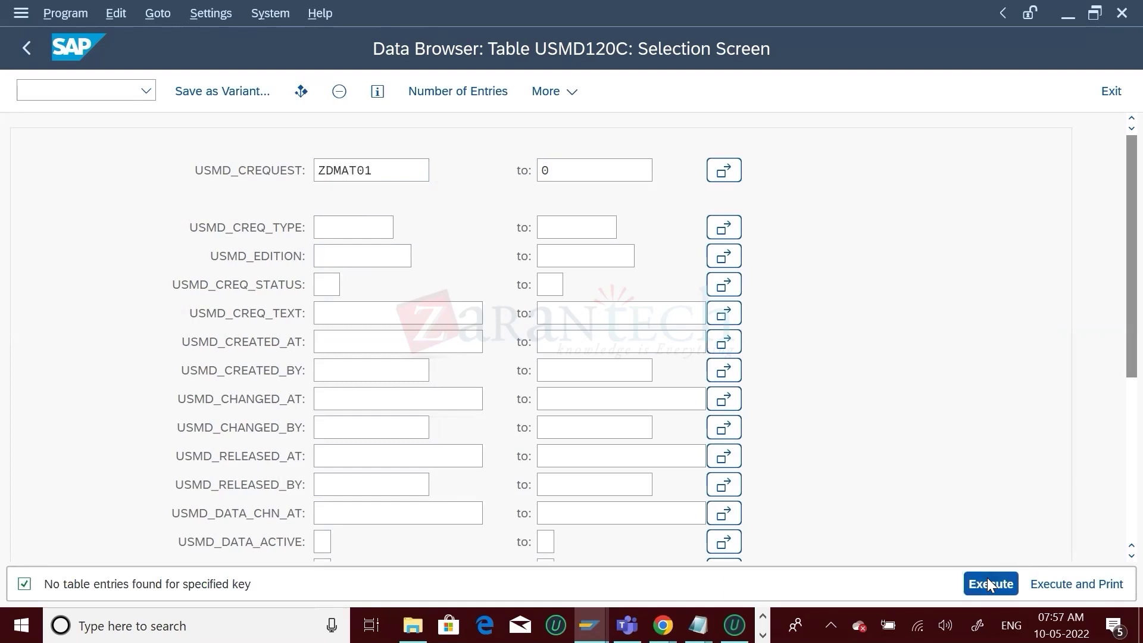
pyautogui.click(990, 584)
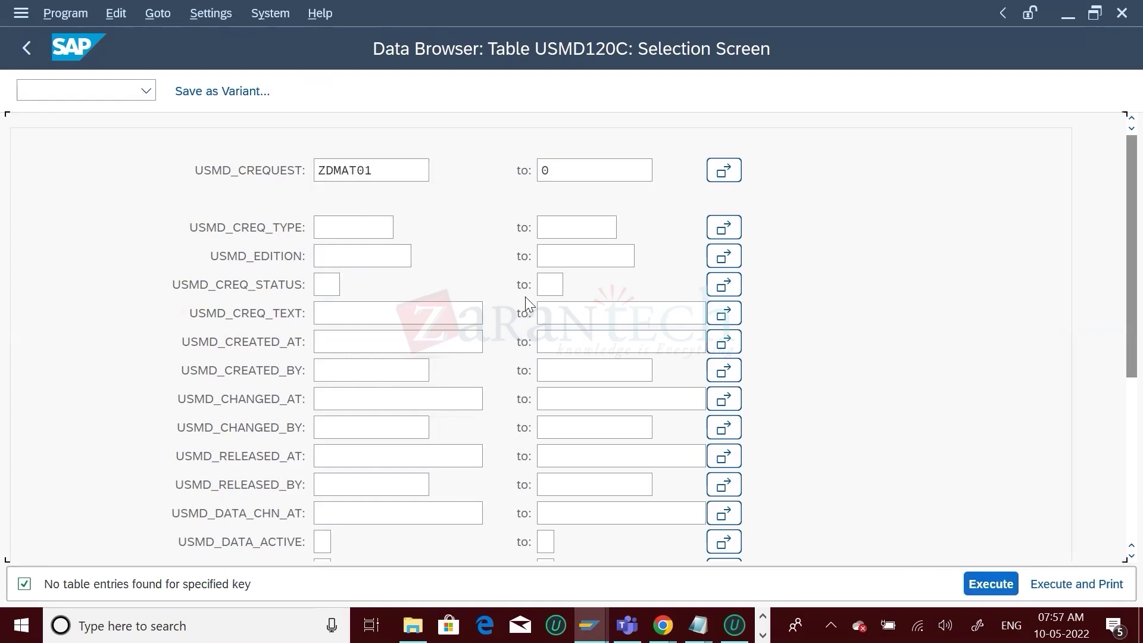
# - Clear ZDMAT01 from the USMD_CREQUEST field of the USMD120C selection
pyautogui.click(335, 229)
pyautogui.click(384, 168)
pyautogui.press('BackSpace')
pyautogui.press('BackSpace')
pyautogui.press('BackSpace')
pyautogui.press('BackSpace')
pyautogui.press('BackSpace')
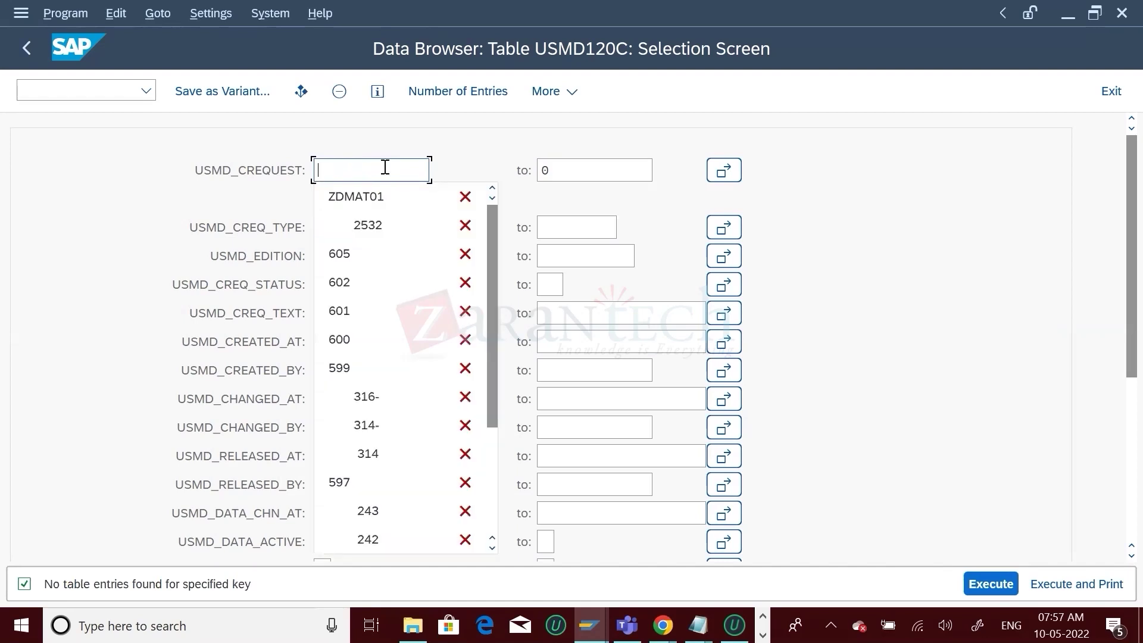
pyautogui.click(476, 130)
pyautogui.hotkey('alt', 'Tab')
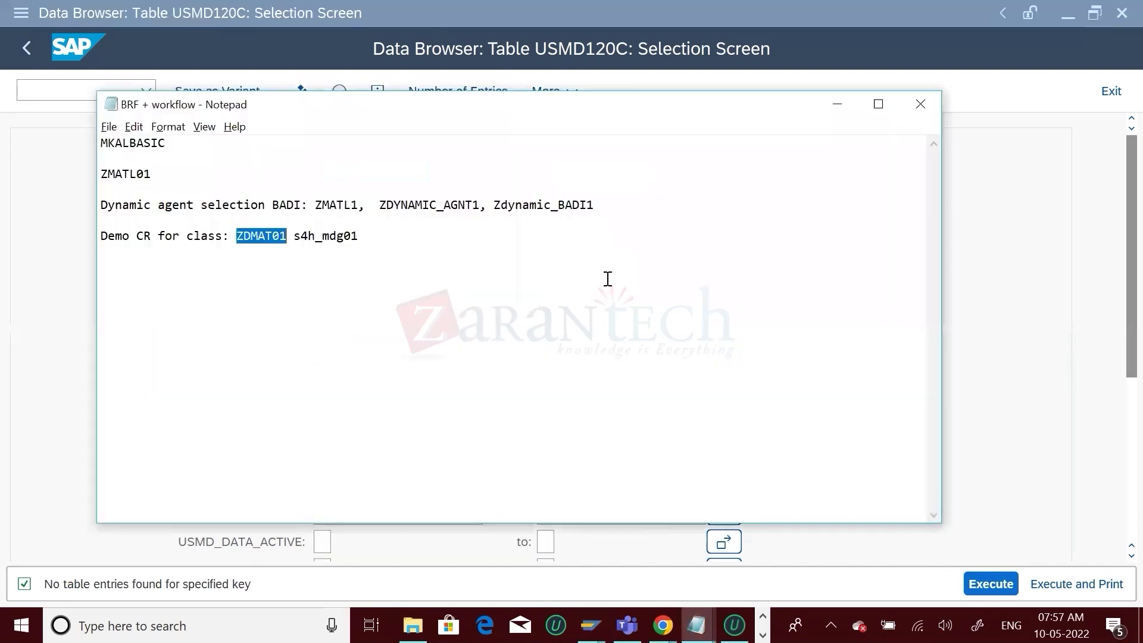
pyautogui.hotkey('alt', 'Tab')
pyautogui.hotkey('alt', 'Tab')
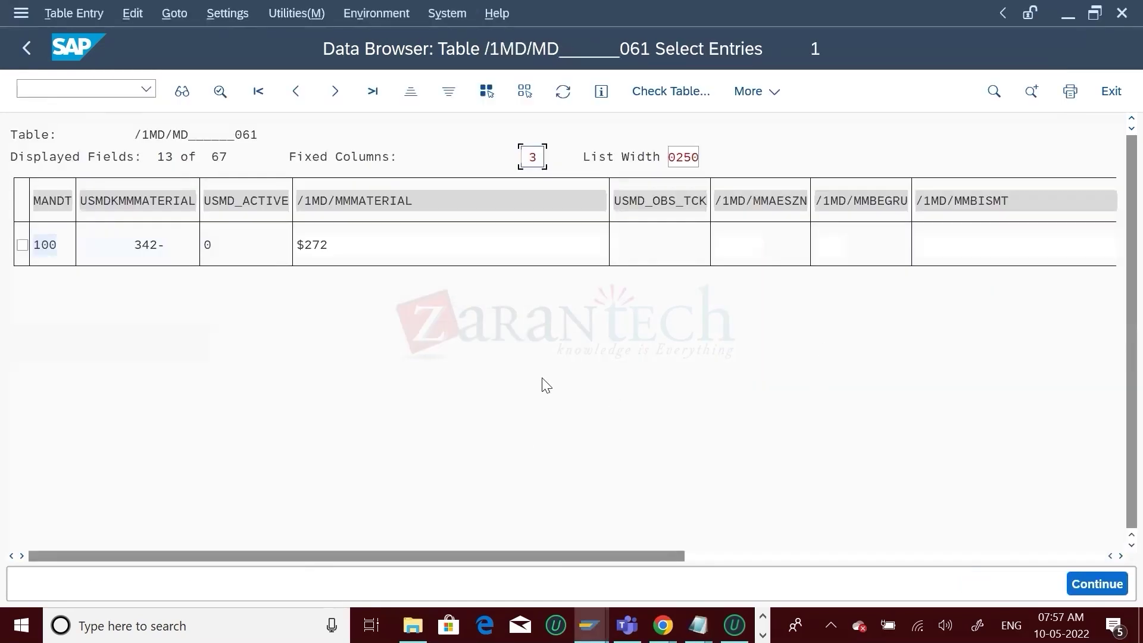
# - Switch to the Material: New test window in Chrome and copy change request number 625 from its general data
pyautogui.click(660, 624)
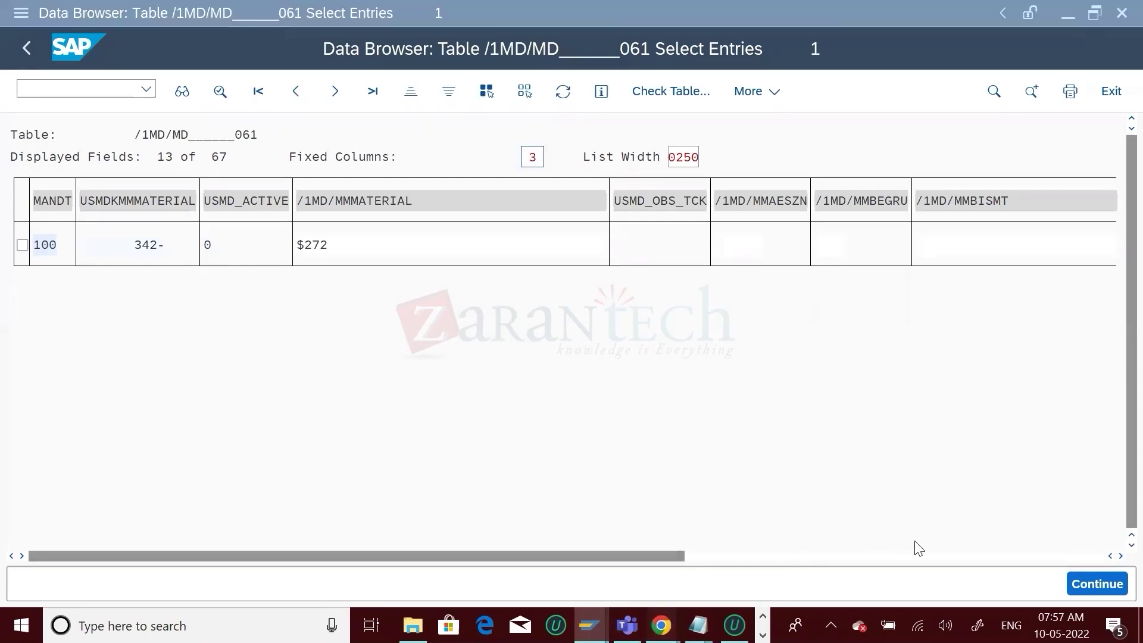
pyautogui.click(912, 498)
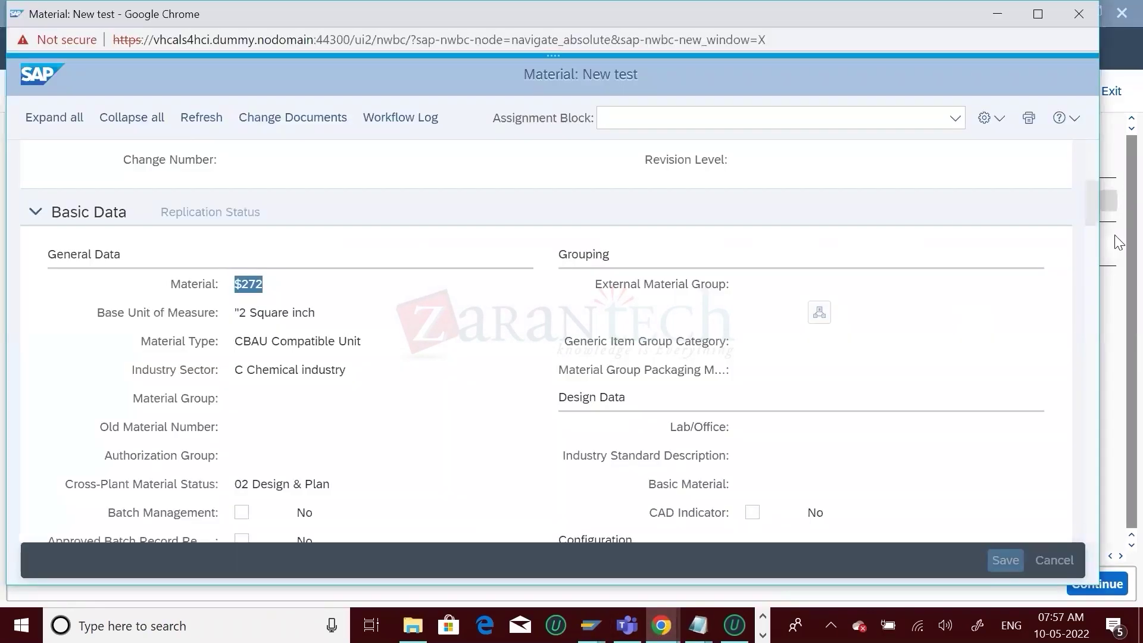
pyautogui.scroll(5, 1093, 164)
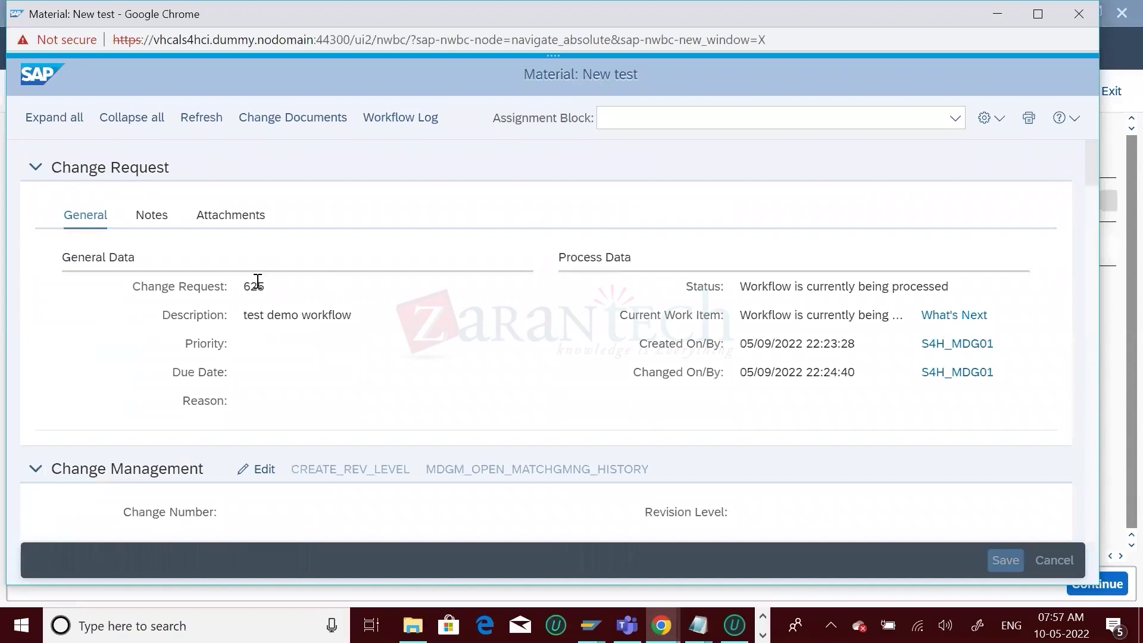
pyautogui.moveTo(263, 286); pyautogui.dragTo(242, 287)
pyautogui.hotkey('alt', 'Tab')
pyautogui.press('Tab')
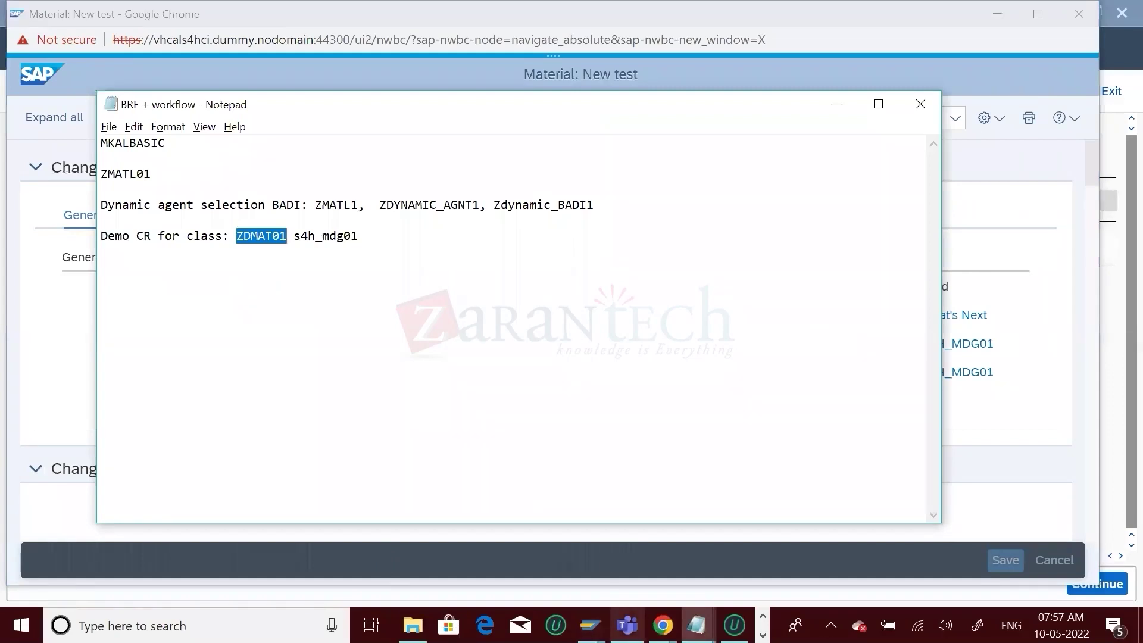
# - Return to the USMD120C selection in SAP GUI, run it for USMD_CREQUEST 625, and check the entry's change request status
pyautogui.click(589, 625)
pyautogui.click(784, 536)
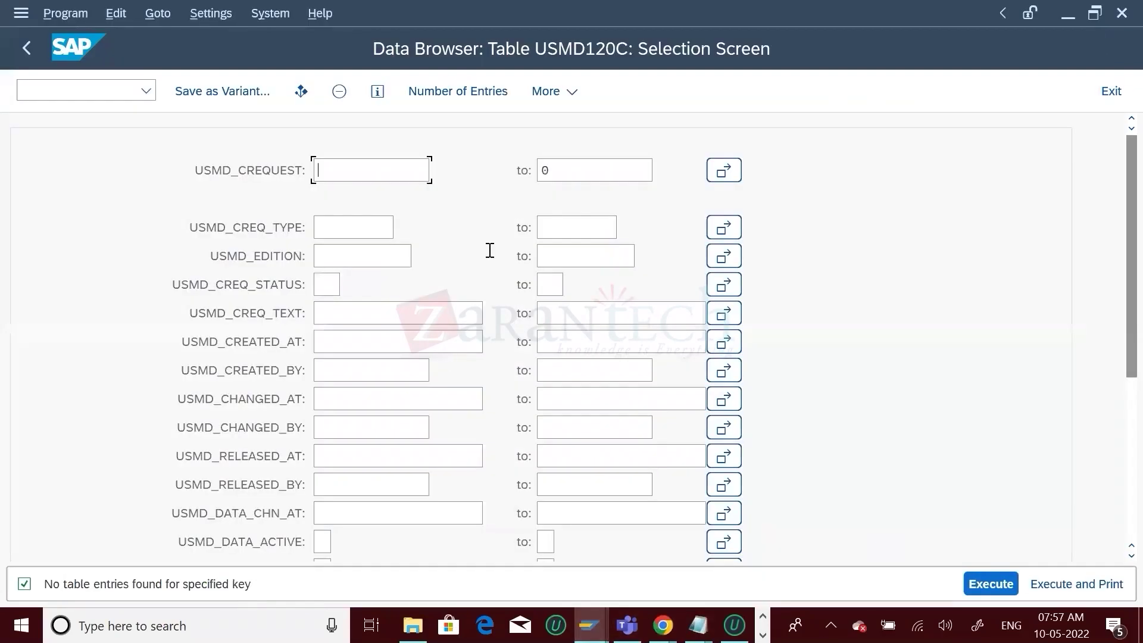
pyautogui.hotkey('ctrl', 'v')
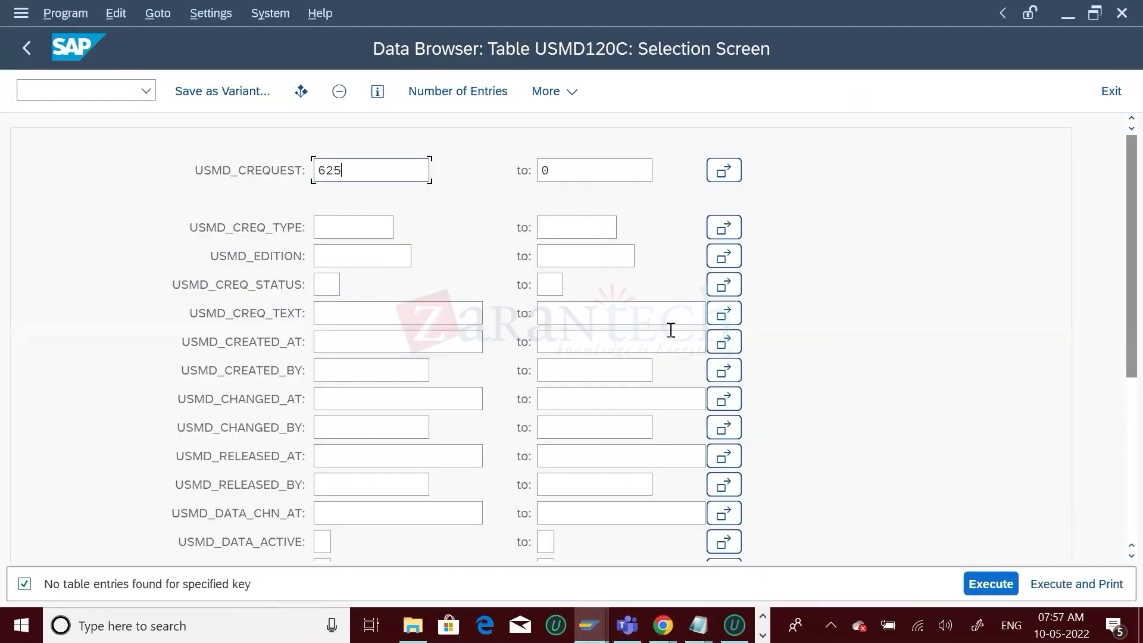
pyautogui.click(989, 587)
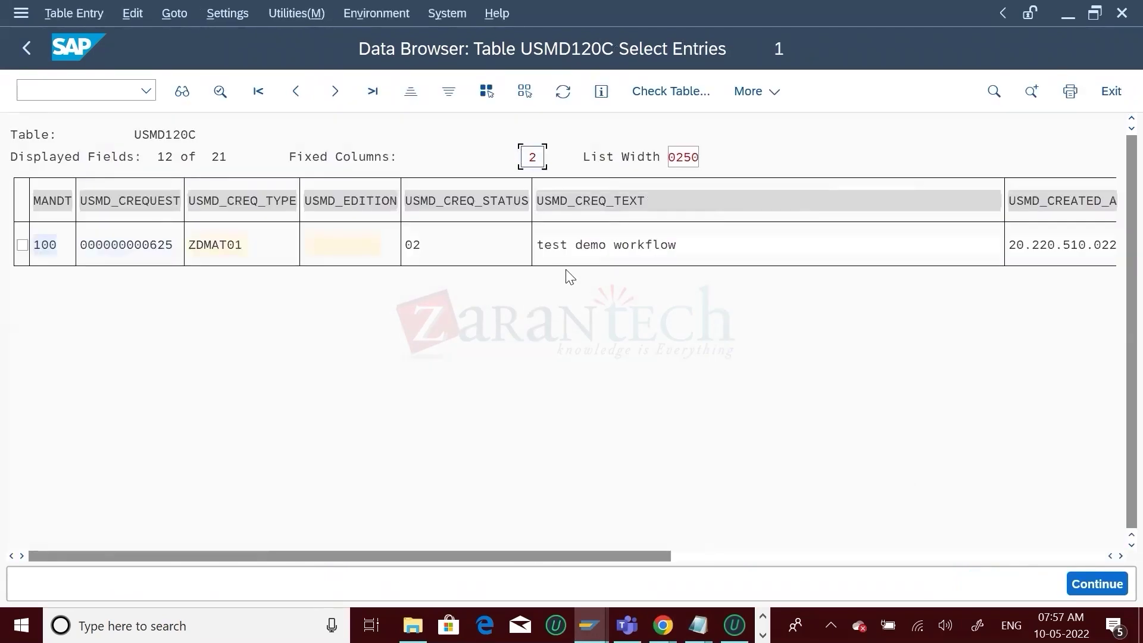
pyautogui.click(430, 249)
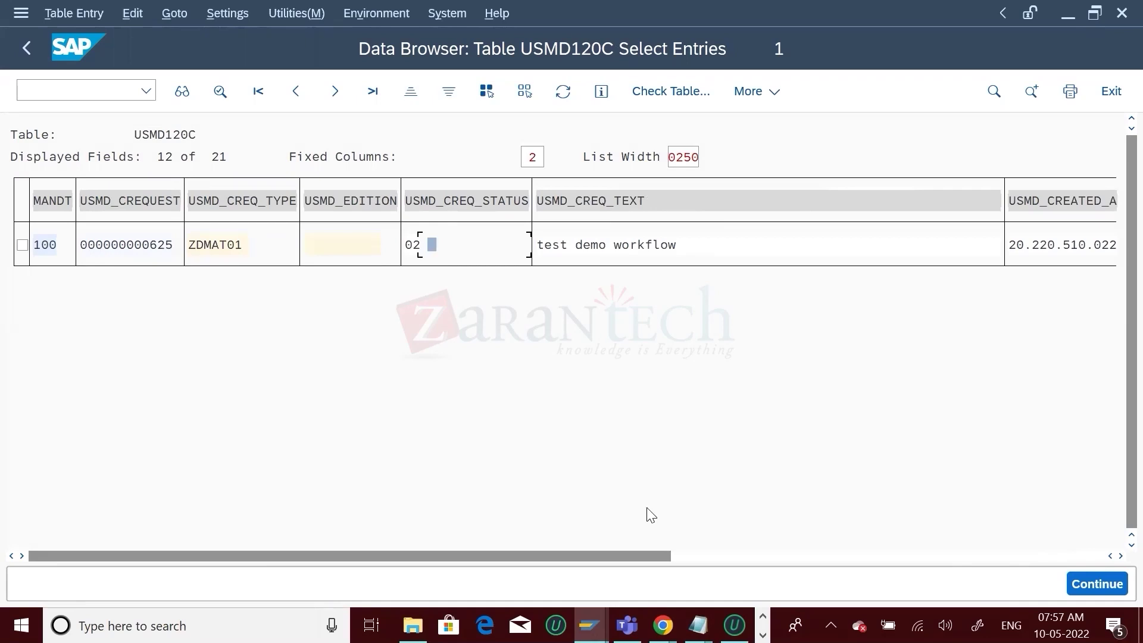
# - Switch to the BRFplus catalog browser in Chrome and open the user agent decision table DT_USER_AGT_GRP_ZDMAT01
pyautogui.click(590, 625)
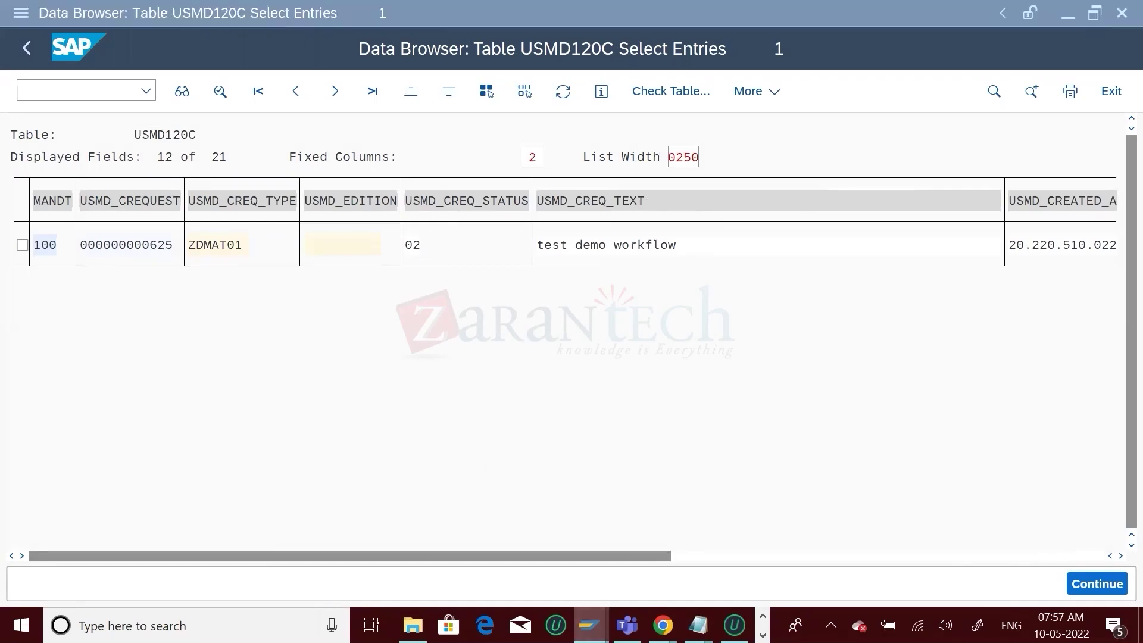
pyautogui.moveTo(661, 625)
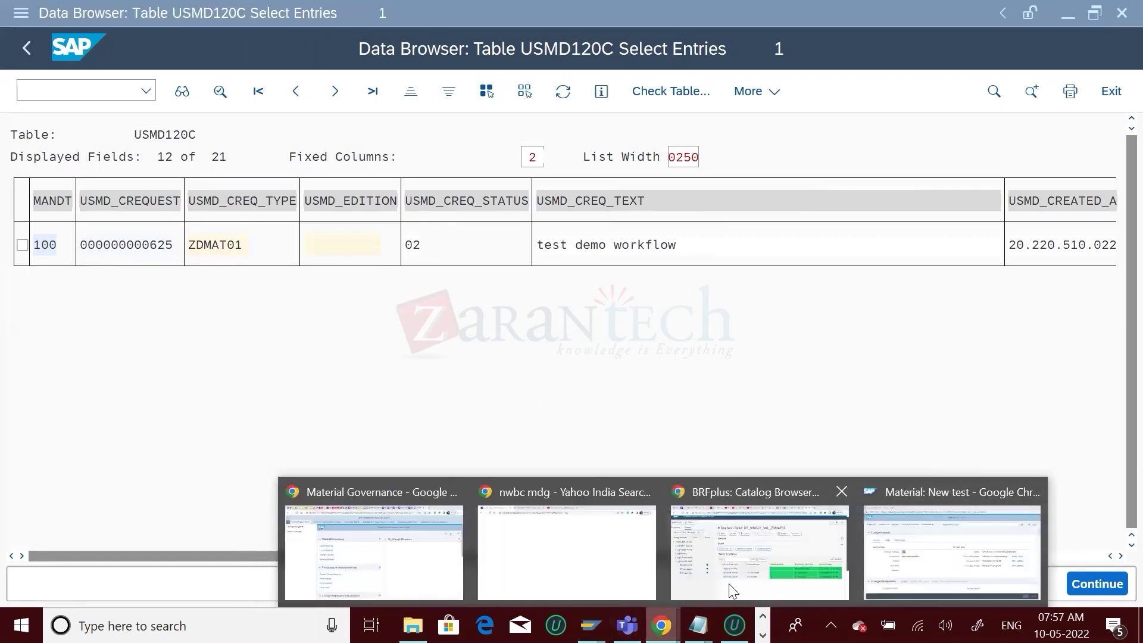
pyautogui.click(777, 492)
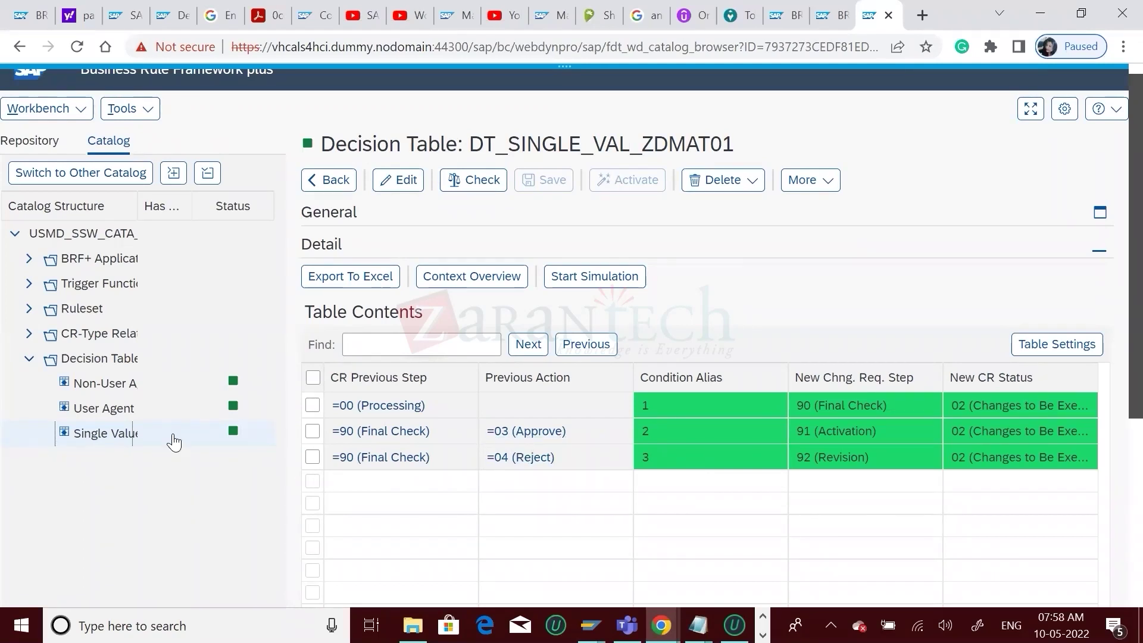
pyautogui.click(103, 410)
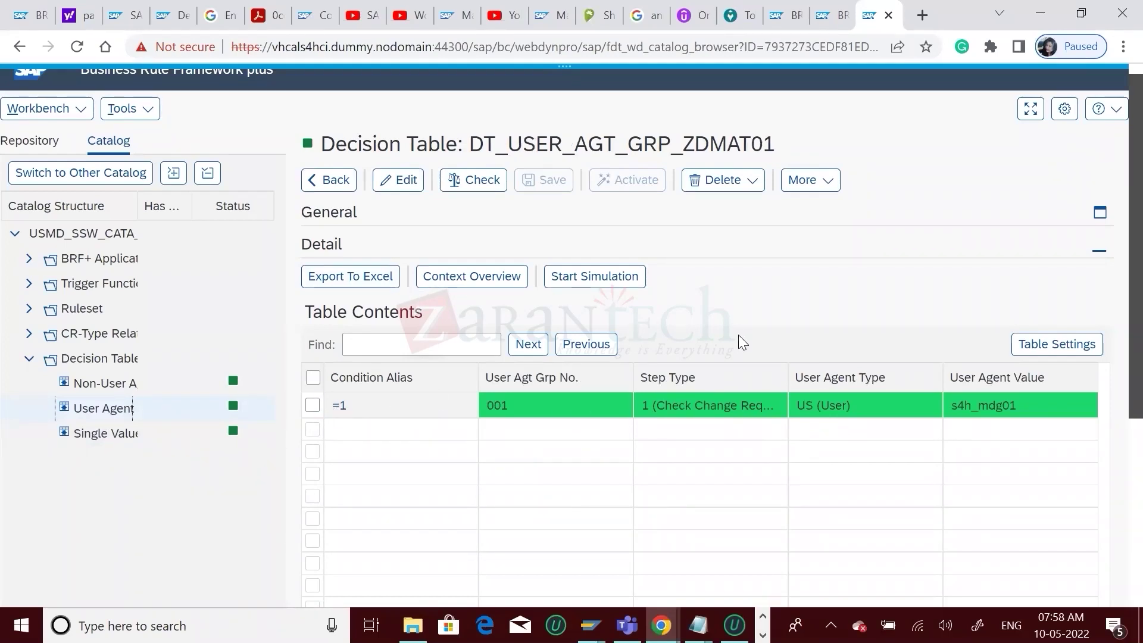
# - Change the Step Type of the condition alias 1 row to 2 (Approve Change Request) and activate the decision table
pyautogui.click(398, 186)
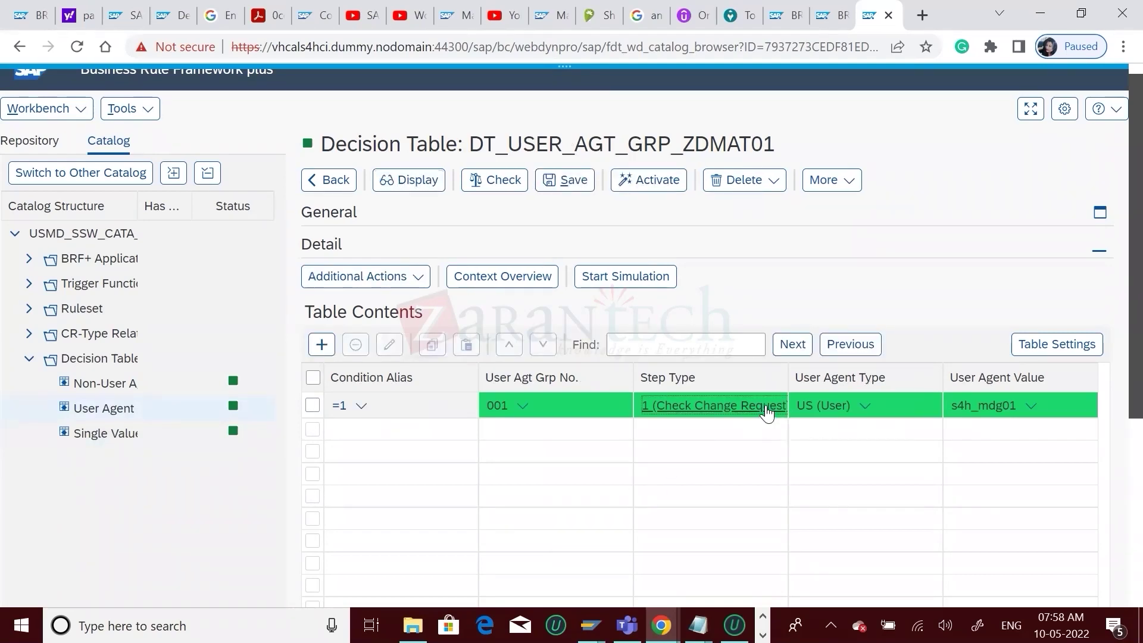
pyautogui.click(767, 411)
pyautogui.click(480, 469)
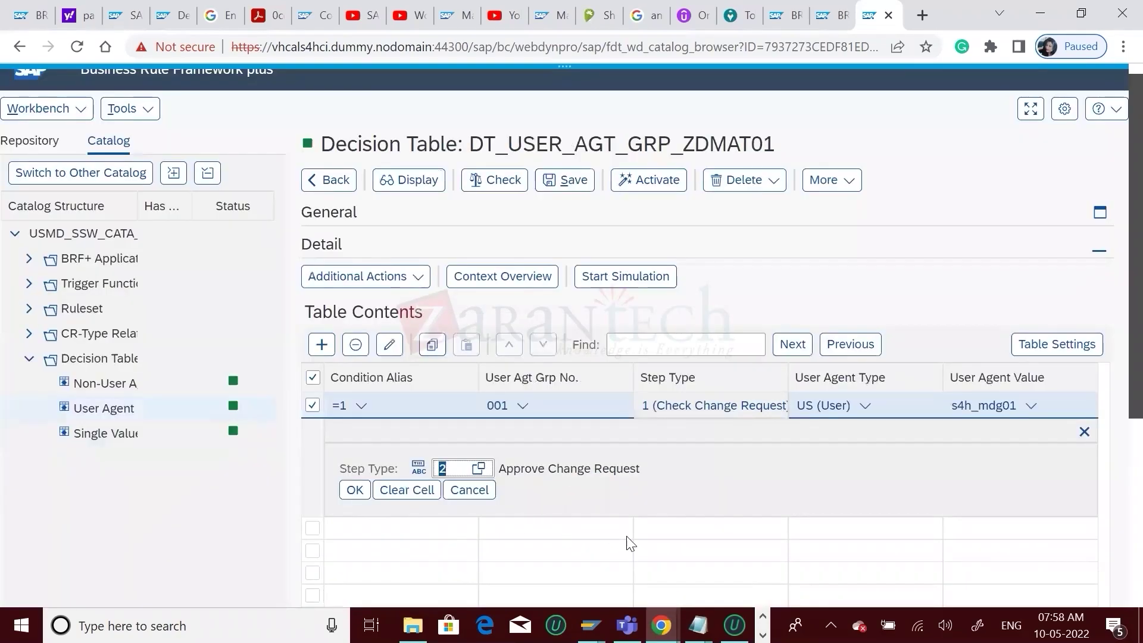
pyautogui.click(348, 490)
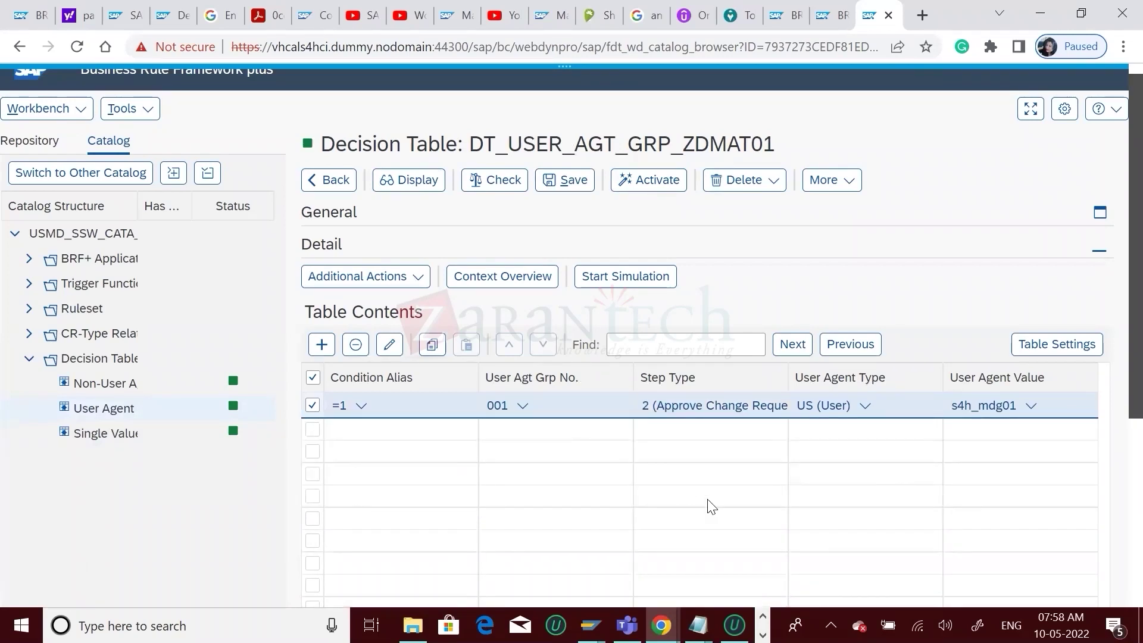
pyautogui.click(623, 192)
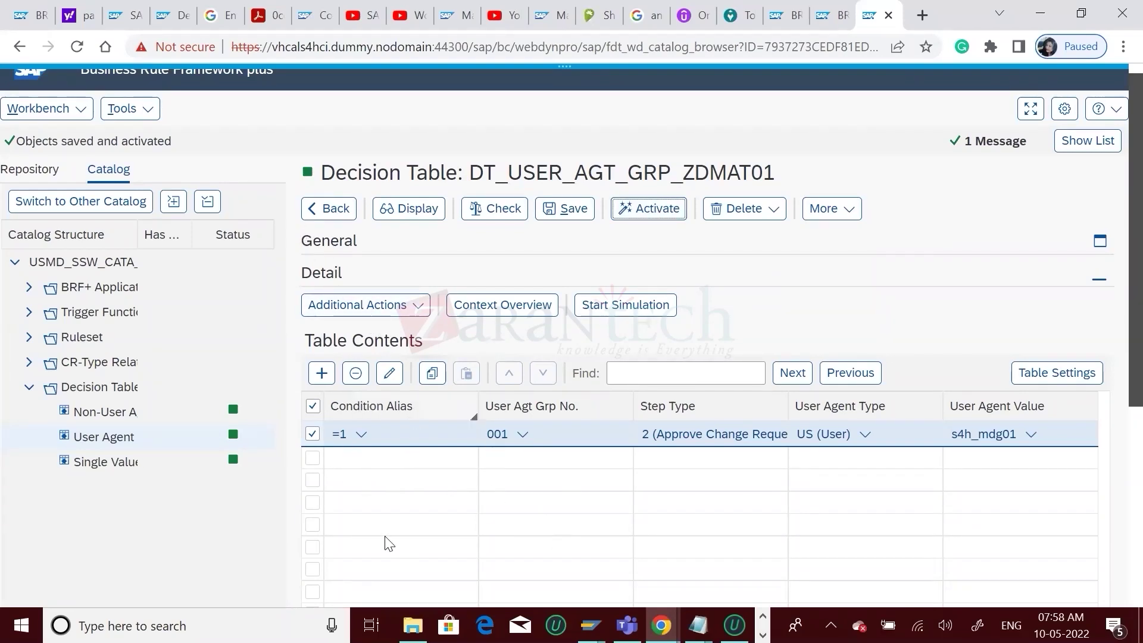
# - Open DT_SINGLE_VAL_ZDMAT01 for editing and append a row with CR Previous Step equal to 91 (Activation)
pyautogui.click(335, 215)
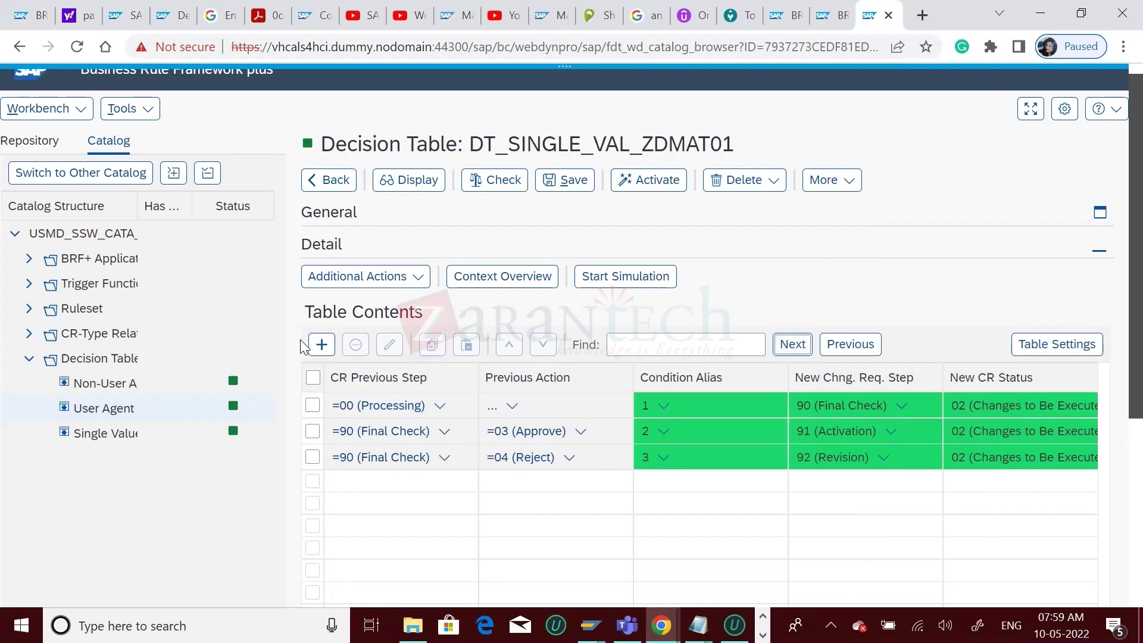
pyautogui.click(322, 344)
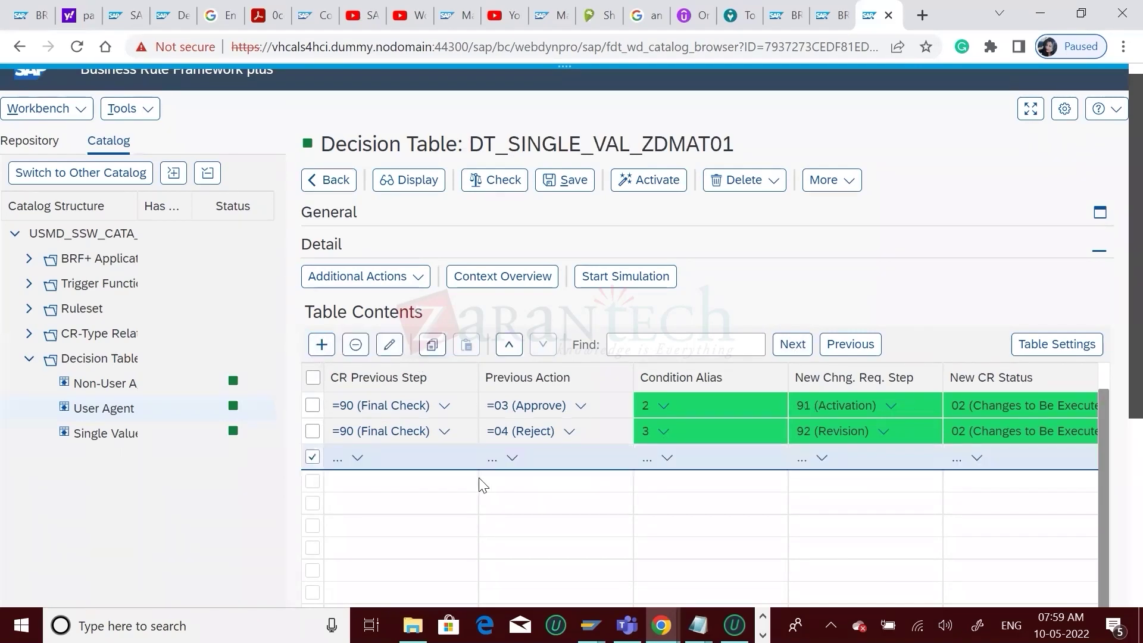
pyautogui.click(357, 460)
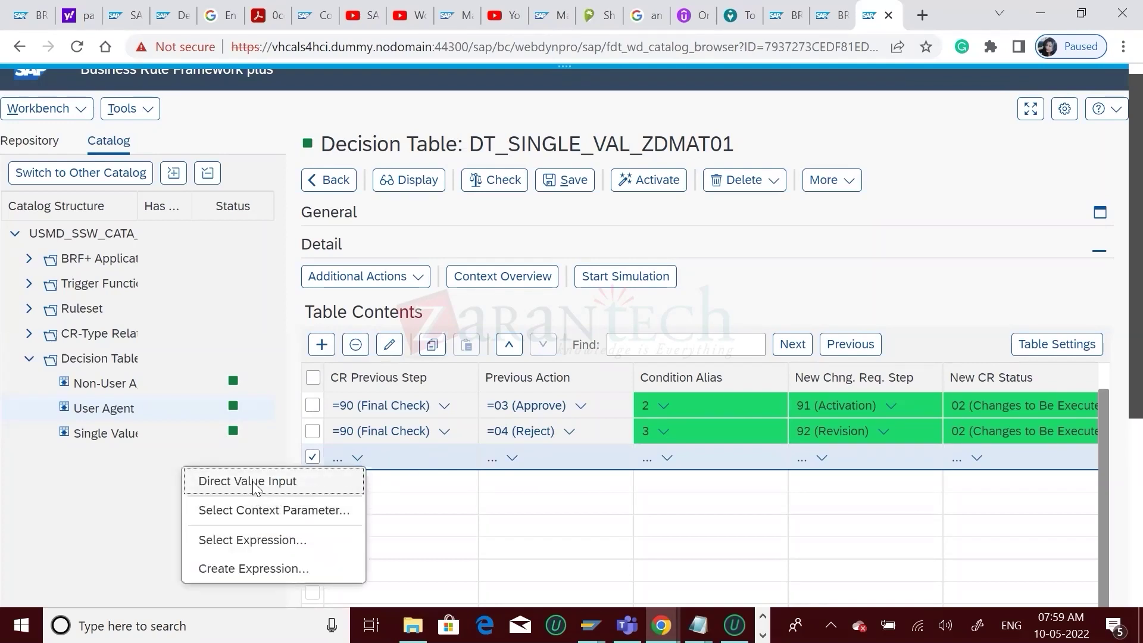
pyautogui.click(254, 482)
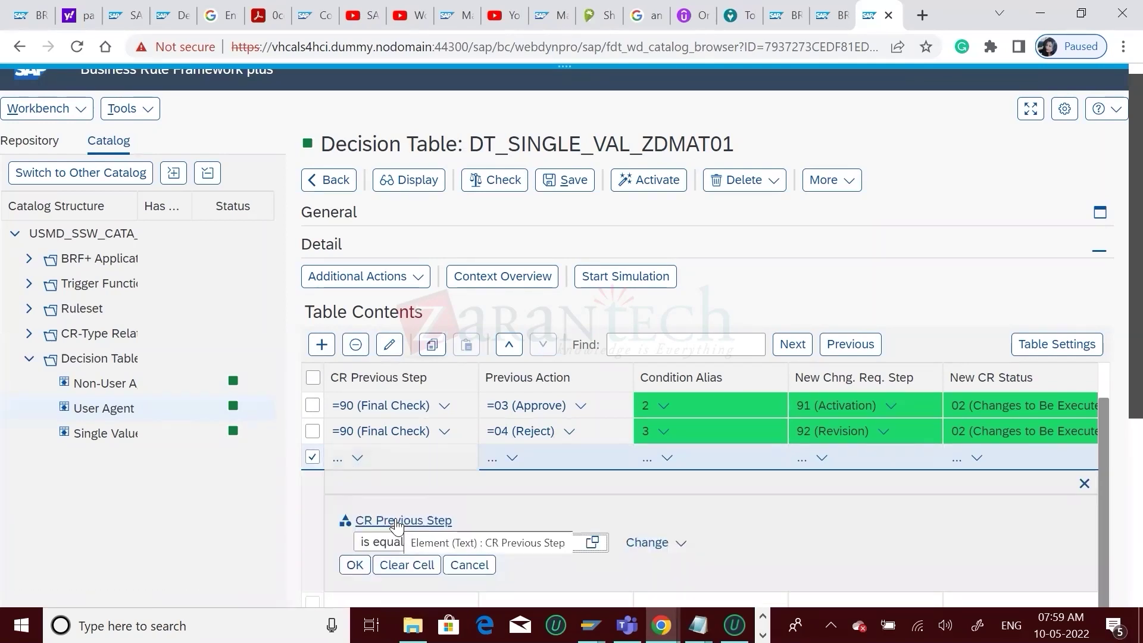
pyautogui.write('91')
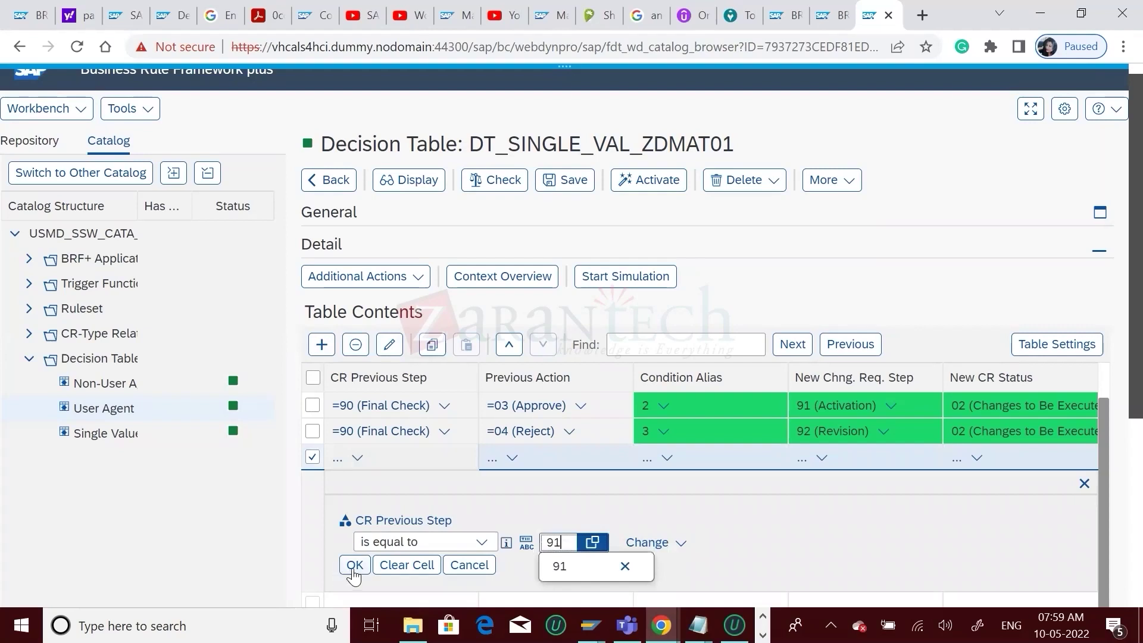
pyautogui.click(354, 567)
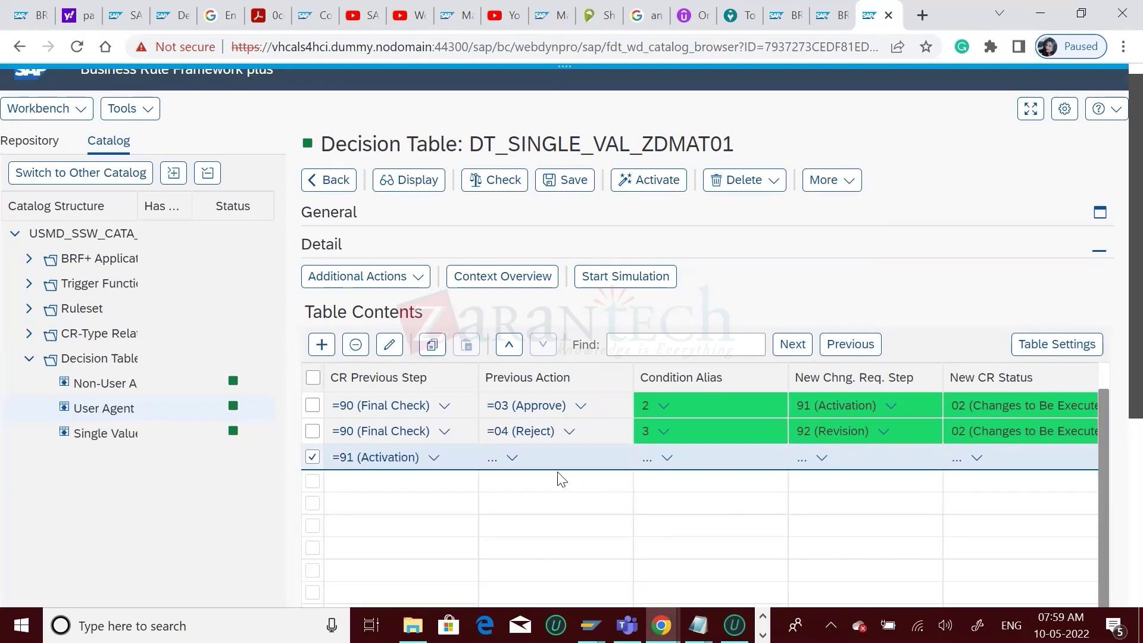
# - Set the Condition Alias of the new 91 (Activation) row to 4 as a direct value
pyautogui.click(513, 459)
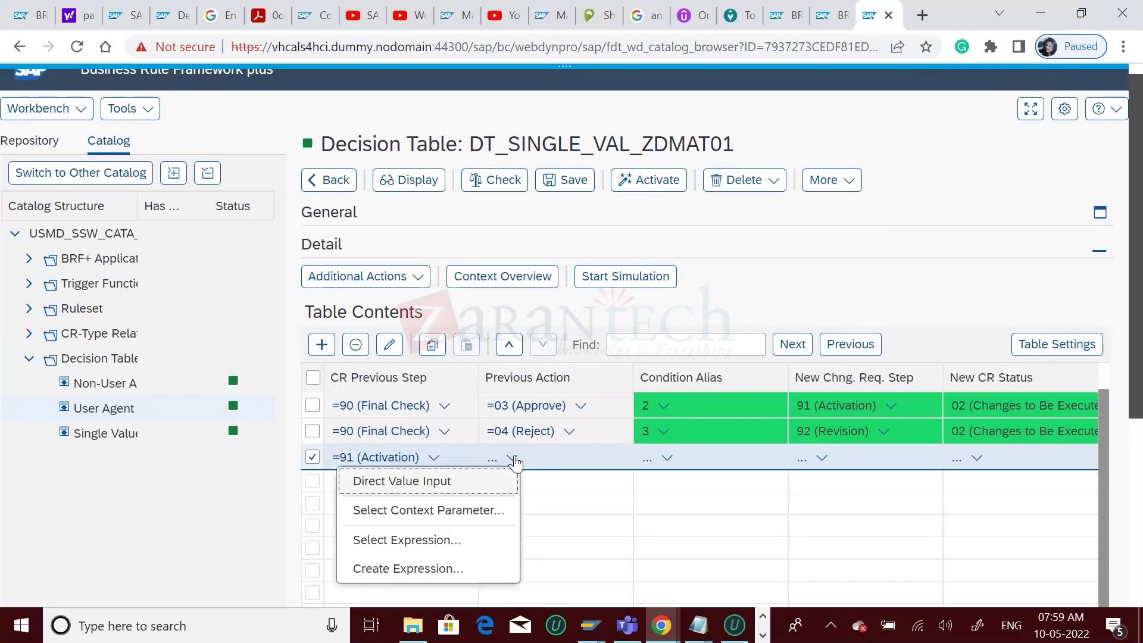
pyautogui.click(613, 526)
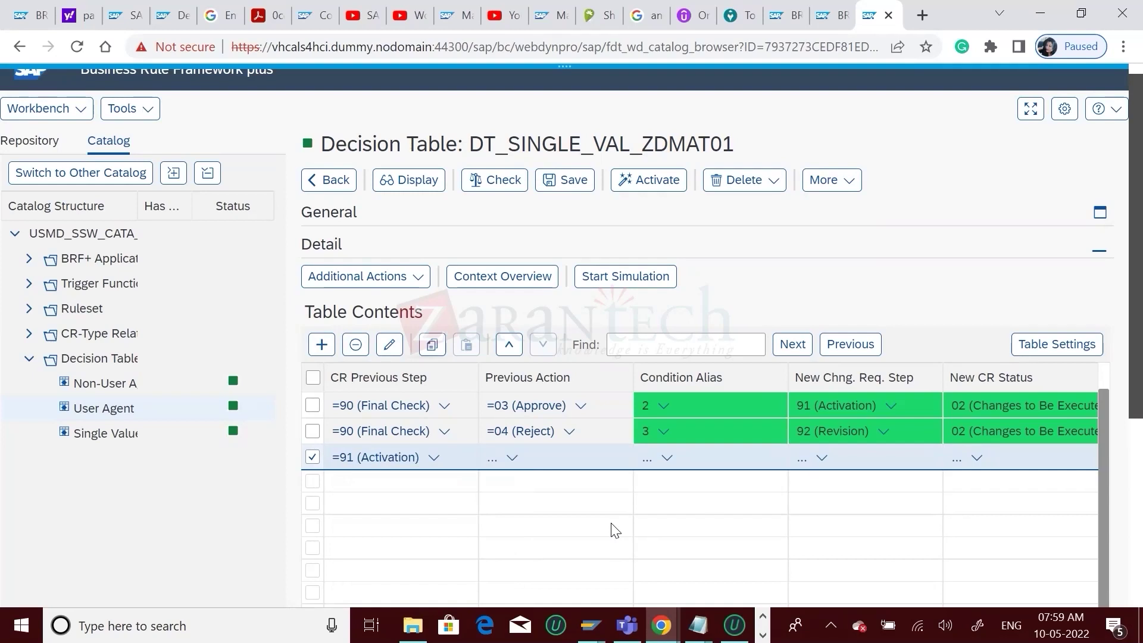
pyautogui.click(667, 459)
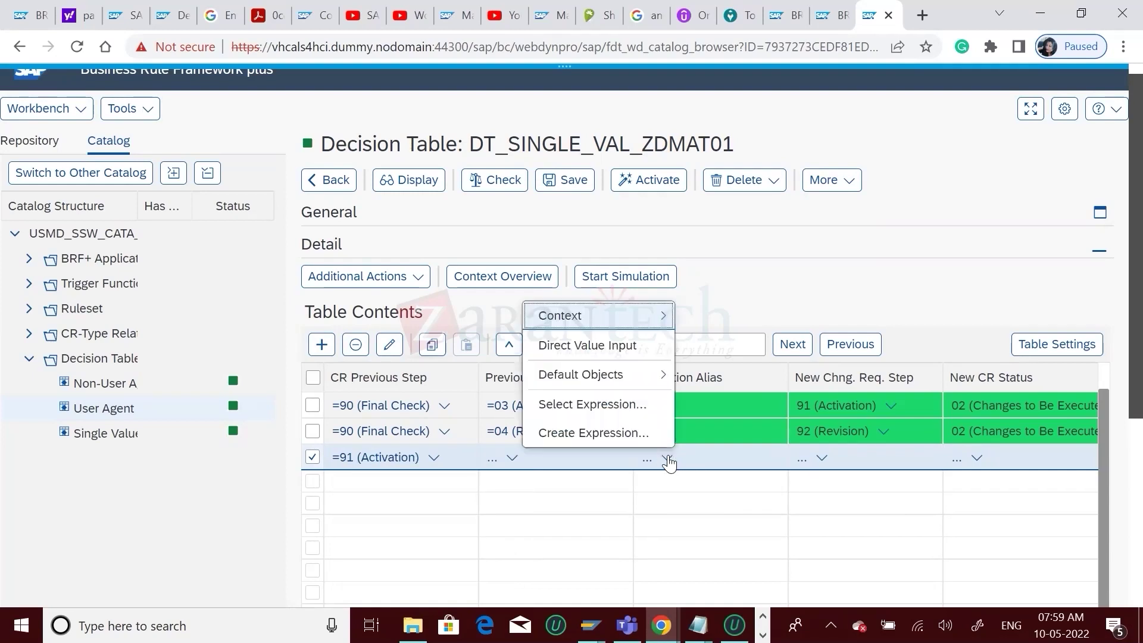
pyautogui.click(589, 344)
pyautogui.write('4')
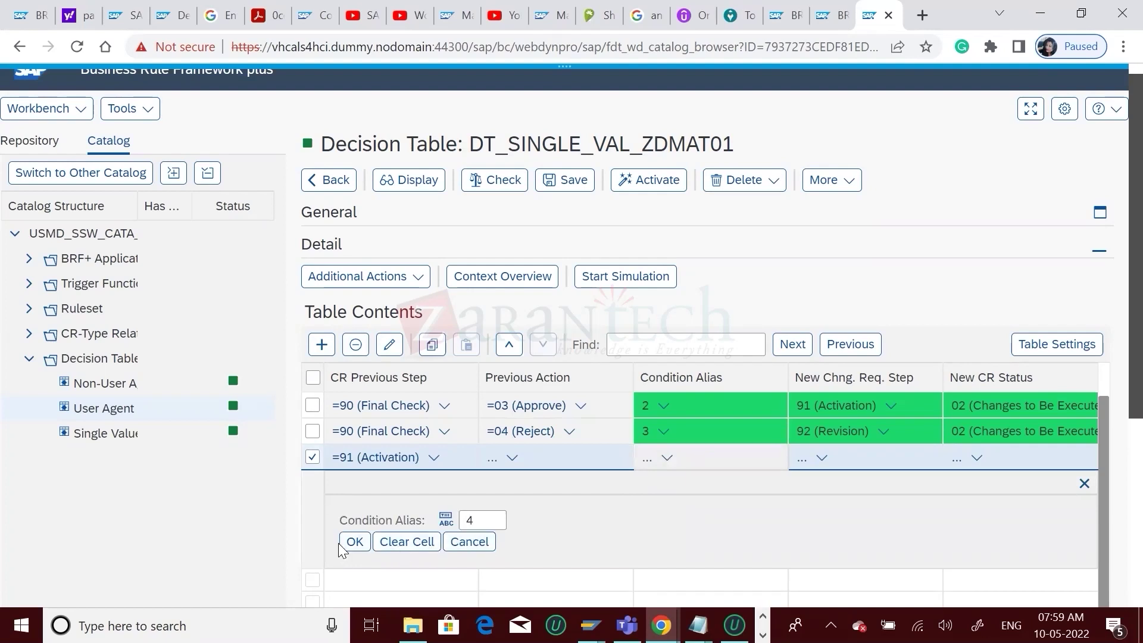
pyautogui.click(355, 542)
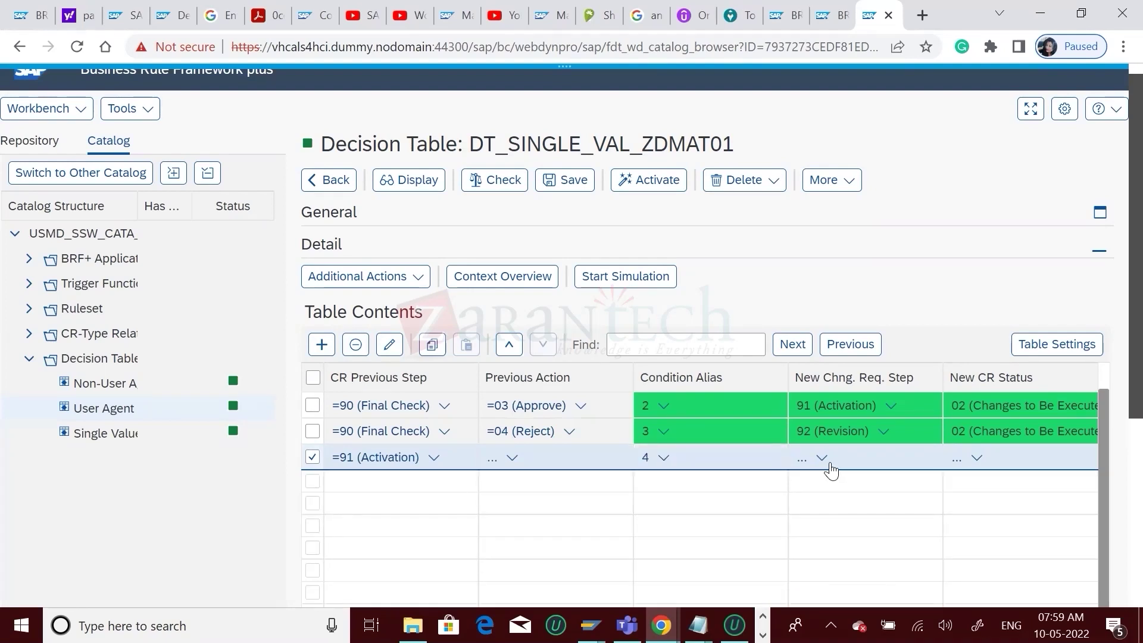
# - Set the New Chng. Req. Step of the condition alias 4 row to 99 (Complete)
pyautogui.click(822, 459)
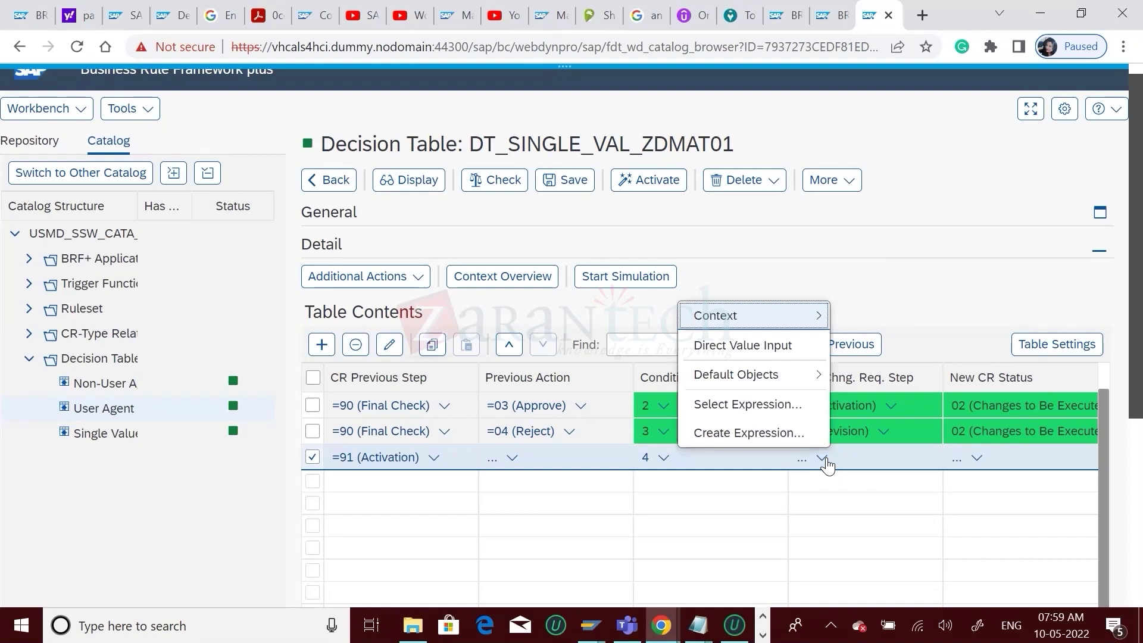
pyautogui.click(752, 348)
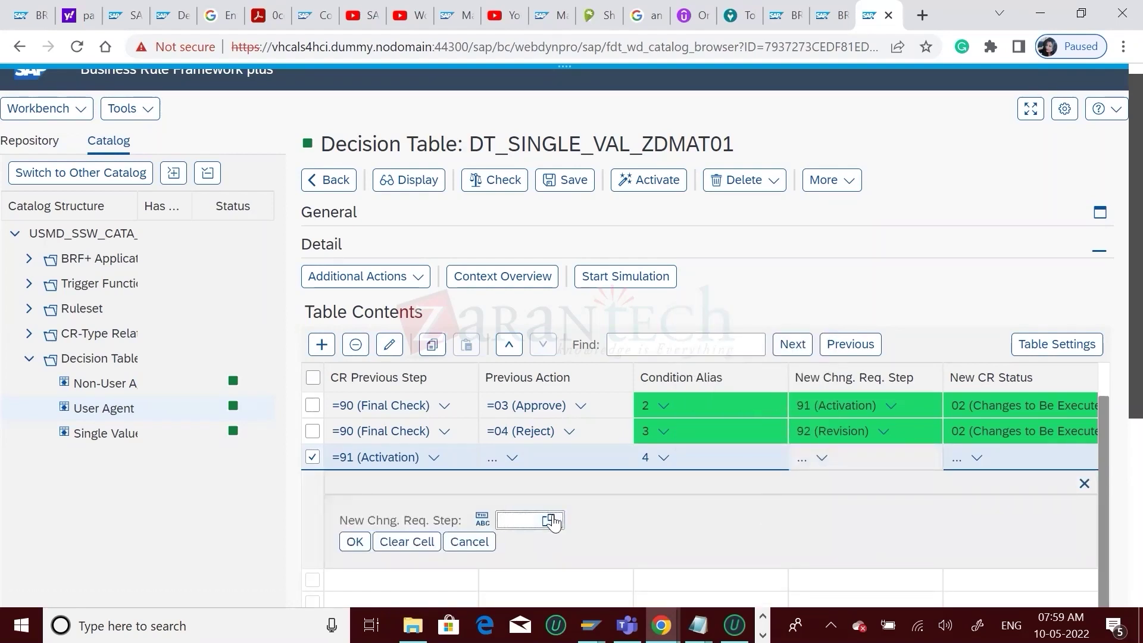
pyautogui.click(549, 521)
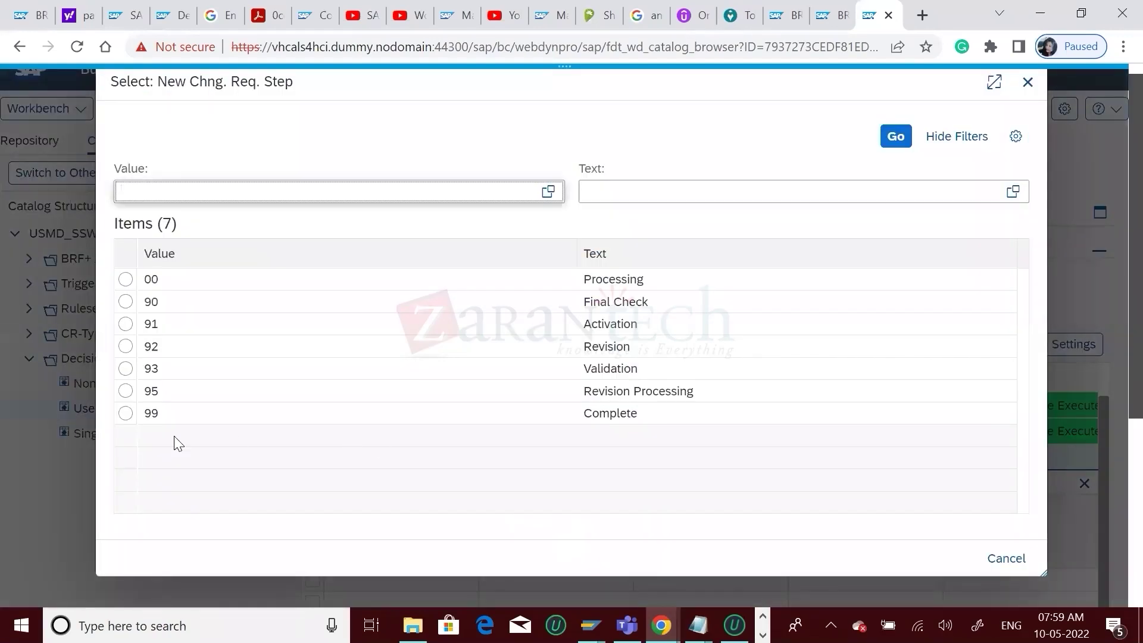
pyautogui.click(127, 420)
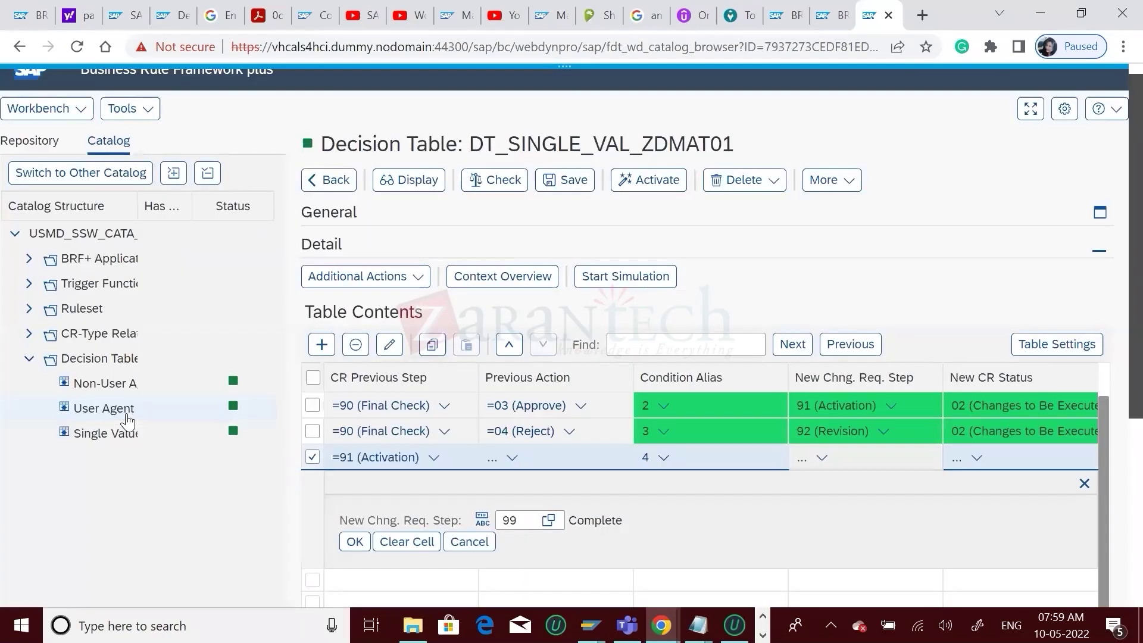
pyautogui.click(355, 541)
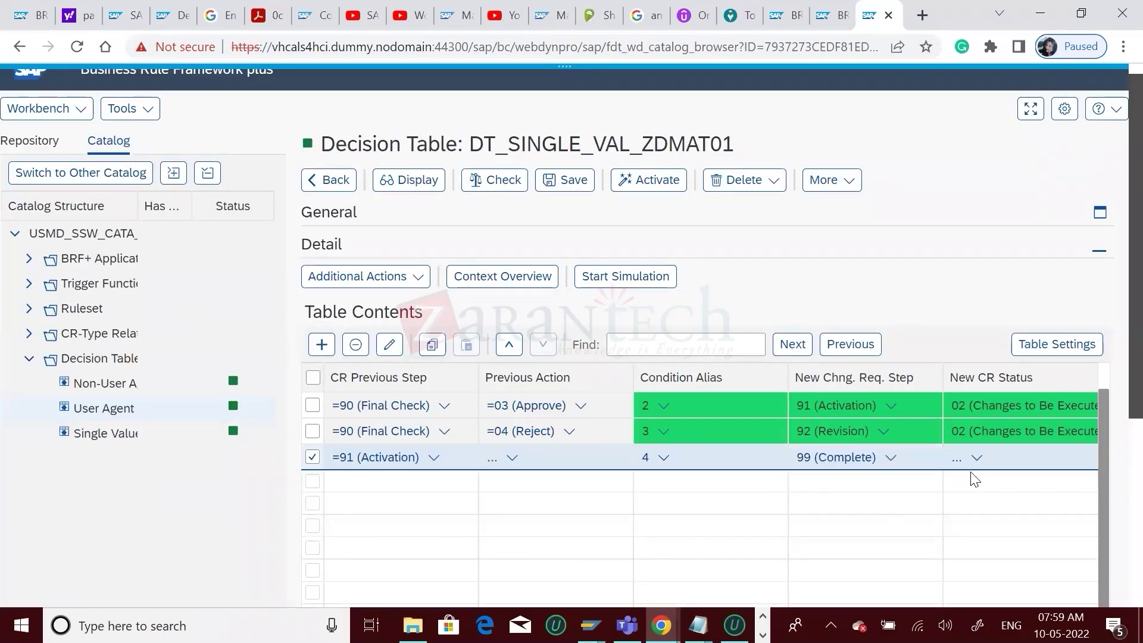
# - Set the New CR Status of the condition alias 4 row to 02 (Changes to Be Executed)
pyautogui.click(977, 457)
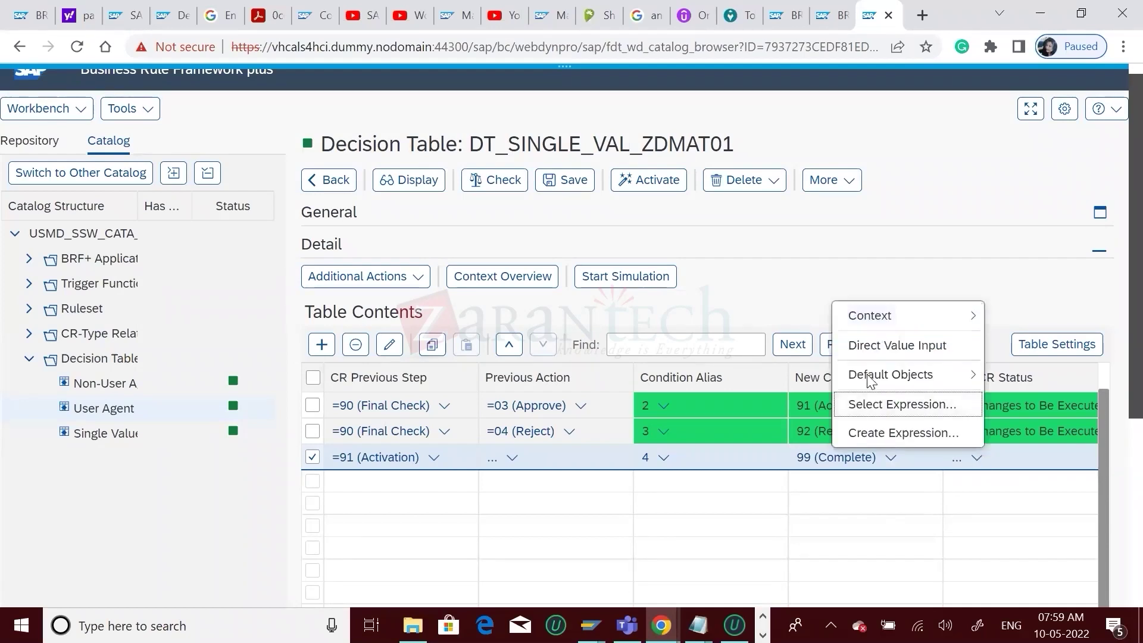
pyautogui.click(880, 346)
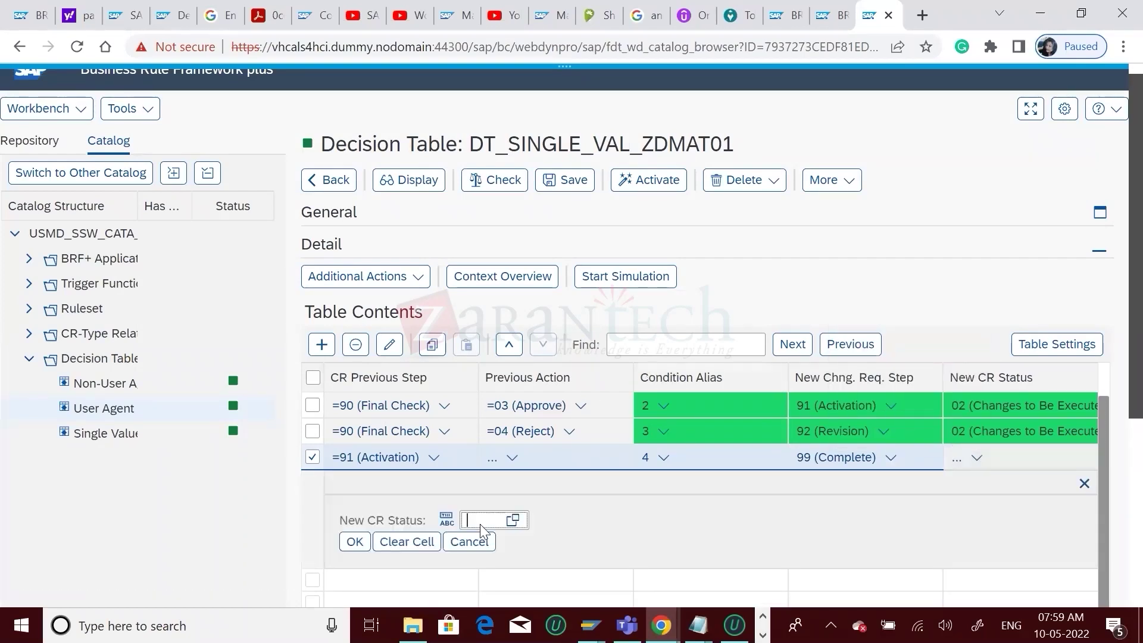
pyautogui.write('02')
pyautogui.click(353, 543)
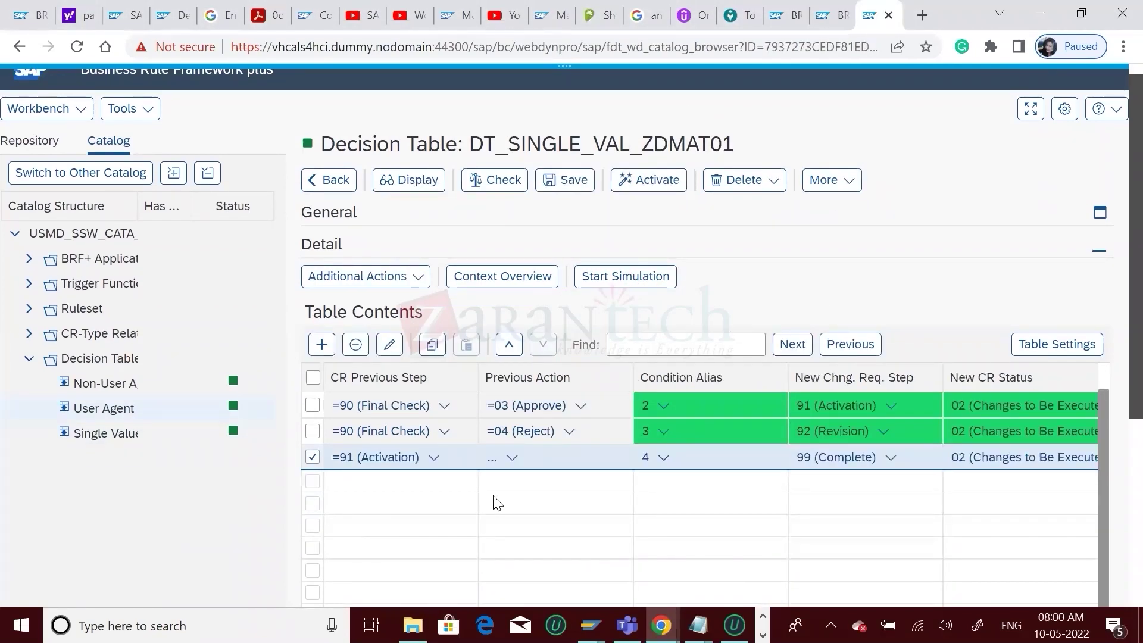
# - Set the Previous Action of the 91 (Activation) row to equal 31 (Activation successful) and save DT_SINGLE_VAL_ZDMAT01
pyautogui.click(511, 460)
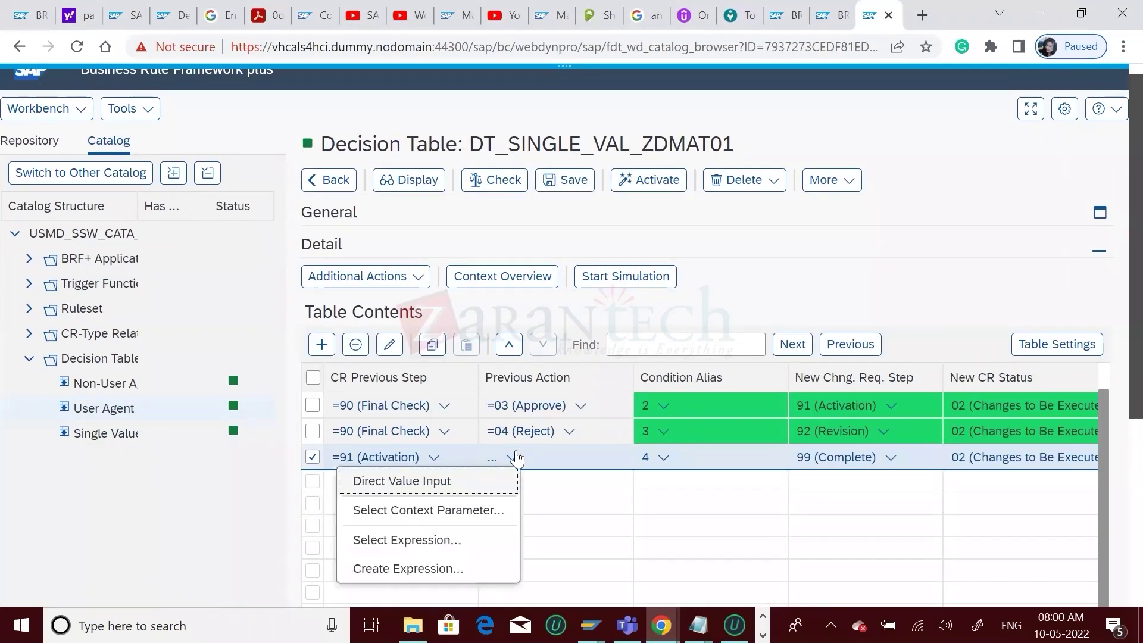
pyautogui.click(409, 485)
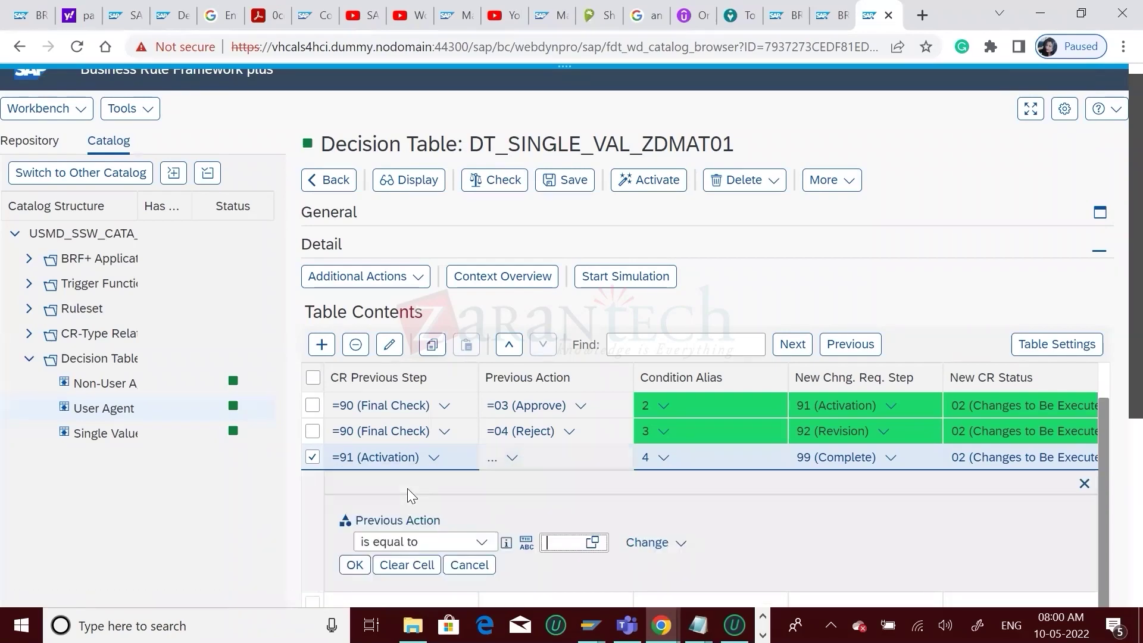
pyautogui.click(592, 543)
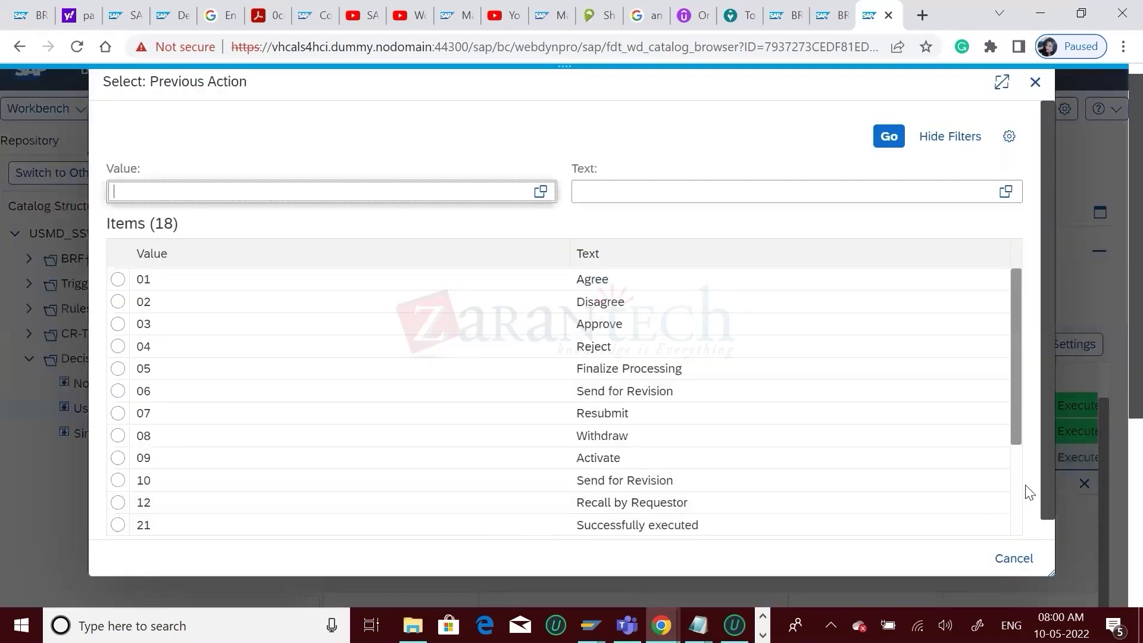
pyautogui.scroll(-3, 1021, 492)
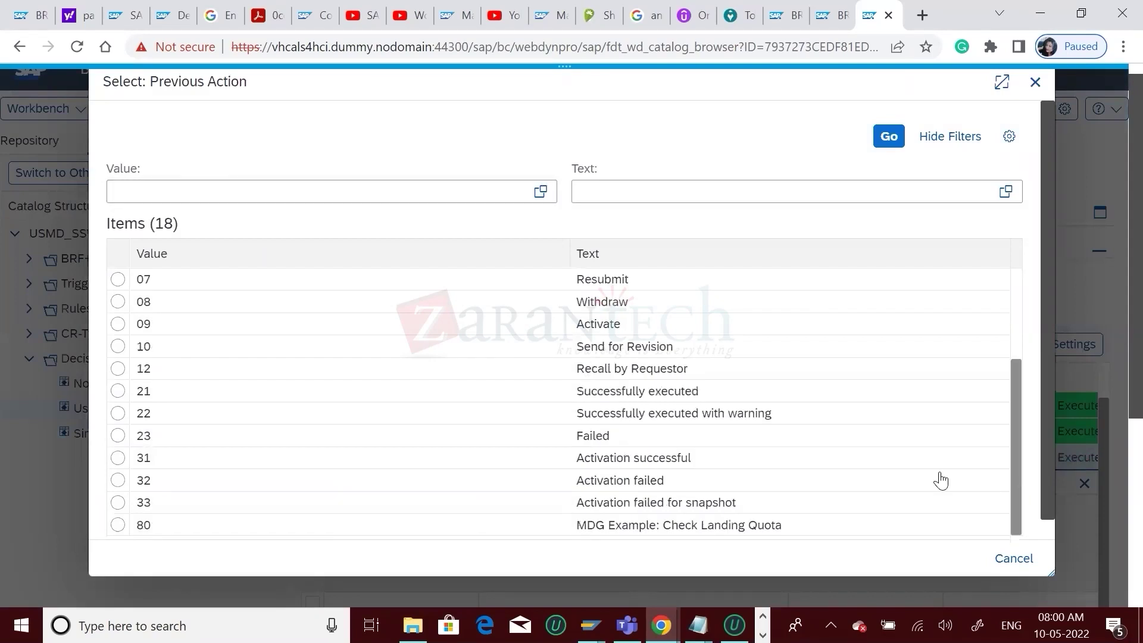
pyautogui.click(118, 458)
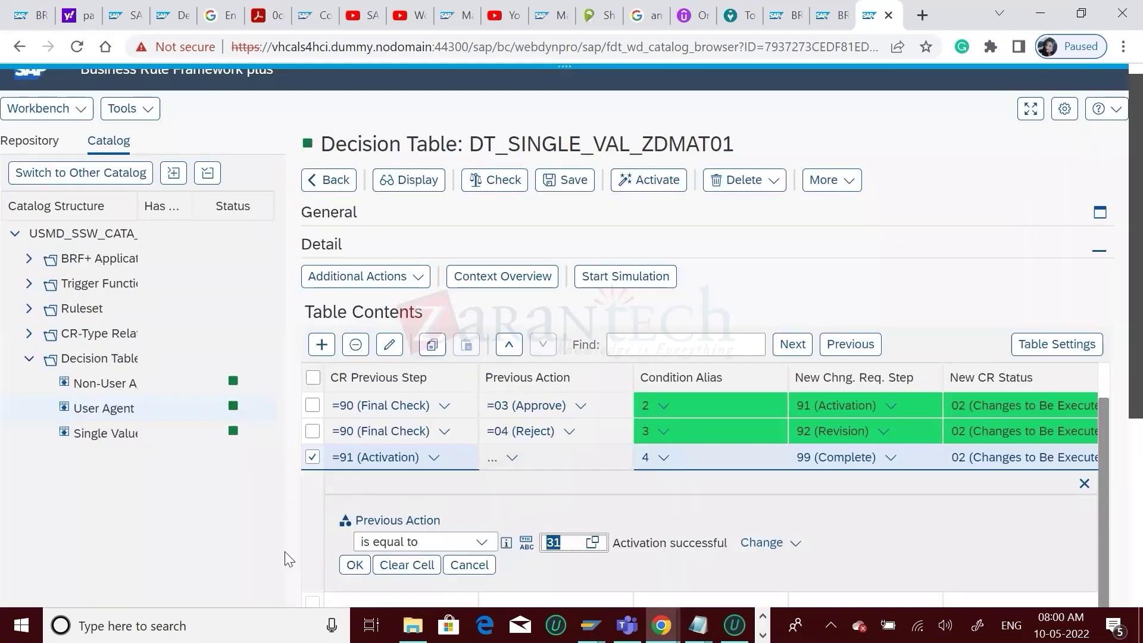
pyautogui.click(353, 566)
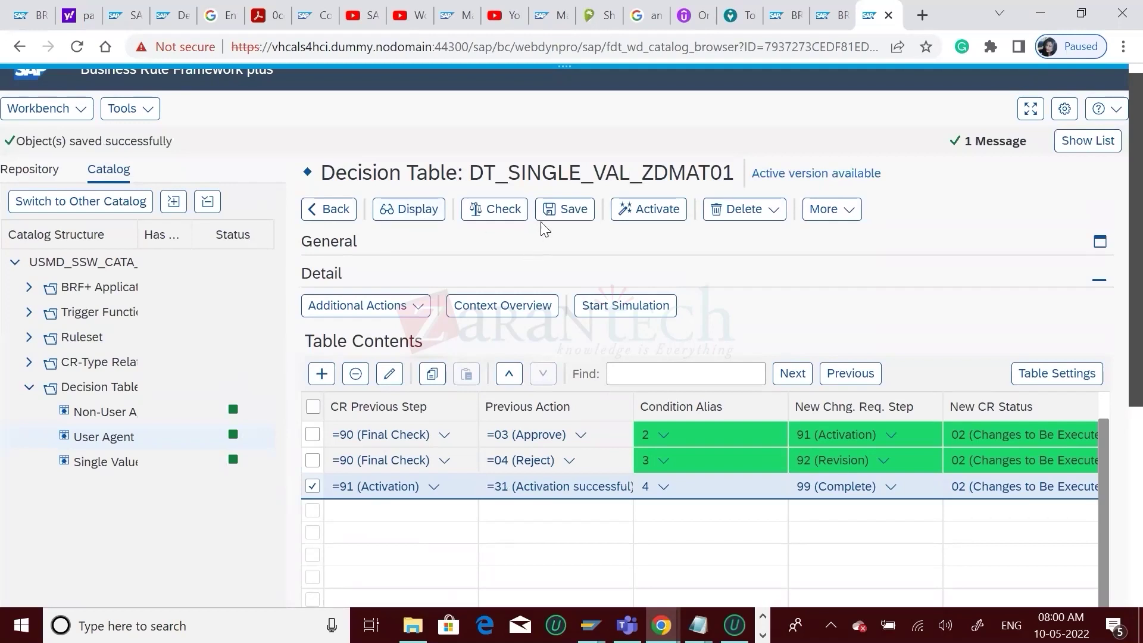
pyautogui.click(556, 209)
pyautogui.click(1104, 410)
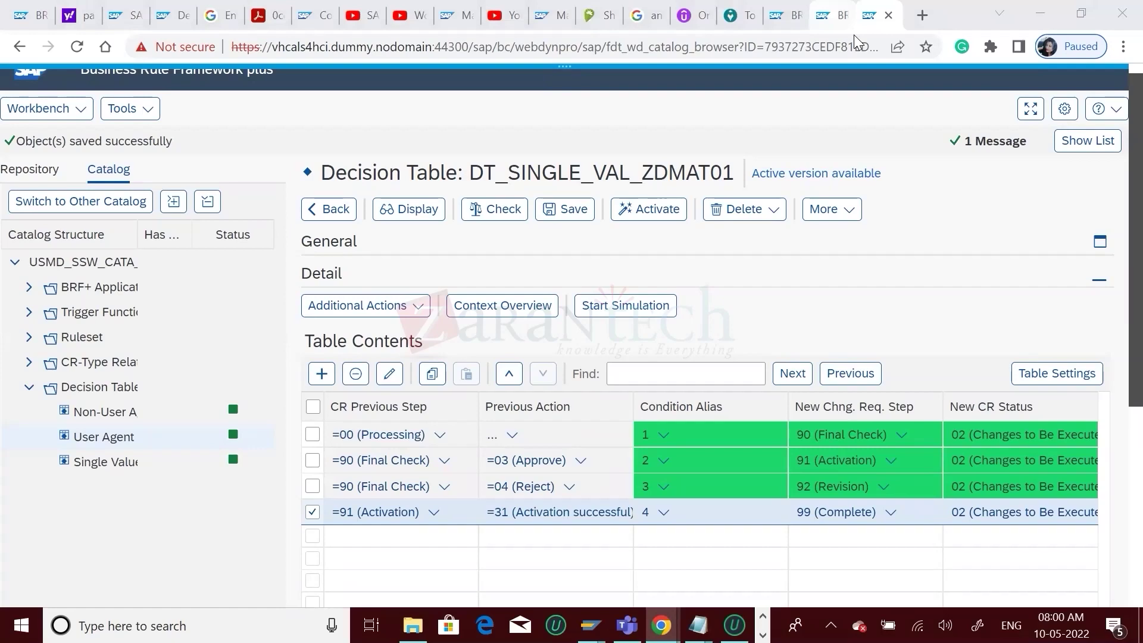
# - Examine the reference decision tables DT_USER_AGT_GRP_ZMATL01 and DT_NON_USER_AGT_GRP_ZMATL01 in the other catalog browser, reloading the session
pyautogui.click(842, 18)
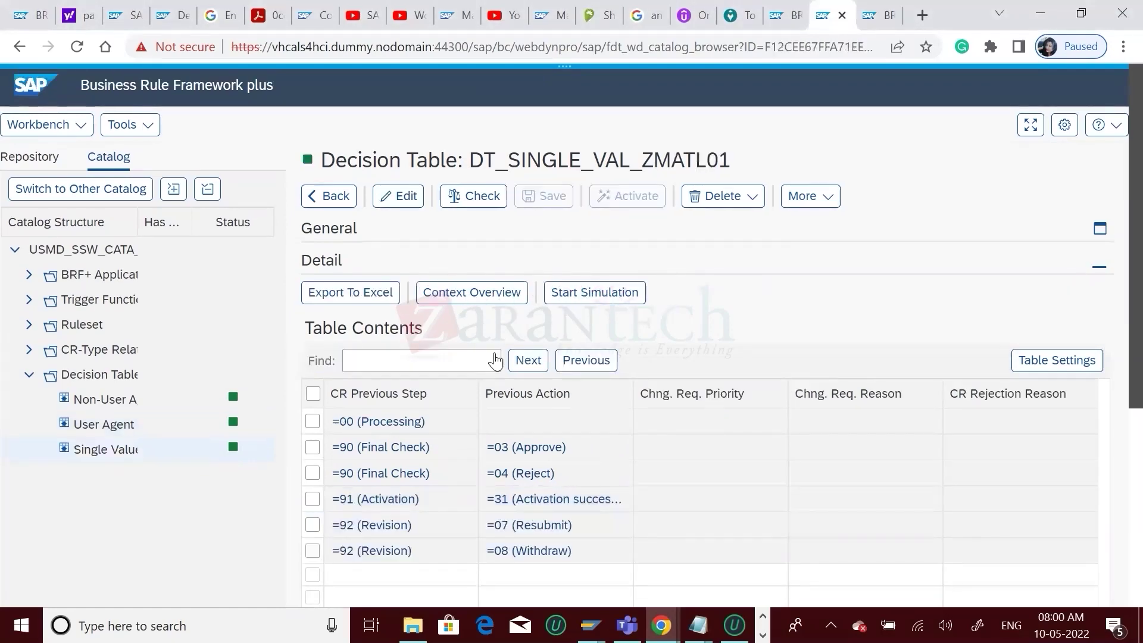
pyautogui.click(95, 427)
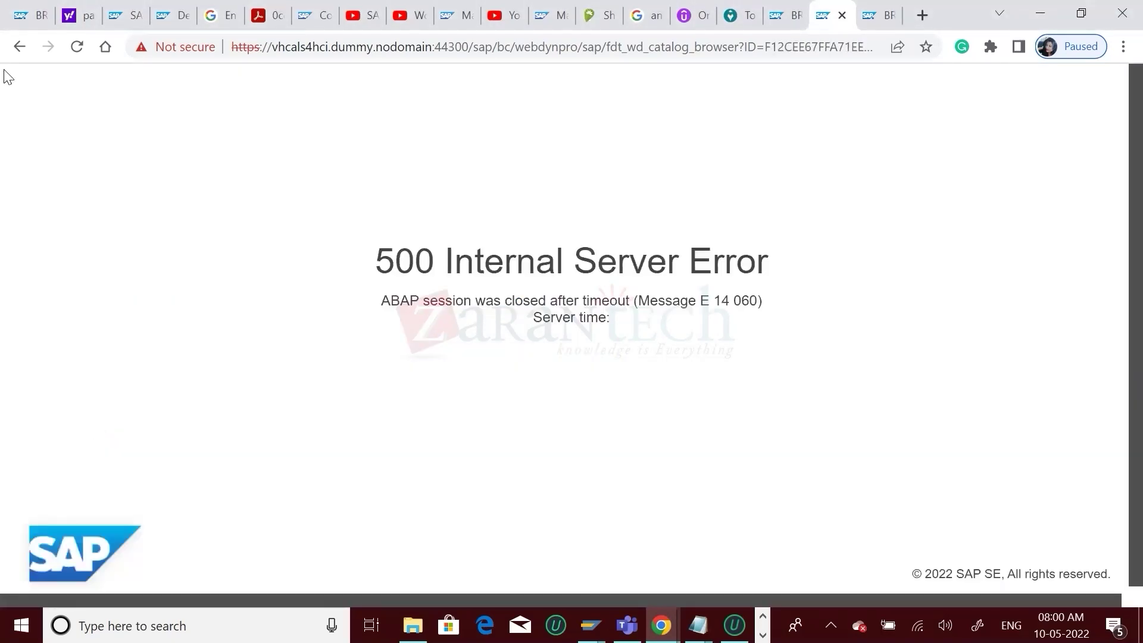
pyautogui.click(77, 46)
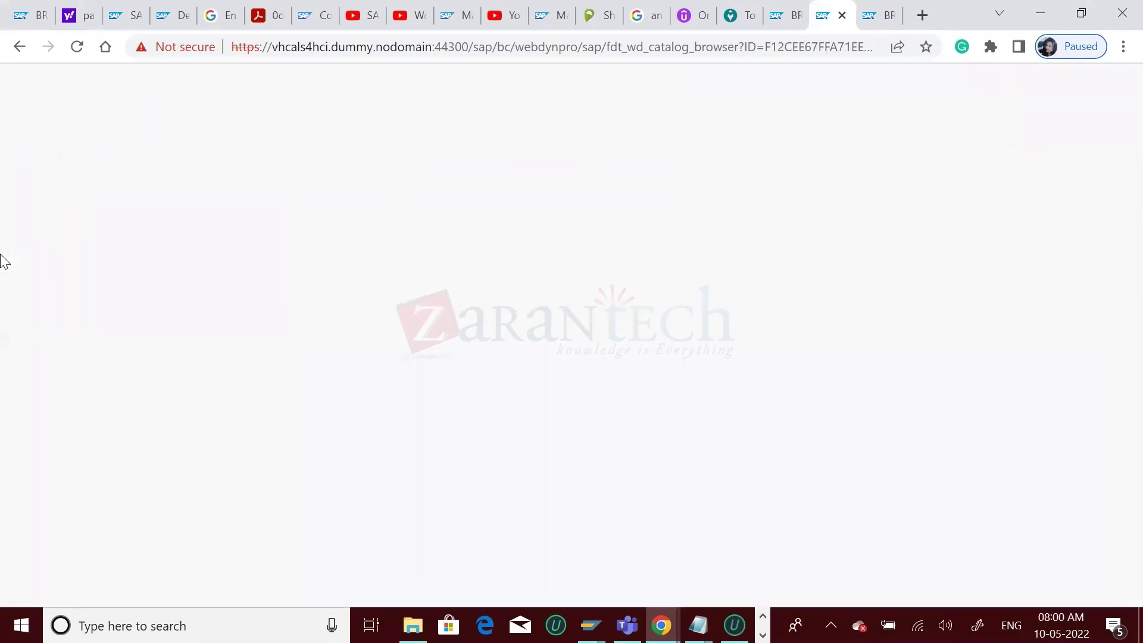
pyautogui.click(30, 375)
pyautogui.click(96, 426)
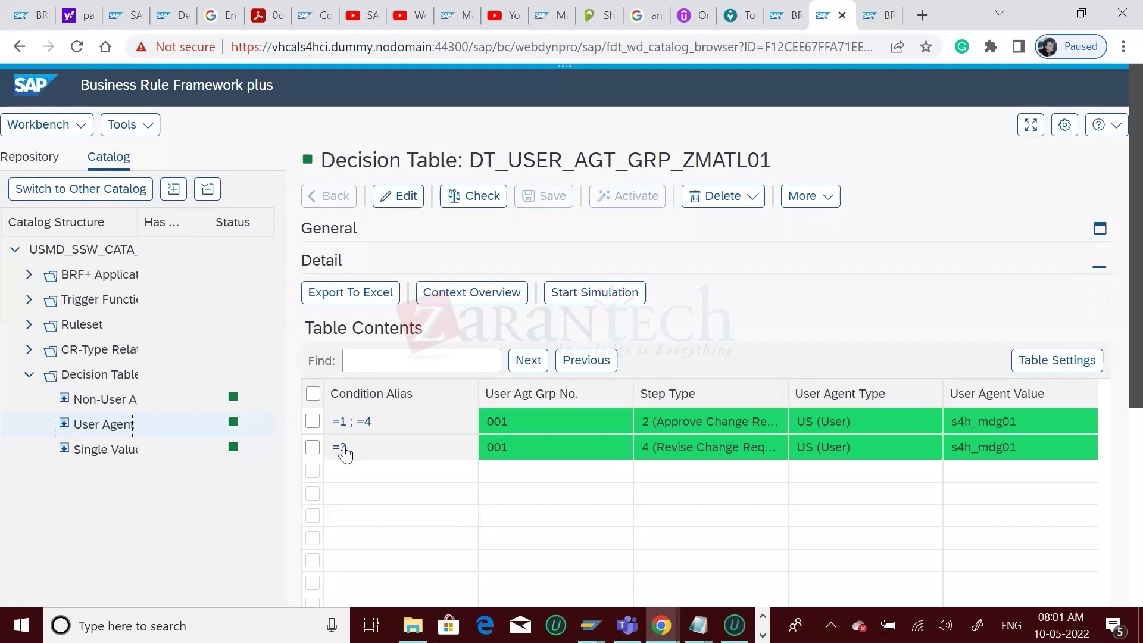
pyautogui.click(91, 405)
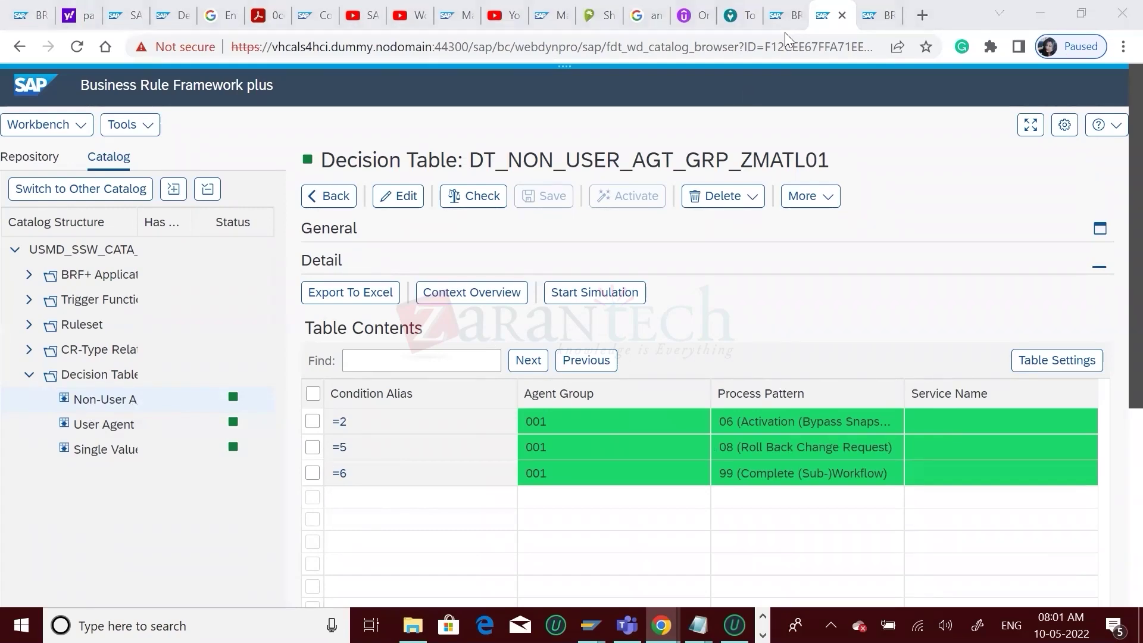
# - Return to the ZDMAT01 catalog, open DT_NON_USER_AGT_GRP_ZDMAT01 for editing, and insert a row with Condition Alias equal to 2
pyautogui.hotkey('ctrl', 'Tab')
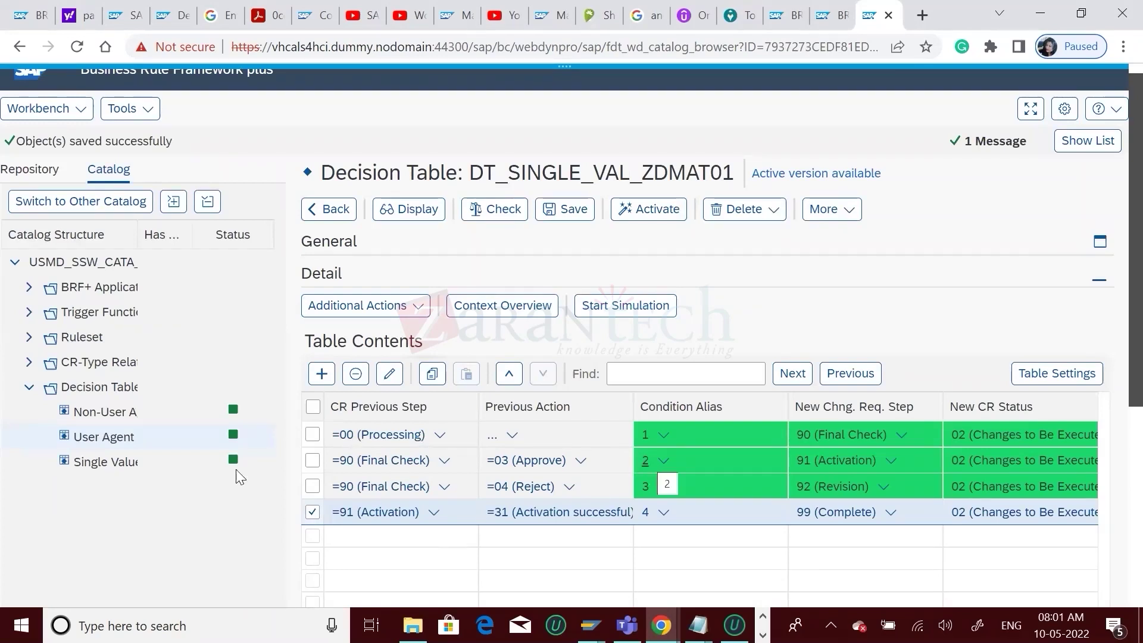
pyautogui.click(97, 417)
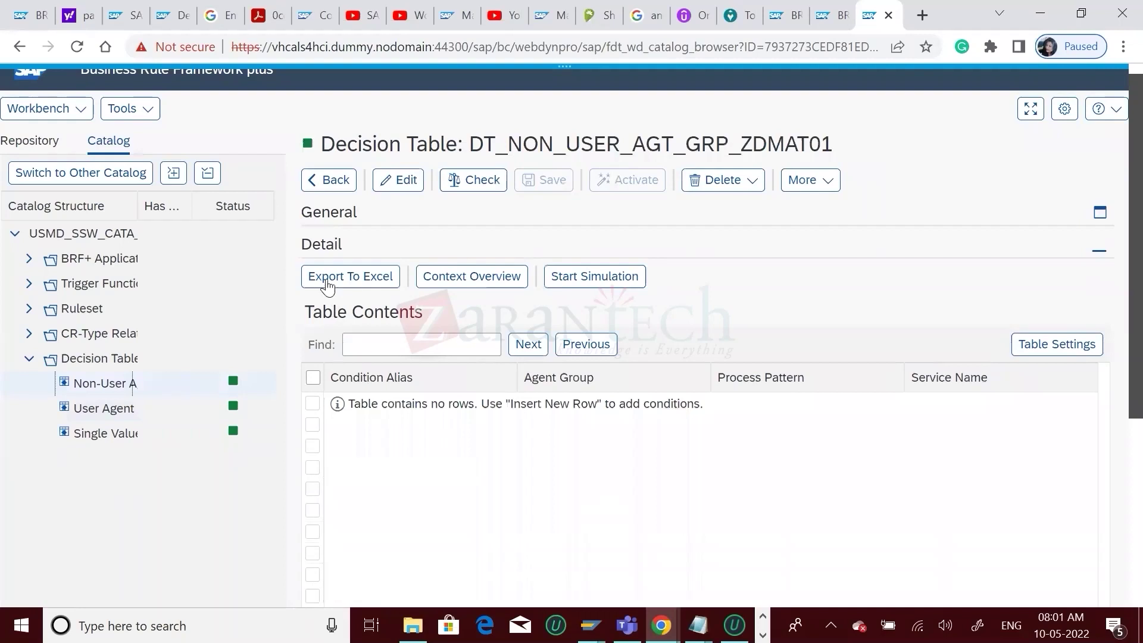
pyautogui.click(405, 191)
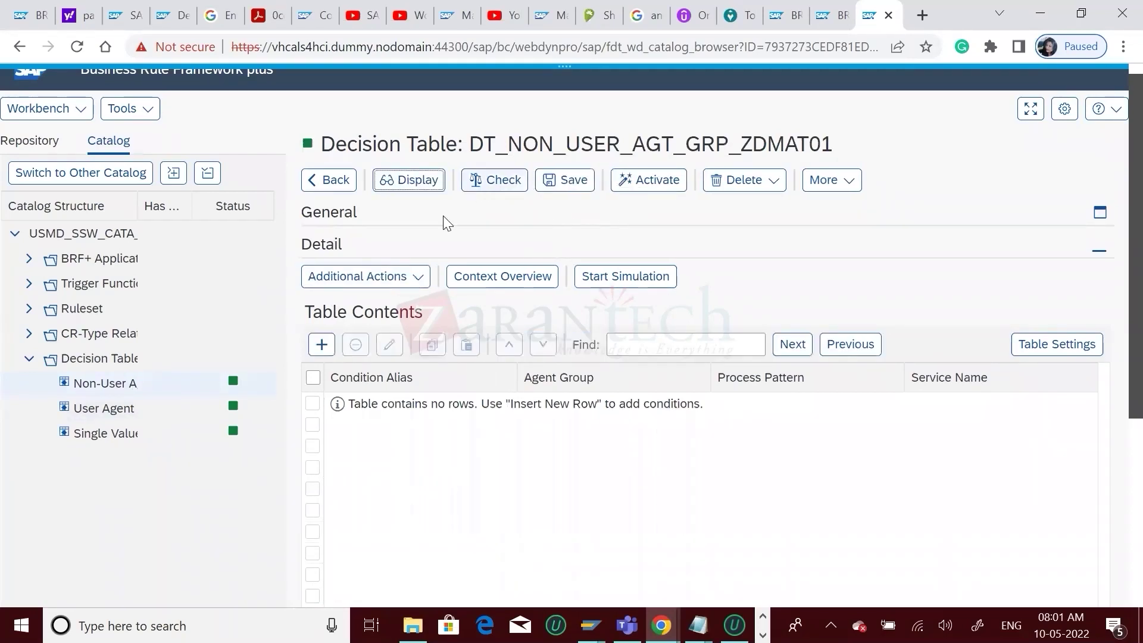
pyautogui.click(320, 345)
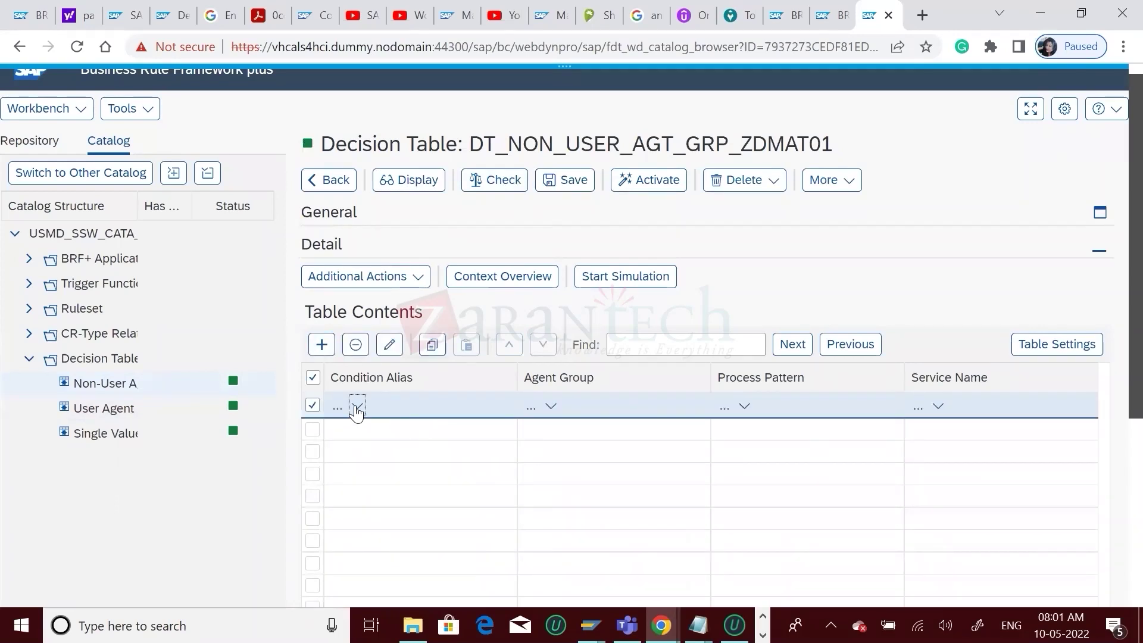
pyautogui.click(357, 407)
pyautogui.click(260, 438)
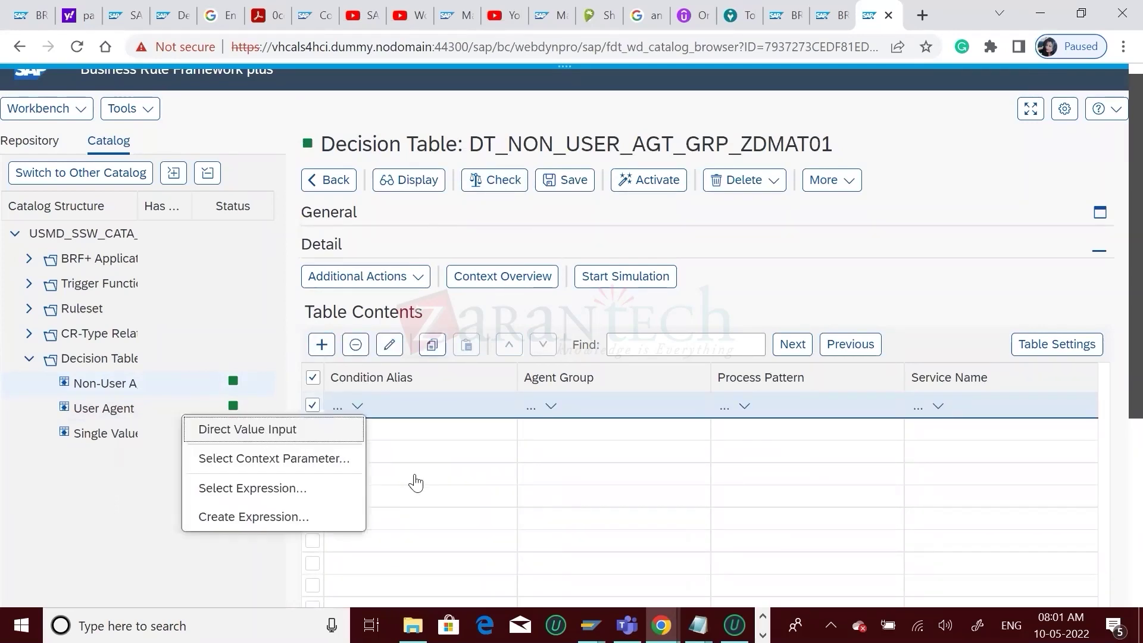
pyautogui.write('2')
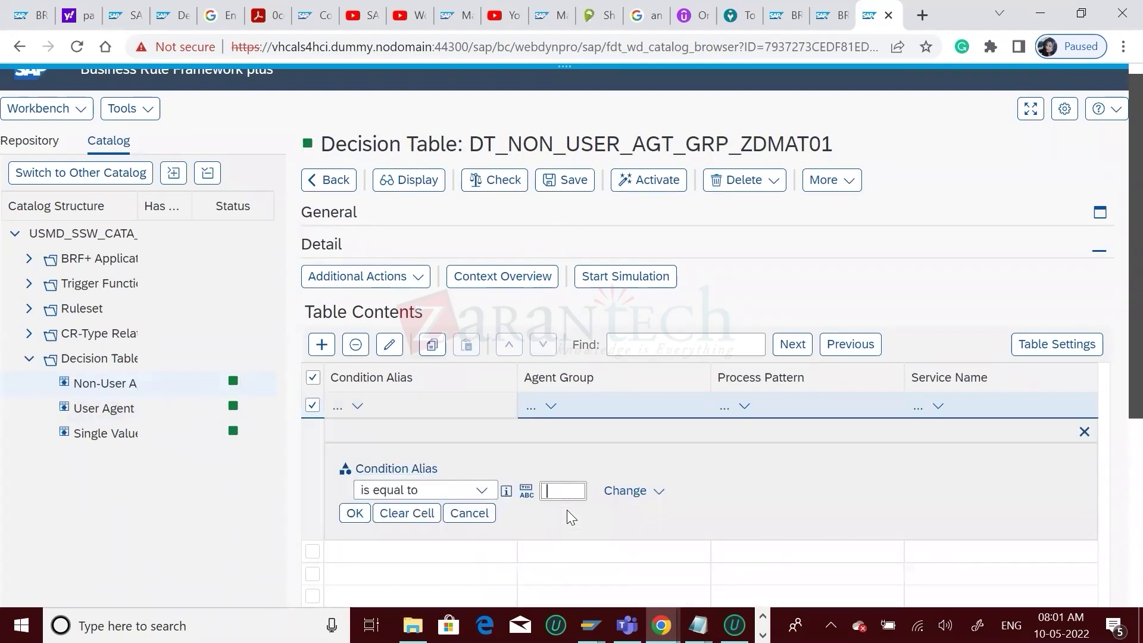
pyautogui.click(351, 515)
# - Set the Agent Group of the condition alias 2 row to 001 as a direct value
pyautogui.click(551, 408)
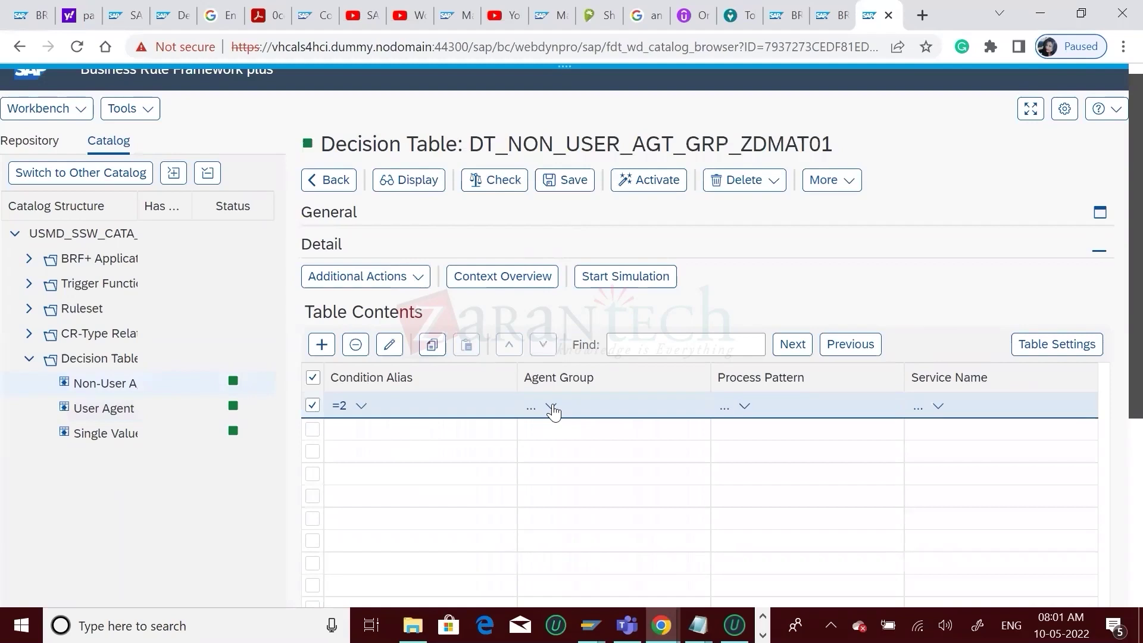
pyautogui.click(485, 468)
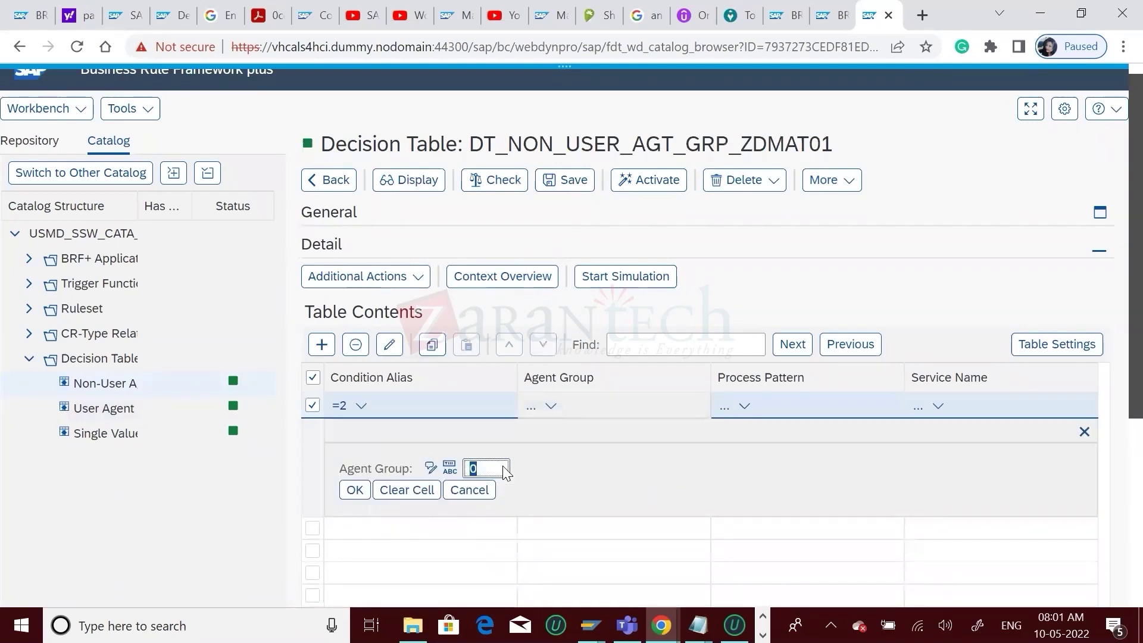
pyautogui.write('1')
pyautogui.click(355, 492)
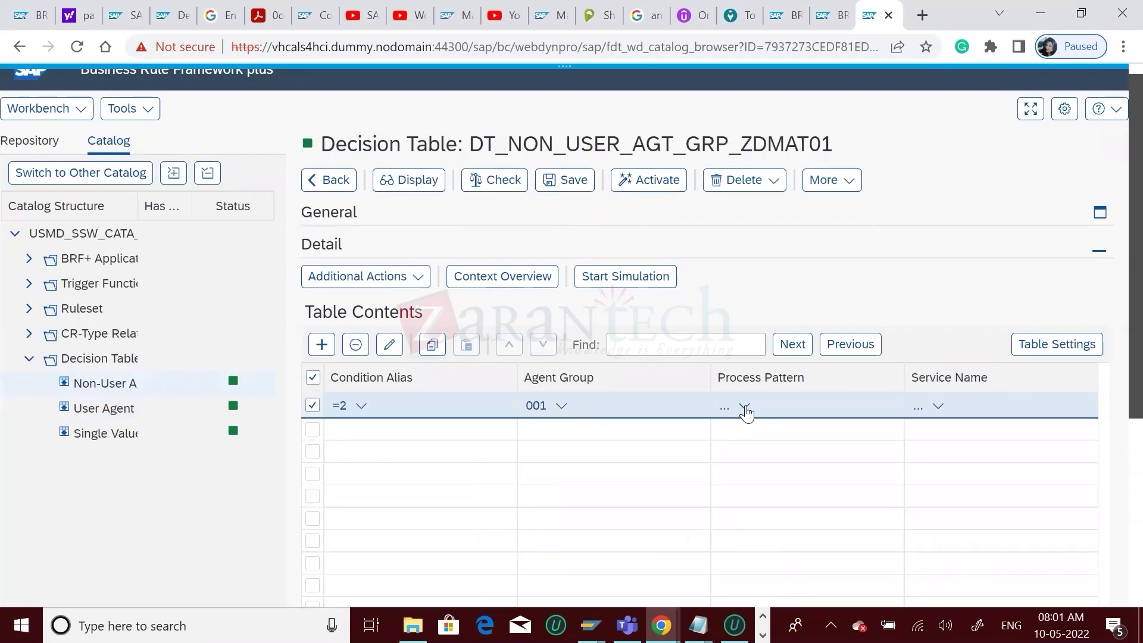
# - Set the Process Pattern of the condition alias 2 row to 06 (Activation (Bypass Snapshot)) and save DT_NON_USER_AGT_GRP_ZDMAT01
pyautogui.click(744, 407)
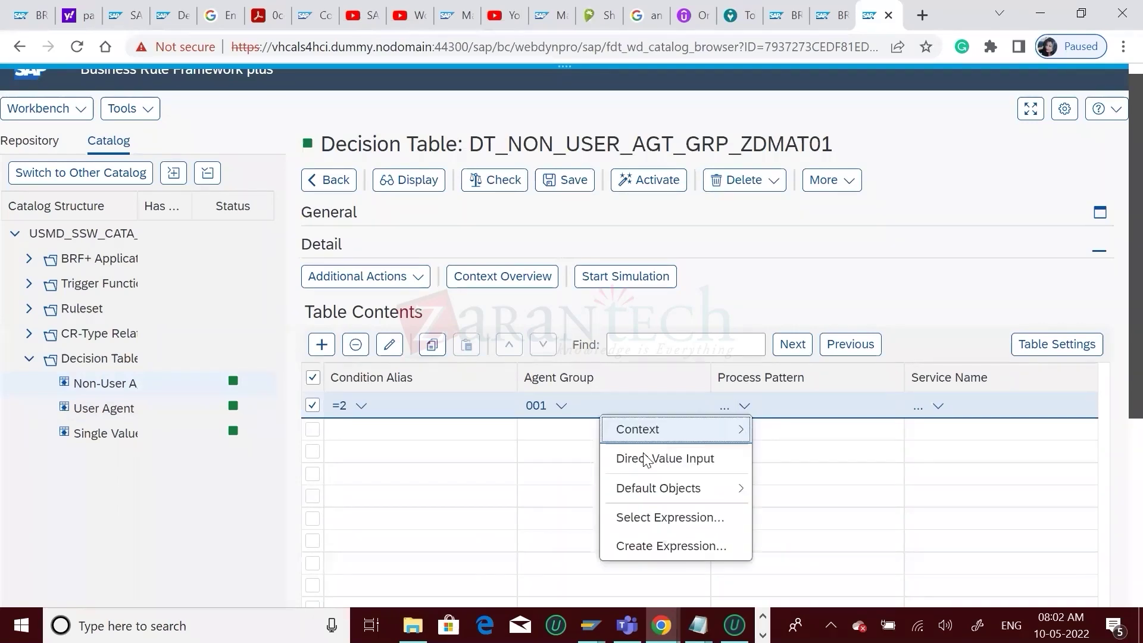
pyautogui.click(695, 465)
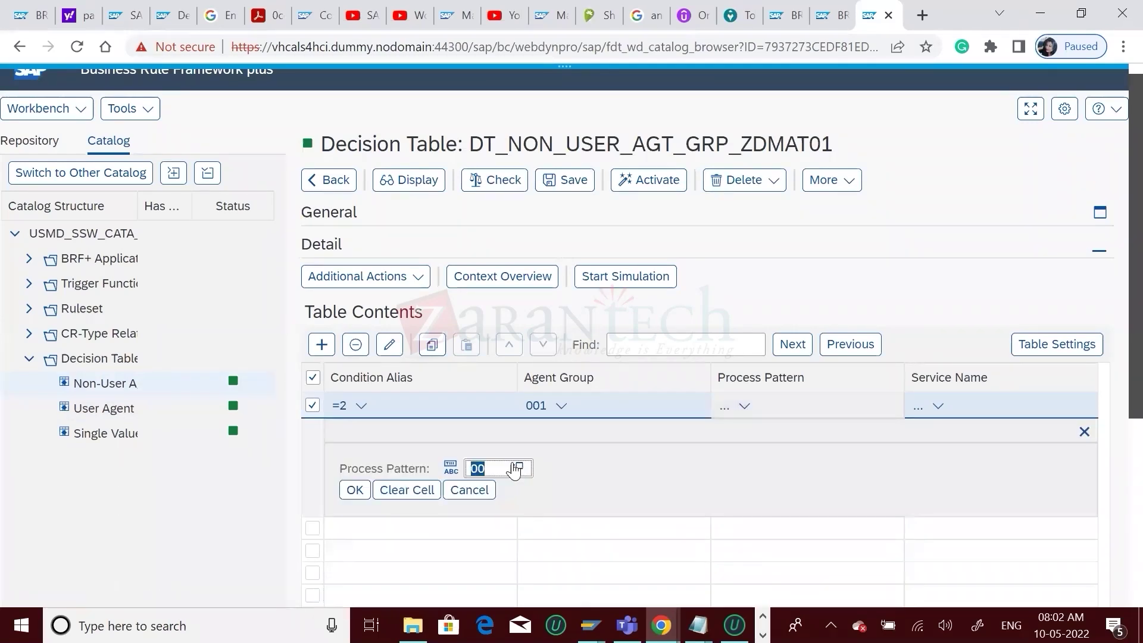
pyautogui.click(516, 468)
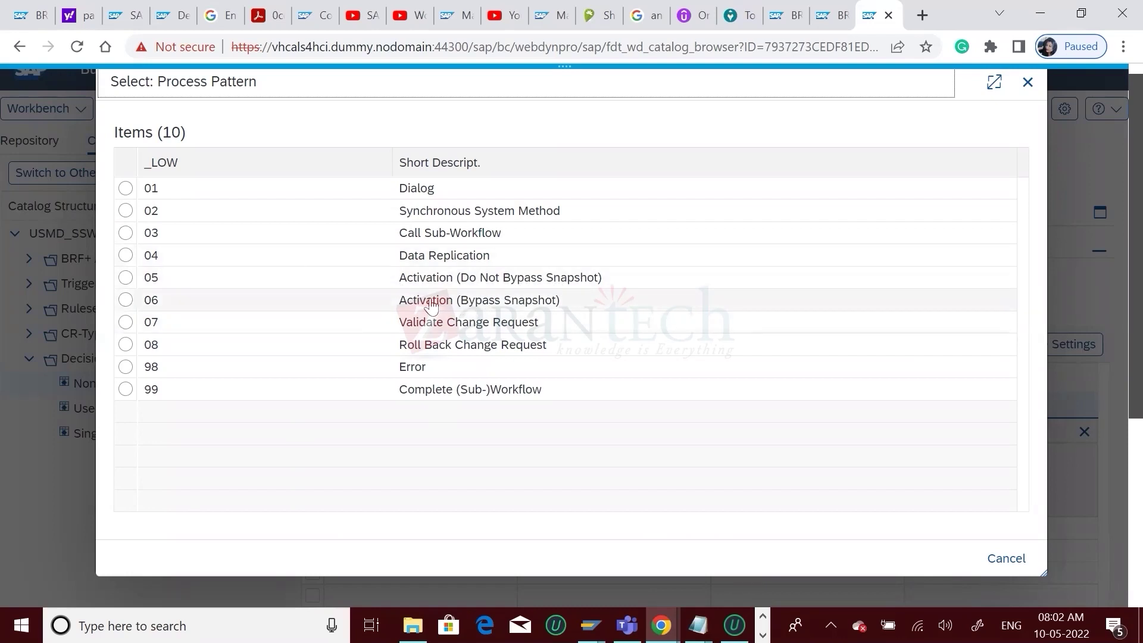
pyautogui.click(125, 301)
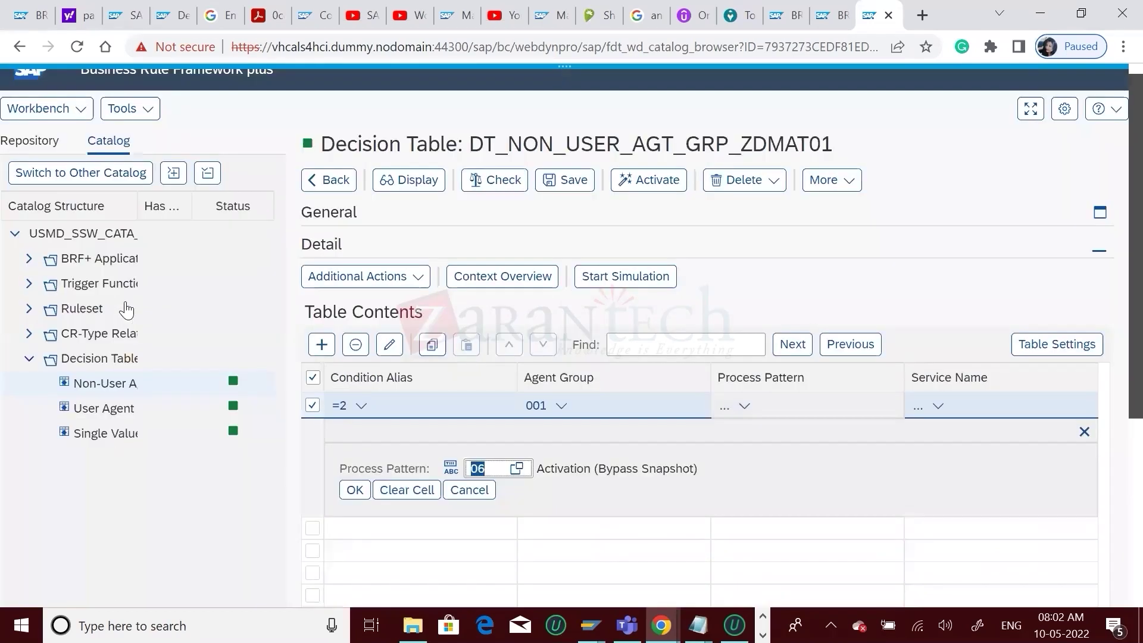
pyautogui.click(354, 492)
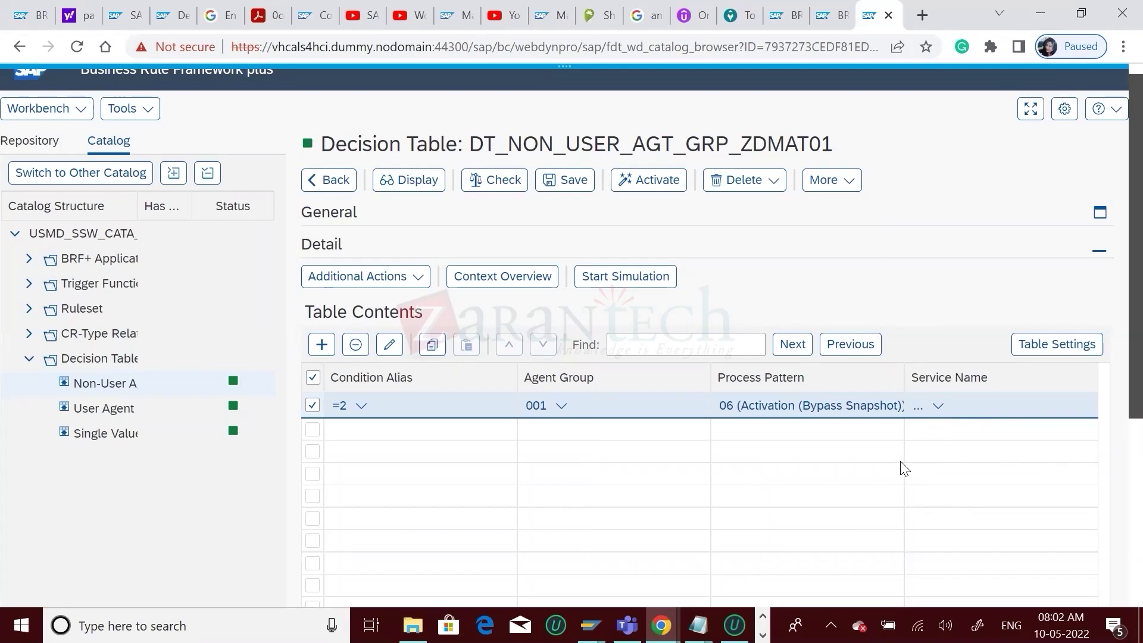
pyautogui.click(566, 180)
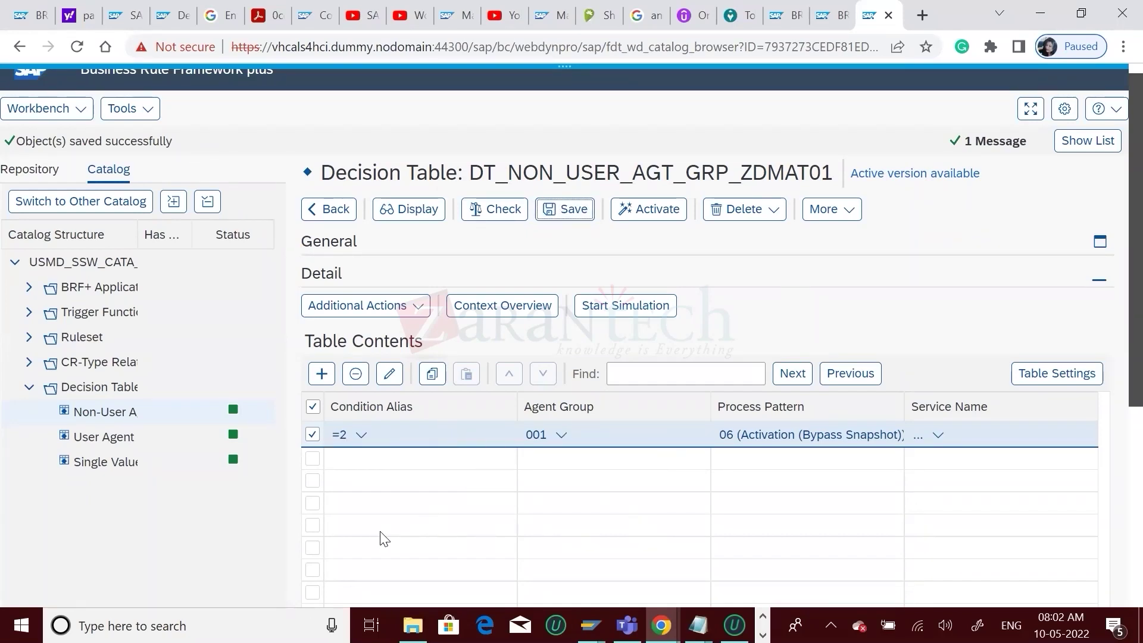
# - Check the rows of DT_SINGLE_VAL_ZDMAT01, reopen DT_NON_USER_AGT_GRP_ZDMAT01 for editing, and insert a row with Condition Alias equal to 4
pyautogui.click(96, 470)
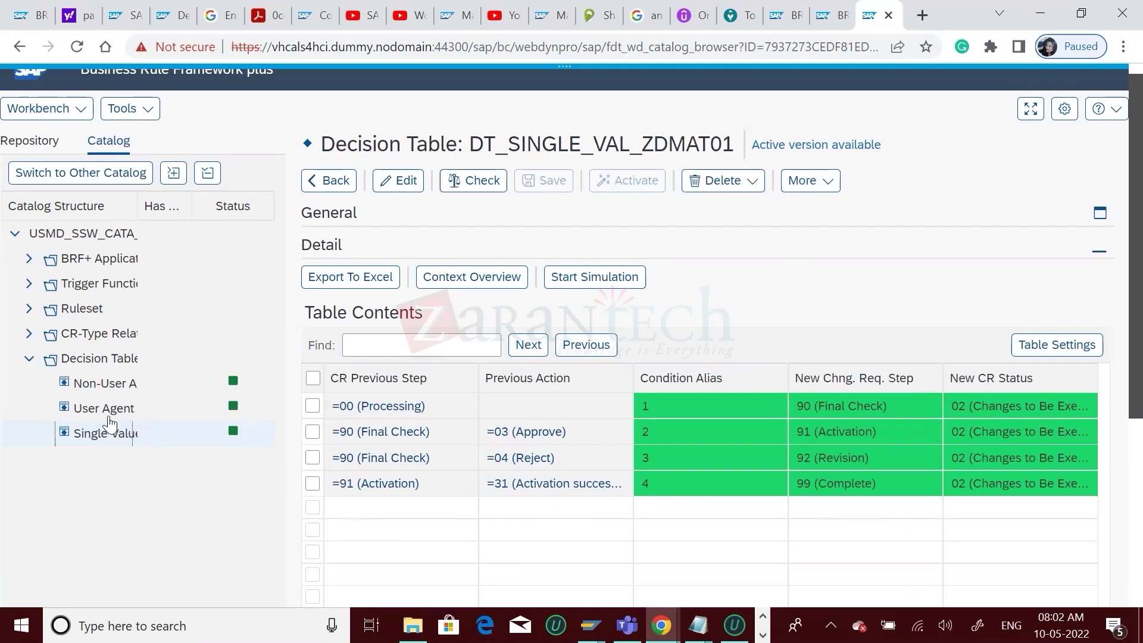
pyautogui.click(103, 384)
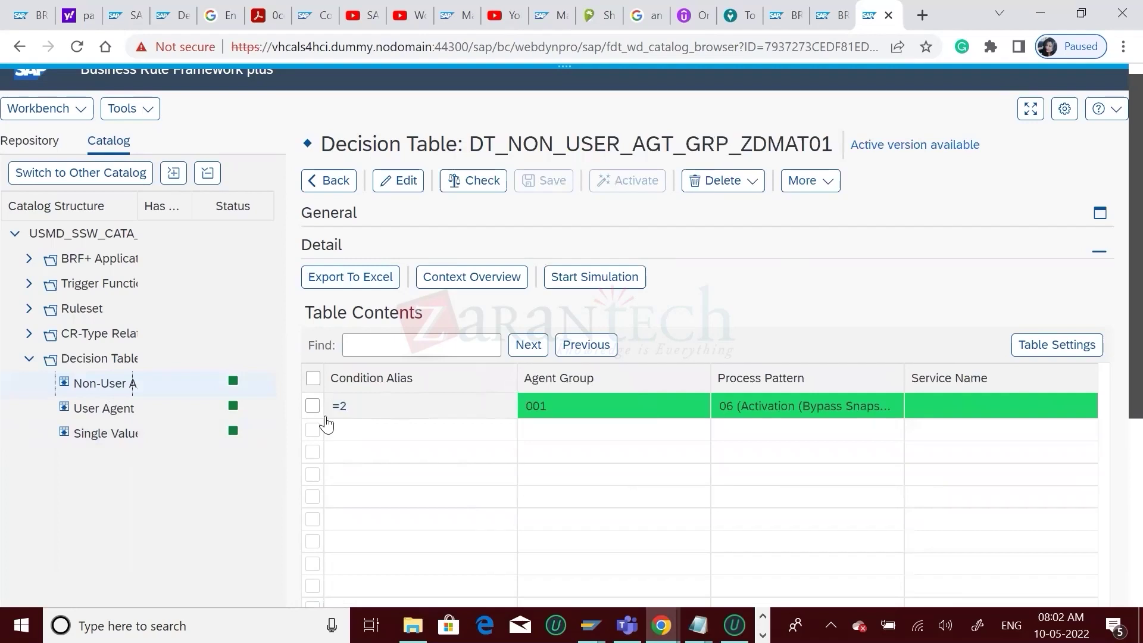
pyautogui.click(528, 344)
pyautogui.click(397, 180)
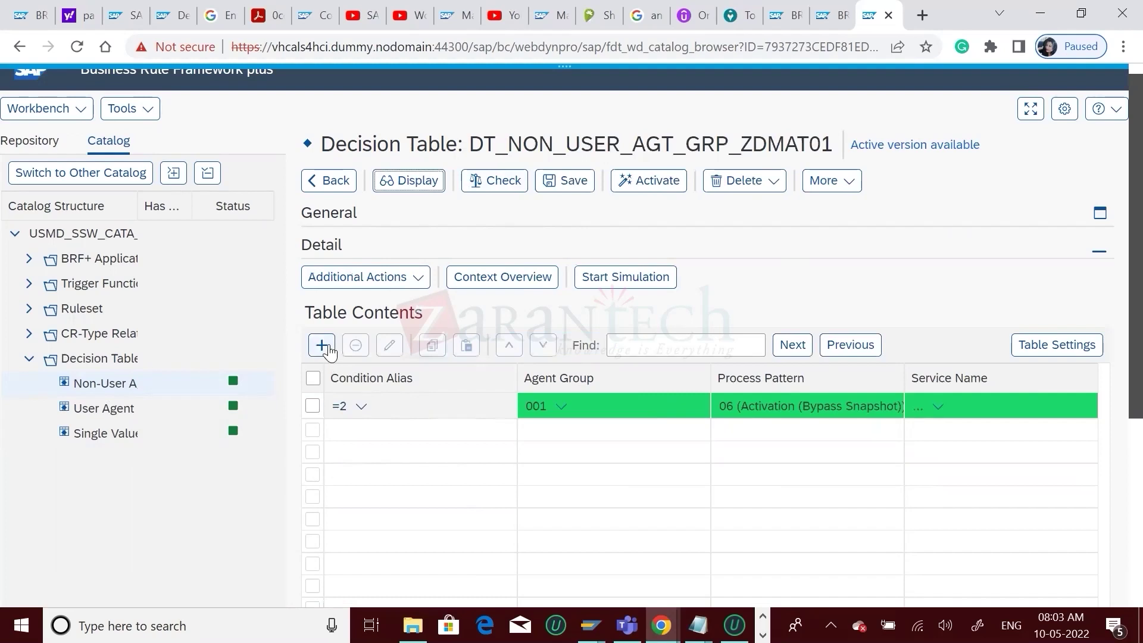
pyautogui.click(321, 345)
pyautogui.click(358, 433)
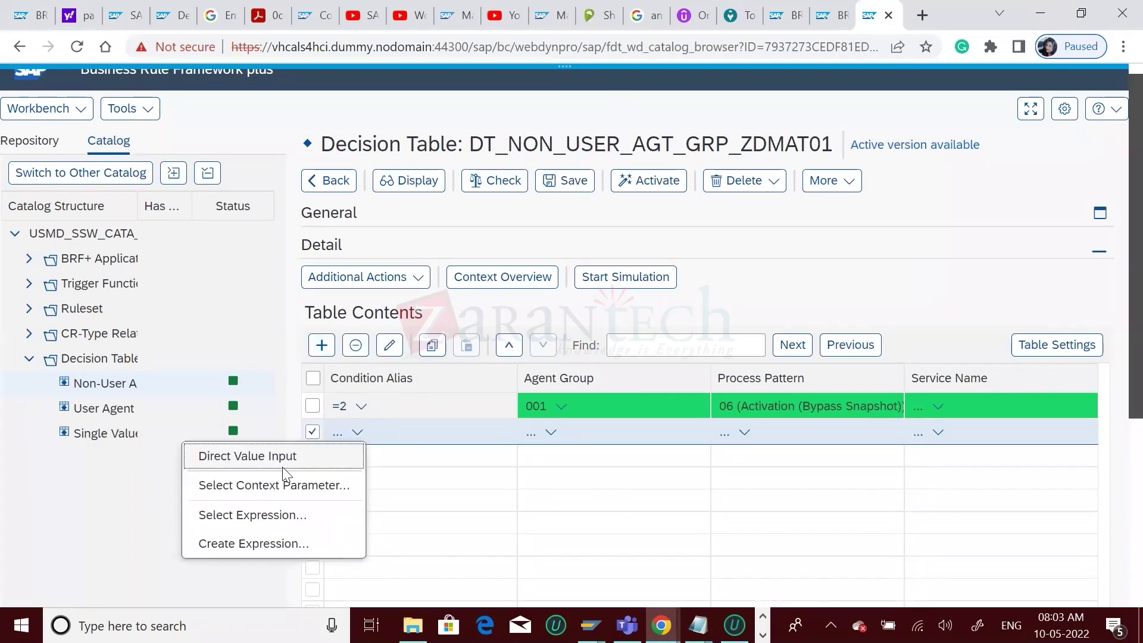
pyautogui.click(256, 459)
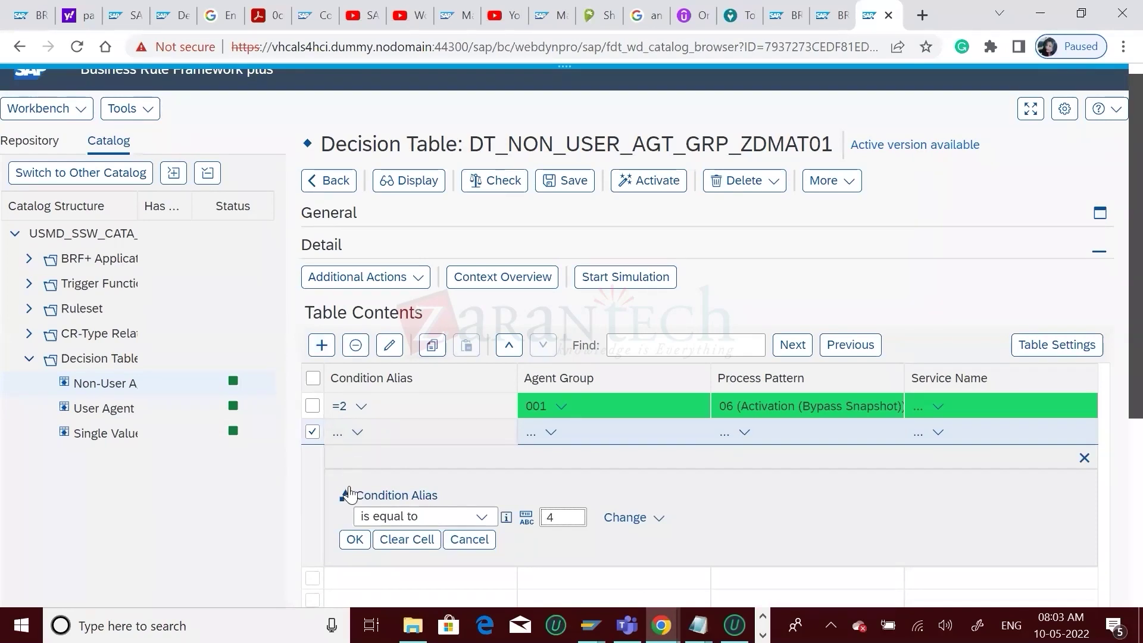
pyautogui.click(355, 539)
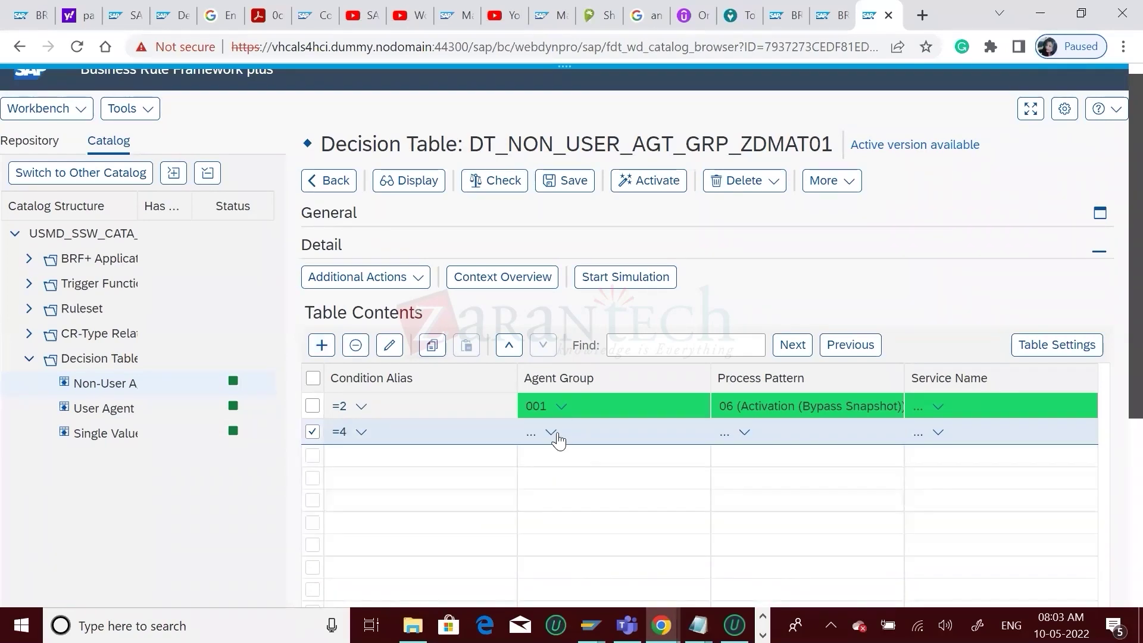
# - Set the Agent Group of the condition alias 4 row to 001 as a direct value
pyautogui.click(557, 436)
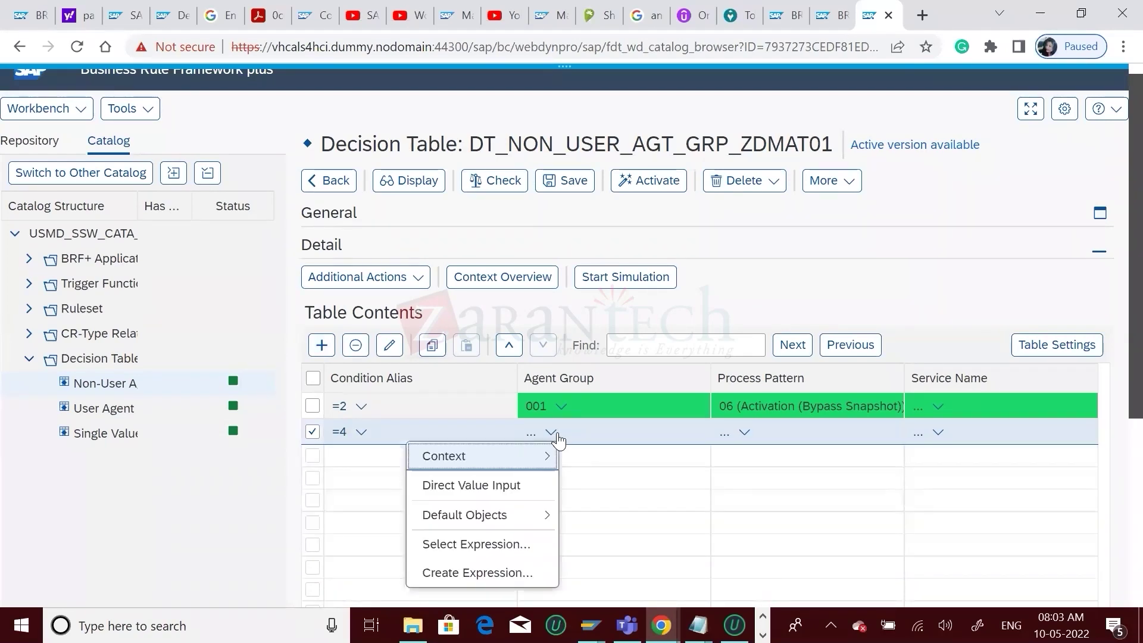
pyautogui.click(467, 485)
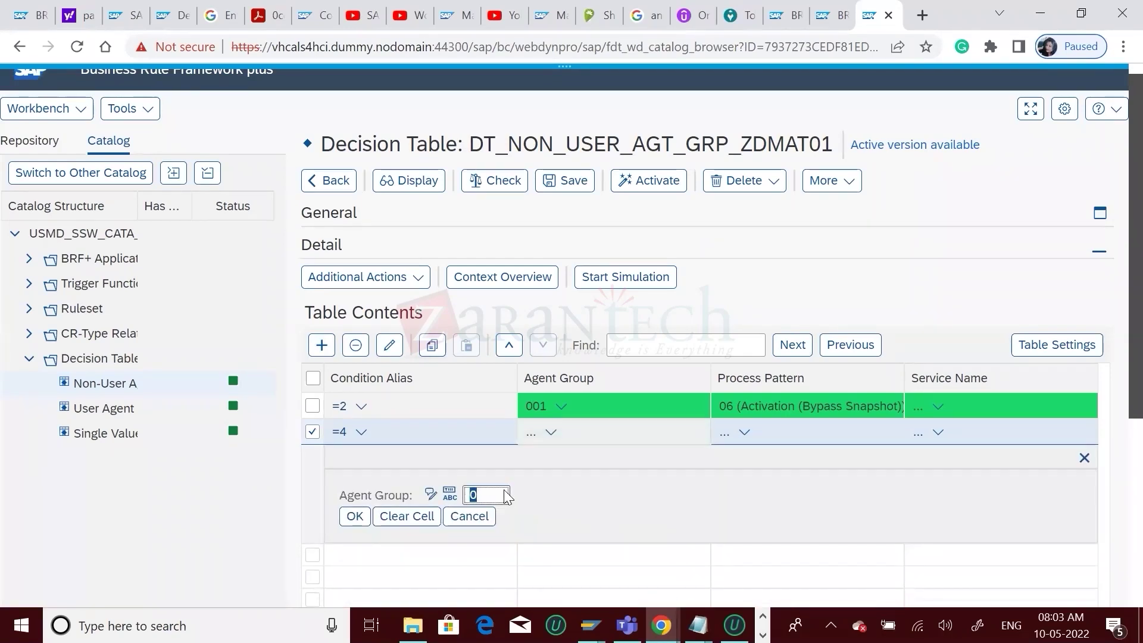
pyautogui.write('1')
pyautogui.click(355, 516)
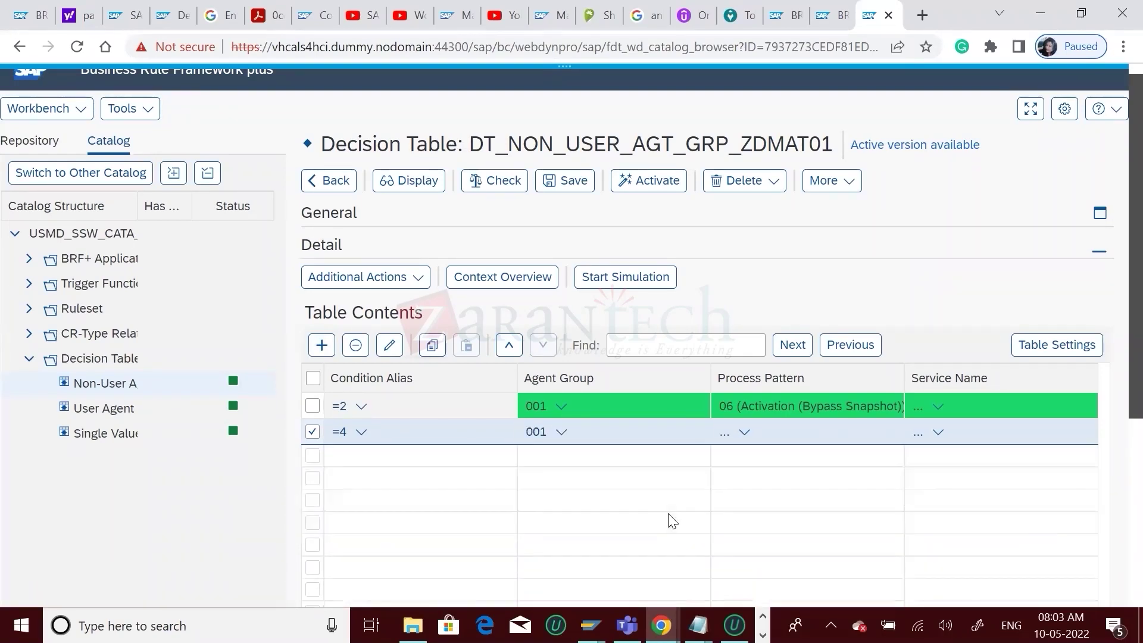
# - Set the Process Pattern of the condition alias 4 row to 99 (Complete (Sub-)Workflow) and save the decision table
pyautogui.click(745, 432)
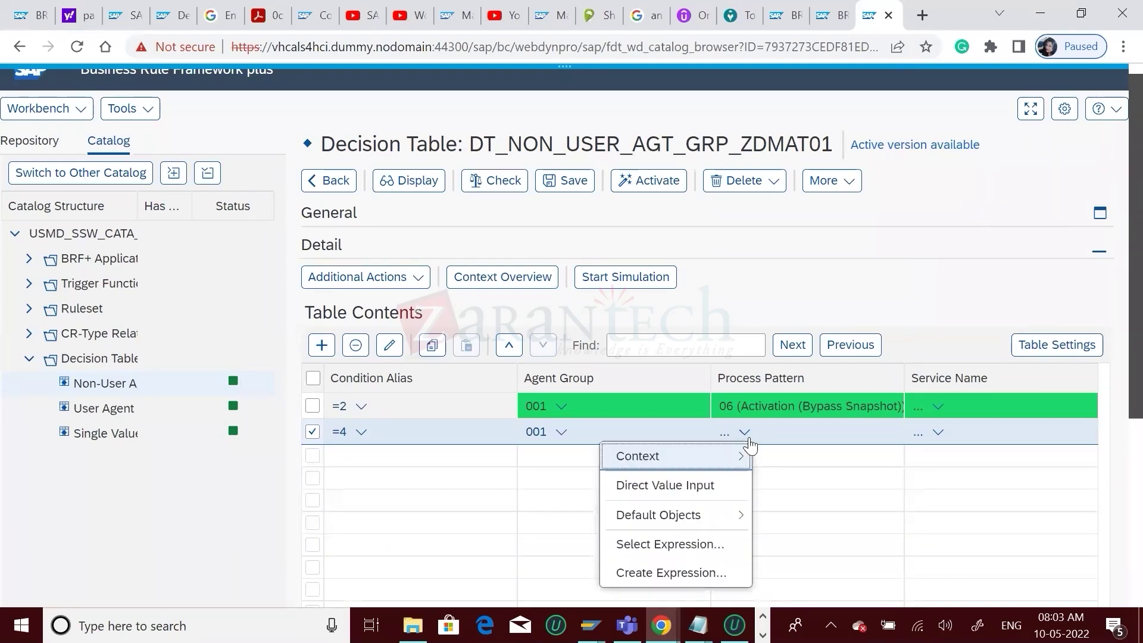
pyautogui.click(693, 474)
pyautogui.click(521, 499)
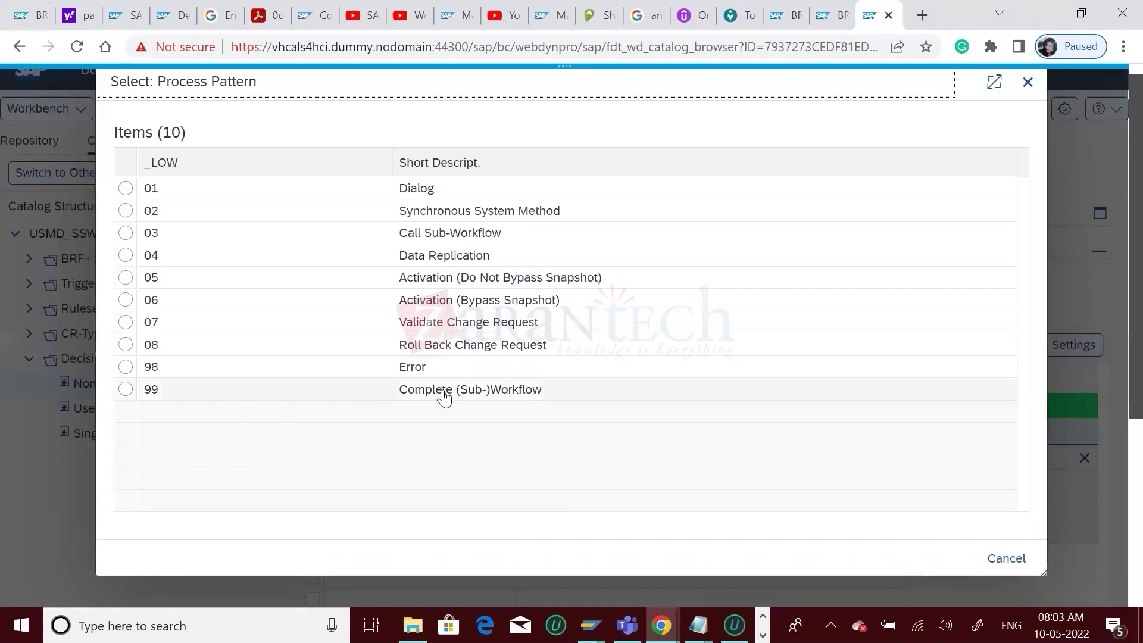
pyautogui.click(497, 395)
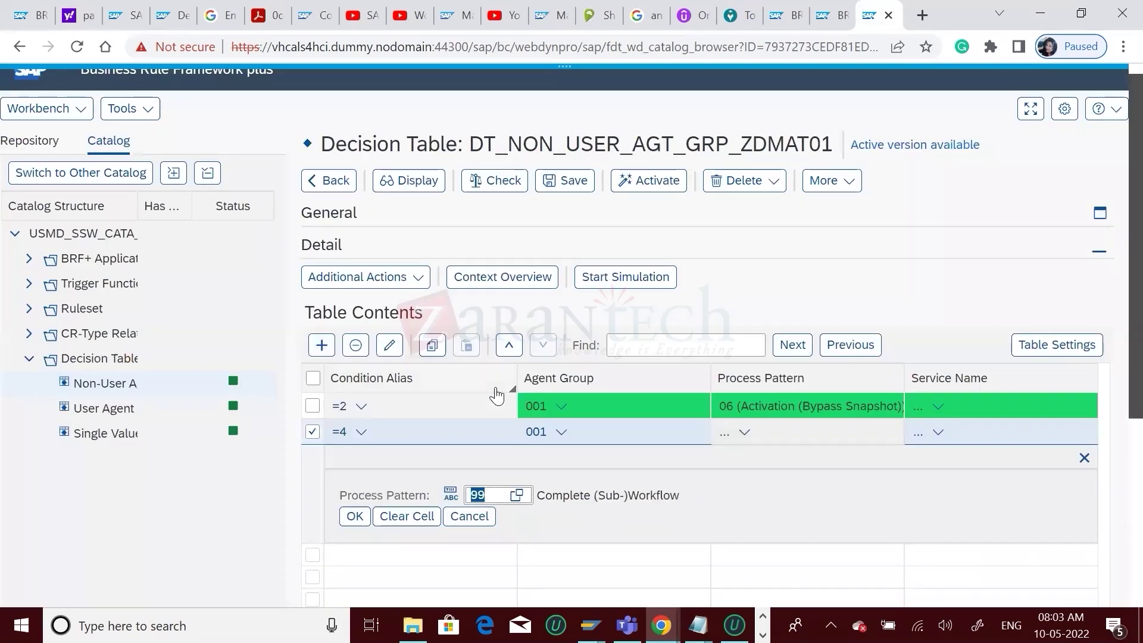
pyautogui.click(355, 517)
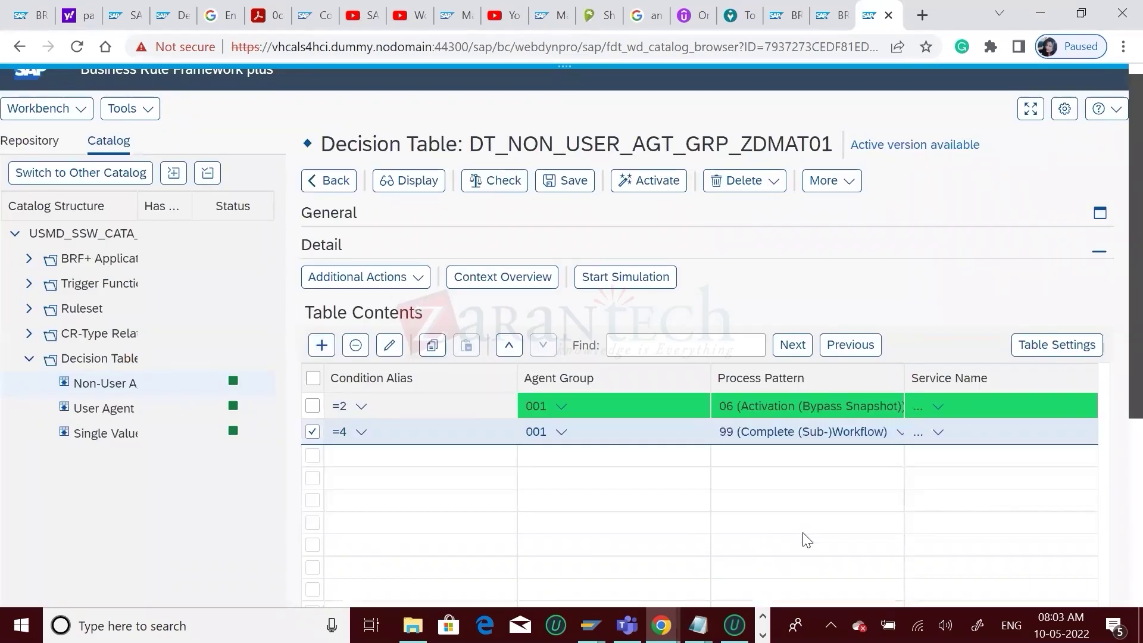
pyautogui.click(566, 180)
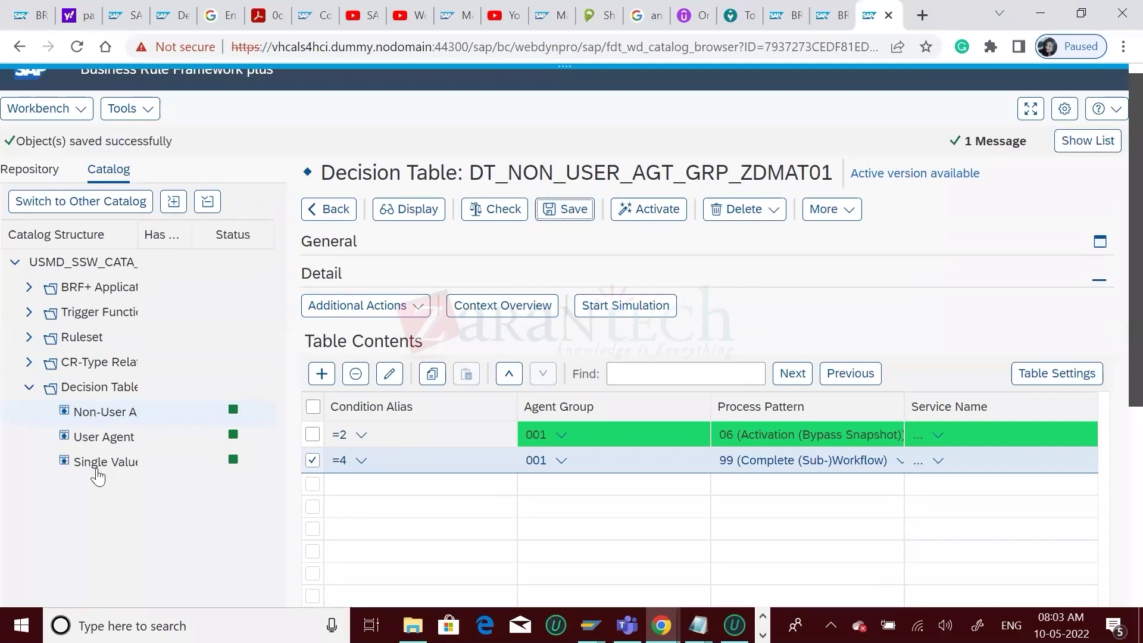
# - Open DT_SINGLE_VAL_ZDMAT01 for editing and insert a new row with CR Previous Step equal to 91 (Activation)
pyautogui.click(97, 470)
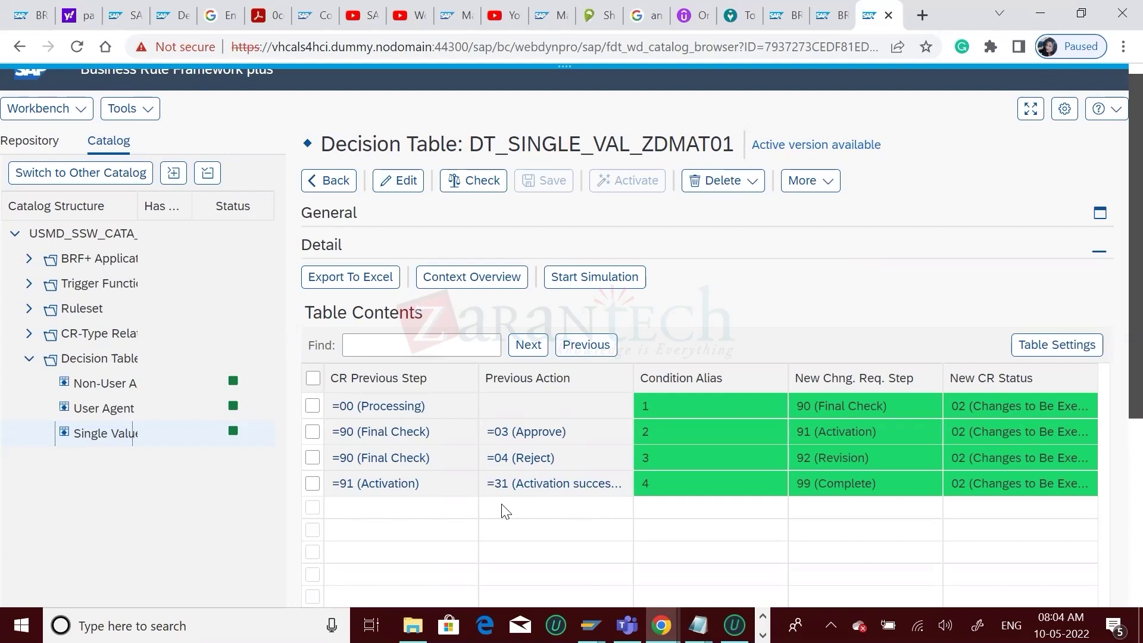
pyautogui.click(397, 182)
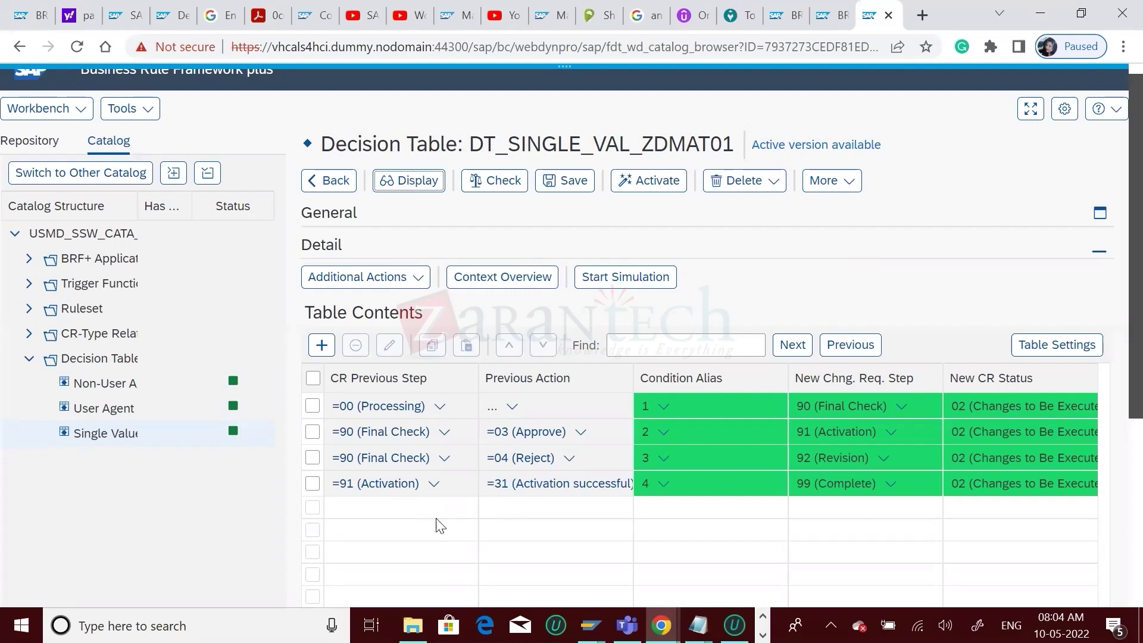
pyautogui.click(792, 345)
pyautogui.click(322, 345)
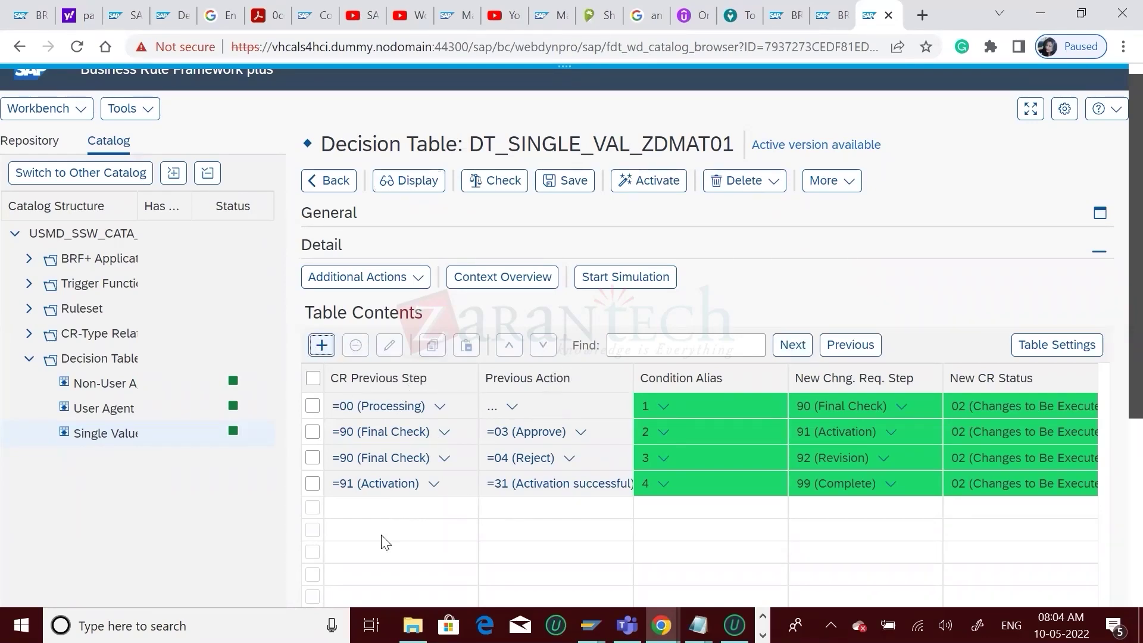
pyautogui.click(358, 458)
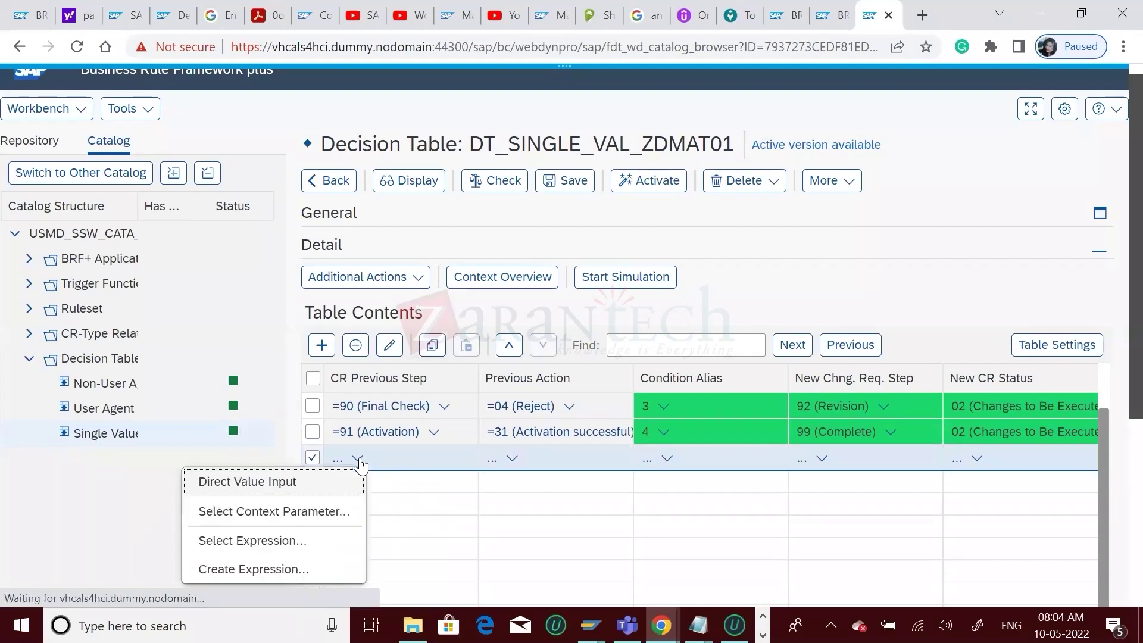
pyautogui.click(265, 483)
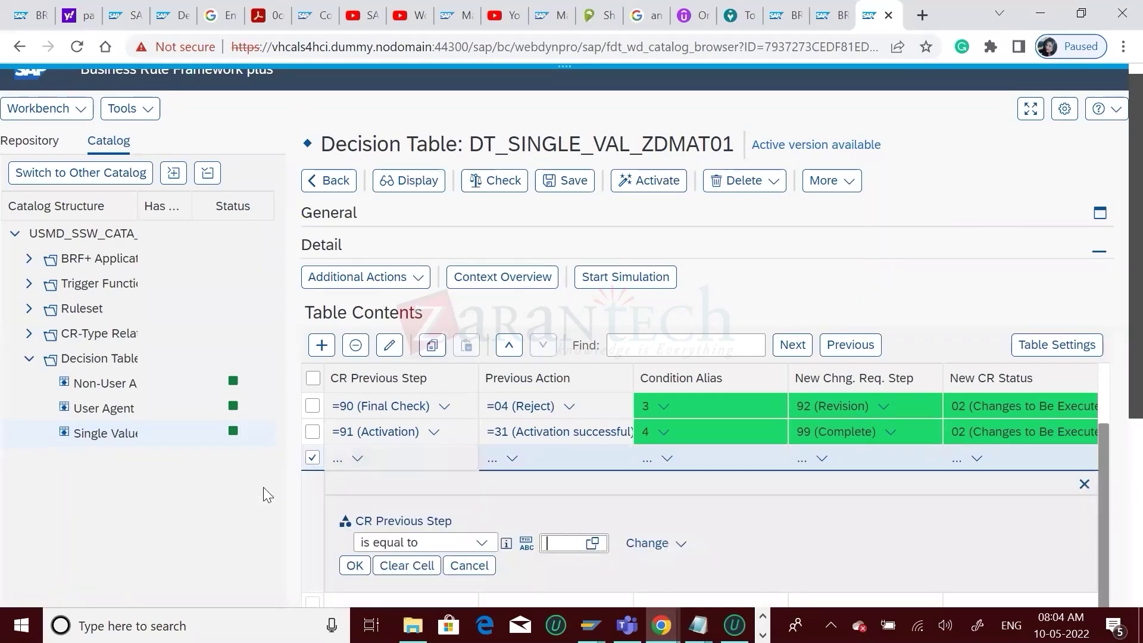
pyautogui.write('91')
pyautogui.click(351, 566)
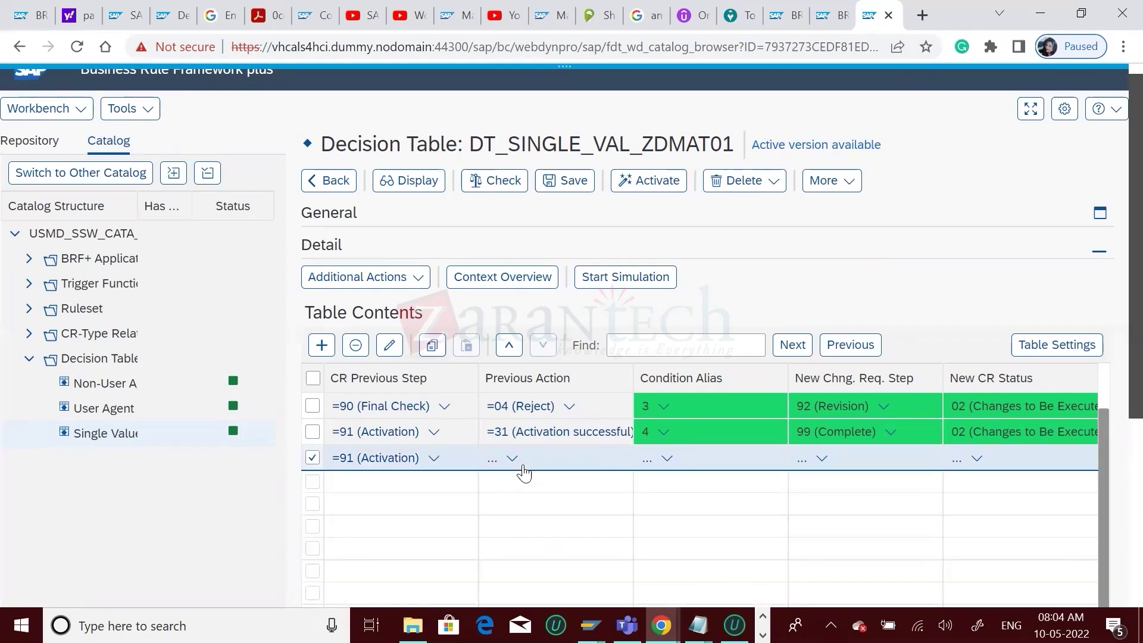
# - Set the Previous Action of the new 91 (Activation) row to equal 32 (Activation failed)
pyautogui.click(513, 460)
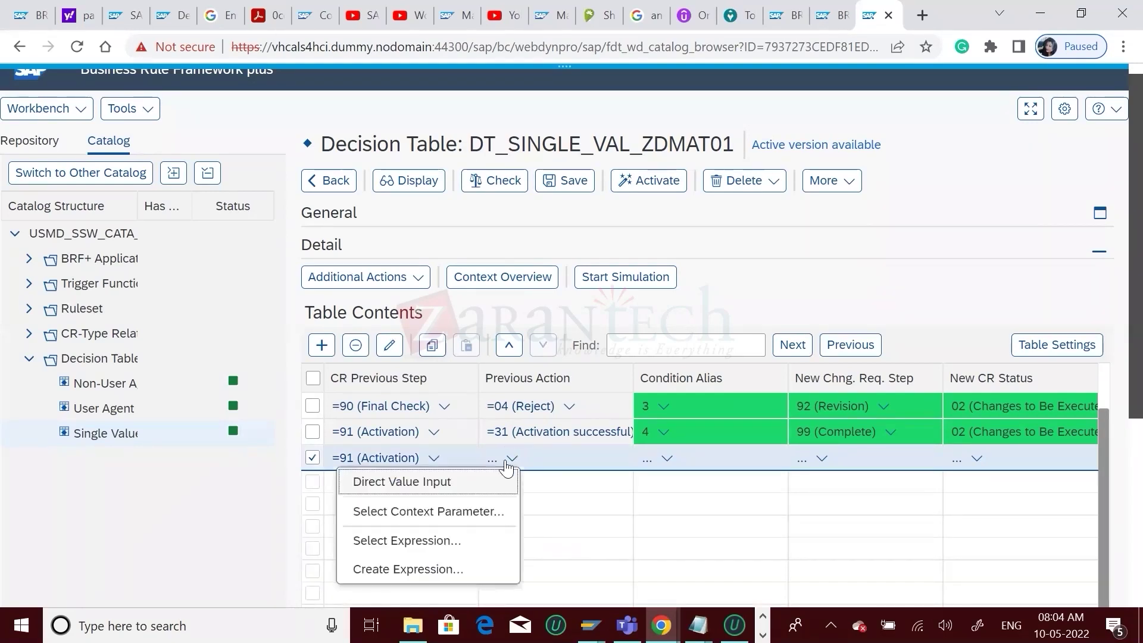
pyautogui.click(416, 480)
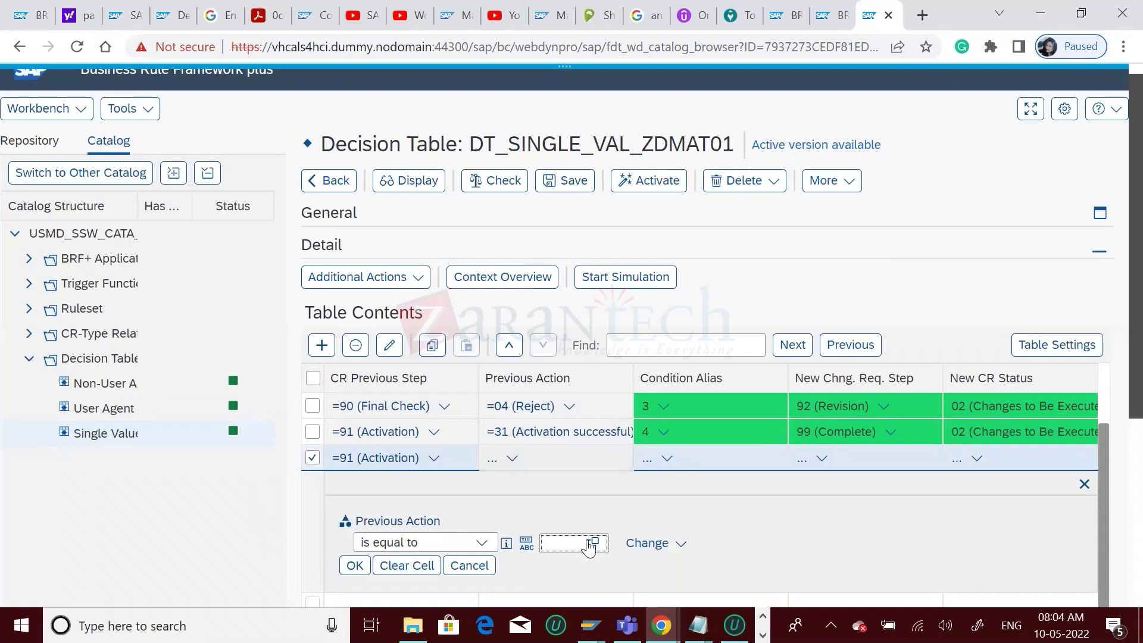
pyautogui.click(593, 544)
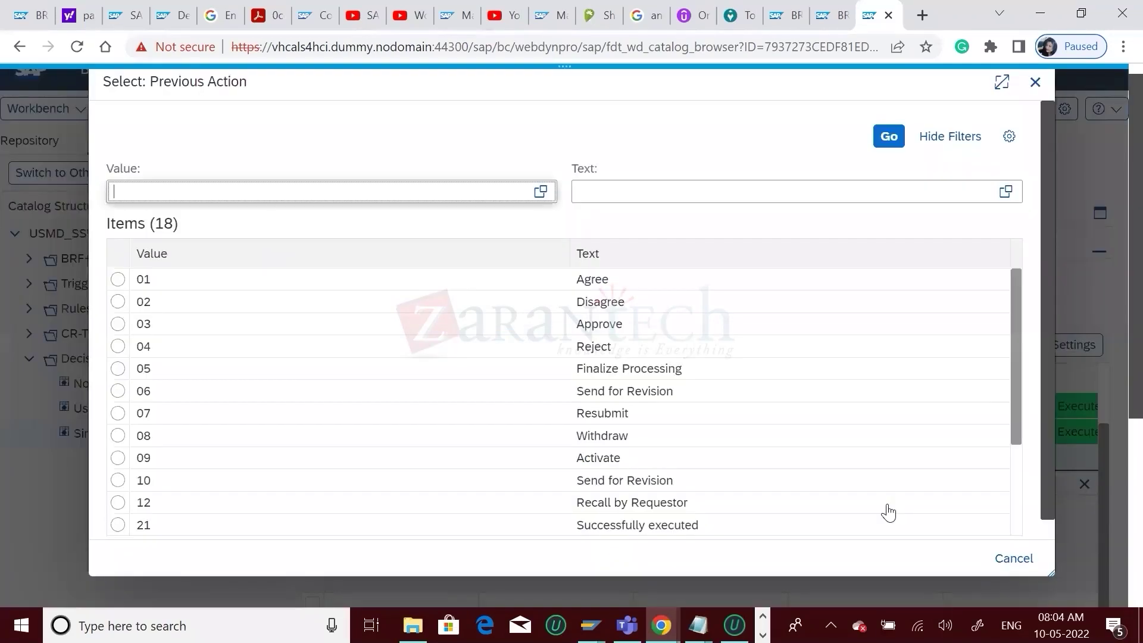
pyautogui.click(1017, 482)
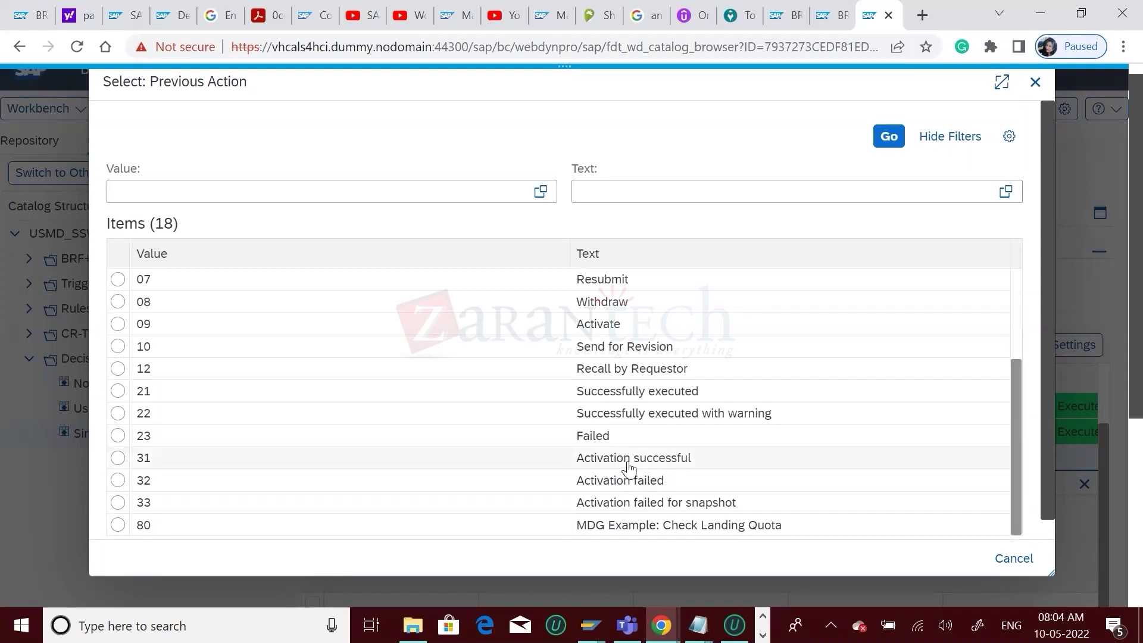
pyautogui.click(118, 481)
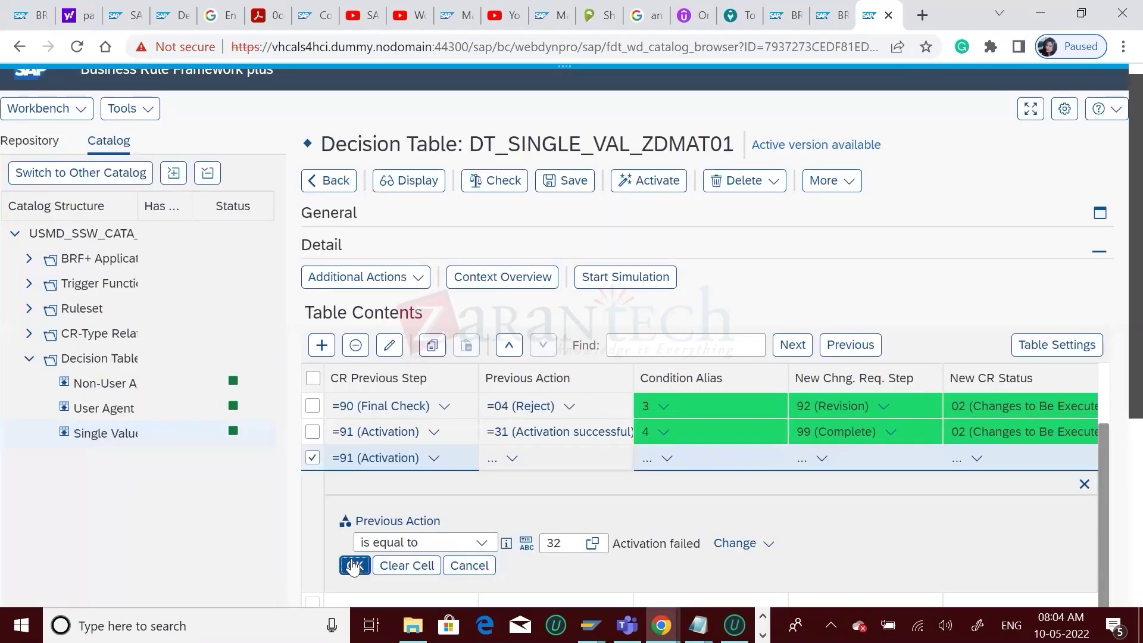
pyautogui.click(355, 565)
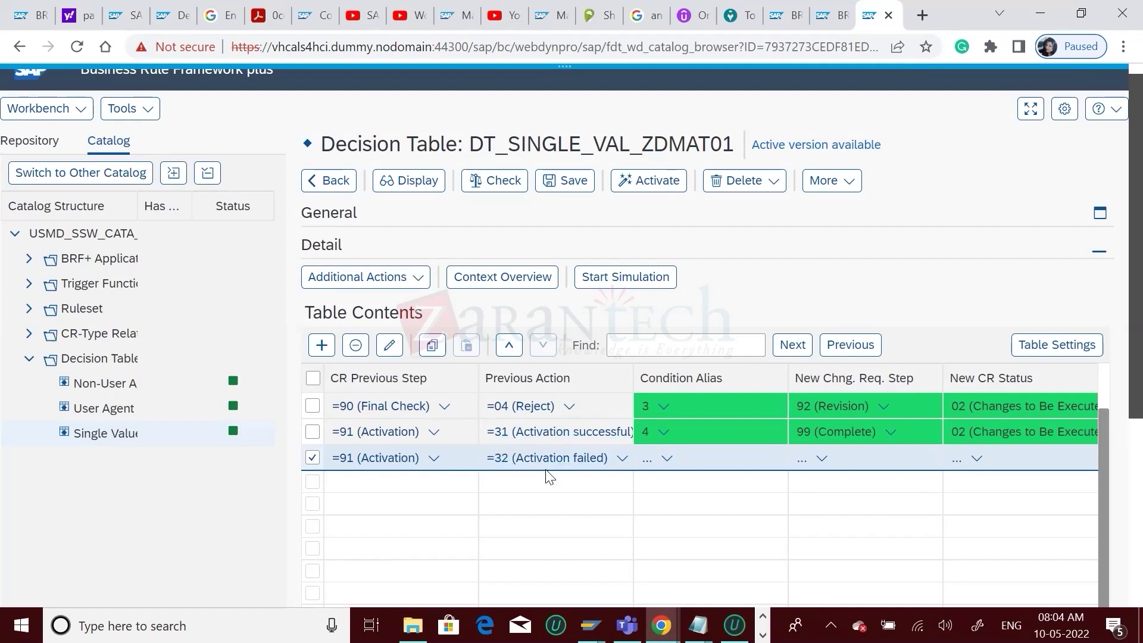
# - Set the Condition Alias of the new 32 (Activation failed) row to 5 as a direct value
pyautogui.click(667, 460)
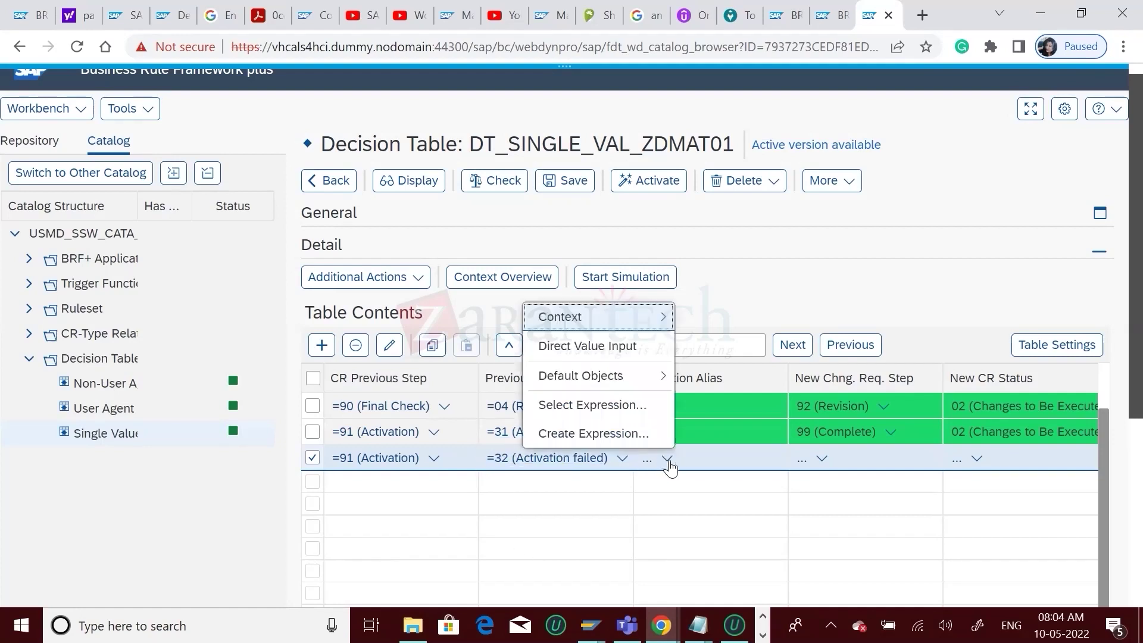
pyautogui.click(581, 346)
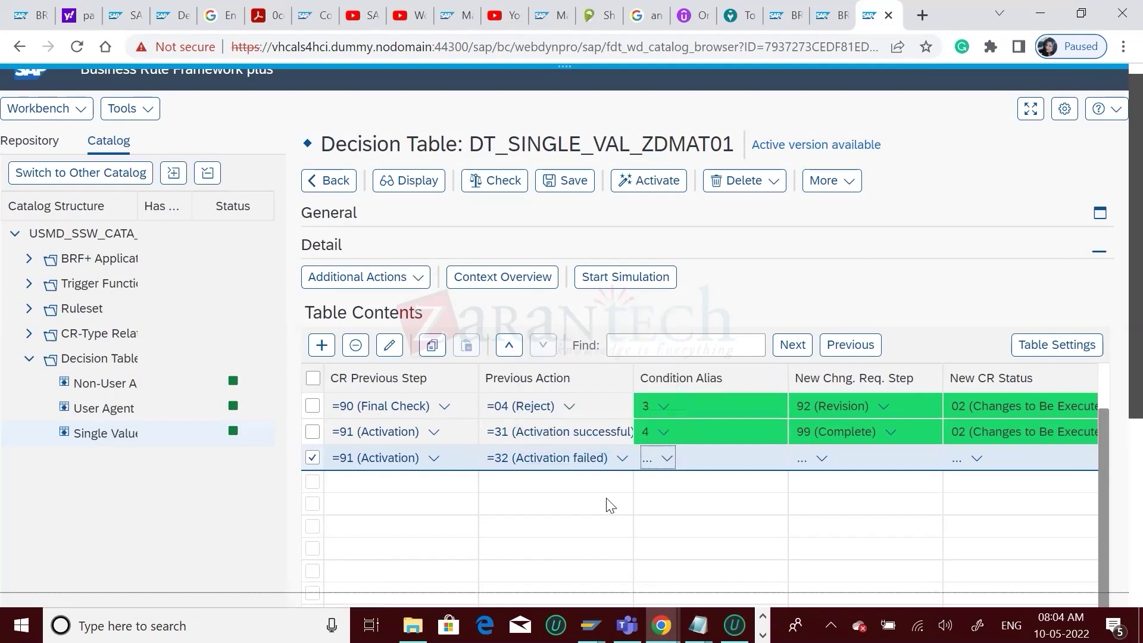
pyautogui.write('5')
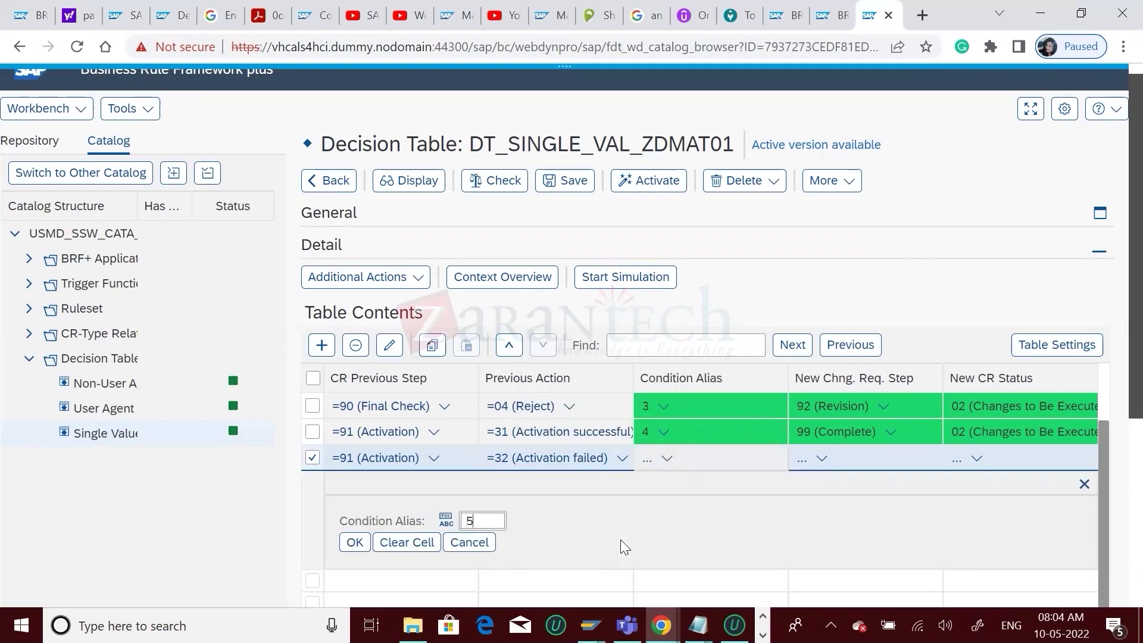
pyautogui.click(354, 543)
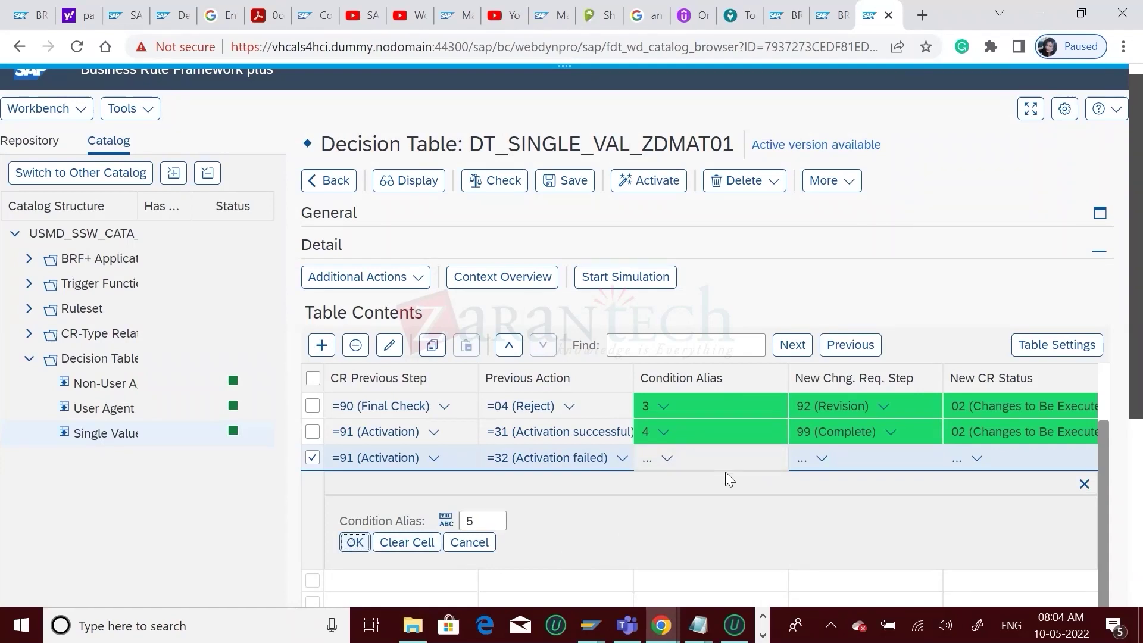
# - Set the New Chng. Req. Step of the 32 (Activation failed) row to 95 (Revision Processing)
pyautogui.click(824, 453)
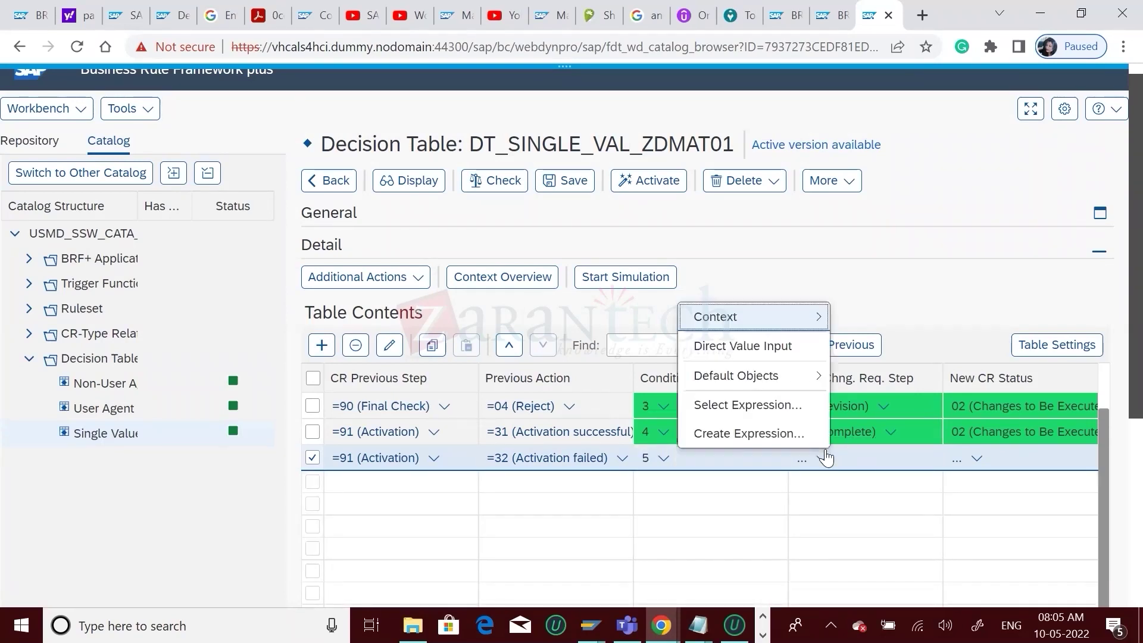
pyautogui.click(762, 350)
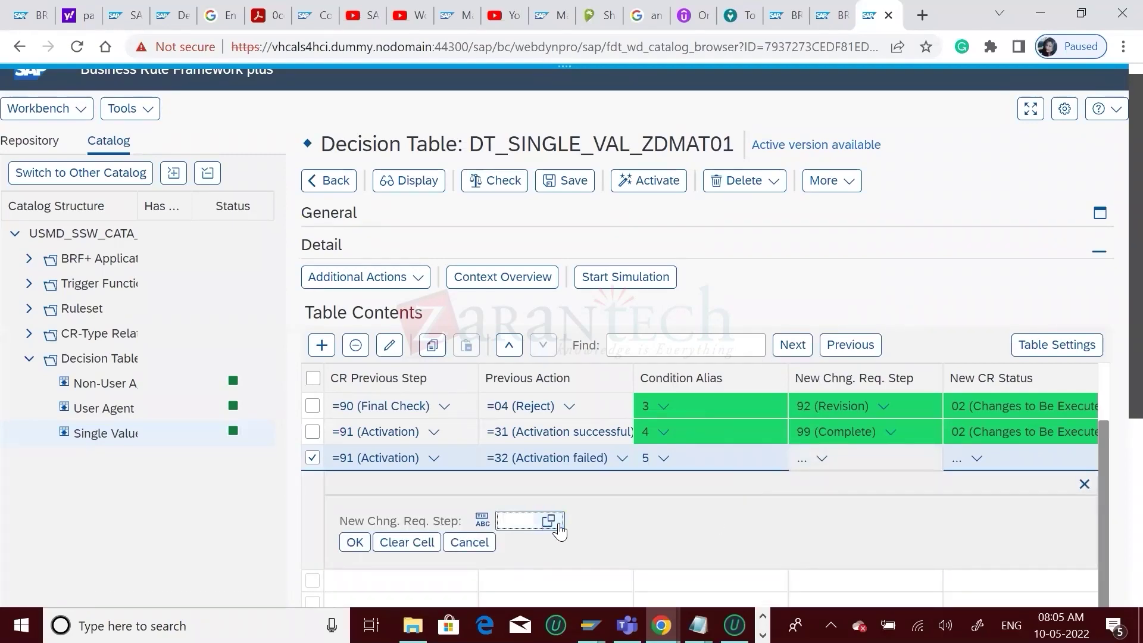
pyautogui.click(548, 521)
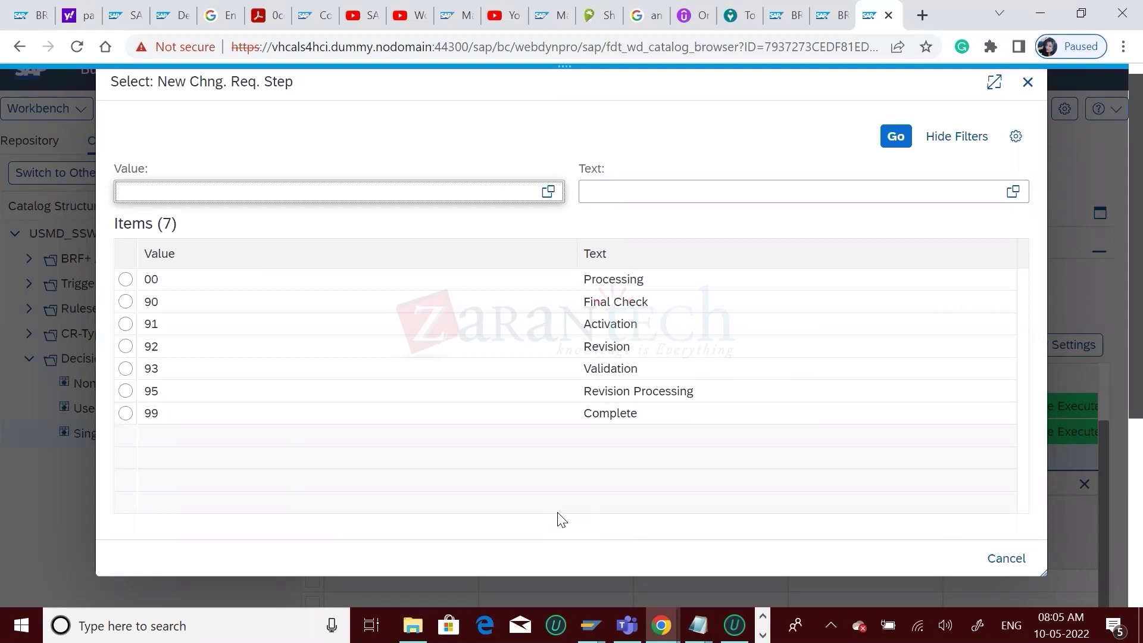
pyautogui.click(626, 397)
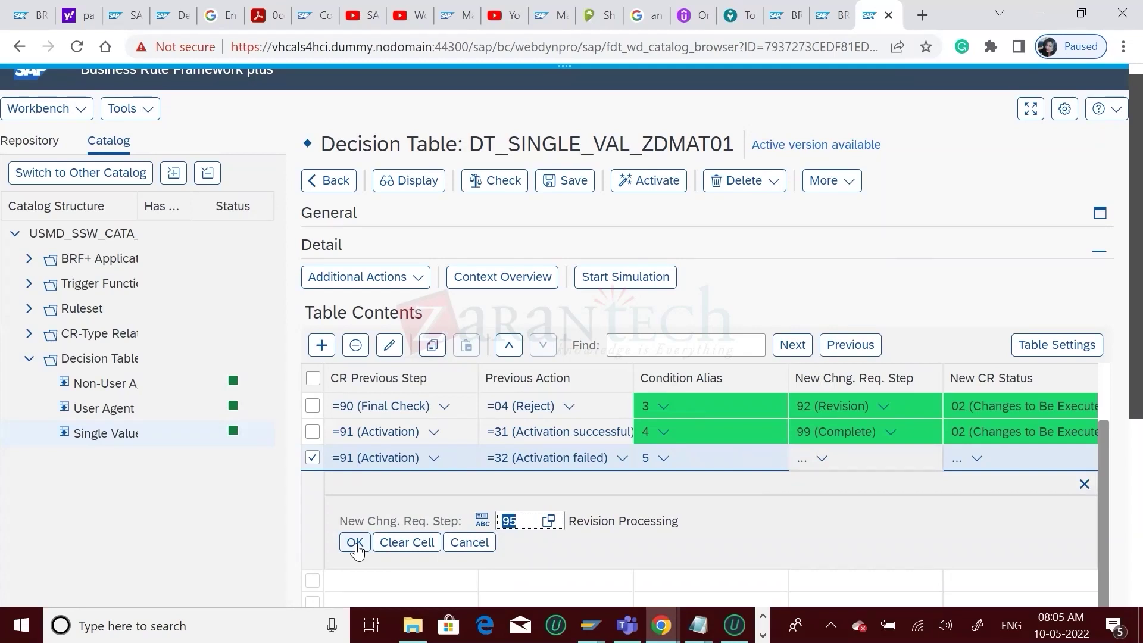
pyautogui.click(355, 543)
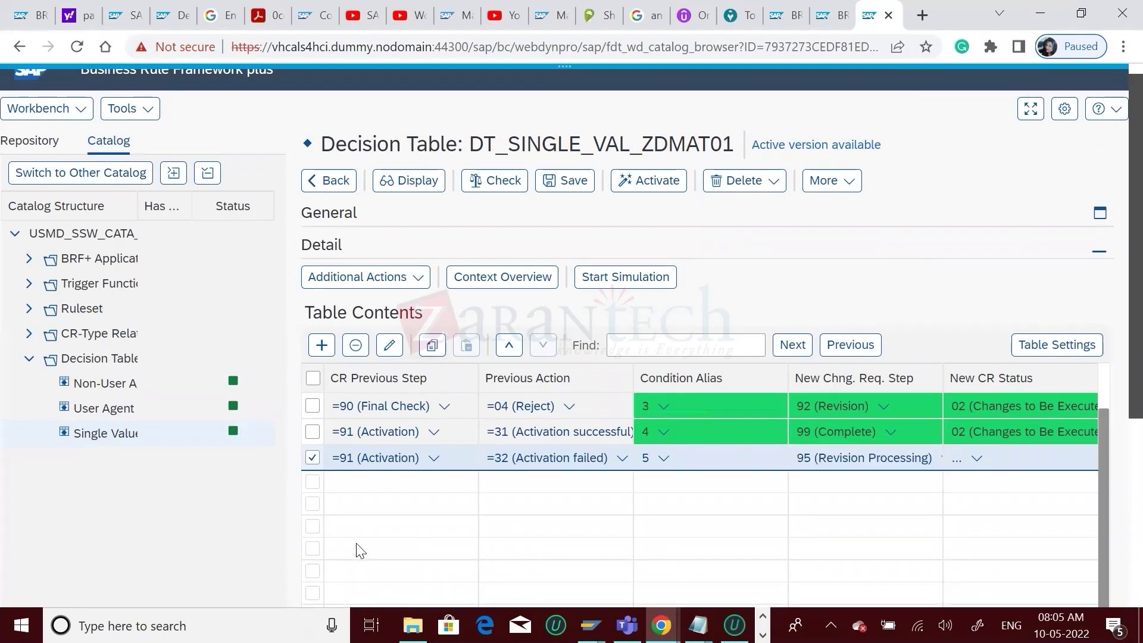
# - Set the New CR Status of the 32 (Activation failed) row to 02 as a direct value
pyautogui.click(977, 459)
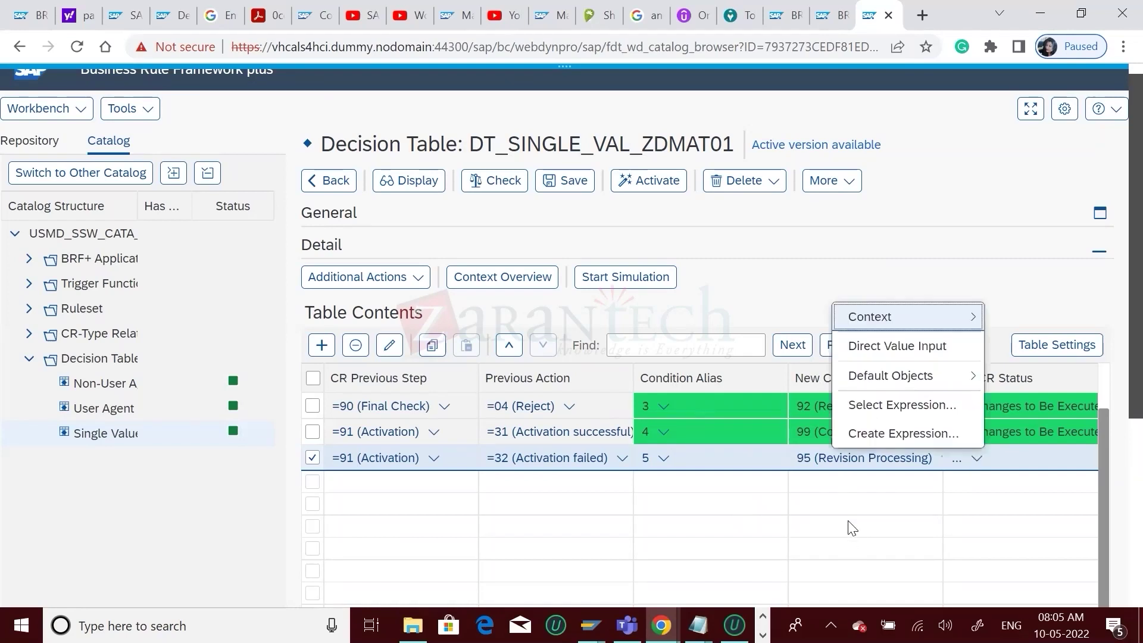
pyautogui.click(891, 354)
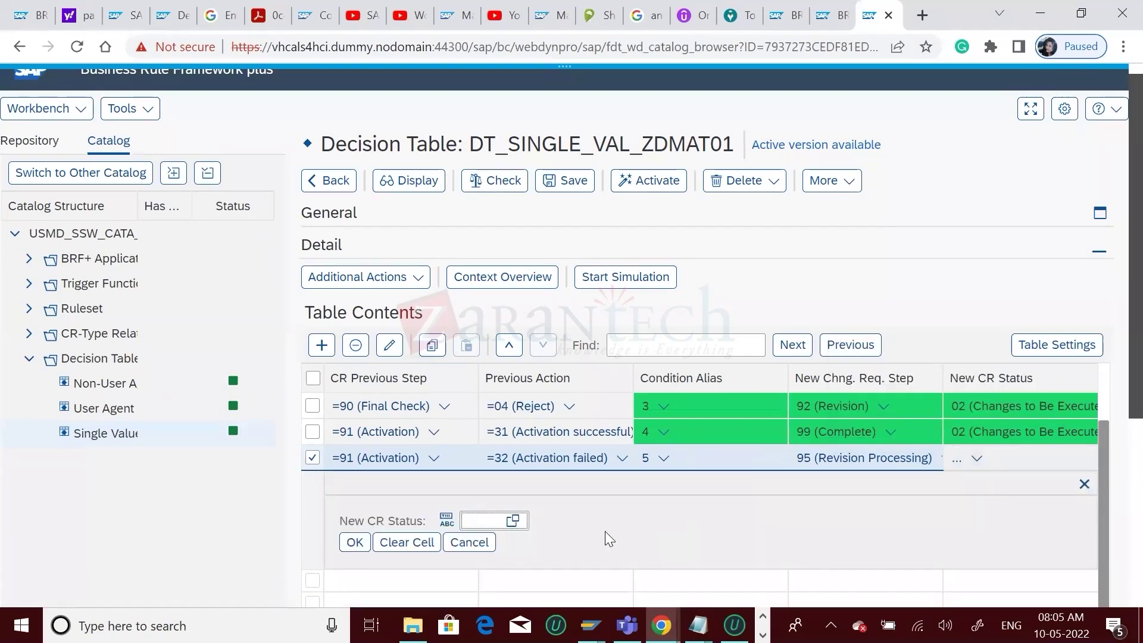
pyautogui.write('02')
pyautogui.click(354, 543)
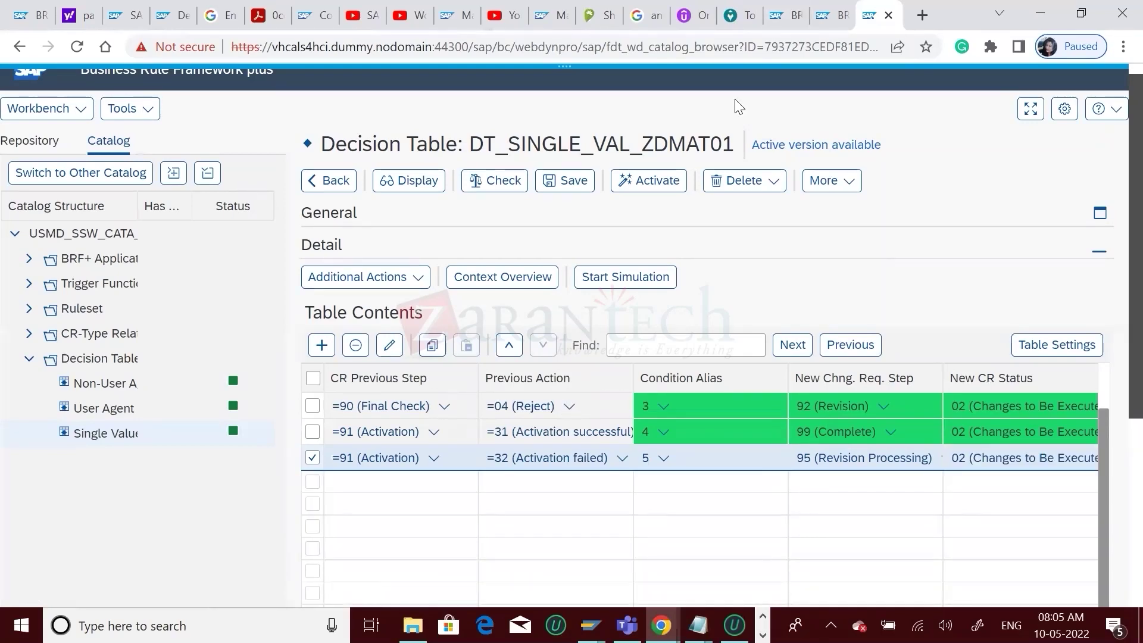
# - Examine the reference ZMATL01 single-value and non-user agent decision tables for their step, action, condition alias and process pattern assignments
pyautogui.hotkey('ctrl', 'shift', 'Tab')
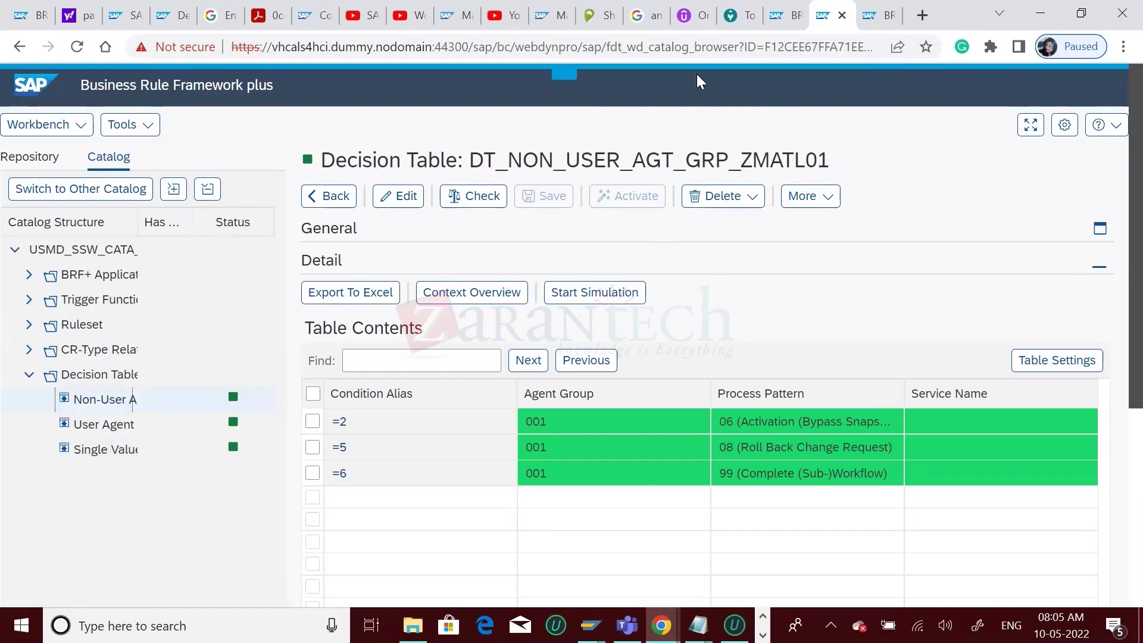
pyautogui.click(126, 451)
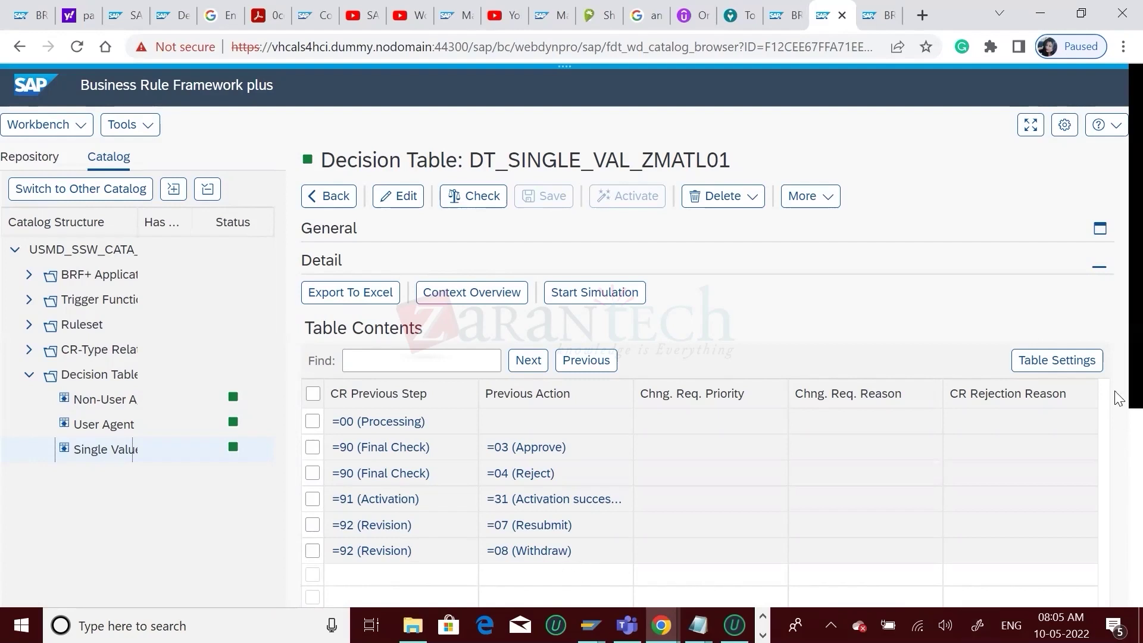
pyautogui.moveTo(1118, 400); pyautogui.dragTo(1119, 539)
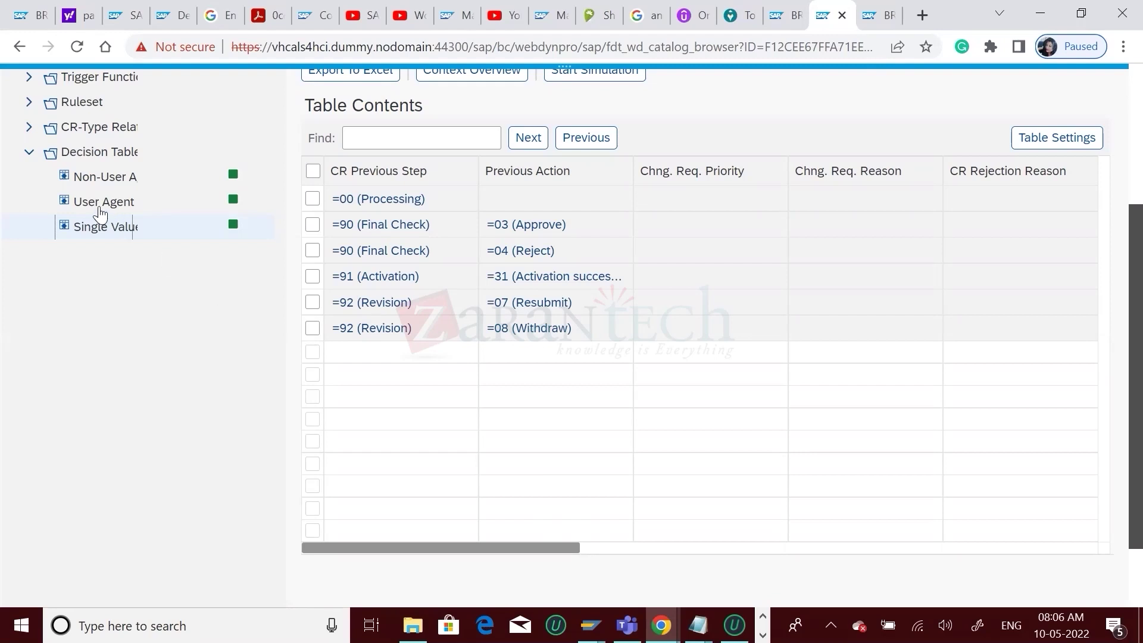
pyautogui.click(94, 176)
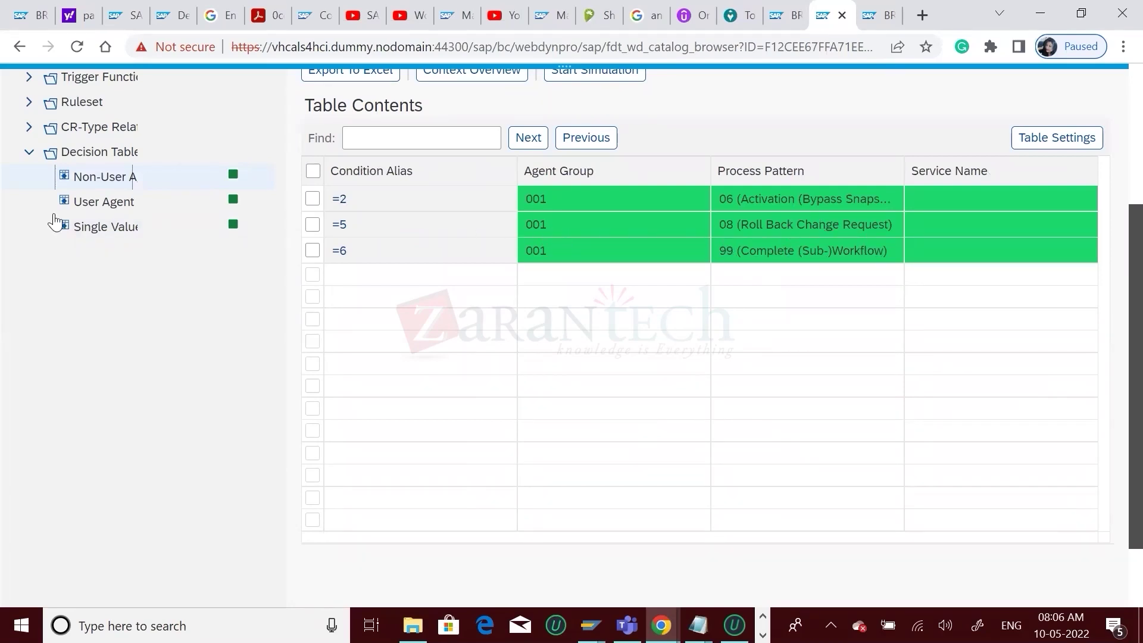
pyautogui.click(92, 232)
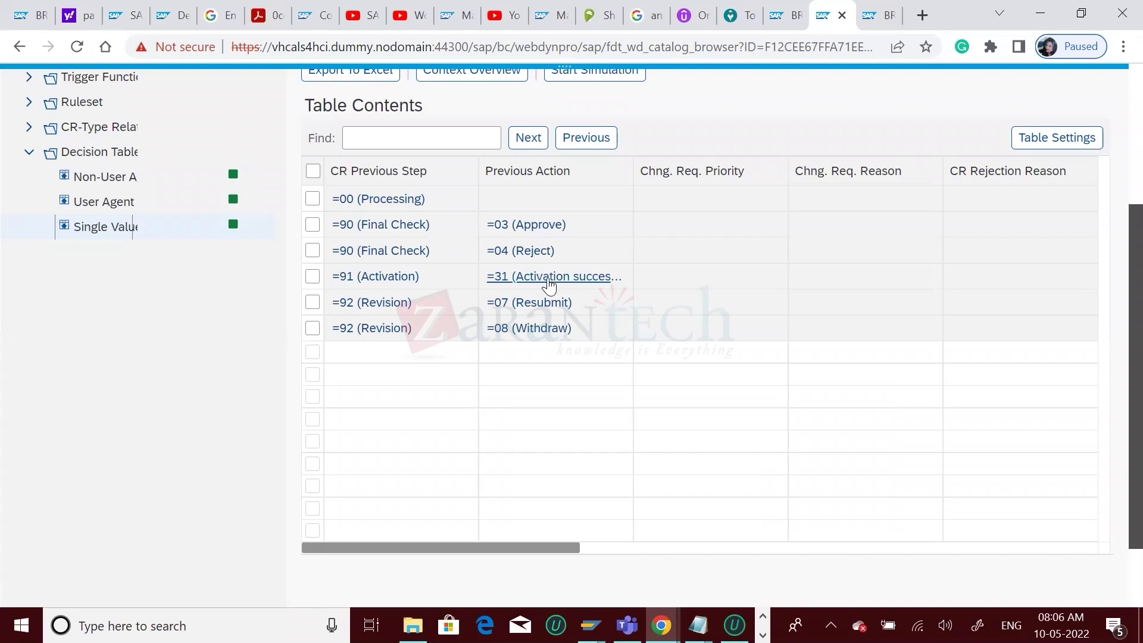
pyautogui.click(626, 549)
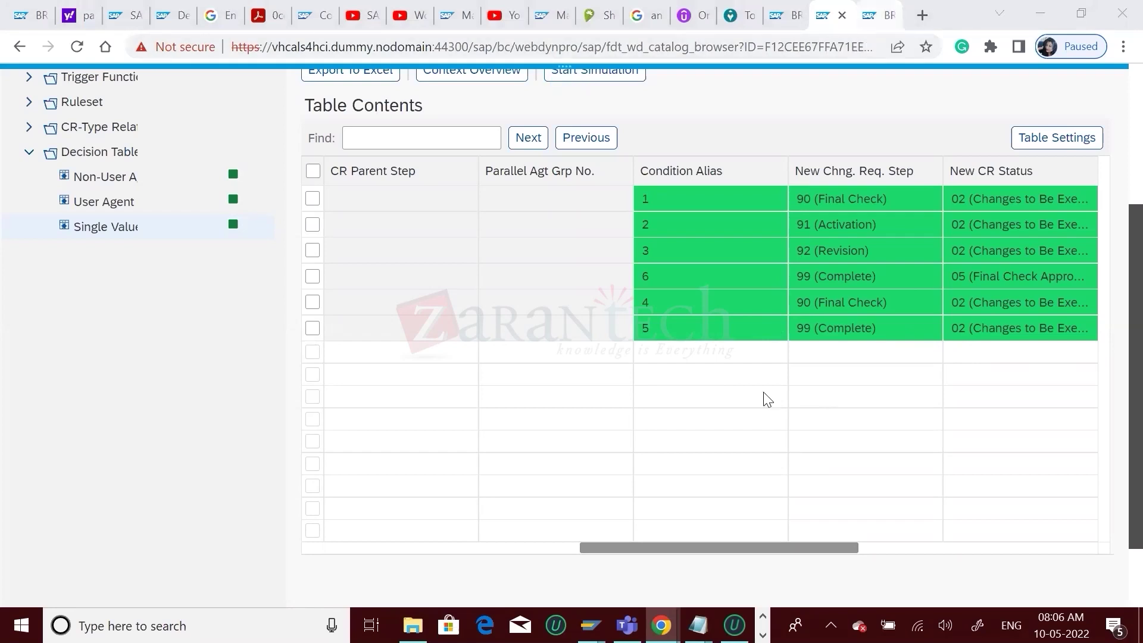
# - Return to DT_SINGLE_VAL_ZDMAT01 and set the New Chng. Req. Step of the 32 (Activation failed) row to 99 (Complete)
pyautogui.hotkey('ctrl', 'Tab')
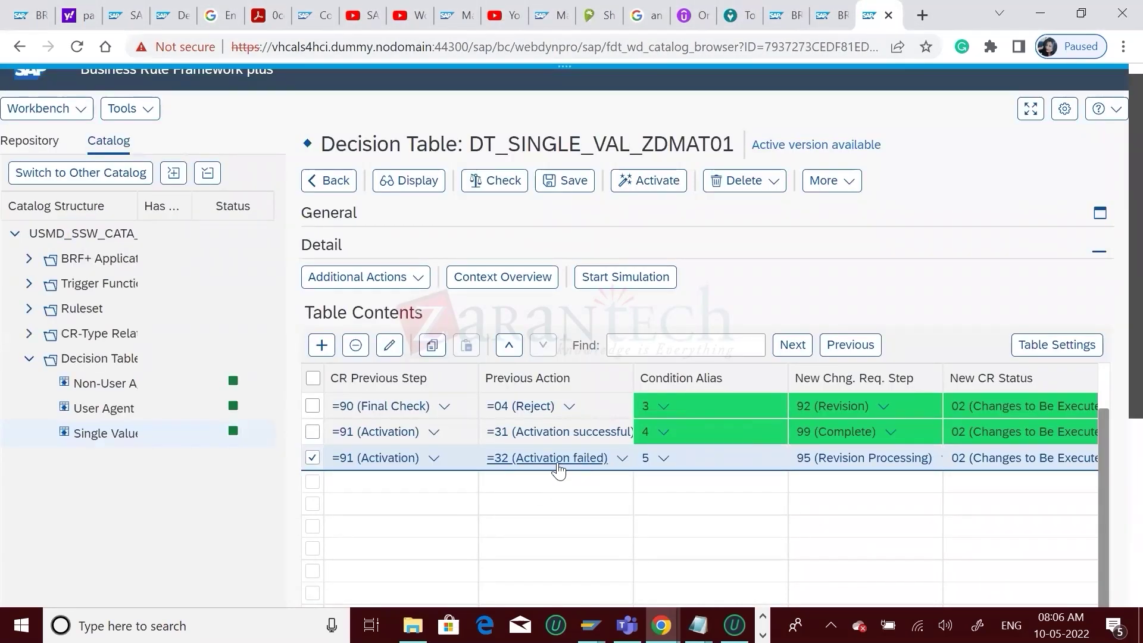
pyautogui.click(898, 472)
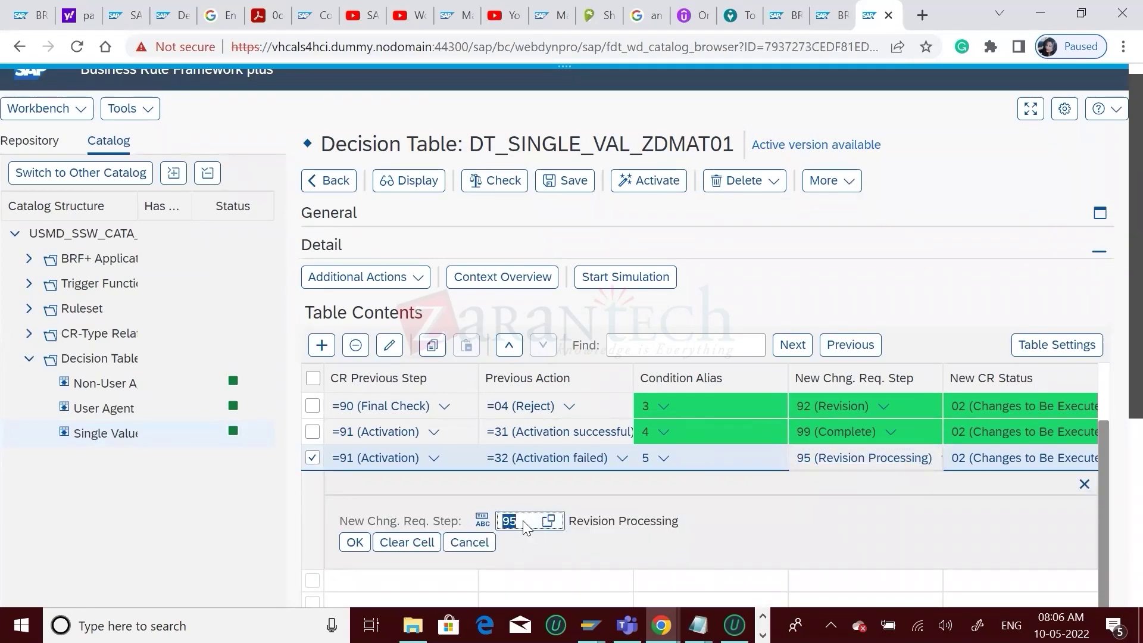
pyautogui.write('99')
pyautogui.click(355, 543)
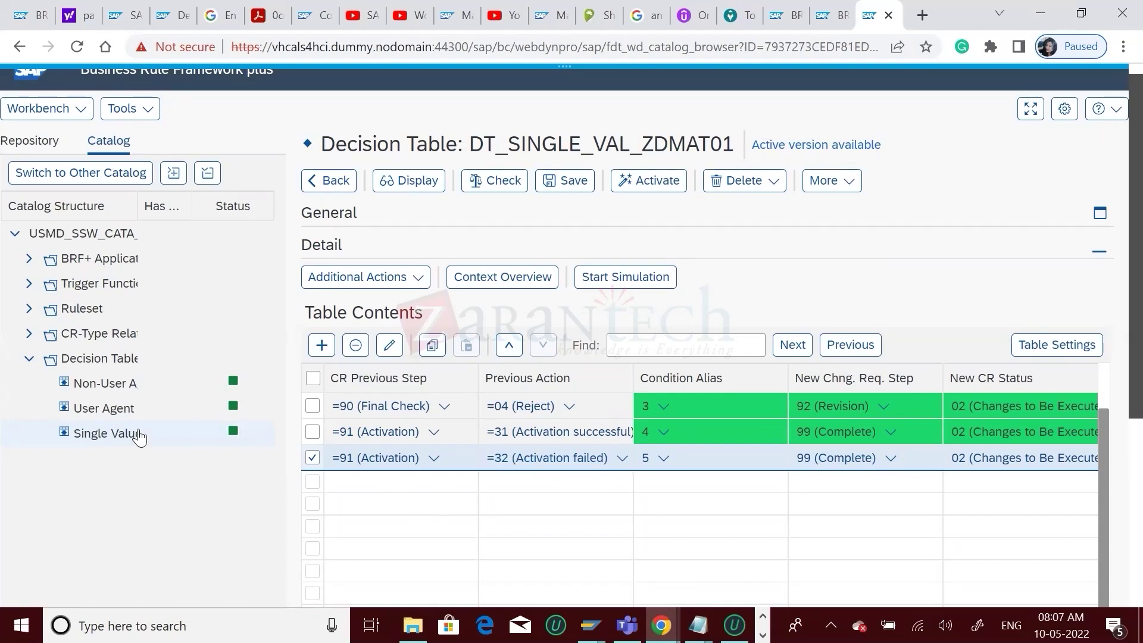
# - Save the changes to DT_SINGLE_VAL_ZDMAT01 and open DT_NON_USER_AGT_GRP_ZDMAT01 for editing
pyautogui.click(107, 394)
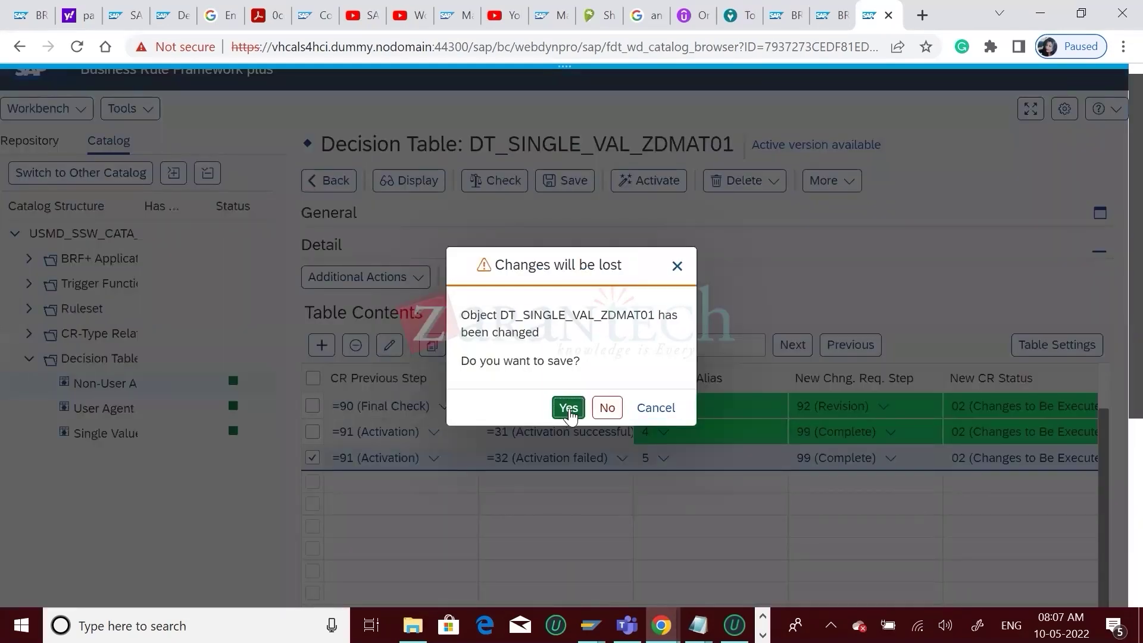
pyautogui.press('Return')
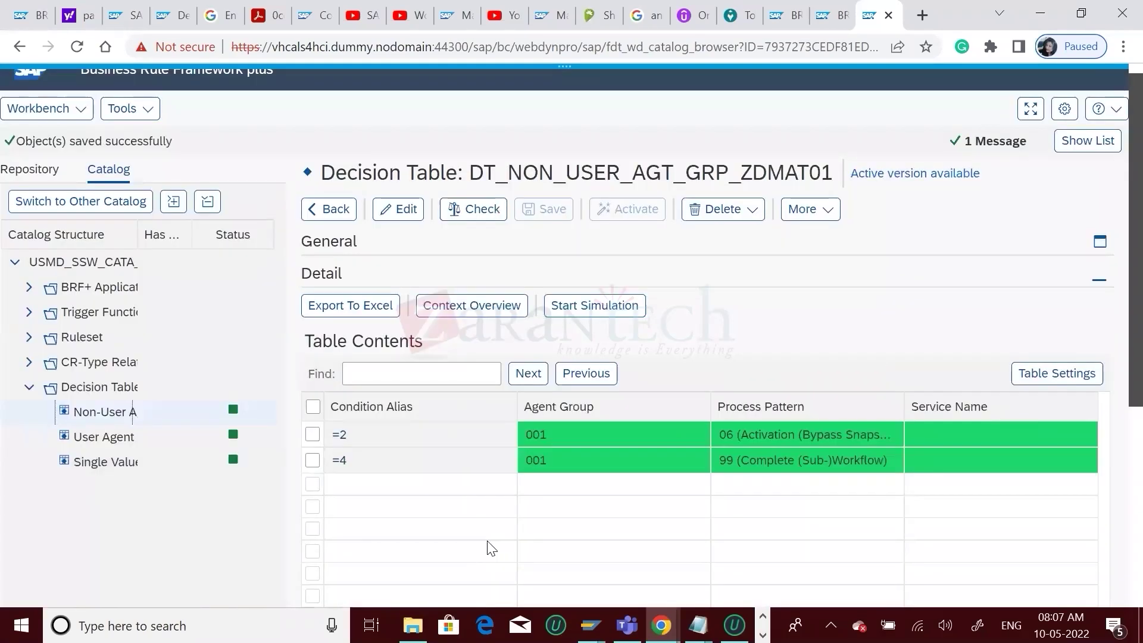
pyautogui.click(528, 373)
pyautogui.click(384, 185)
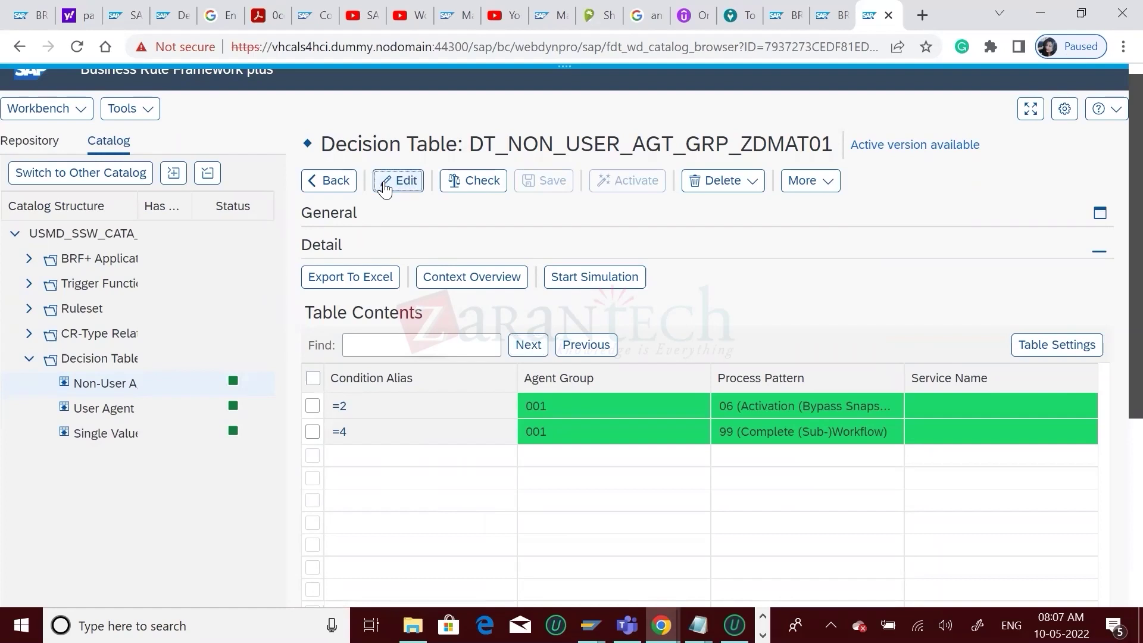
# - Insert a new row in the non-user agent decision table with Condition Alias equal to 5
pyautogui.click(321, 345)
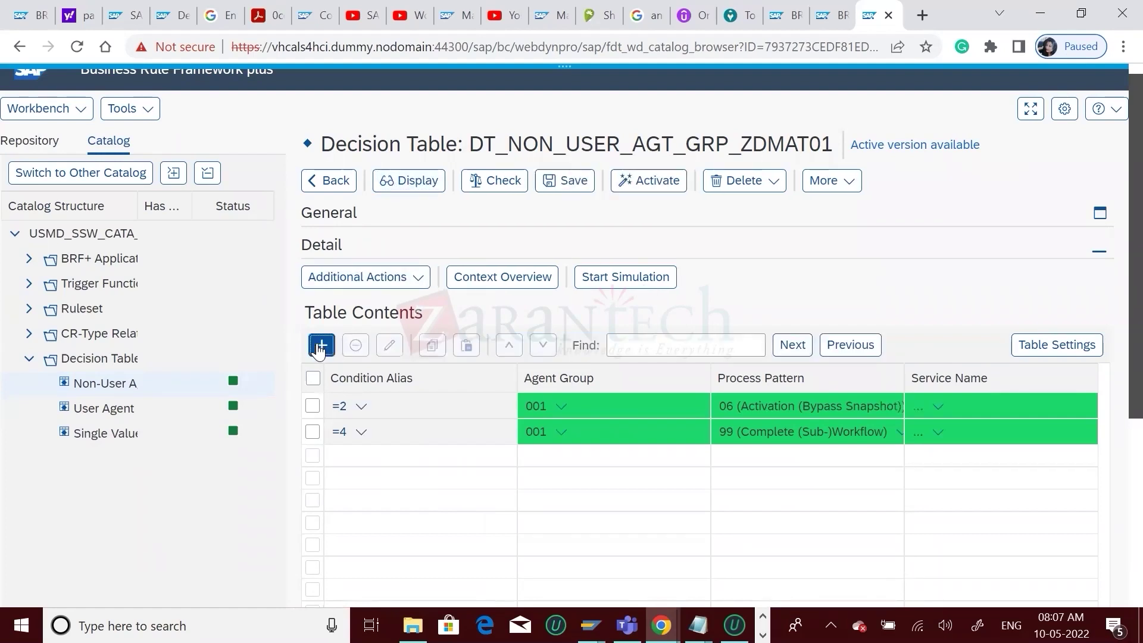
pyautogui.click(359, 460)
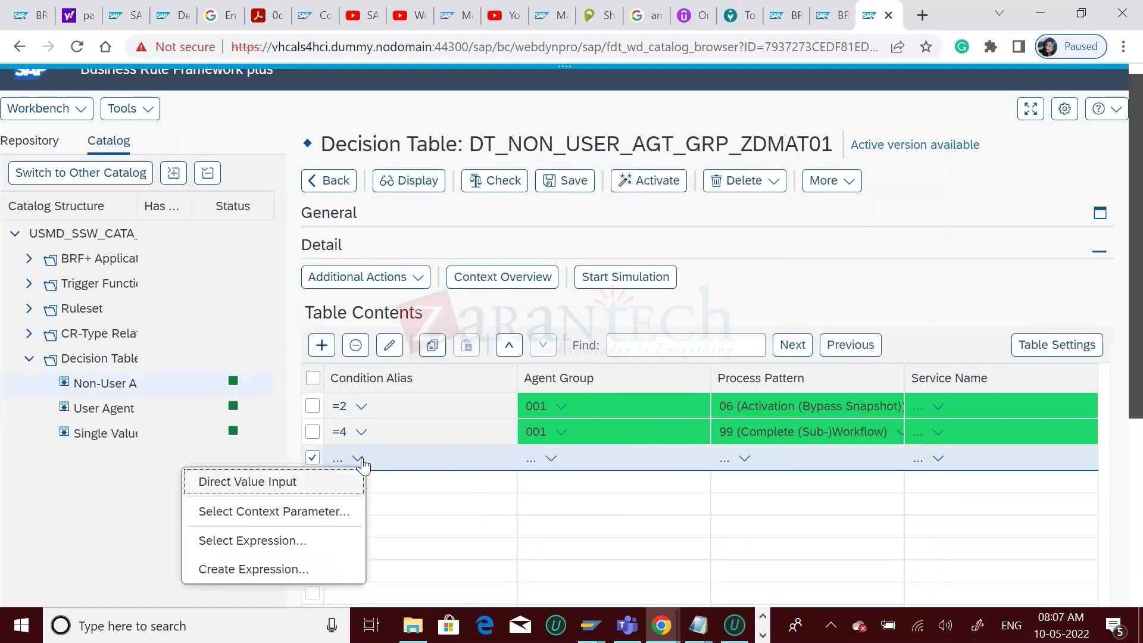
pyautogui.click(255, 486)
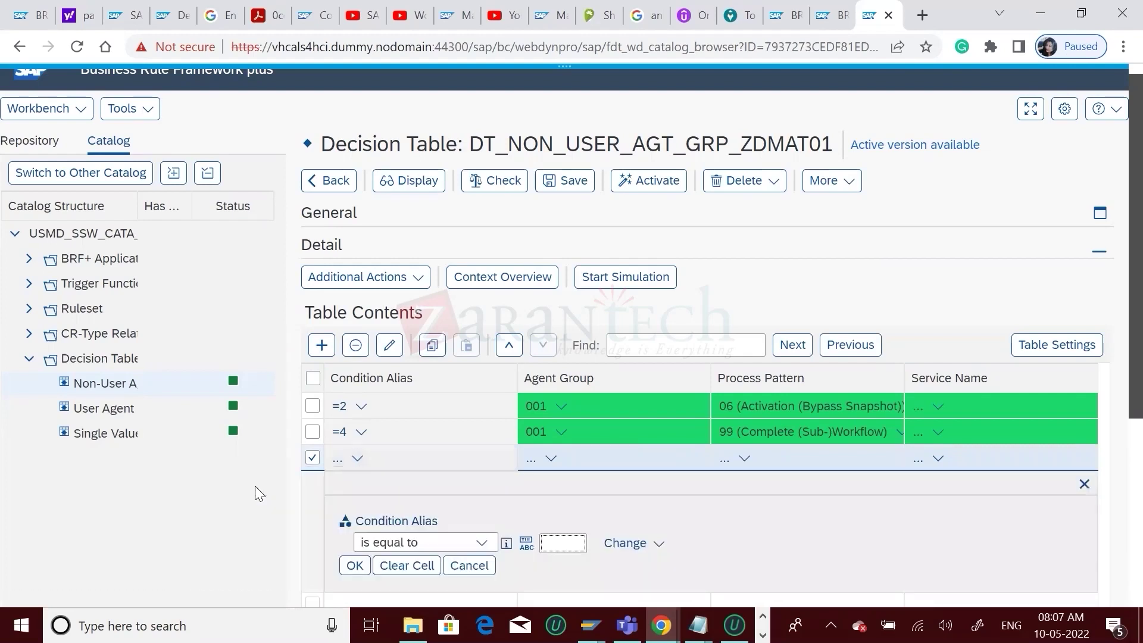
pyautogui.write('5')
pyautogui.click(353, 565)
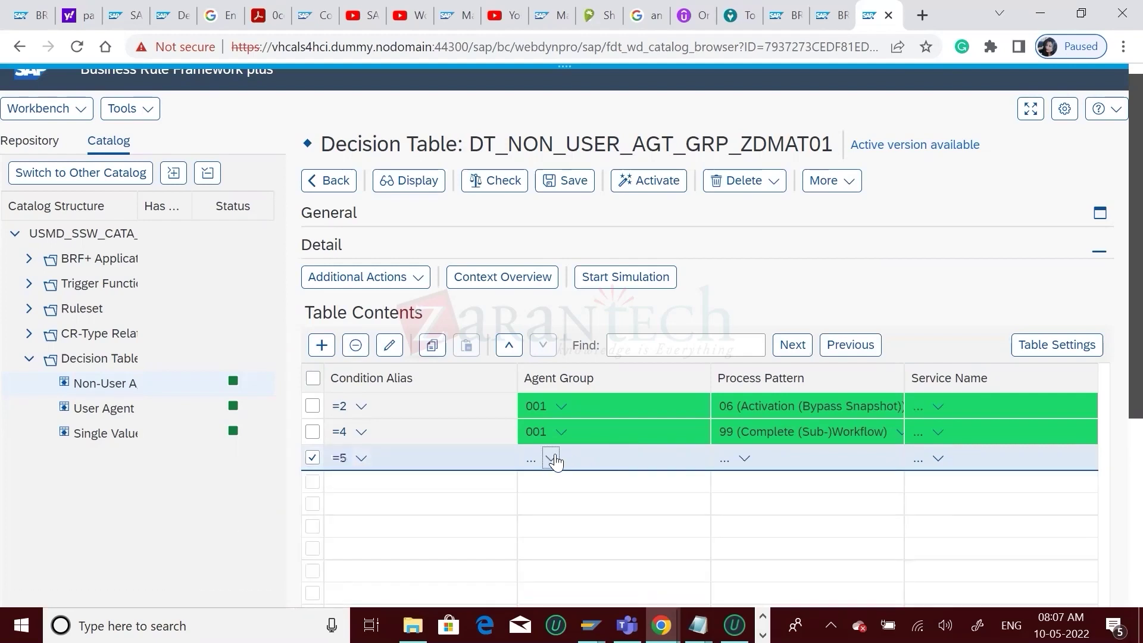
# - Set the Agent Group of the condition alias 5 row to 001 as a direct value
pyautogui.click(555, 462)
pyautogui.click(469, 347)
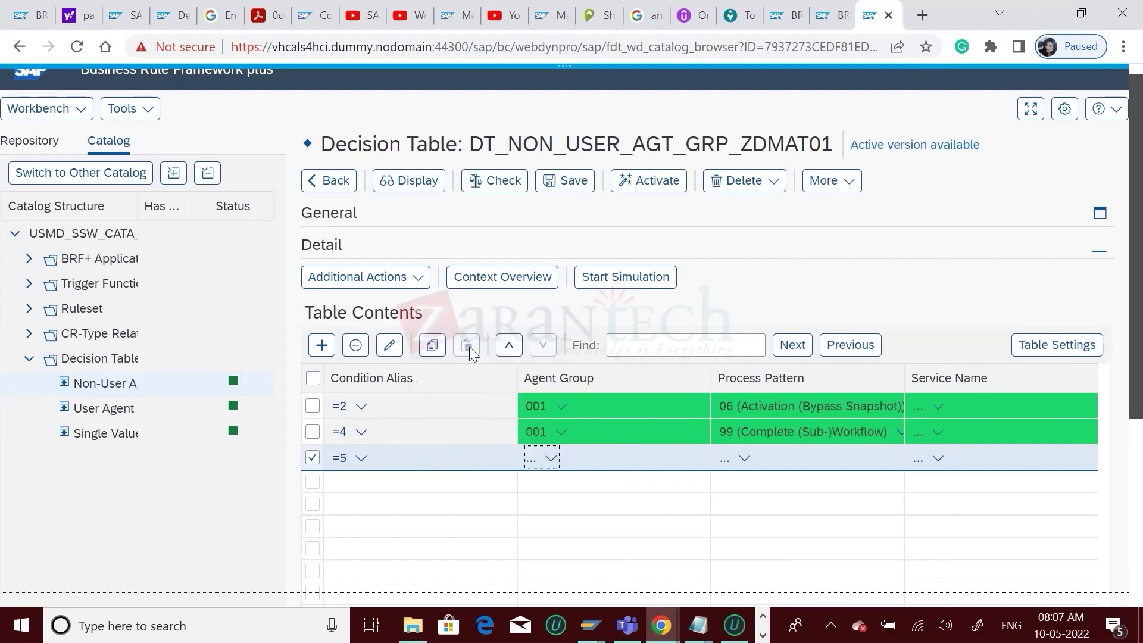
pyautogui.write('1')
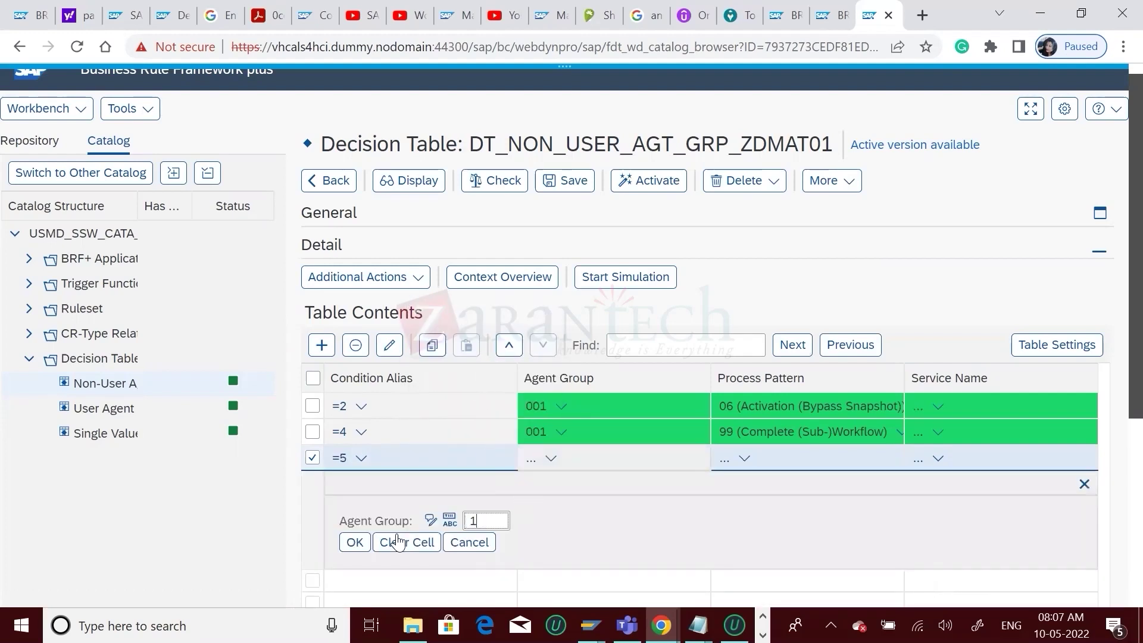
pyautogui.click(355, 542)
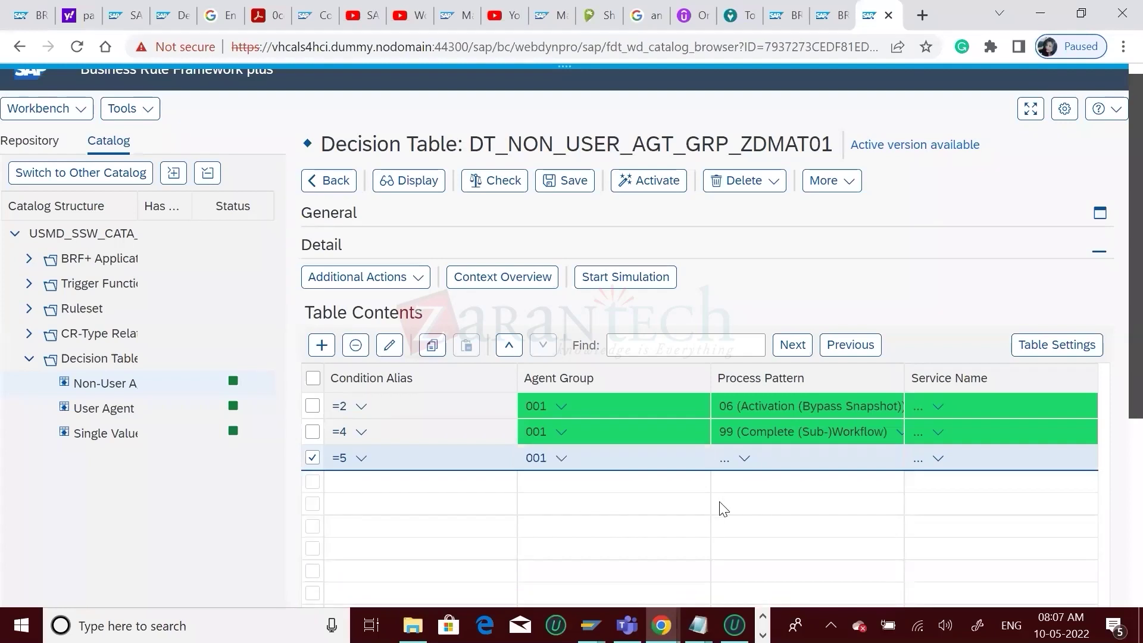
# - Set the Process Pattern of the condition alias 5 row to 08 (Roll Back Change Request) as a direct value
pyautogui.click(743, 460)
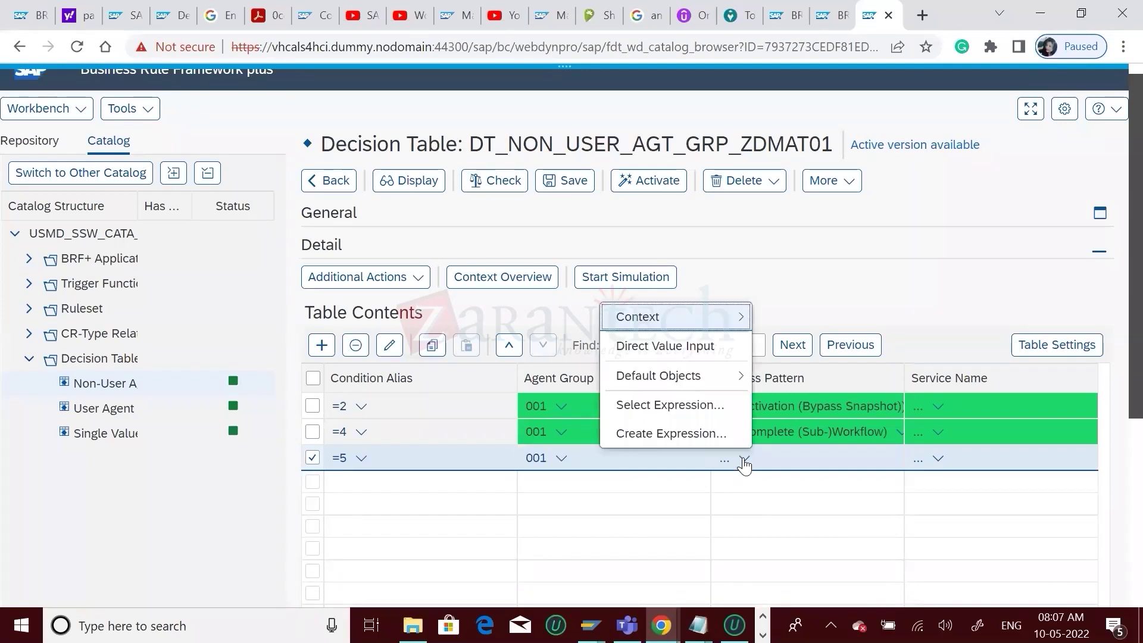
pyautogui.click(673, 346)
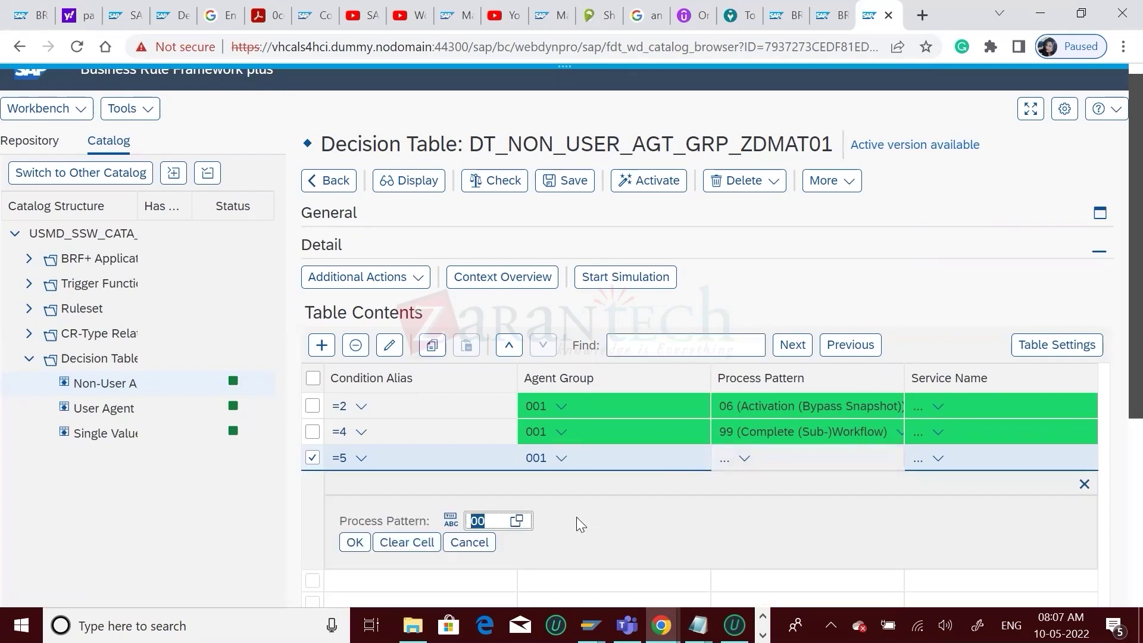
pyautogui.click(517, 521)
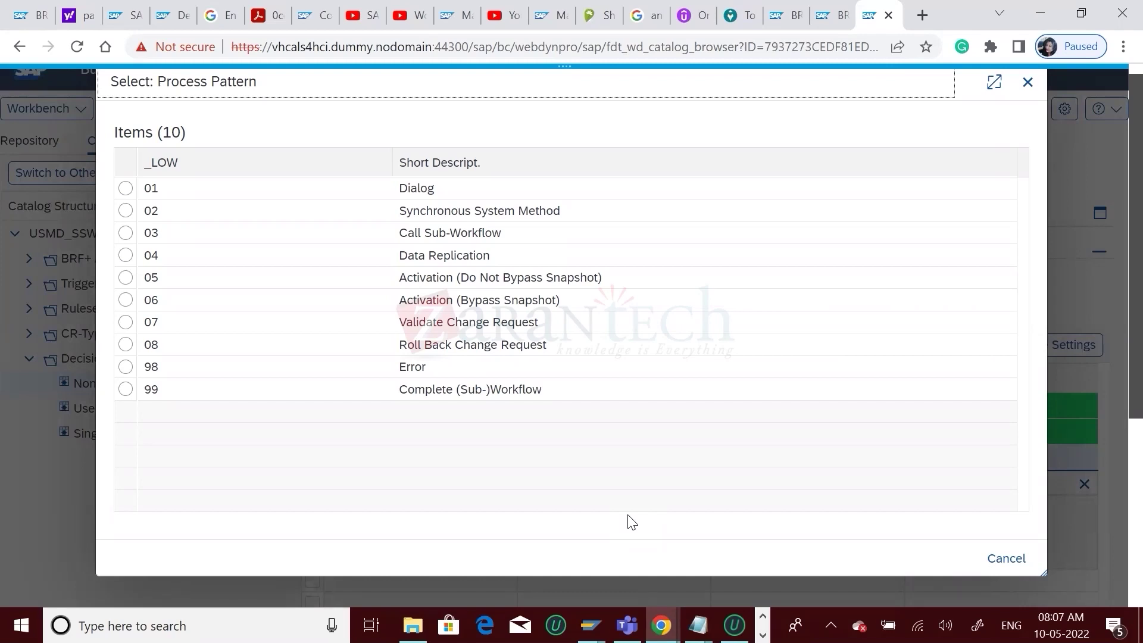
pyautogui.click(499, 353)
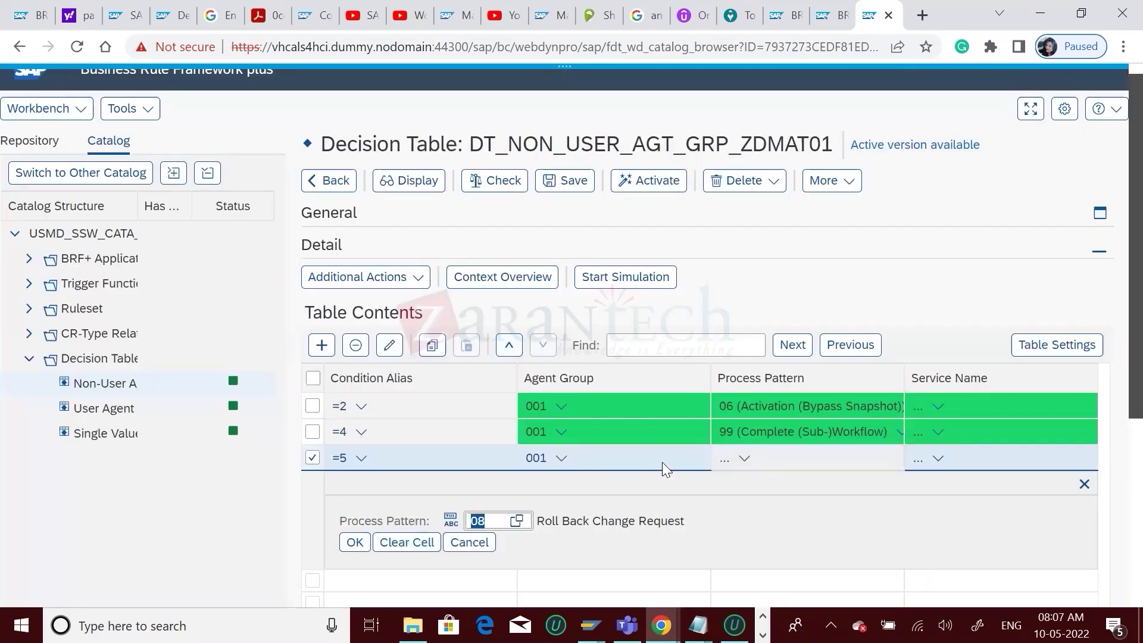
pyautogui.click(355, 544)
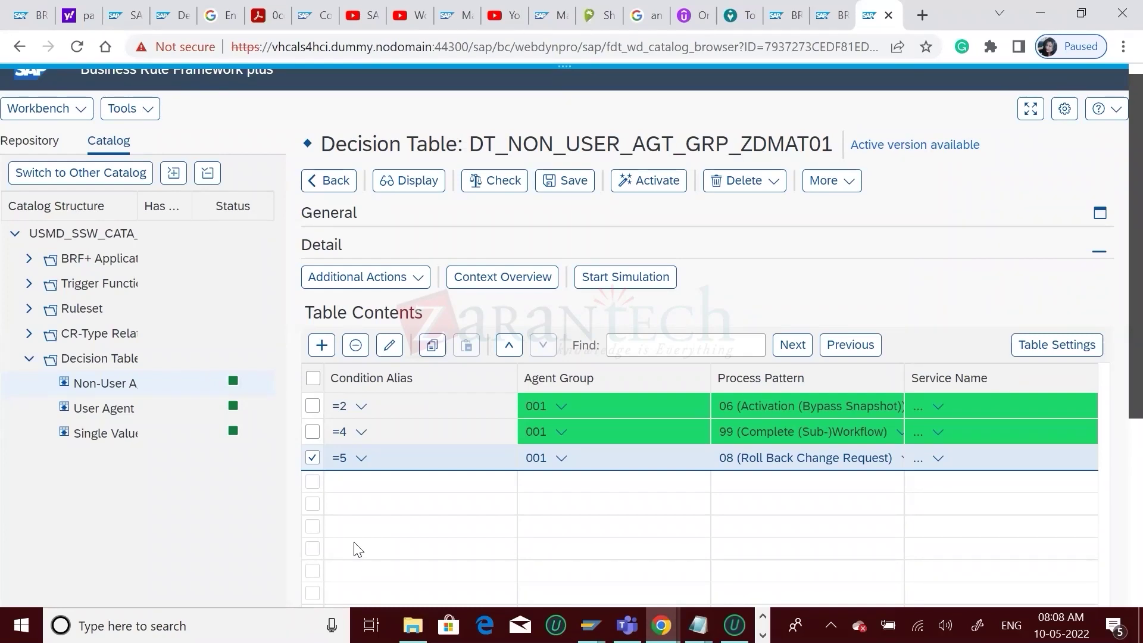
# - Save and activate the decision table DT_NON_USER_AGT_GRP_ZDMAT01
pyautogui.click(583, 172)
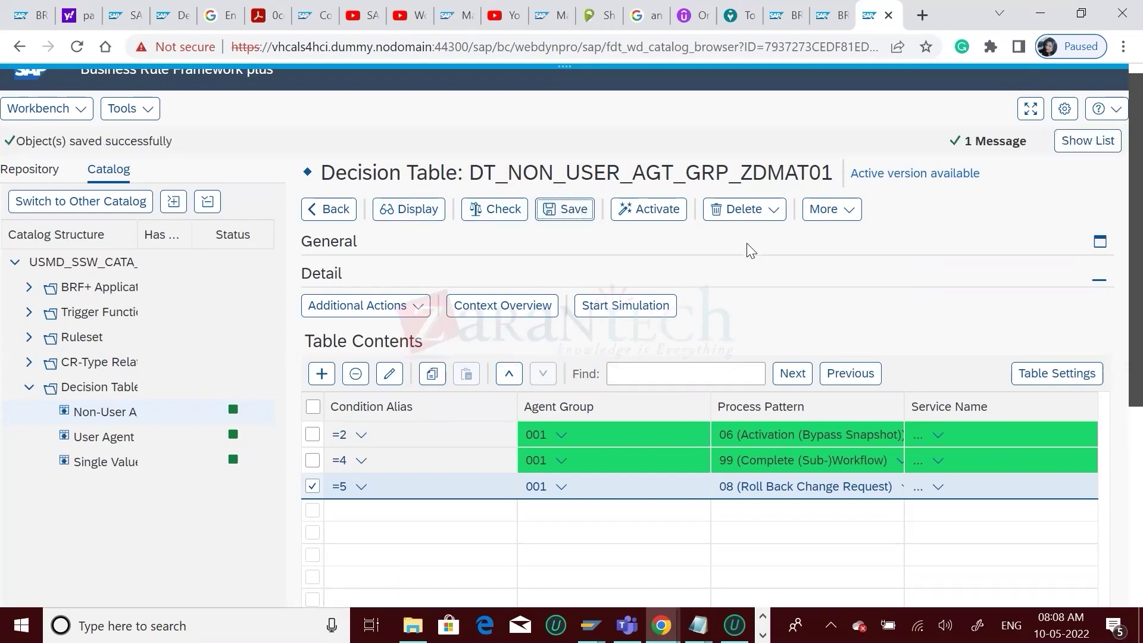
pyautogui.click(642, 217)
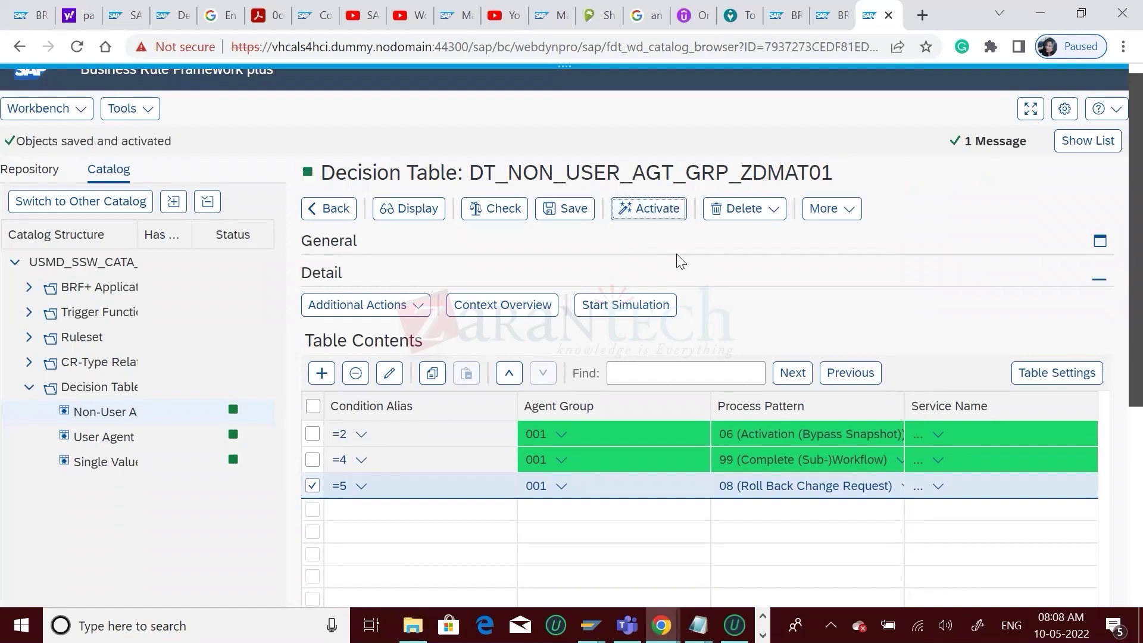
pyautogui.click(658, 210)
pyautogui.click(659, 213)
# - Open DT_SINGLE_VAL_ZDMAT01 for editing and activate it
pyautogui.click(103, 468)
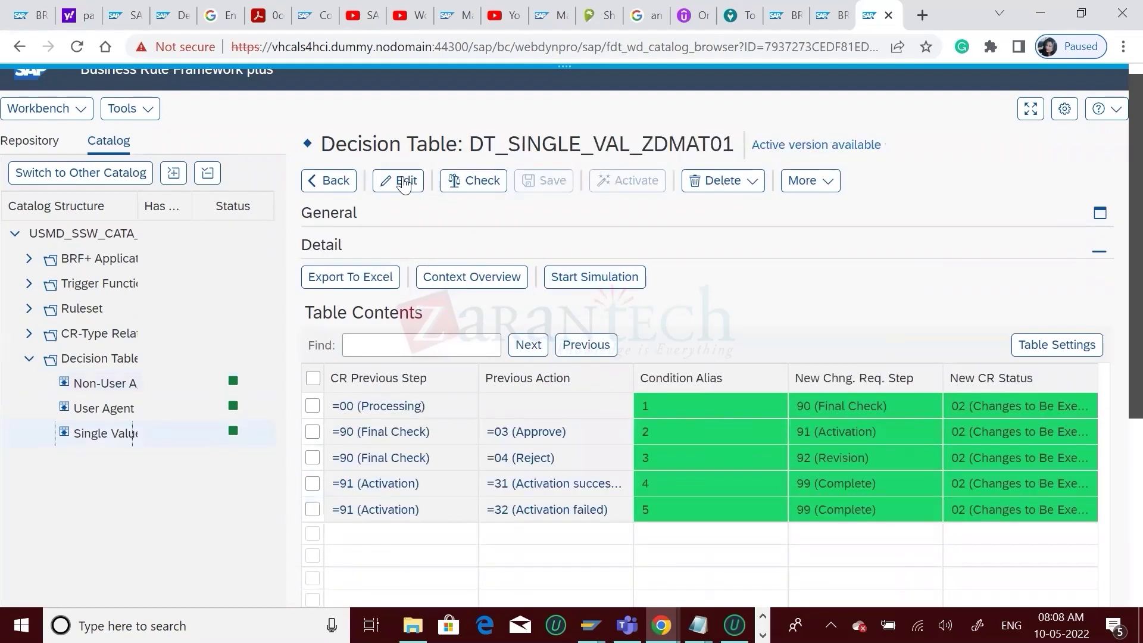
pyautogui.click(404, 182)
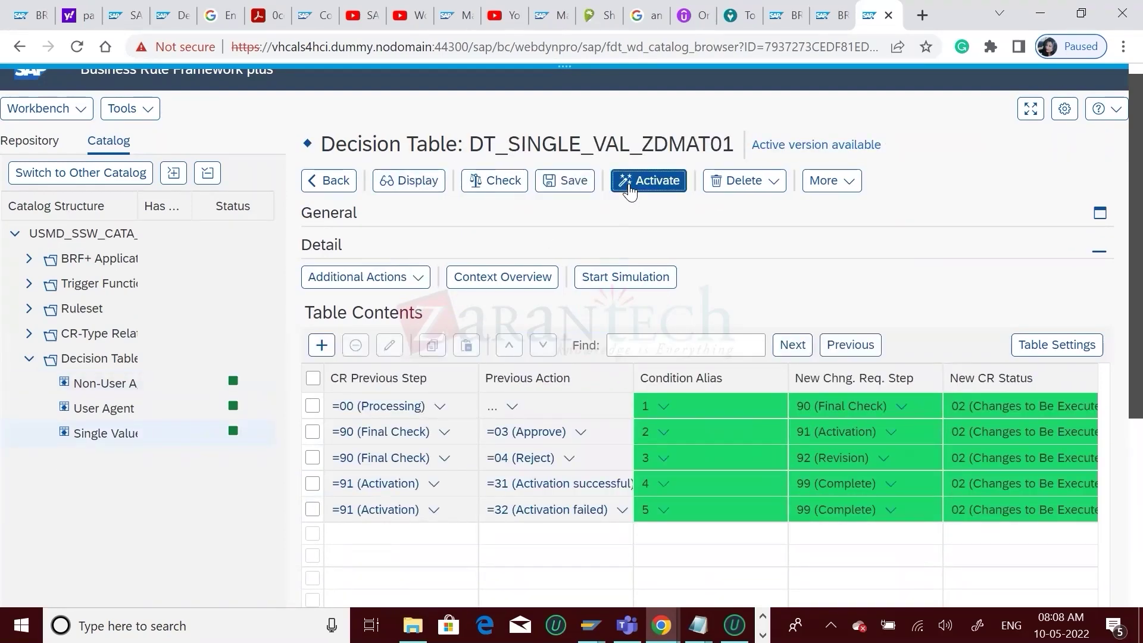
pyautogui.click(629, 183)
pyautogui.click(500, 402)
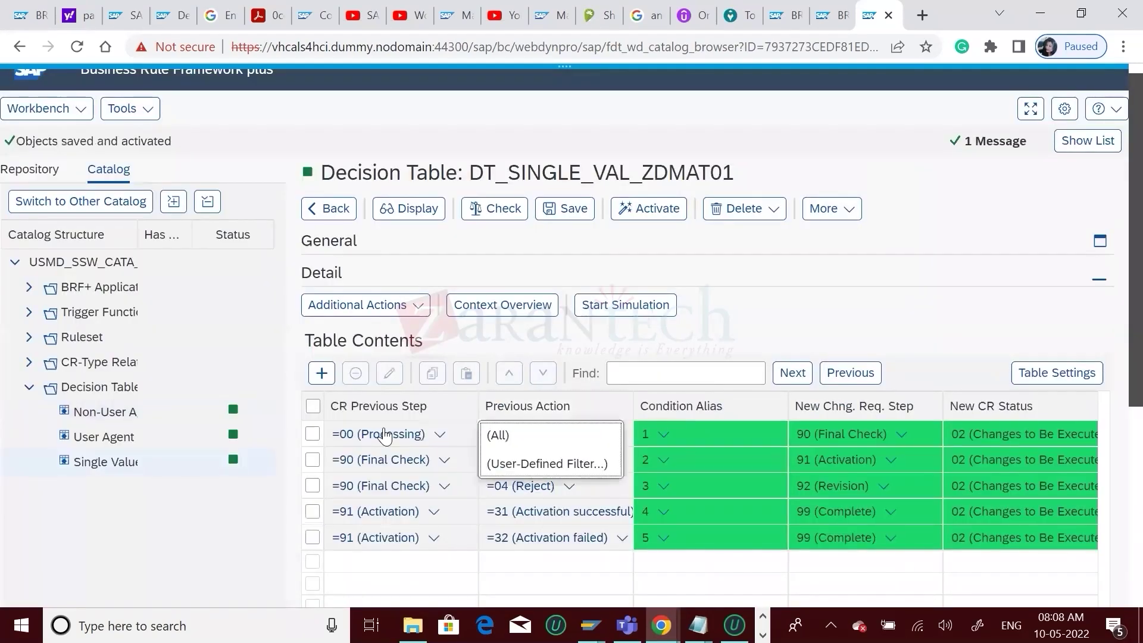
# - Reopen DT_NON_USER_AGT_GRP_ZDMAT01 for editing and activate it again
pyautogui.click(103, 417)
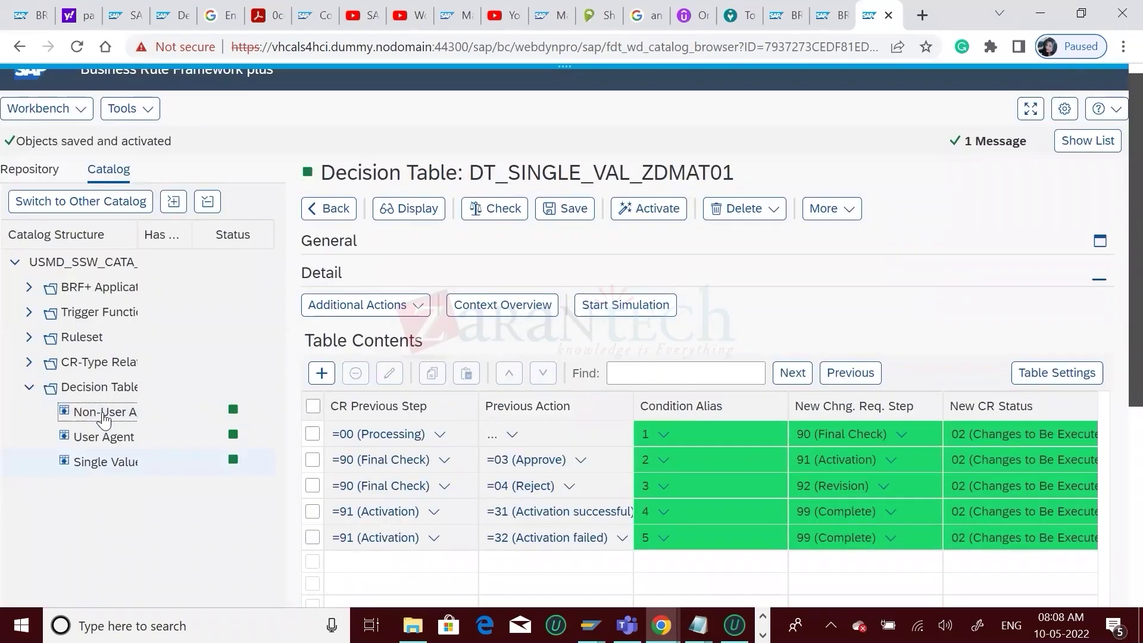
pyautogui.click(417, 185)
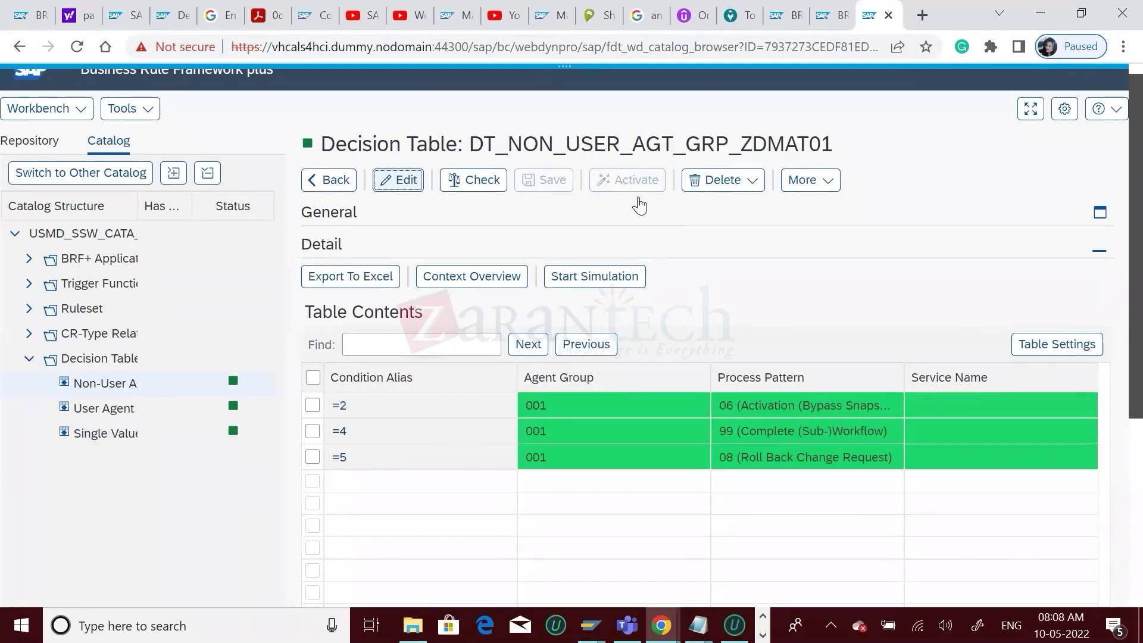
pyautogui.click(643, 181)
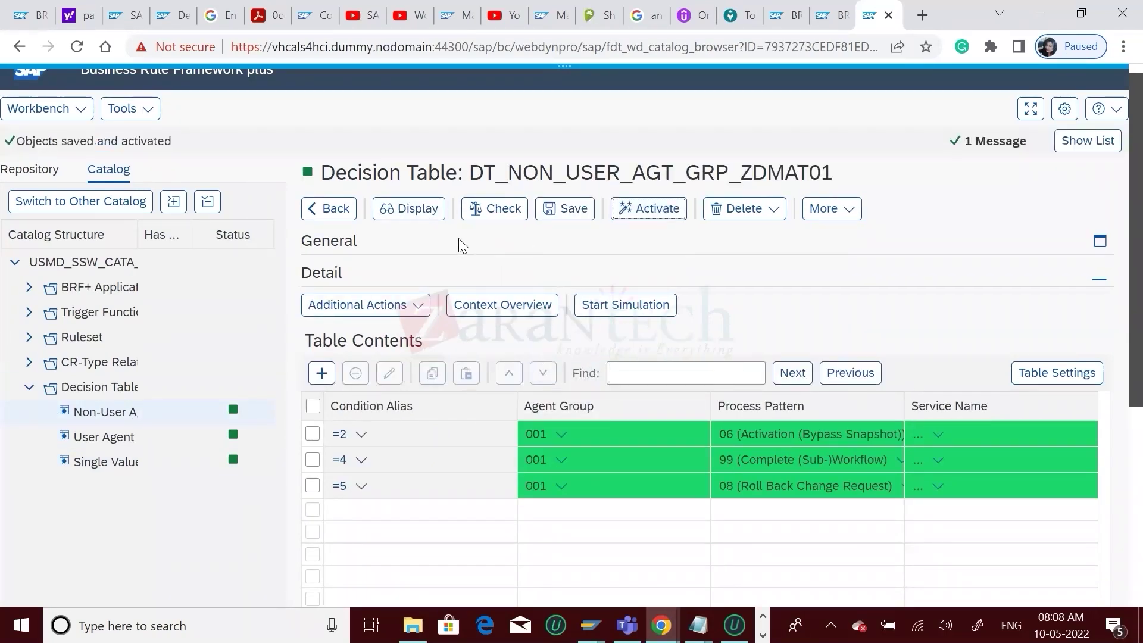
# - Open DT_USER_AGT_GRP_ZDMAT01 for editing and activate it
pyautogui.click(114, 436)
pyautogui.click(399, 180)
pyautogui.click(622, 190)
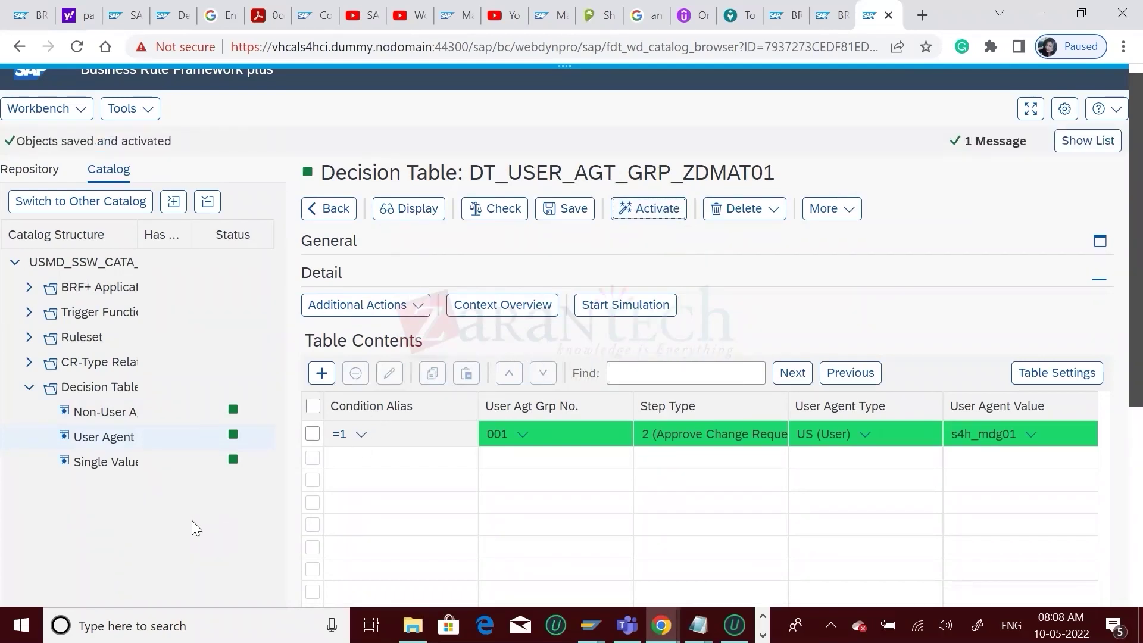
# - Check the condition aliases in DT_SINGLE_VAL_ZDMAT01 and reopen DT_USER_AGT_GRP_ZDMAT01 for editing
pyautogui.click(107, 471)
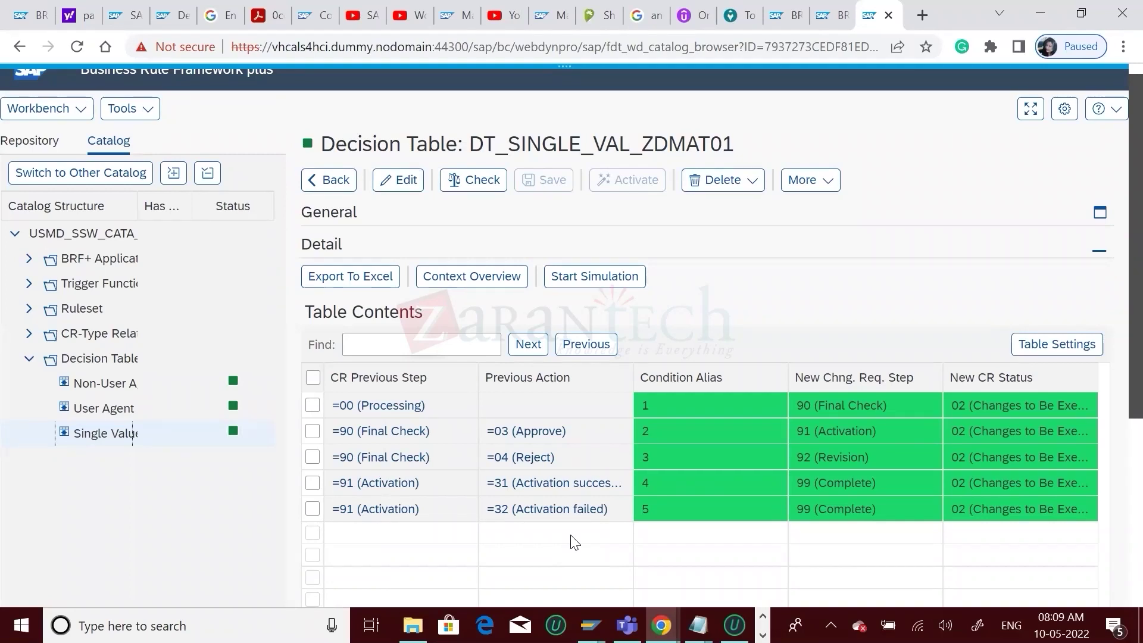
pyautogui.click(110, 415)
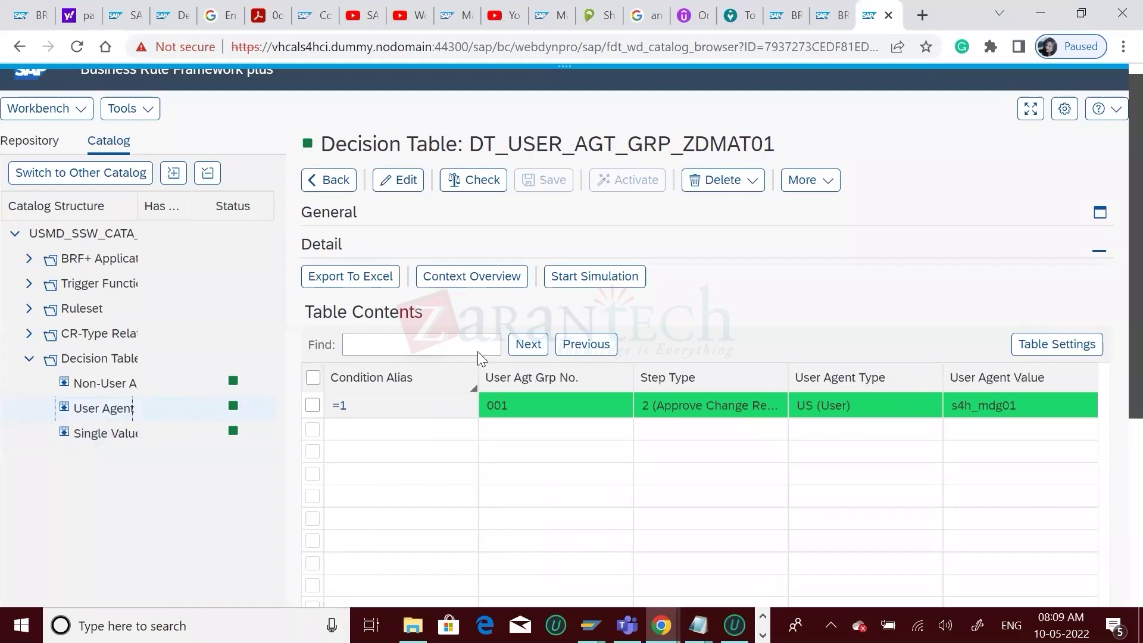
pyautogui.click(540, 349)
pyautogui.click(396, 181)
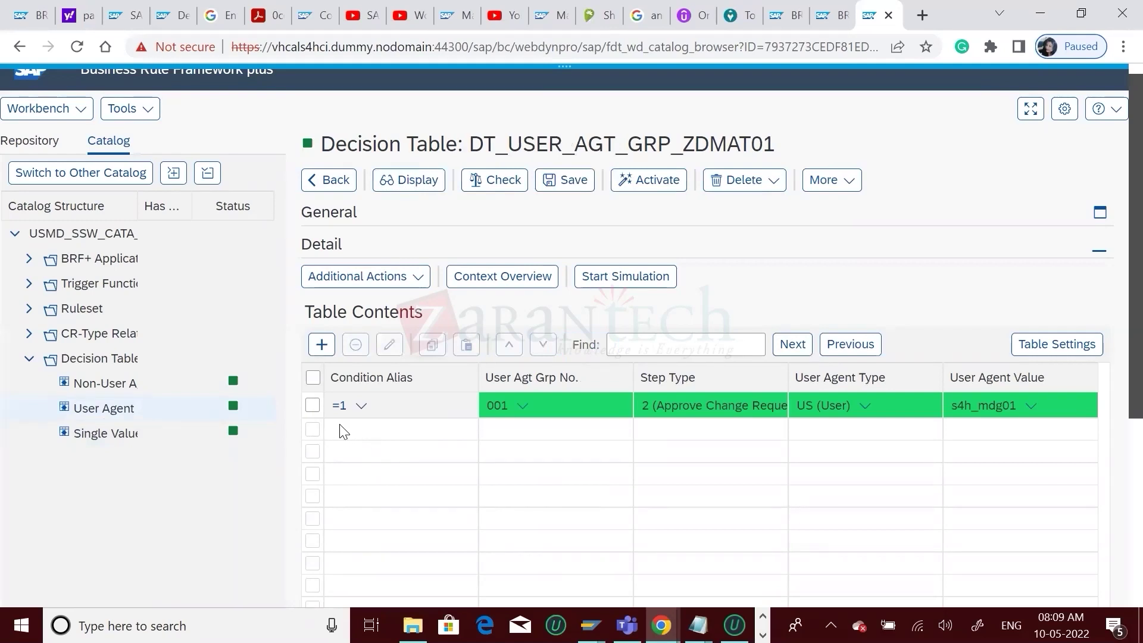
# - Insert a new row in the user agent decision table with Condition Alias equal to 3
pyautogui.click(327, 344)
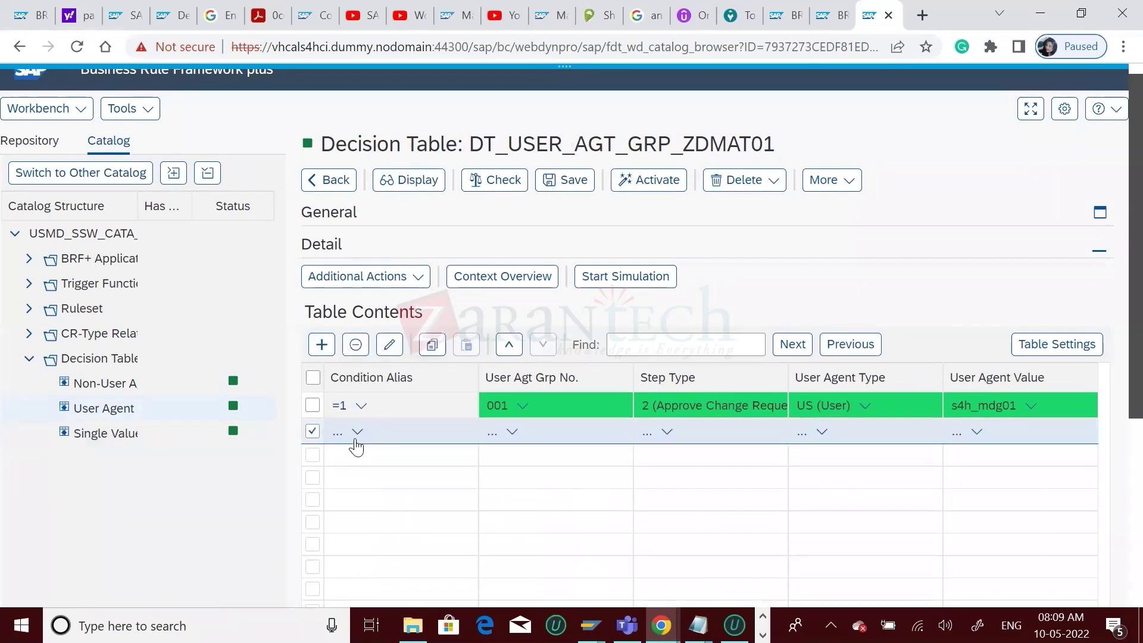
pyautogui.click(357, 432)
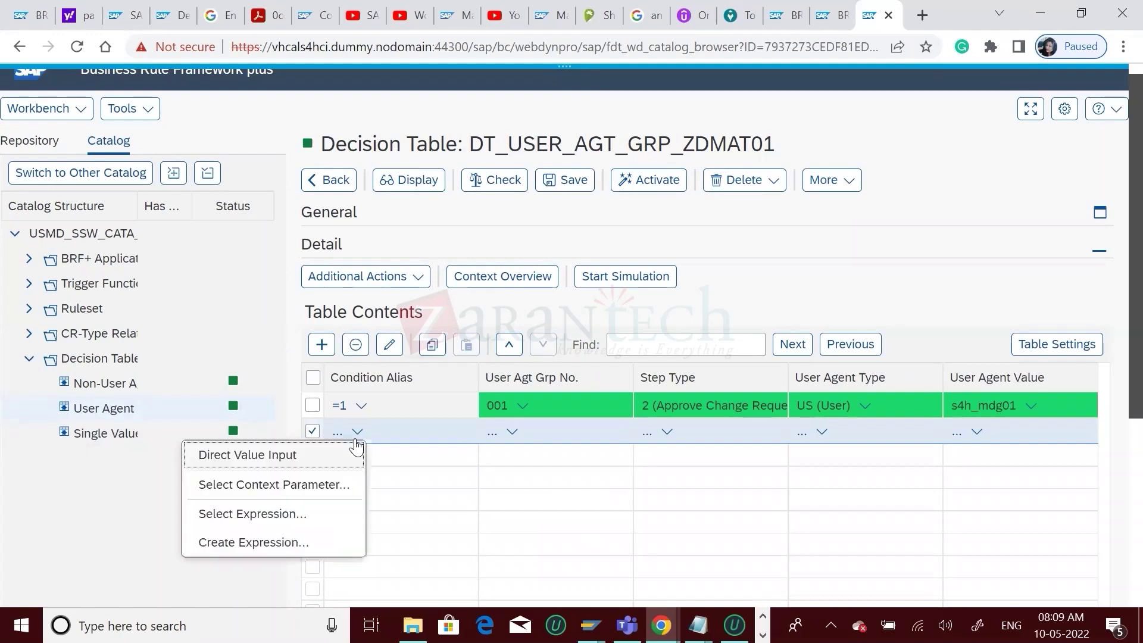
pyautogui.click(256, 471)
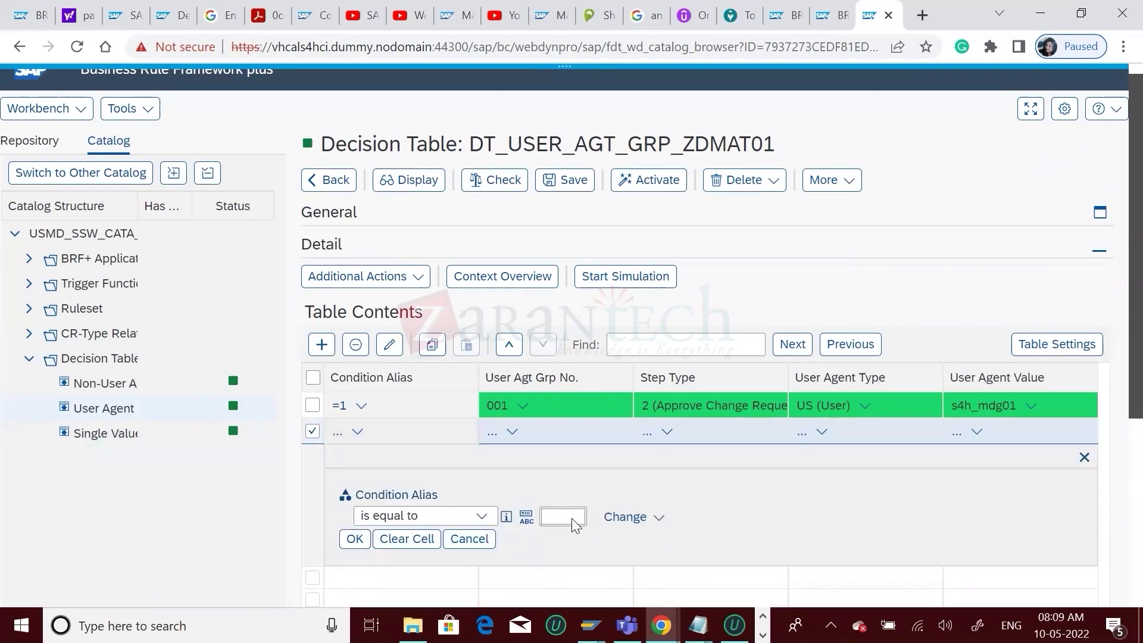
pyautogui.write('3')
pyautogui.click(354, 540)
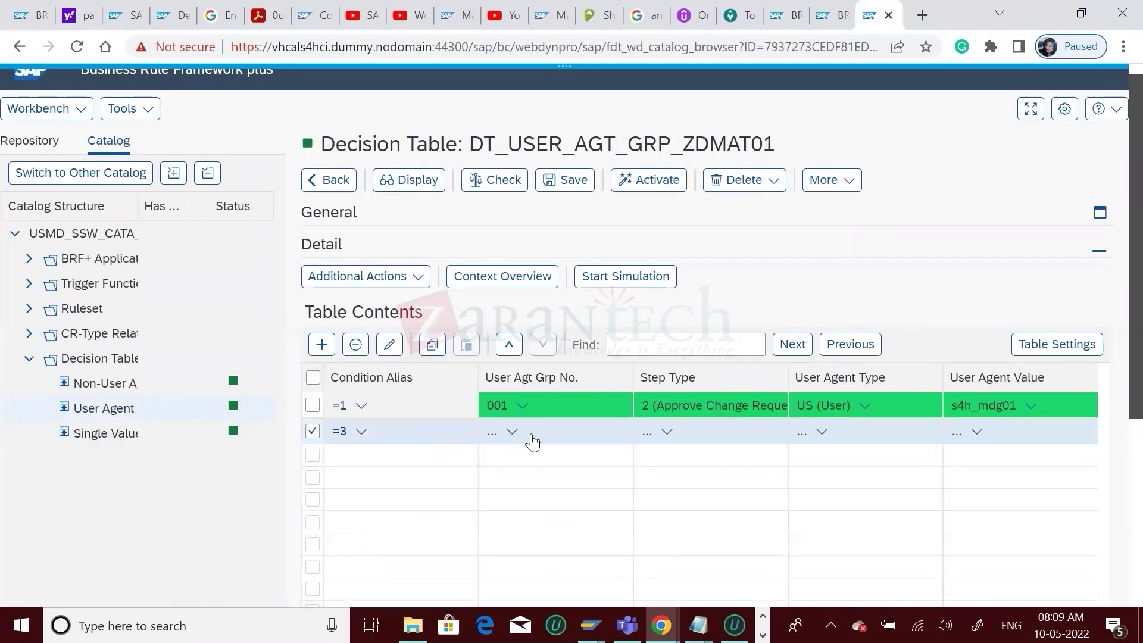
# - Set the User Agt Grp No. of the condition alias 3 row to 001 as a direct value
pyautogui.click(513, 433)
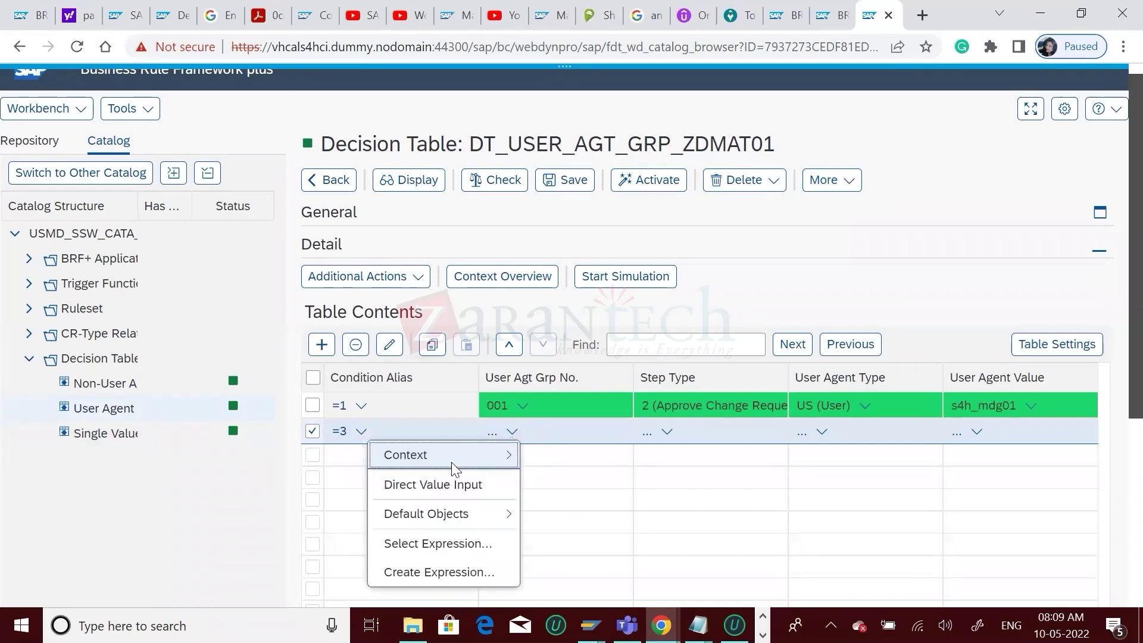
pyautogui.click(433, 485)
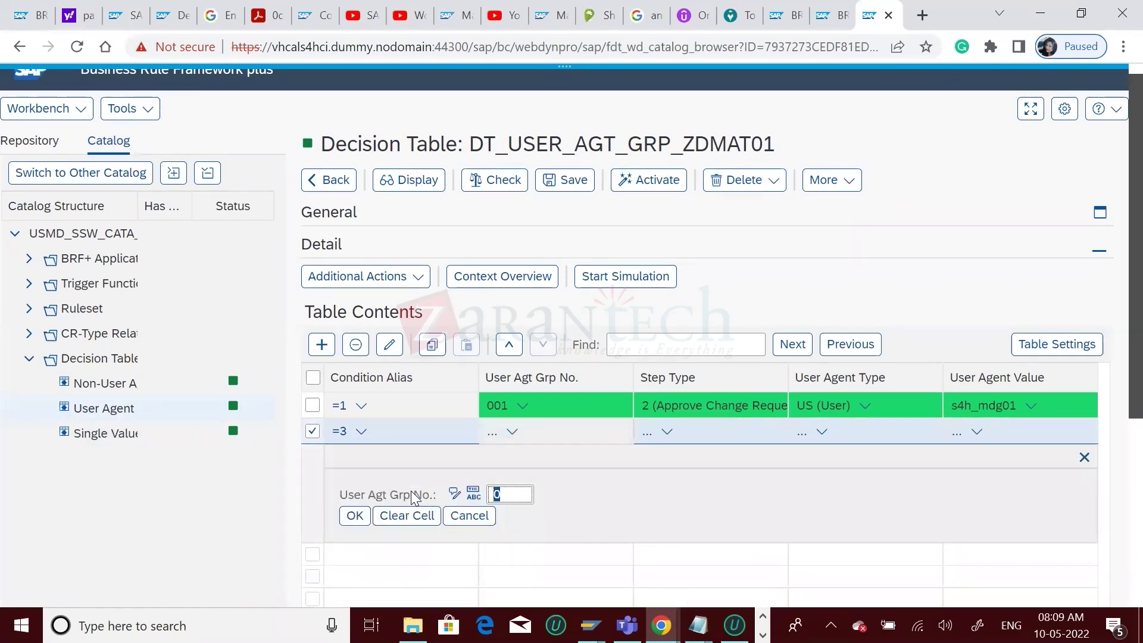
pyautogui.write('1')
pyautogui.click(355, 516)
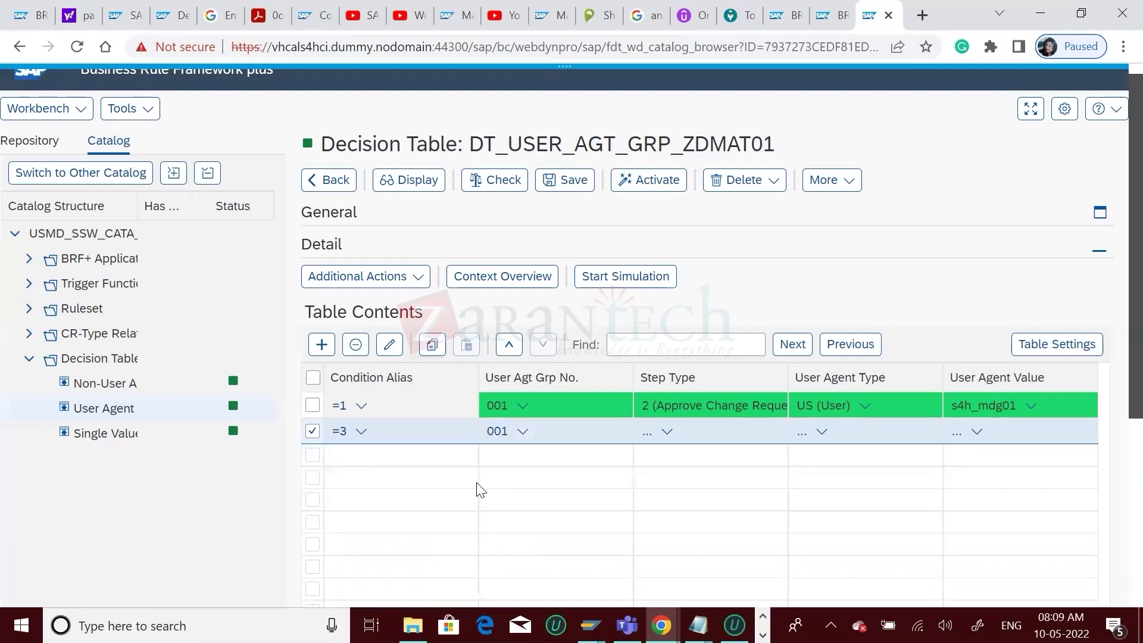
# - Choose Step Type 2 (Approve Change Request) as the direct value for the condition alias 3 row
pyautogui.click(667, 432)
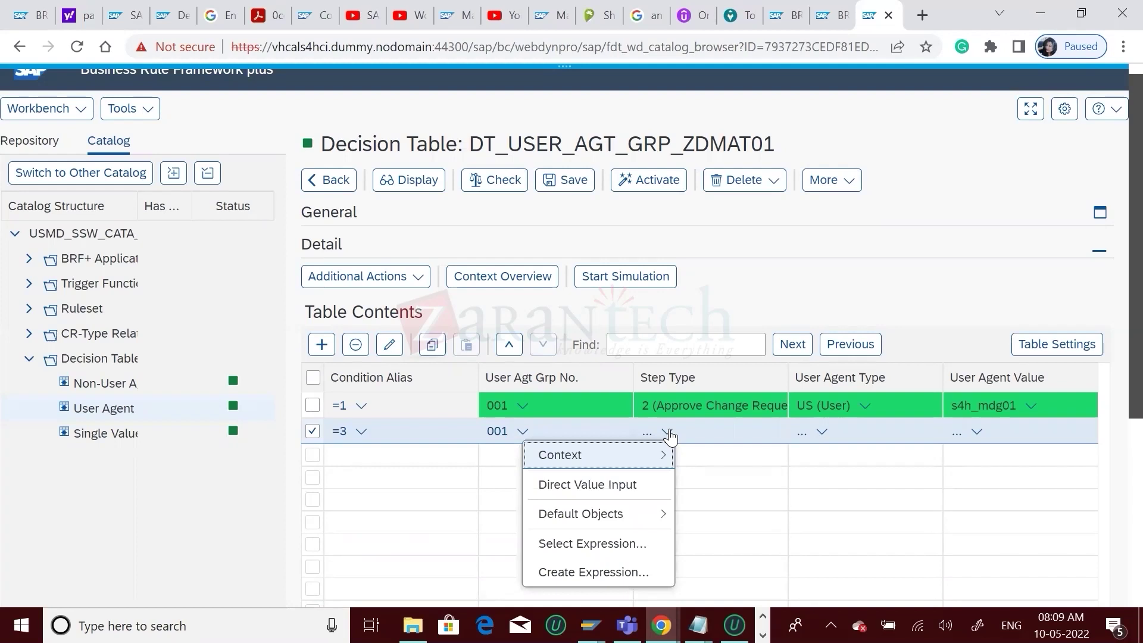
pyautogui.click(621, 481)
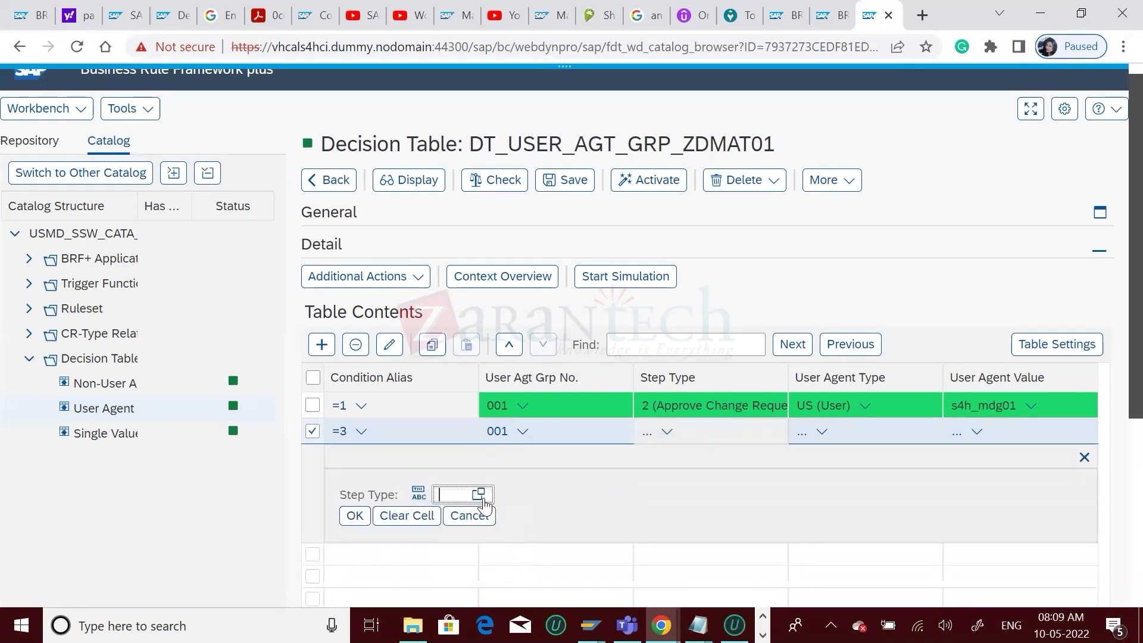
pyautogui.click(480, 495)
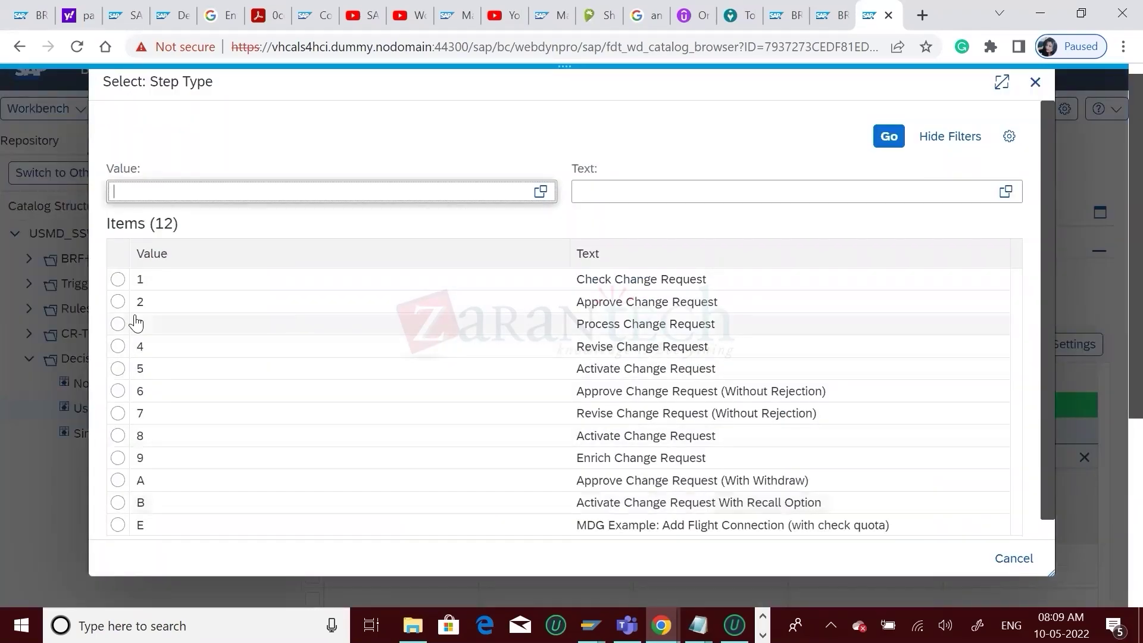
pyautogui.click(118, 302)
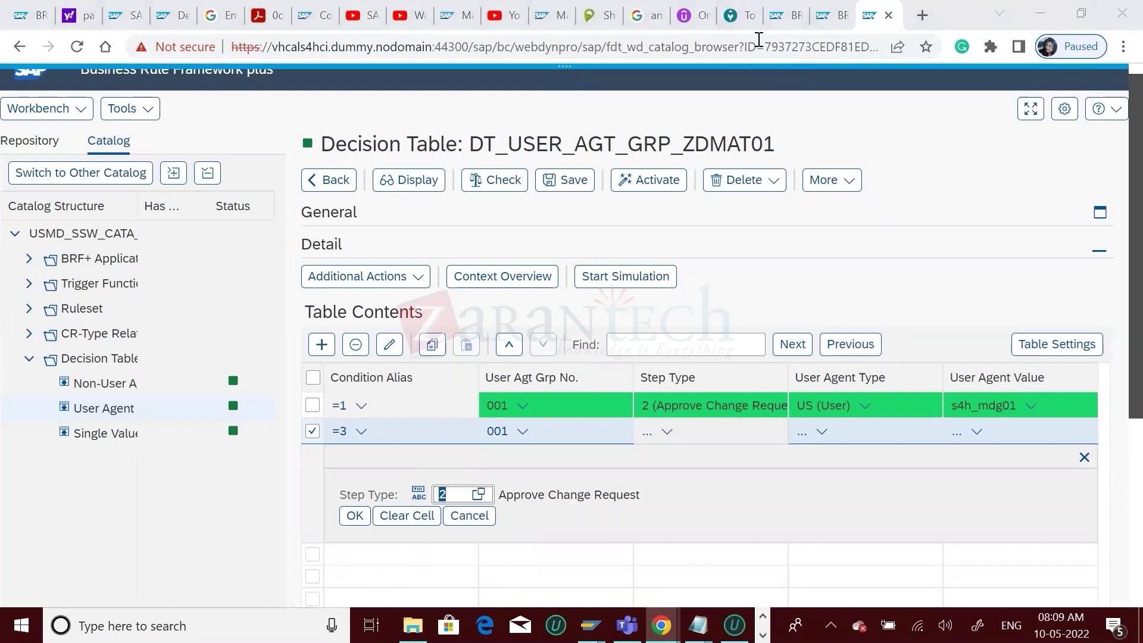
# - Examine how the reference ZMATL01 single value and user agent decision tables handle condition alias 3
pyautogui.click(841, 31)
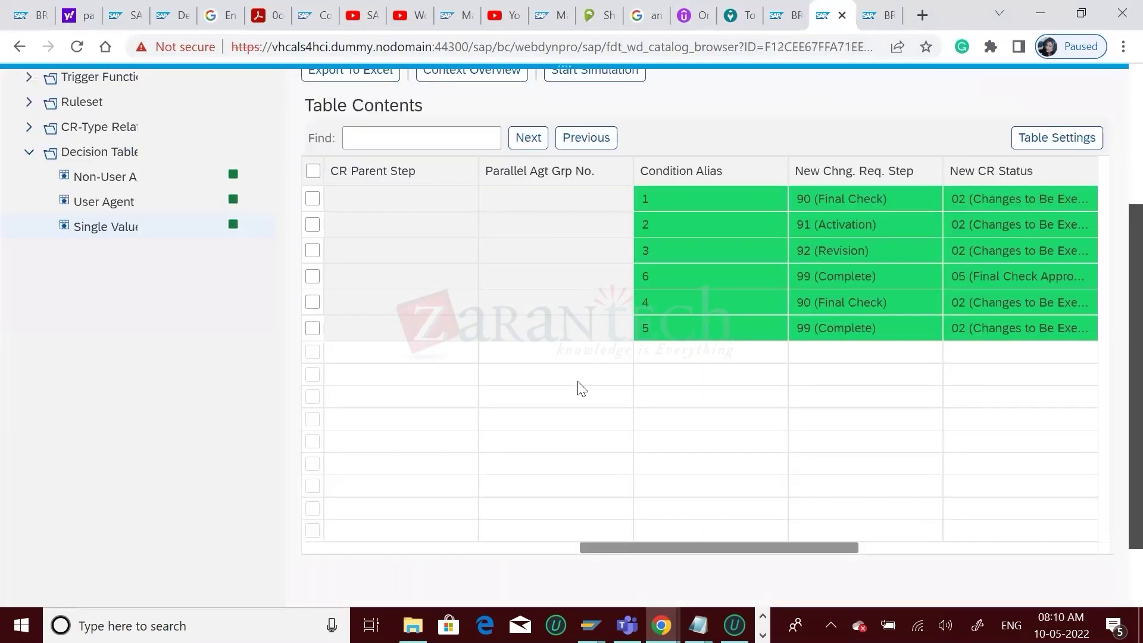
pyautogui.click(95, 203)
pyautogui.click(98, 229)
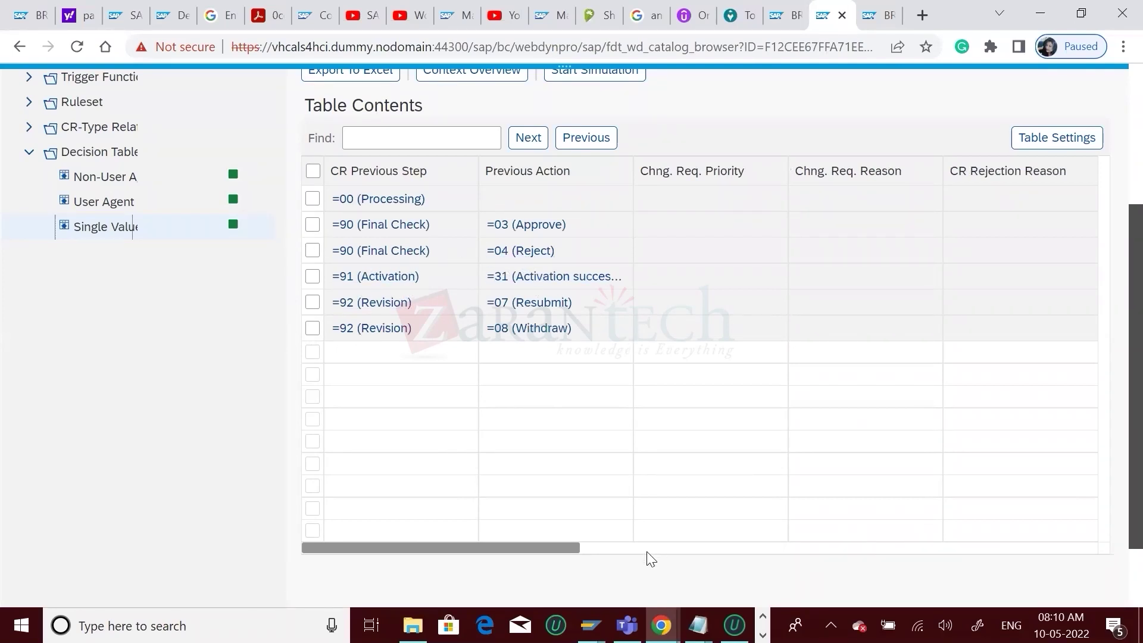
pyautogui.click(599, 551)
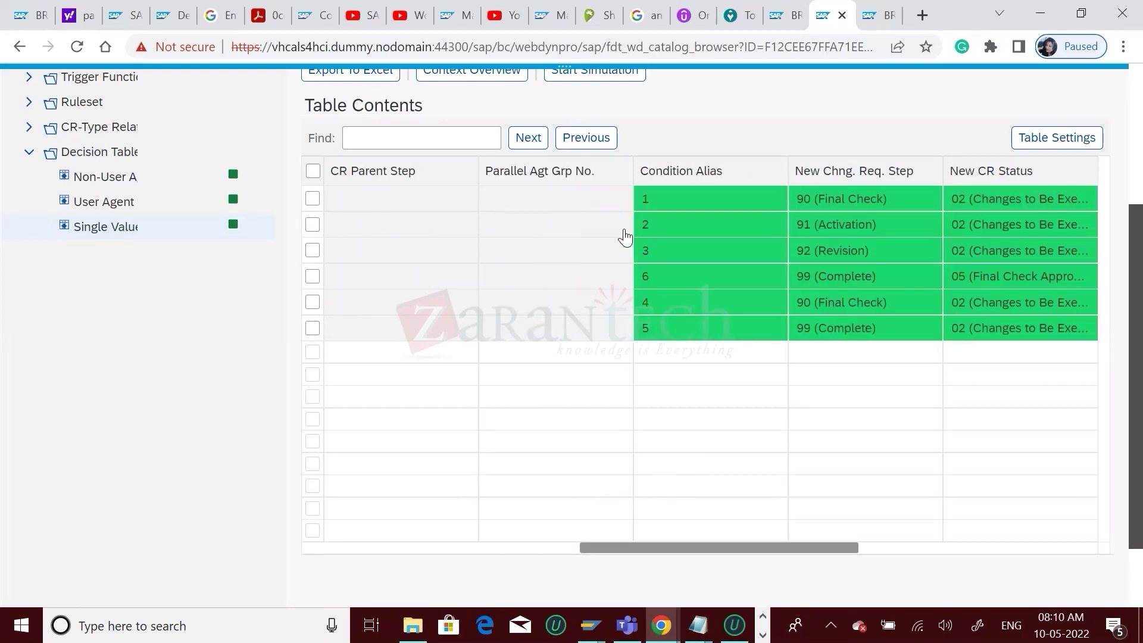
pyautogui.click(312, 250)
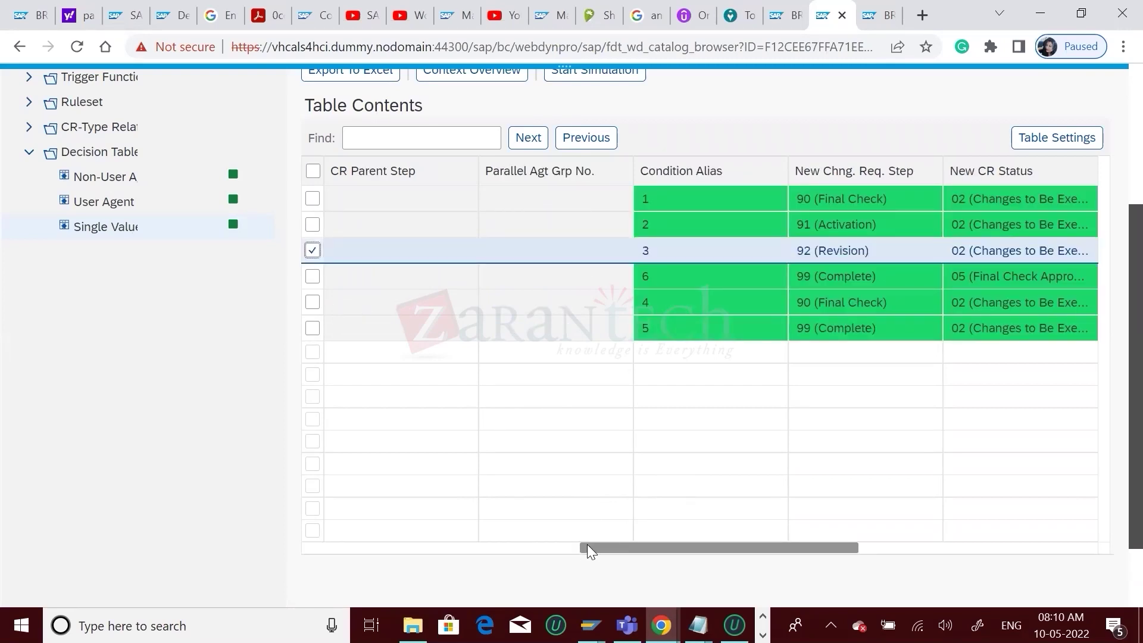
pyautogui.click(391, 549)
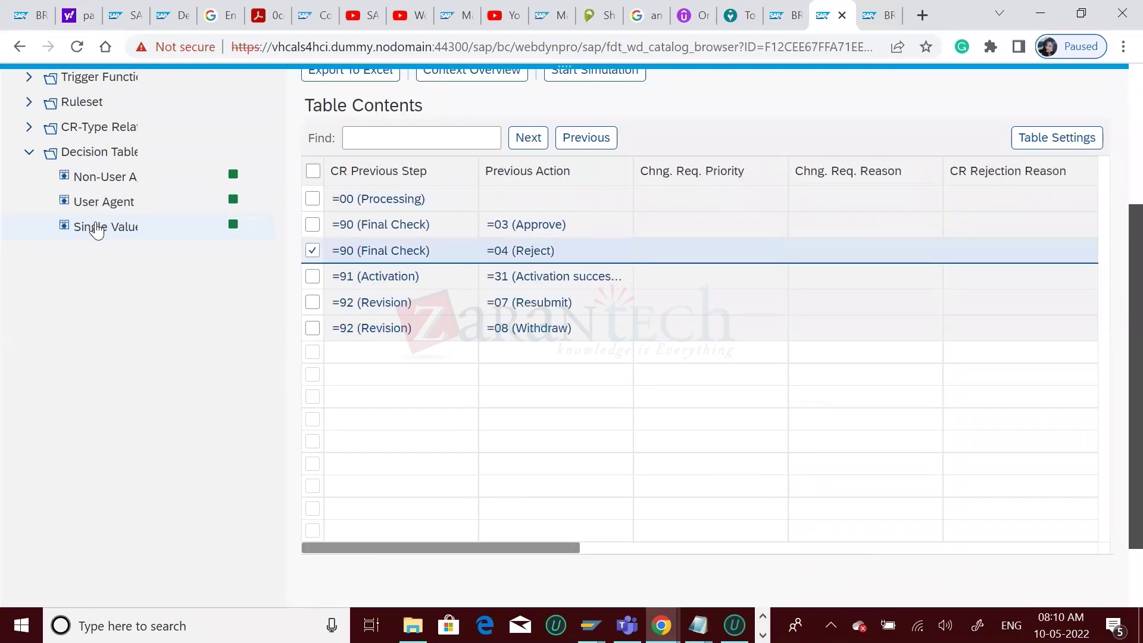
pyautogui.click(102, 203)
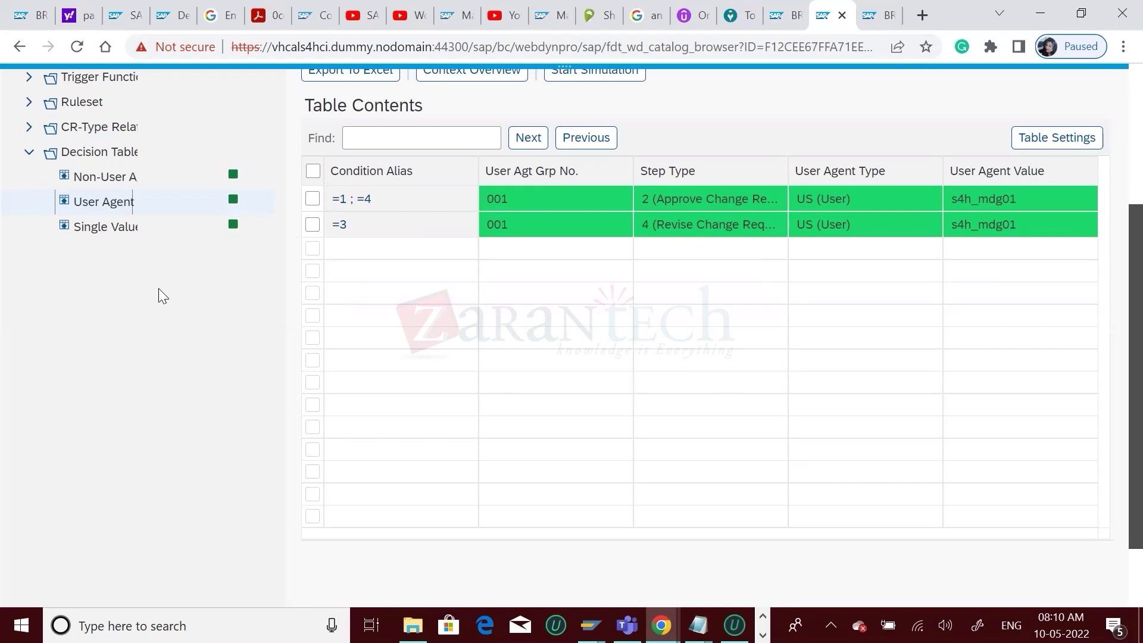
# - Check in the SAP GUI step types view which actions are assigned to step type 4 (Revise Change Request)
pyautogui.hotkey('alt', 'Tab')
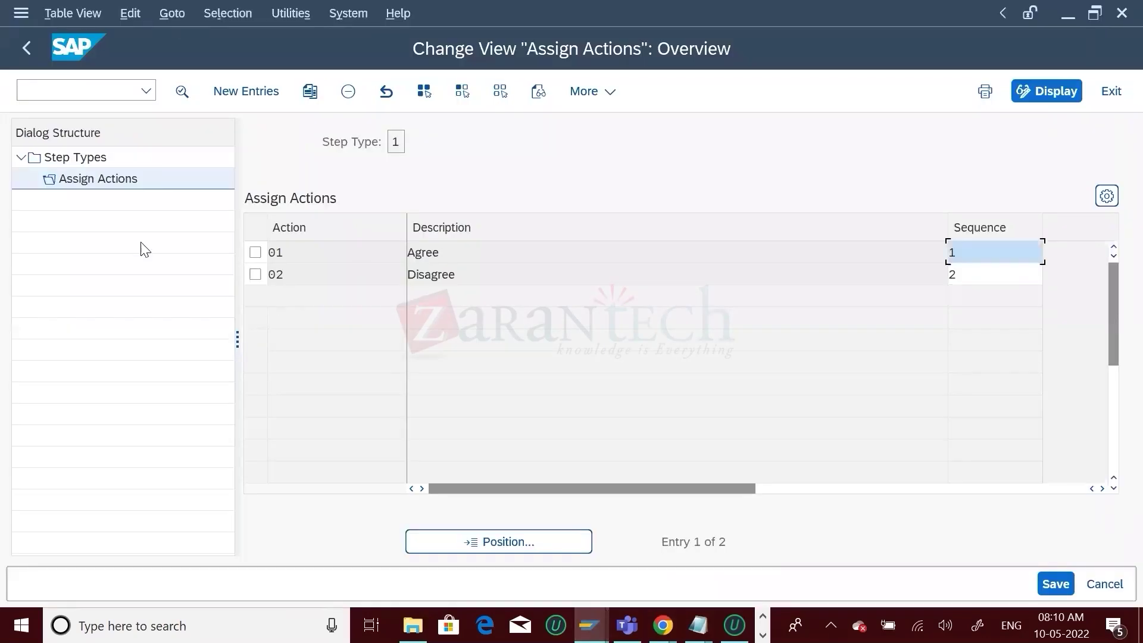
pyautogui.doubleClick(75, 157)
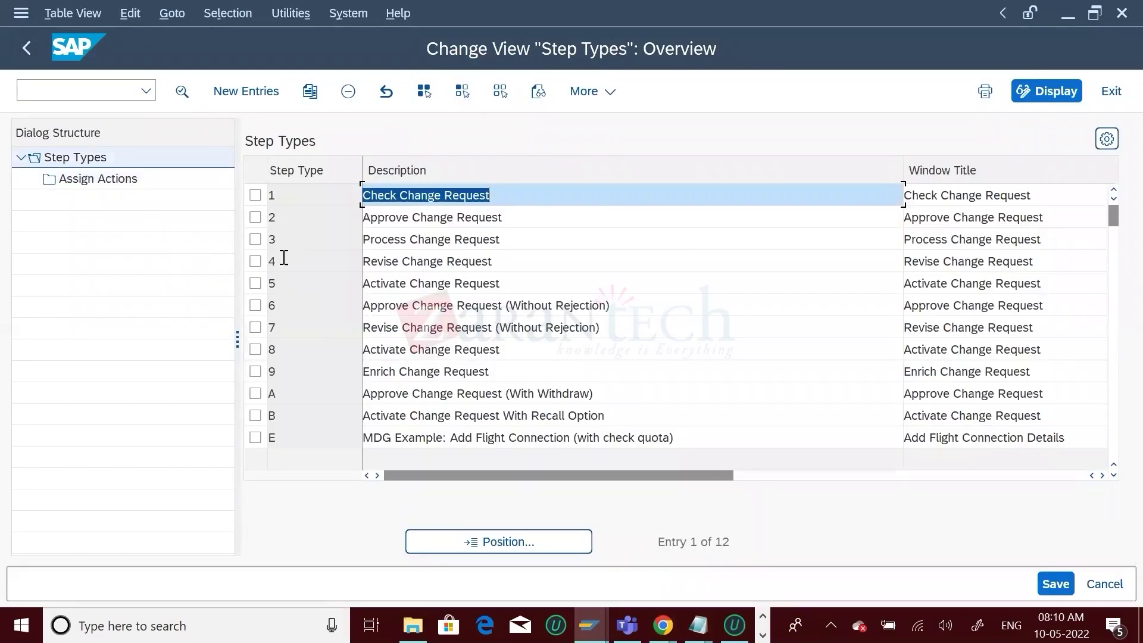
pyautogui.click(255, 261)
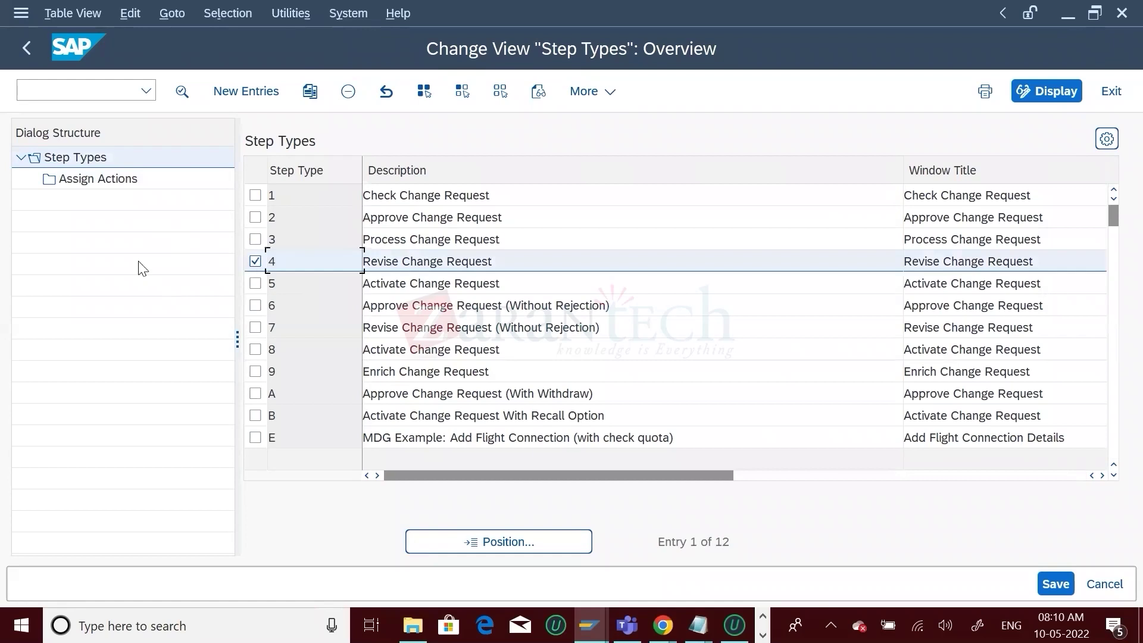
pyautogui.doubleClick(75, 180)
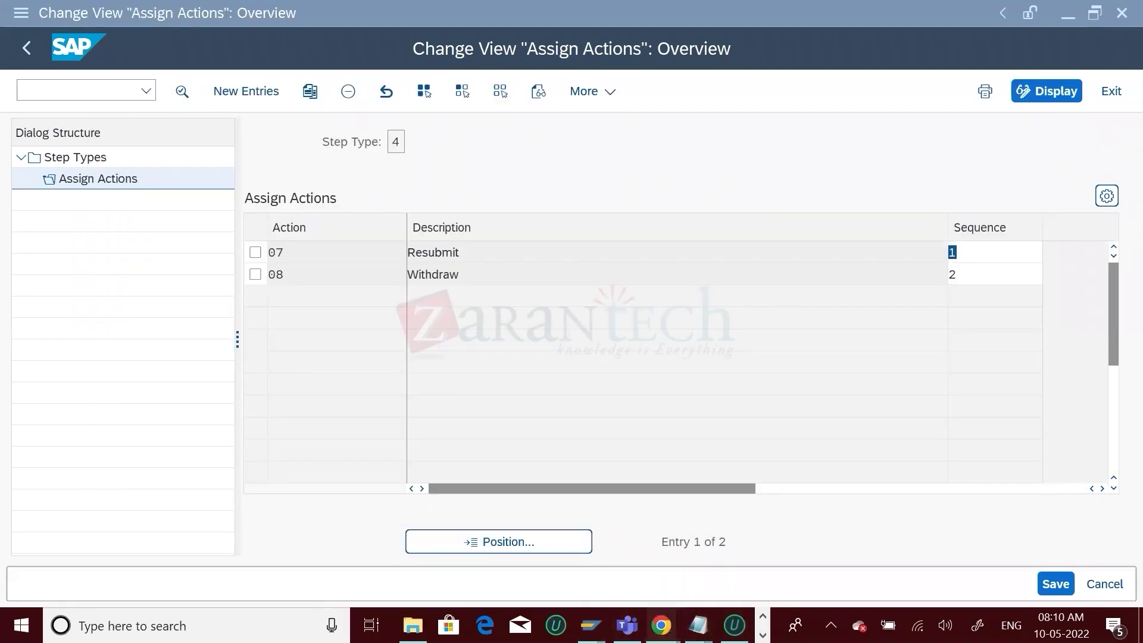
# - Return to the ZDMAT01 user agent decision table and set the condition alias 3 row's Step Type to 4 (Revise Change Request)
pyautogui.moveTo(662, 626)
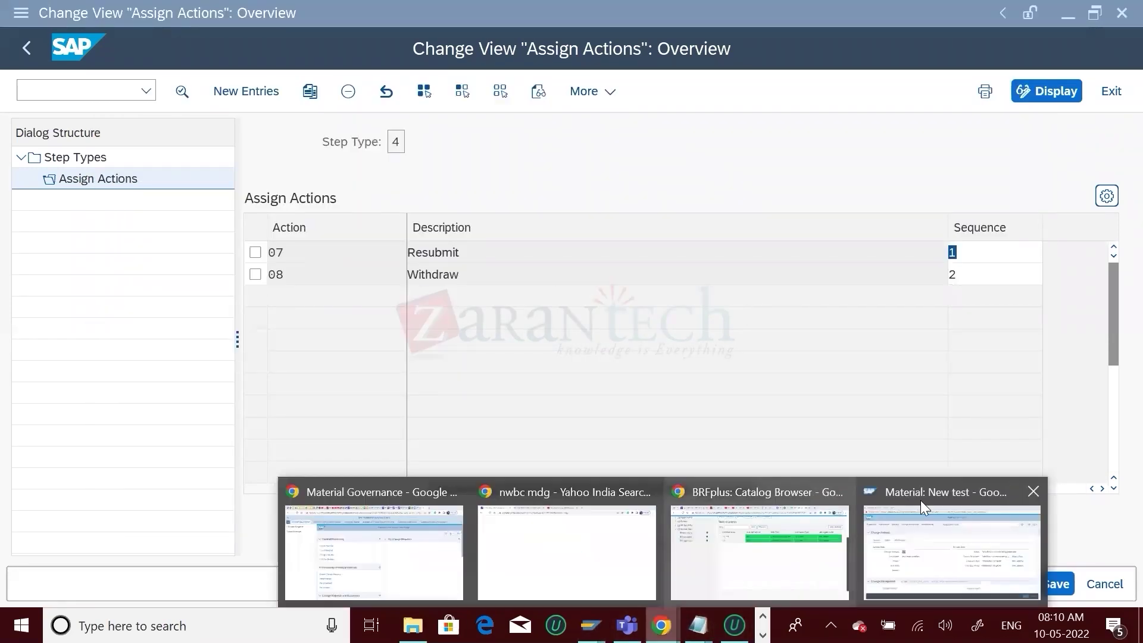
pyautogui.click(751, 490)
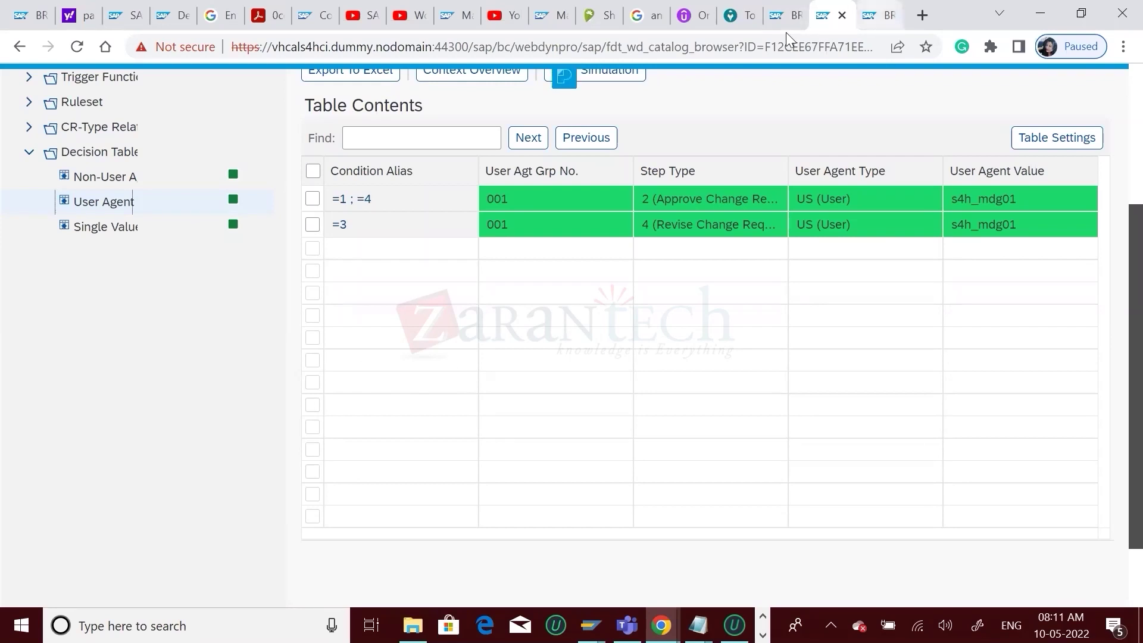
pyautogui.hotkey('ctrl', 'Tab')
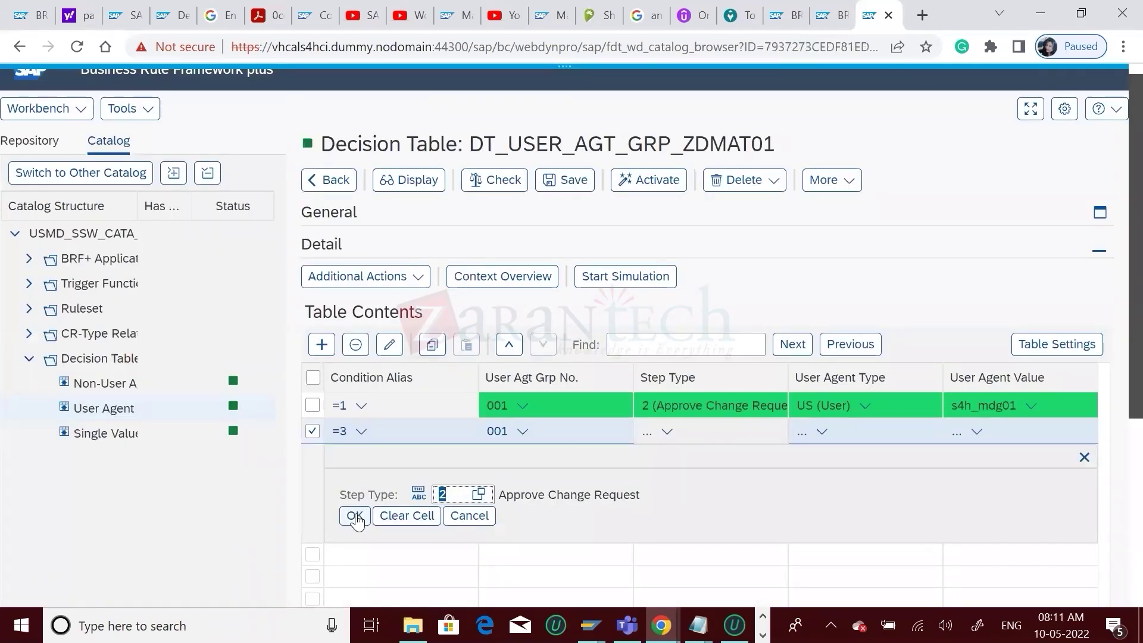
pyautogui.click(480, 494)
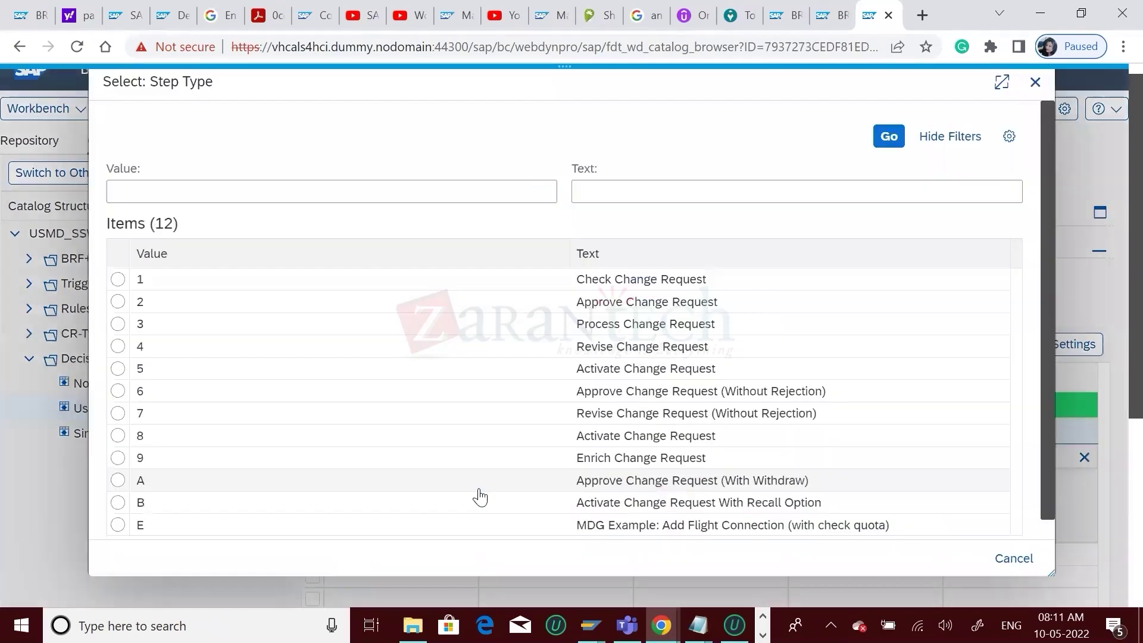
pyautogui.click(117, 346)
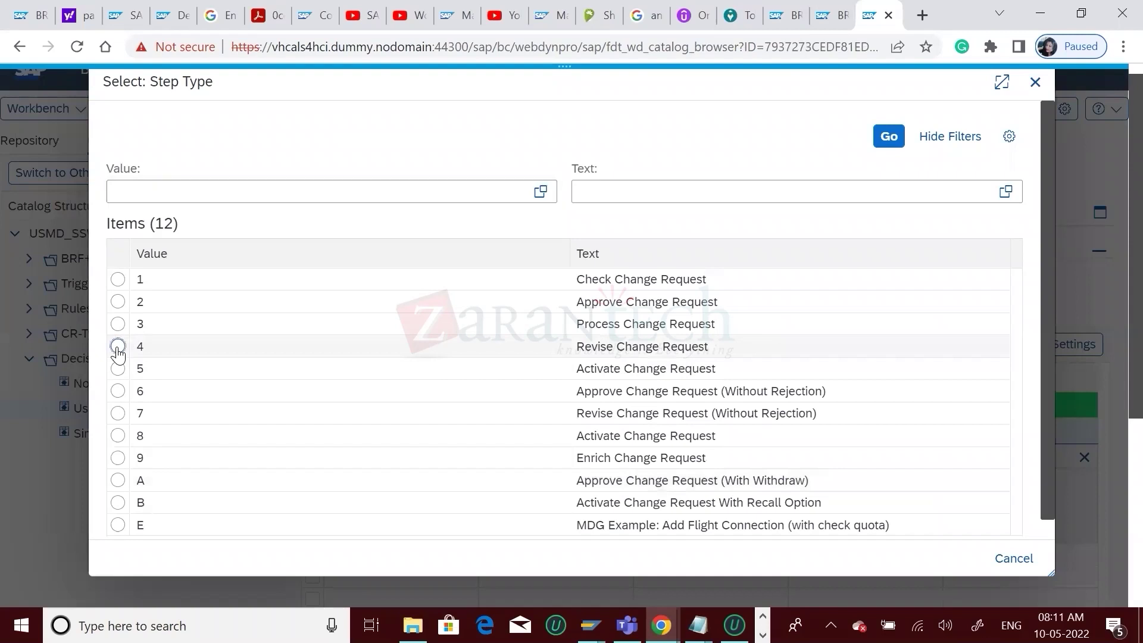
pyautogui.click(355, 516)
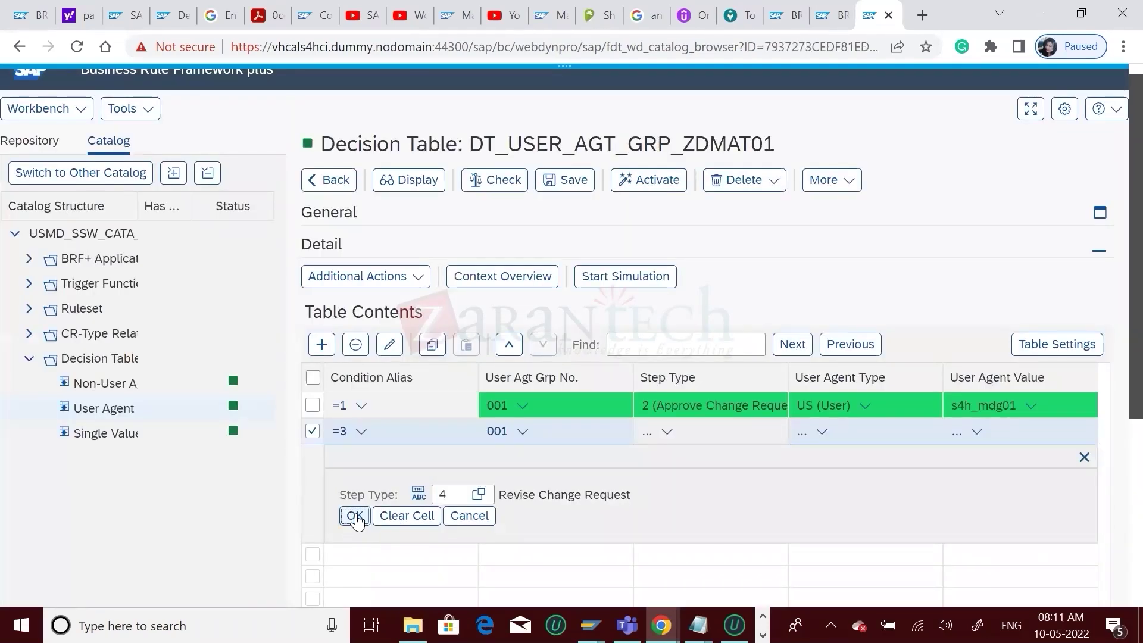
# - Set the User Agent Type of the condition alias 3 row to US as a direct value
pyautogui.click(822, 432)
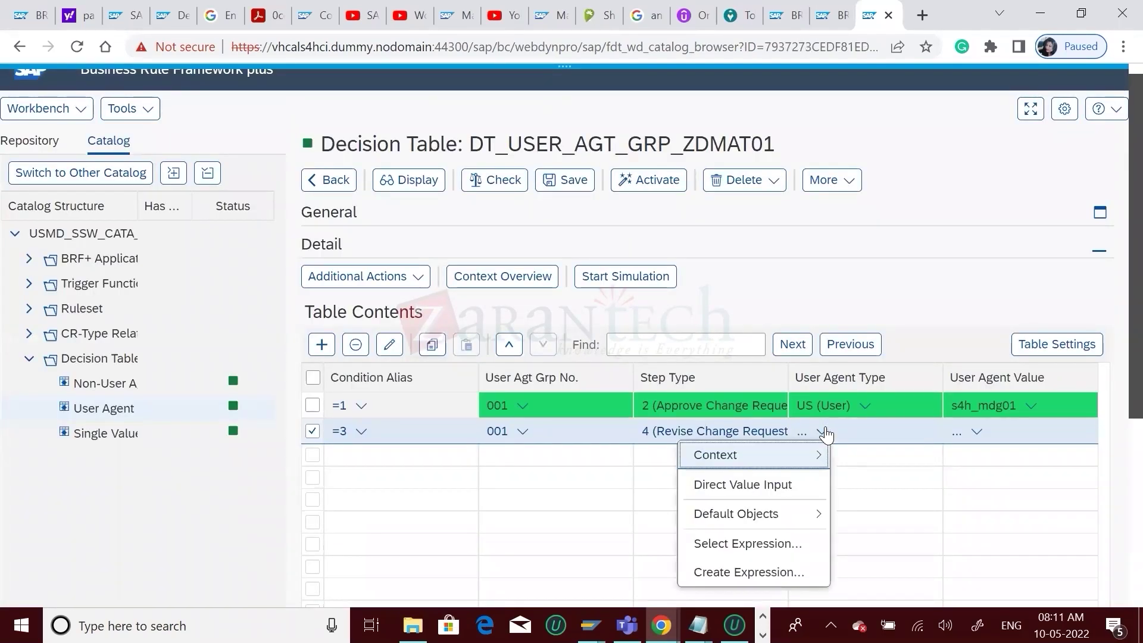
pyautogui.click(742, 486)
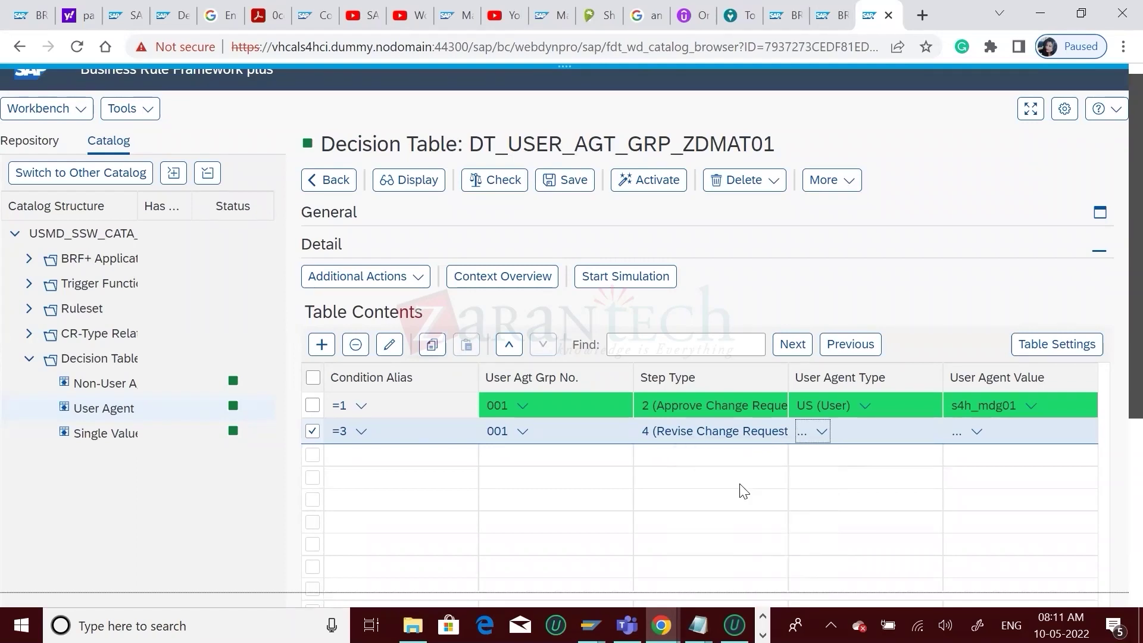
pyautogui.write('US')
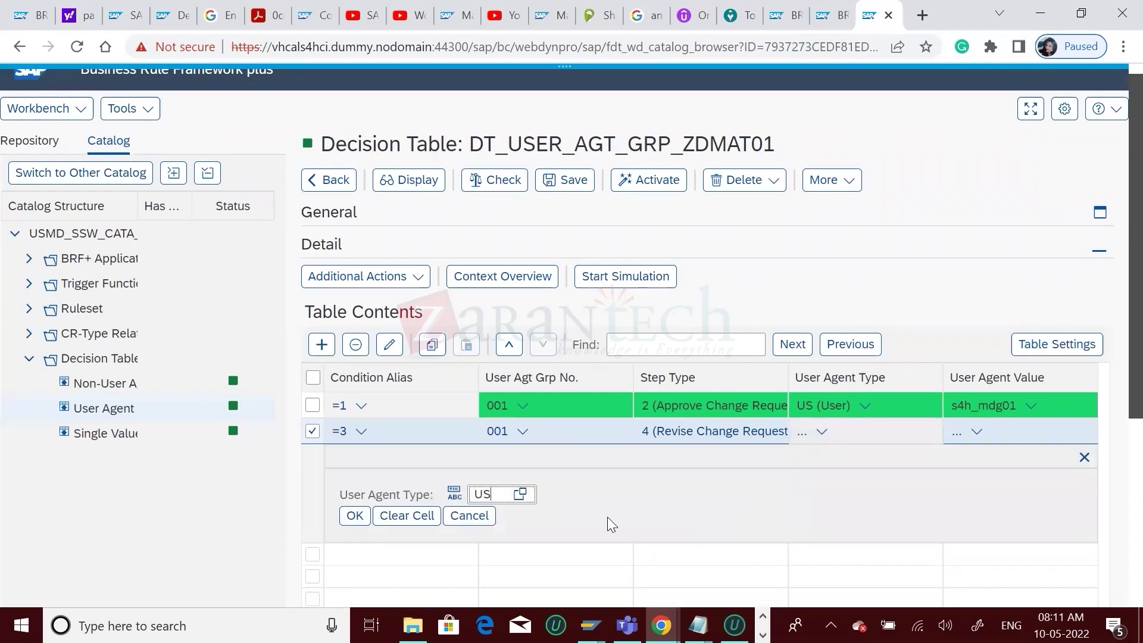
pyautogui.click(355, 515)
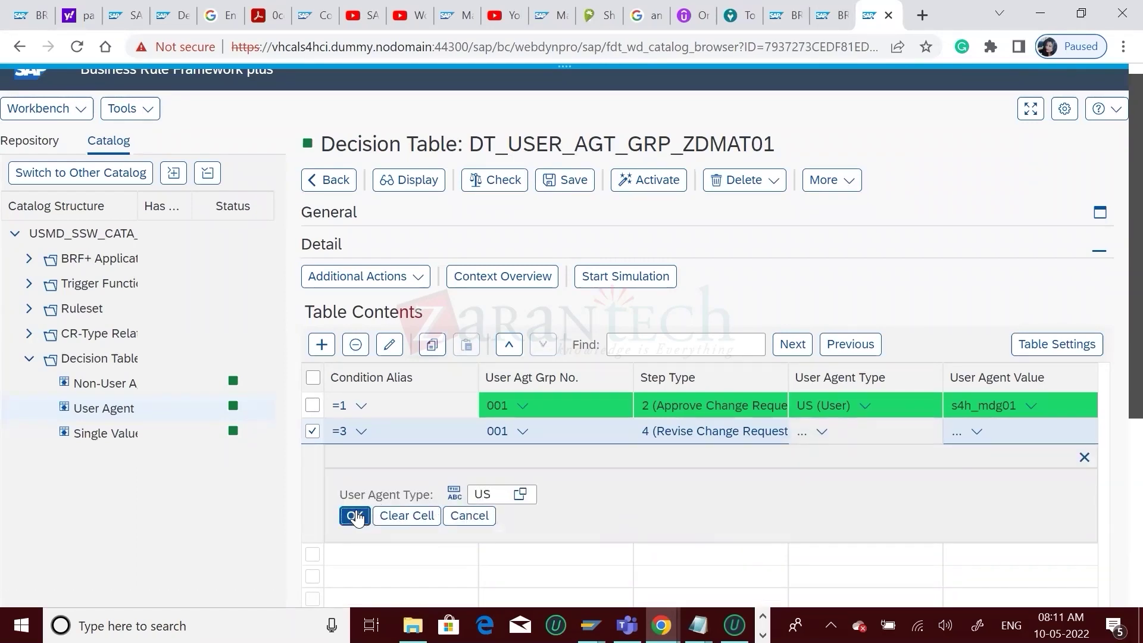
# - Set the User Agent Value of the condition alias 3 row to s4h_mdg01 as a direct value, copied from the BRF + workflow note
pyautogui.click(978, 431)
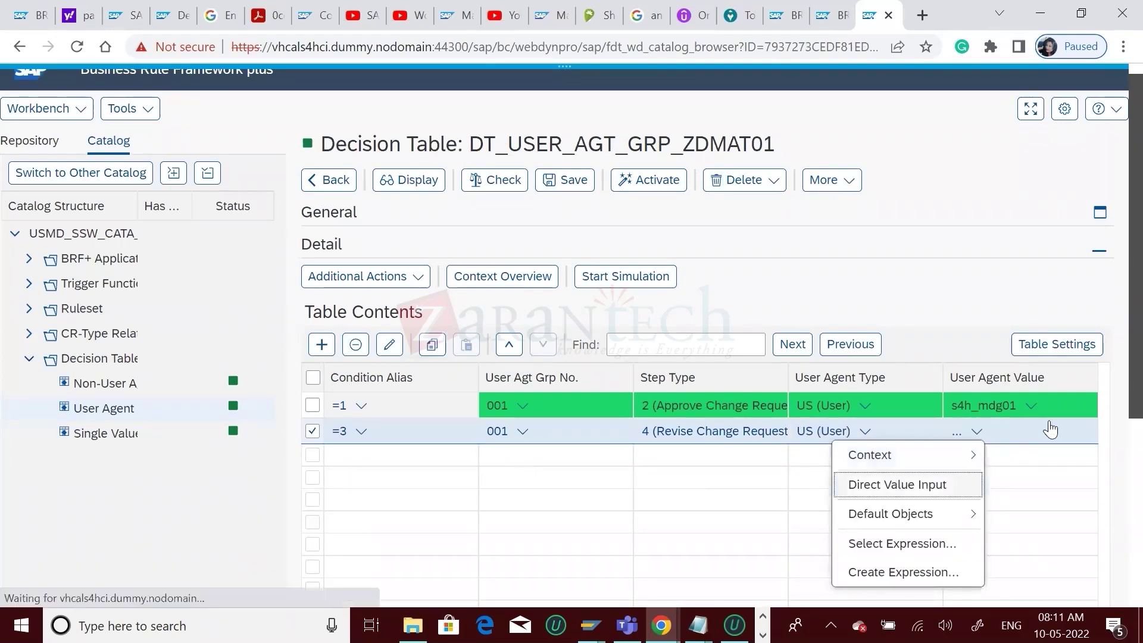
pyautogui.click(1032, 406)
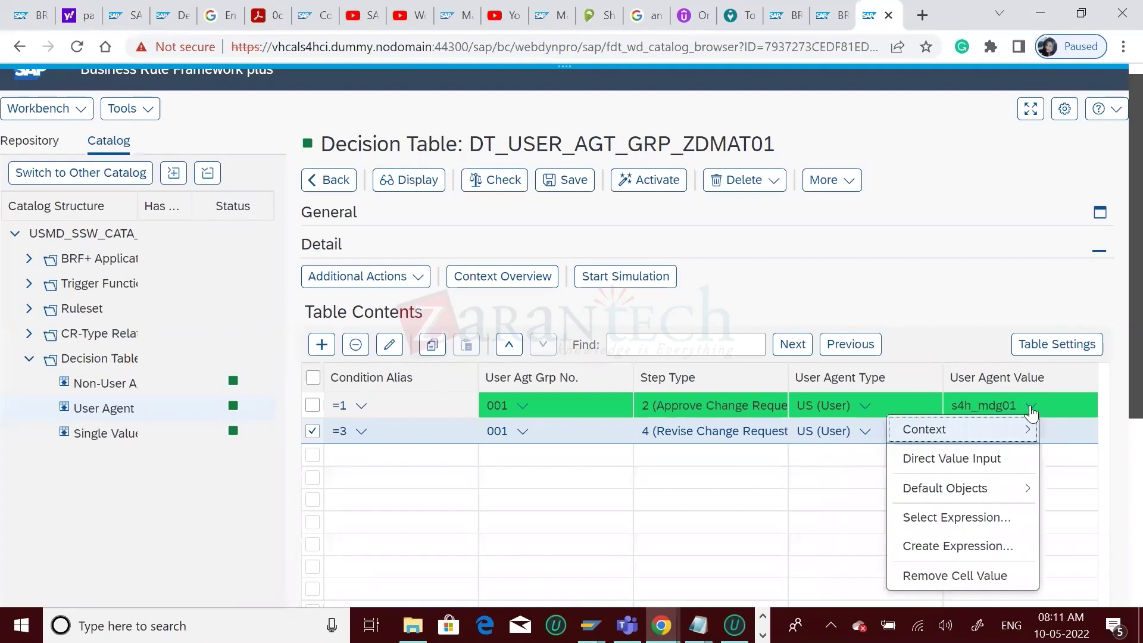
pyautogui.click(827, 505)
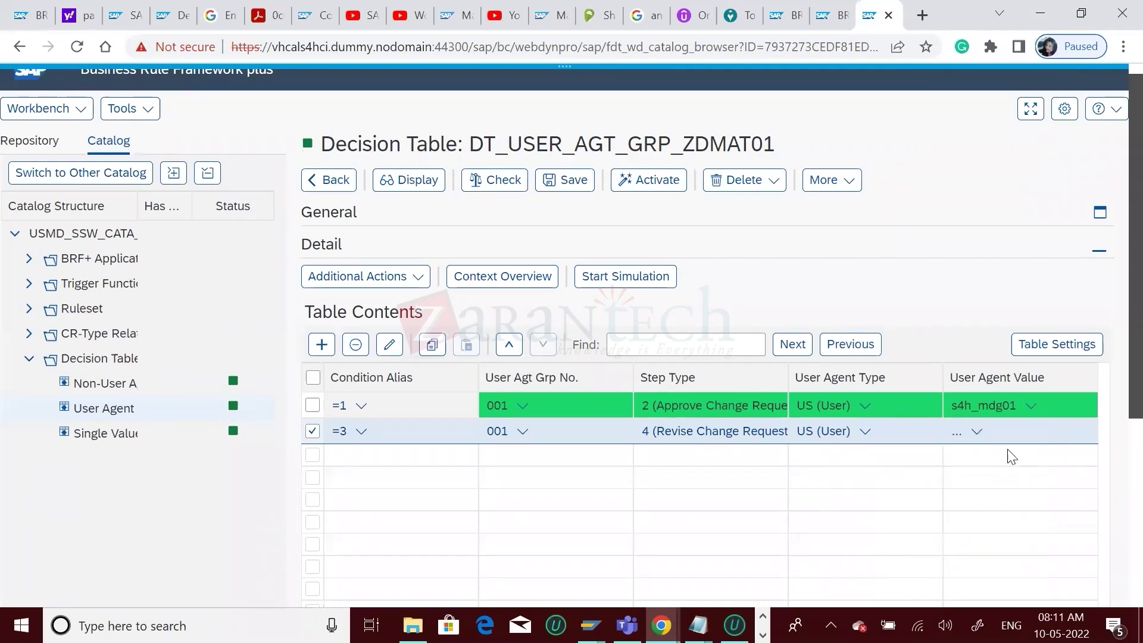
pyautogui.click(979, 433)
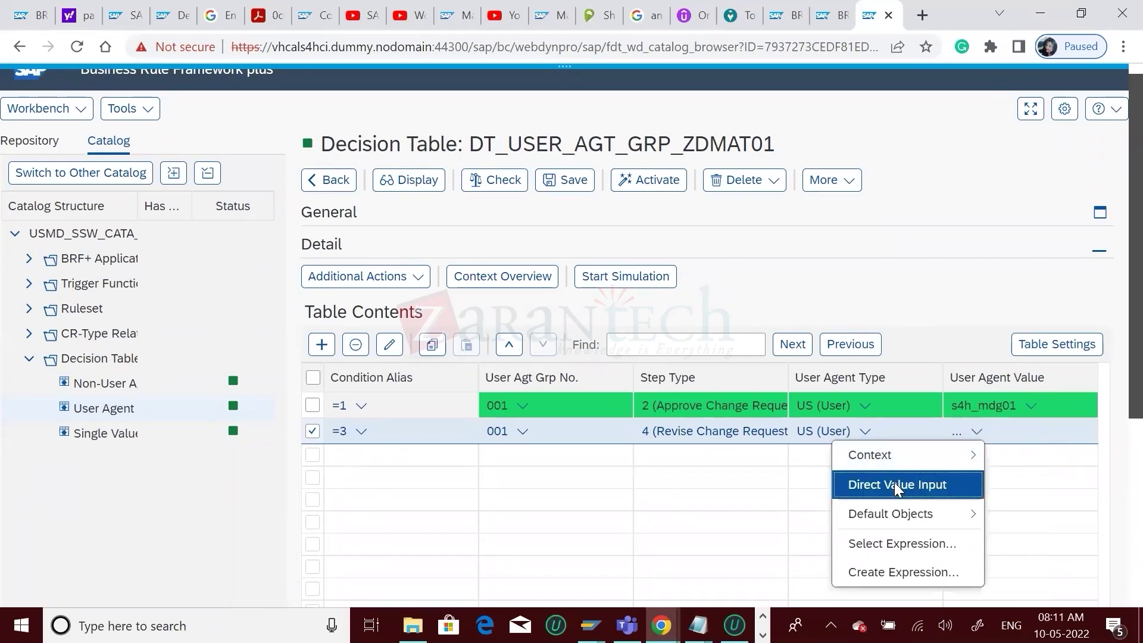
pyautogui.click(895, 484)
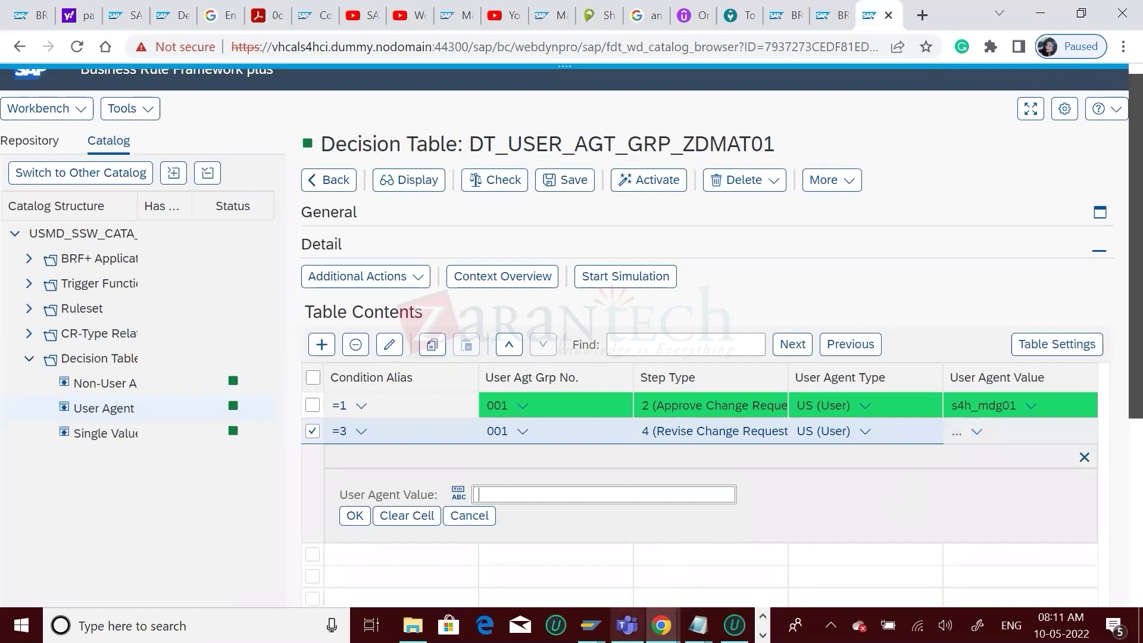
pyautogui.moveTo(696, 625)
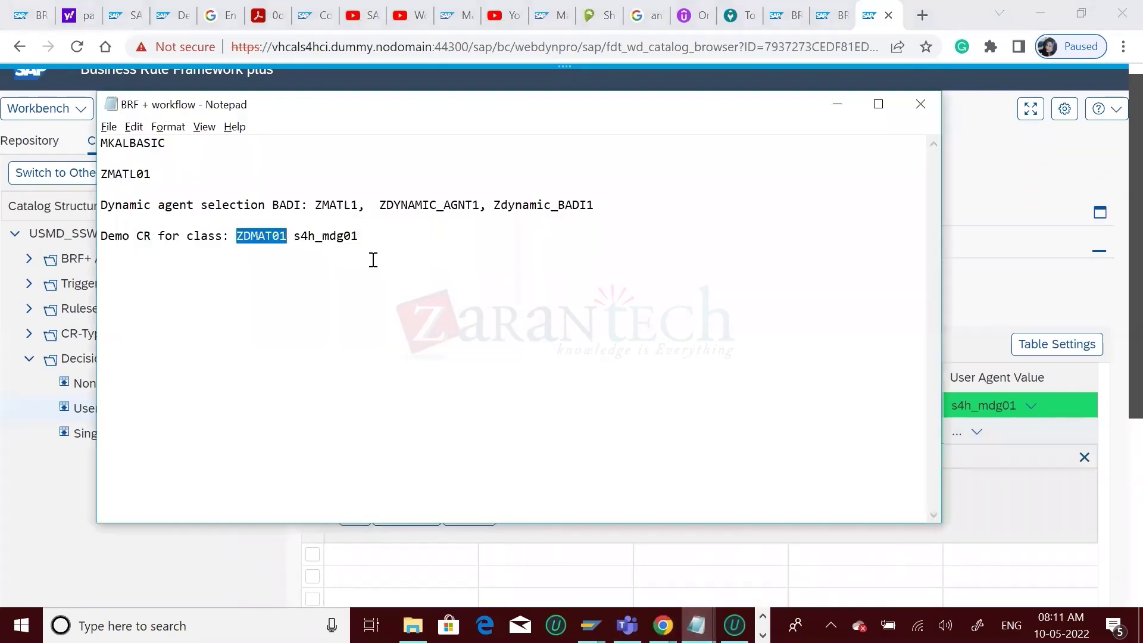
pyautogui.moveTo(359, 237); pyautogui.dragTo(296, 240)
pyautogui.hotkey('ctrl', 'c')
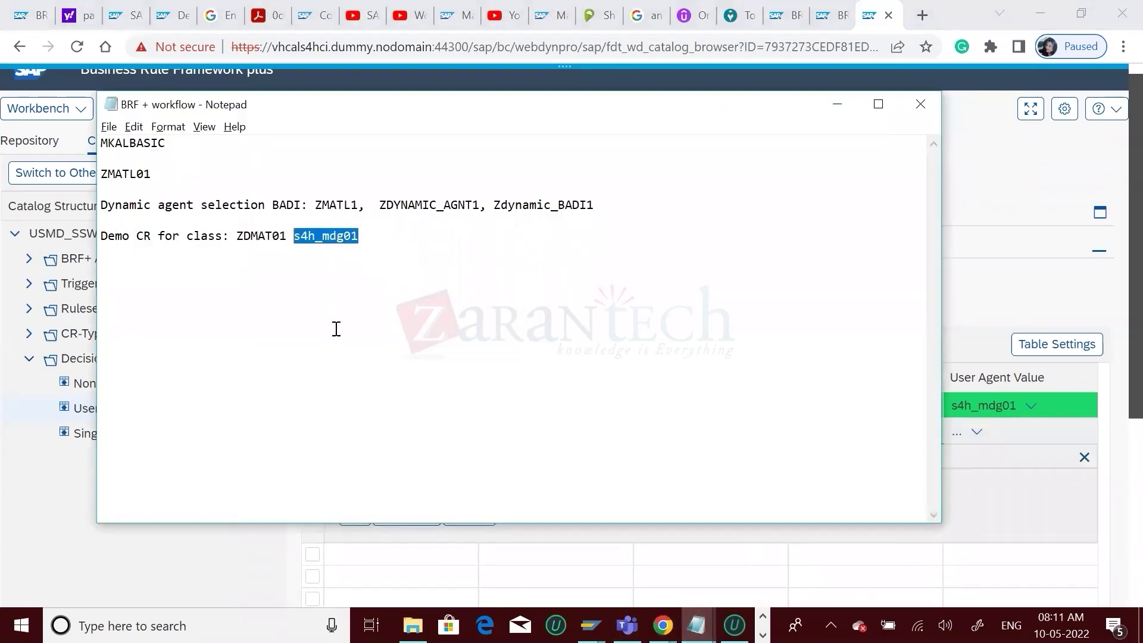
pyautogui.hotkey('alt', 'Tab')
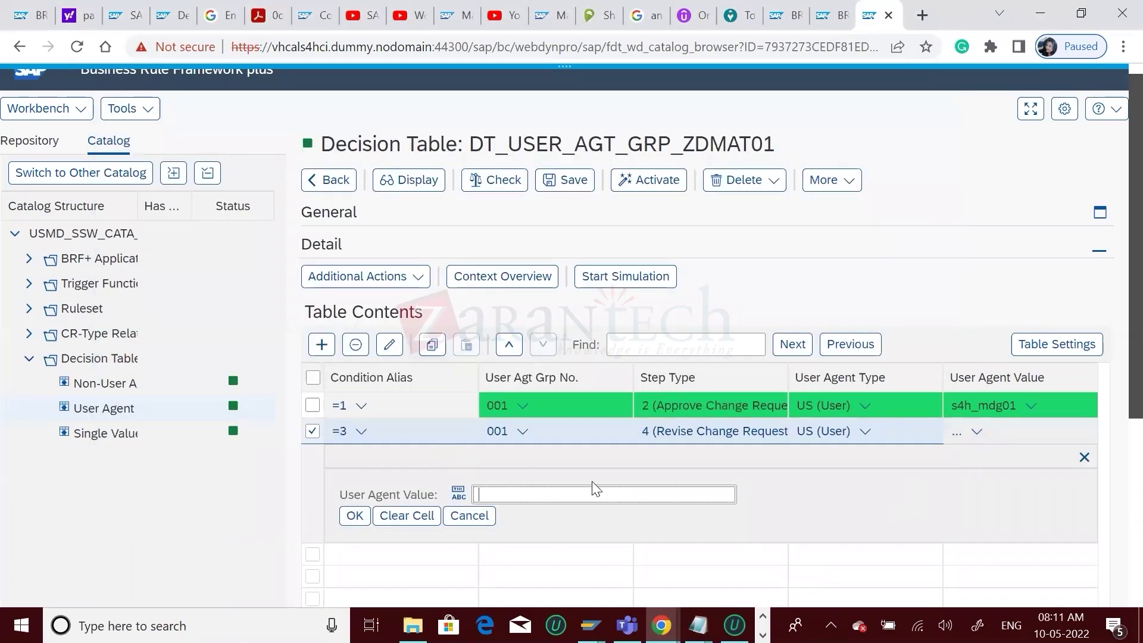
pyautogui.hotkey('ctrl', 'v')
pyautogui.click(358, 519)
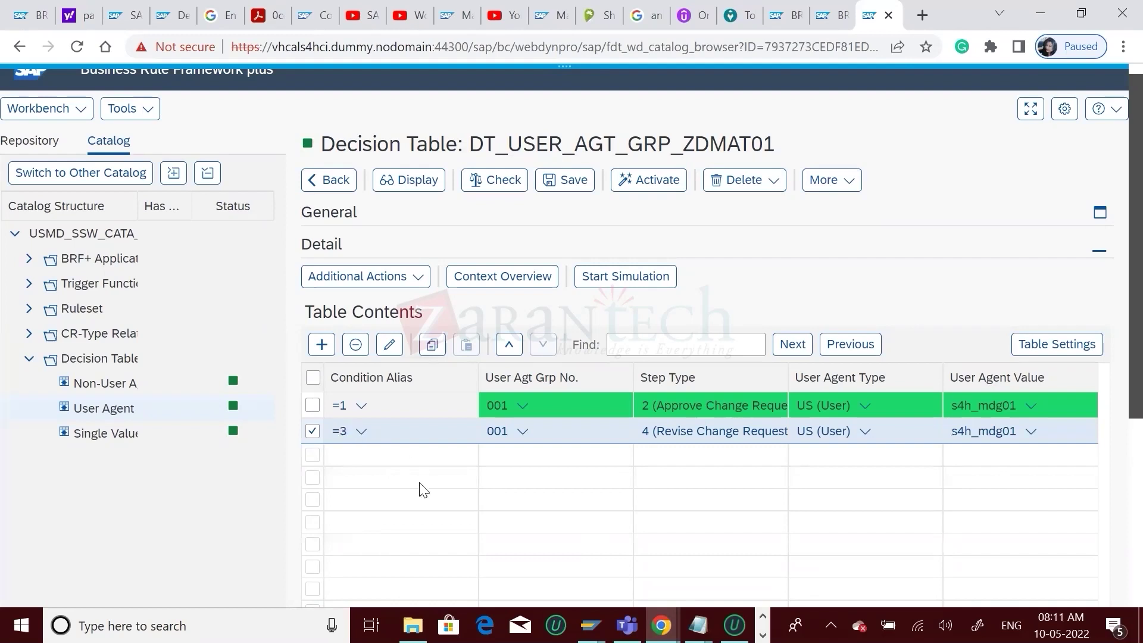
# - Save and activate DT_USER_AGT_GRP_ZDMAT01, and review the ZDMAT01 single value and non-user agent decision tables
pyautogui.click(571, 188)
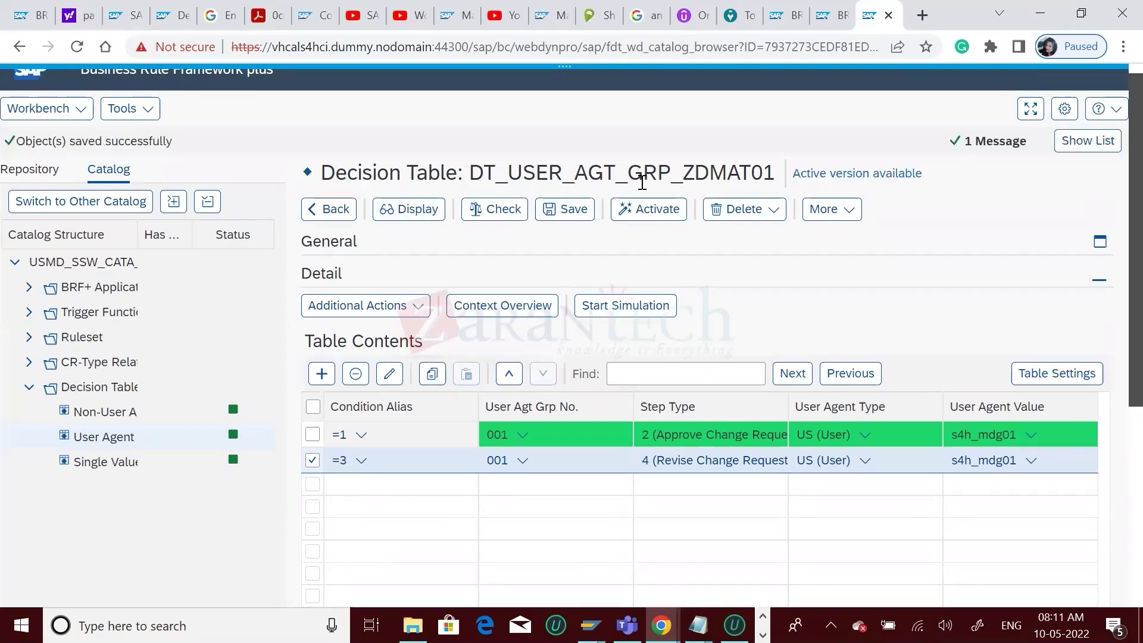
pyautogui.click(649, 220)
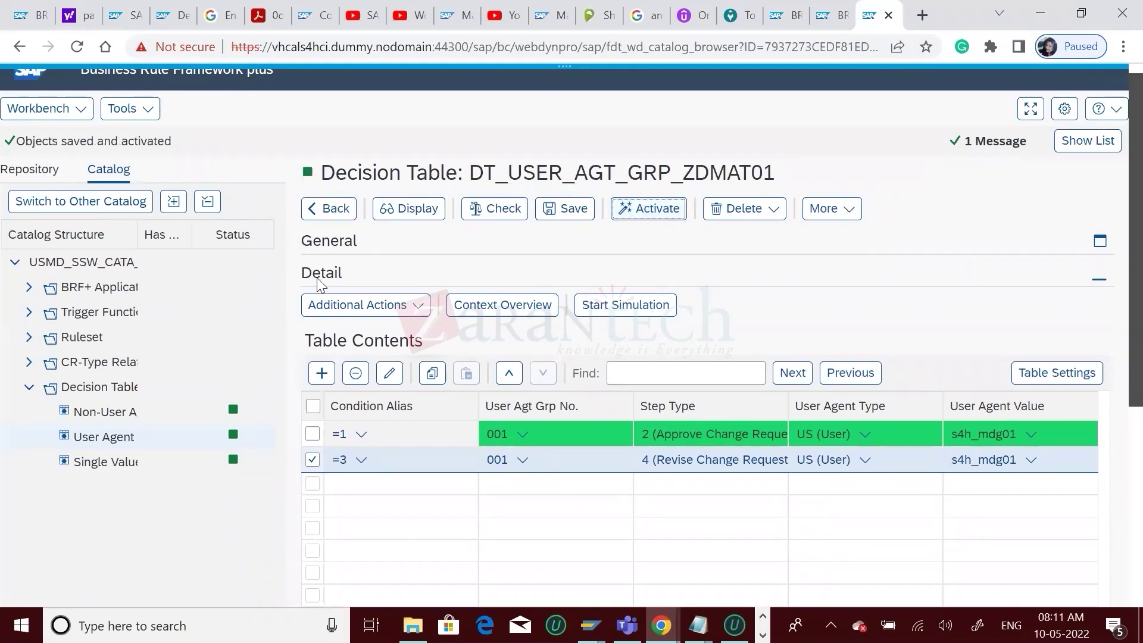
pyautogui.click(98, 462)
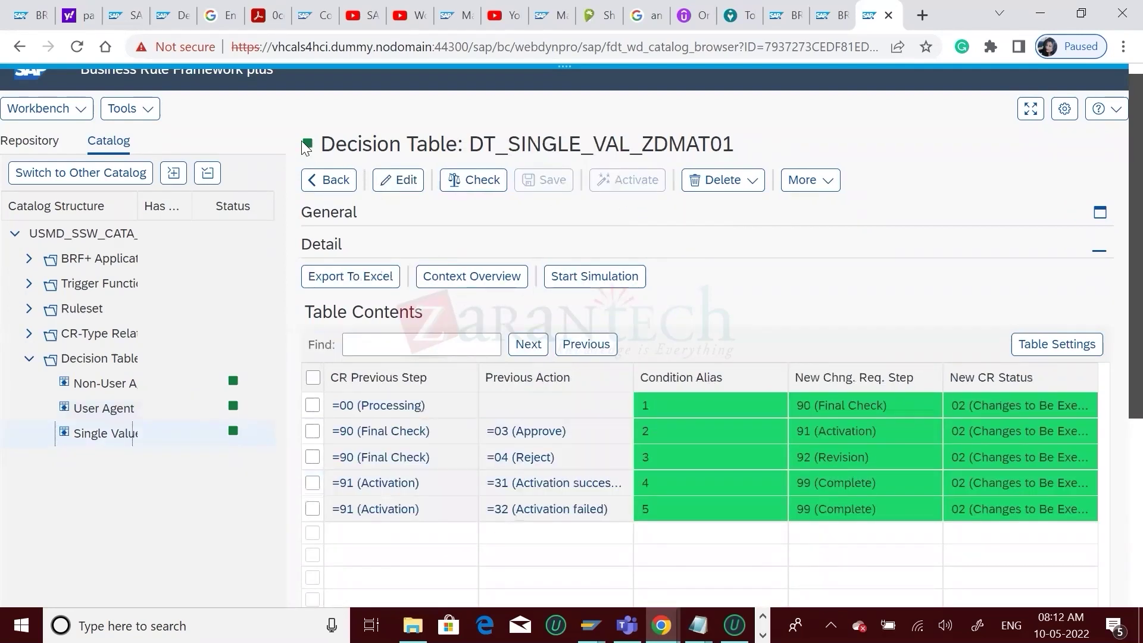
pyautogui.click(109, 381)
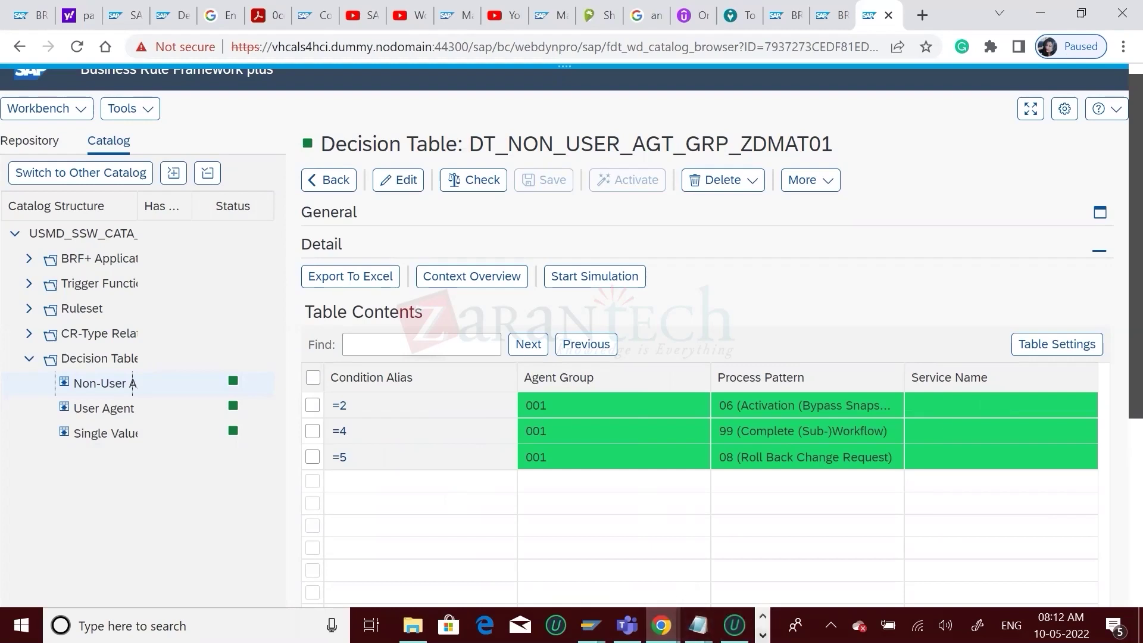
# - Switch to the Material Governance browser window in SAP NetWeaver Business Client and reload its homepage
pyautogui.click(763, 635)
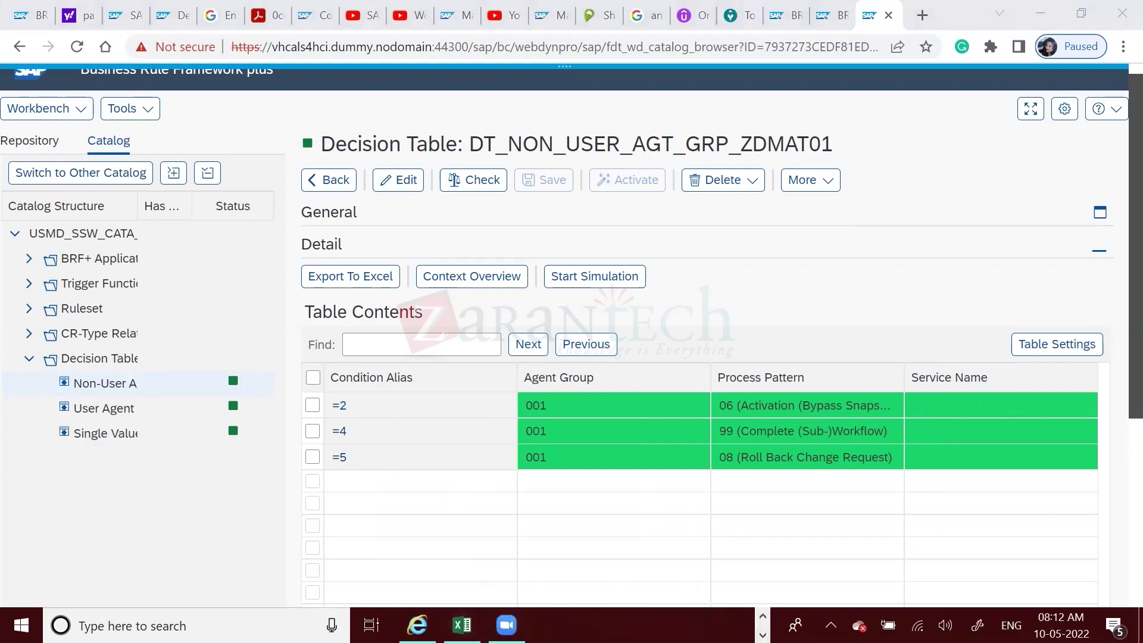
pyautogui.click(763, 615)
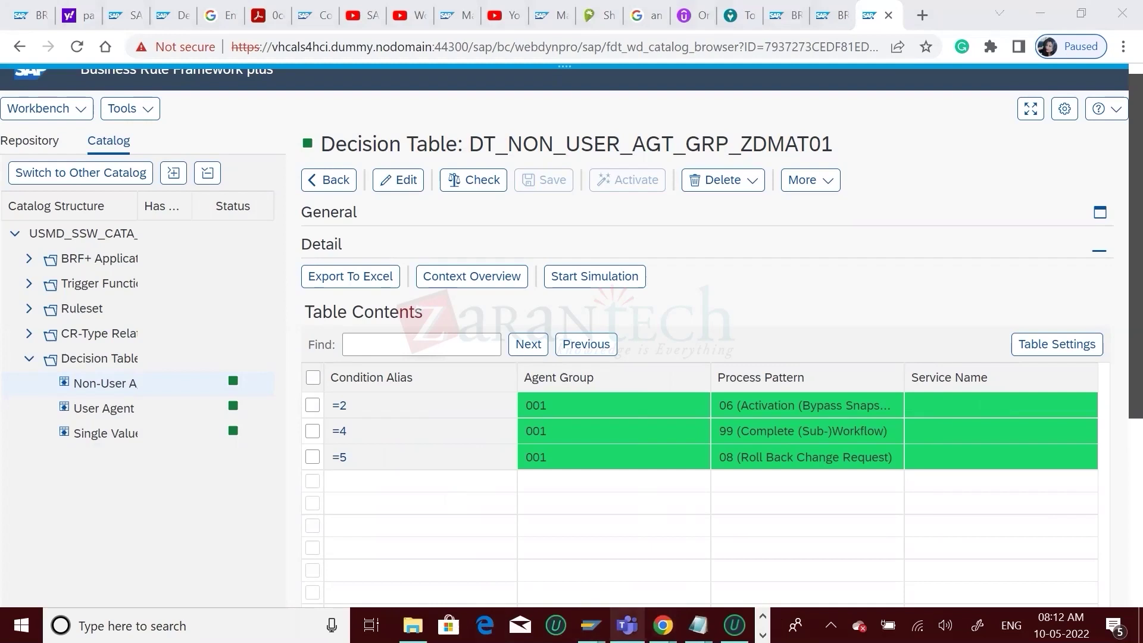
pyautogui.moveTo(663, 625)
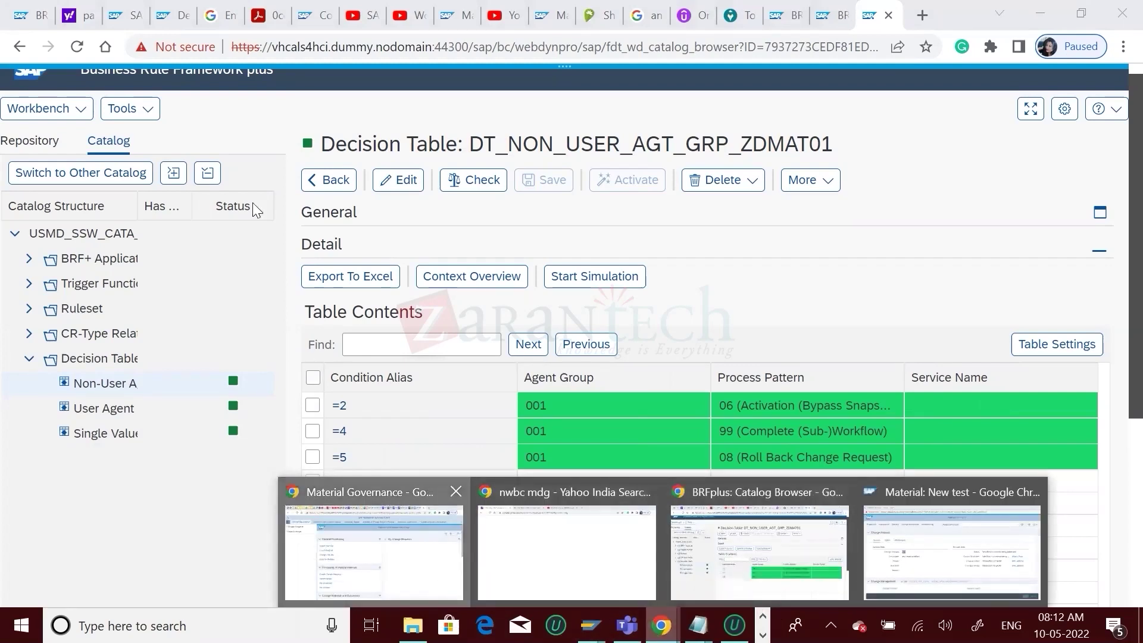
pyautogui.click(386, 493)
pyautogui.click(73, 45)
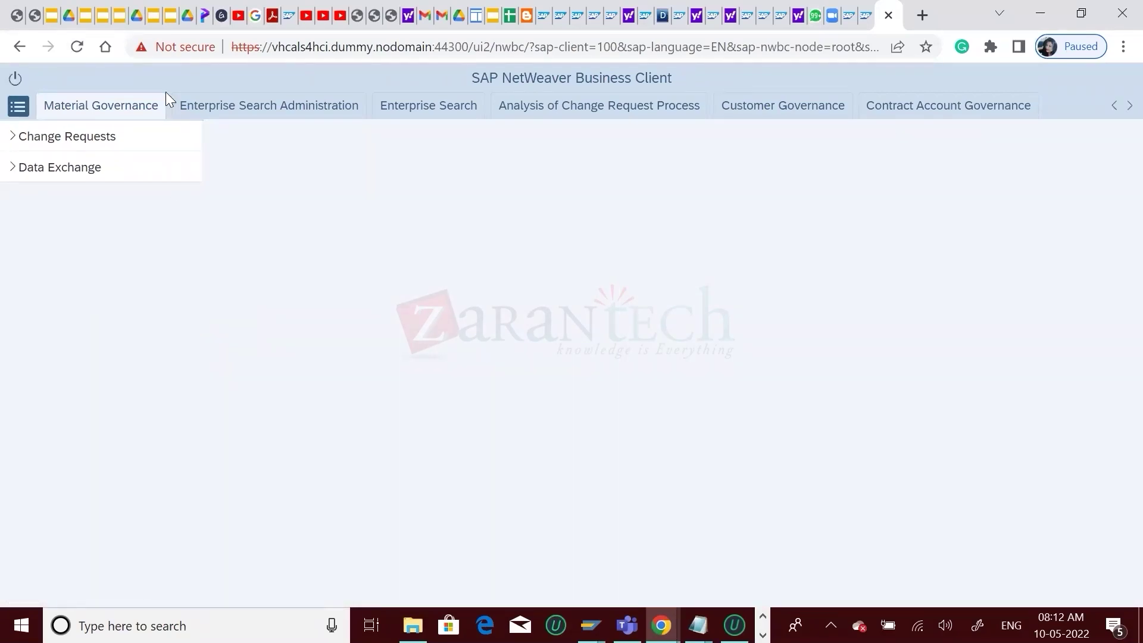
pyautogui.click(77, 47)
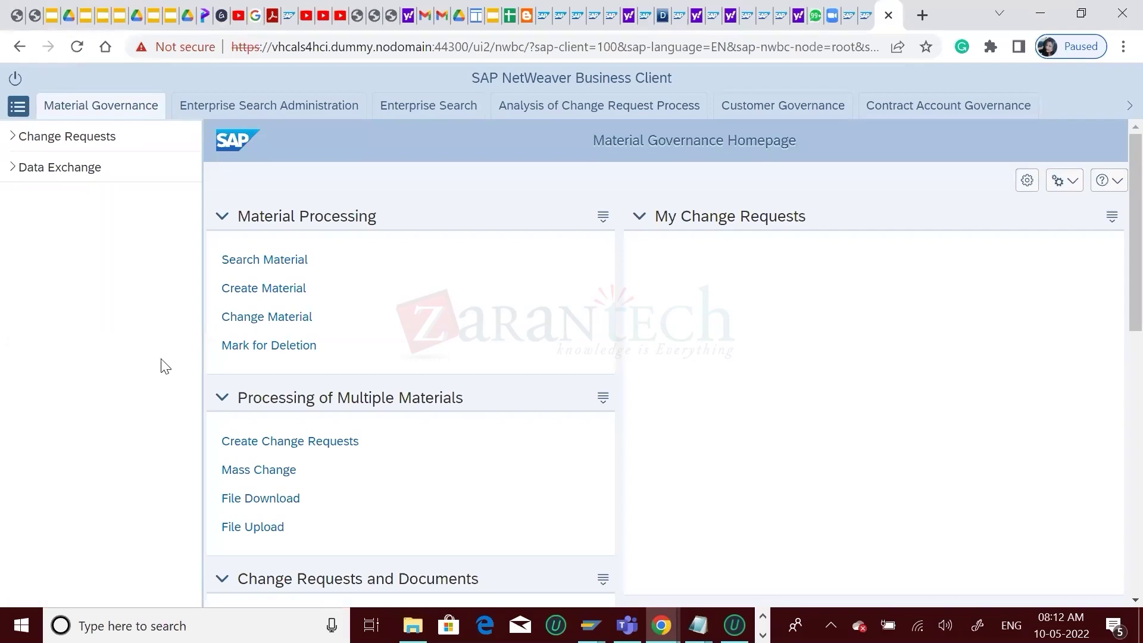
# - Start creating a new material with change request type ZDMAT01 and continue to its change request form
pyautogui.click(257, 289)
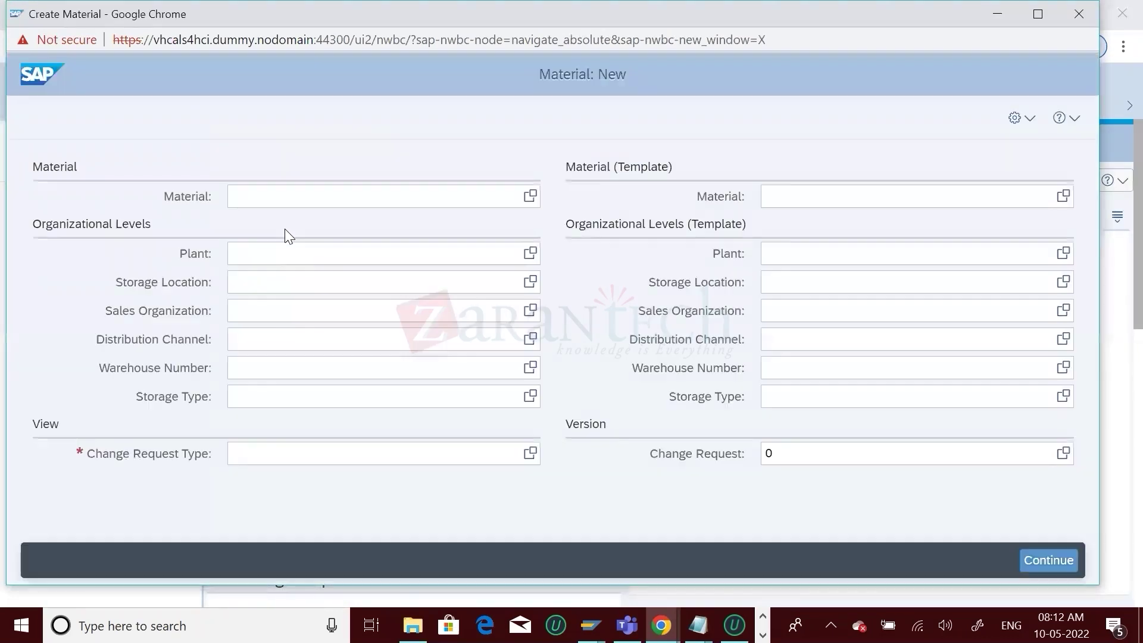
pyautogui.click(523, 456)
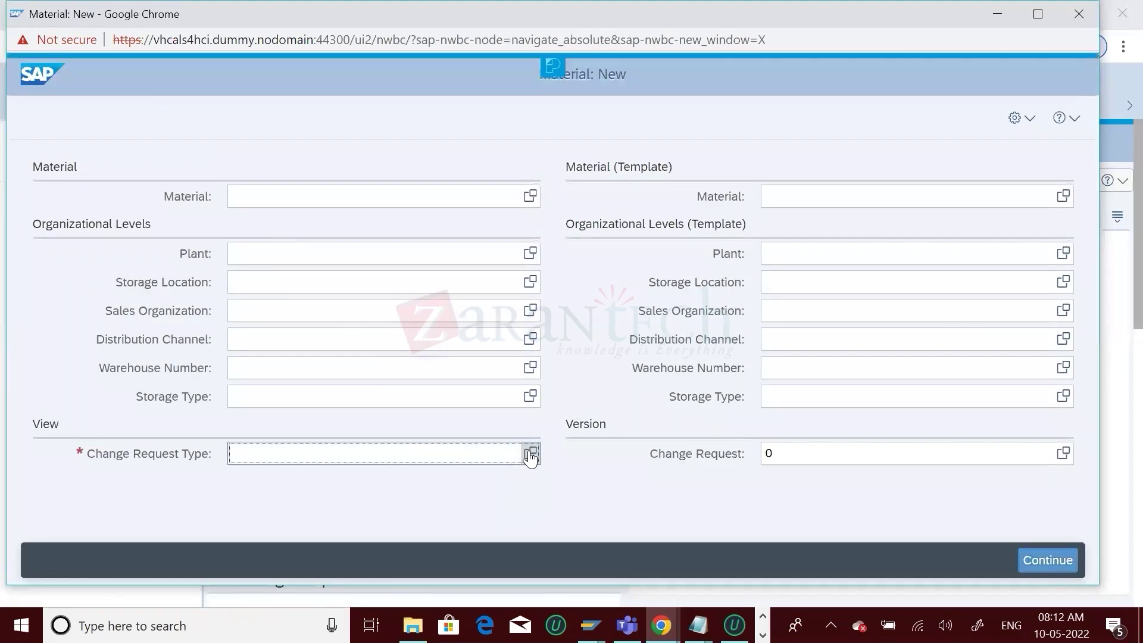
pyautogui.click(529, 455)
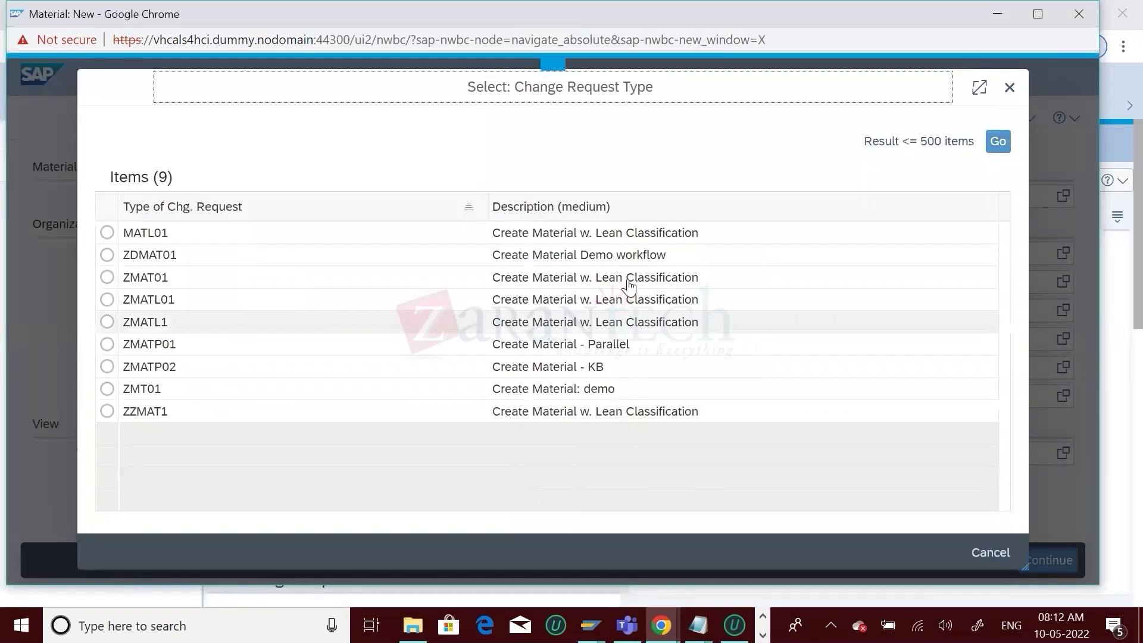
pyautogui.click(107, 255)
pyautogui.click(1063, 561)
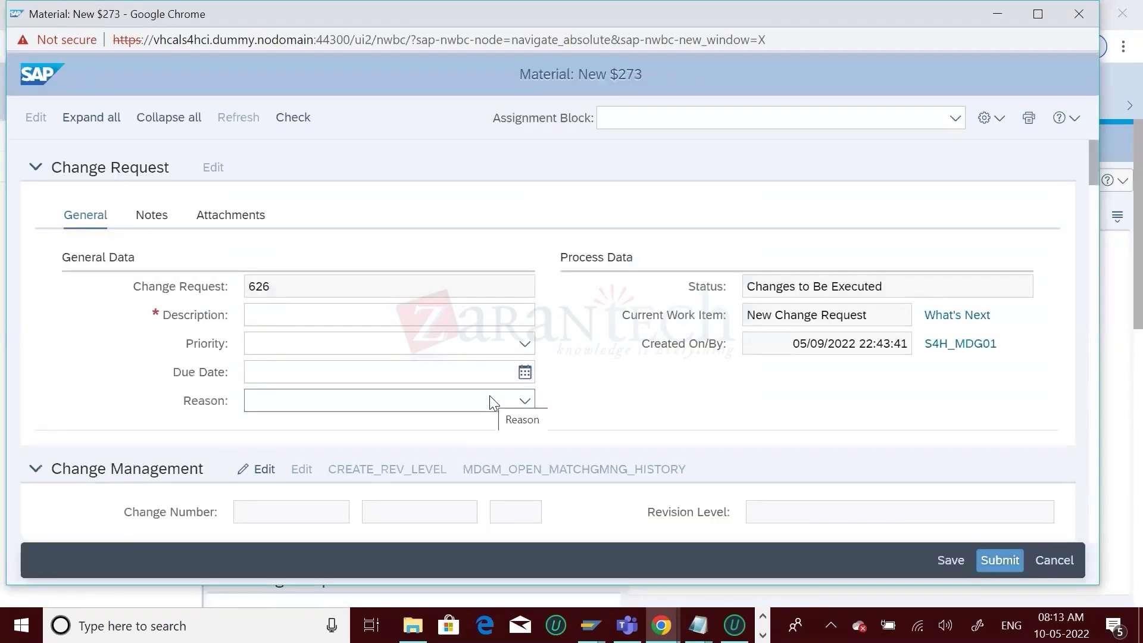
# - Set the change request description to "test demo rule based workflow" and its priority to Low, and check the available reasons
pyautogui.click(282, 312)
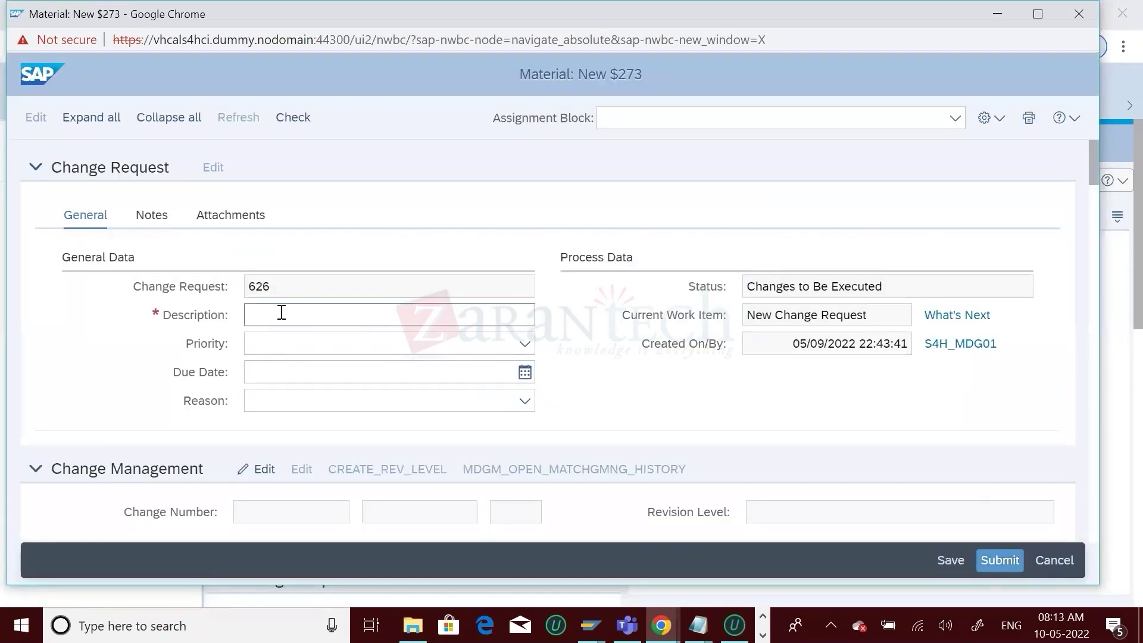
pyautogui.write('test demo r')
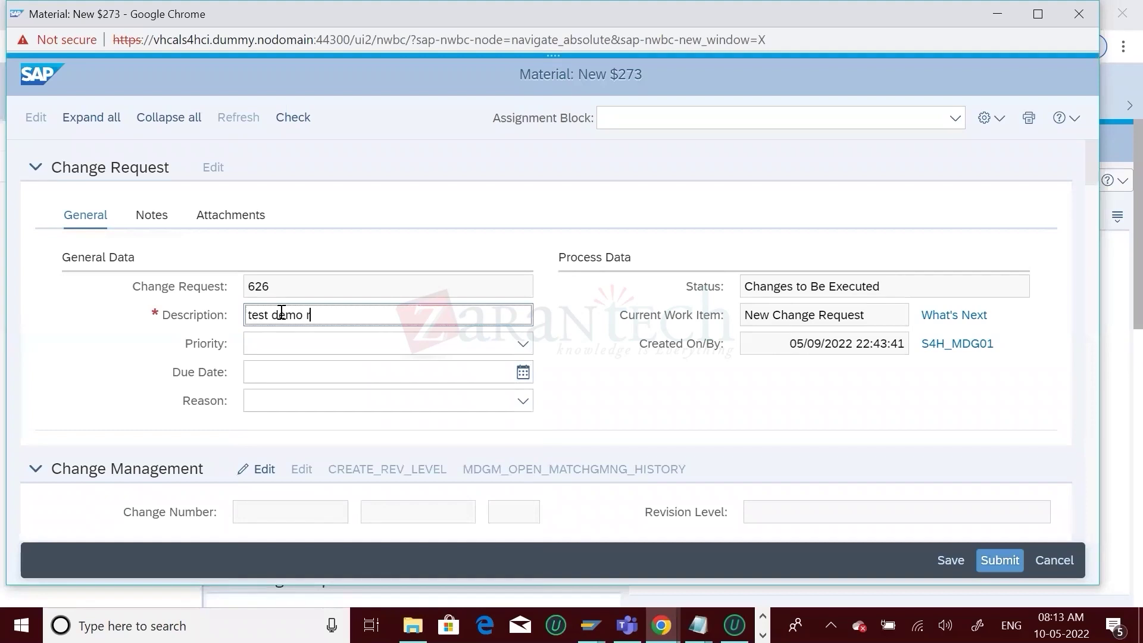
pyautogui.write('ule based workflow')
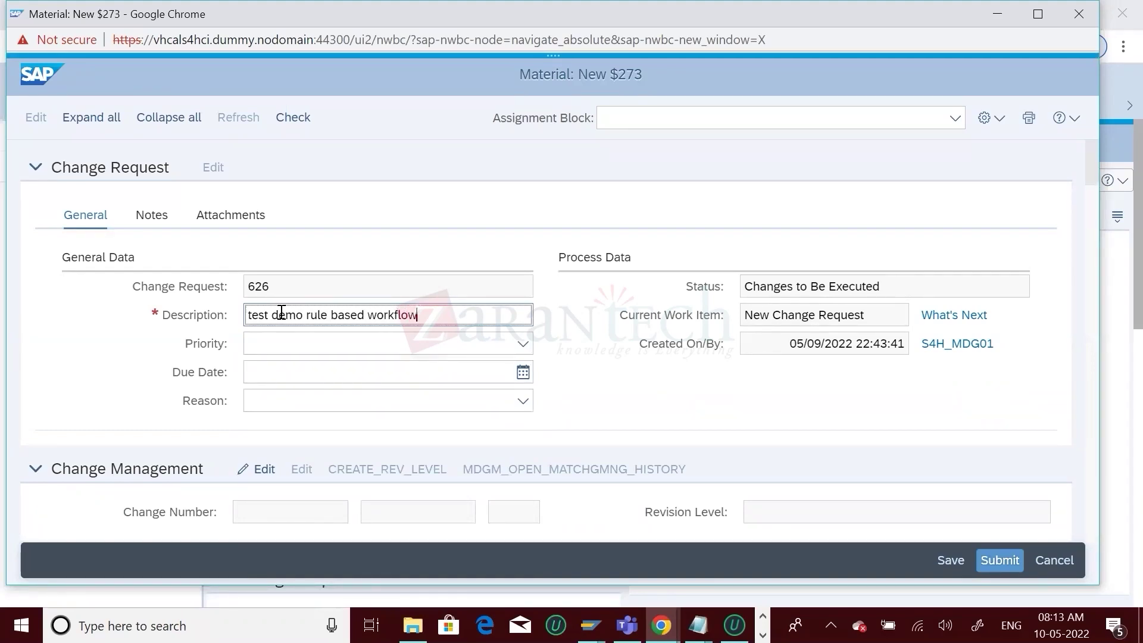
pyautogui.click(521, 349)
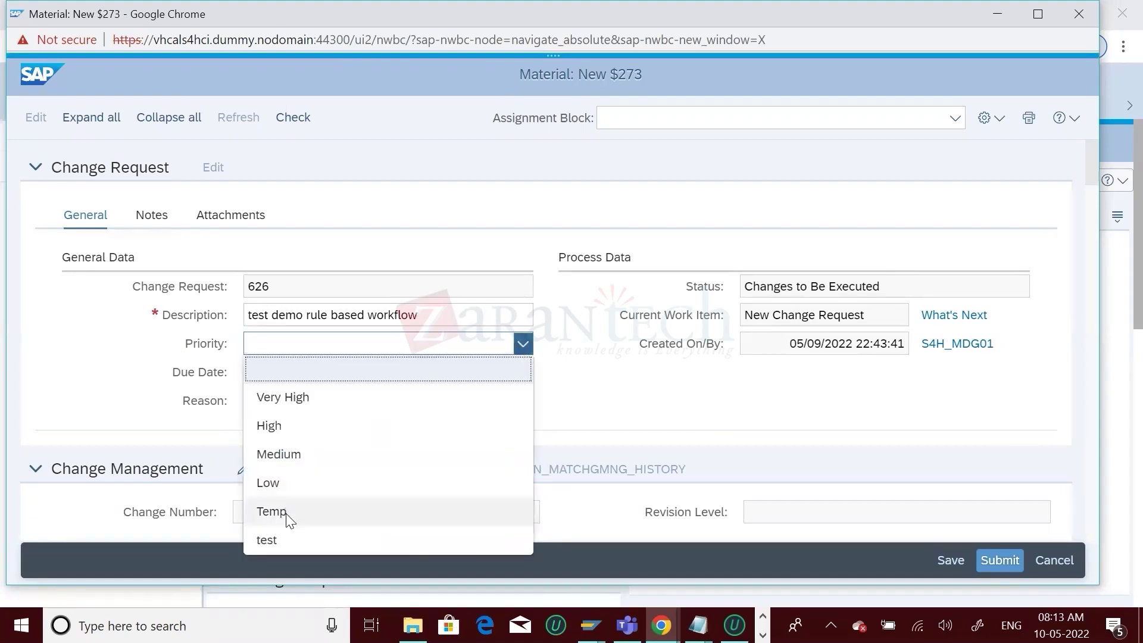
pyautogui.click(289, 484)
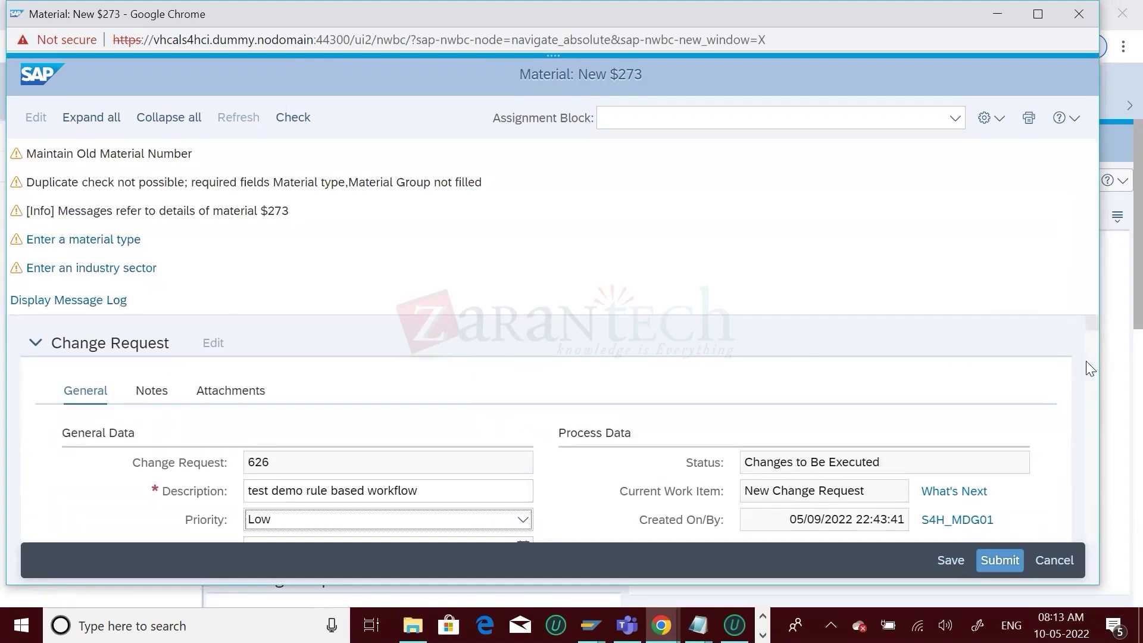
pyautogui.scroll(-3, 1091, 361)
pyautogui.click(522, 381)
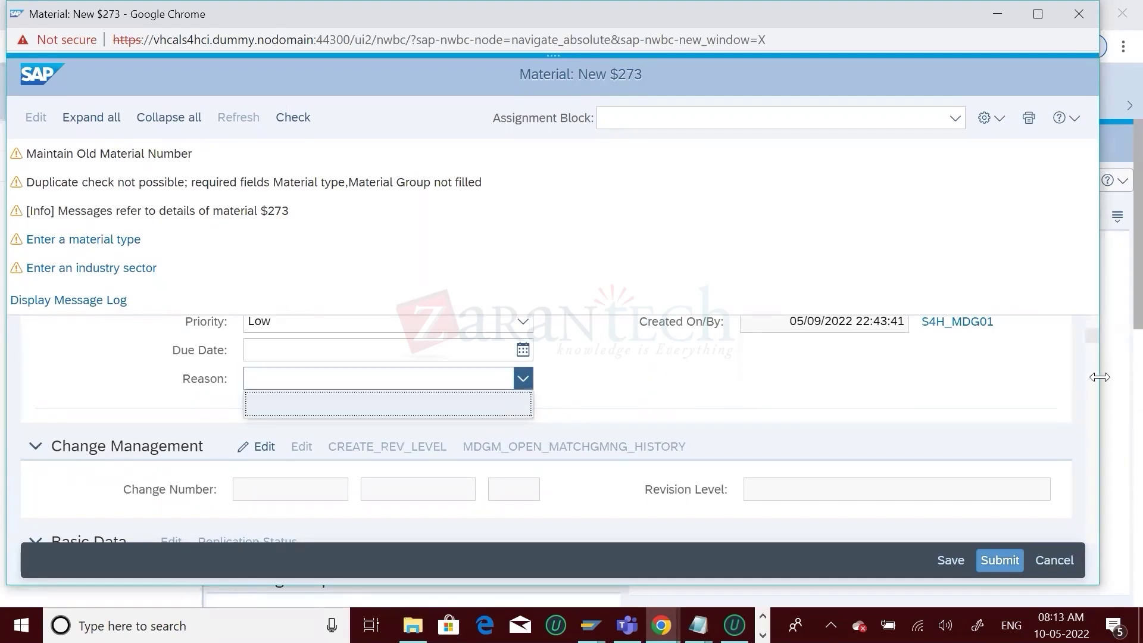
# - Set the material's Base Unit of Measure to "3 (Cubic inch) in Basic Data
pyautogui.scroll(-3, 1098, 356)
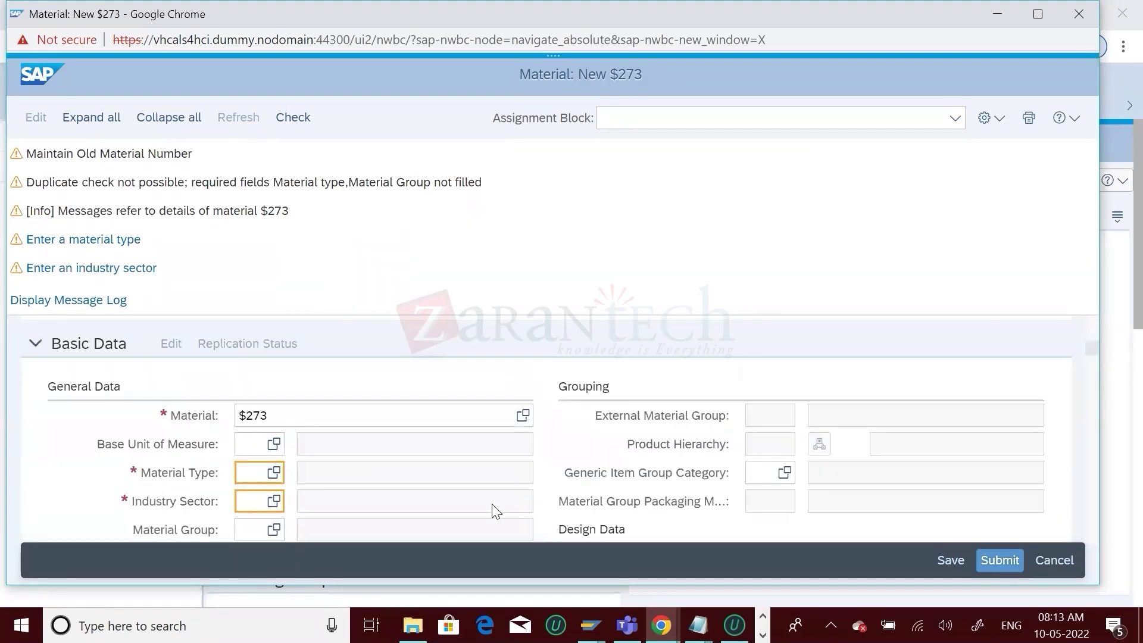
pyautogui.click(275, 446)
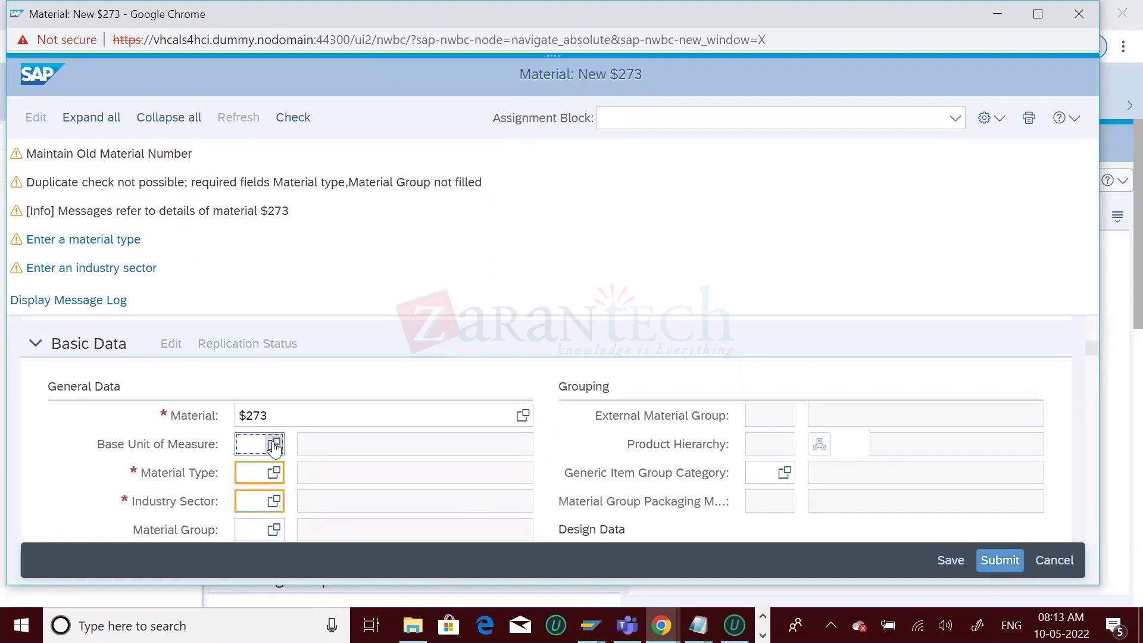
pyautogui.click(275, 445)
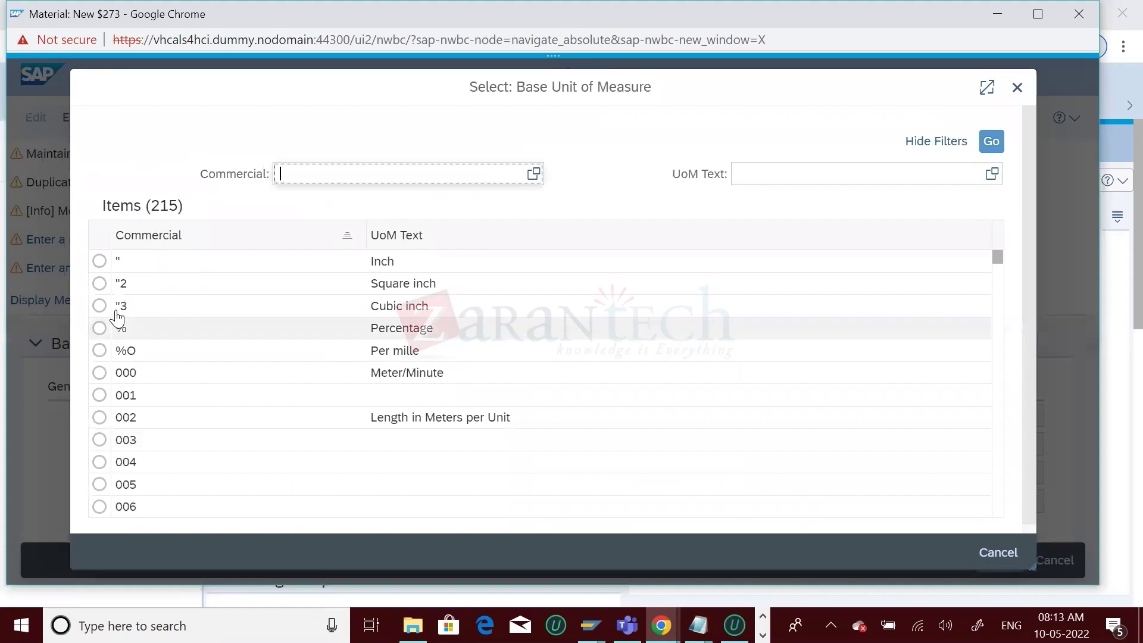
pyautogui.click(99, 306)
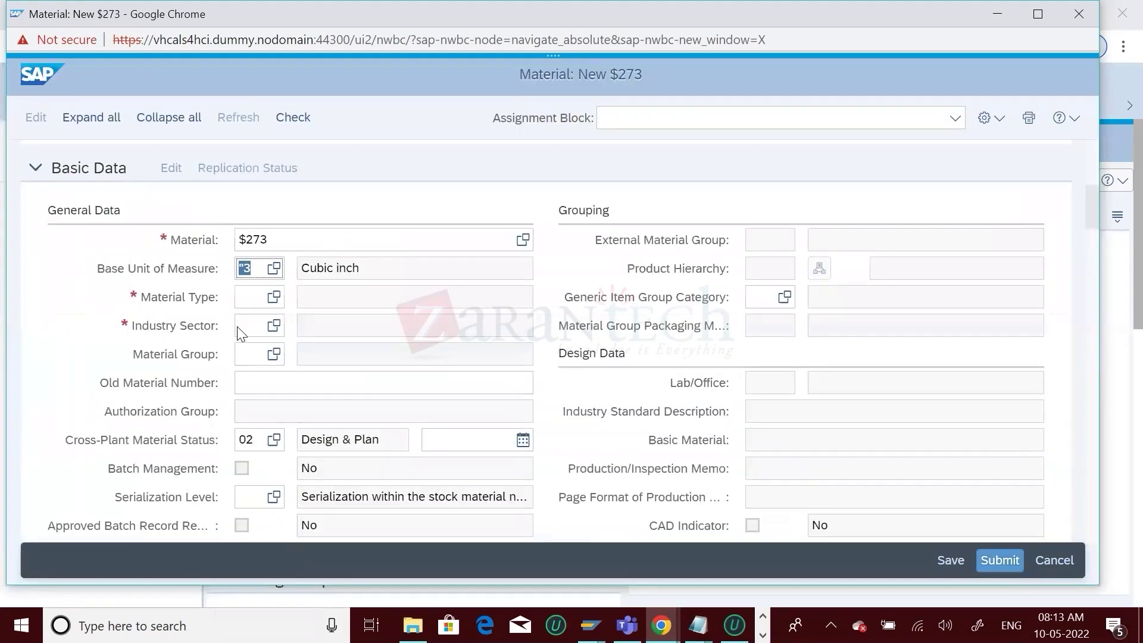
# - Set the Material Type to ABF (Waste) and the Industry Sector to 1 (Retail)
pyautogui.click(273, 307)
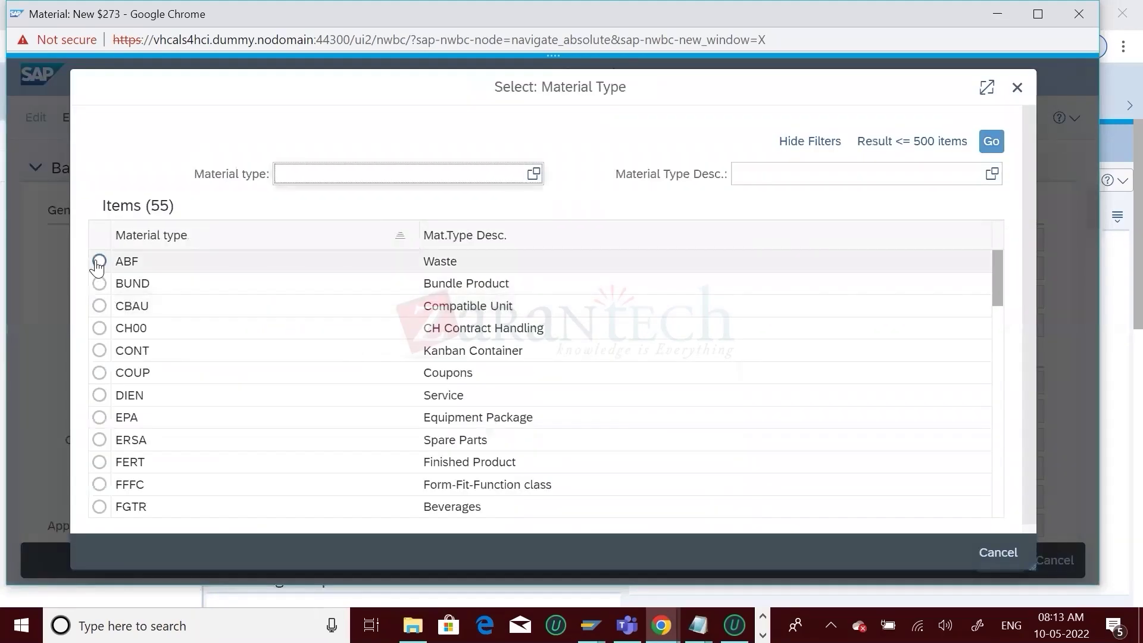
pyautogui.click(100, 262)
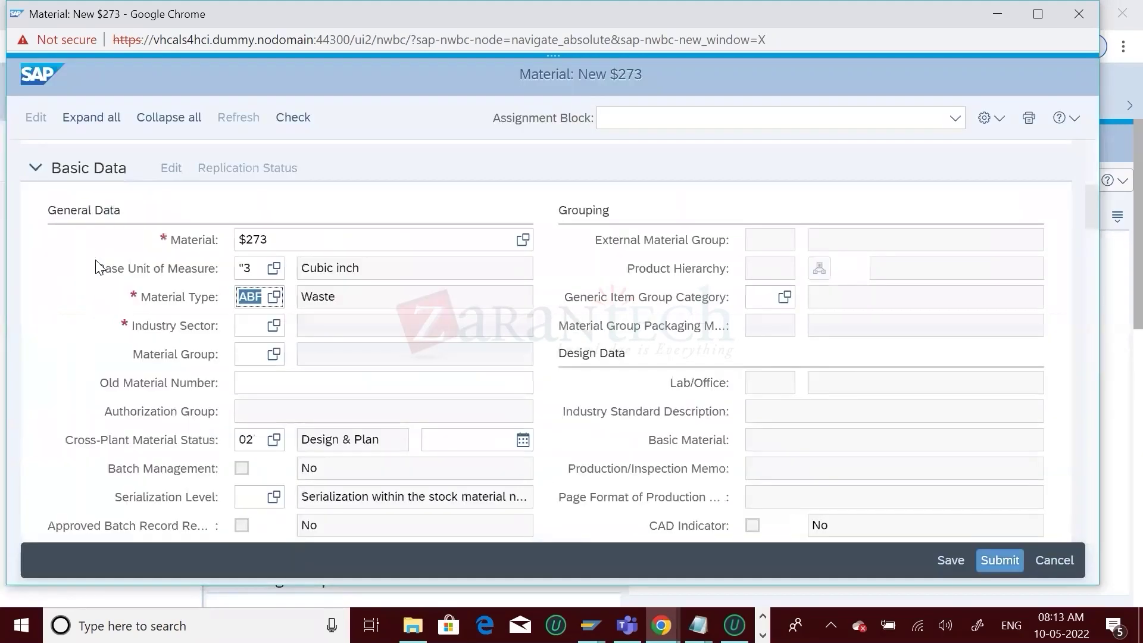
pyautogui.click(273, 327)
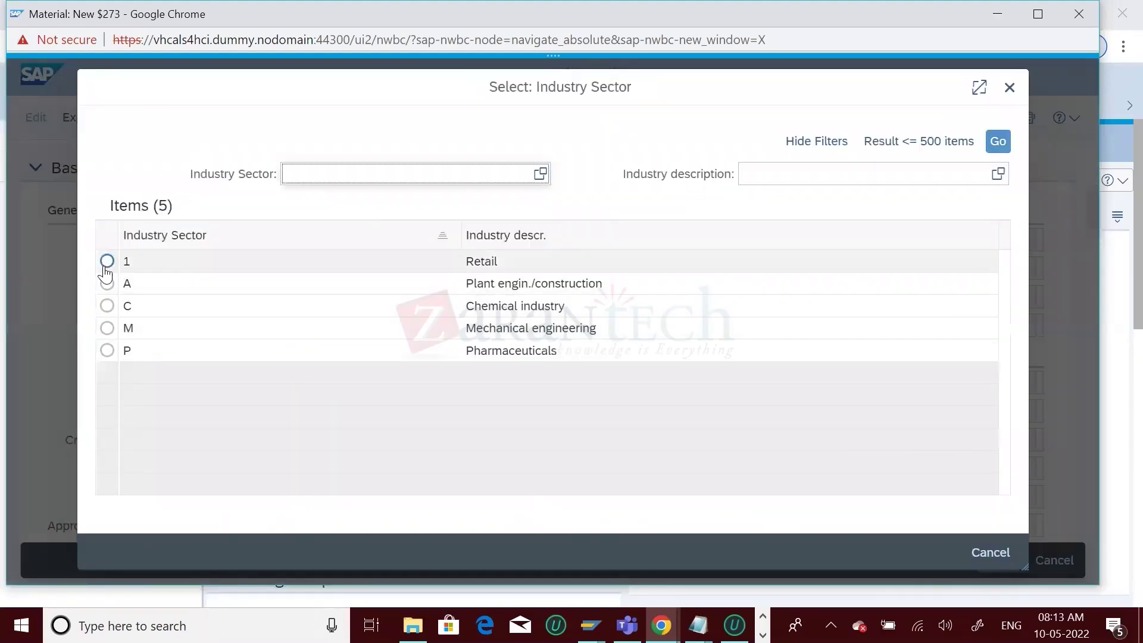
pyautogui.click(106, 264)
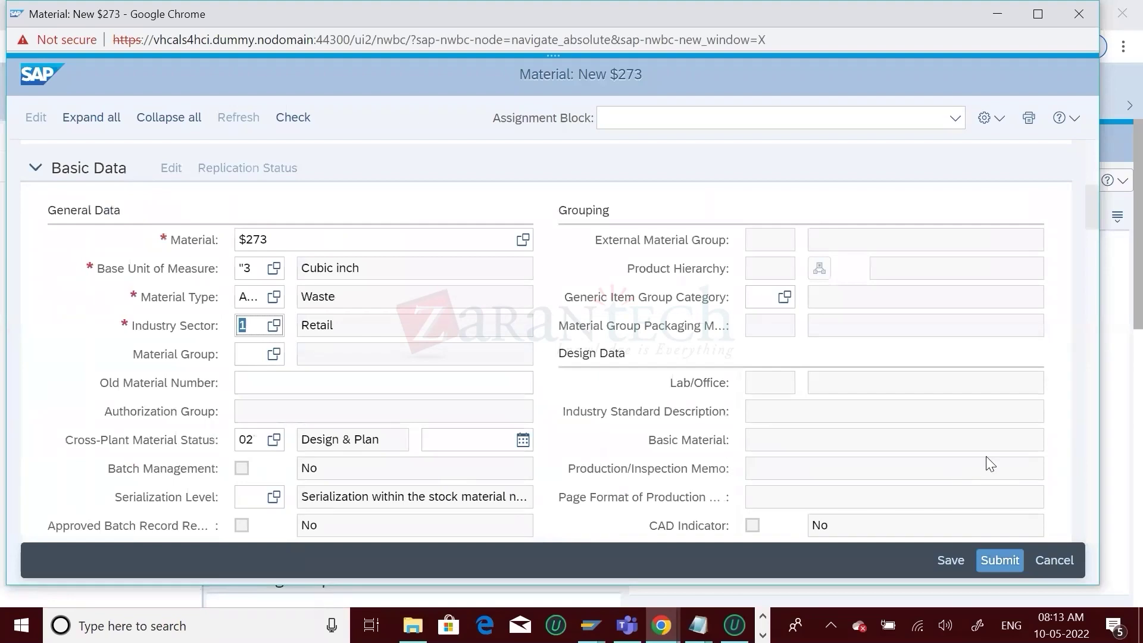
# - Enter "test" as the English material description
pyautogui.scroll(-15, 1089, 399)
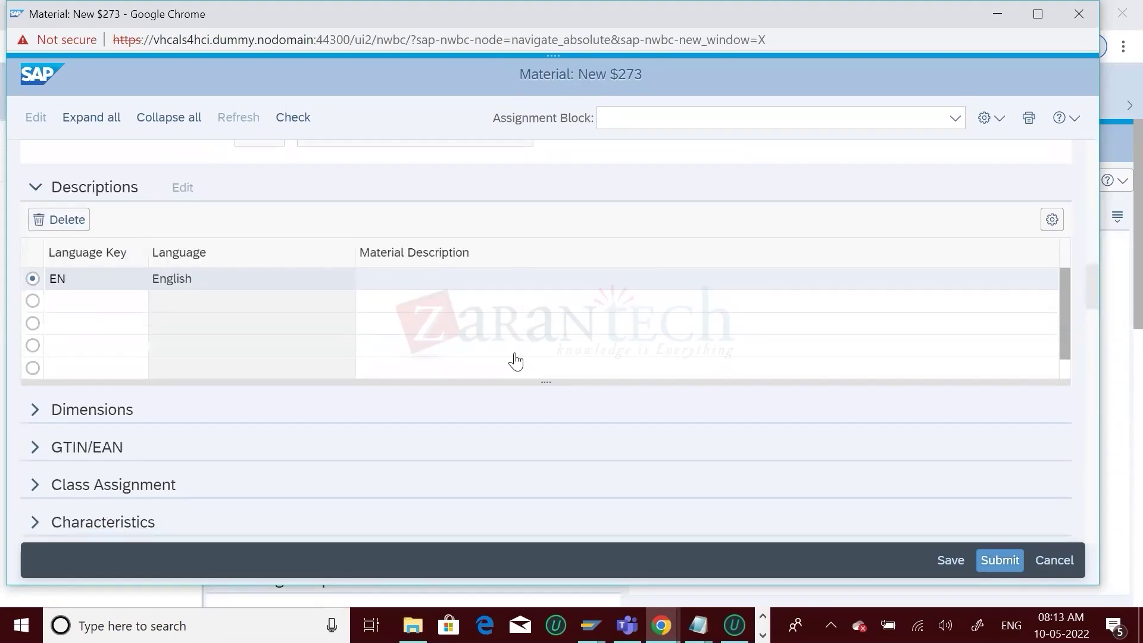
pyautogui.click(377, 285)
pyautogui.write('test')
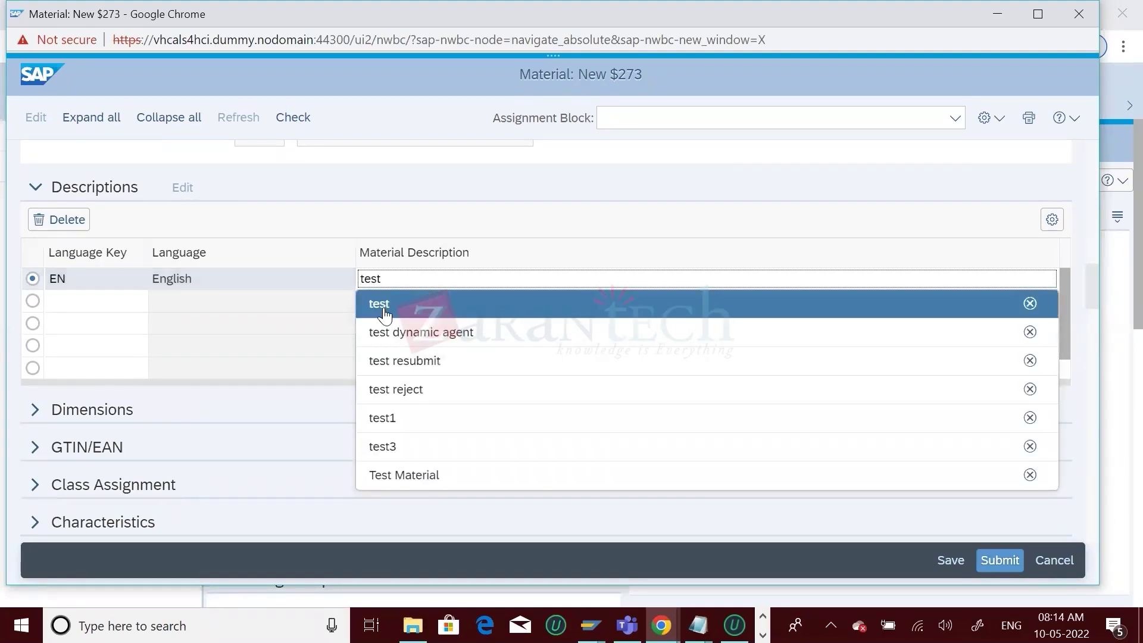
pyautogui.click(381, 311)
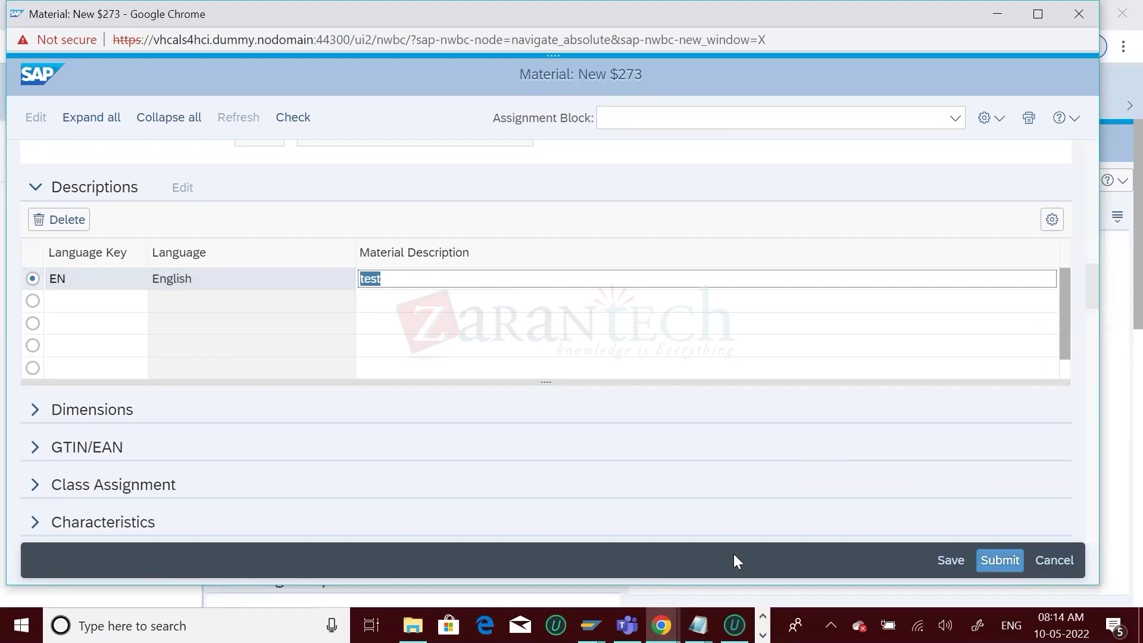
# - Switch to the BRFplus Catalog Browser window and review the ZDMAT01 non-user agent and single value decision tables
pyautogui.moveTo(661, 625)
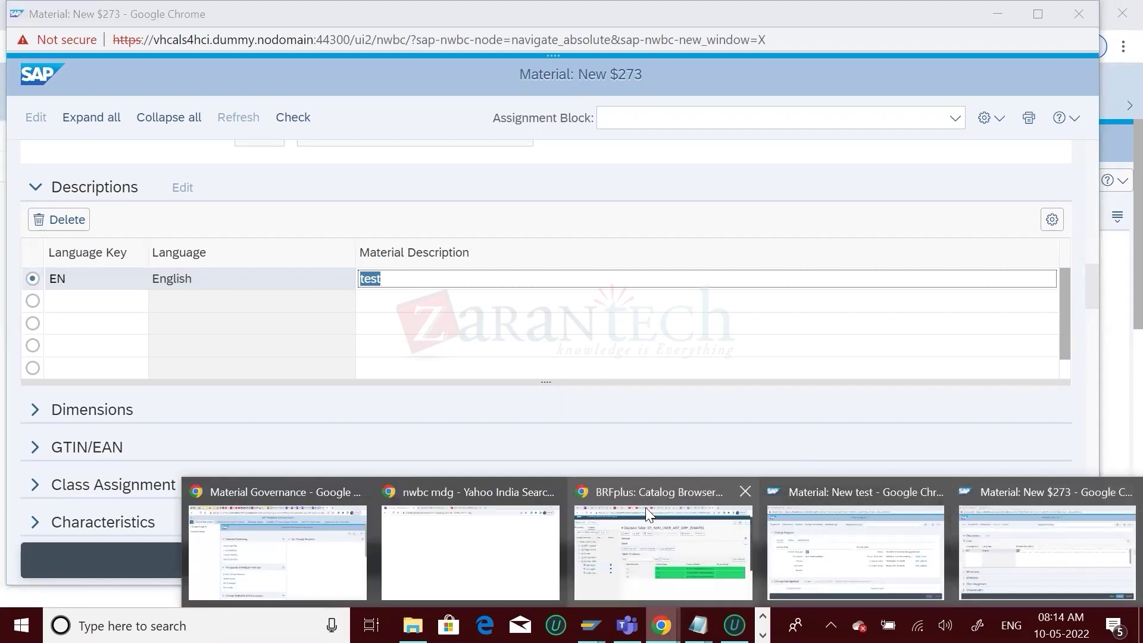
pyautogui.click(689, 509)
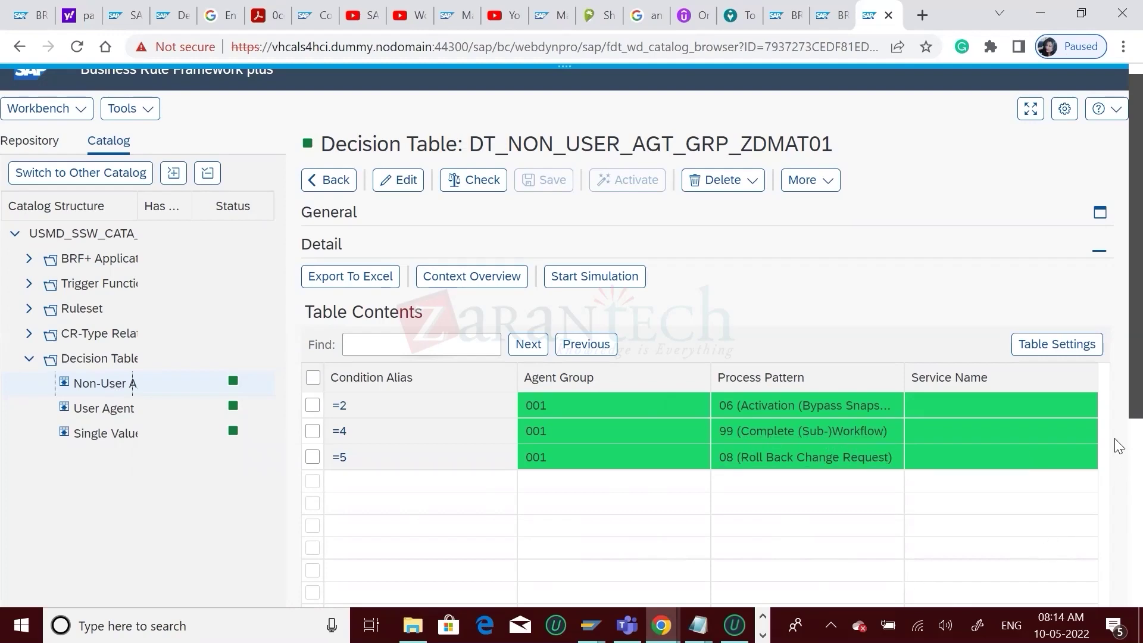
pyautogui.scroll(-5, 1117, 417)
pyautogui.scroll(3, 1116, 357)
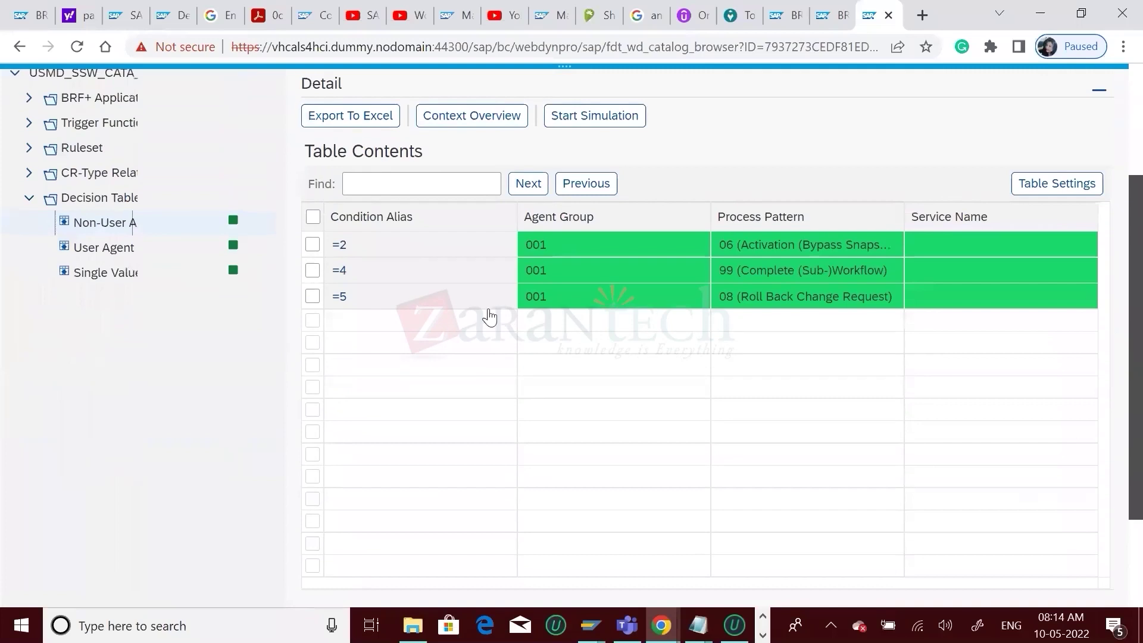
pyautogui.click(101, 316)
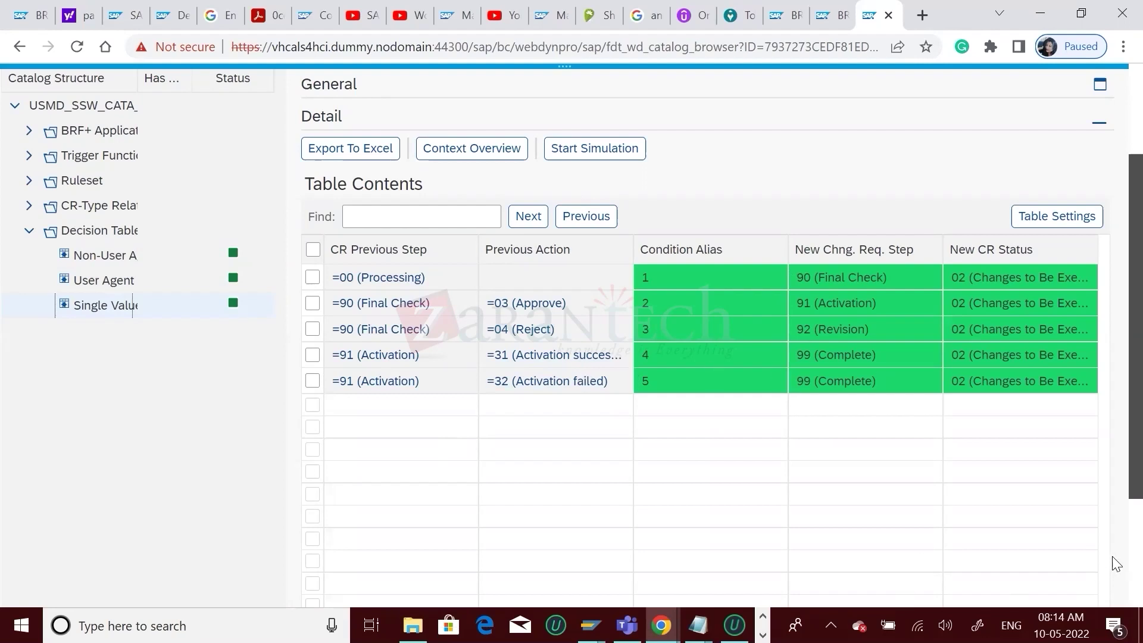
pyautogui.scroll(-3, 919, 528)
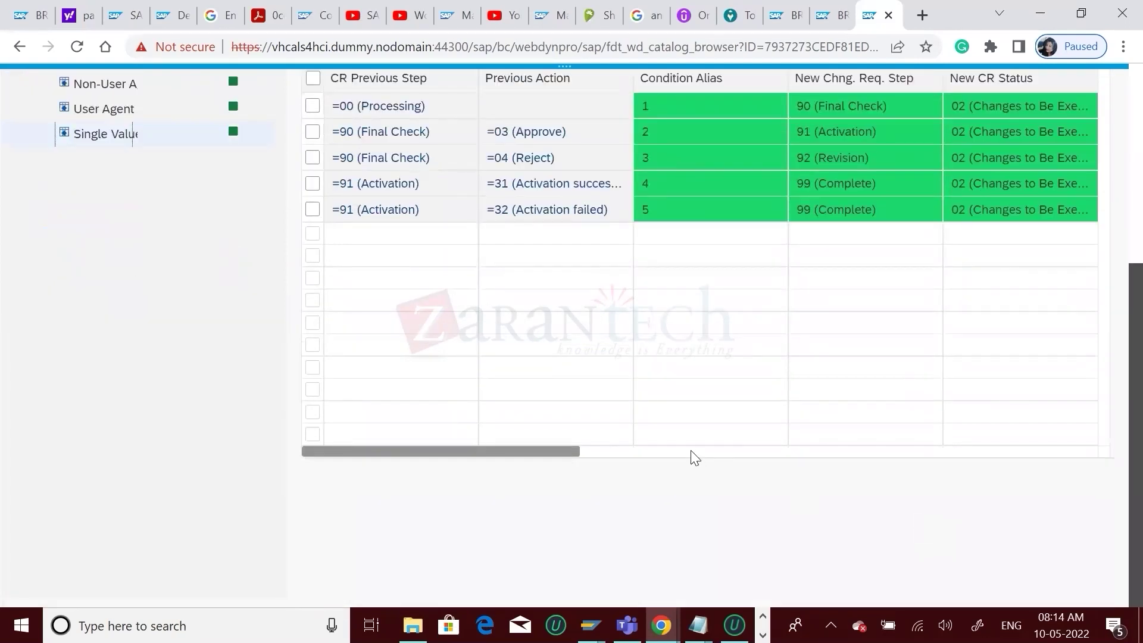
pyautogui.click(691, 452)
pyautogui.hscroll(-2, 585, 460)
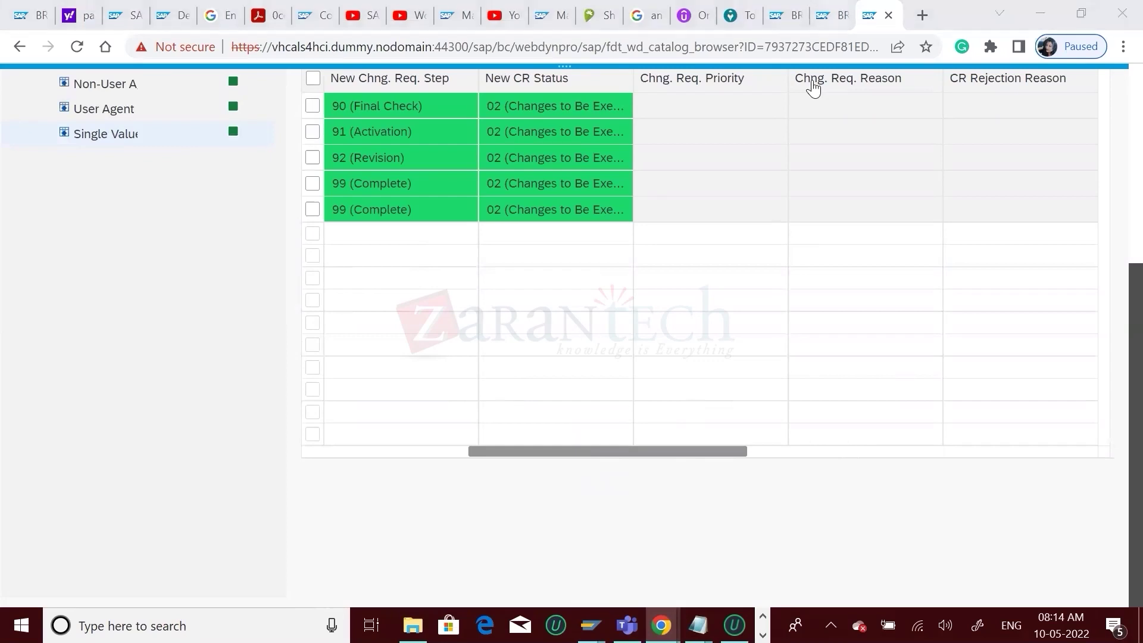
# - Review the single value decision table in the other BRFplus catalog for its condition aliases, new steps and CR statuses
pyautogui.click(828, 15)
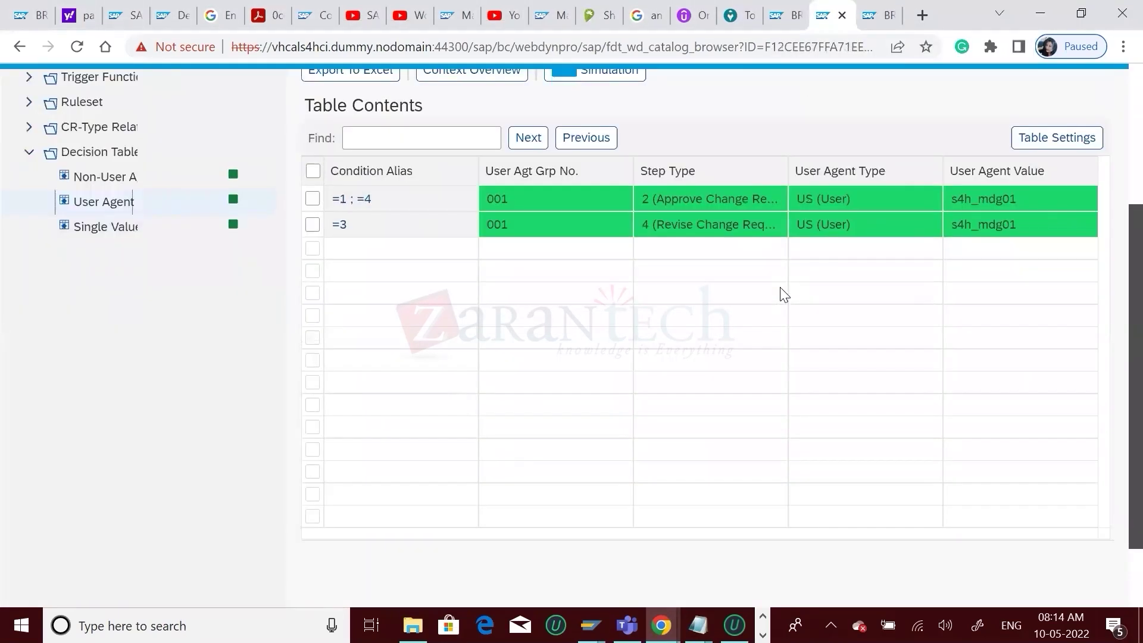
pyautogui.click(94, 234)
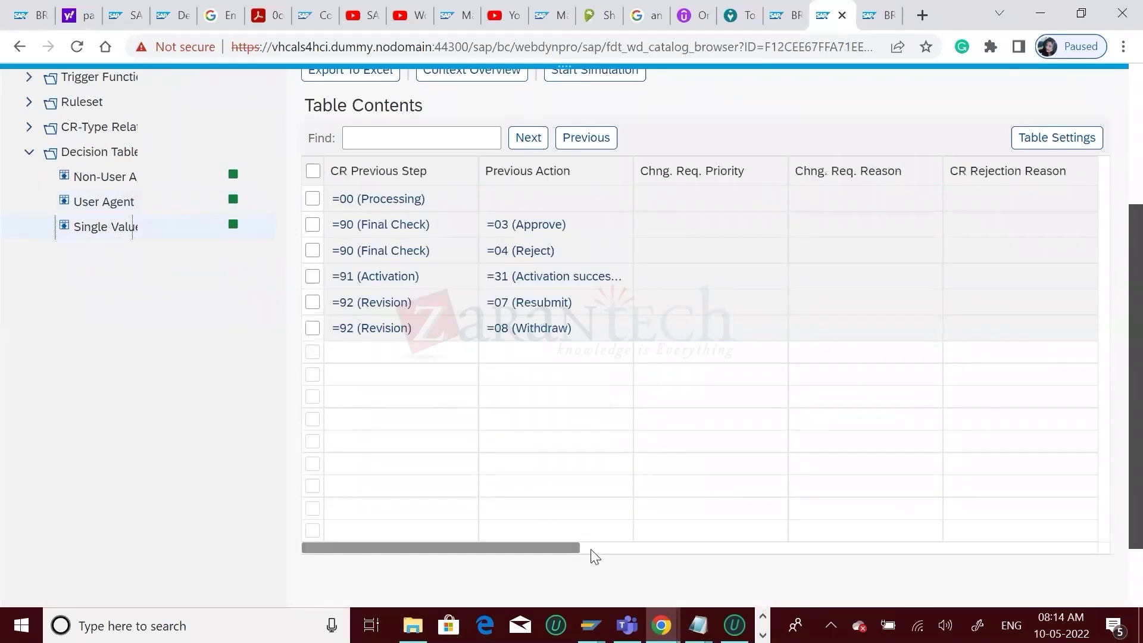
pyautogui.click(598, 551)
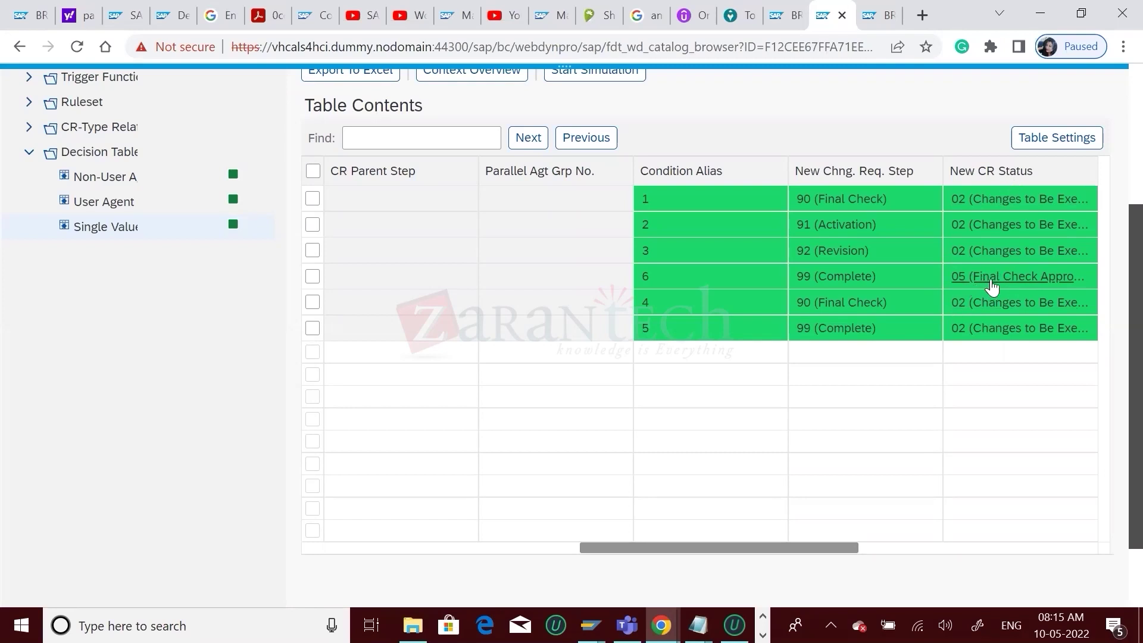
pyautogui.click(410, 549)
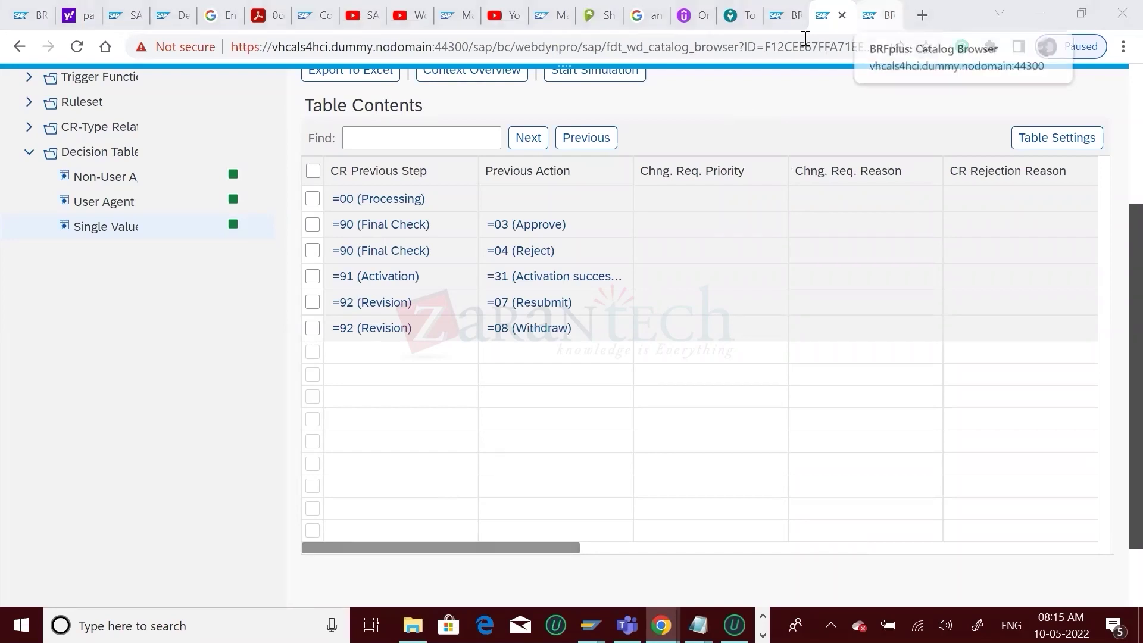
# - Bring up the DT_SINGLE_VAL_ZDMAT01 decision table, check its new CR statuses and open it for editing
pyautogui.click(878, 15)
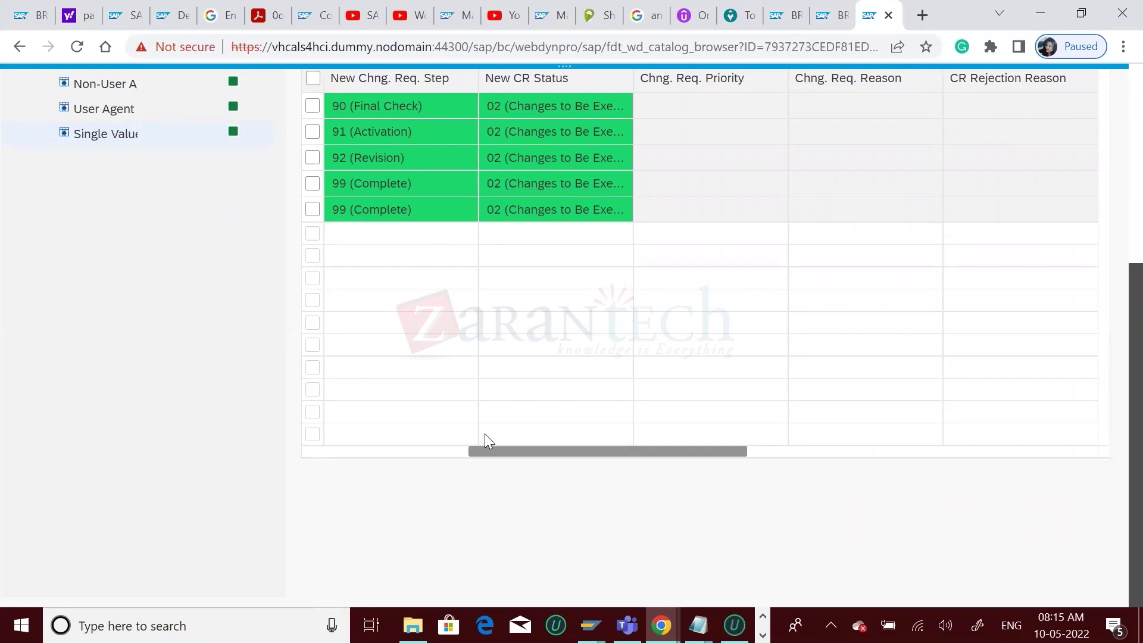
pyautogui.hscroll(5, 412, 459)
pyautogui.hscroll(-5, 403, 456)
pyautogui.hscroll(-3, 401, 455)
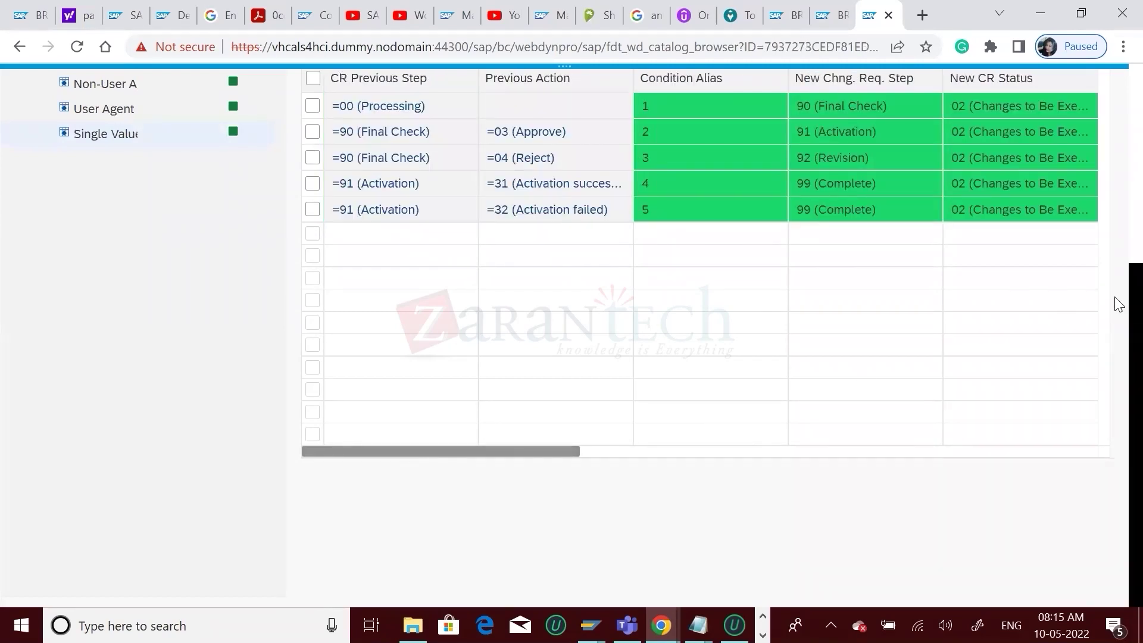
pyautogui.scroll(3, 1118, 267)
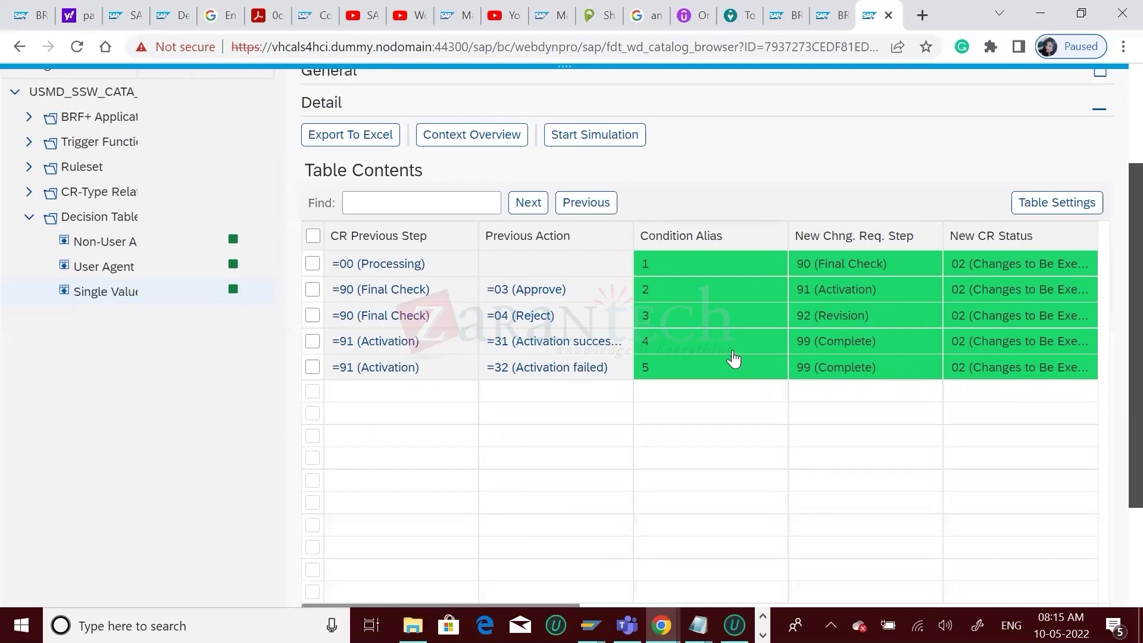
pyautogui.click(1041, 352)
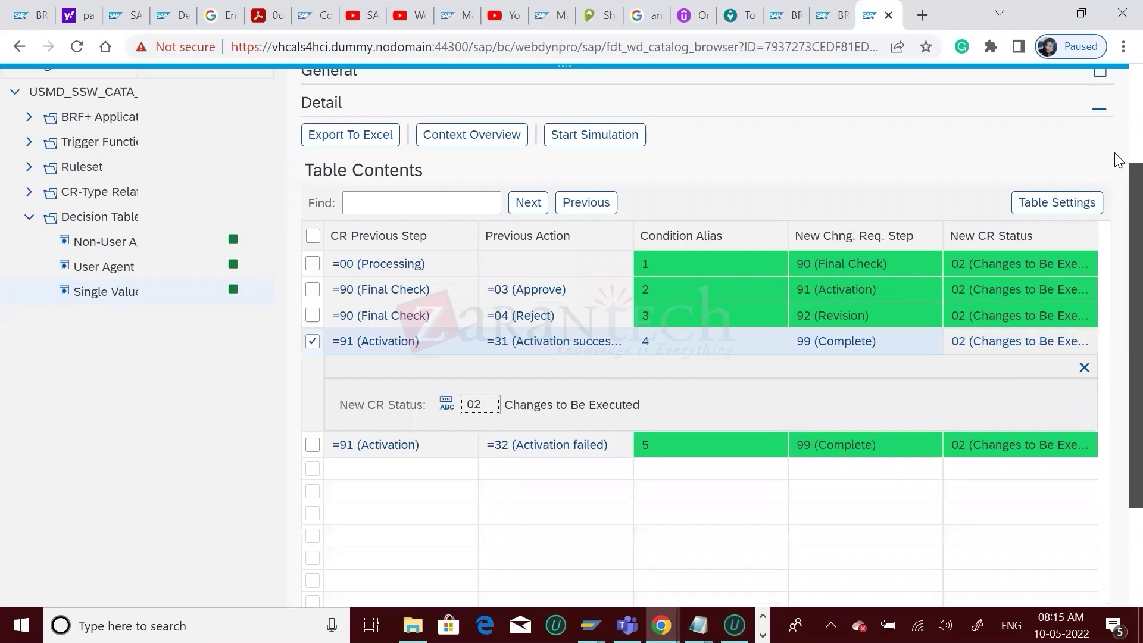
pyautogui.scroll(3, 1122, 143)
pyautogui.click(398, 196)
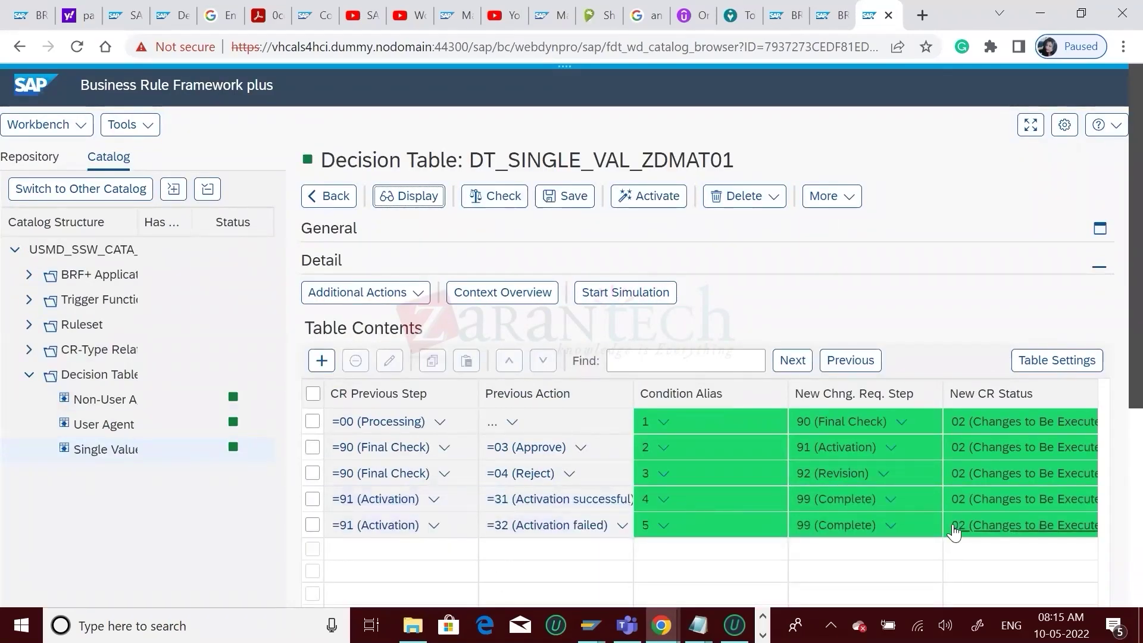
# - Set the new CR status of the 91 (Activation), 31 (Activation successful) row to 05 and activate the decision table
pyautogui.click(1010, 500)
pyautogui.doubleClick(479, 565)
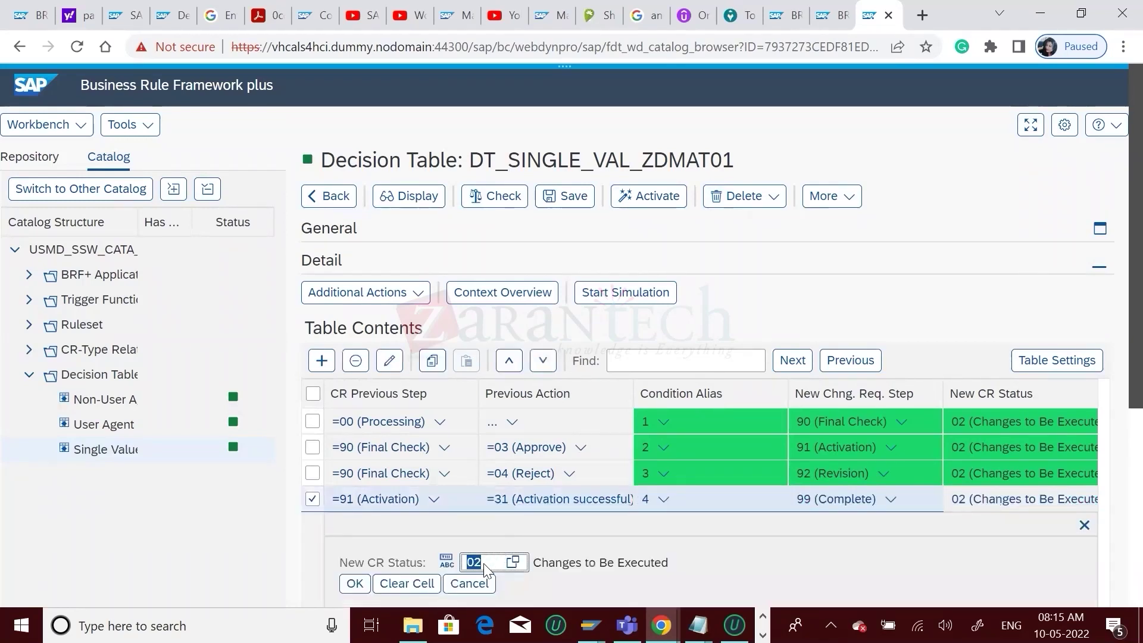
pyautogui.write('05')
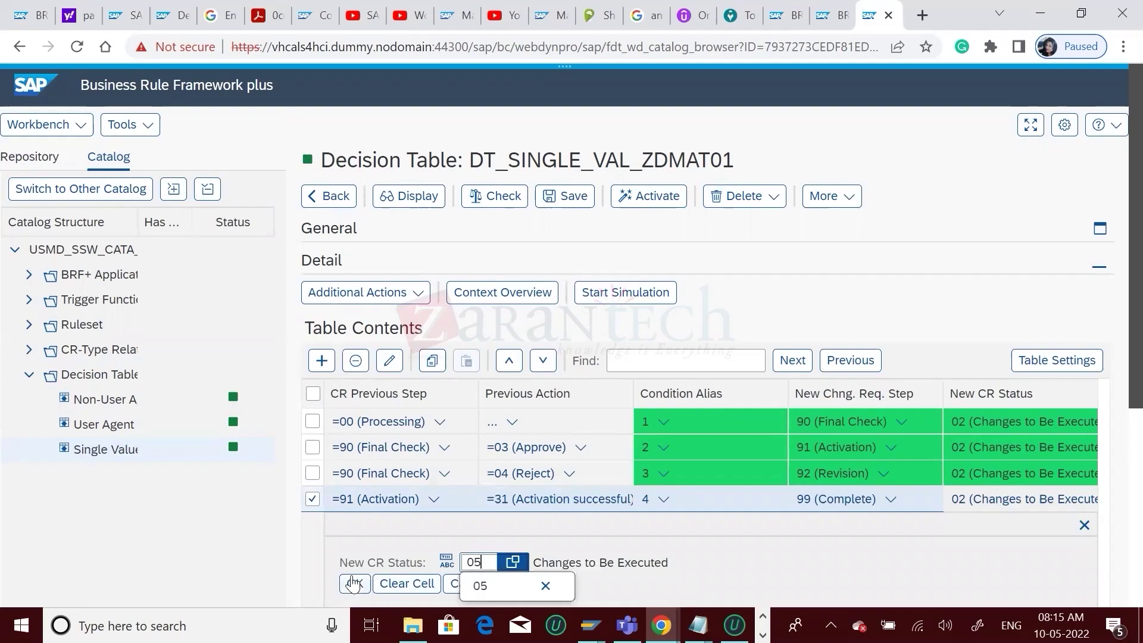
pyautogui.click(354, 584)
pyautogui.click(355, 583)
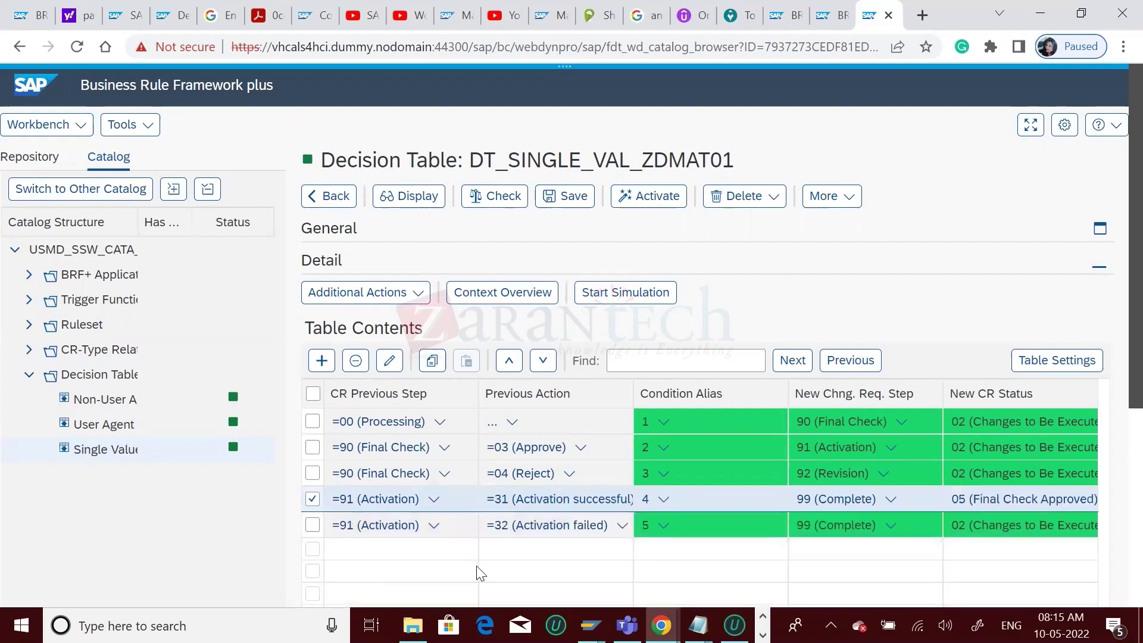
pyautogui.click(649, 199)
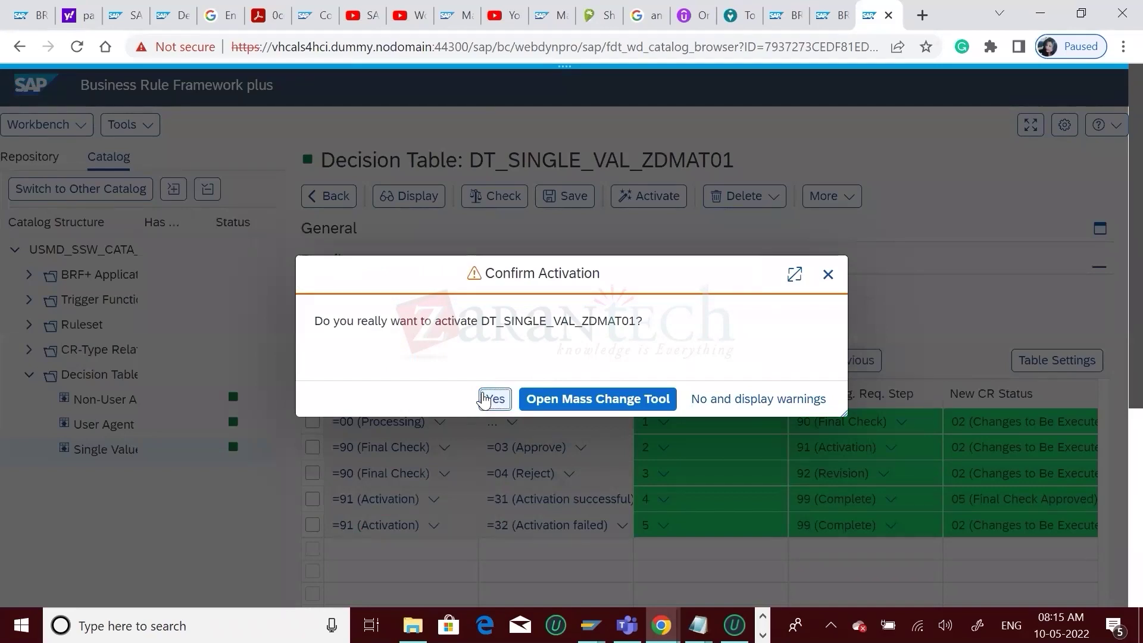
pyautogui.click(485, 399)
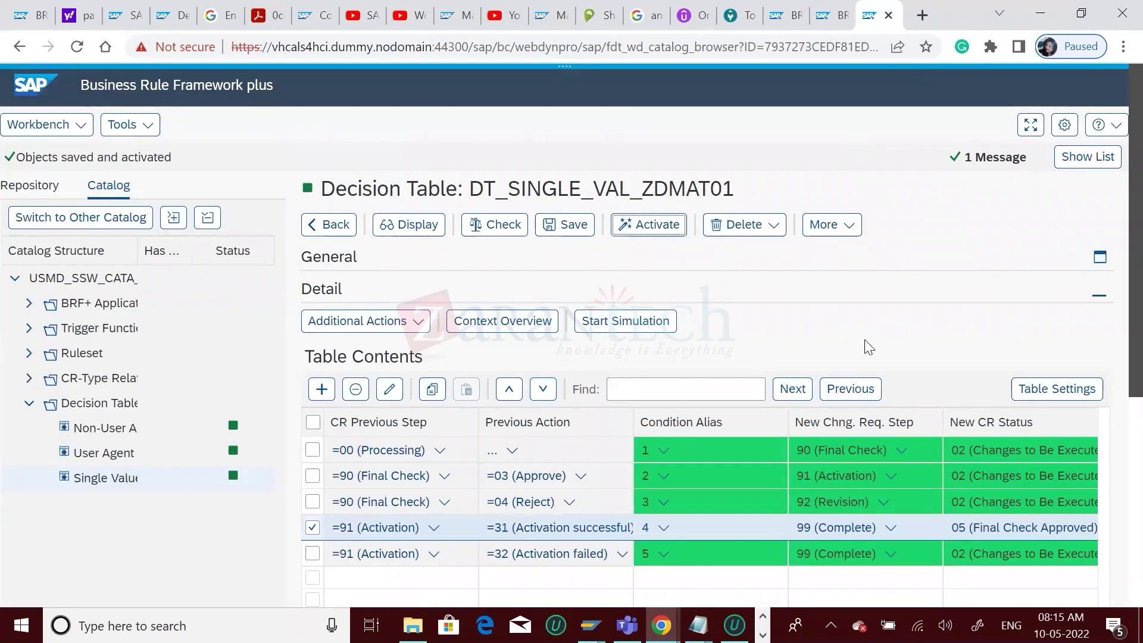
# - Close the unsubmitted new material window and activate the DT_SINGLE_VAL_ZDMAT01 decision table again
pyautogui.hotkey('alt', 'Tab')
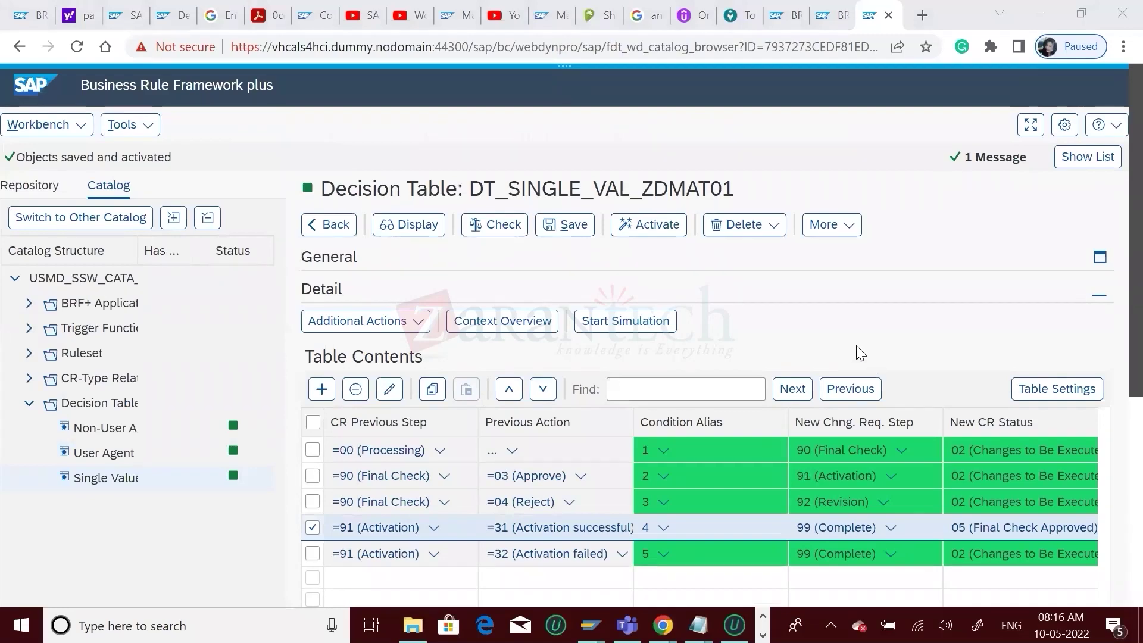
pyautogui.hotkey('alt', 'Tab')
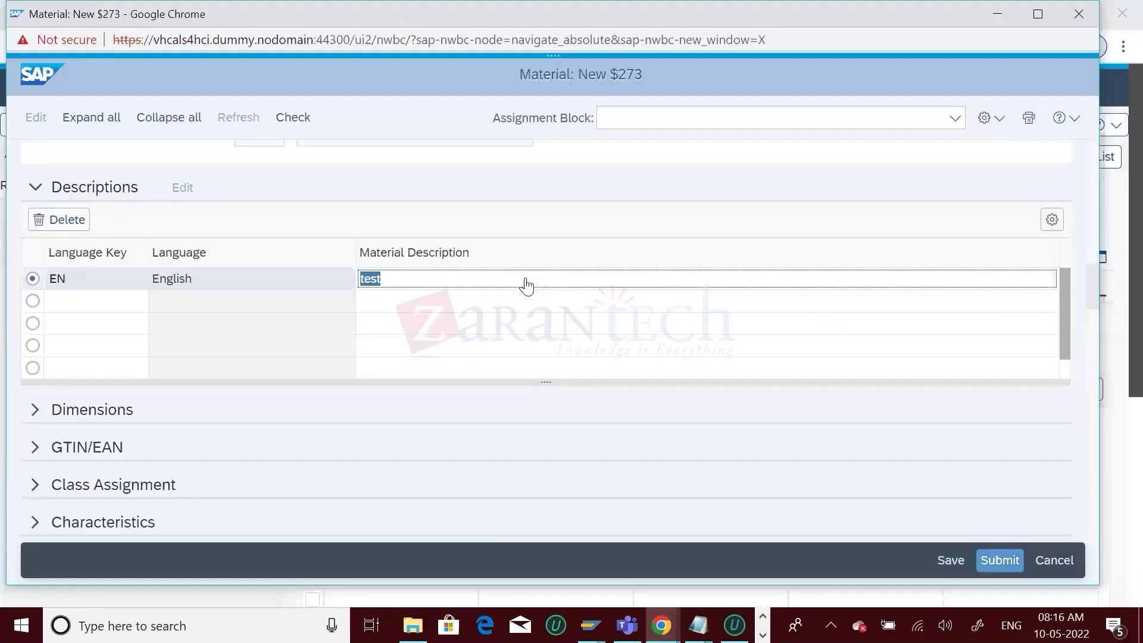
pyautogui.click(1080, 13)
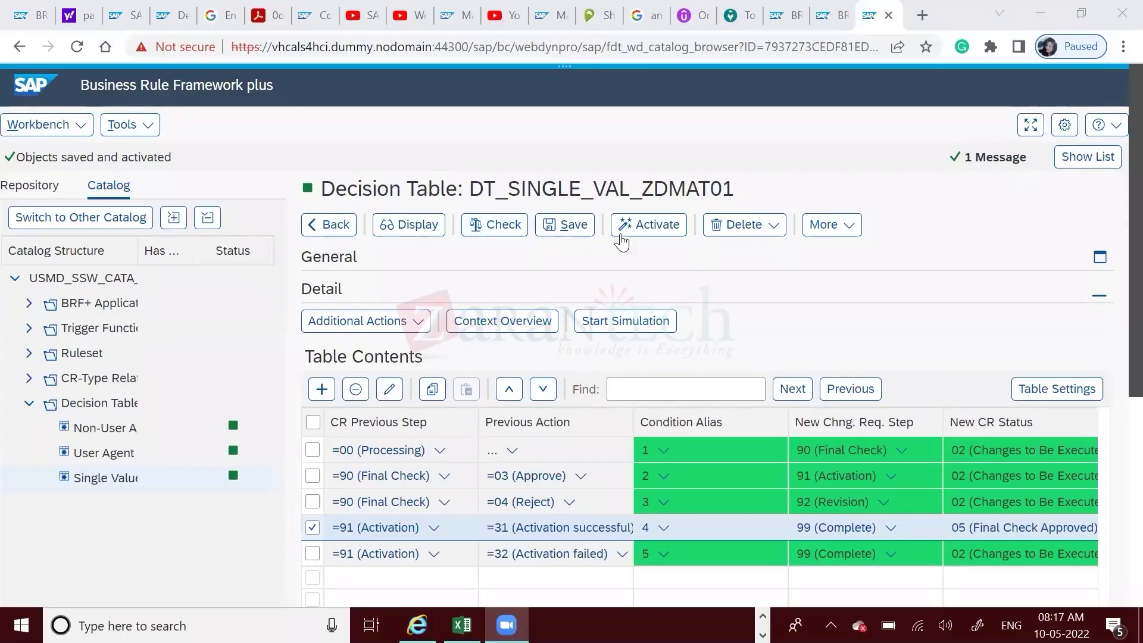
pyautogui.click(636, 225)
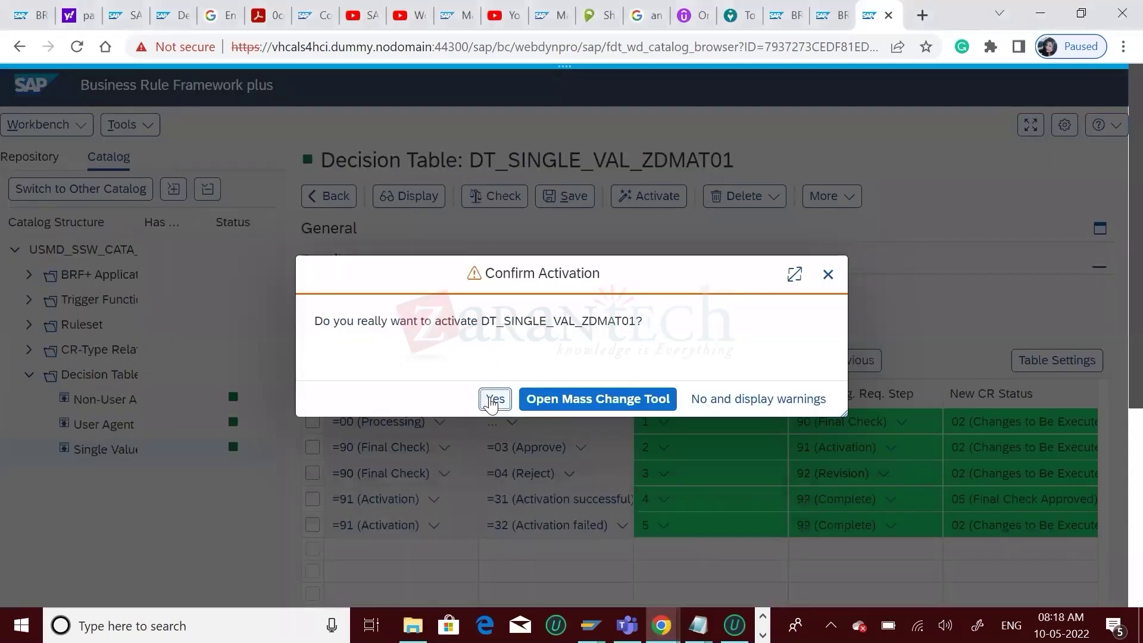
pyautogui.click(492, 400)
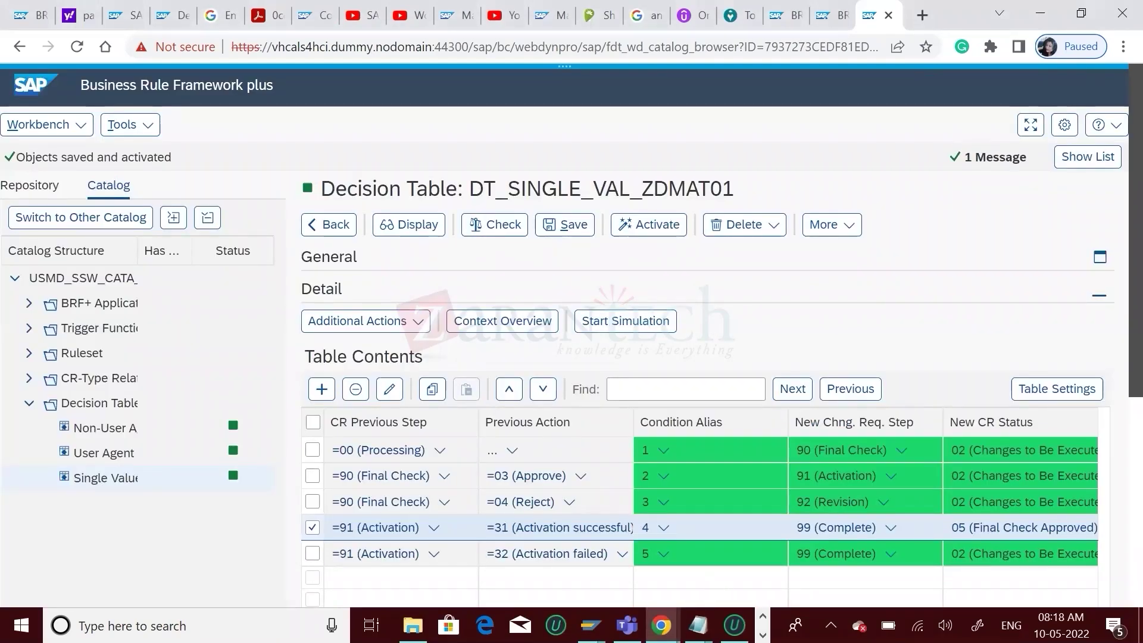
# - Start a new material from the Material Governance window with change request type ZDMAT01
pyautogui.moveTo(661, 625)
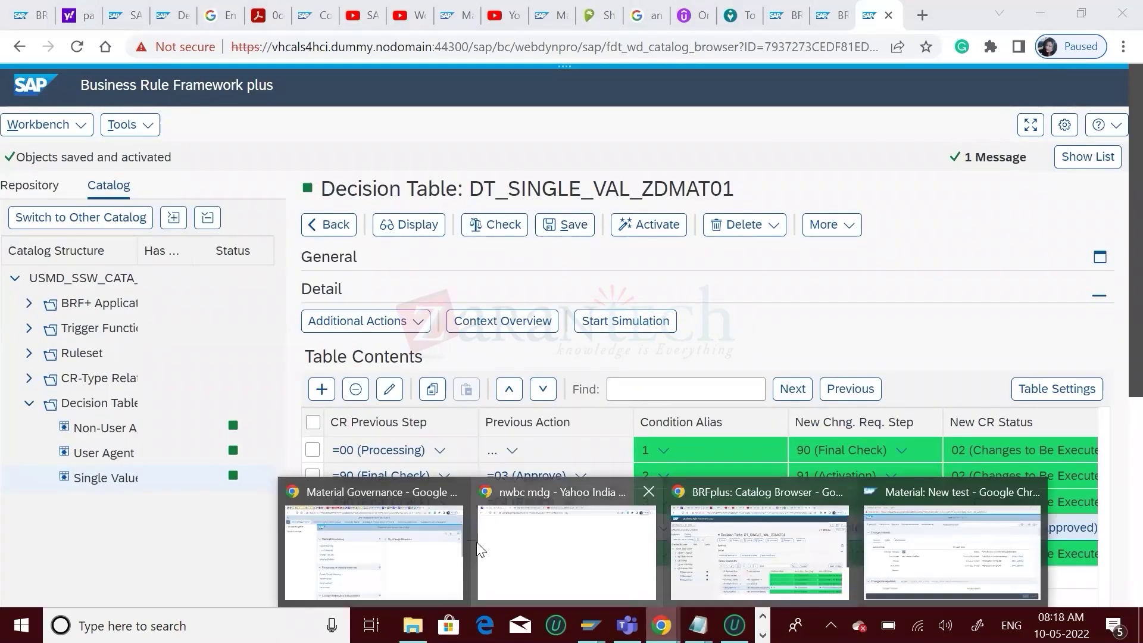
pyautogui.click(389, 507)
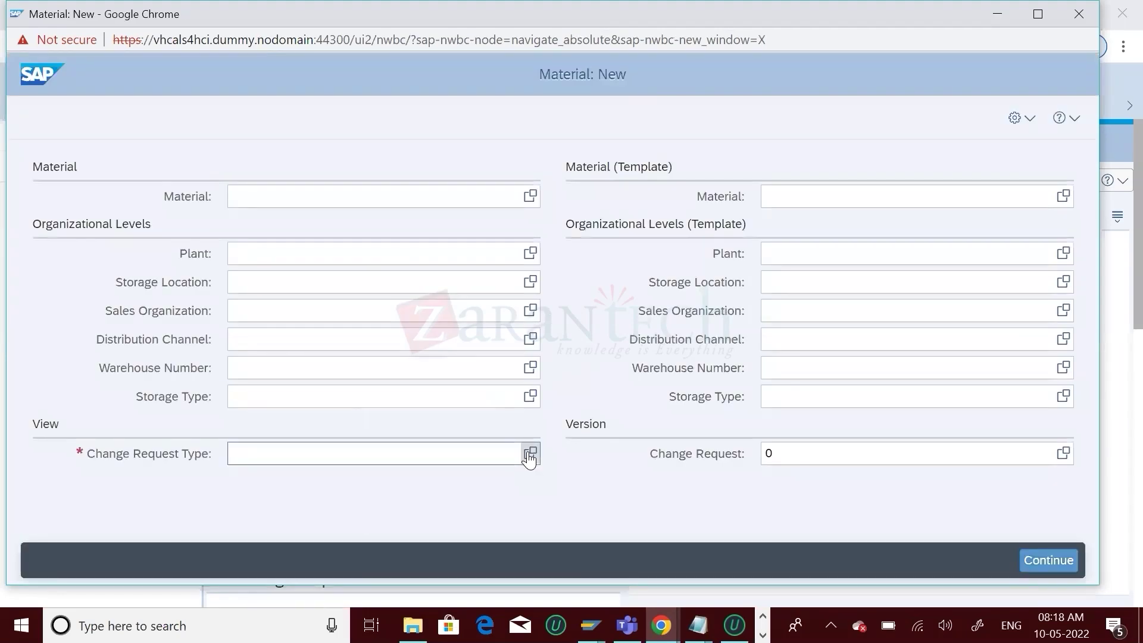
pyautogui.click(529, 454)
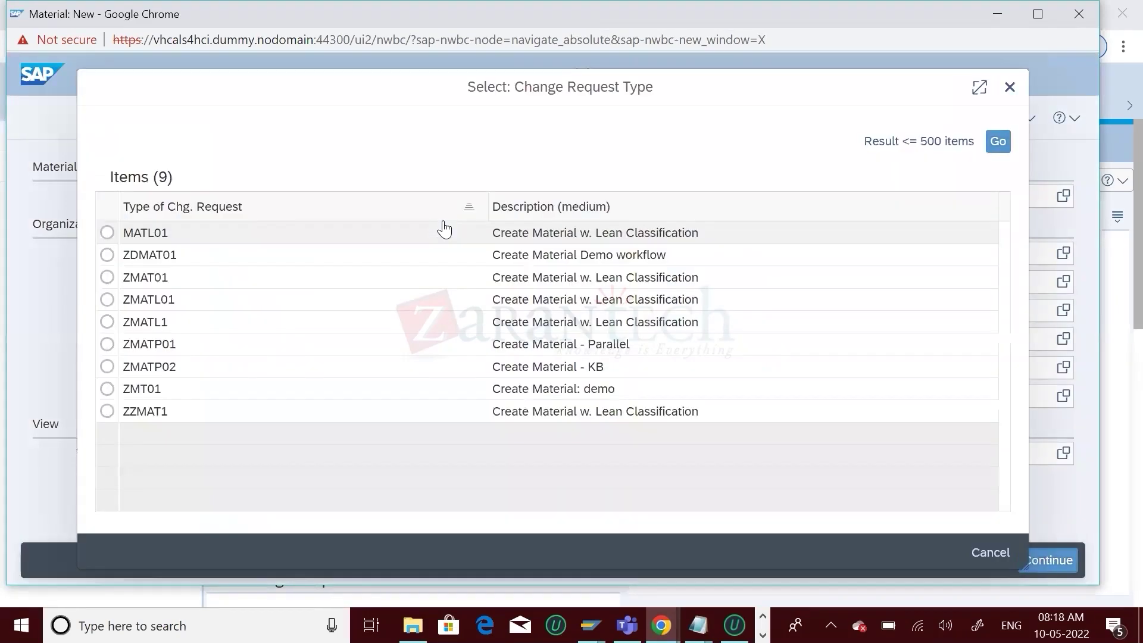
pyautogui.click(162, 255)
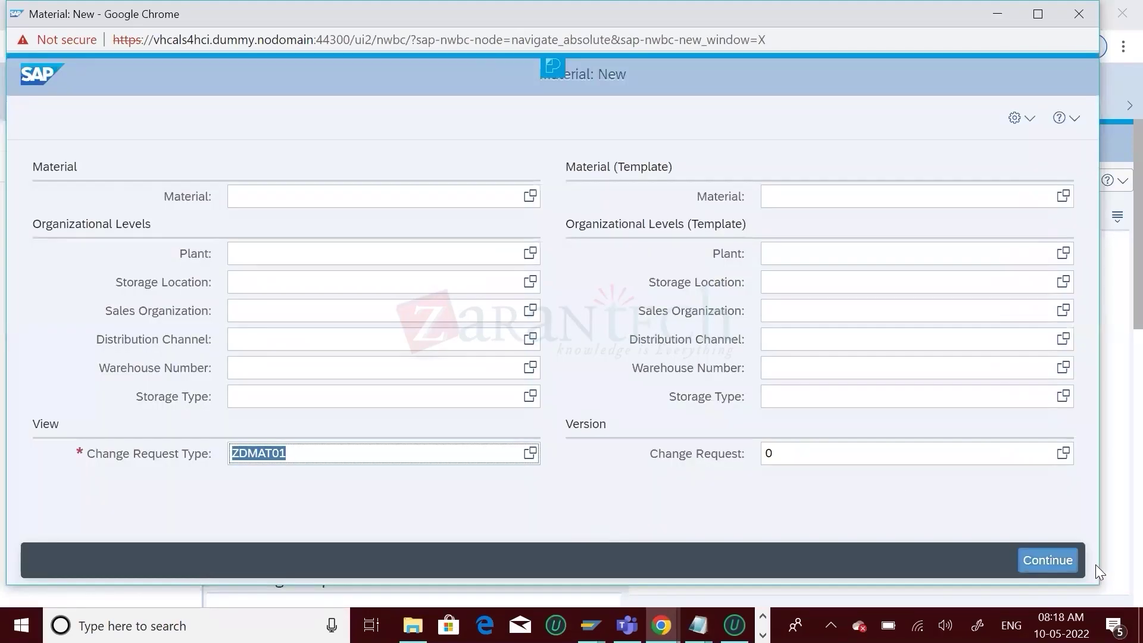
pyautogui.click(1072, 569)
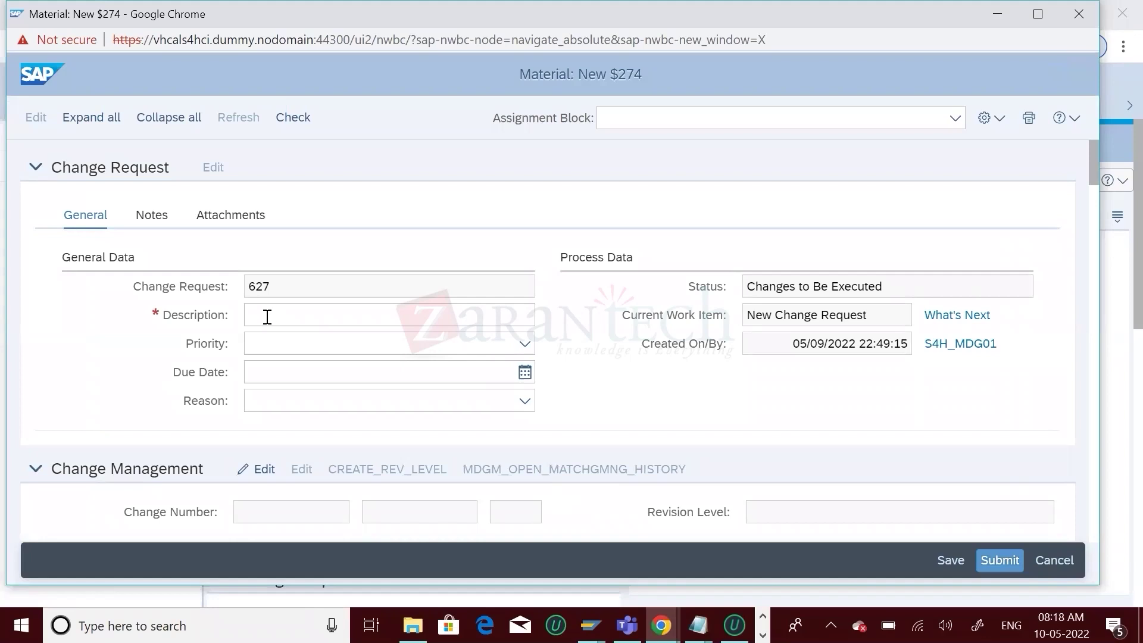
# - Enter "test demo for BRF+ workflow" as the change request's description
pyautogui.click(271, 314)
pyautogui.write('tes')
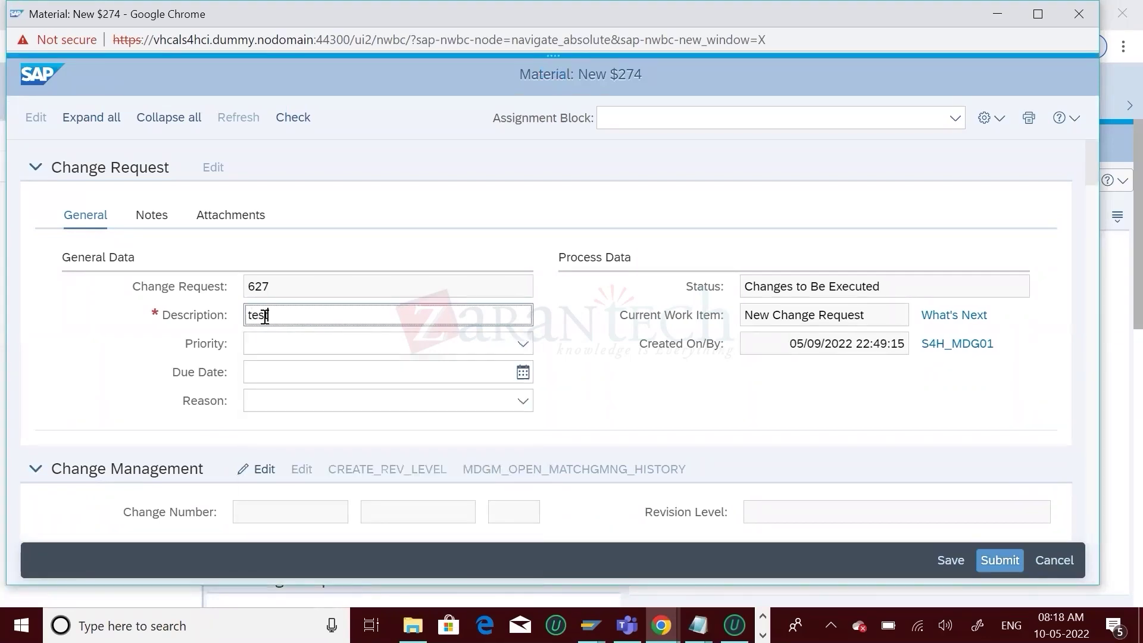
pyautogui.write('t demo')
pyautogui.write('for BRF+ workflow')
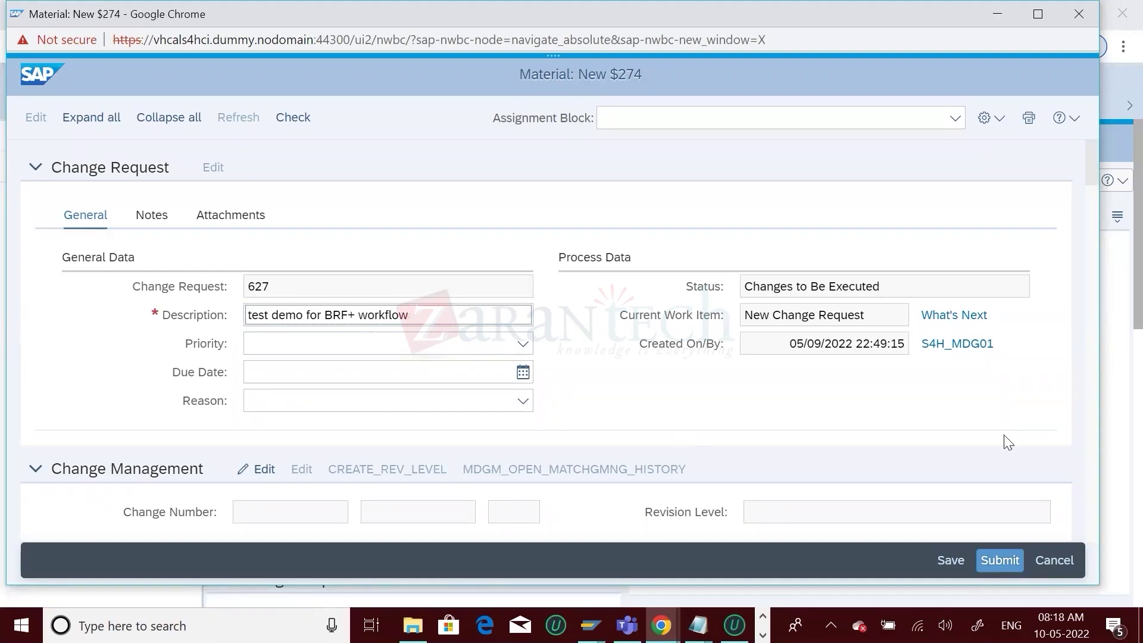
# - In the basic data, set the base unit of measure to square inch, Material Type to BUND (Bundle Product) and Industry Sector to 1 (Retail)
pyautogui.click(1092, 369)
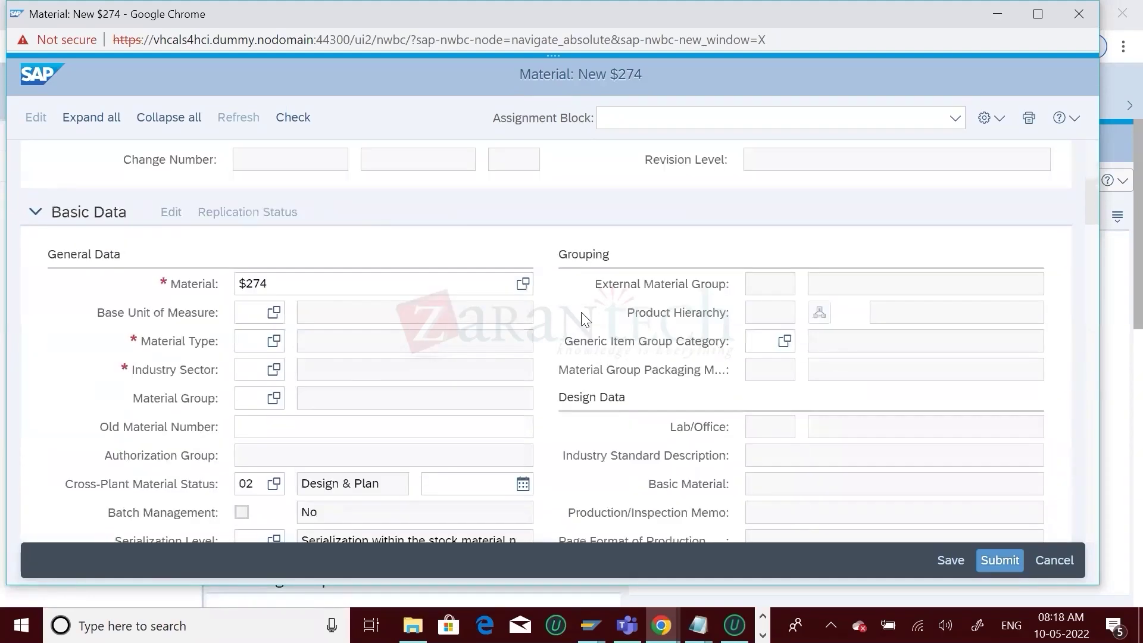
pyautogui.click(269, 314)
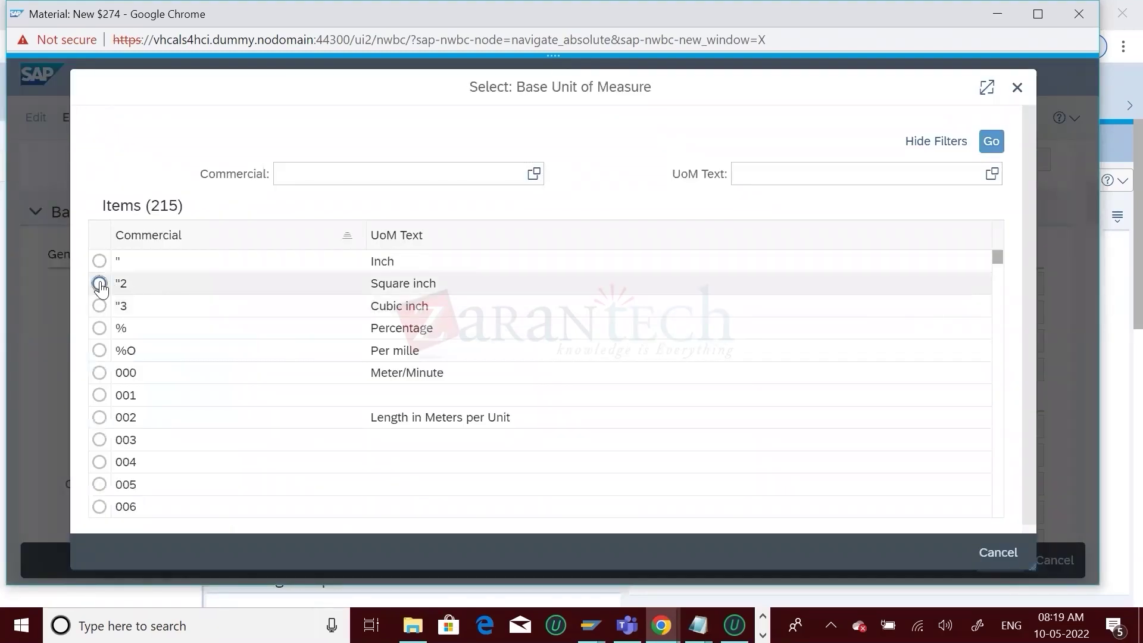
pyautogui.click(99, 283)
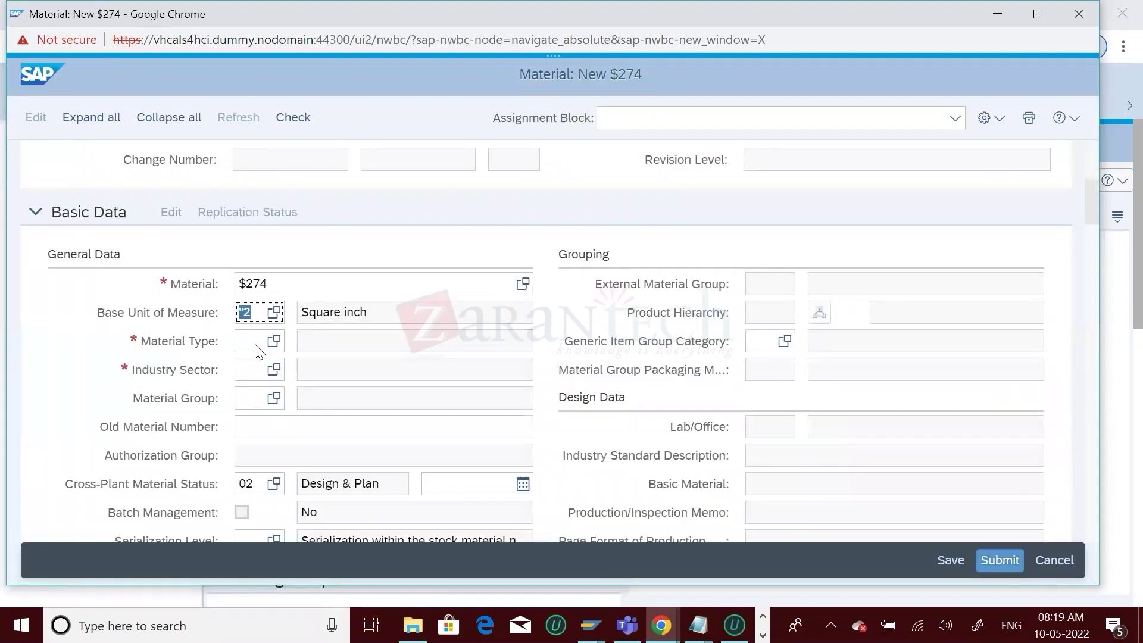
pyautogui.click(275, 341)
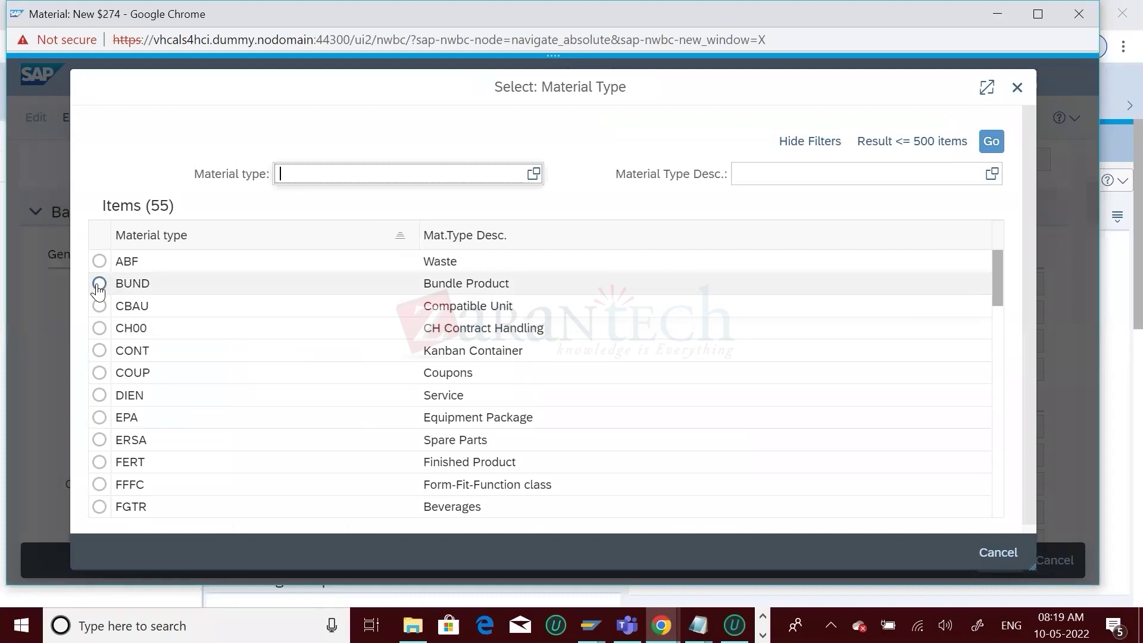
pyautogui.click(98, 285)
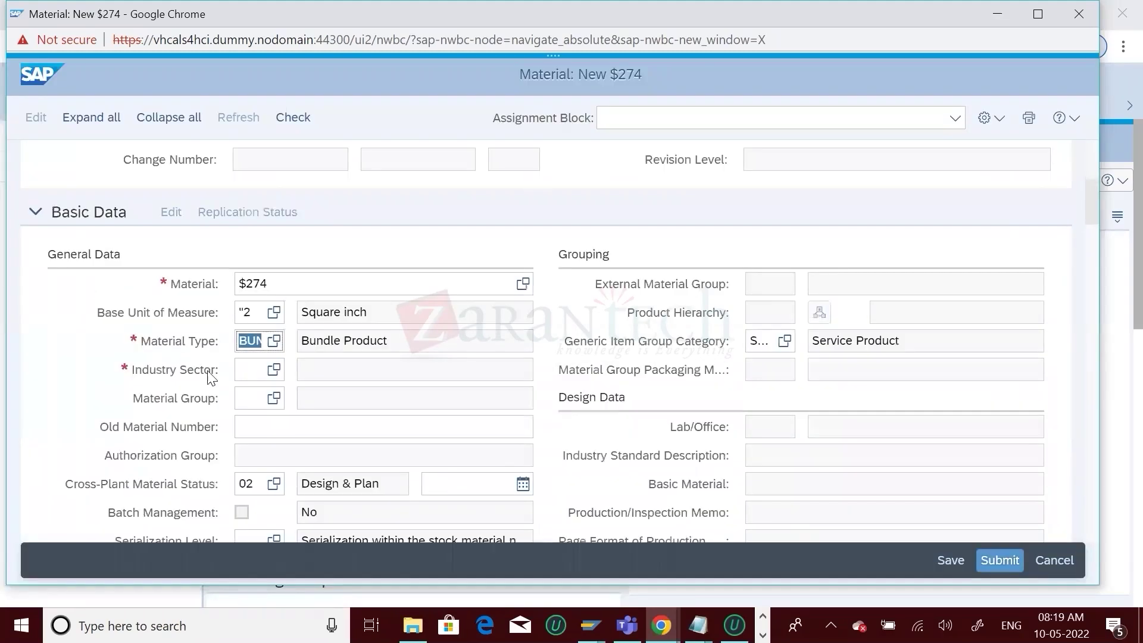
pyautogui.click(272, 375)
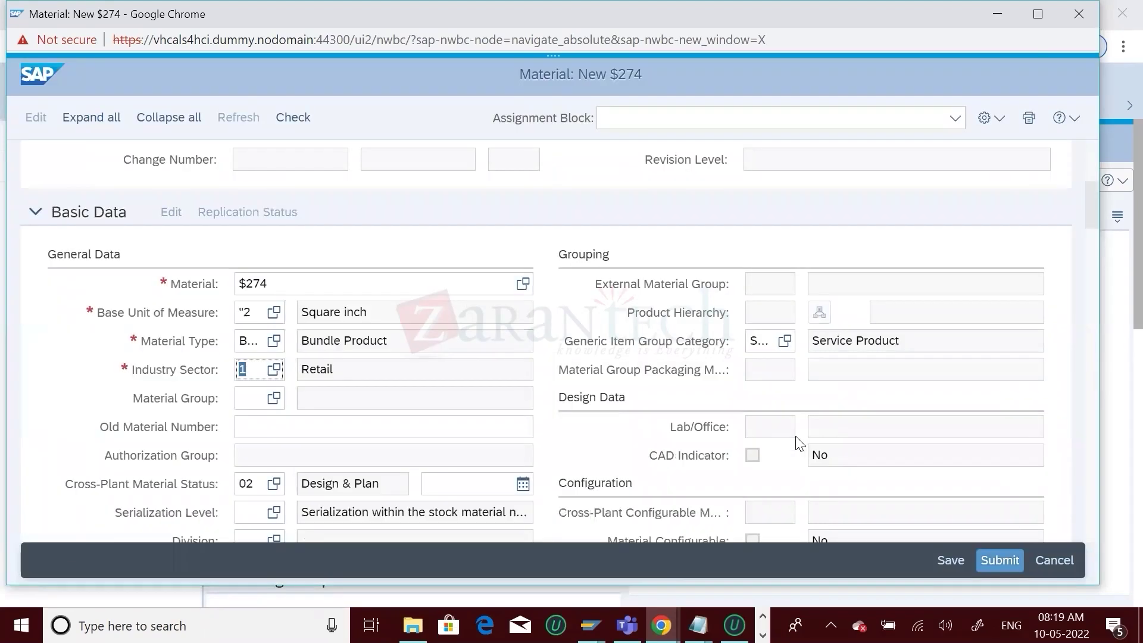
# - Enter "teat" as the English material description and submit the change request
pyautogui.scroll(-15, 1091, 440)
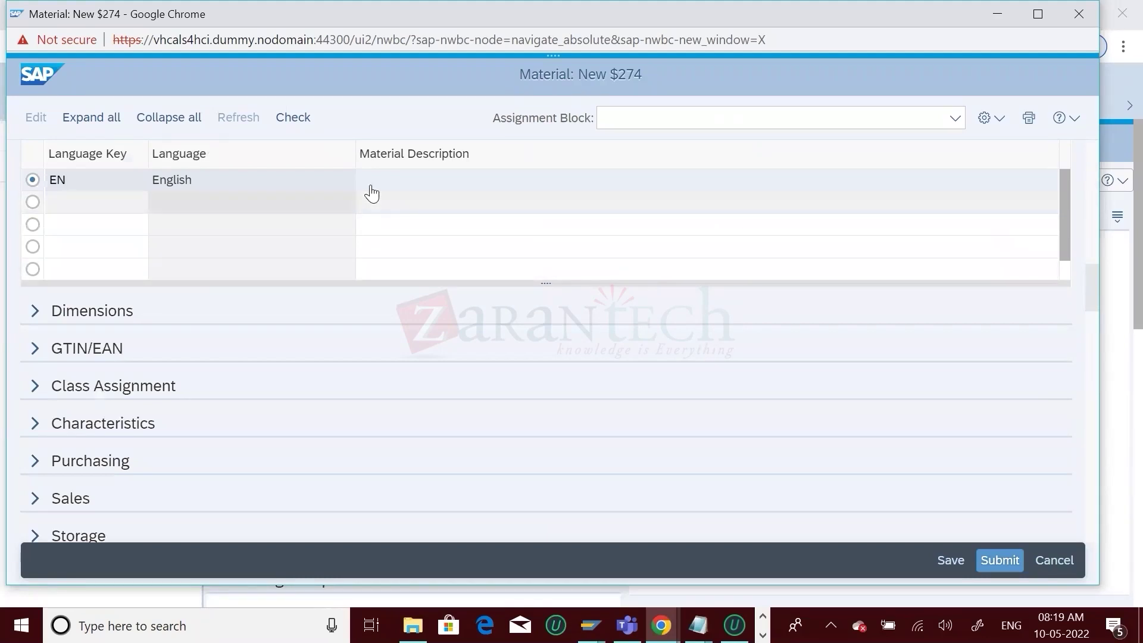
pyautogui.click(372, 189)
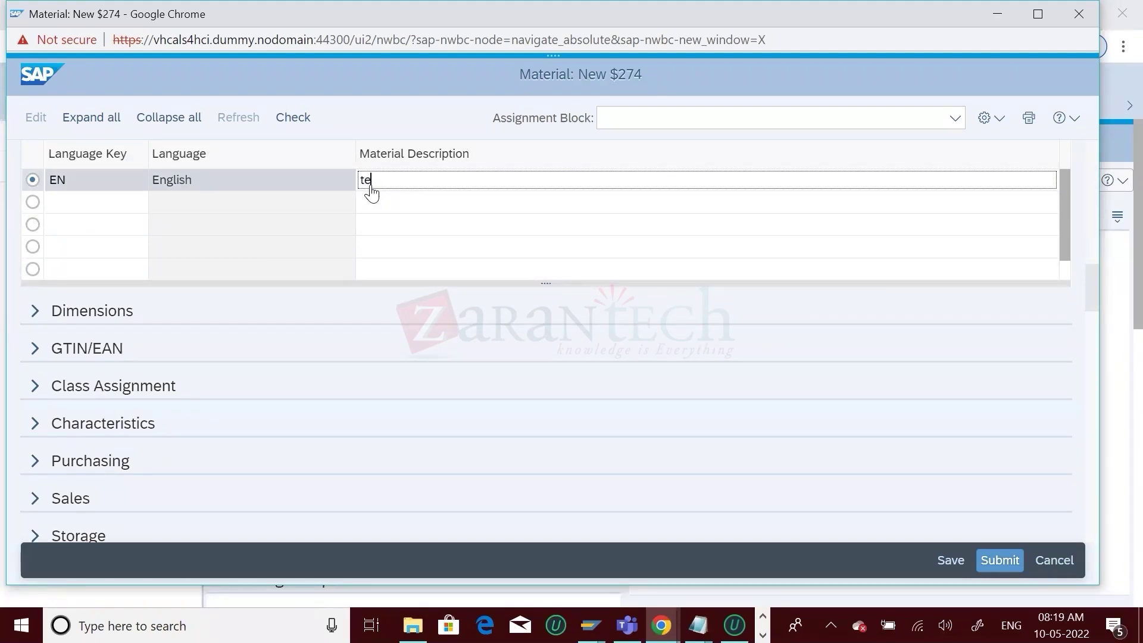
pyautogui.click(1007, 559)
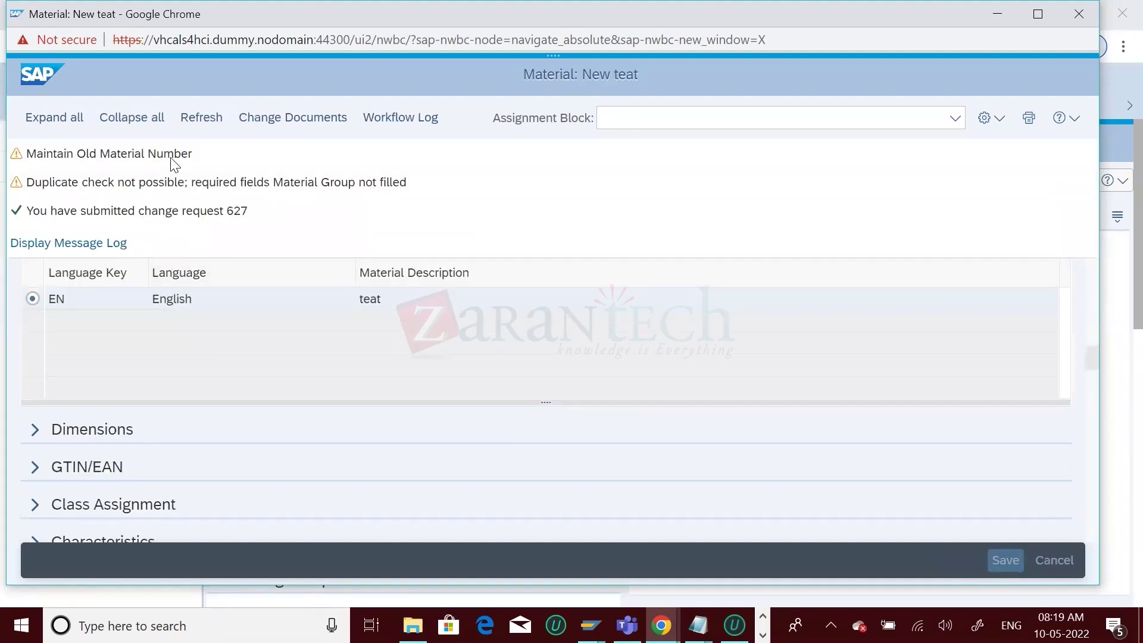
# - Refresh the submitted change request and review its status and current work item in the general data
pyautogui.click(203, 118)
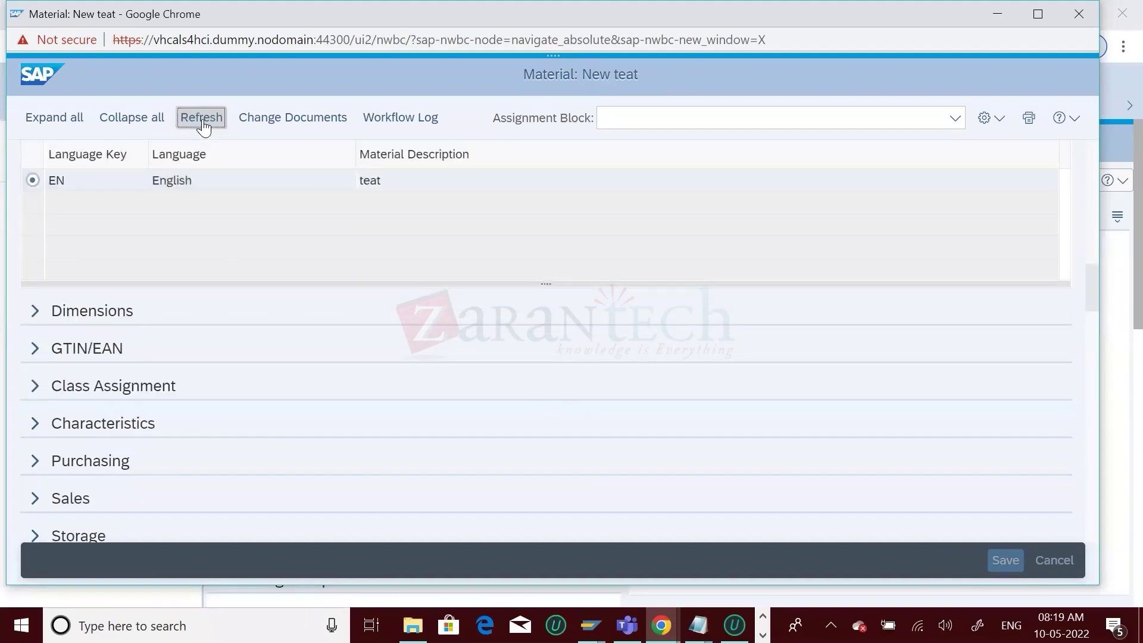
pyautogui.click(203, 125)
pyautogui.click(203, 126)
pyautogui.click(204, 125)
pyautogui.click(203, 125)
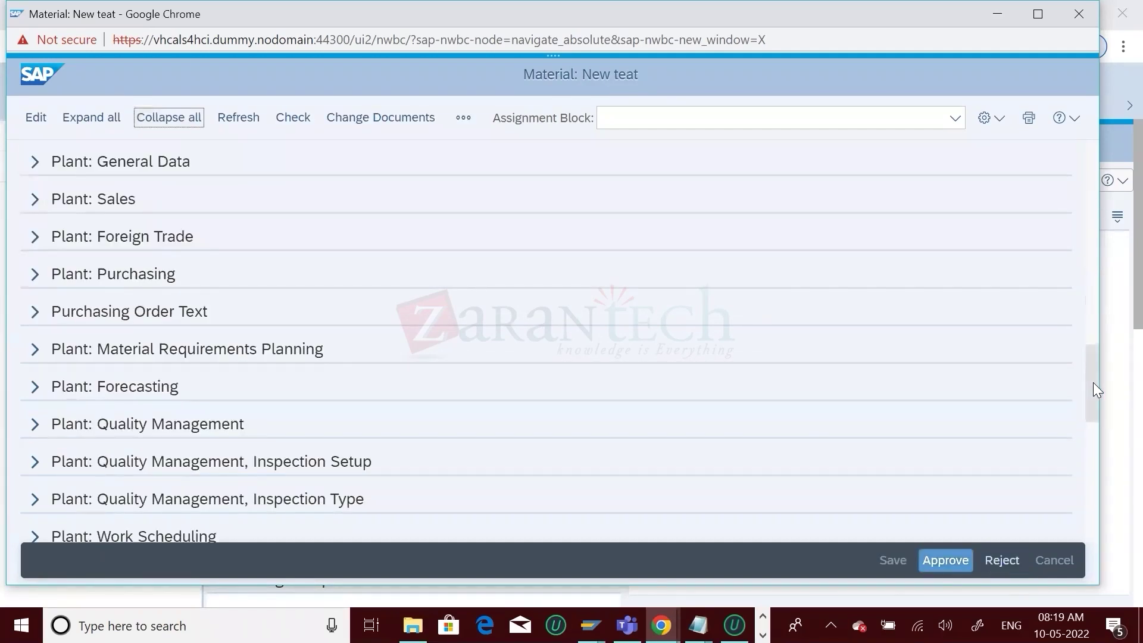
pyautogui.moveTo(1093, 382); pyautogui.dragTo(1076, 164)
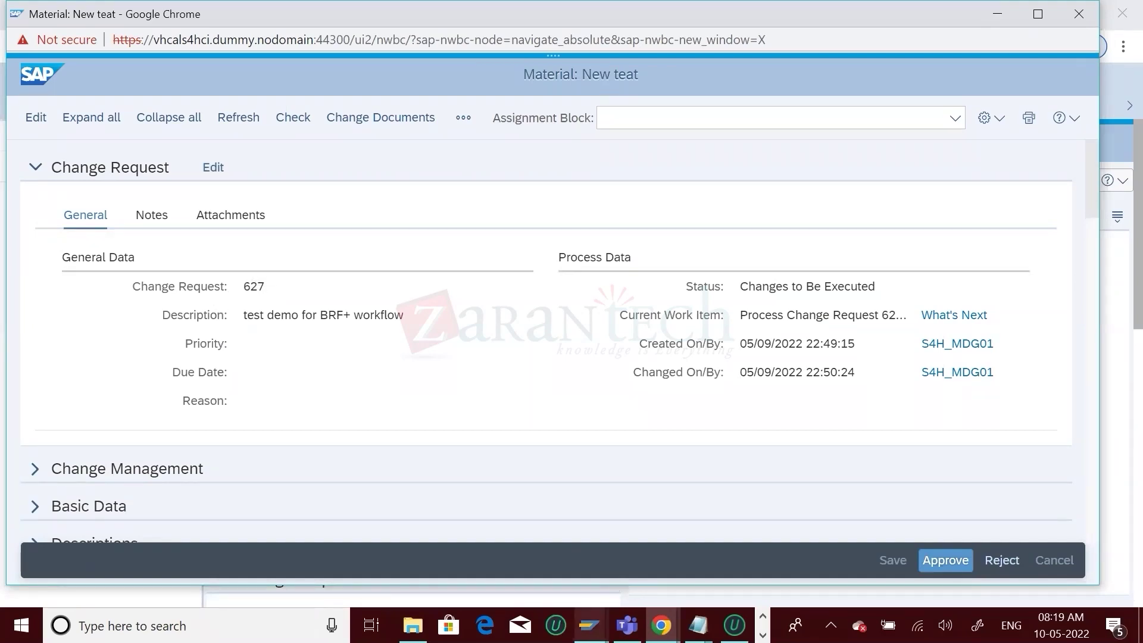
# - Switch to SAP GUI and dismiss the broken-connection error after opening its detailed description
pyautogui.click(589, 625)
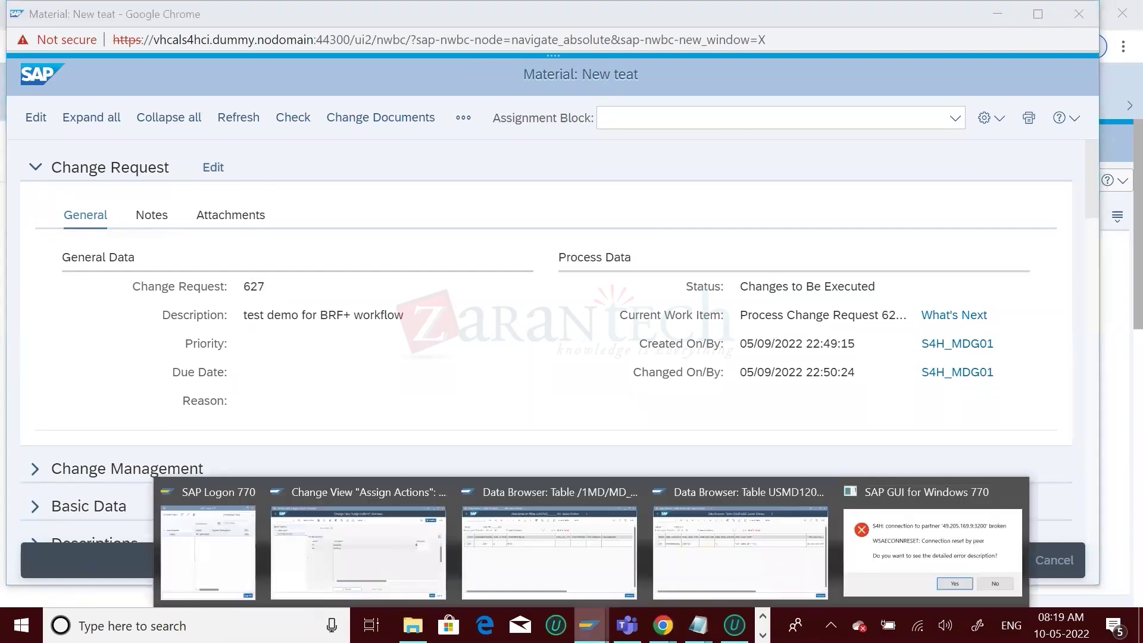
pyautogui.click(946, 539)
pyautogui.click(624, 396)
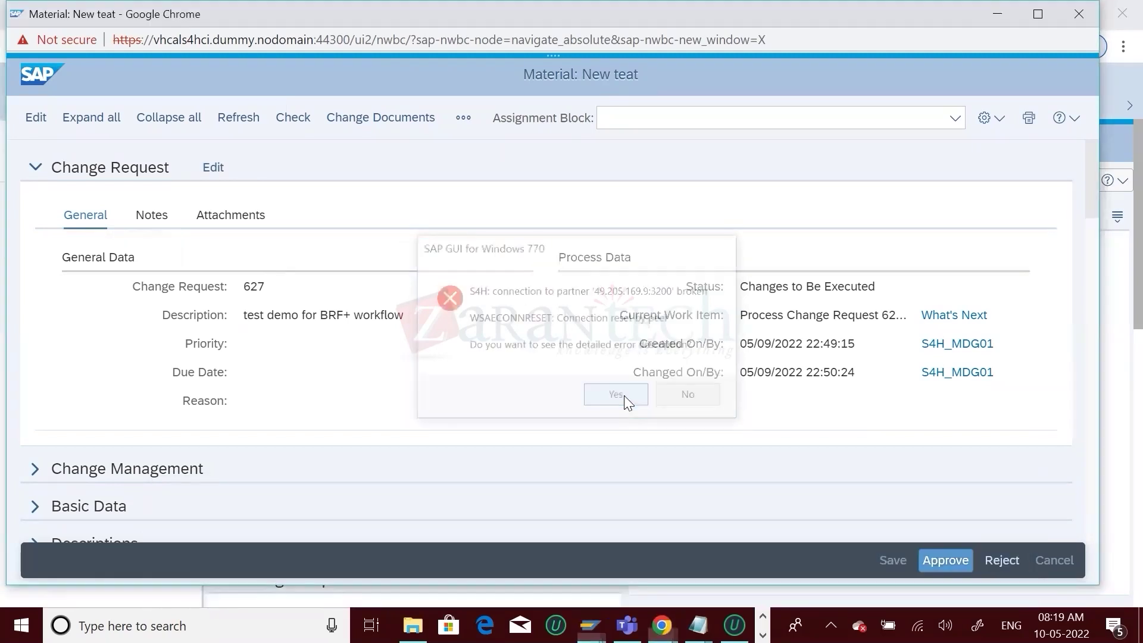
pyautogui.click(722, 471)
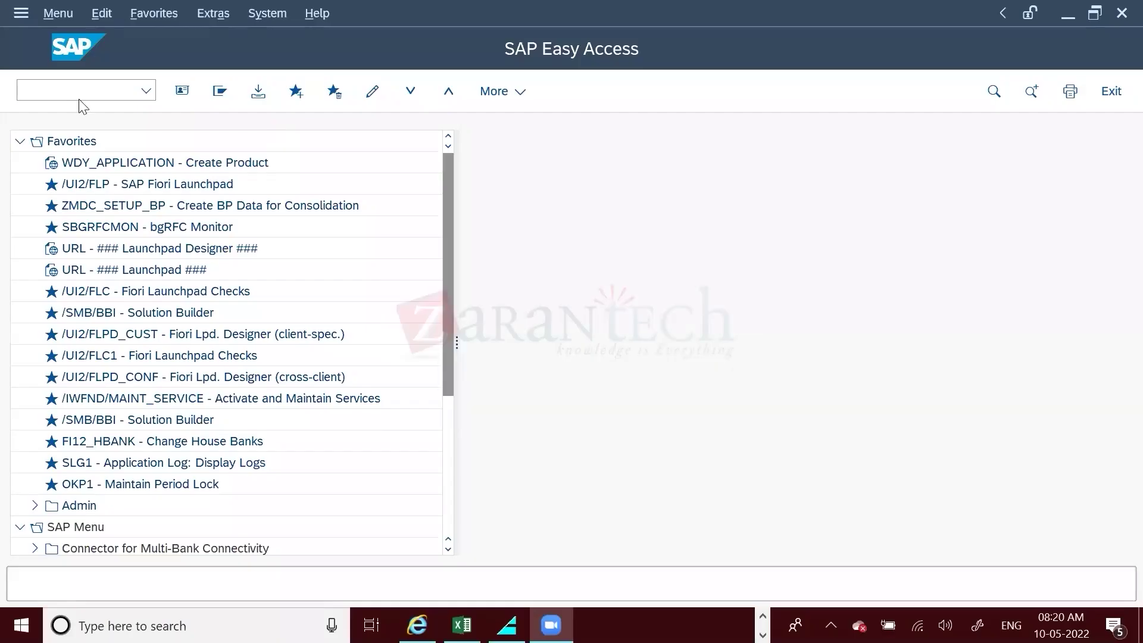
# - Start transaction SE11, display database table USMD120C and open the selection screen for its contents
pyautogui.click(72, 96)
pyautogui.write('se11')
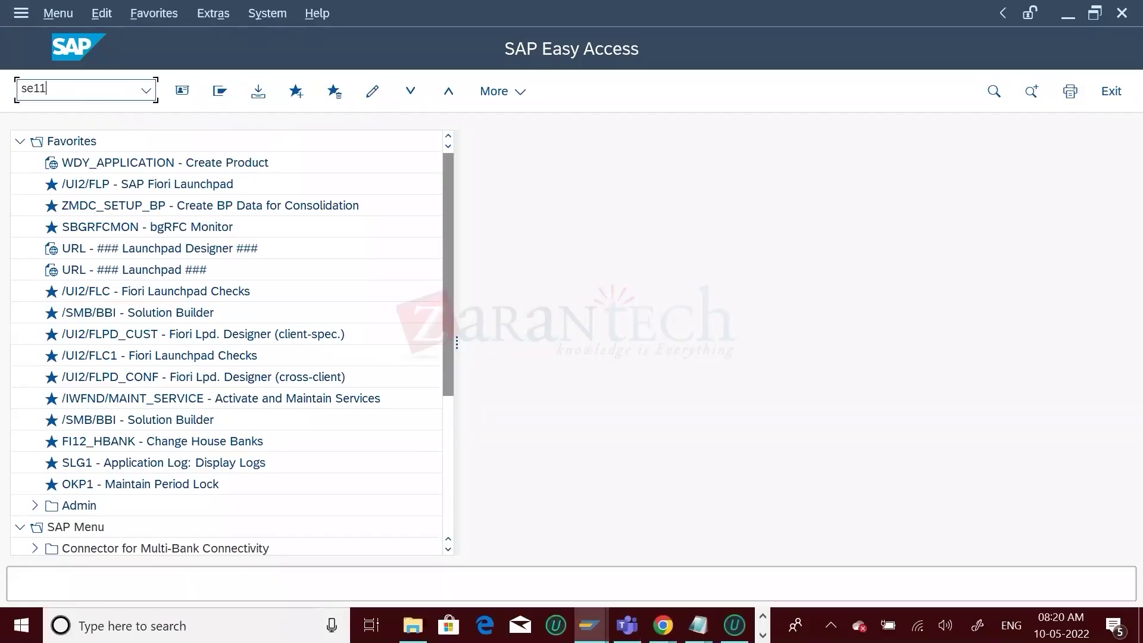
pyautogui.press('Return')
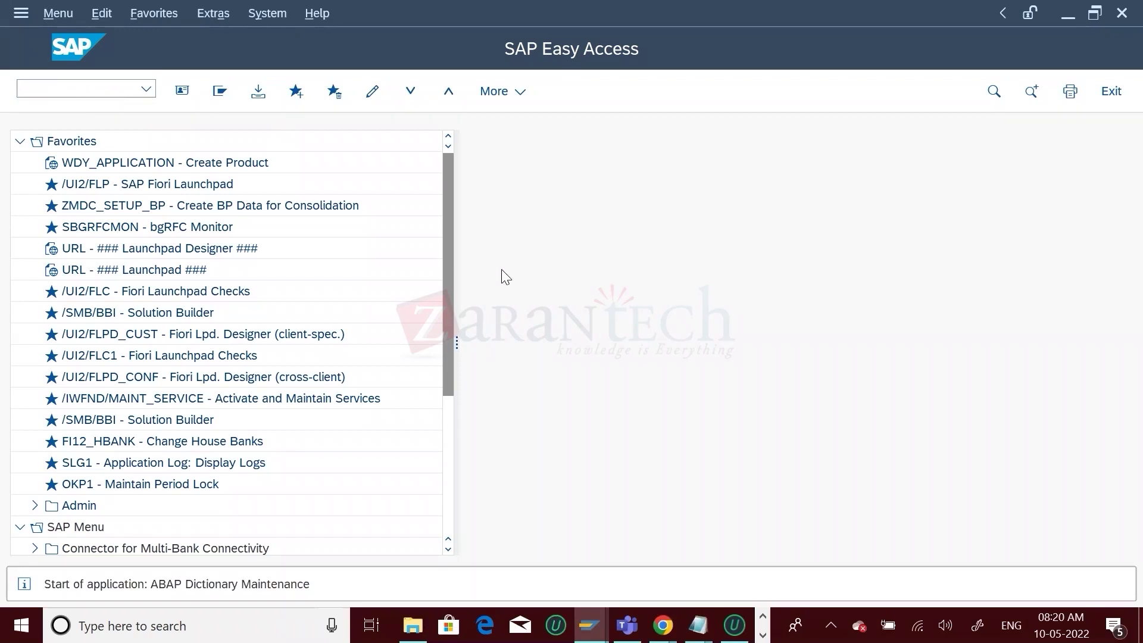
pyautogui.click(311, 225)
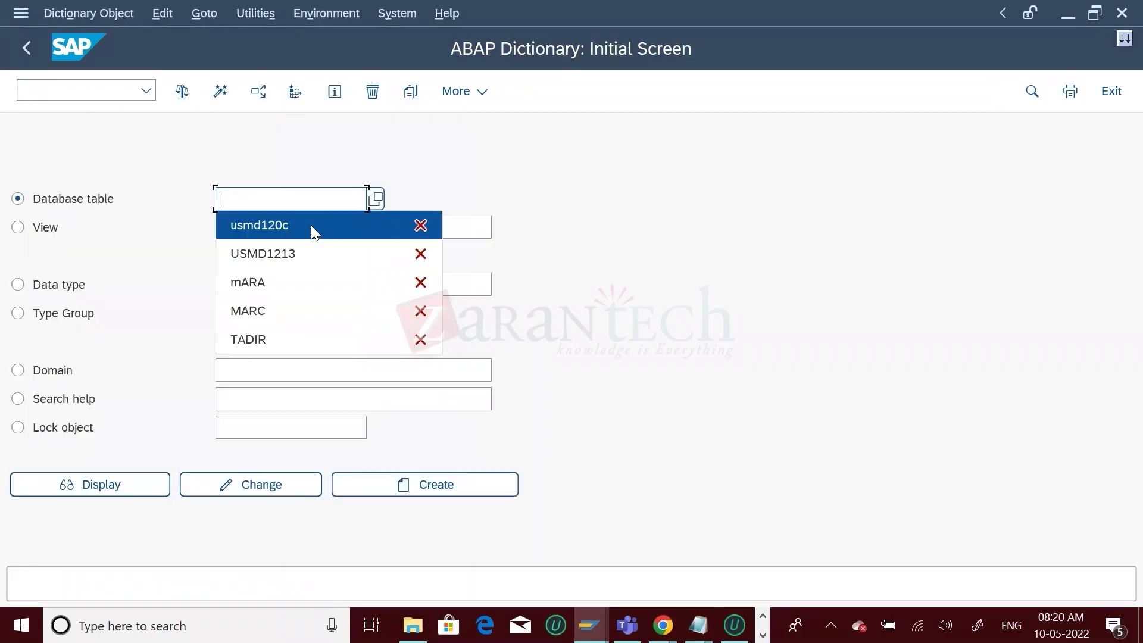
pyautogui.click(137, 484)
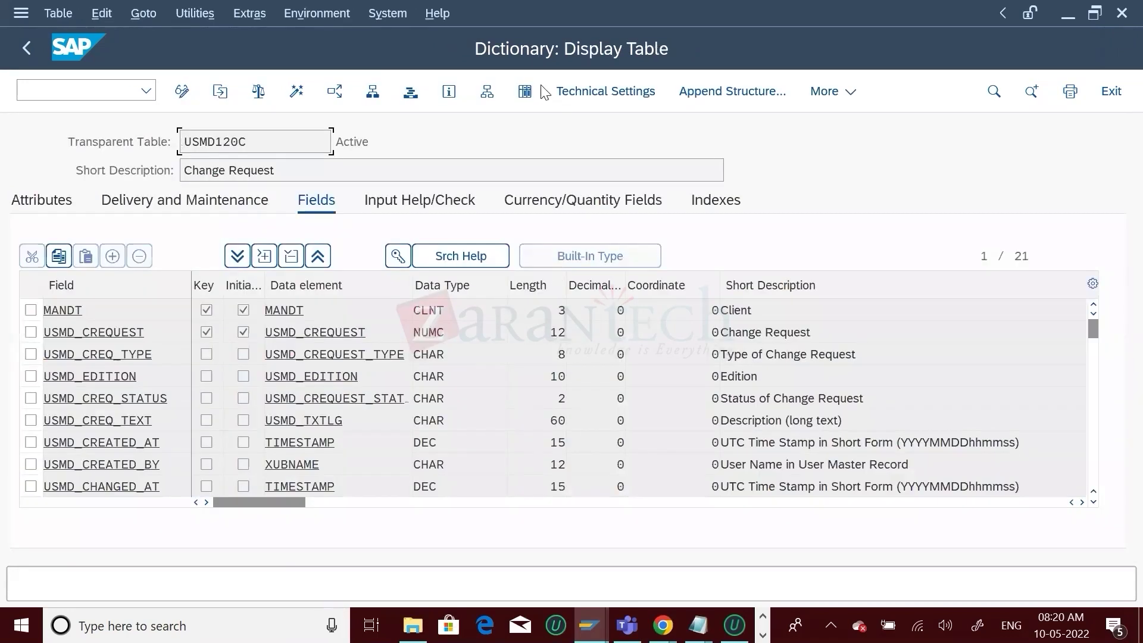
pyautogui.click(525, 92)
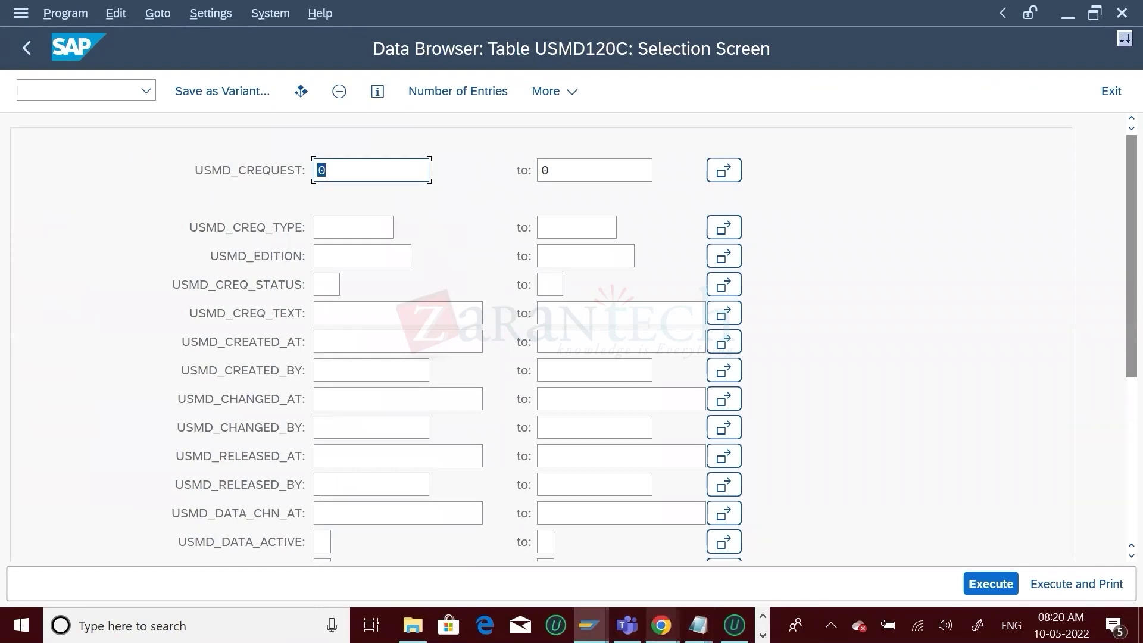
# - Look up the change request number in the submitted material request and enter 627 as USMD_CREQUEST in the USMD120C selection
pyautogui.click(662, 625)
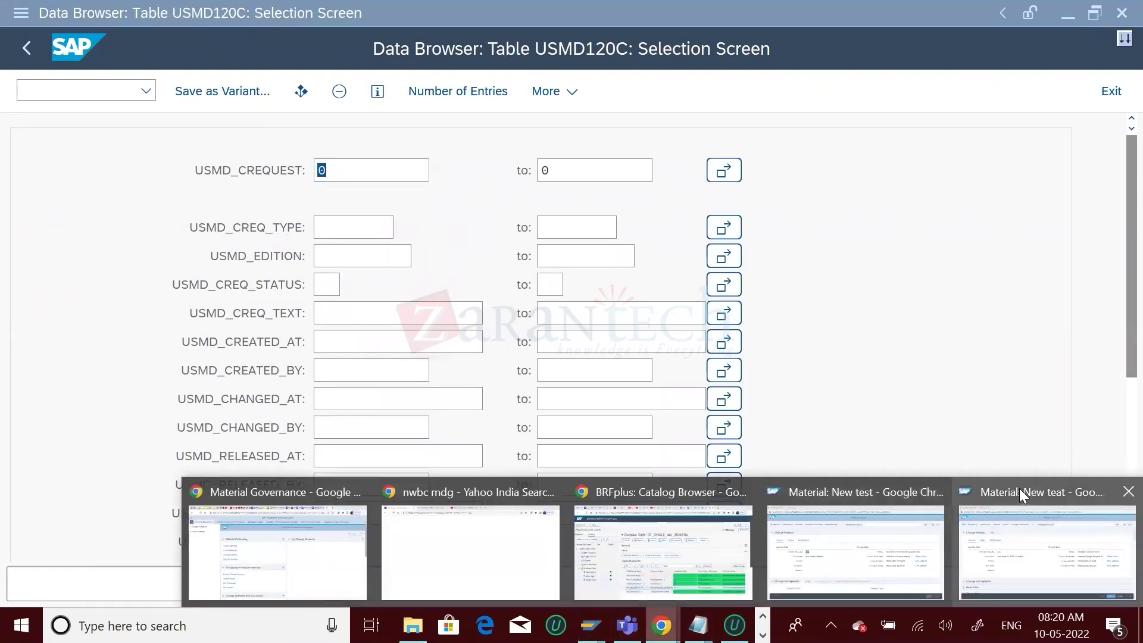
pyautogui.click(1019, 493)
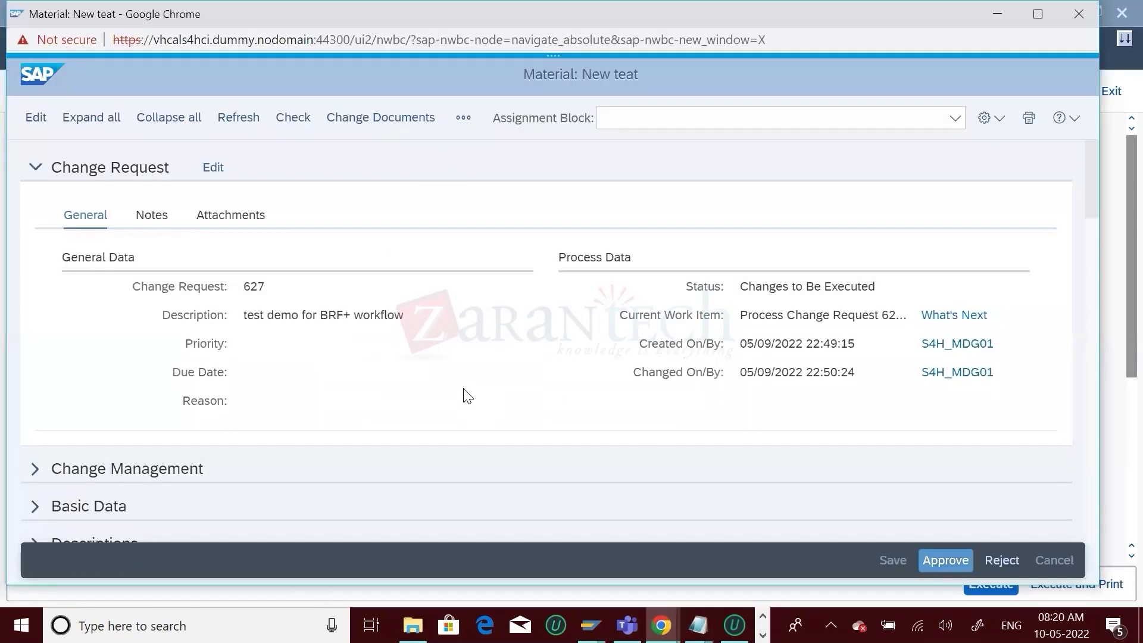
pyautogui.hotkey('alt', 'Tab')
pyautogui.write('627')
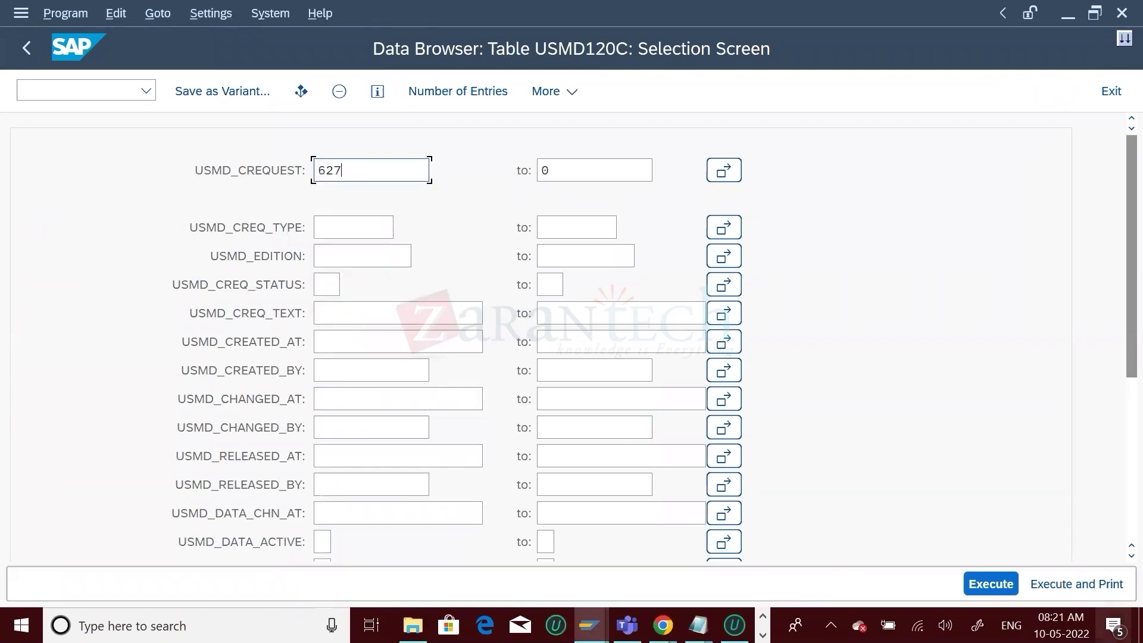
# - Run the USMD120C selection to display the entry for change request 627
pyautogui.click(991, 583)
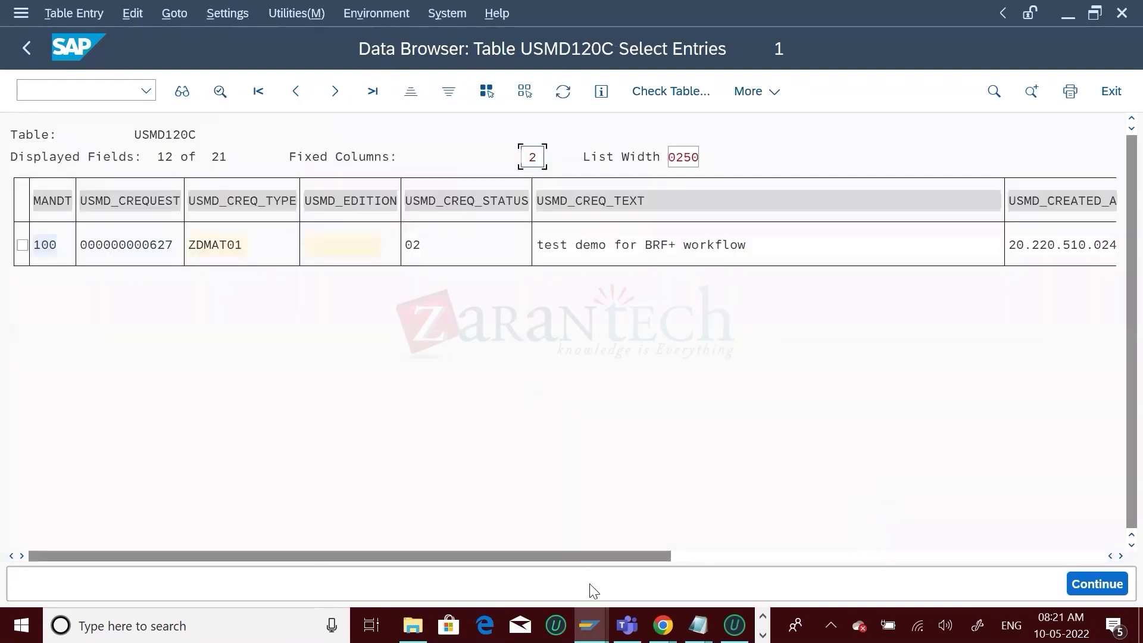
# - Open /omdg_data_model in a new session and list the generated tables for data model MM
pyautogui.click(57, 97)
pyautogui.write('/omdg_data_moe')
pyautogui.press('BackSpace')
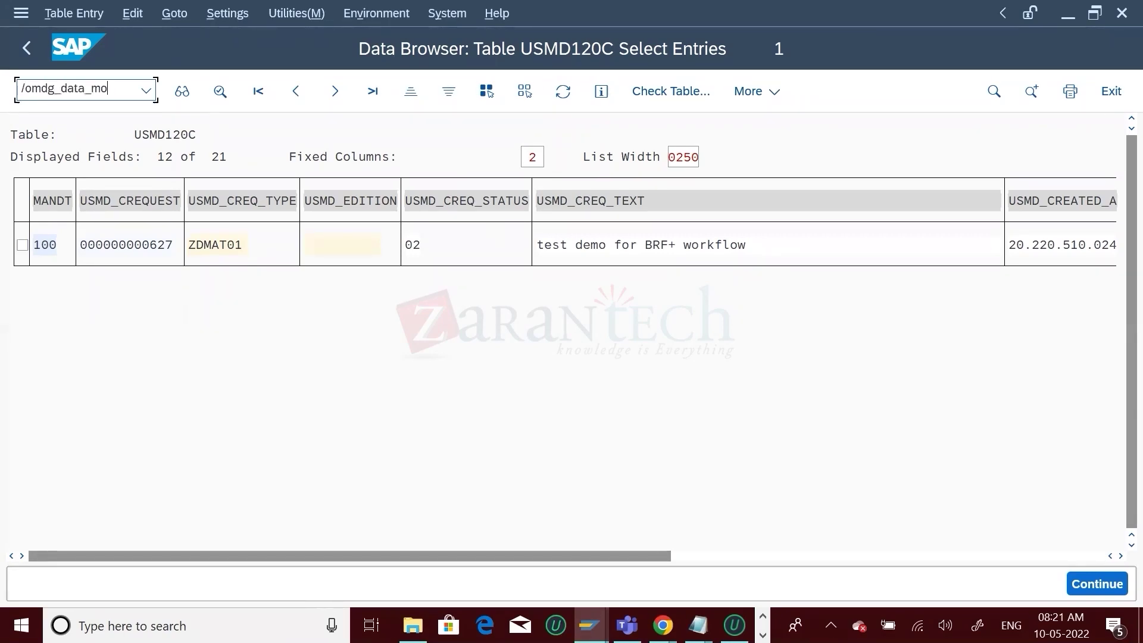
pyautogui.write('del')
pyautogui.press('Return')
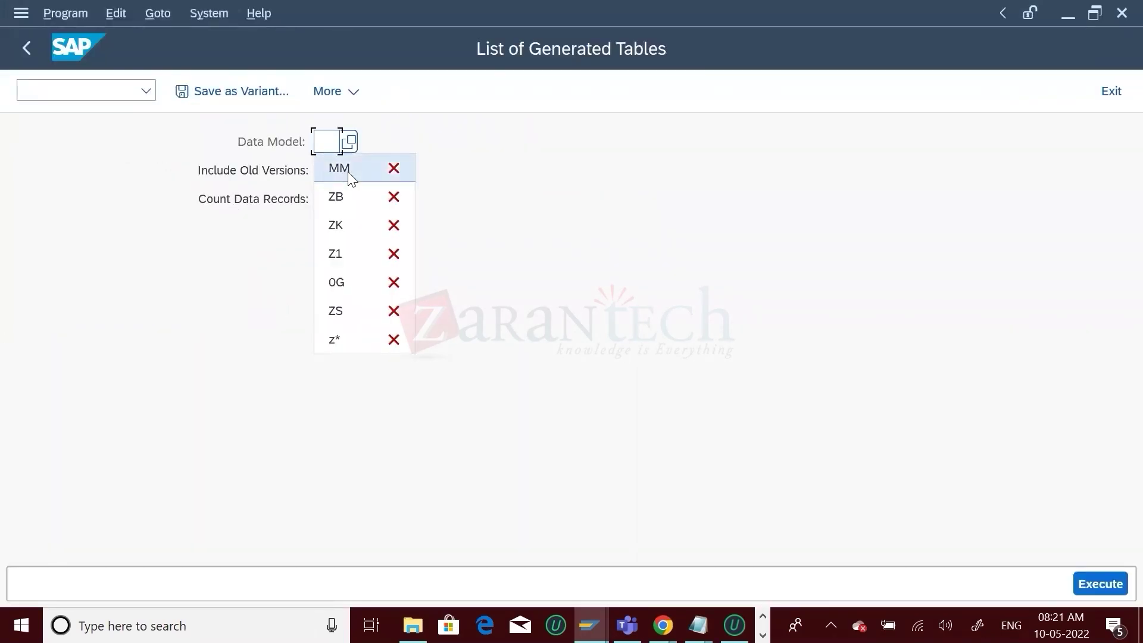
pyautogui.click(345, 168)
pyautogui.click(1099, 584)
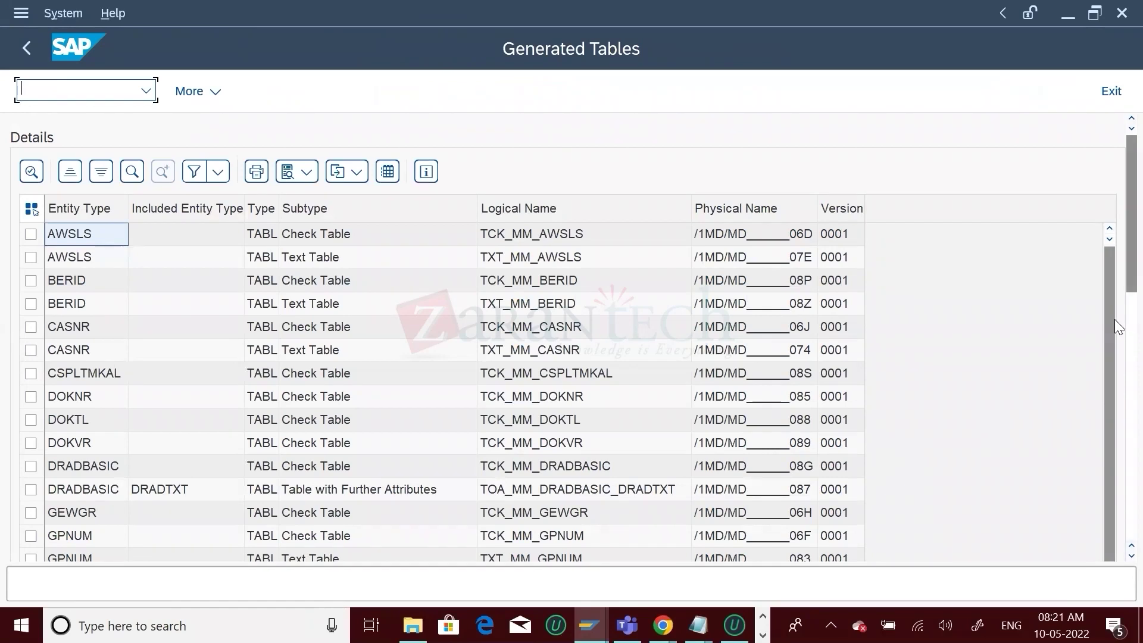
# - Display the MATERIAL entity's check table in the dictionary and open the selection screen for its contents
pyautogui.scroll(-5, 1114, 319)
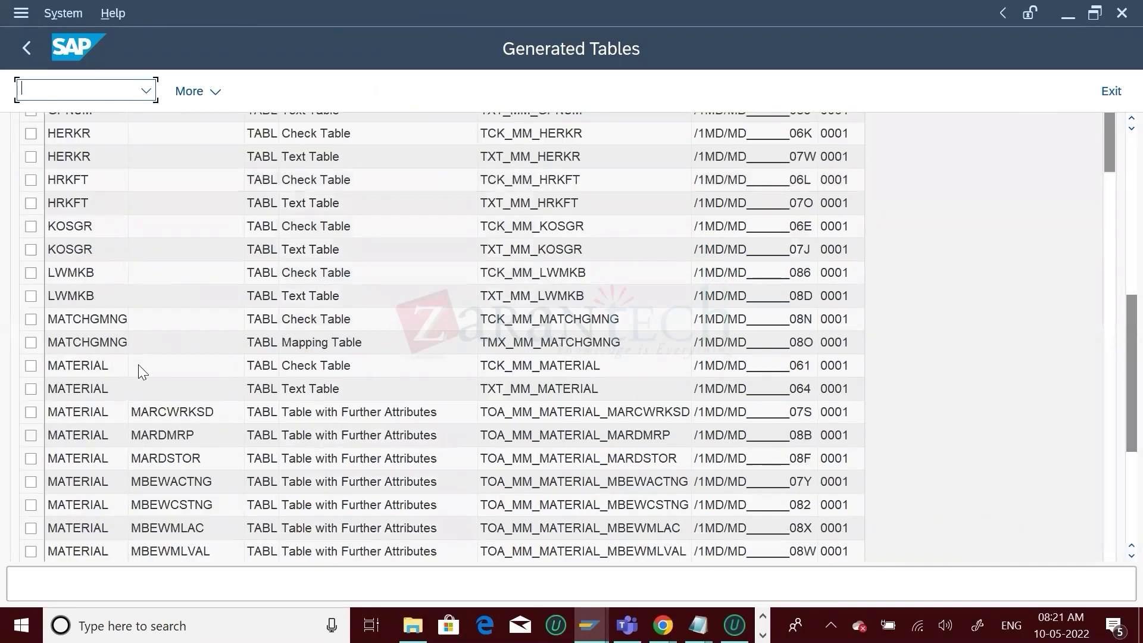
pyautogui.doubleClick(78, 365)
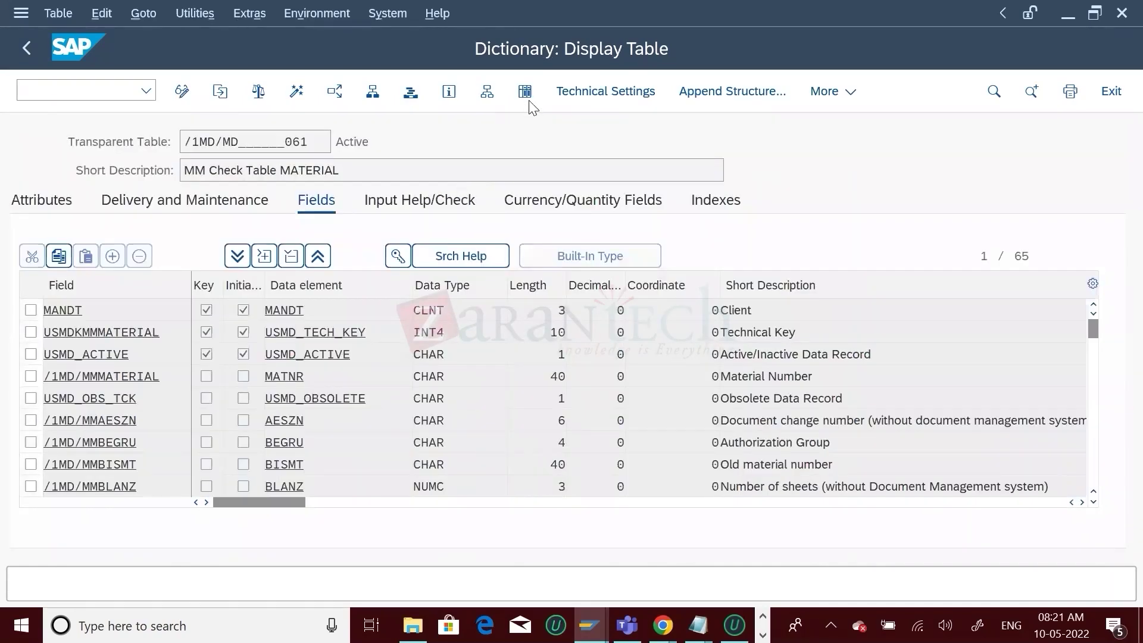
pyautogui.click(526, 92)
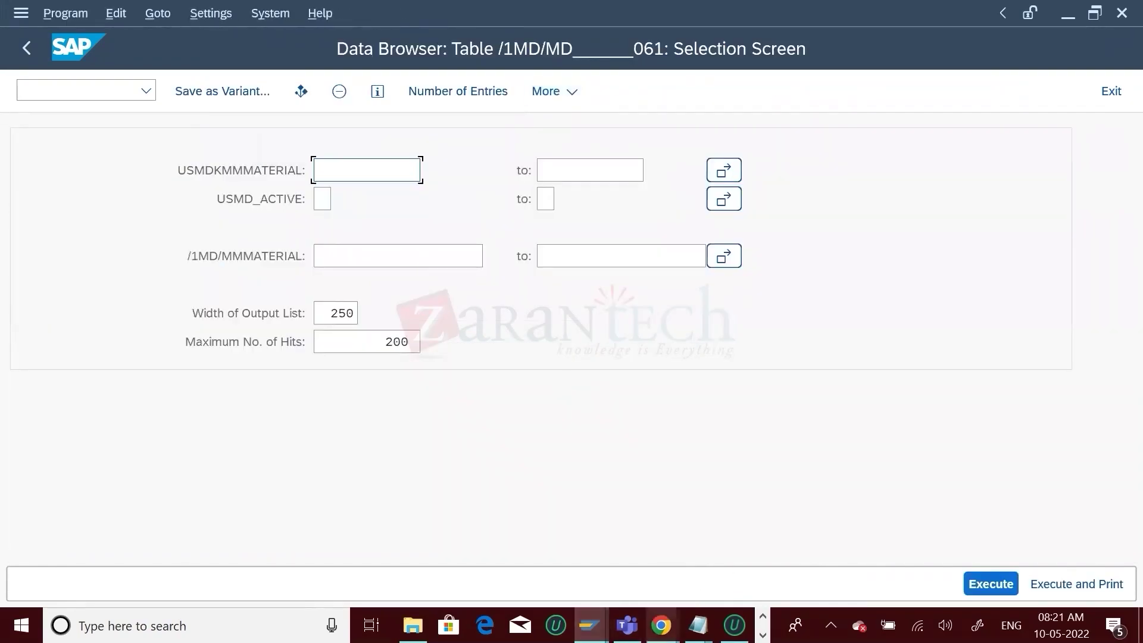
# - Switch to the "Material: New teat" Chrome window and look up the material number in change request 627's Basic Data
pyautogui.click(661, 625)
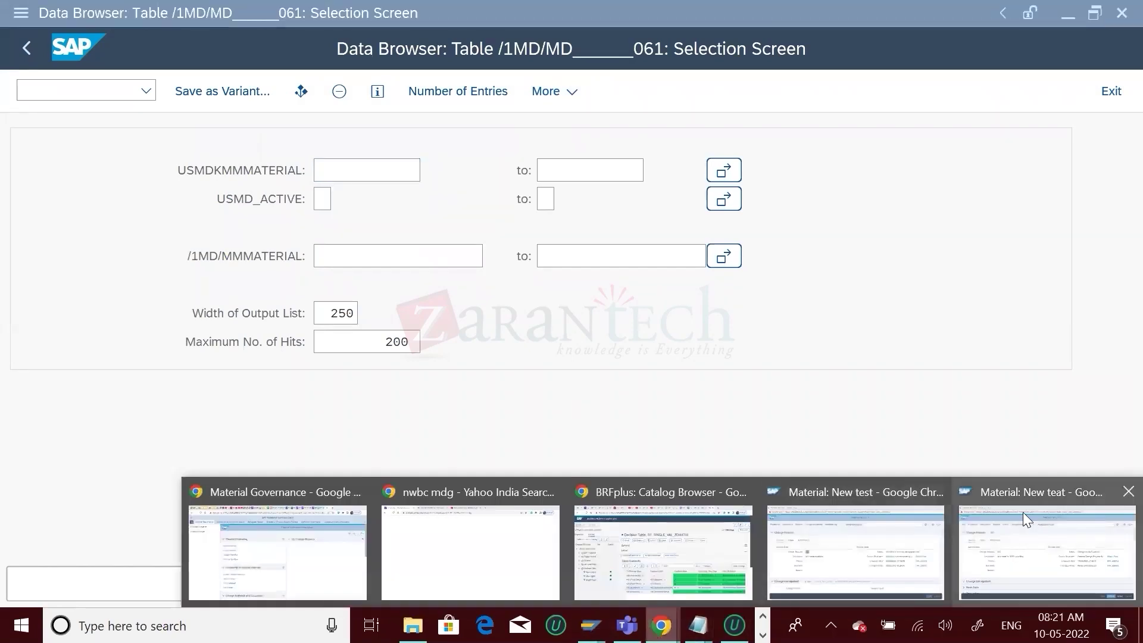
pyautogui.click(1013, 536)
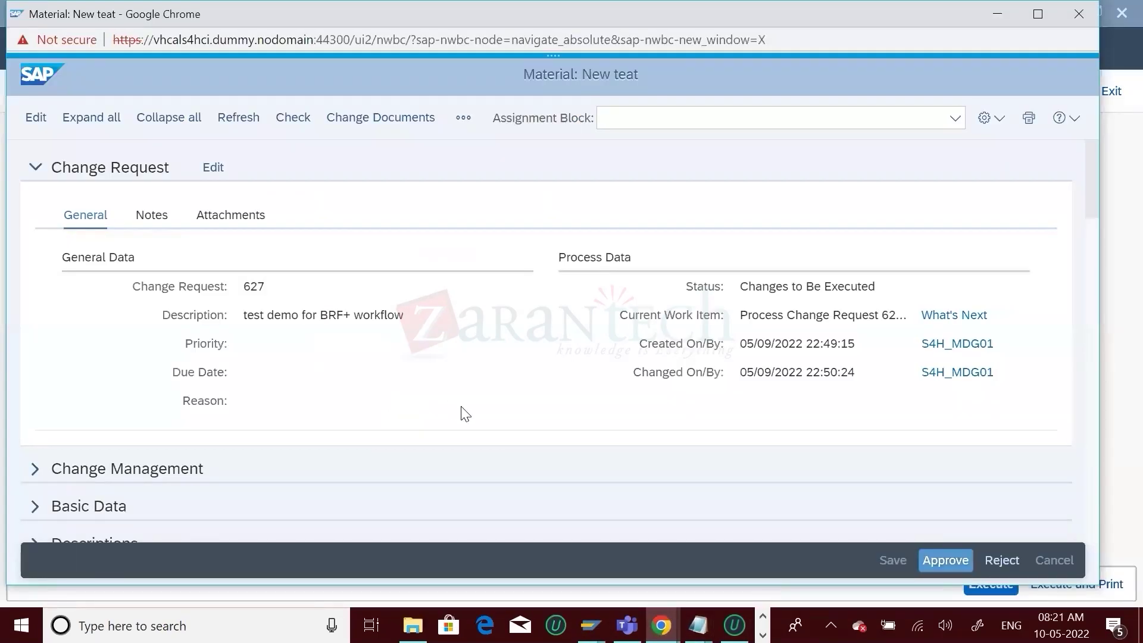
pyautogui.click(1092, 283)
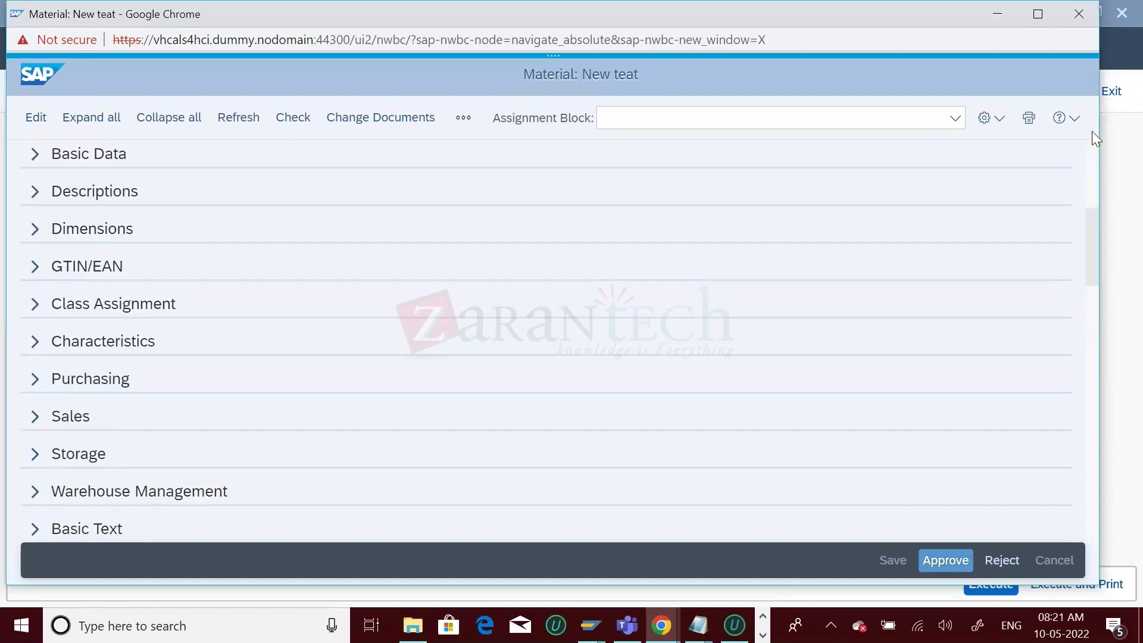
pyautogui.click(1091, 168)
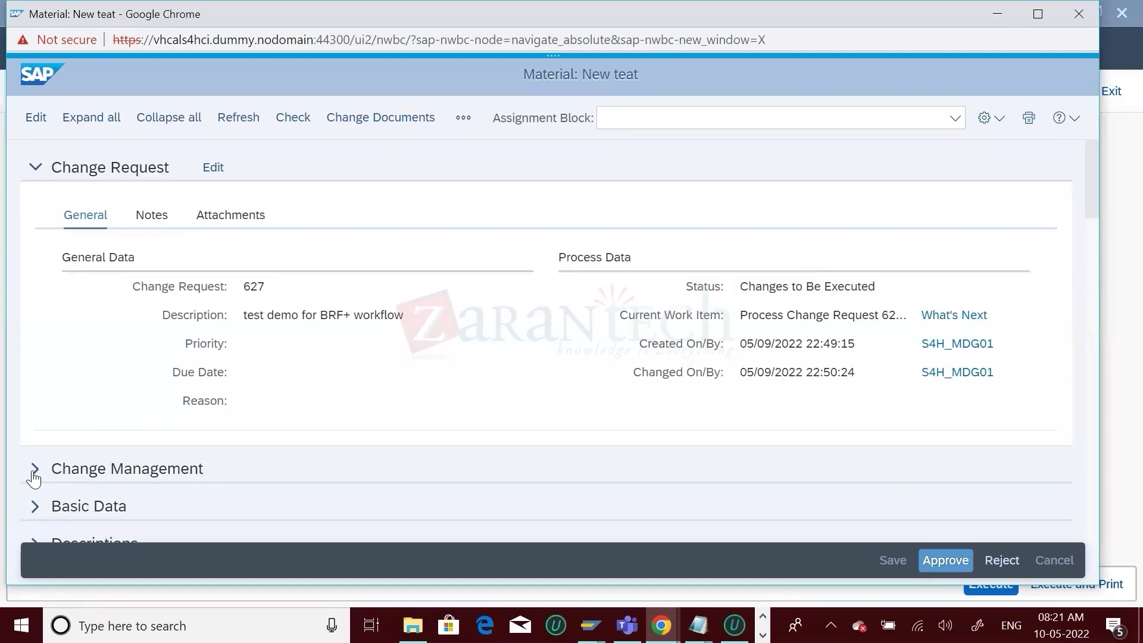
pyautogui.click(34, 506)
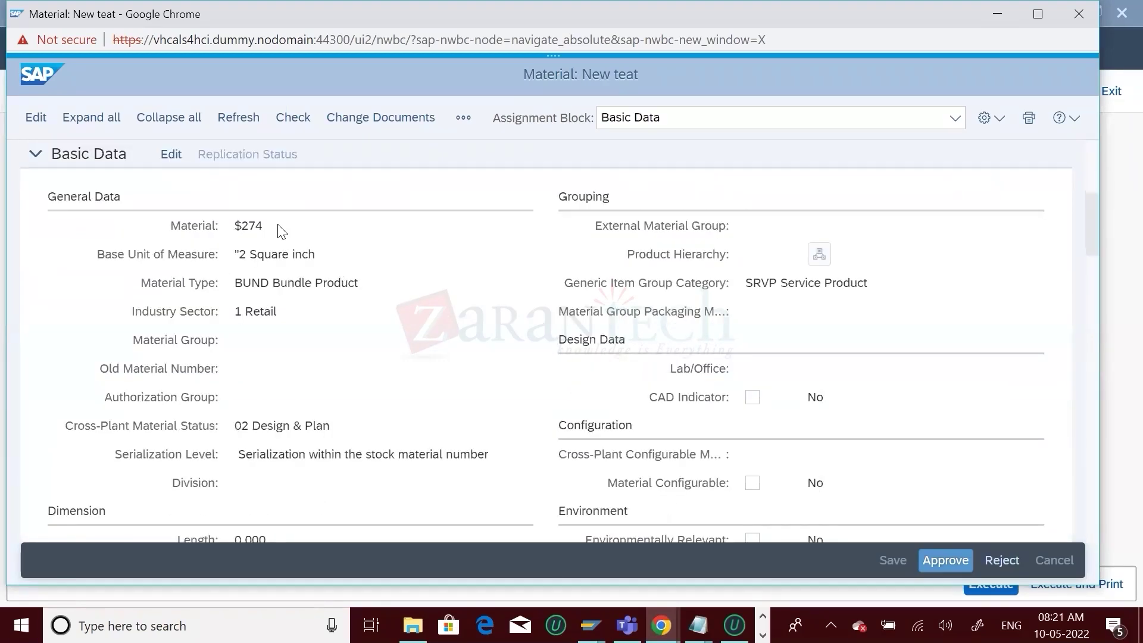
# - Return to the MATERIAL check table selection in SAP GUI and display the entries for material $274
pyautogui.hotkey('alt', 'Tab')
pyautogui.click(367, 255)
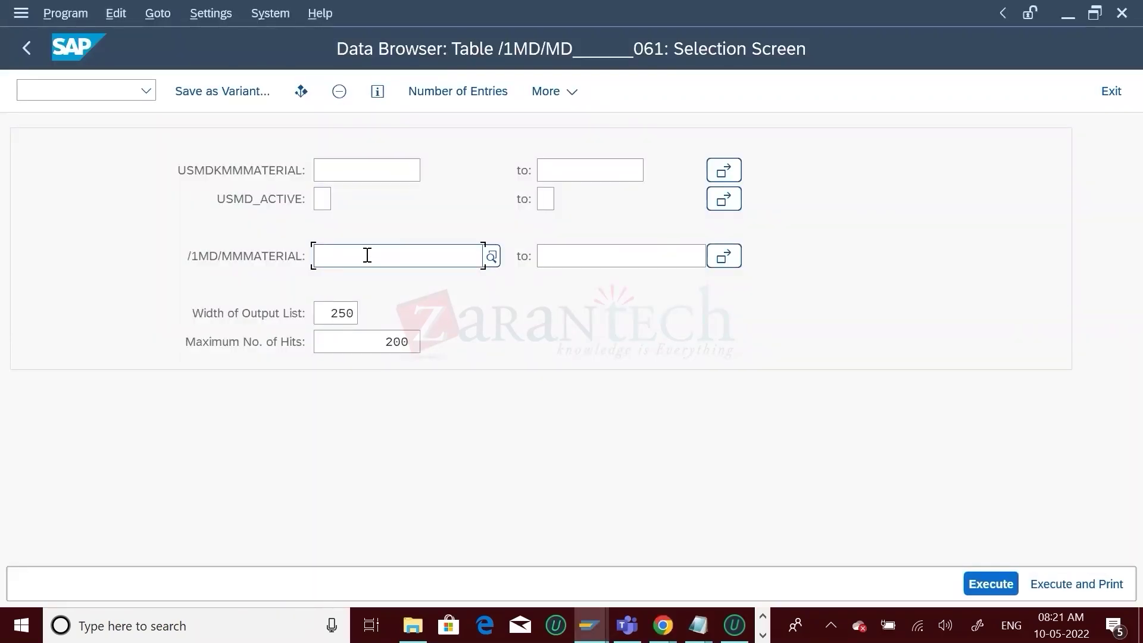
pyautogui.write('$27')
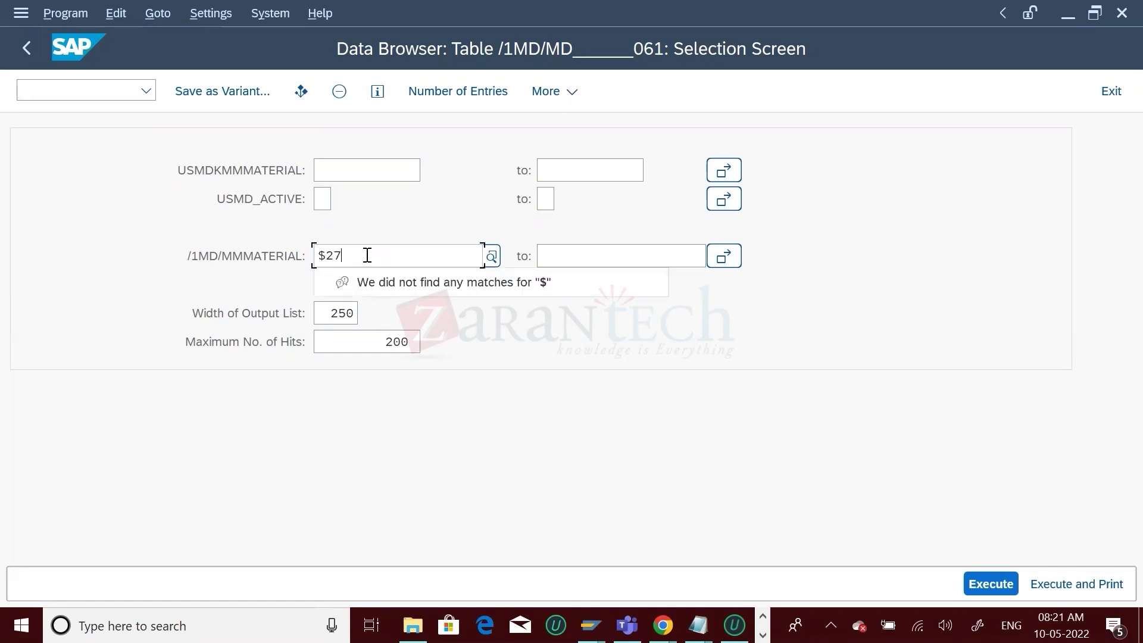
pyautogui.write('4')
pyautogui.click(990, 584)
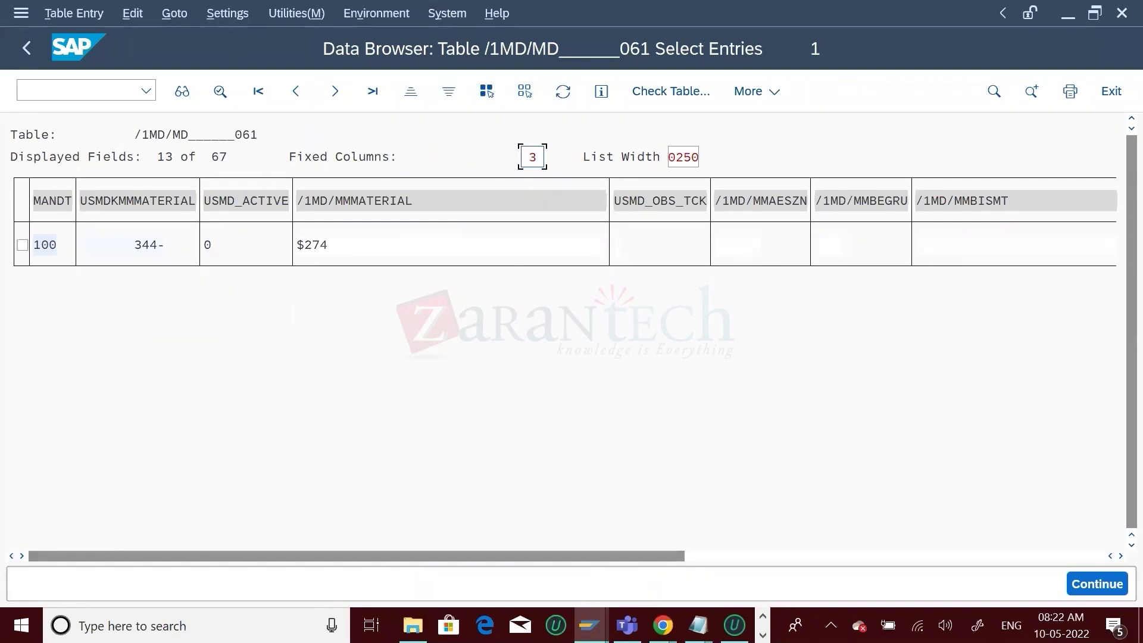
# - Switch to the material's Chrome window, refresh change request 627 and approve it despite the validation warnings
pyautogui.moveTo(661, 625)
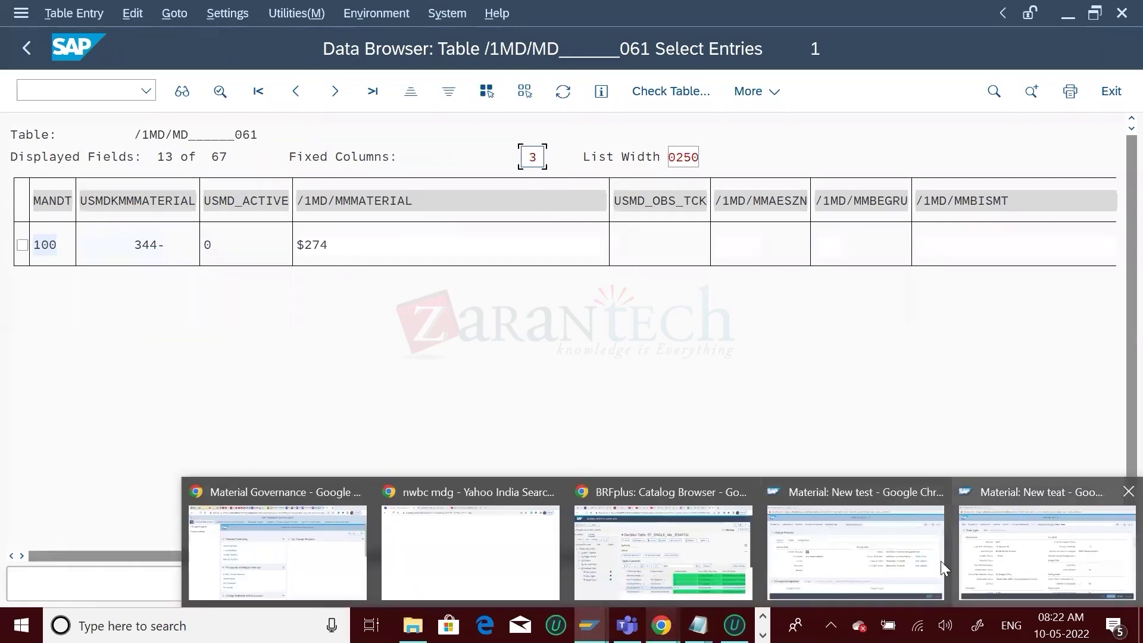
pyautogui.click(994, 590)
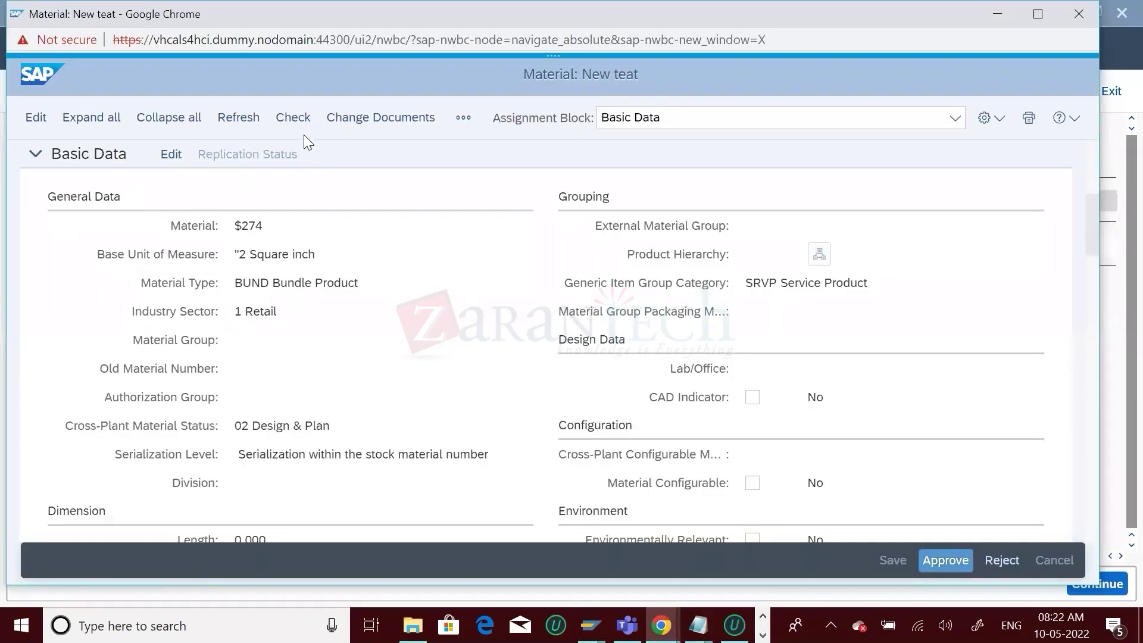
pyautogui.click(243, 125)
pyautogui.click(945, 561)
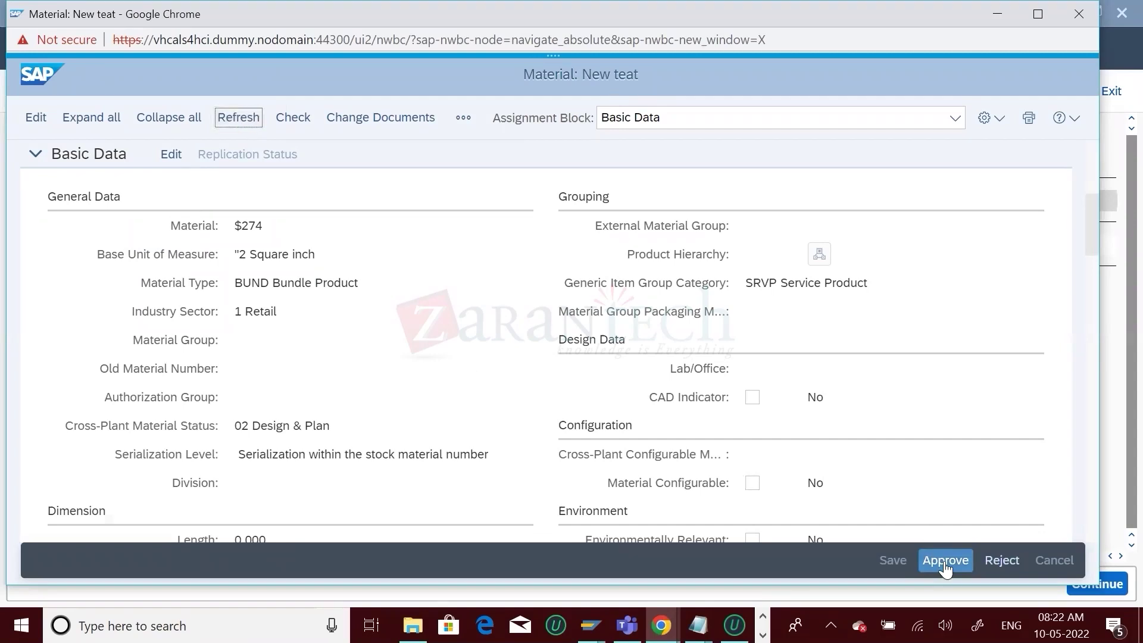
pyautogui.click(946, 561)
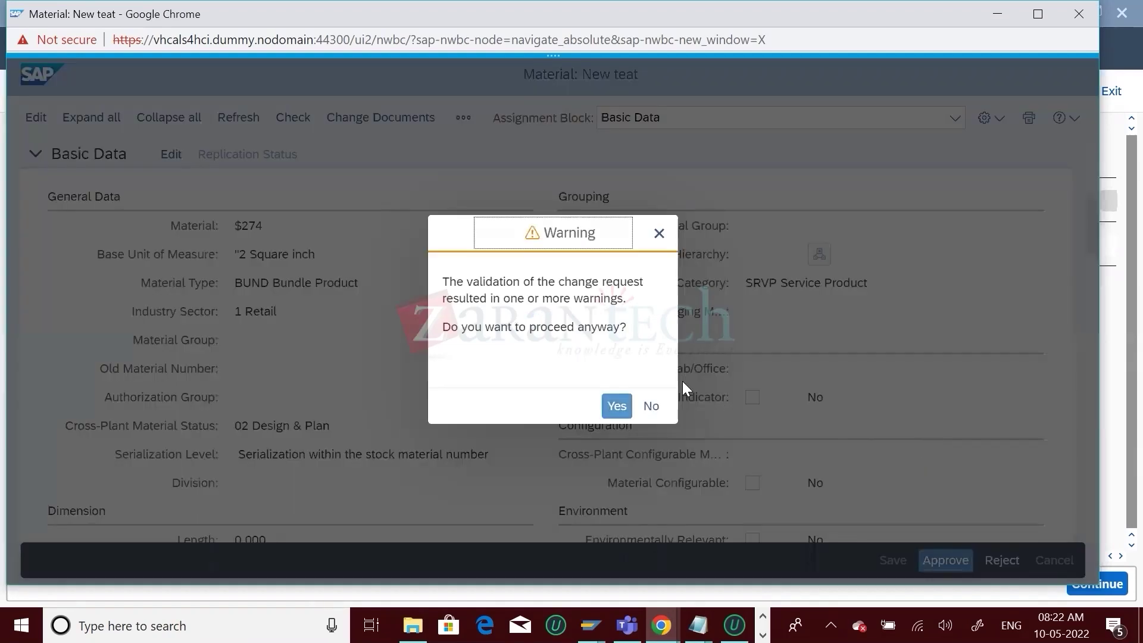
pyautogui.click(618, 407)
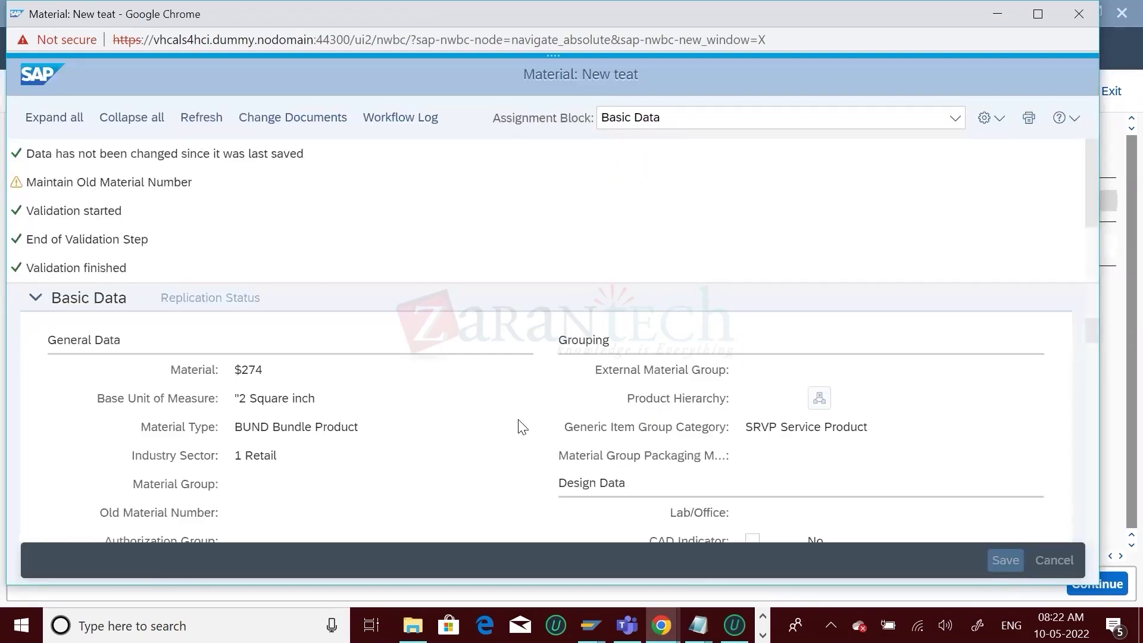
# - Return to the USMD120C entries in SAP GUI and refresh them to check the change request's status
pyautogui.hotkey('alt', 'Tab')
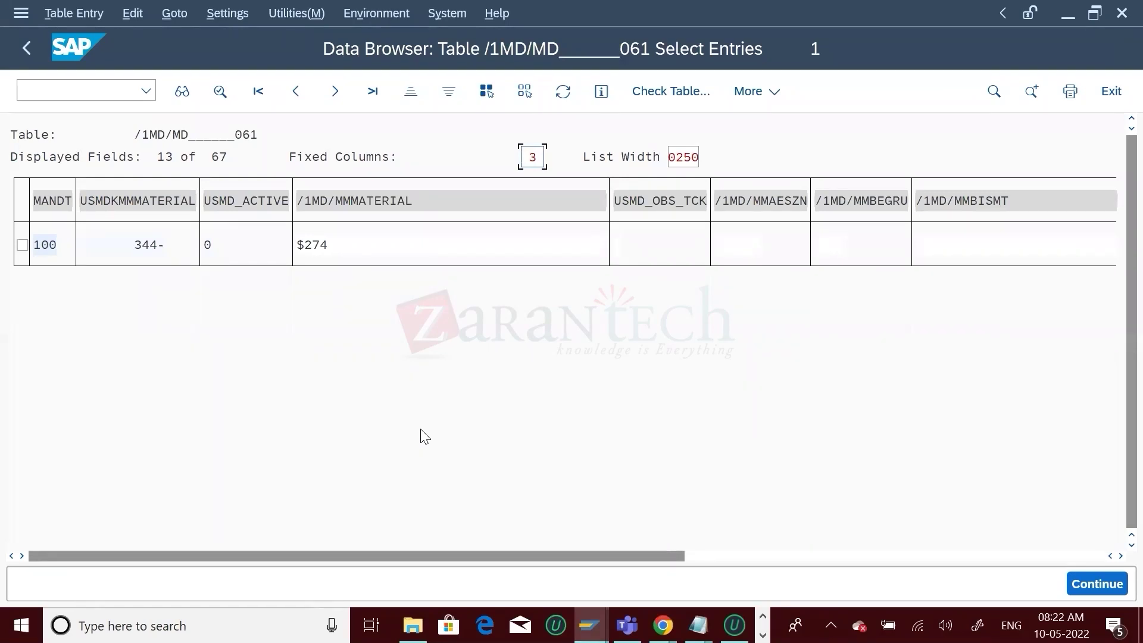
pyautogui.hotkey('alt', 'Tab')
pyautogui.hotkey('alt', 'Tab')
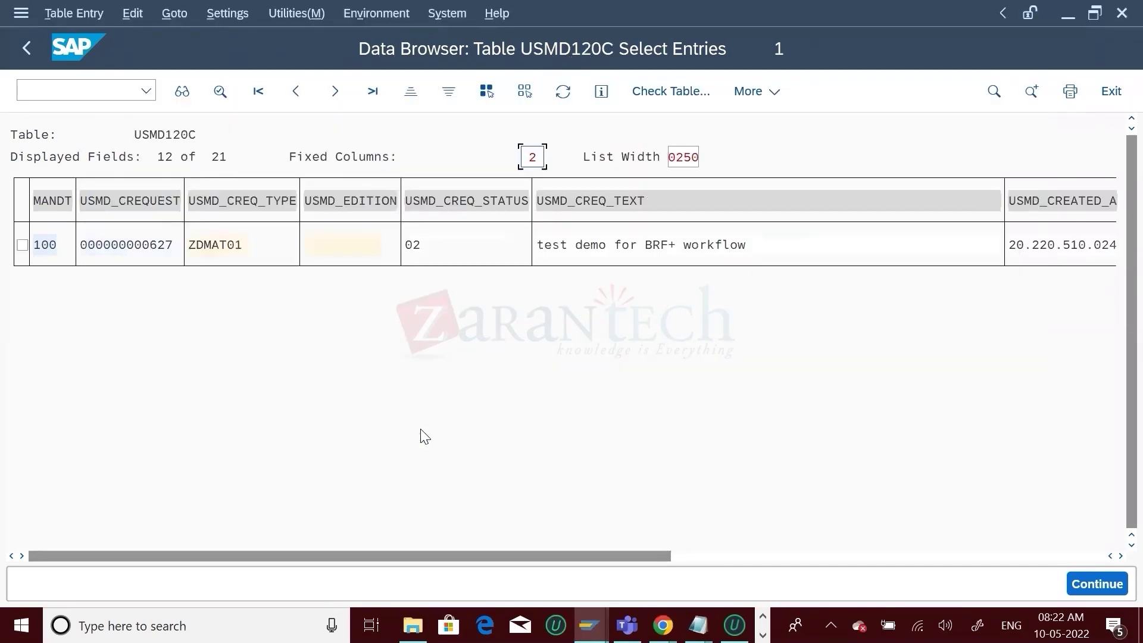
pyautogui.click(562, 91)
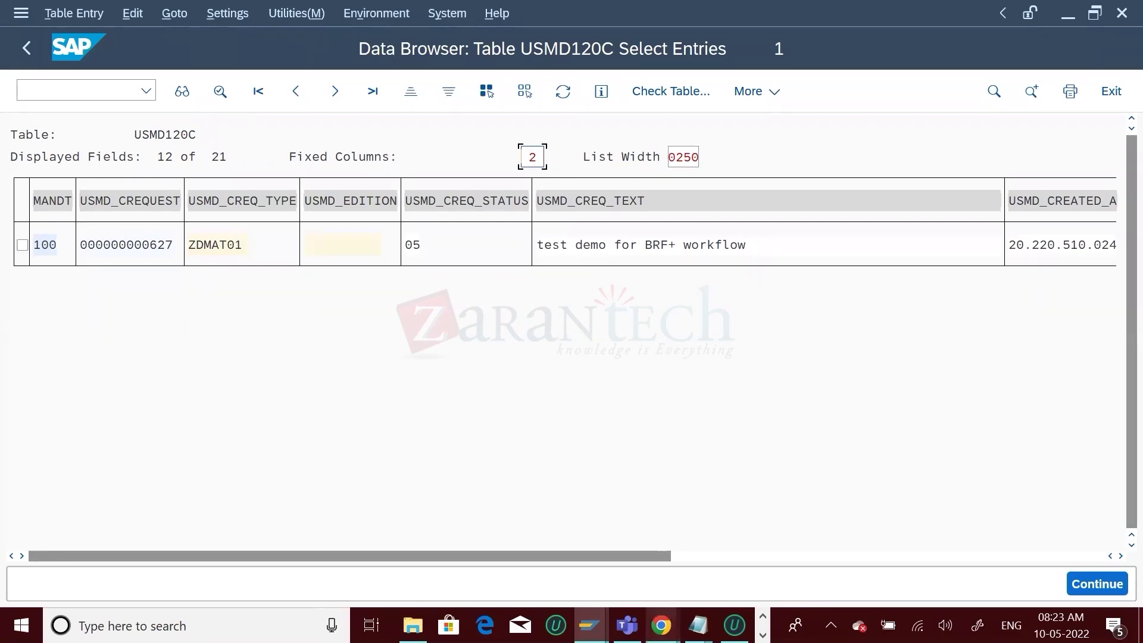
# - Check the validation messages of the approved material in Chrome, and return to the USMD120C entries
pyautogui.click(660, 625)
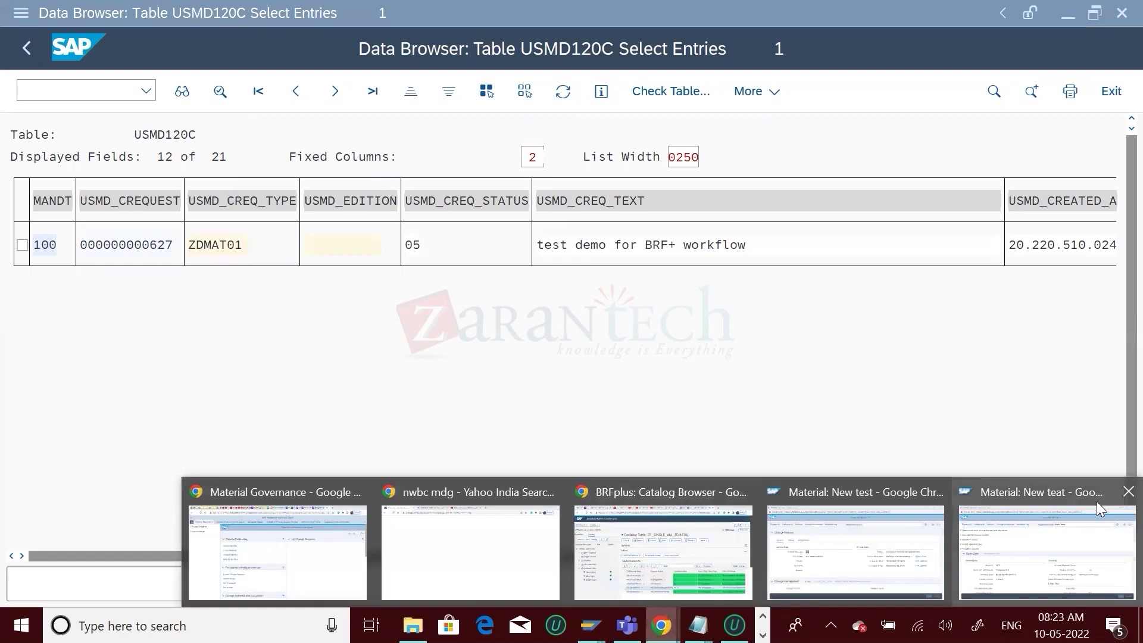
pyautogui.click(1063, 501)
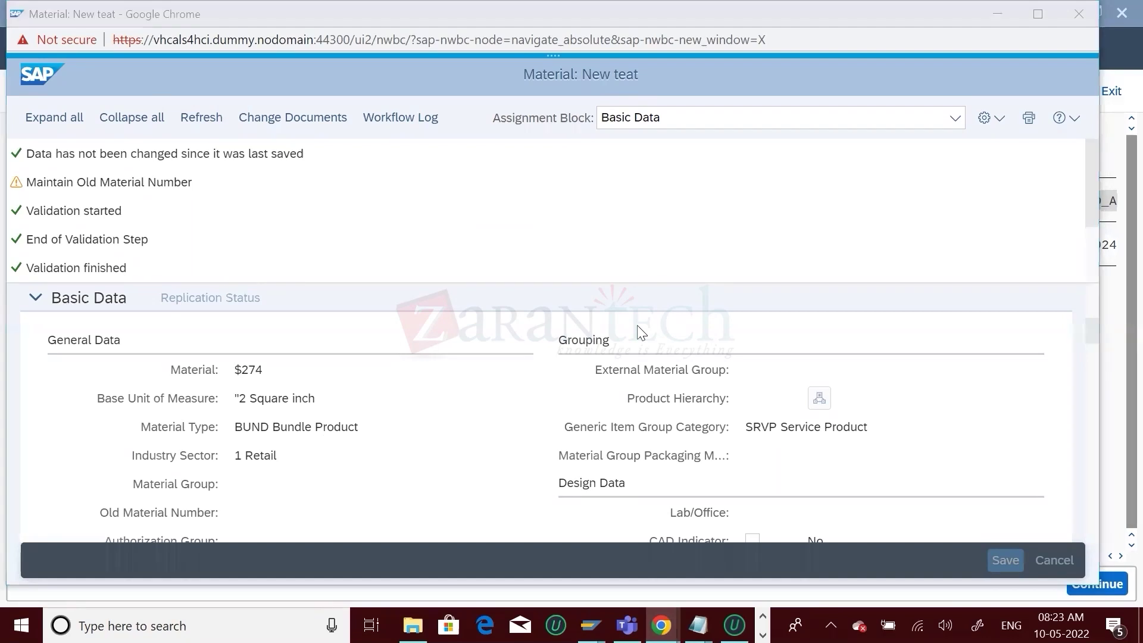
pyautogui.hotkey('alt', 'Tab')
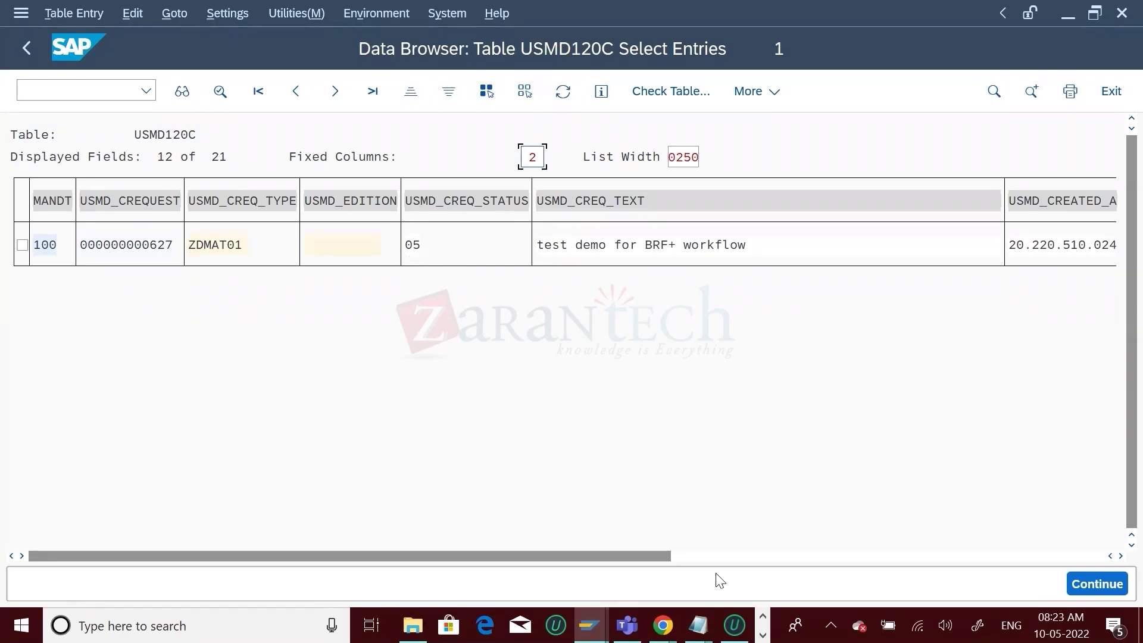
# - Bring up the USMD120C session and refresh the entry for change request 627 once more
pyautogui.click(590, 625)
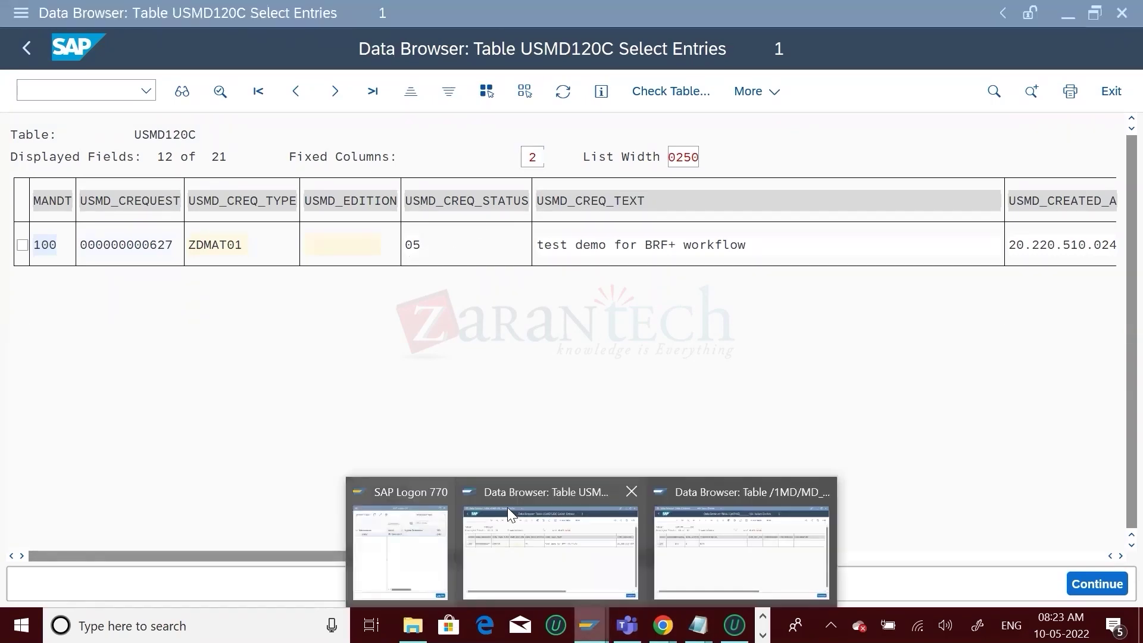
pyautogui.click(511, 505)
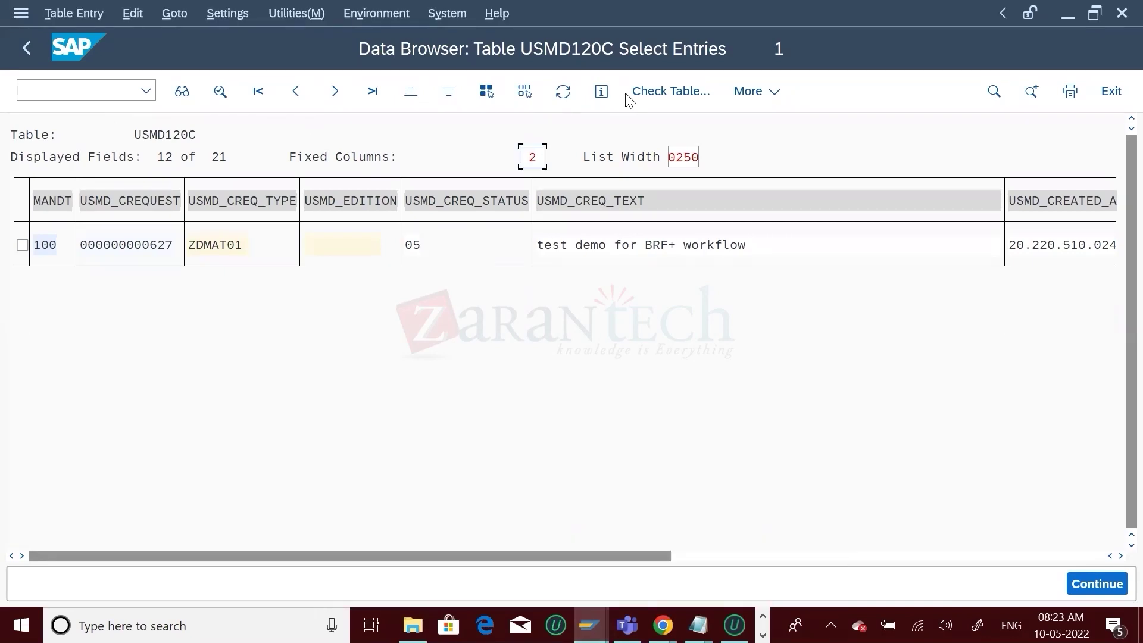
pyautogui.click(565, 83)
pyautogui.click(563, 88)
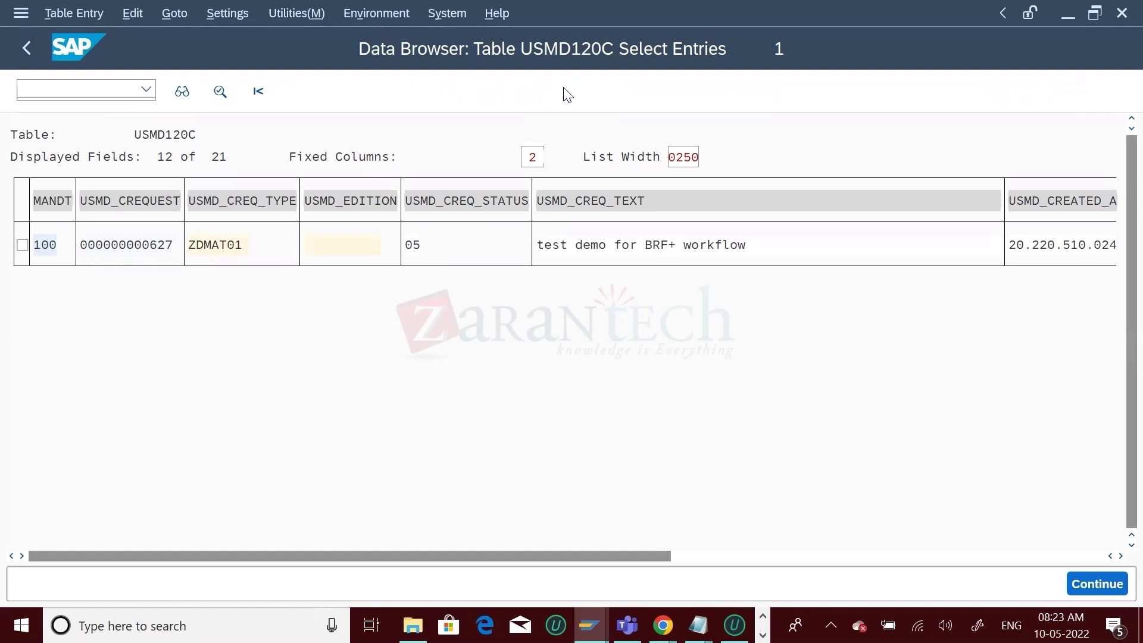
# - Switch to the MATERIAL check table session and refresh the entries for material $274
pyautogui.click(589, 626)
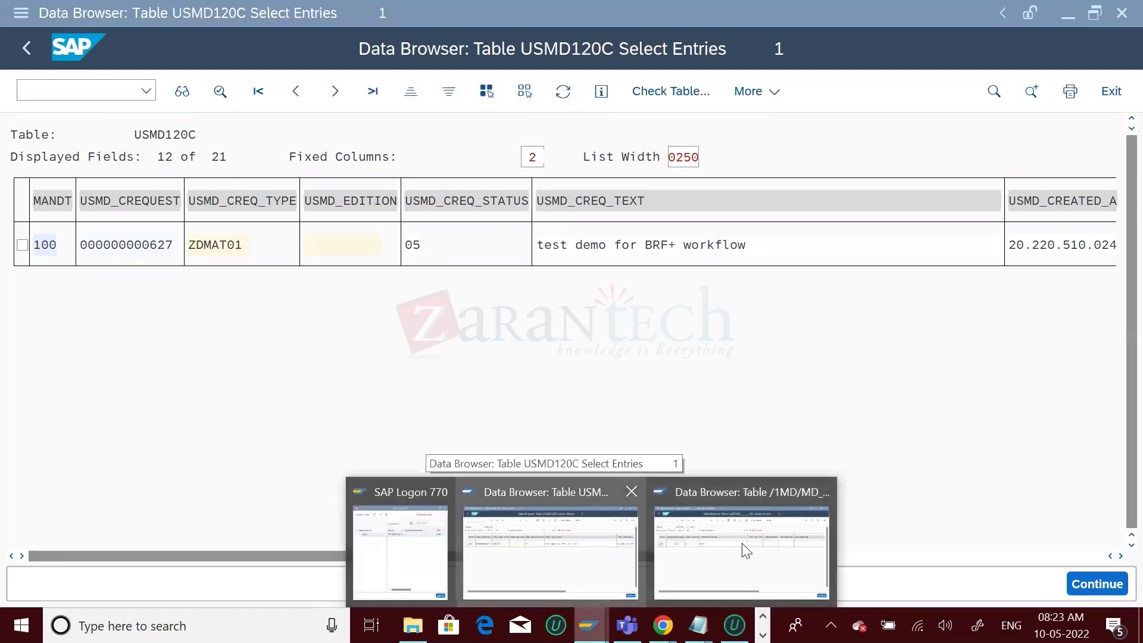
pyautogui.click(576, 557)
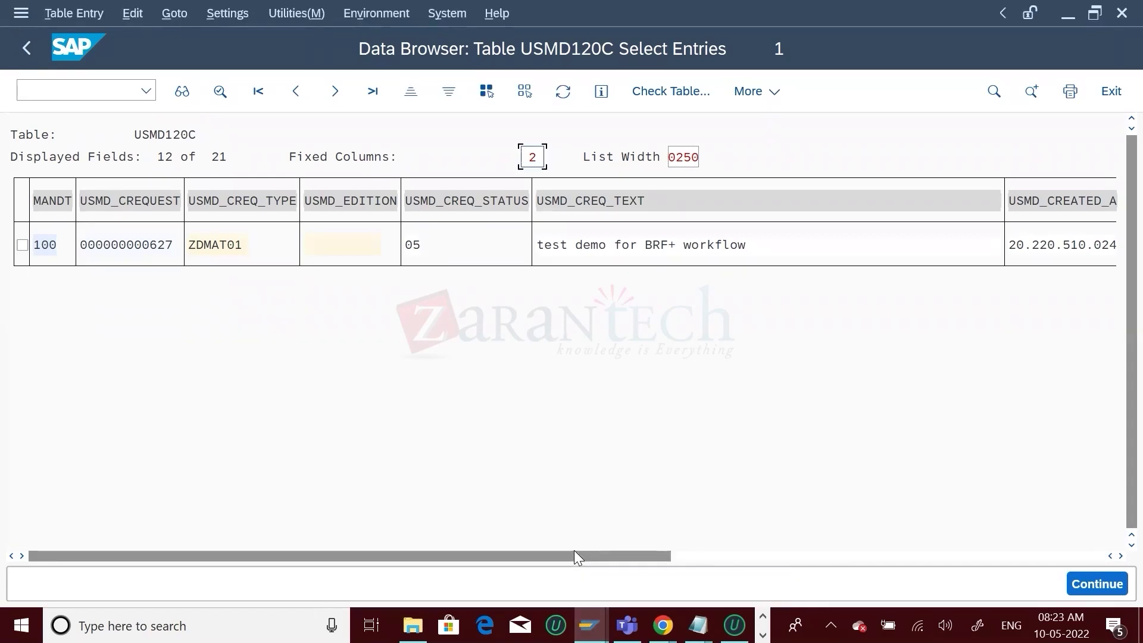
pyautogui.click(590, 625)
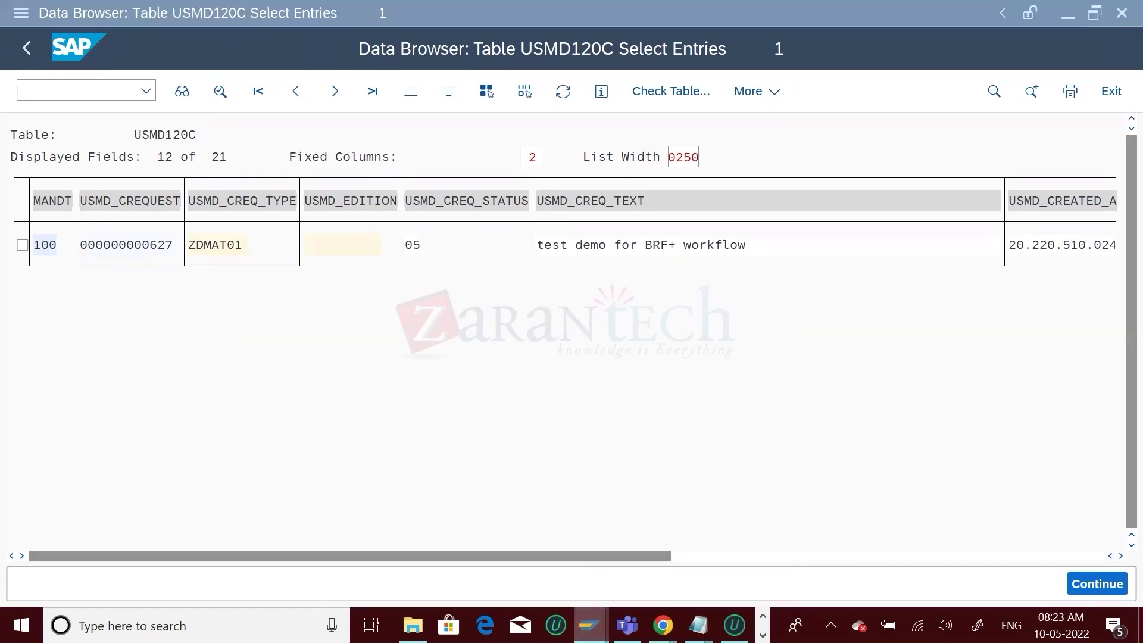
pyautogui.click(740, 550)
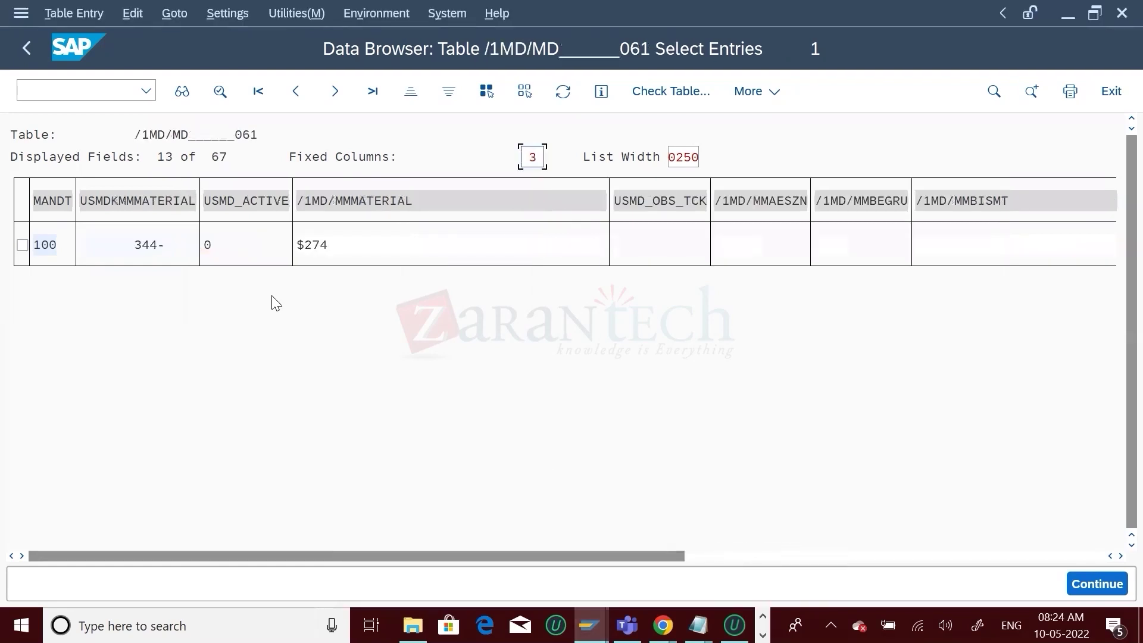
pyautogui.click(564, 93)
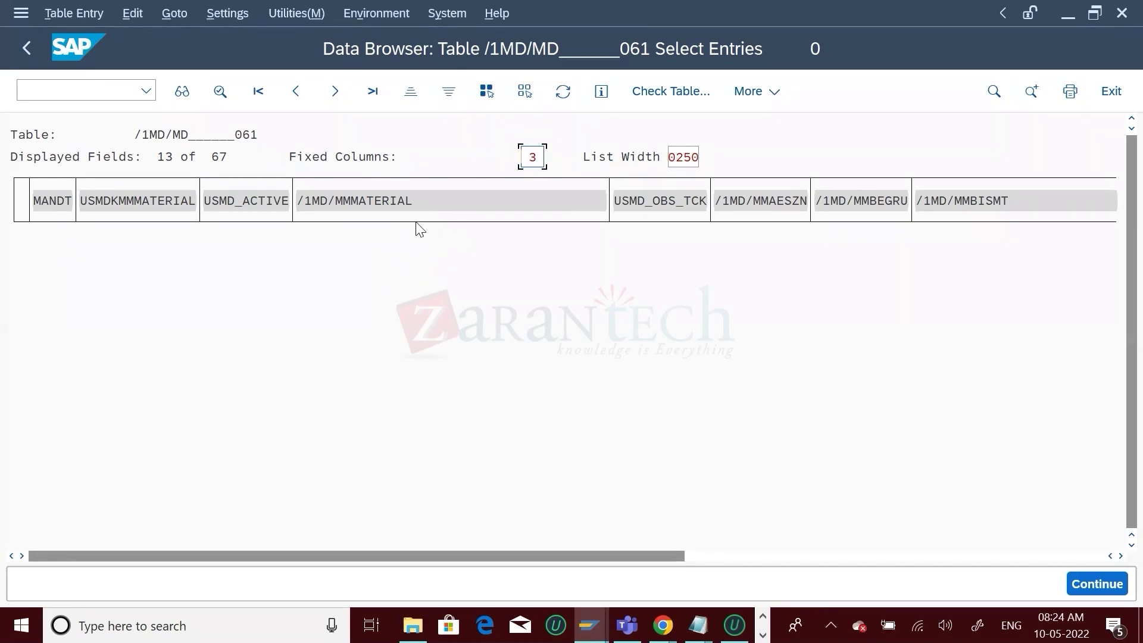
# - Start SE11 in a new session with /ose11, display table MARA and open its data selection screen
pyautogui.click(89, 95)
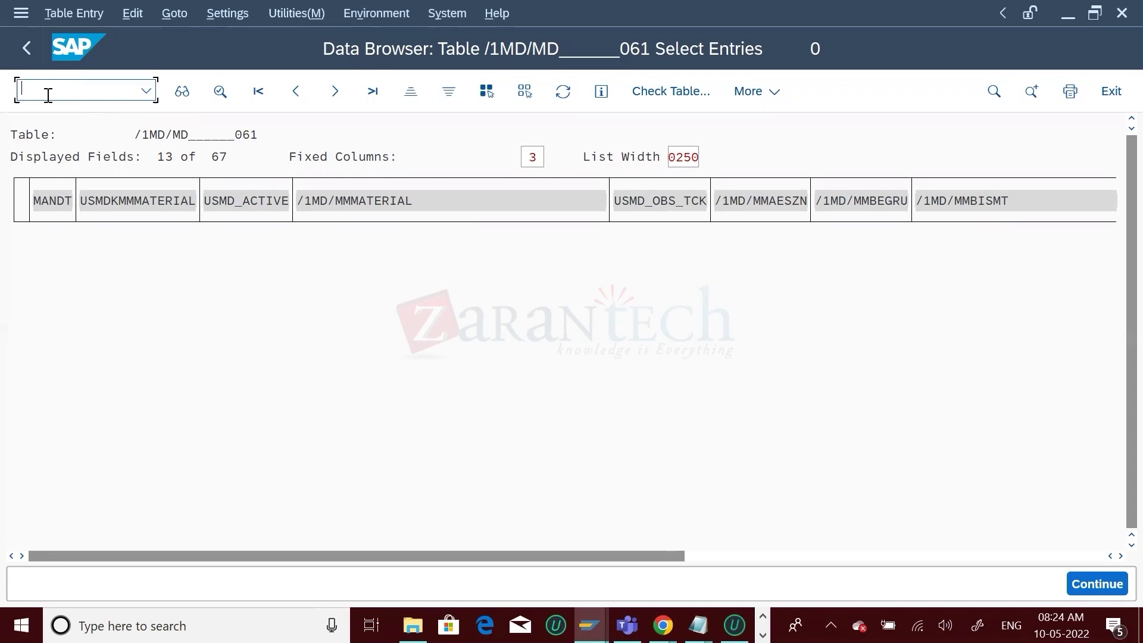
pyautogui.write('/ose11')
pyautogui.press('Return')
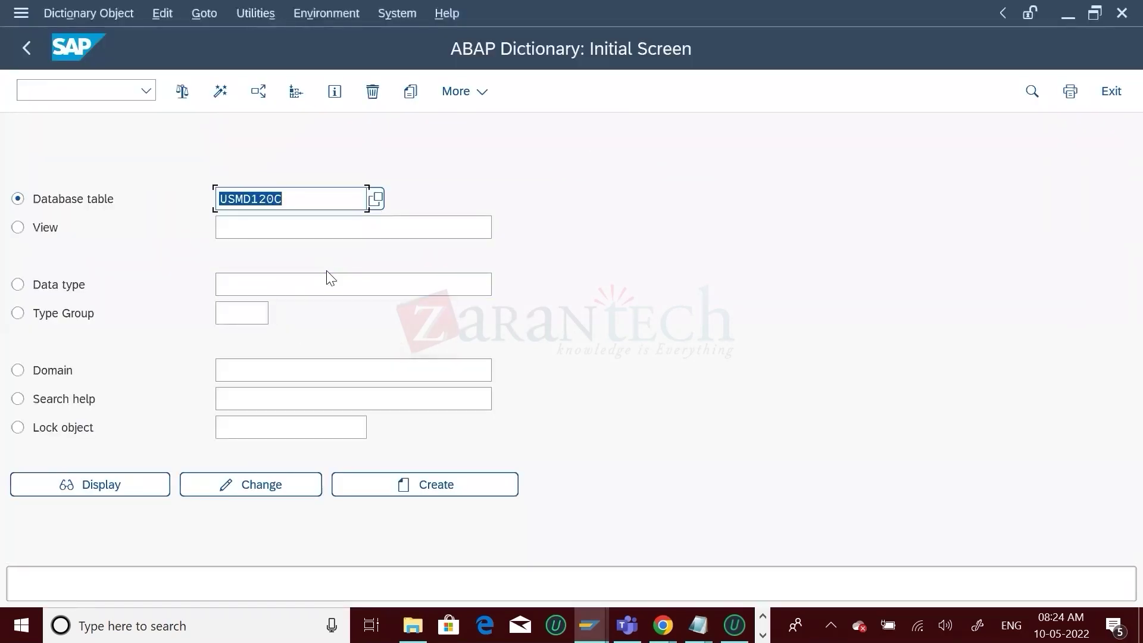
pyautogui.press('BackSpace')
pyautogui.write('mara')
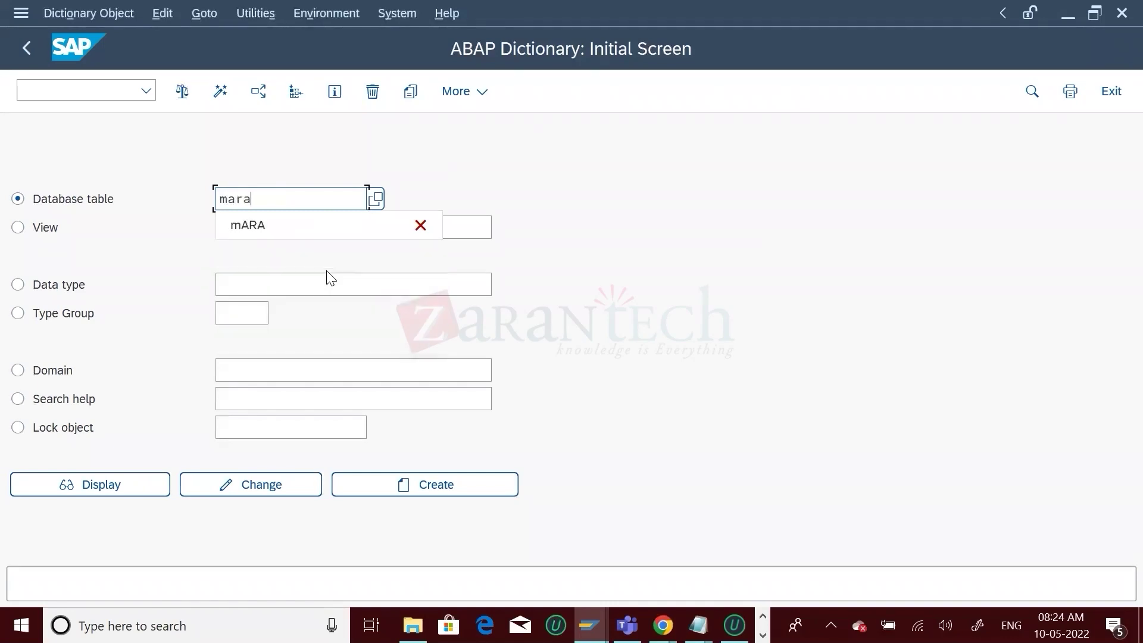
pyautogui.click(106, 484)
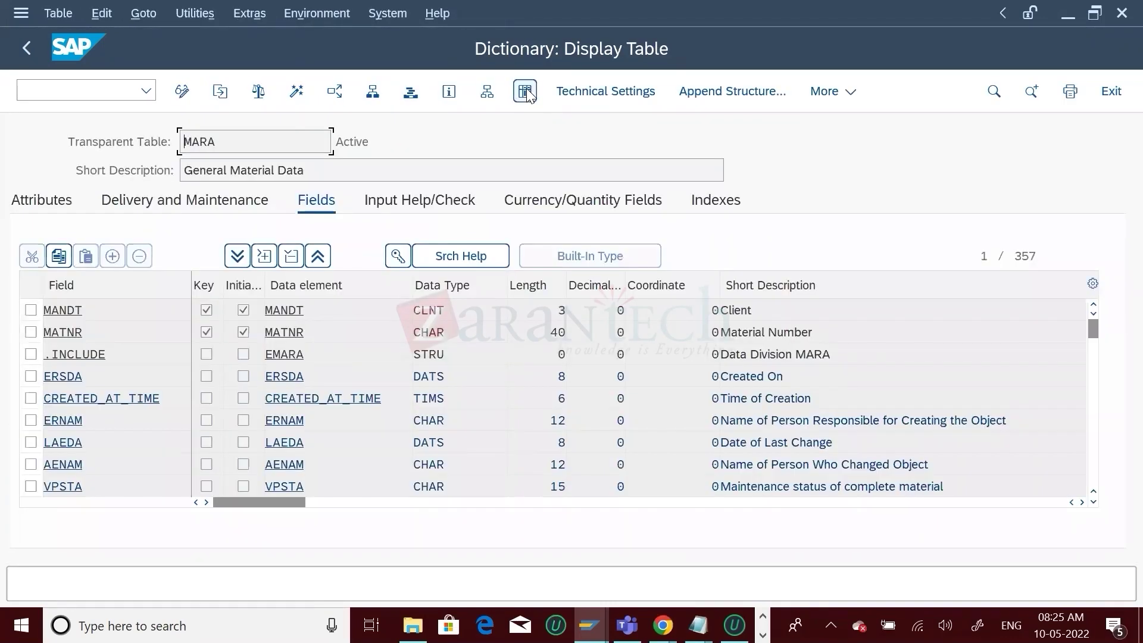
pyautogui.click(526, 92)
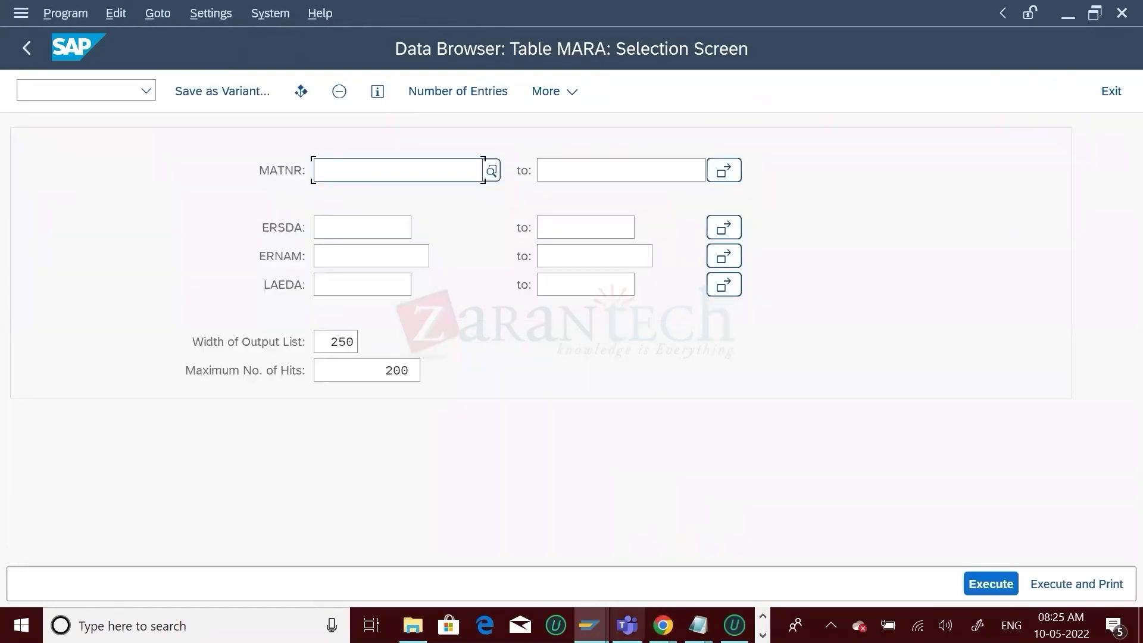
# - Switch to the approved material "New teat" in Chrome, refresh it and copy its material number from Basic Data
pyautogui.click(589, 625)
pyautogui.click(589, 625)
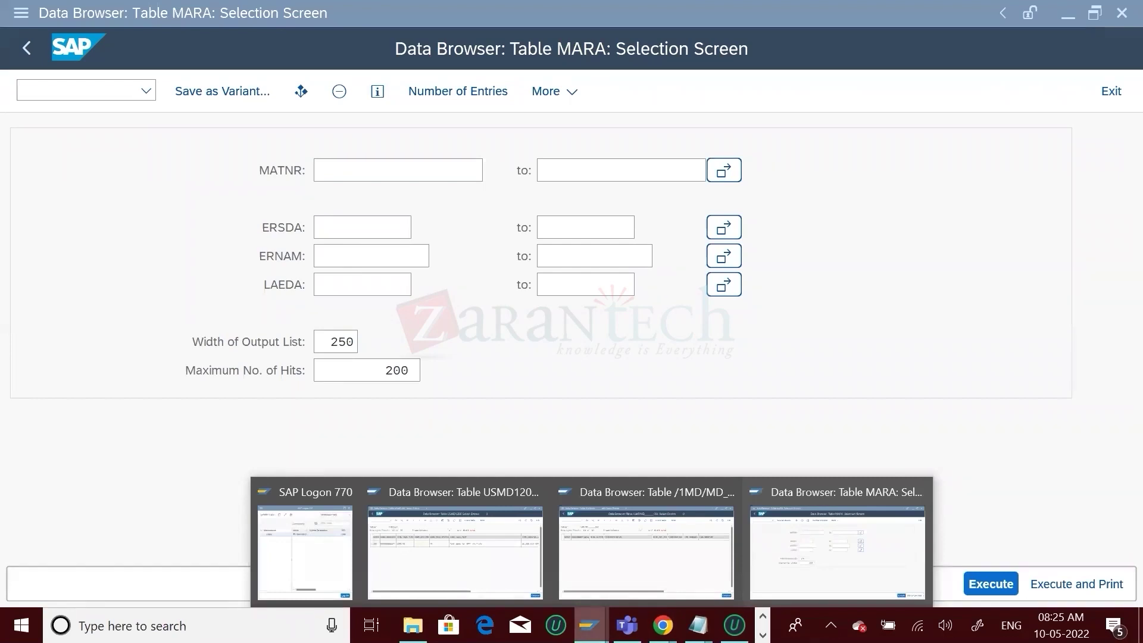
pyautogui.moveTo(660, 625)
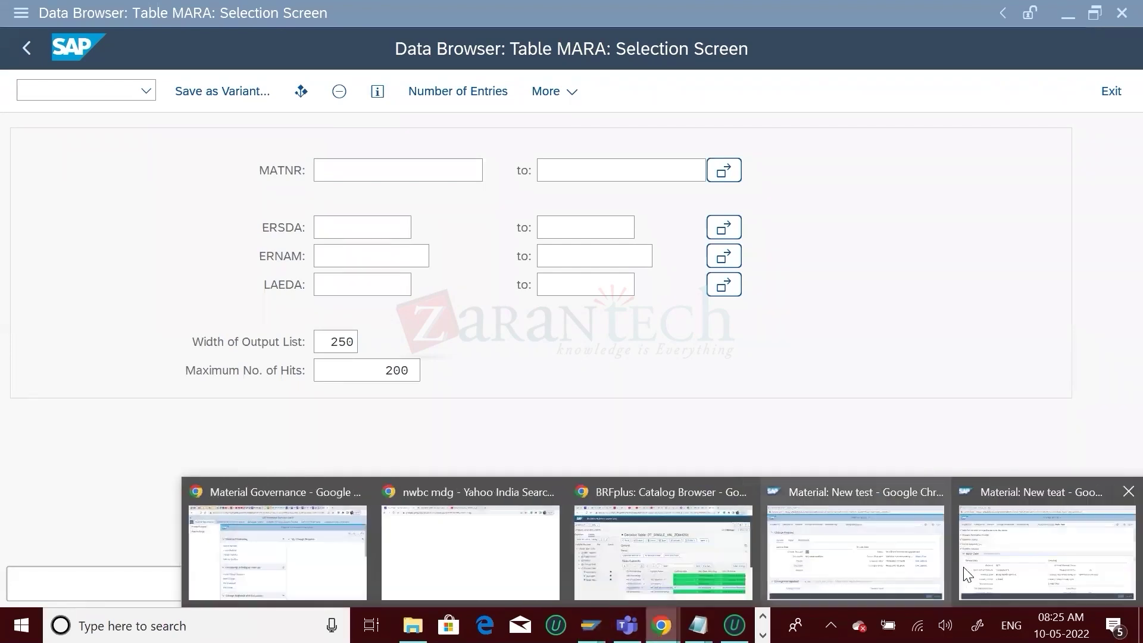
pyautogui.click(850, 506)
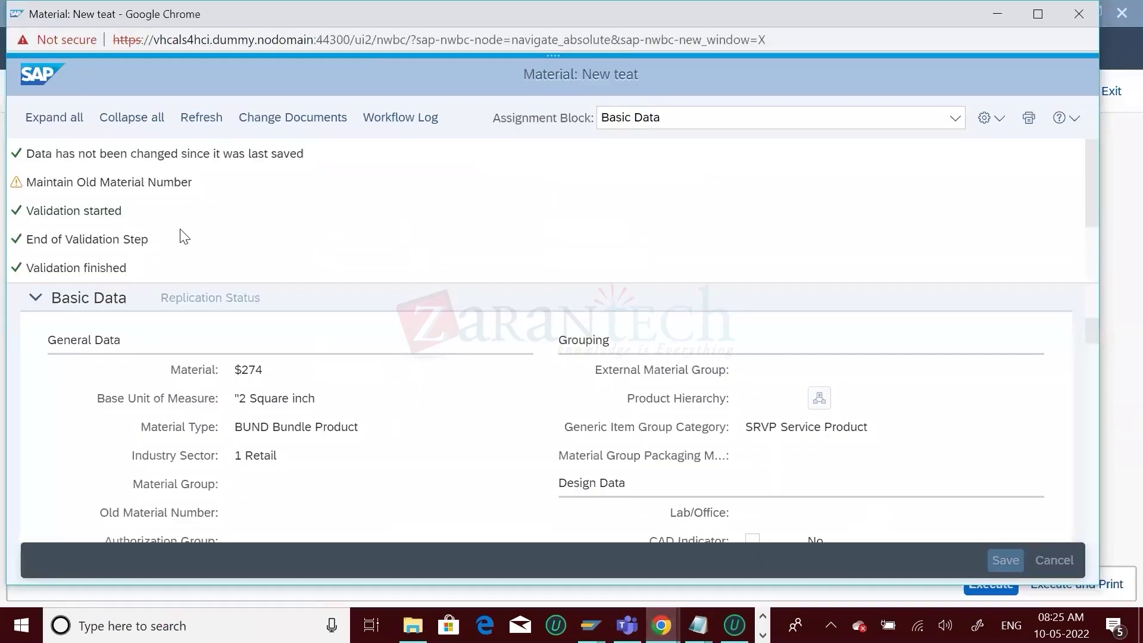
pyautogui.click(211, 128)
pyautogui.click(202, 119)
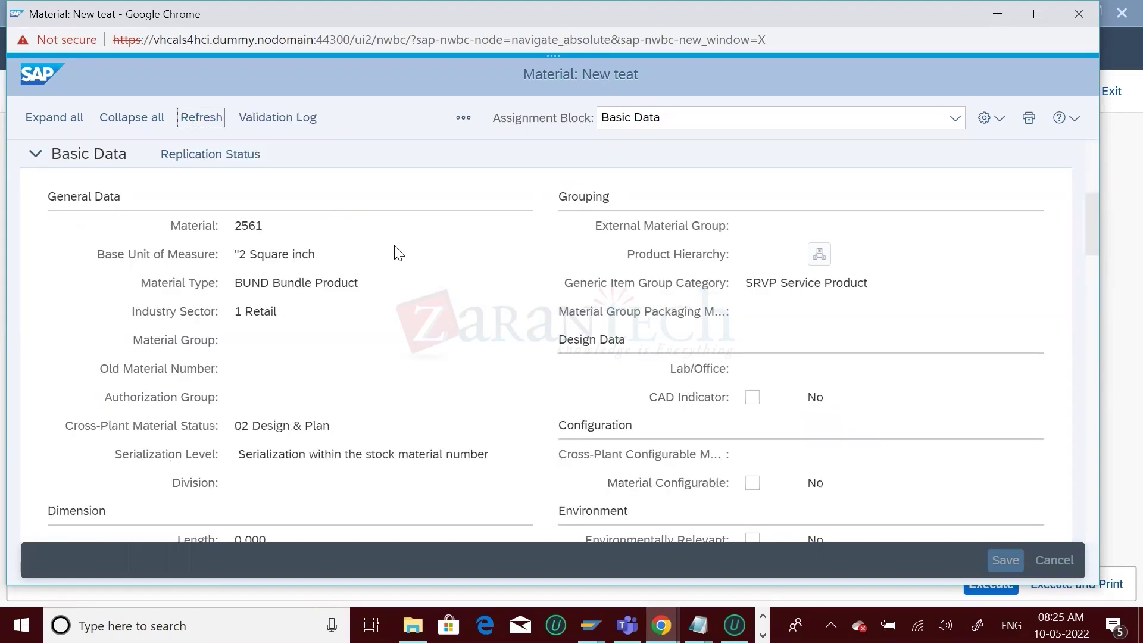
pyautogui.moveTo(262, 226); pyautogui.dragTo(236, 227)
pyautogui.hotkey('ctrl', 'c')
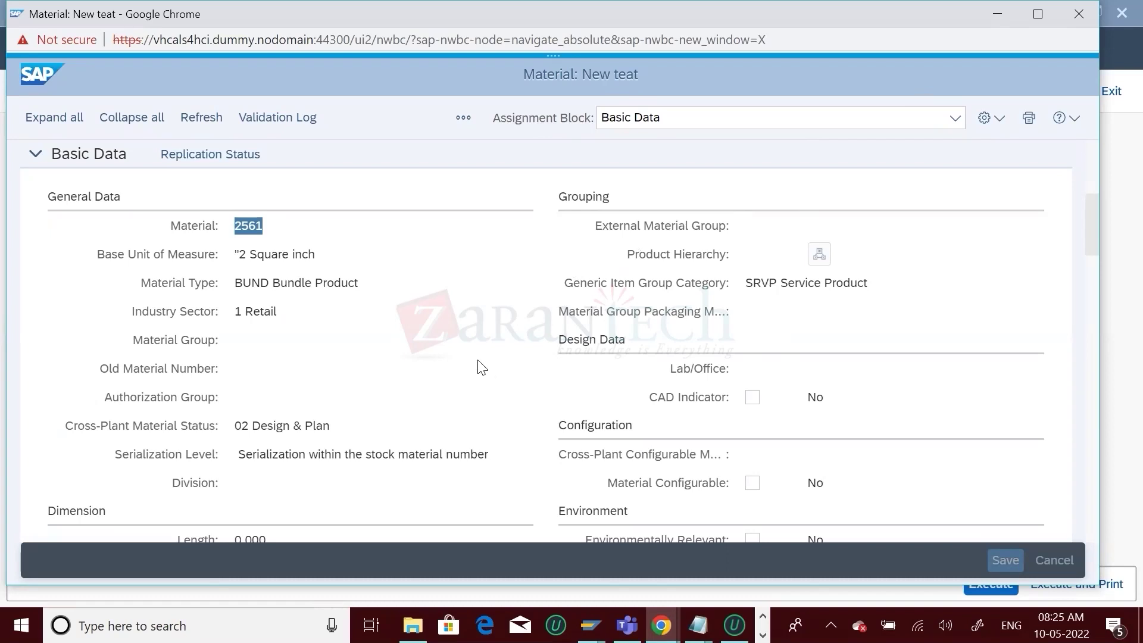
# - Return to the MARA selection screen in SAP GUI and look up the entry with MATNR 2561
pyautogui.hotkey('alt', 'Tab')
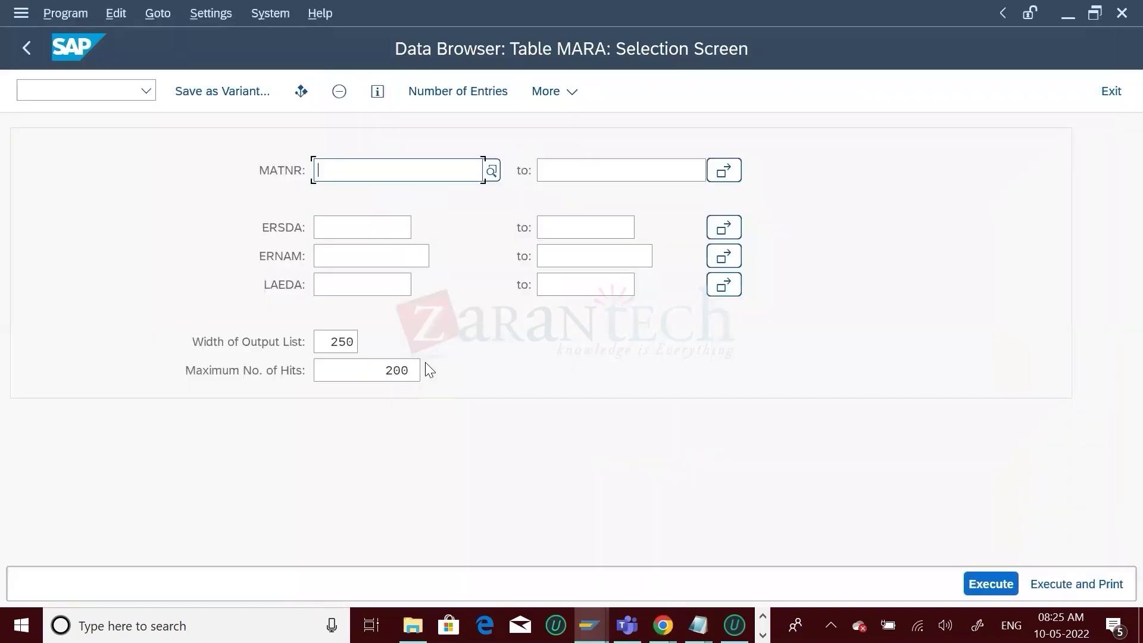
pyautogui.hotkey('ctrl', 'v')
pyautogui.click(995, 584)
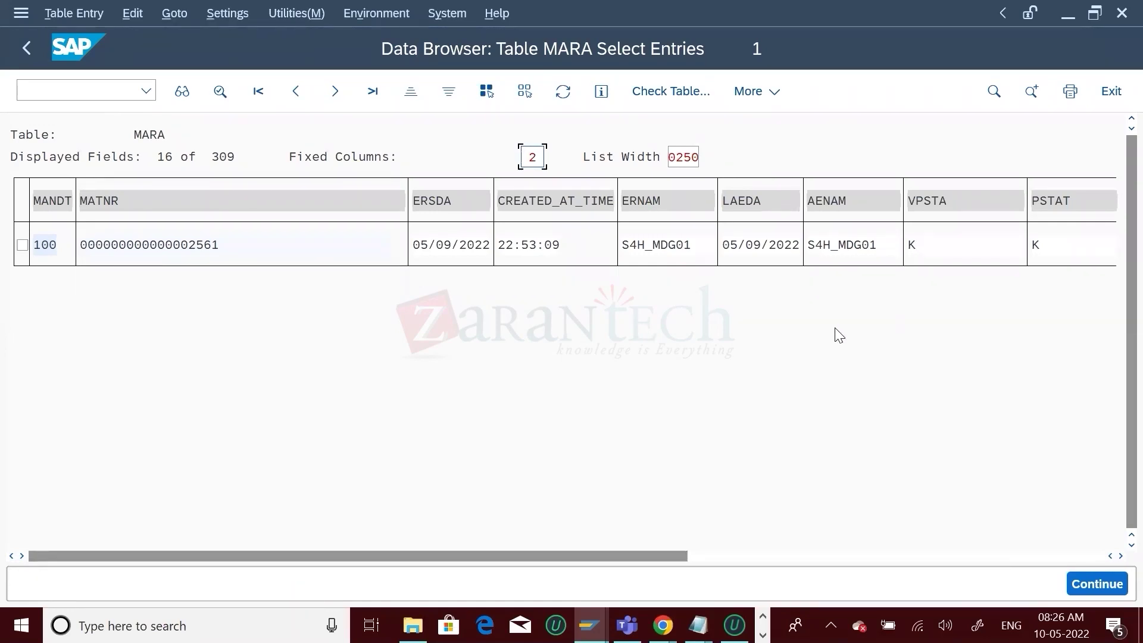
# - Close the approved material's window in Chrome and bring up decision table DT_SINGLE_VAL_ZDMAT01 in the BRFplus catalog browser
pyautogui.click(589, 625)
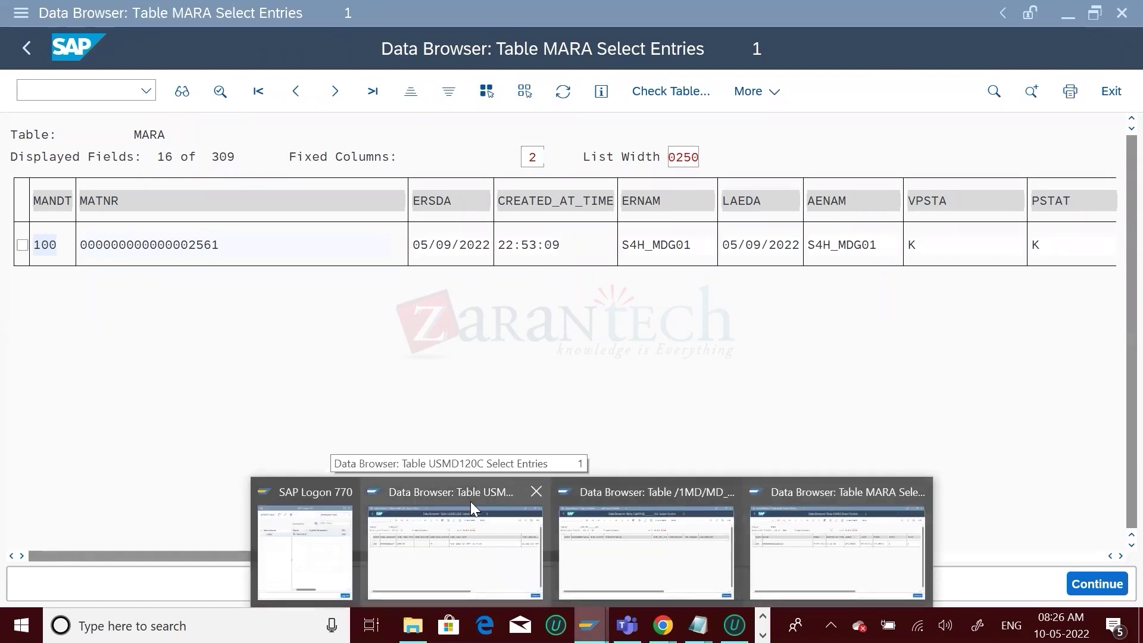
pyautogui.moveTo(662, 626)
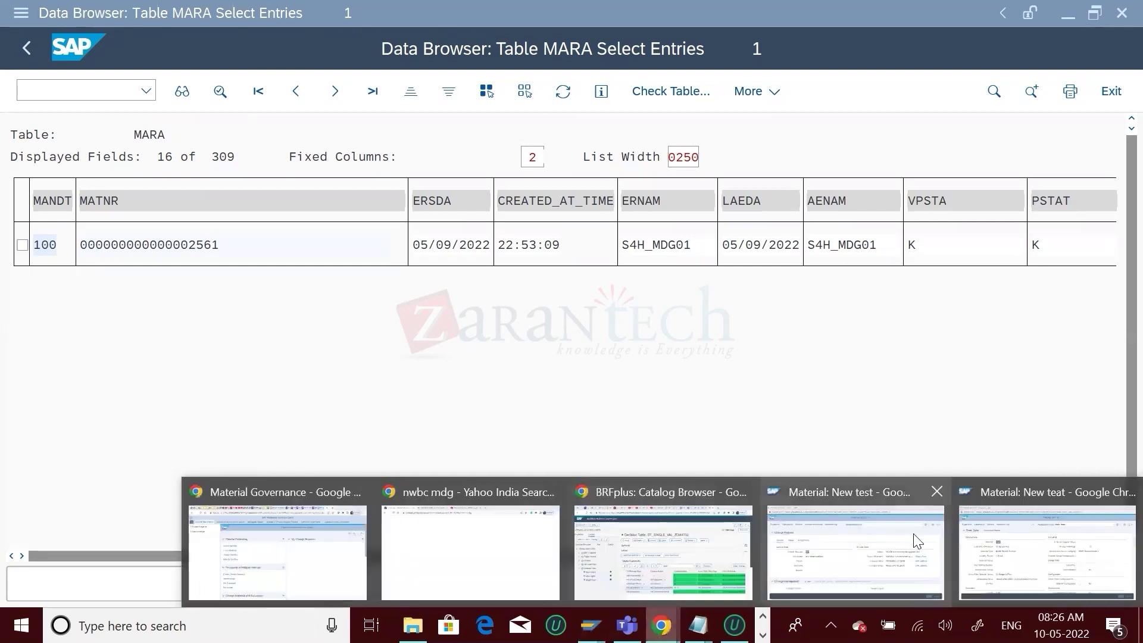
pyautogui.click(1019, 496)
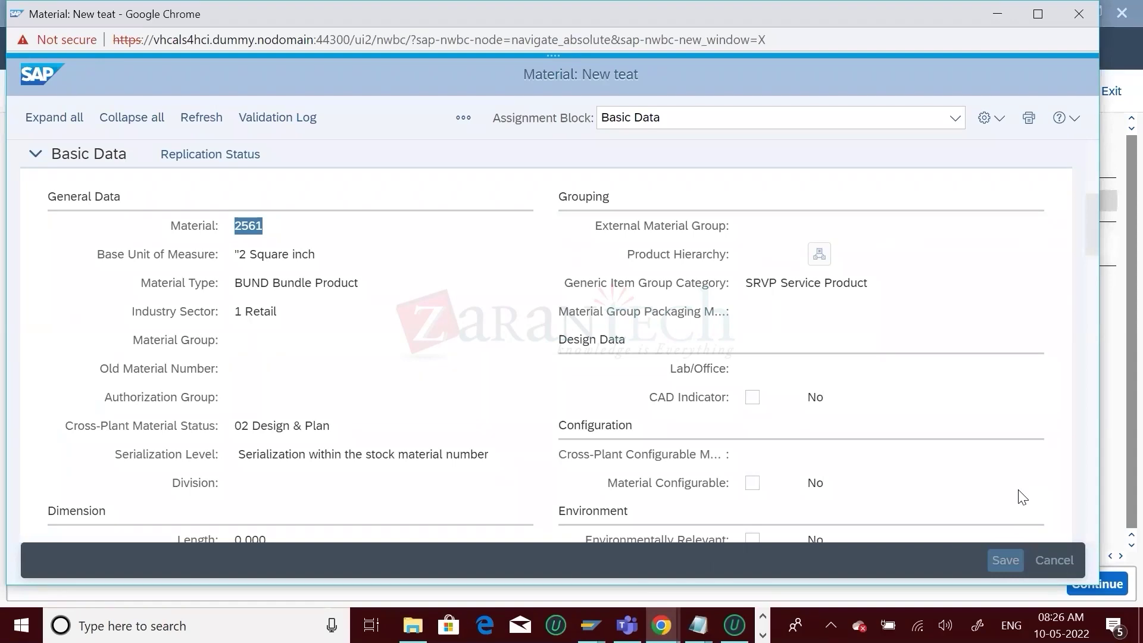
pyautogui.click(1076, 15)
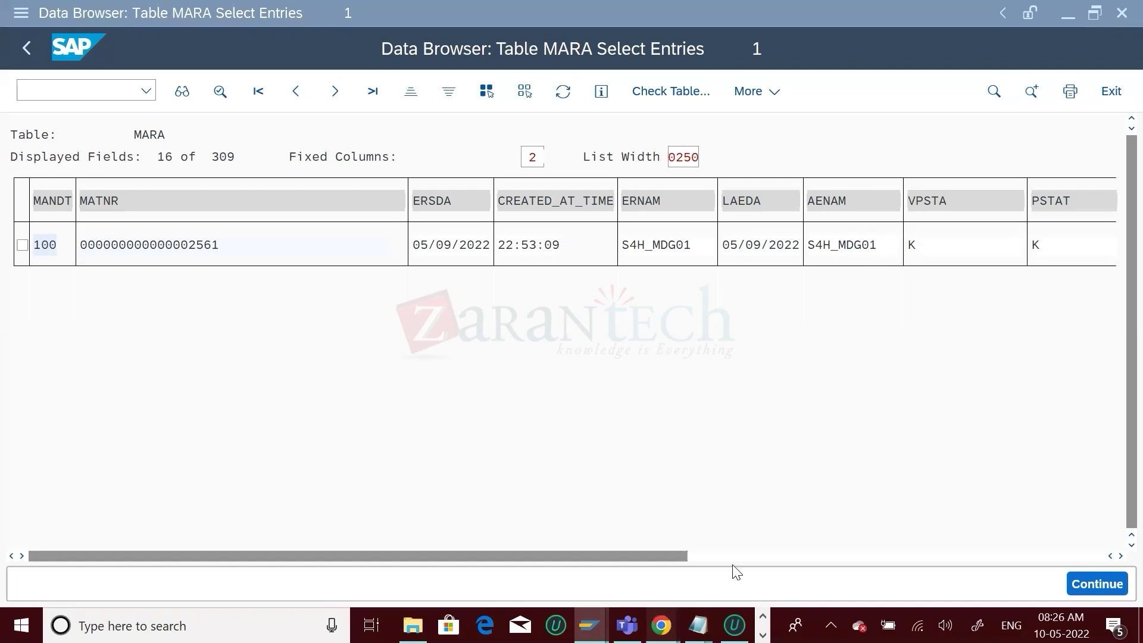
pyautogui.moveTo(661, 625)
pyautogui.click(760, 499)
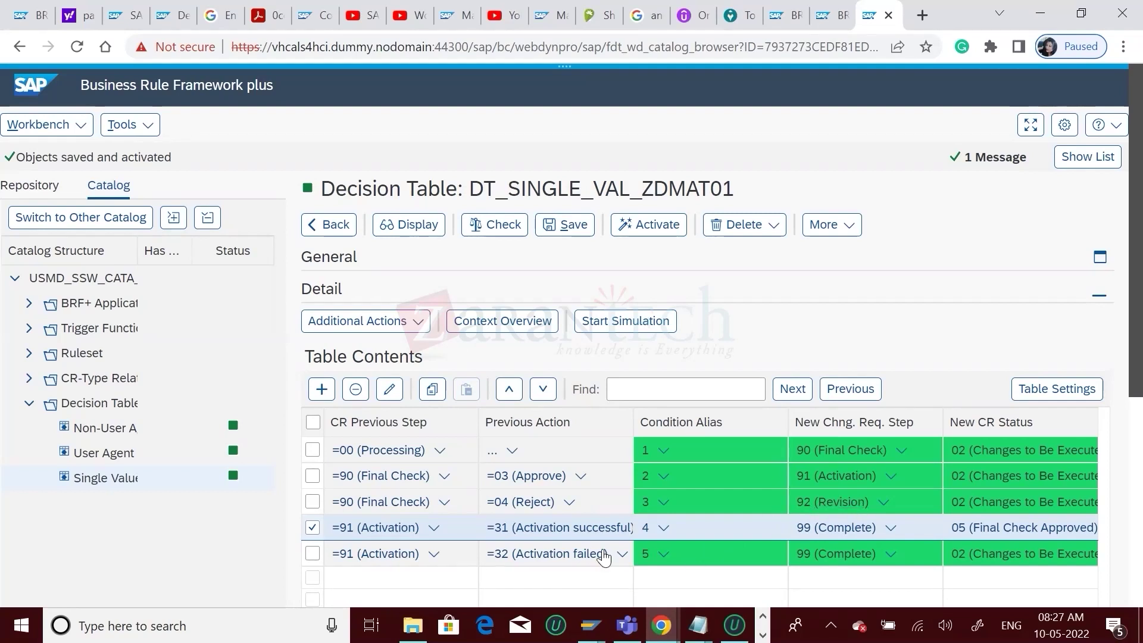
# - Start creating a new material from Material Governance with change request type ZDMAT01
pyautogui.click(661, 625)
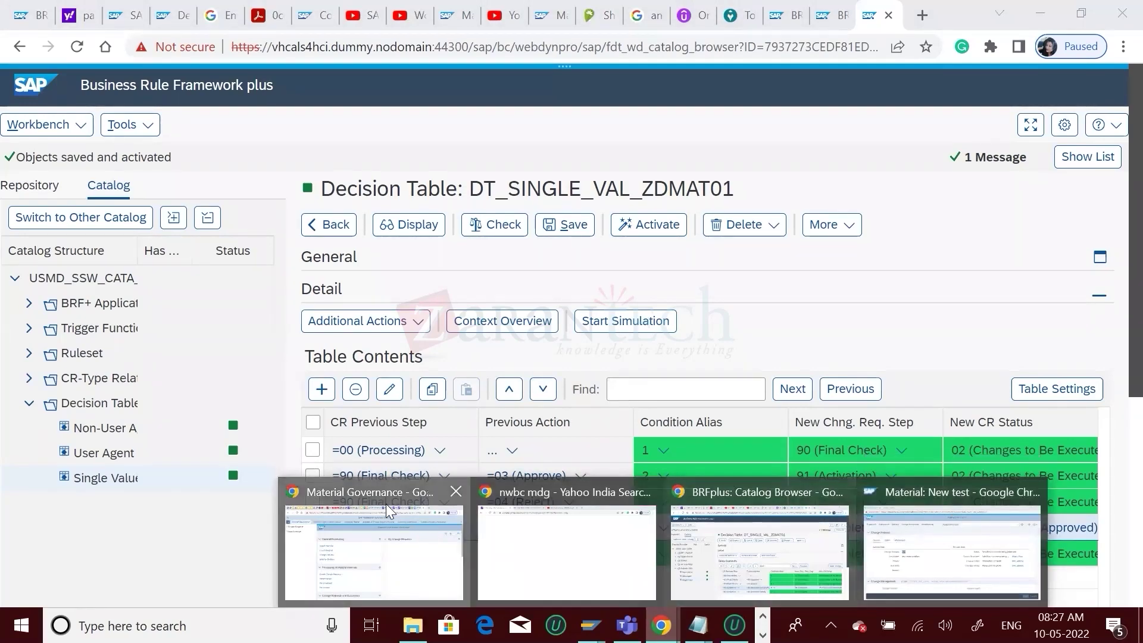
pyautogui.click(374, 548)
pyautogui.click(262, 288)
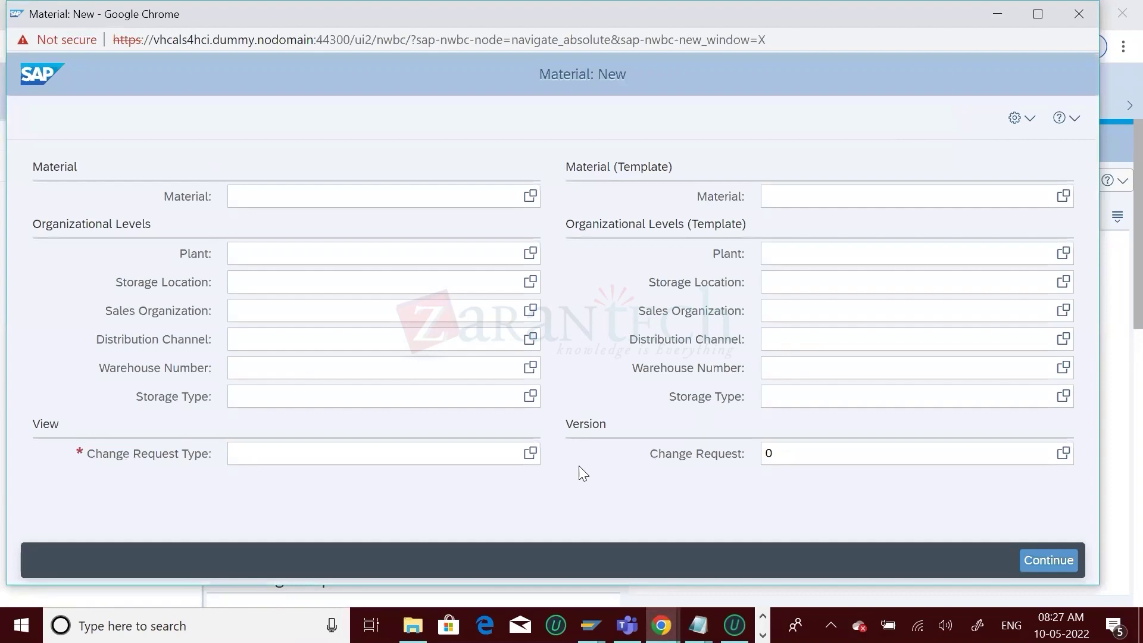
pyautogui.click(530, 454)
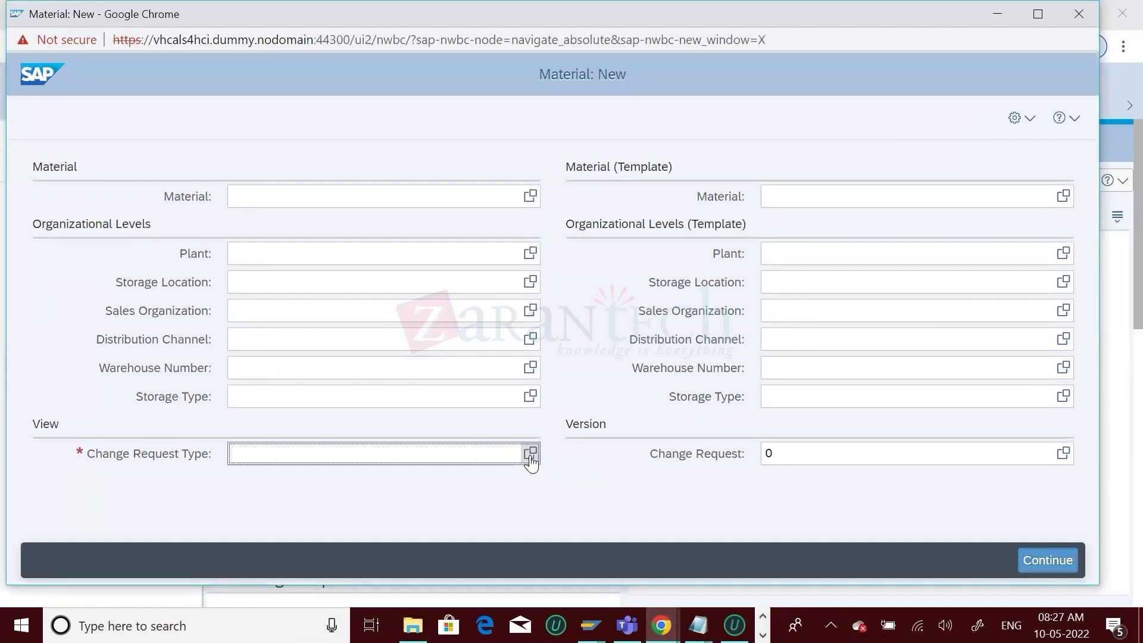
pyautogui.click(530, 455)
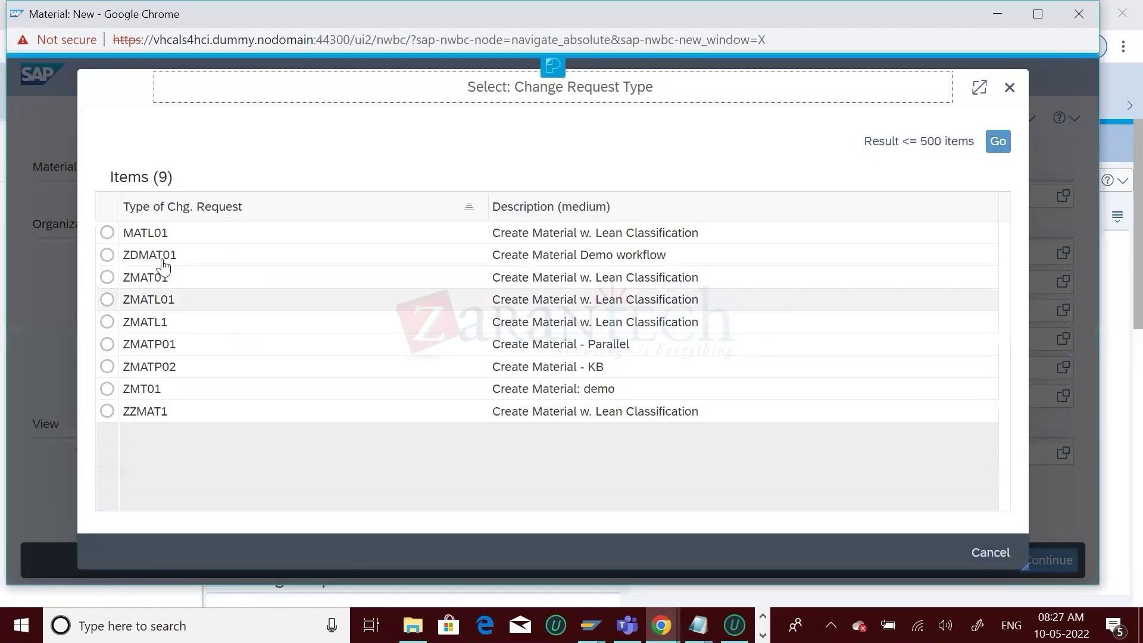
pyautogui.click(107, 255)
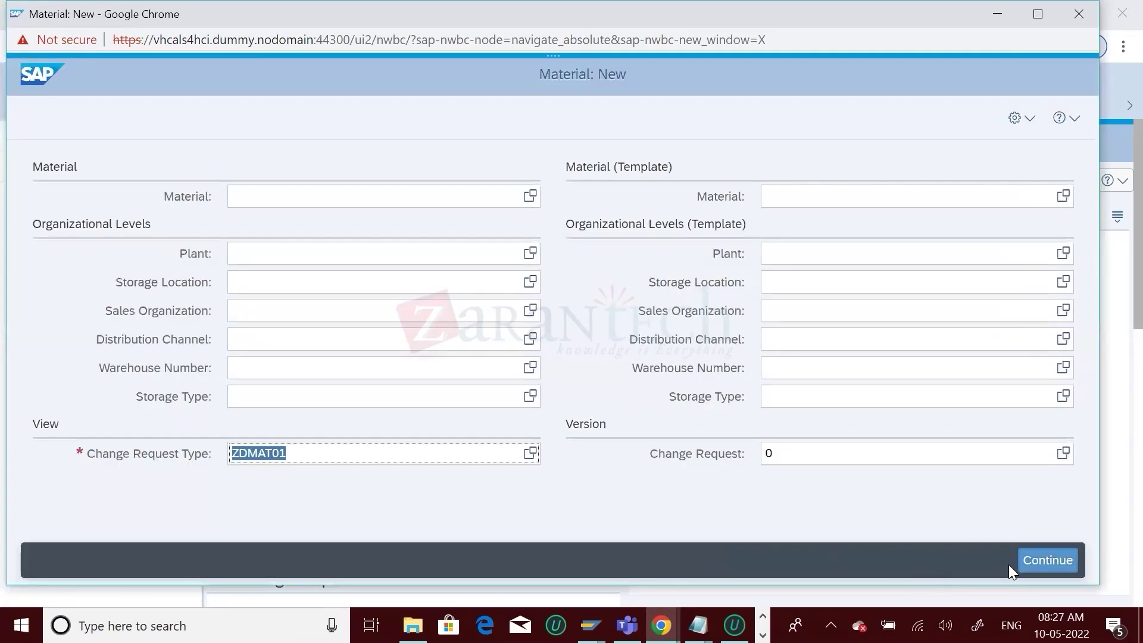
pyautogui.click(1051, 561)
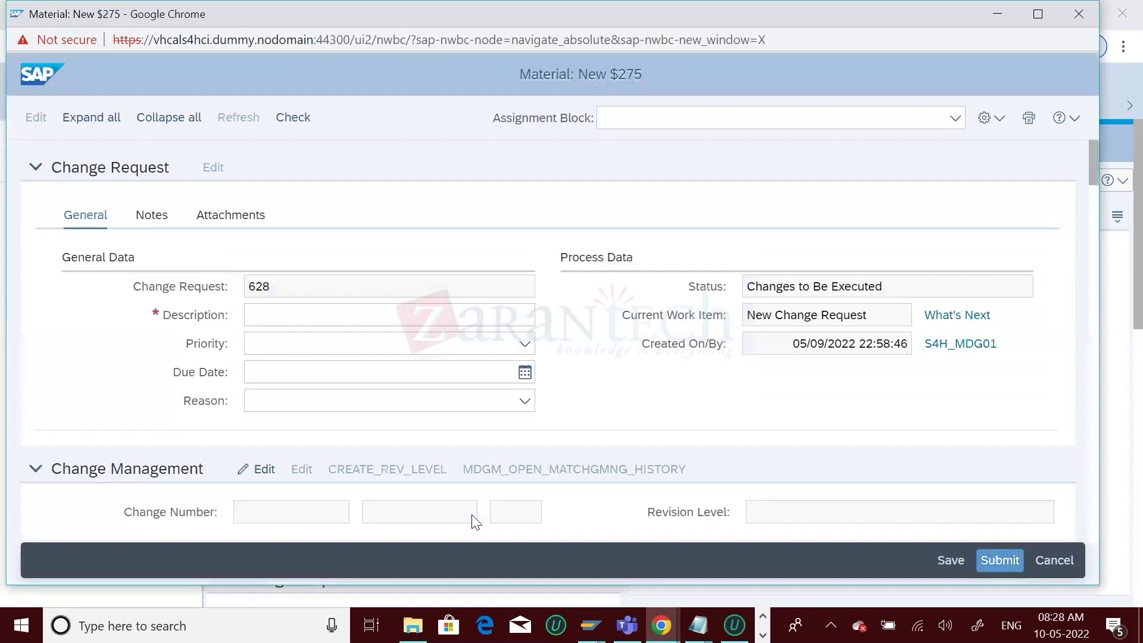
# - Enter "test workflow reject" as the description of the new change request
pyautogui.click(259, 314)
pyautogui.write('test')
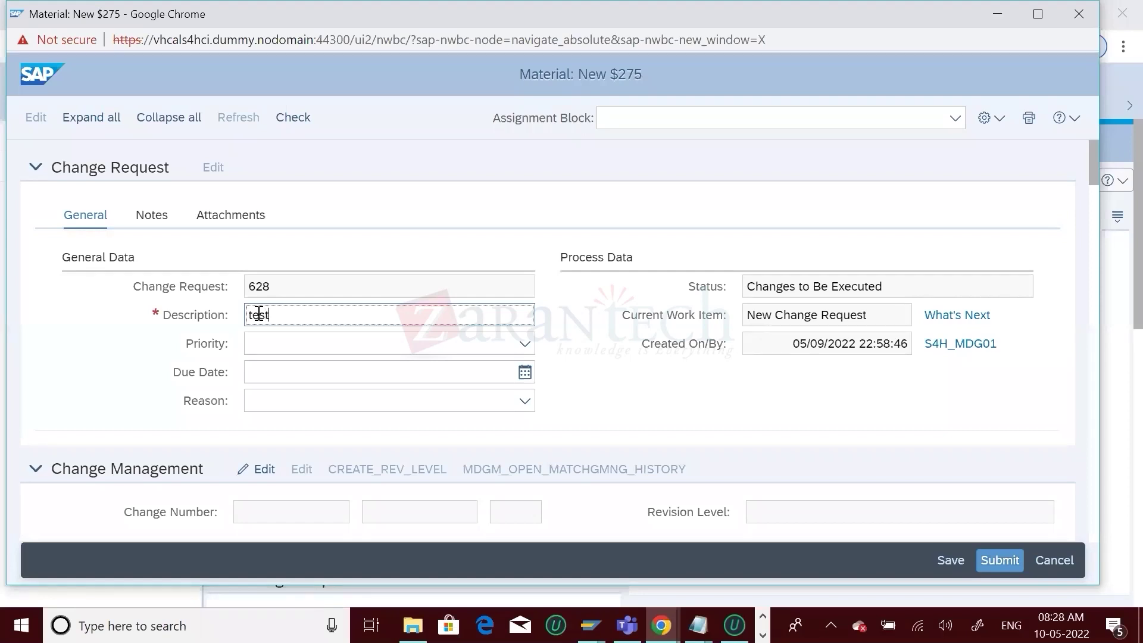
pyautogui.write(' w')
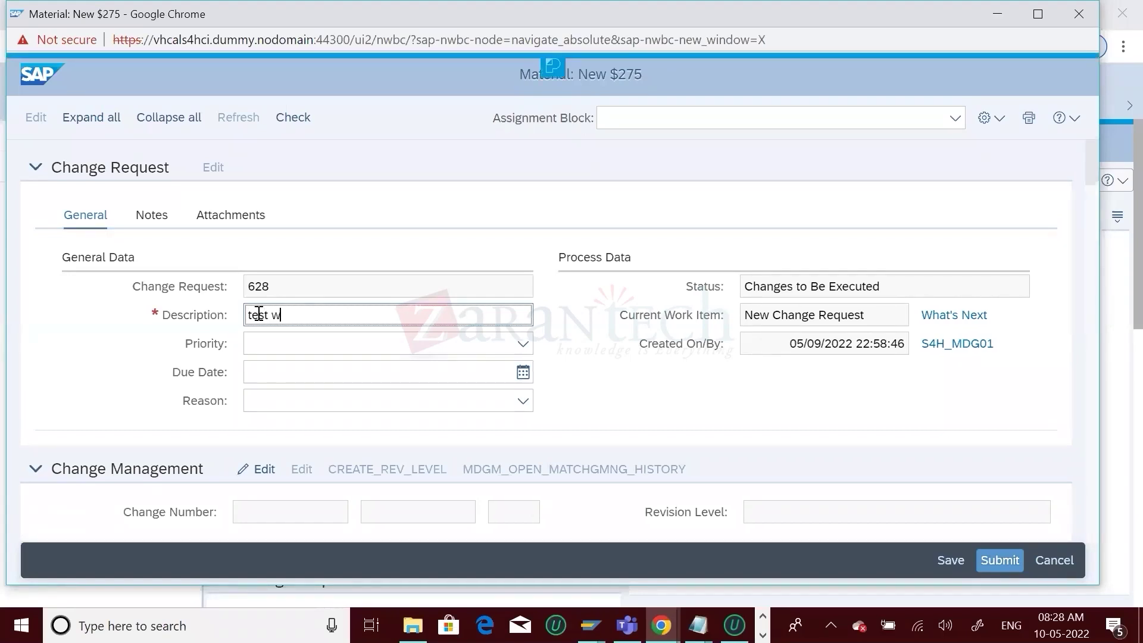
pyautogui.write('orkflow ')
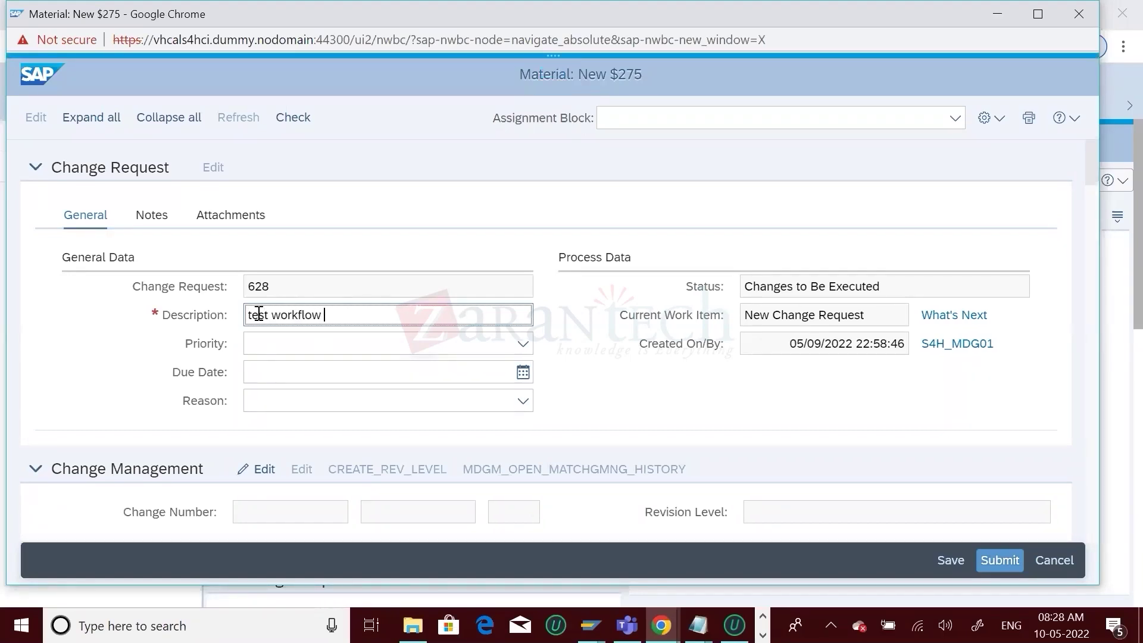
pyautogui.write('reject')
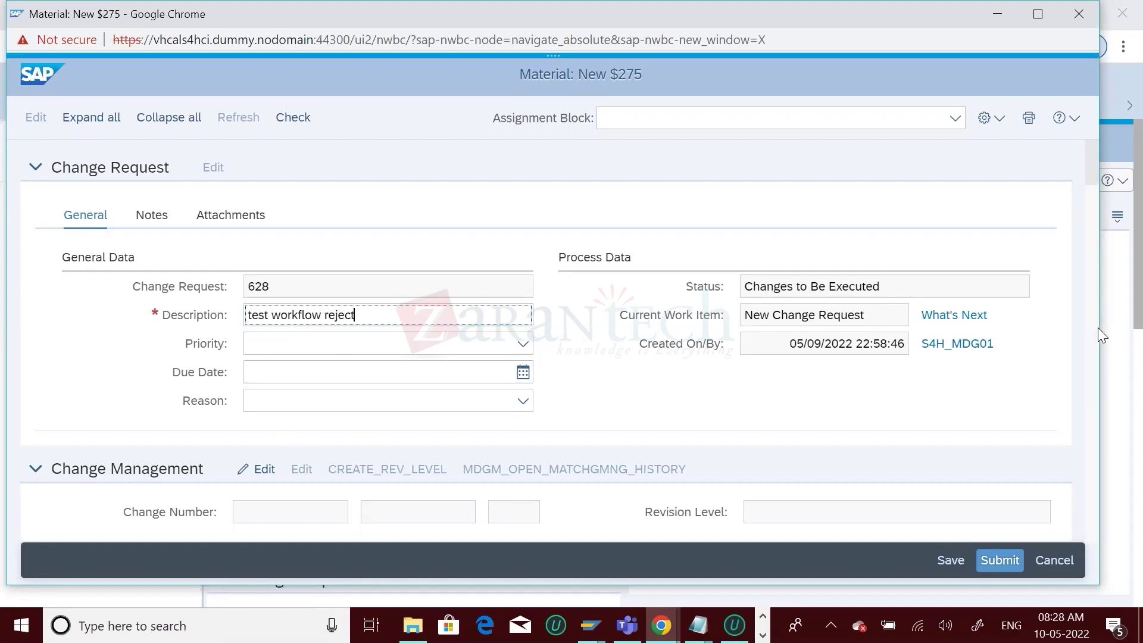
# - In Basic Data, set the base unit of measure to Inch, material type to ABF (Waste) and industry sector to 1 (Retail)
pyautogui.scroll(-5, 1098, 328)
pyautogui.click(273, 314)
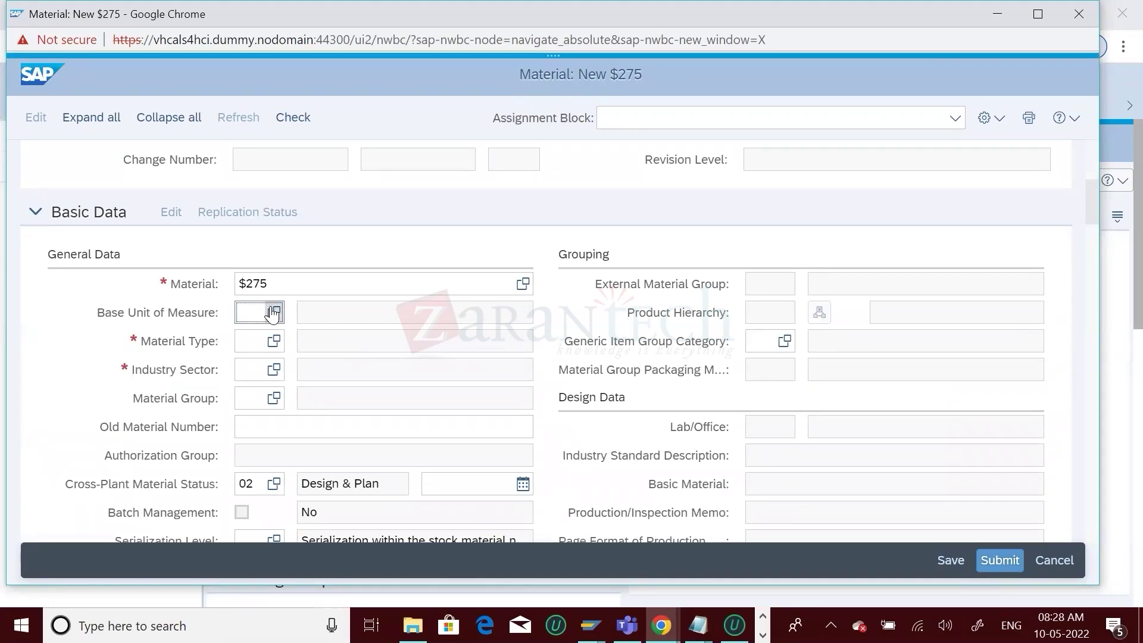
pyautogui.click(97, 262)
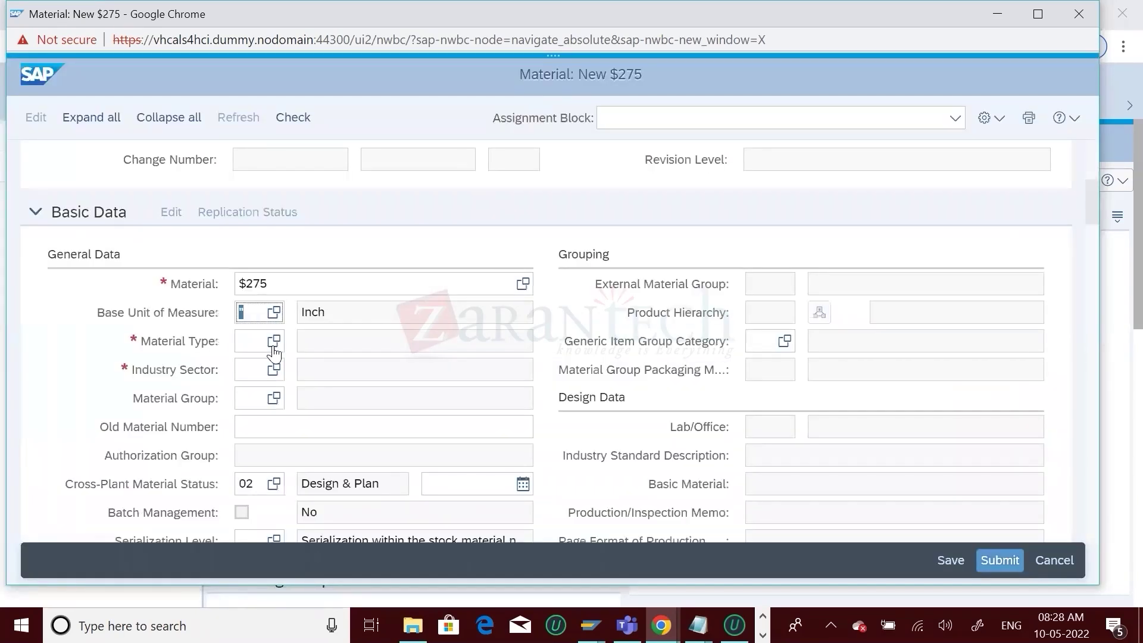
pyautogui.click(273, 350)
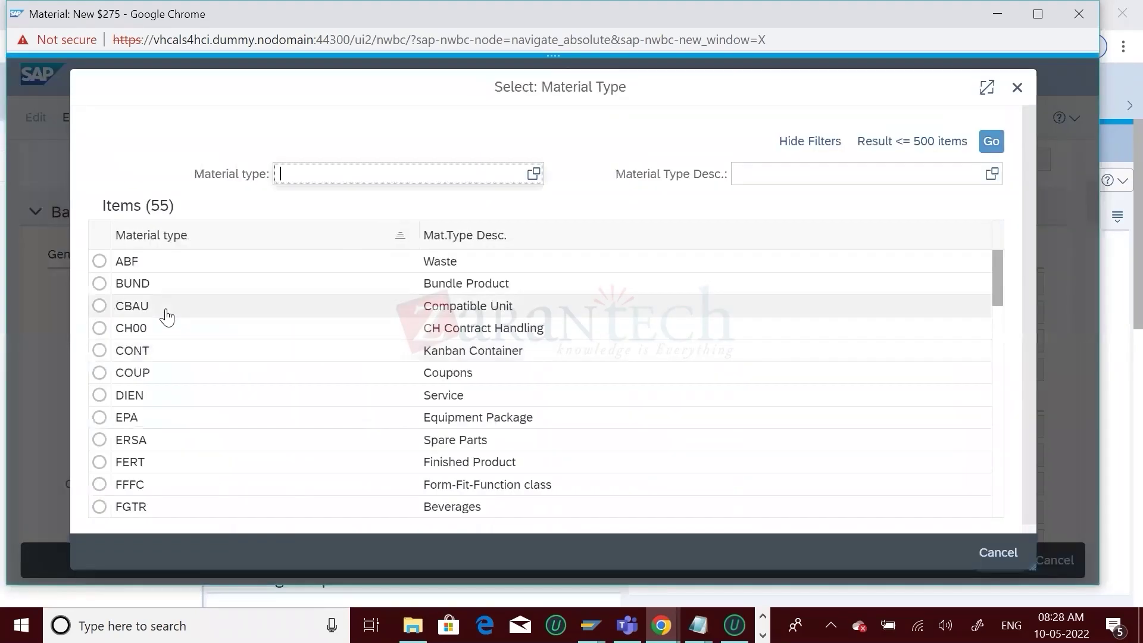
pyautogui.click(97, 262)
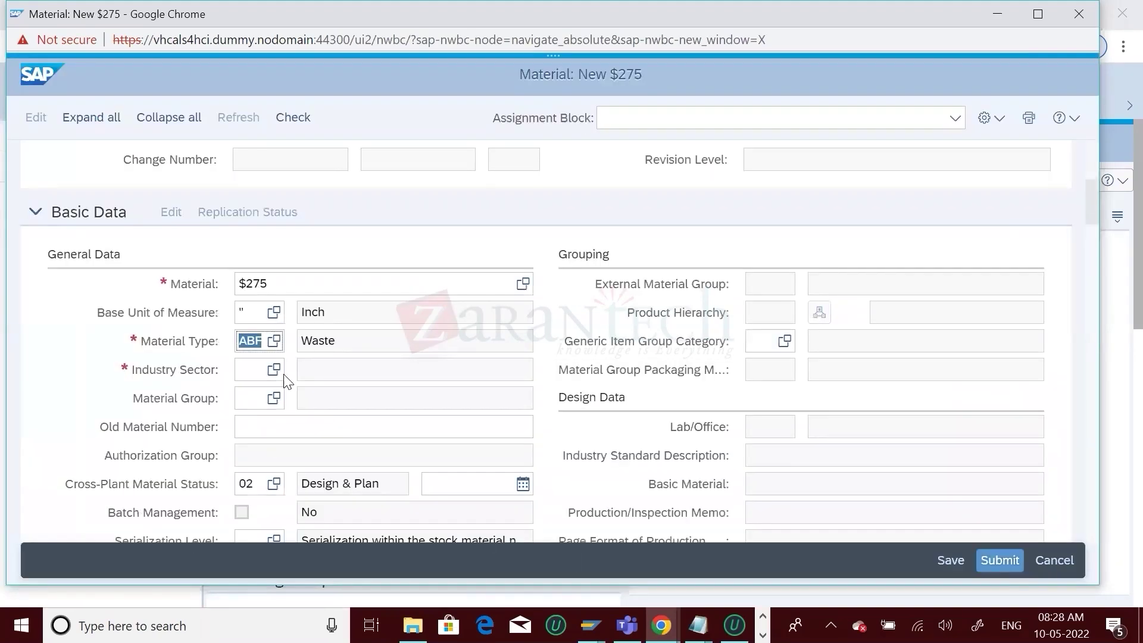
pyautogui.click(277, 373)
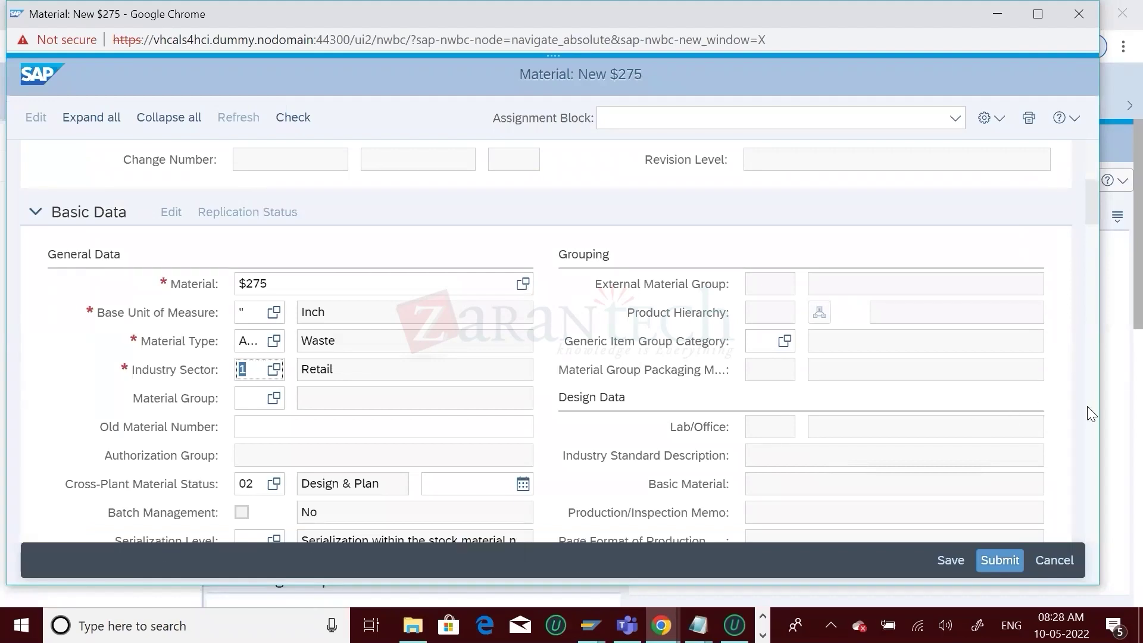
# - Enter the English material description "test workflow" and submit the change request
pyautogui.scroll(-10, 1092, 411)
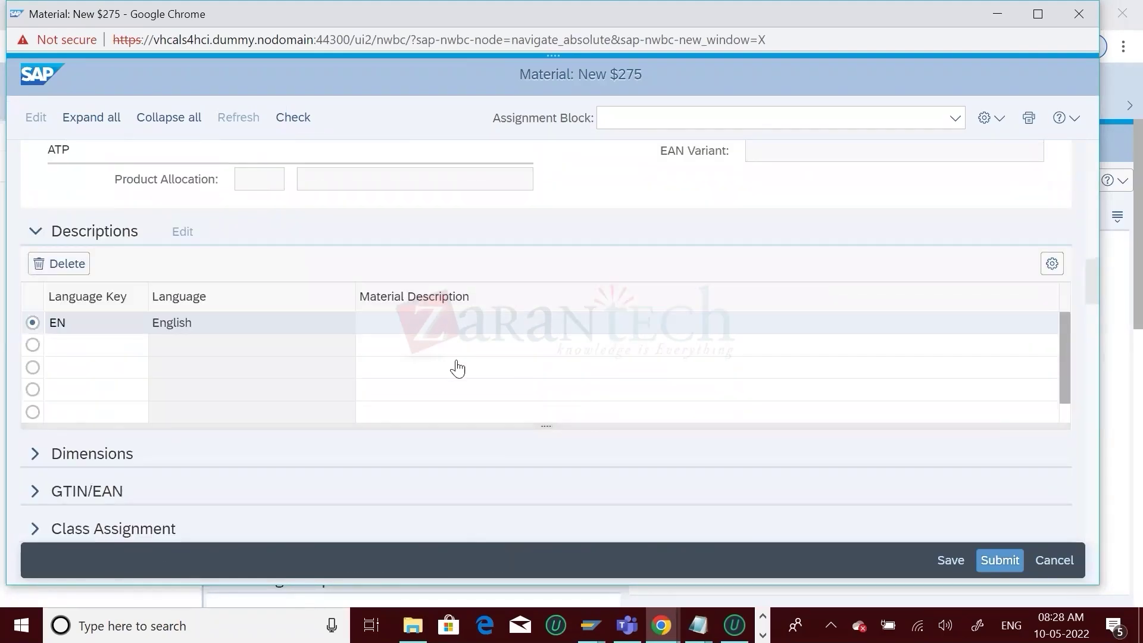
pyautogui.click(394, 333)
pyautogui.write('test workflow')
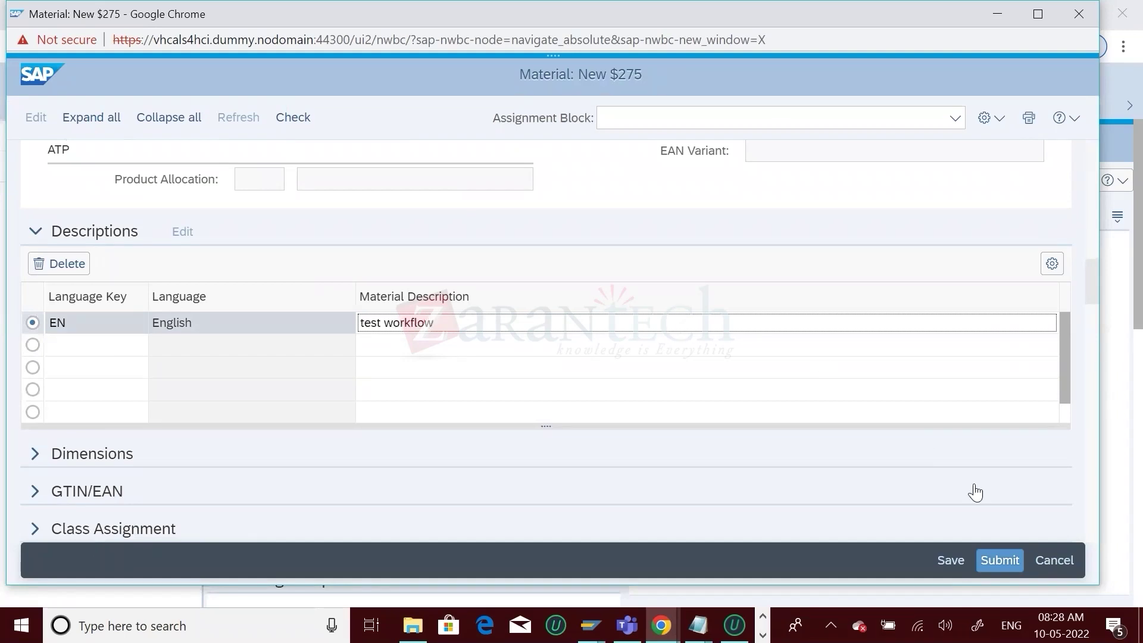
pyautogui.click(1000, 560)
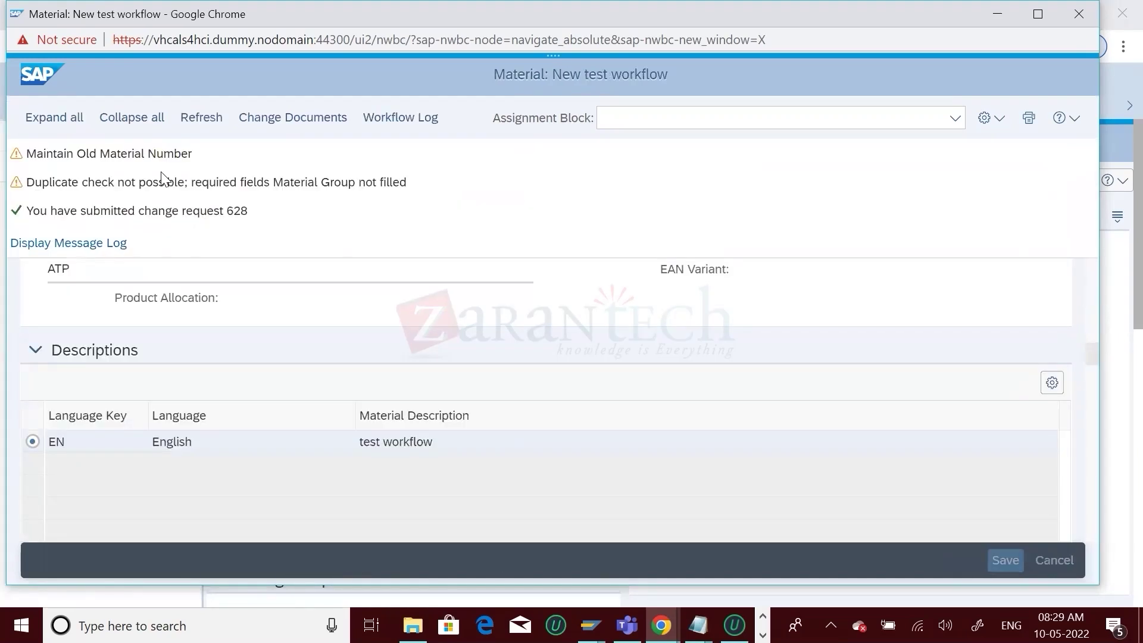
# - Refresh the submitted change request 628, put it in edit mode and return to its Change Request section
pyautogui.click(202, 118)
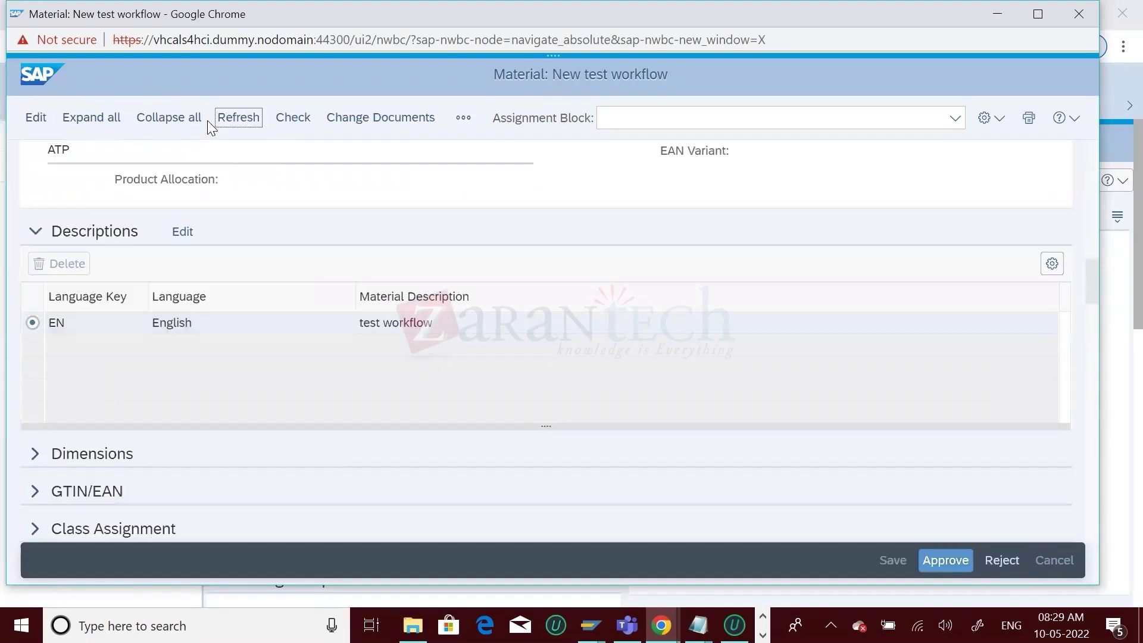
pyautogui.click(226, 126)
pyautogui.click(36, 118)
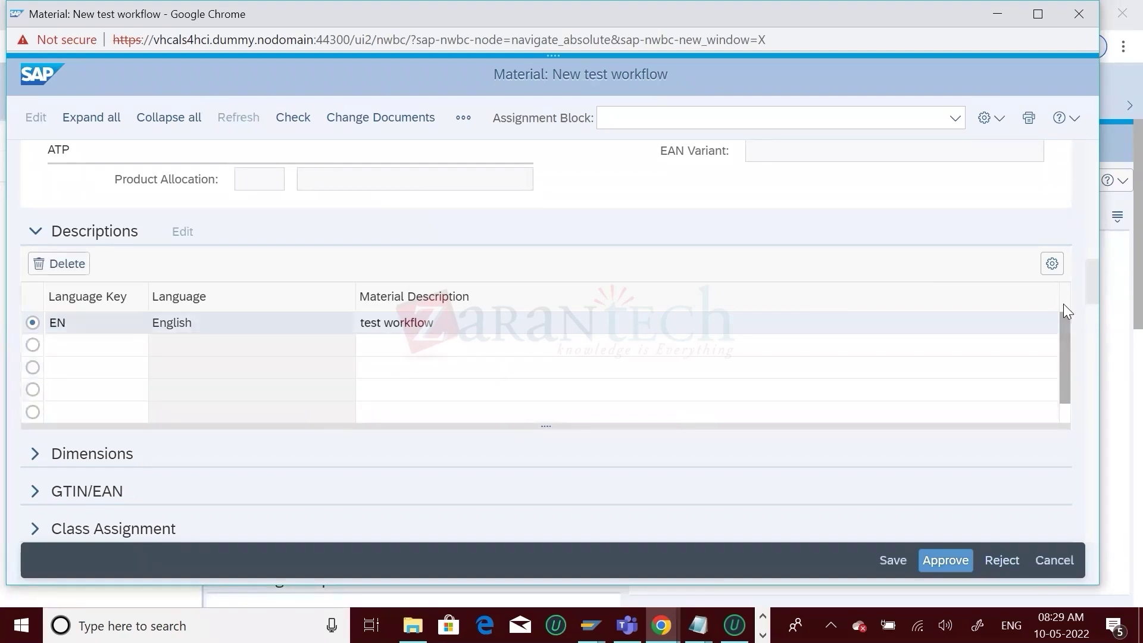
pyautogui.click(1091, 232)
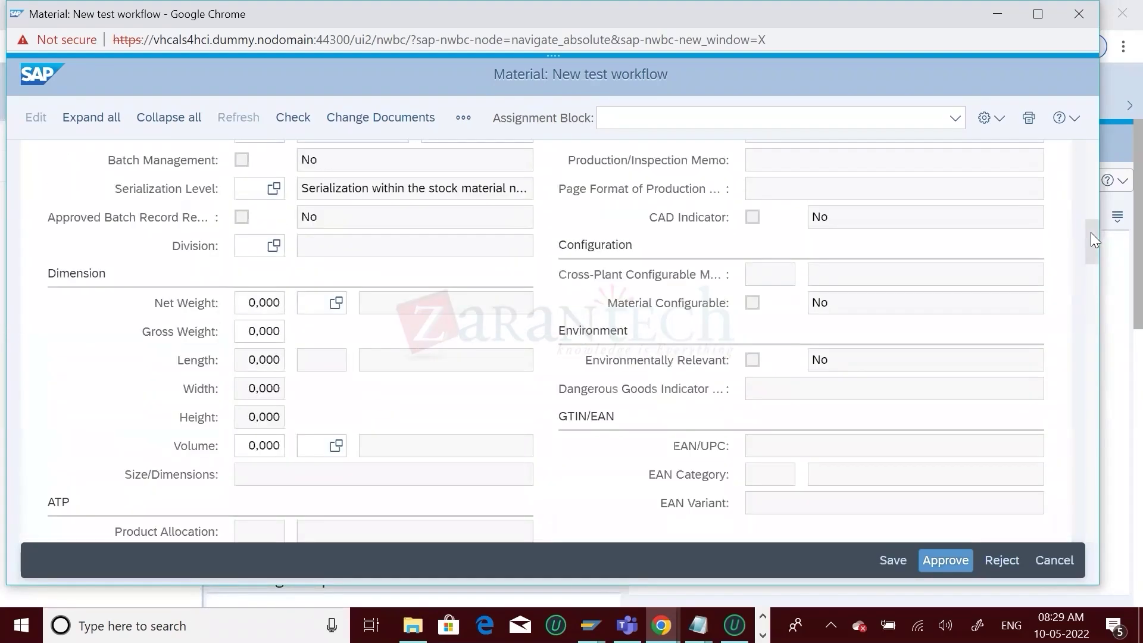
pyautogui.click(1092, 169)
pyautogui.click(1092, 169)
pyautogui.click(1092, 169)
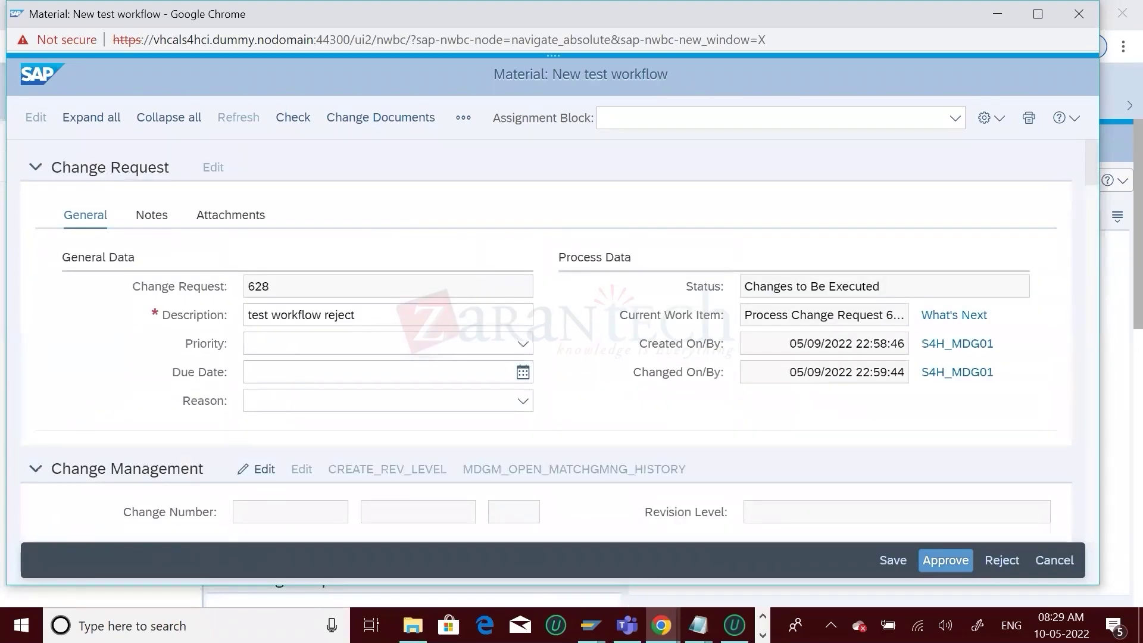
# - Review the Basic Data fields and the general data of change request 628
pyautogui.moveTo(661, 625)
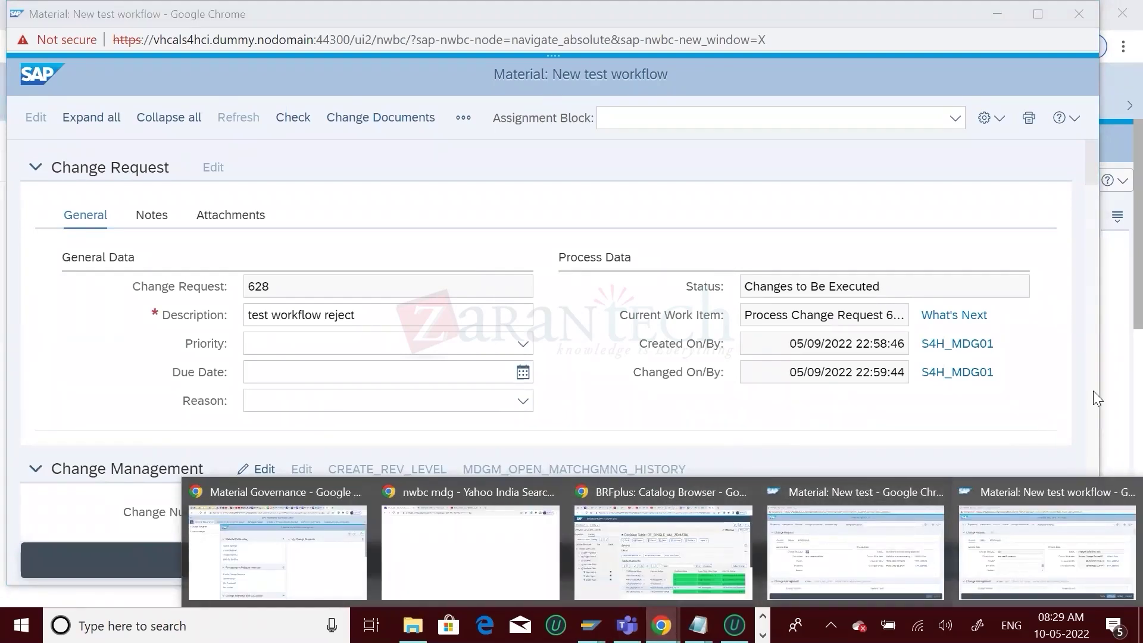
pyautogui.scroll(-15, 1094, 391)
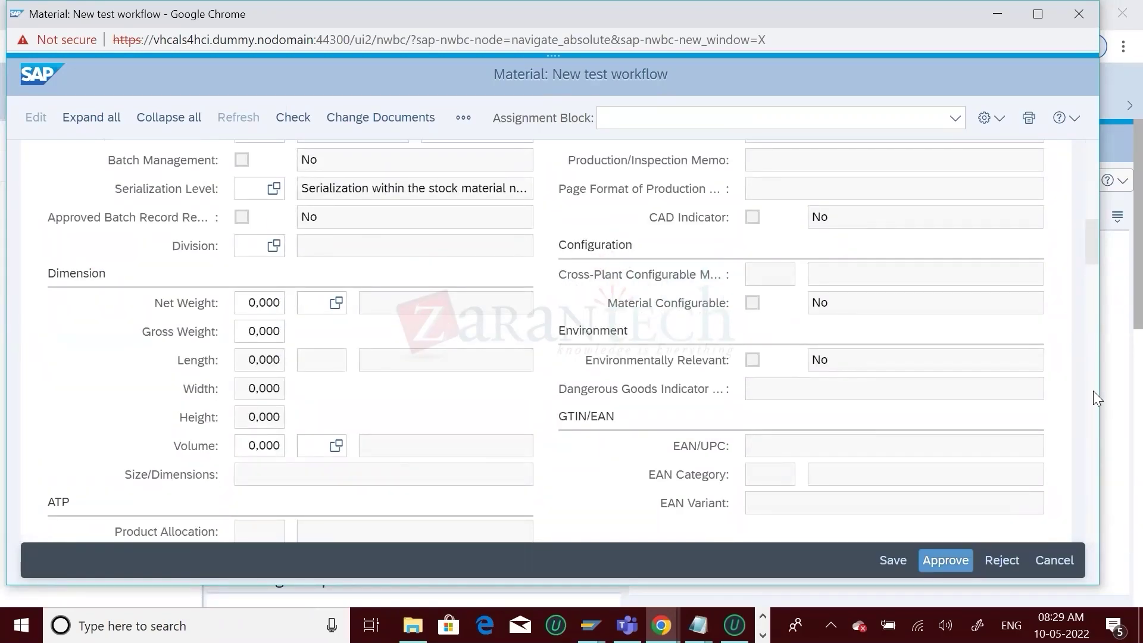
pyautogui.click(1091, 200)
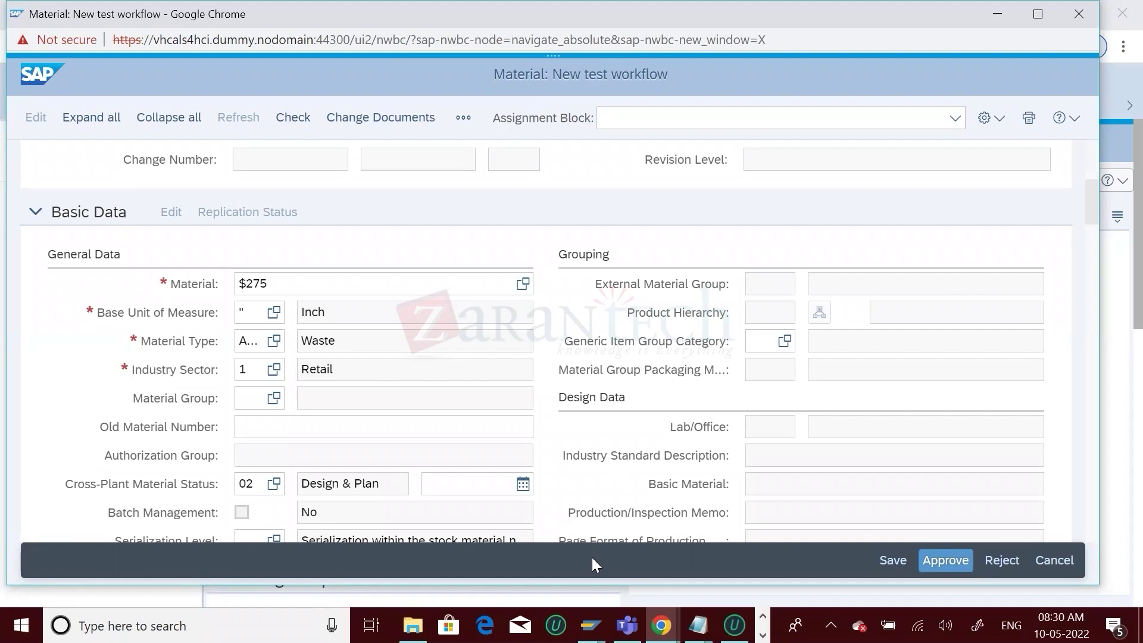
pyautogui.click(591, 626)
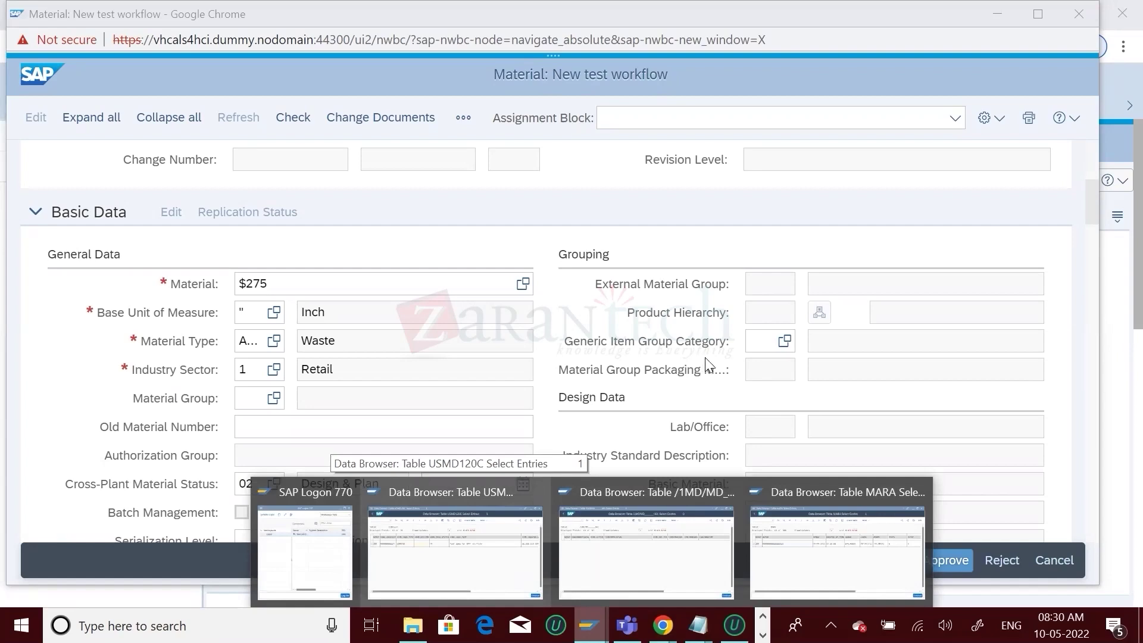
pyautogui.click(1090, 153)
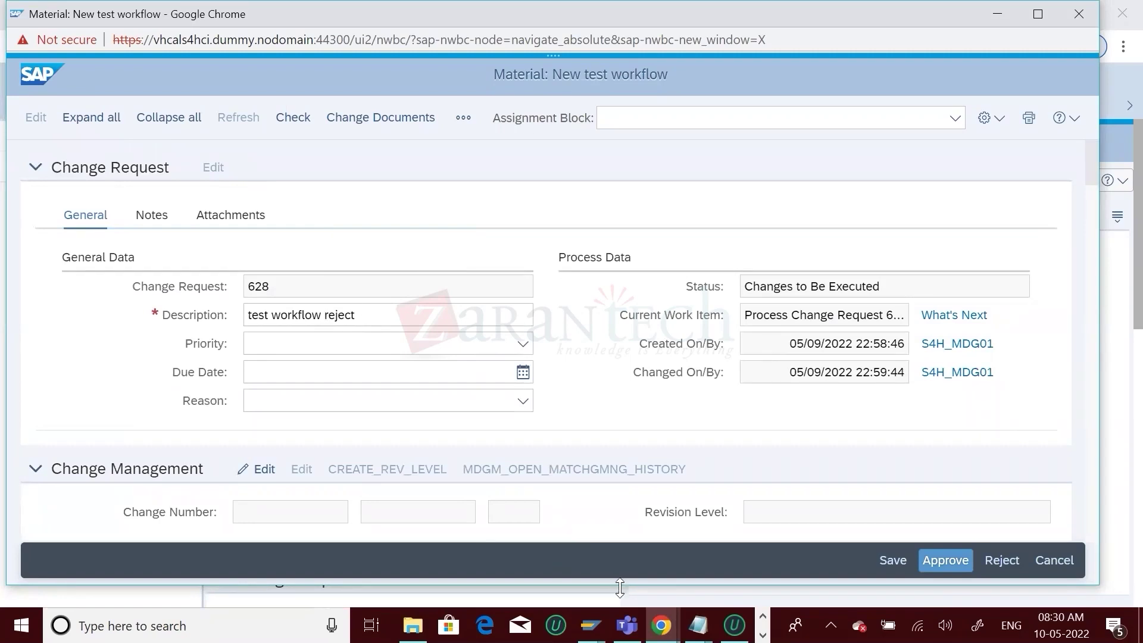
# - Switch to the SAP GUI window showing table MARA and open transaction MDGIMG in a new session
pyautogui.click(590, 625)
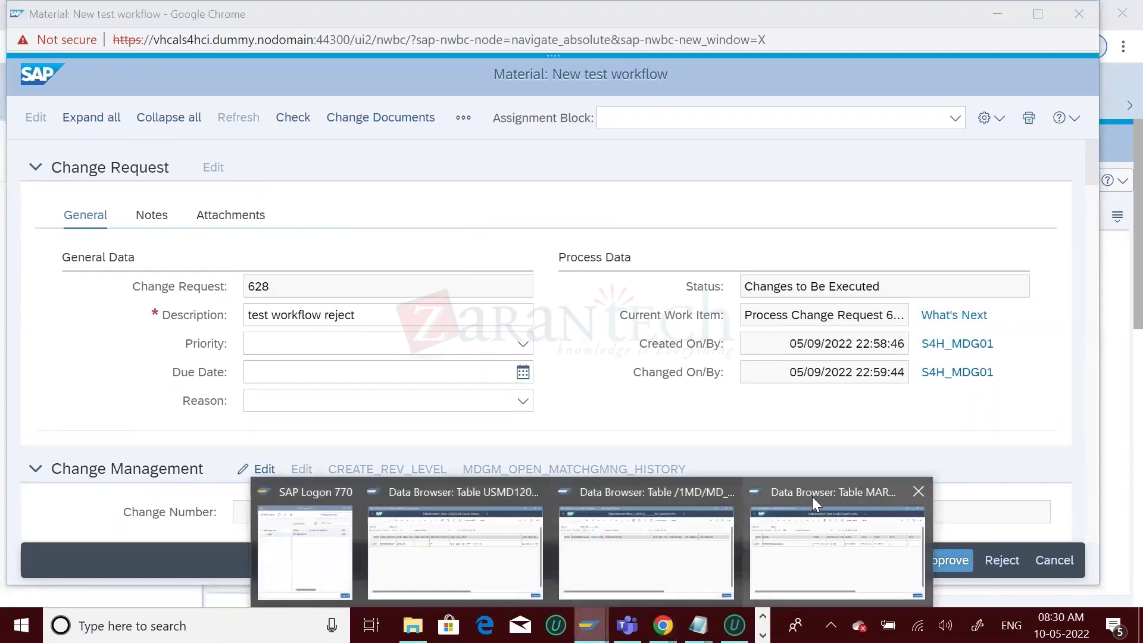
pyautogui.click(813, 497)
pyautogui.click(38, 92)
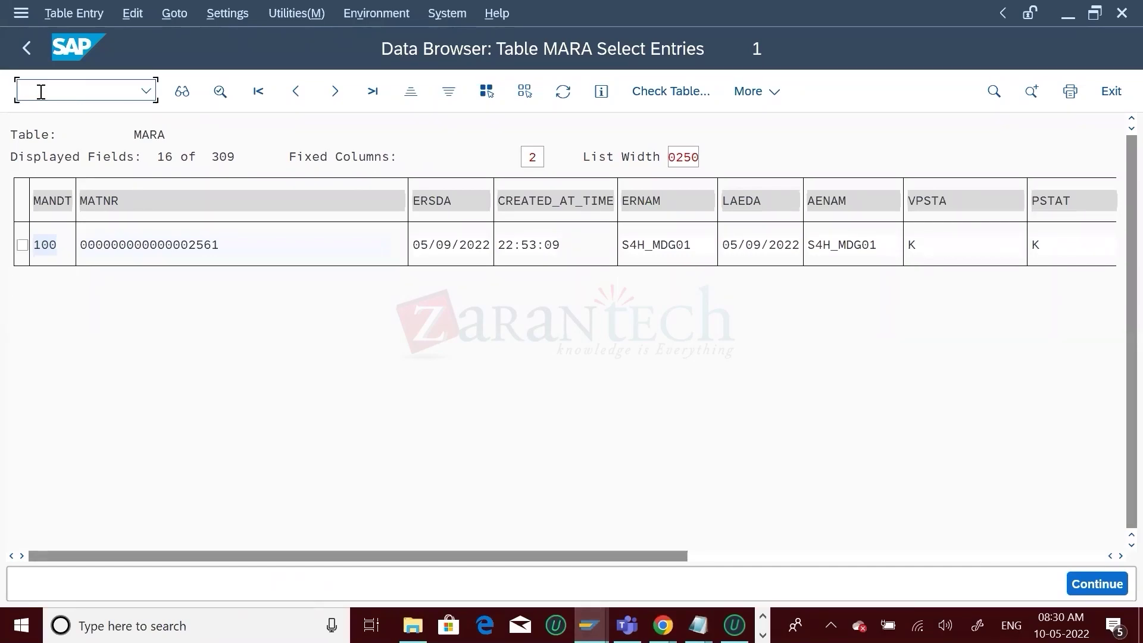
pyautogui.write('/omdgimg')
pyautogui.press('Return')
pyautogui.hotkey('alt', 'Tab')
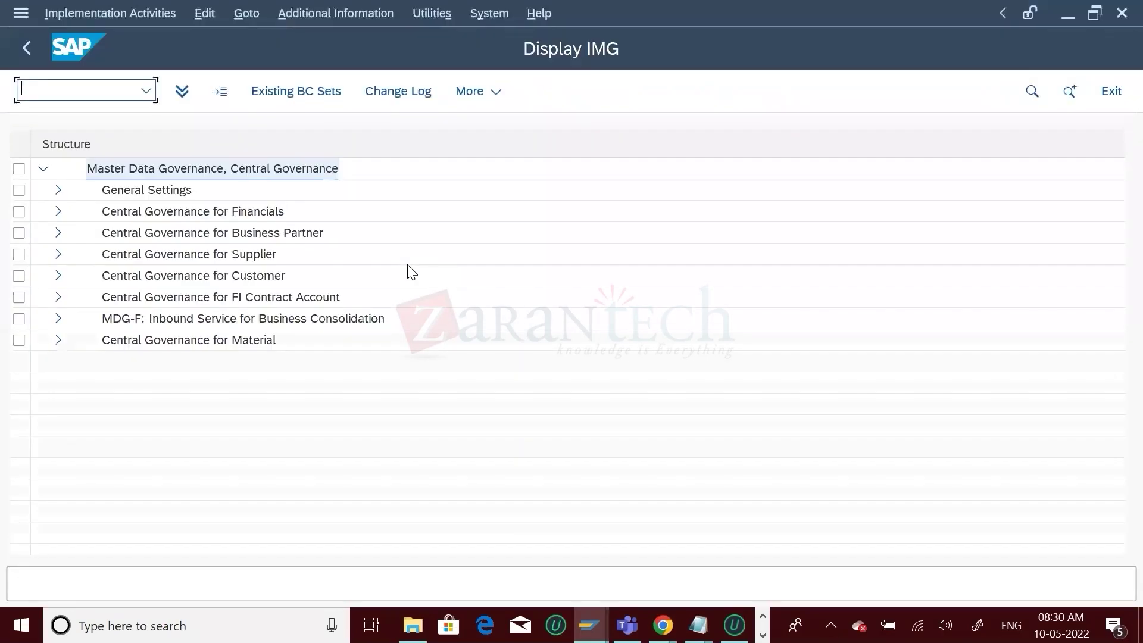
# - Expand General Settings, Process Modeling and Change Requests in the IMG structure
pyautogui.click(59, 191)
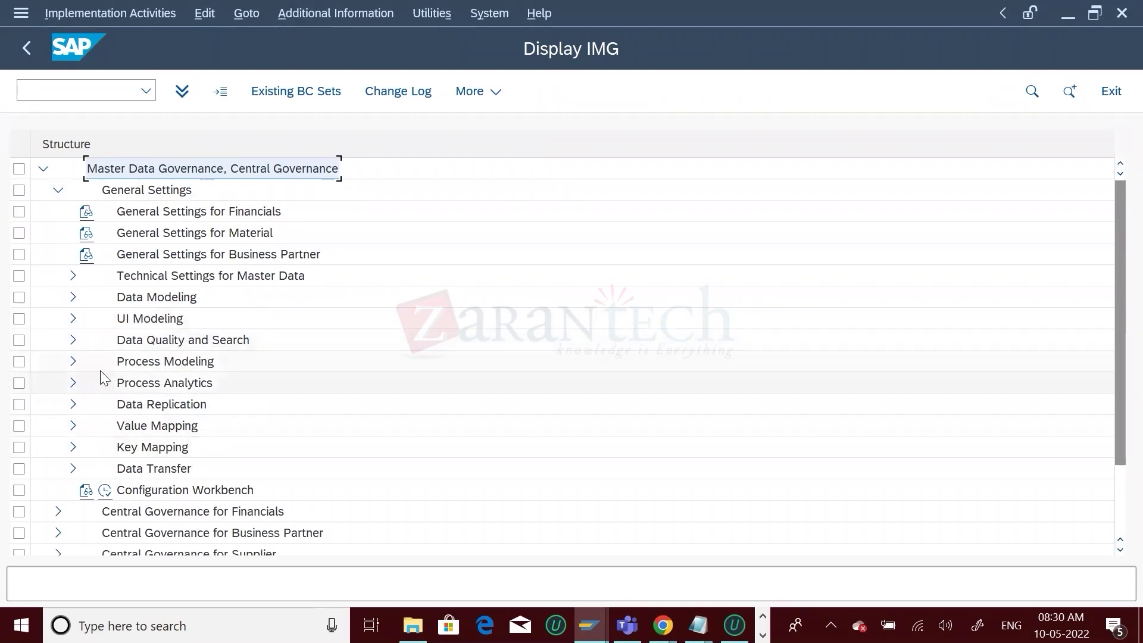
pyautogui.click(72, 362)
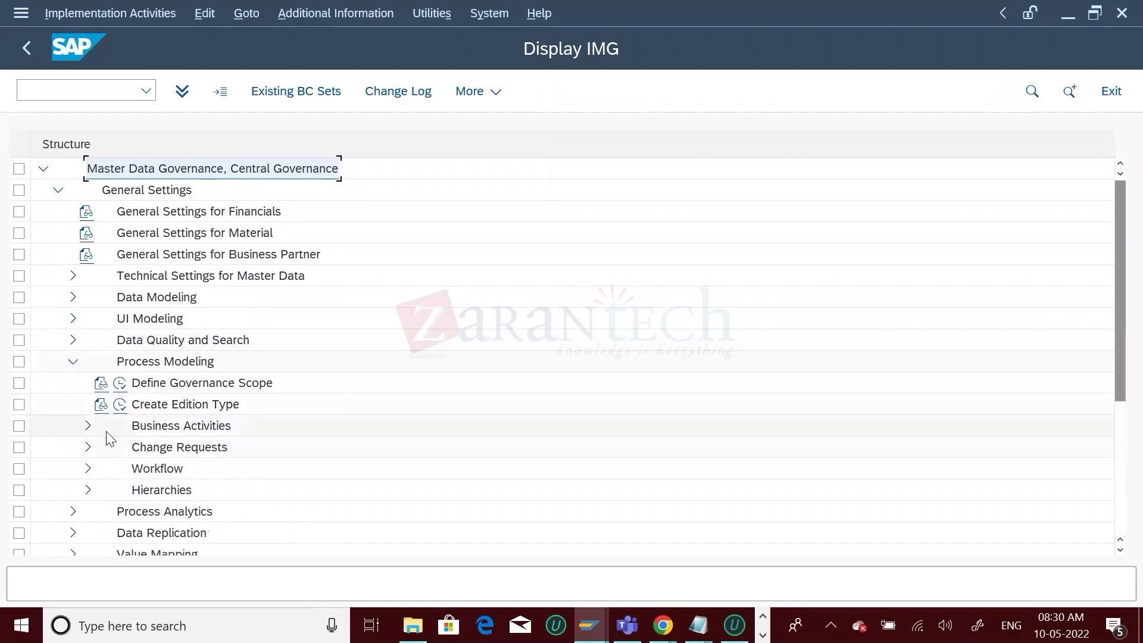
pyautogui.click(88, 447)
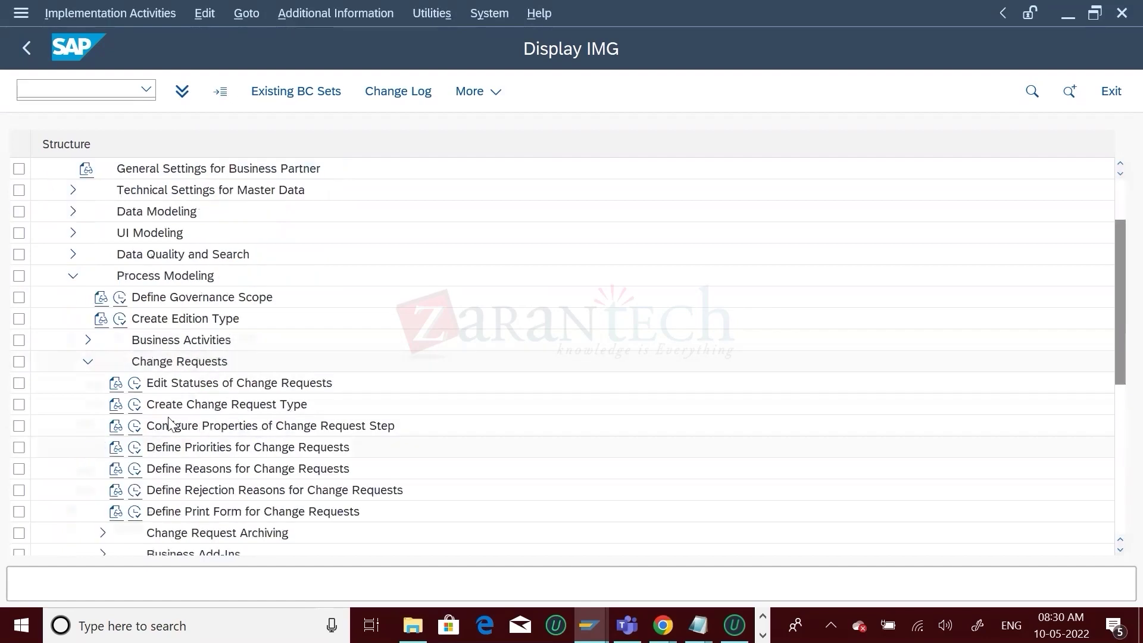
# - View the list under Edit Statuses of Change Requests and return to the IMG structure
pyautogui.click(134, 384)
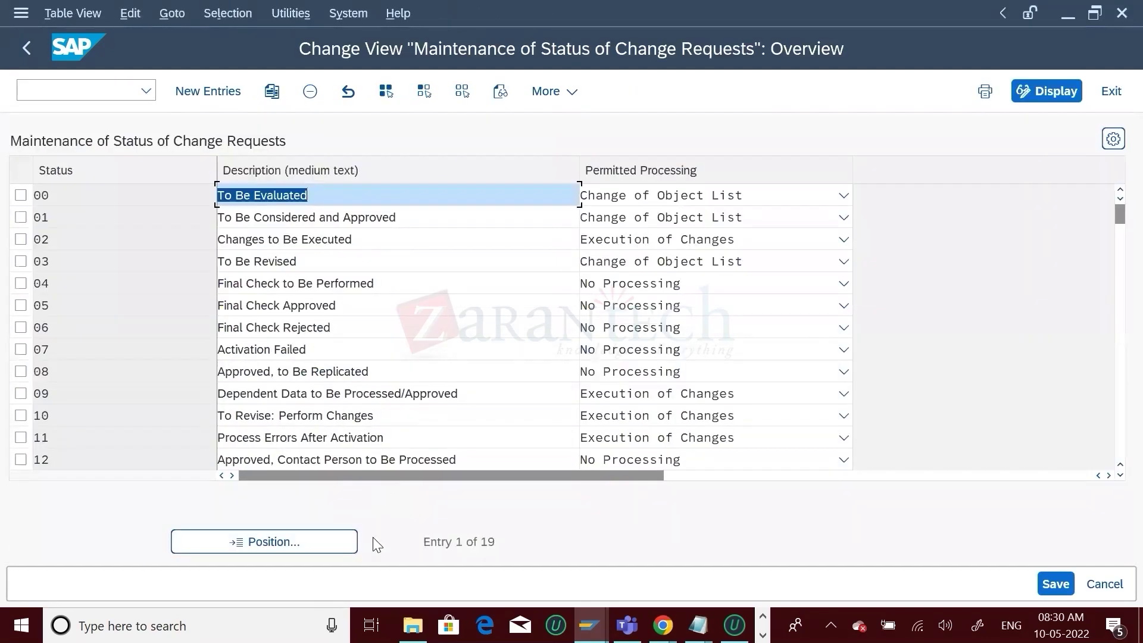
pyautogui.click(316, 541)
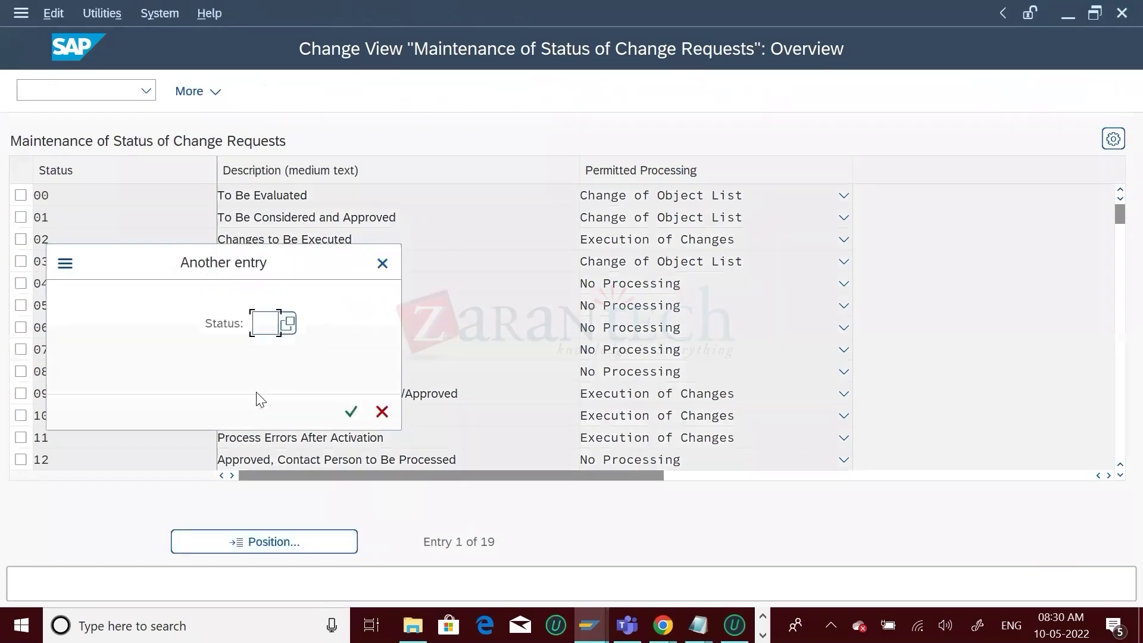
pyautogui.click(383, 264)
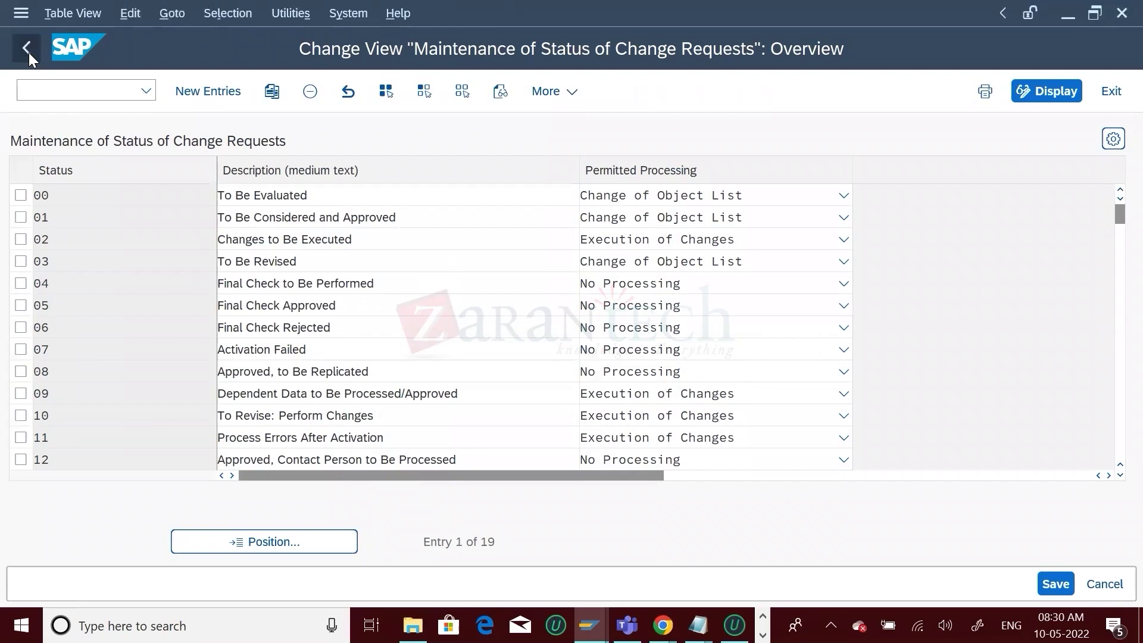
pyautogui.click(29, 53)
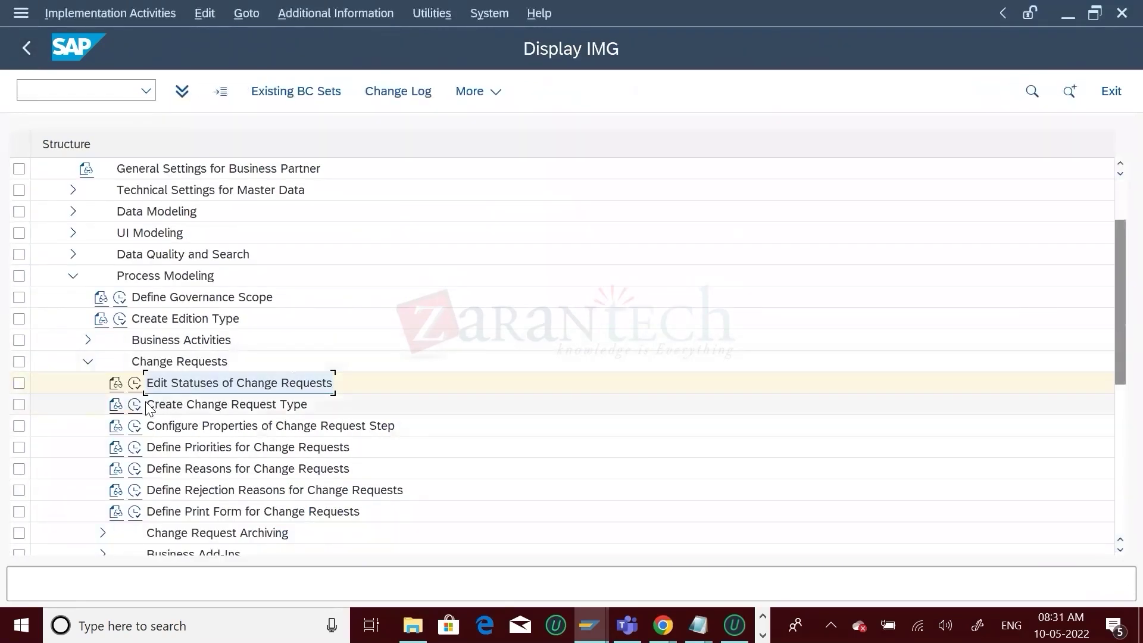
# - Open Create Change Request Type and position the list at type MATL01
pyautogui.click(136, 406)
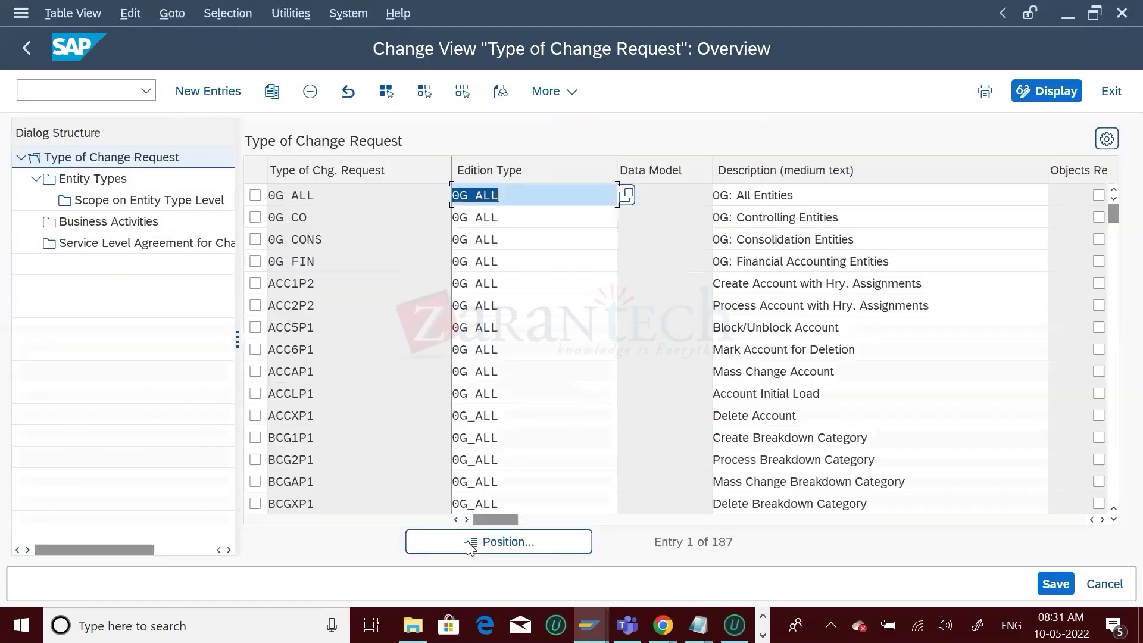
pyautogui.click(480, 540)
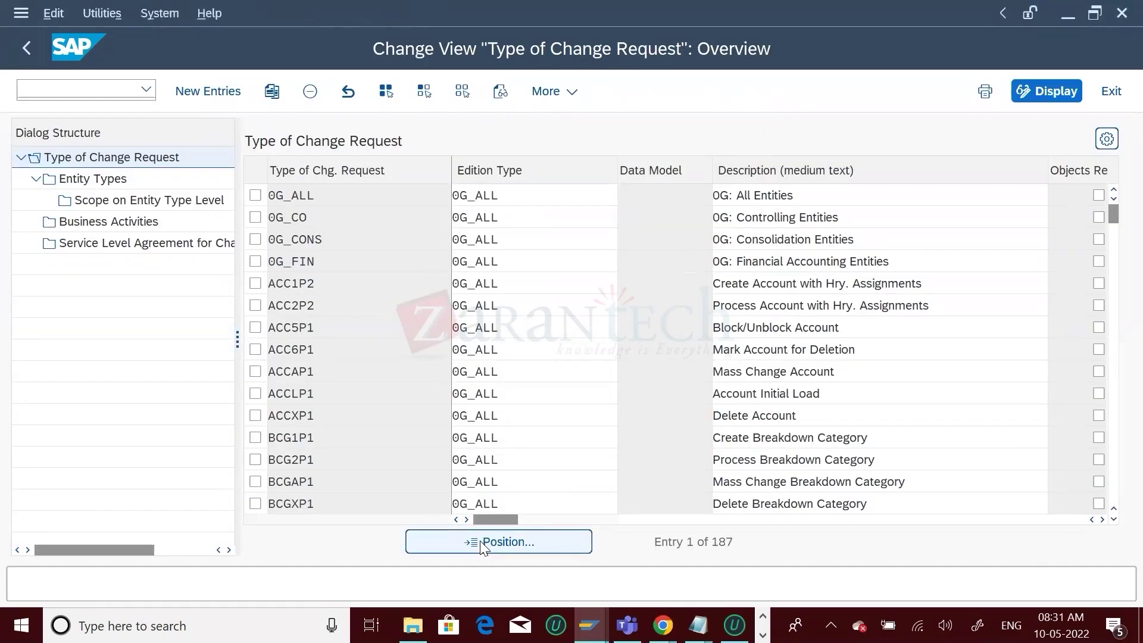
pyautogui.press('Down')
pyautogui.press('Return')
pyautogui.click(395, 411)
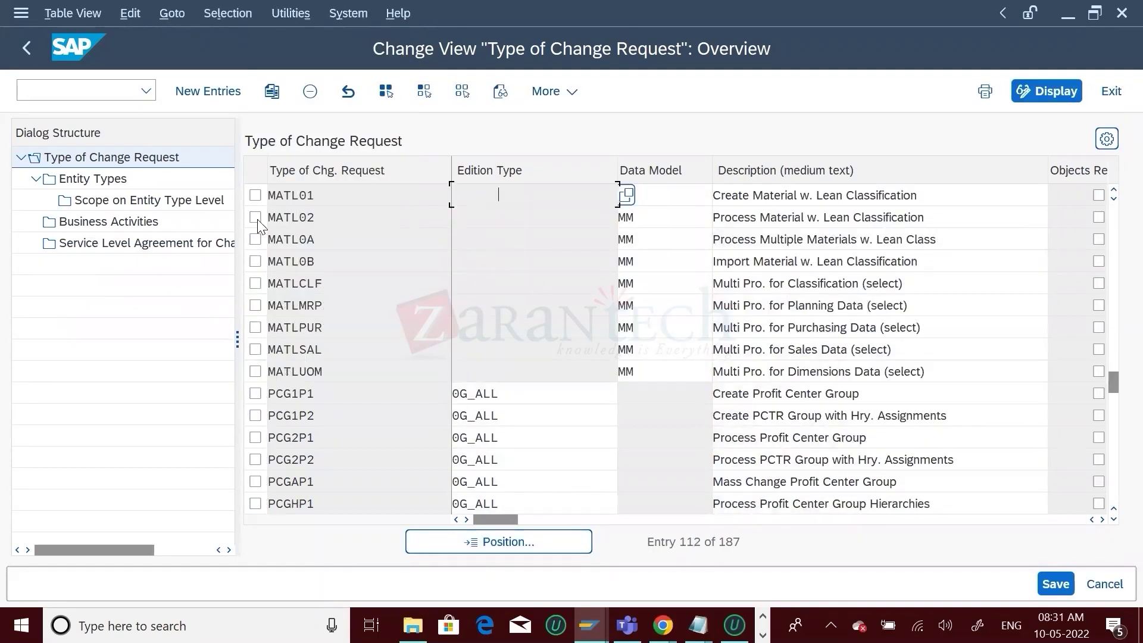
# - Display the entity types configured for change request type MATL01
pyautogui.click(255, 196)
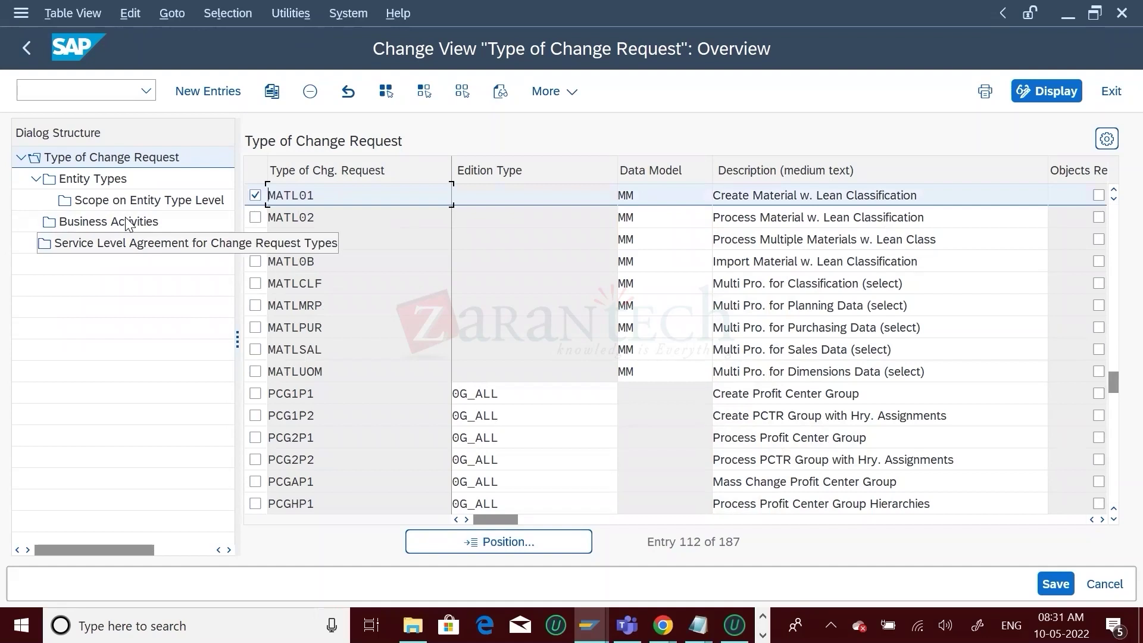
pyautogui.doubleClick(100, 180)
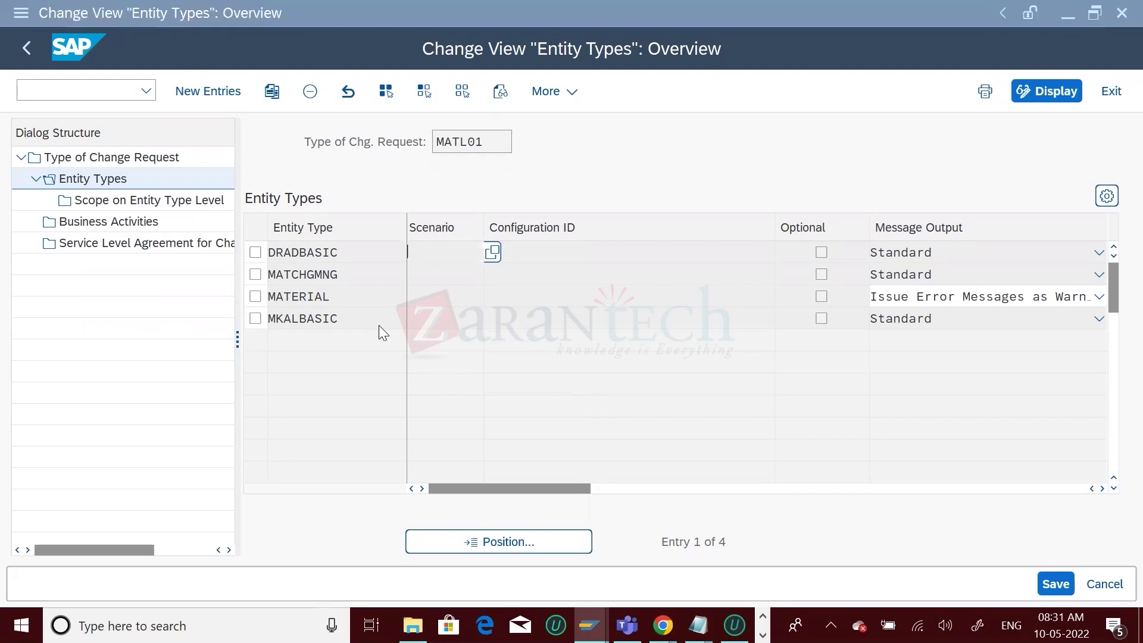
pyautogui.hotkey('alt', 'Tab')
pyautogui.hotkey('alt', 'Tab')
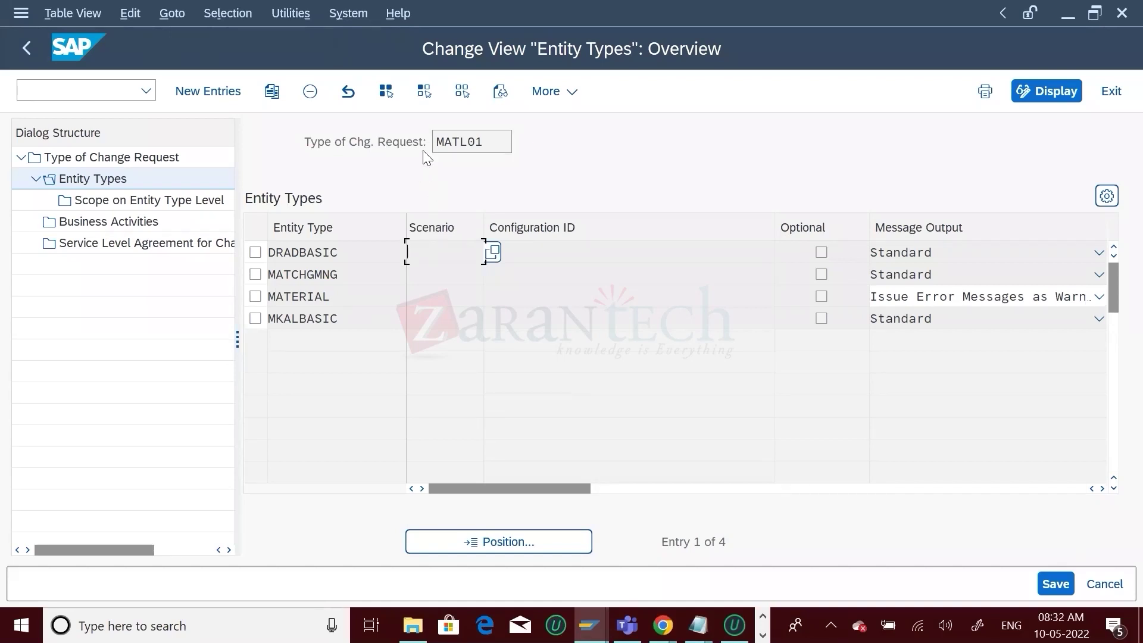
pyautogui.click(489, 144)
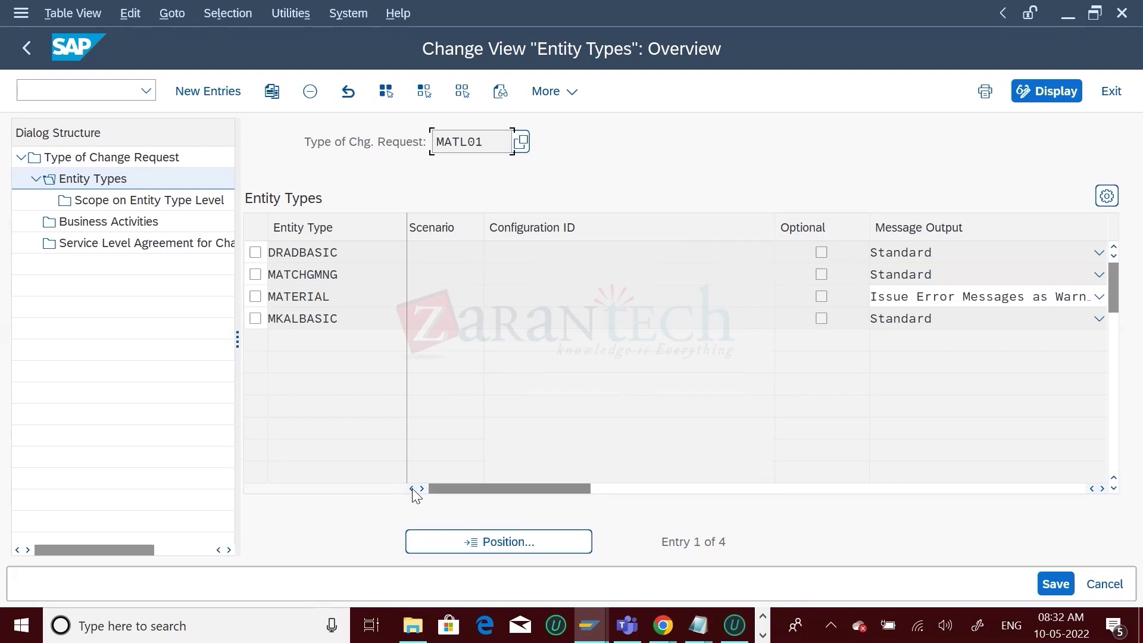
# - Switch back to the change request 628 window in Chrome and examine its Basic Data section
pyautogui.hotkey('alt', 'Tab')
pyautogui.hotkey('alt', 'Tab')
pyautogui.press('Tab')
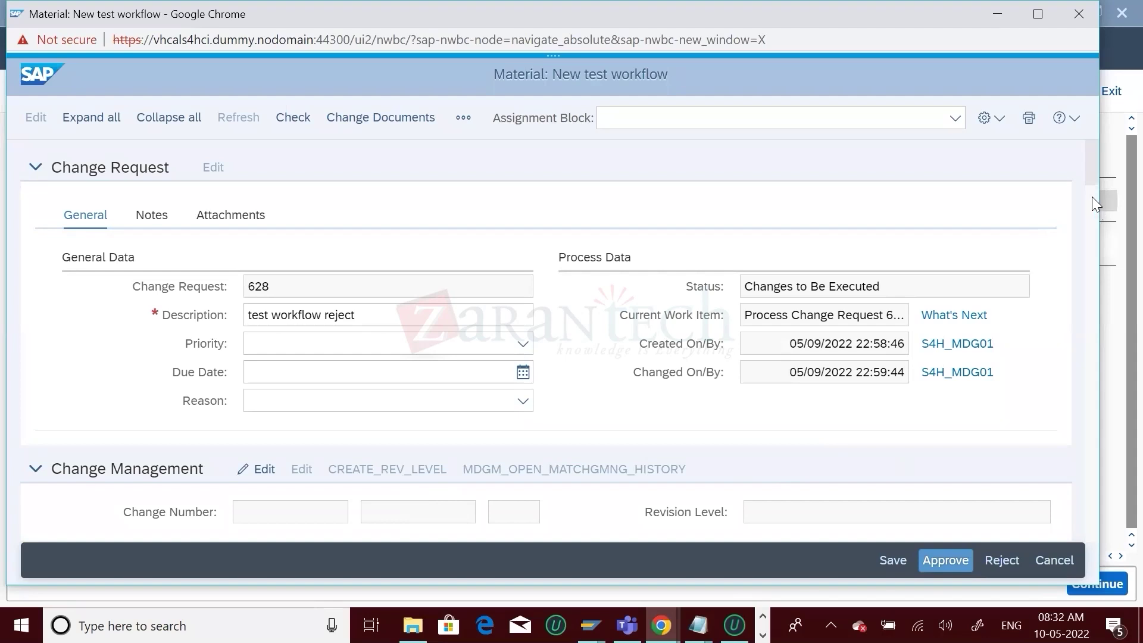
pyautogui.scroll(-6, 1092, 196)
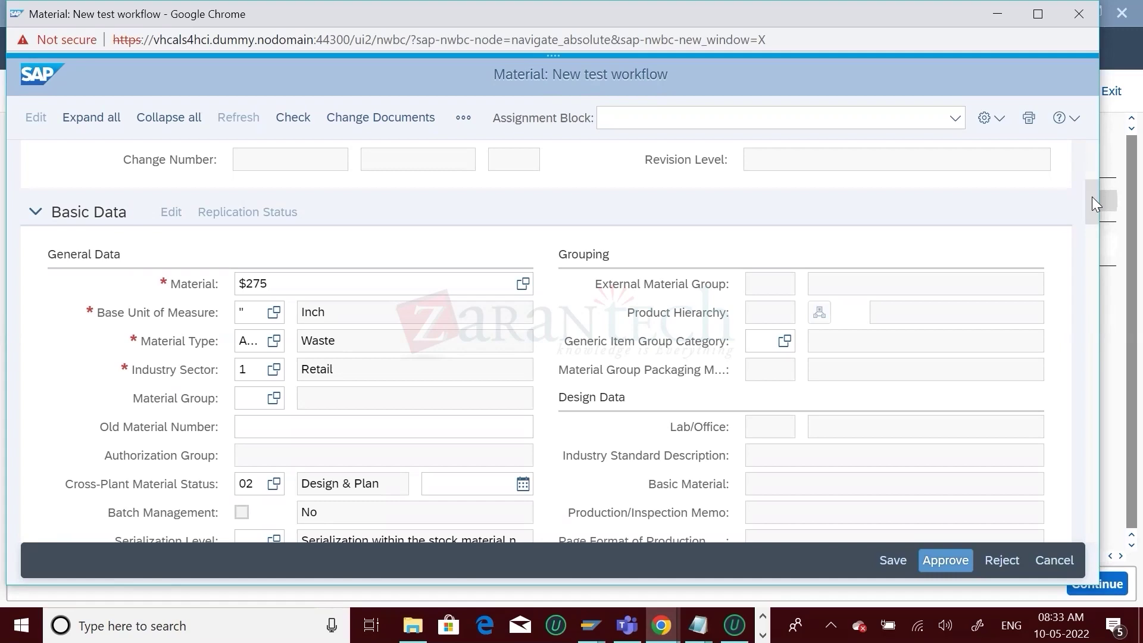
# - Return to the SAP GUI window with the Entity Types view of change request type MATL01
pyautogui.hotkey('alt', 'Tab')
pyautogui.hotkey('alt', 'Tab')
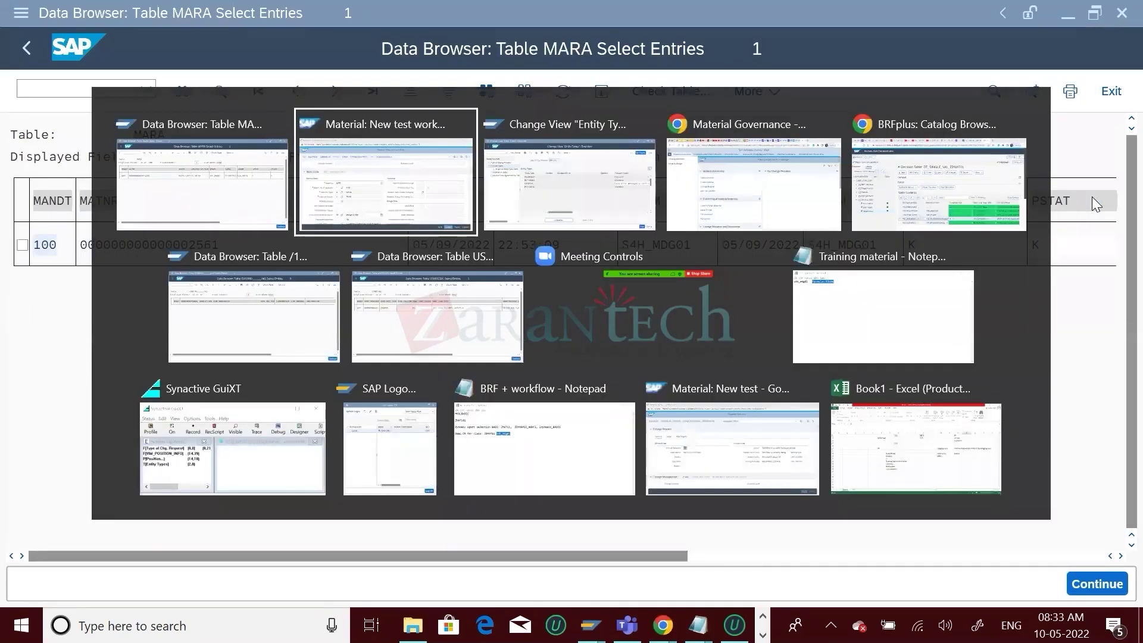
pyautogui.press('Escape')
pyautogui.hotkey('alt', 'Tab')
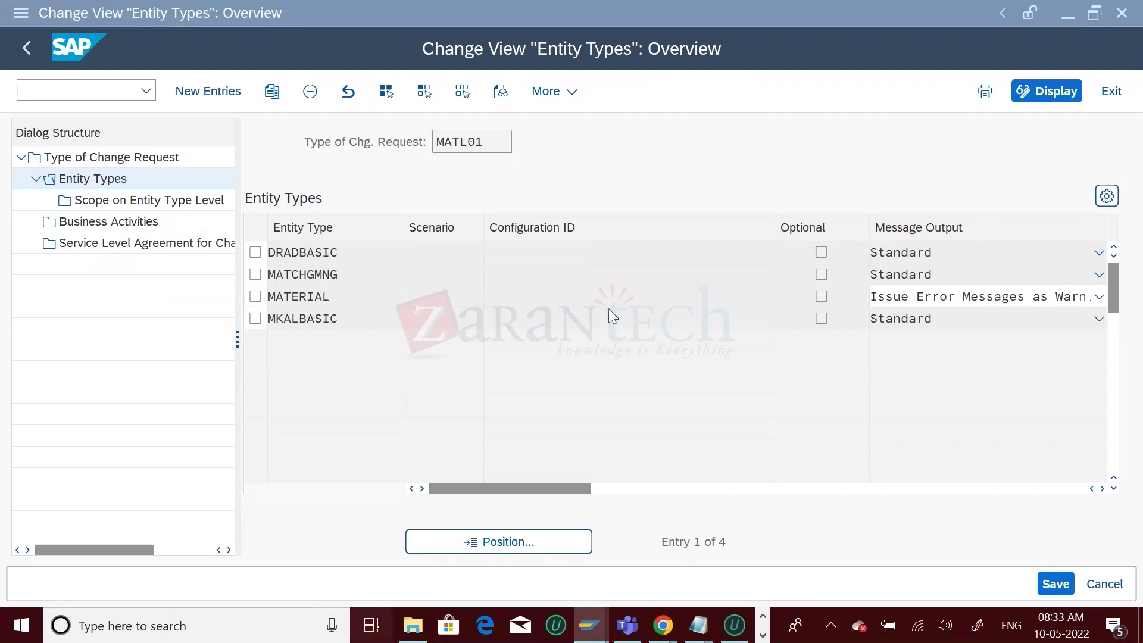
pyautogui.press('super+Tab')
pyautogui.click(158, 191)
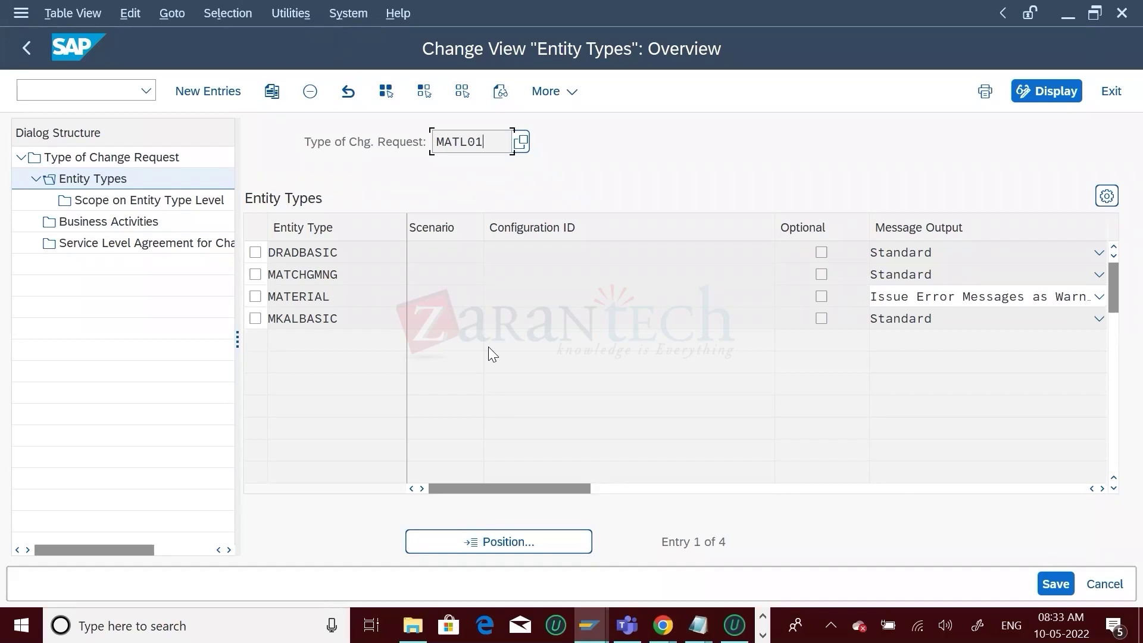
# - Switch to change request 628 and check whether Old Material Number and External Material Group accept input in Basic Data
pyautogui.hotkey('alt', 'Tab')
pyautogui.hotkey('alt', 'Tab')
pyautogui.hotkey('alt', 'Tab')
pyautogui.press('Tab')
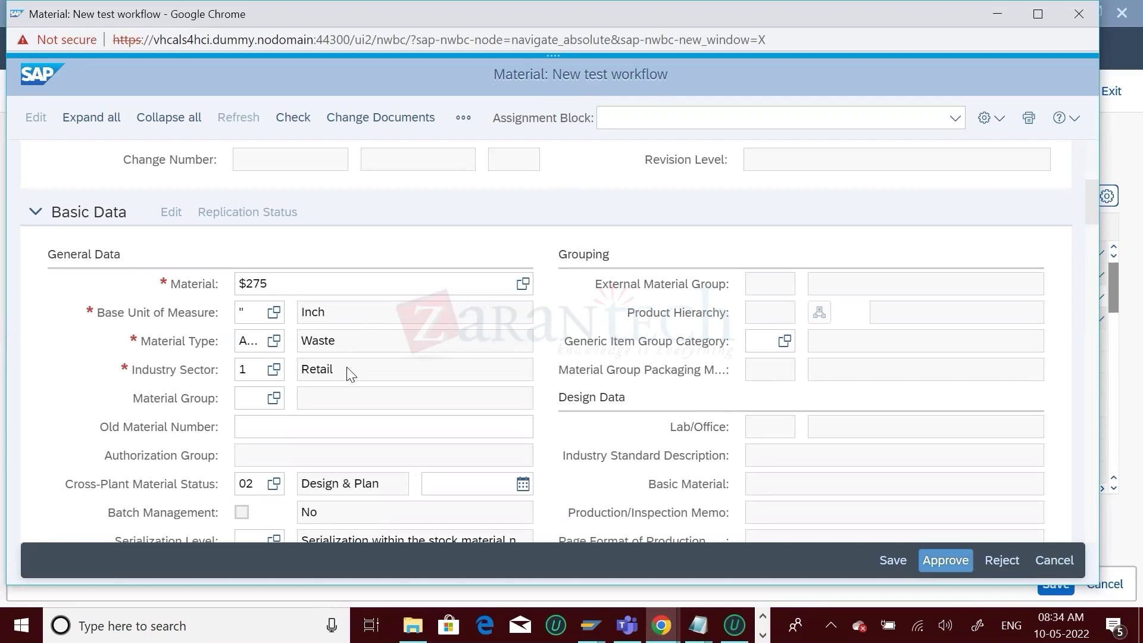
pyautogui.click(264, 429)
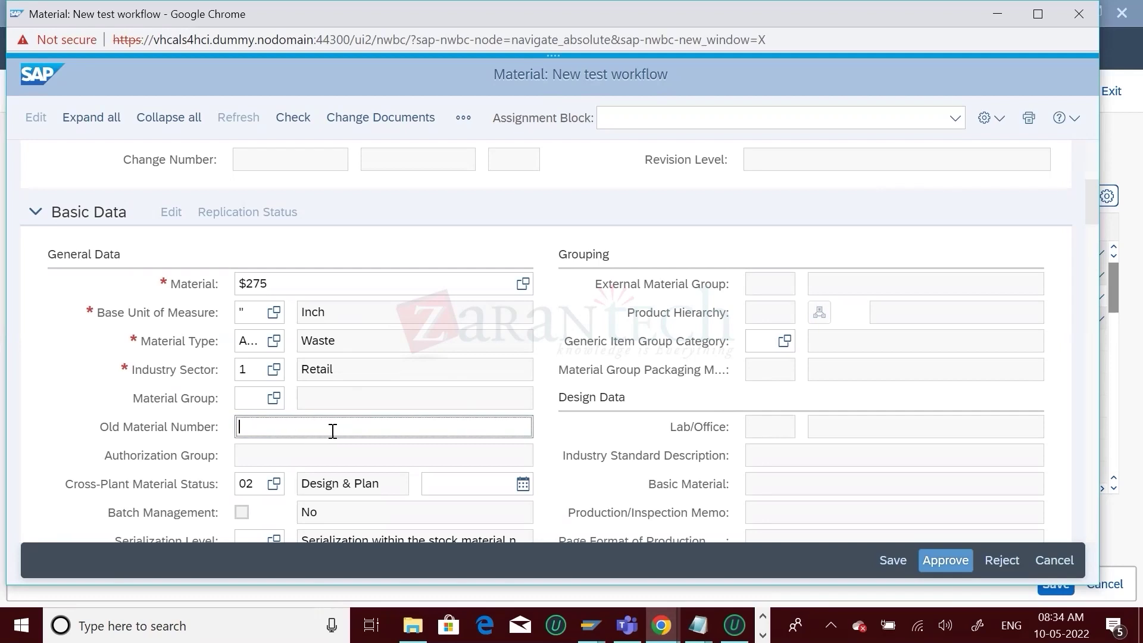
pyautogui.click(769, 283)
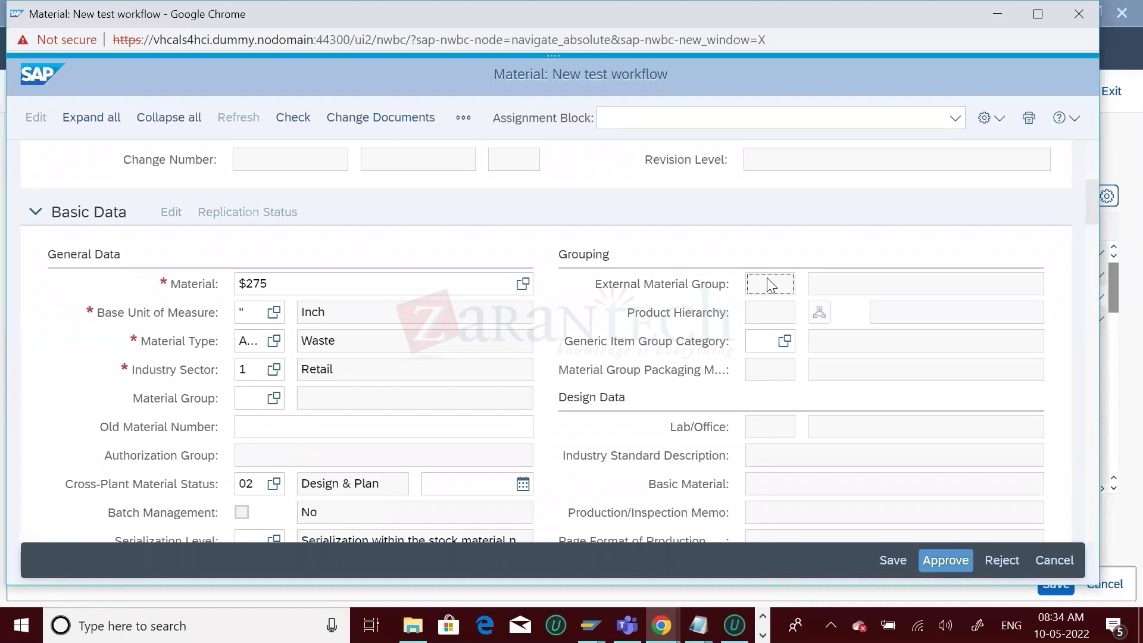
pyautogui.click(256, 429)
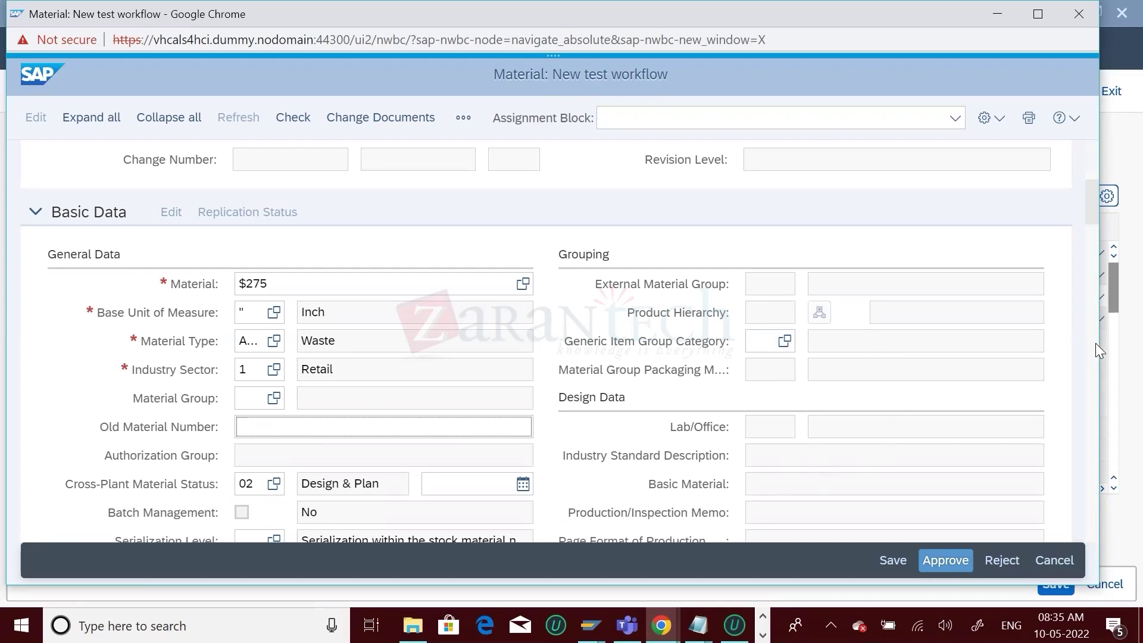
# - Examine which Basic Data and Descriptions fields of change request 628 are open for input
pyautogui.scroll(-6, 1096, 342)
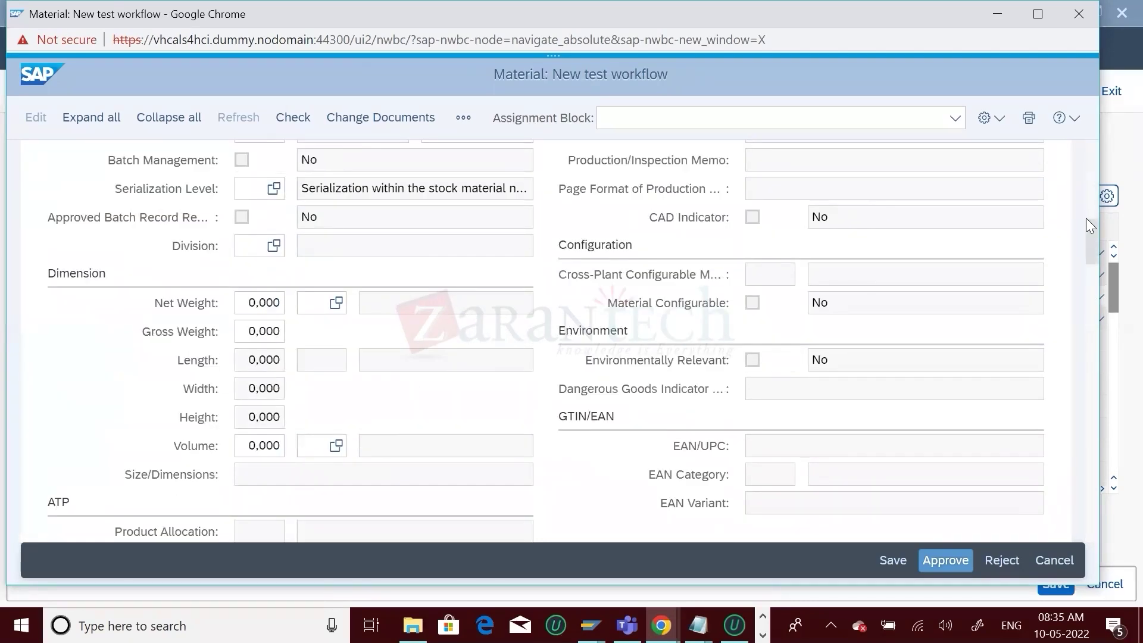
pyautogui.scroll(6, 1089, 197)
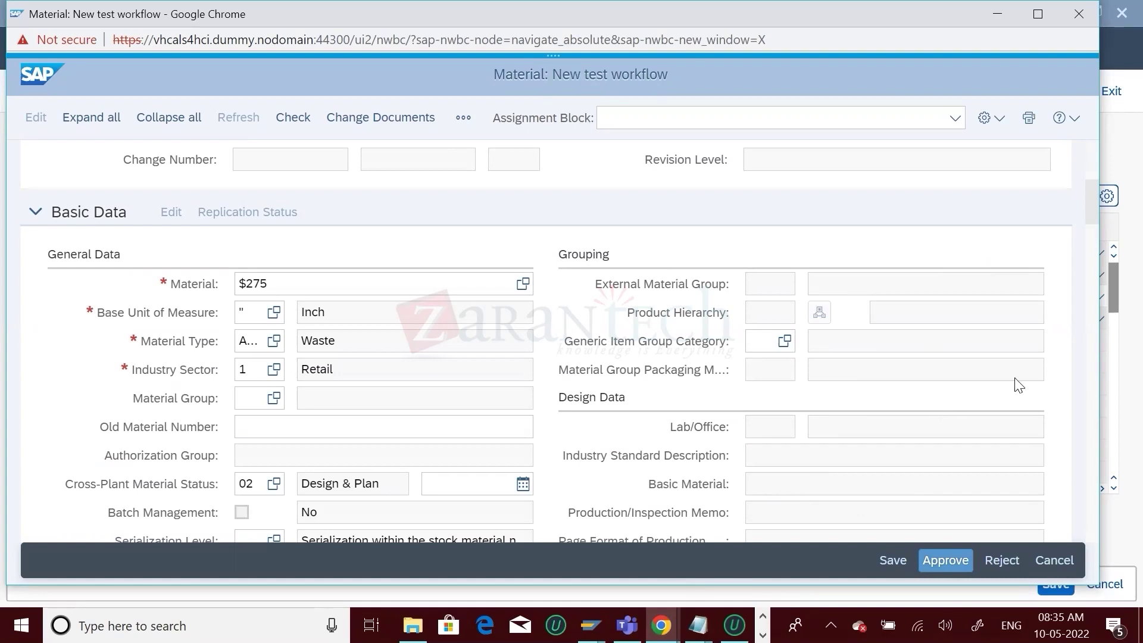
pyautogui.scroll(-5, 1096, 369)
pyautogui.scroll(-5, 1096, 369)
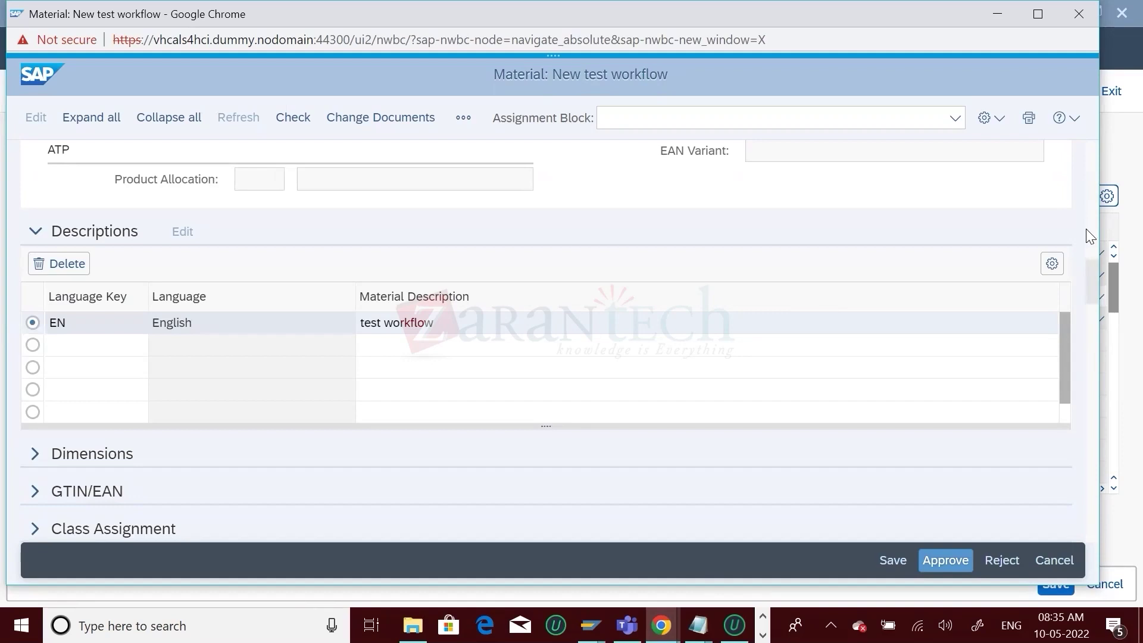
pyautogui.scroll(5, 1087, 232)
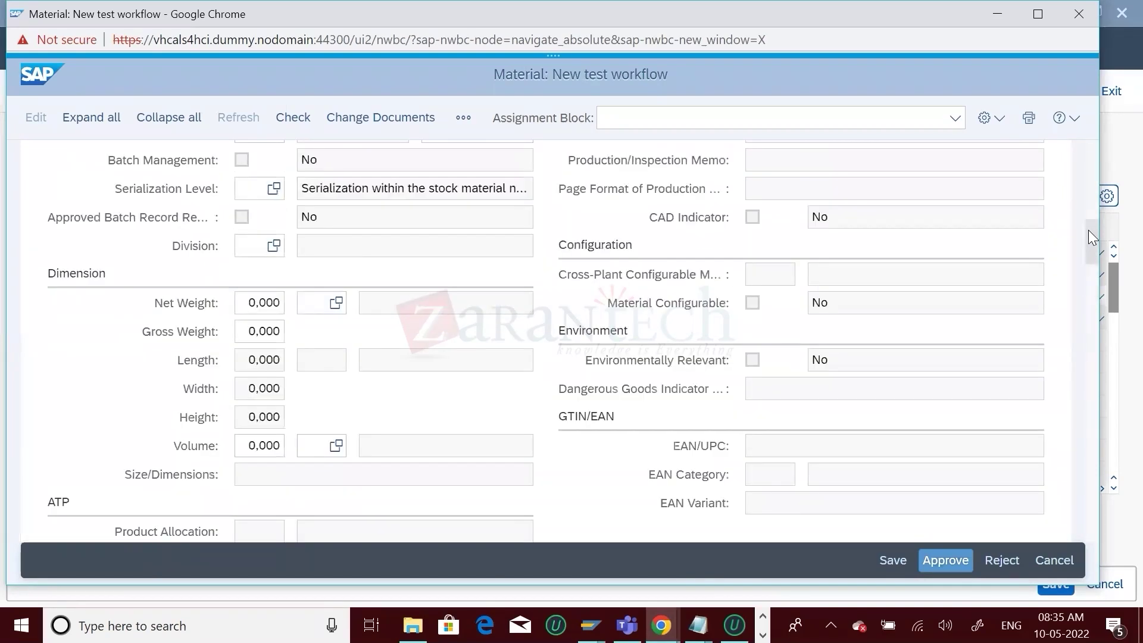
pyautogui.moveTo(1089, 229); pyautogui.dragTo(1075, 144)
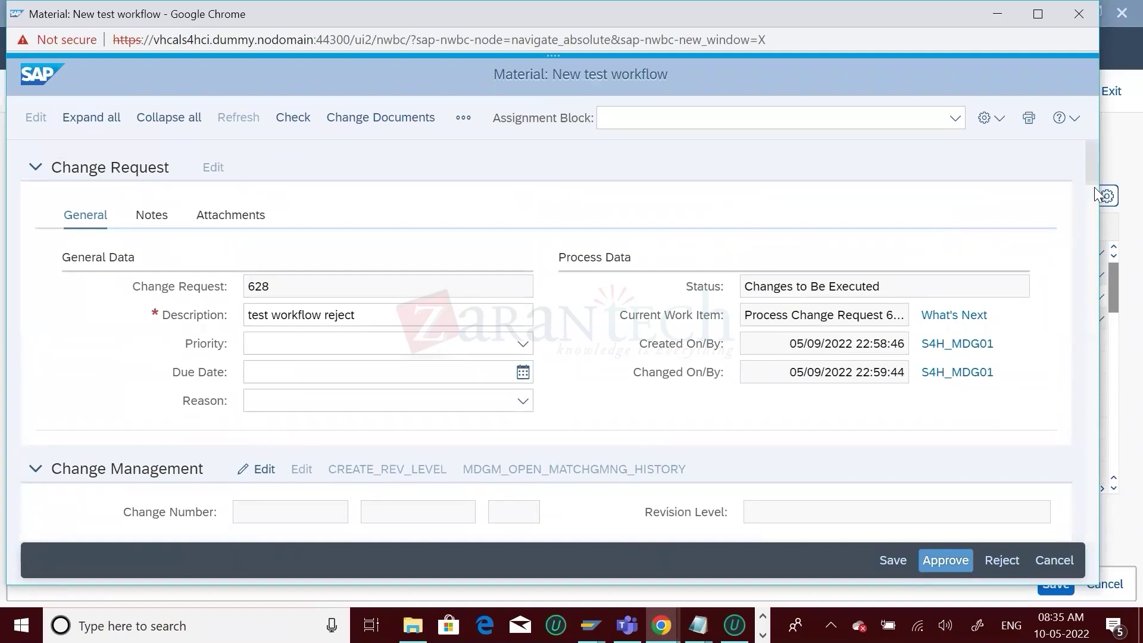
pyautogui.moveTo(1093, 163); pyautogui.dragTo(1084, 219)
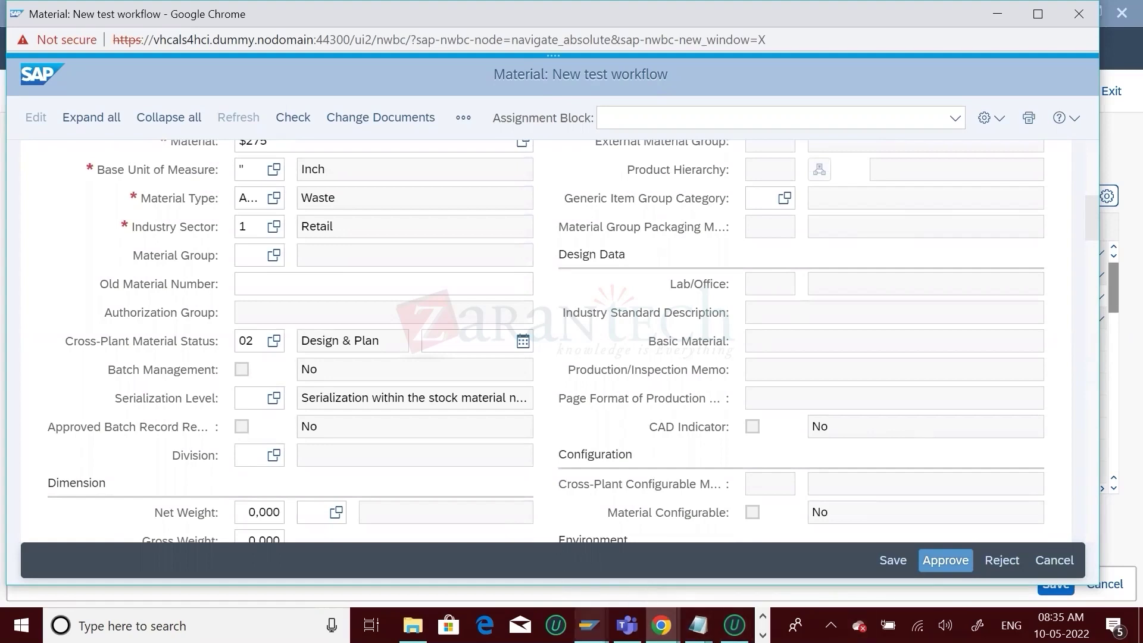
# - Switch to the Material Governance window and start creating a material with change request type ZDMAT01
pyautogui.moveTo(589, 625)
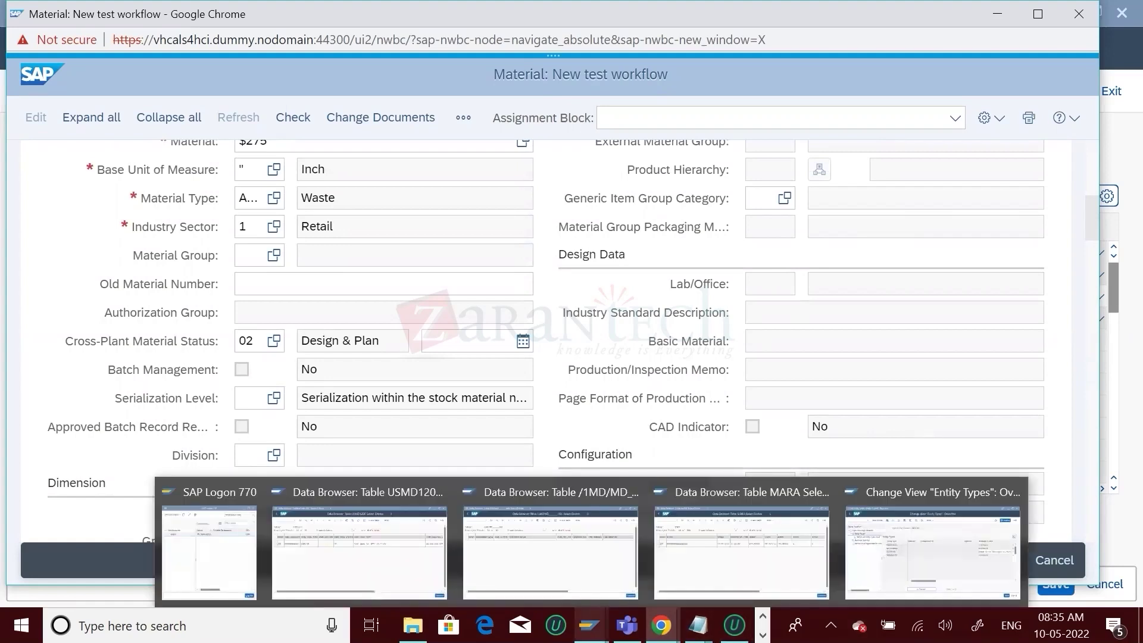
pyautogui.moveTo(661, 626)
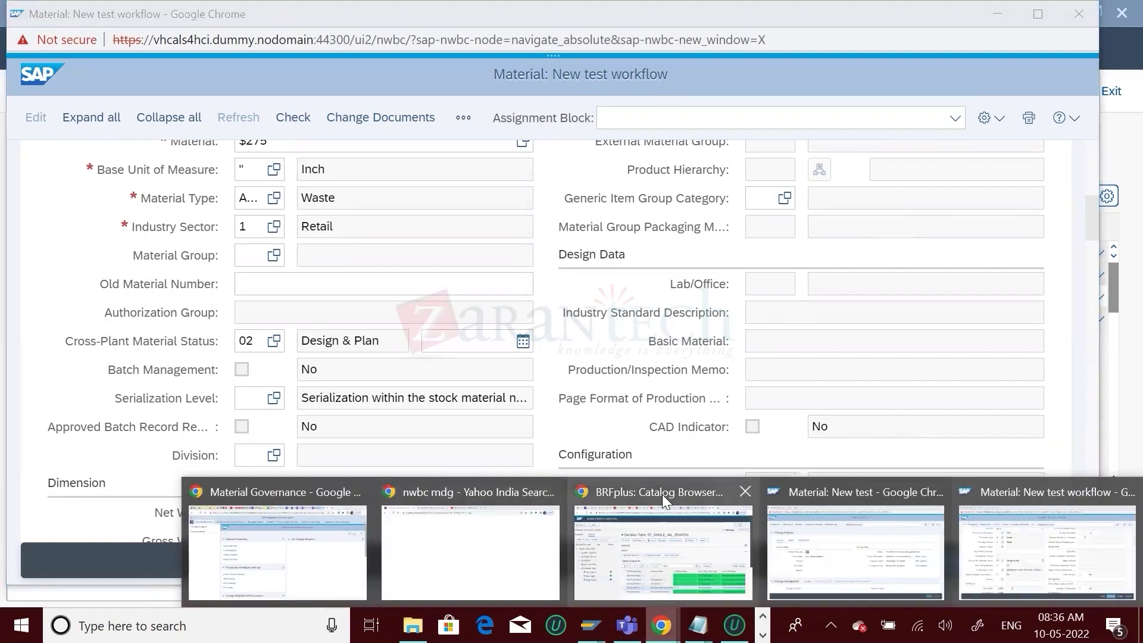
pyautogui.click(269, 565)
pyautogui.click(264, 289)
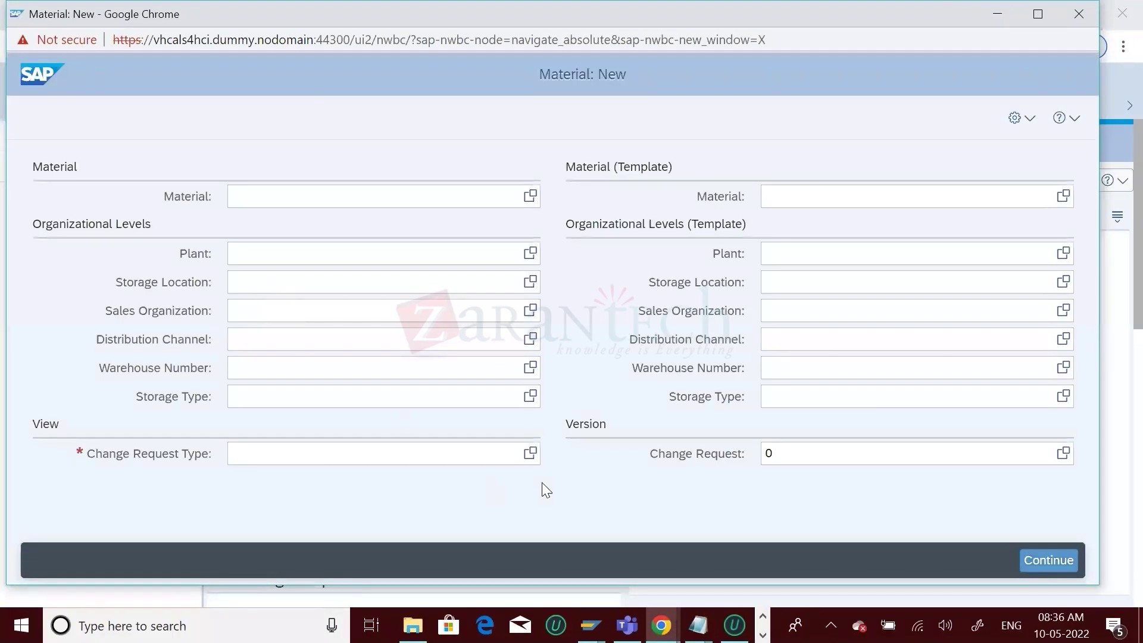
pyautogui.click(530, 454)
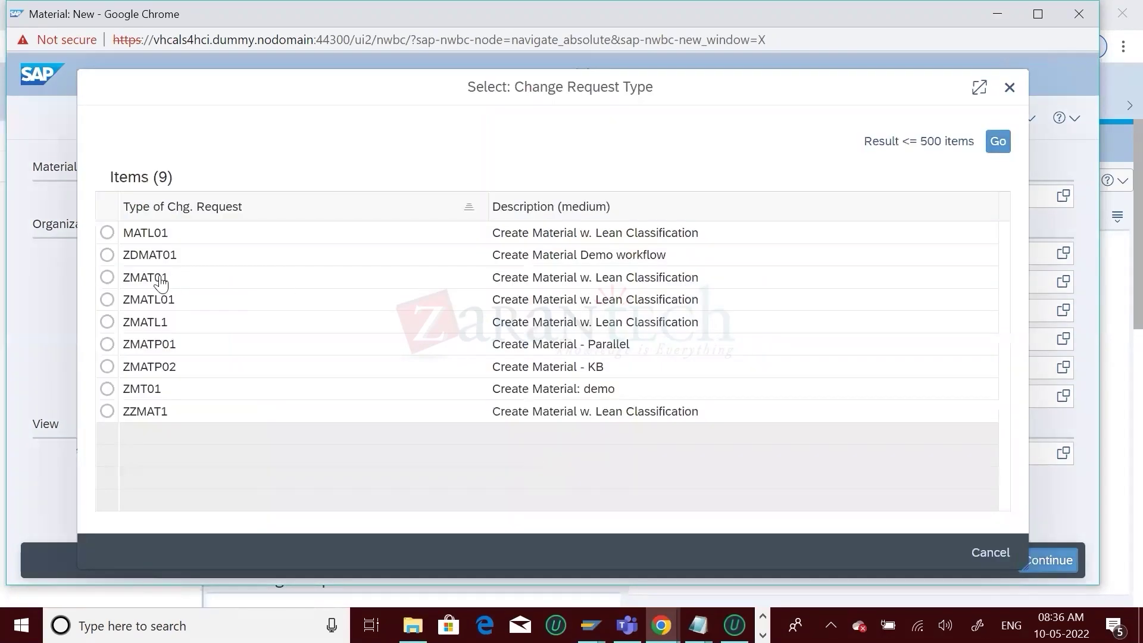
pyautogui.click(144, 262)
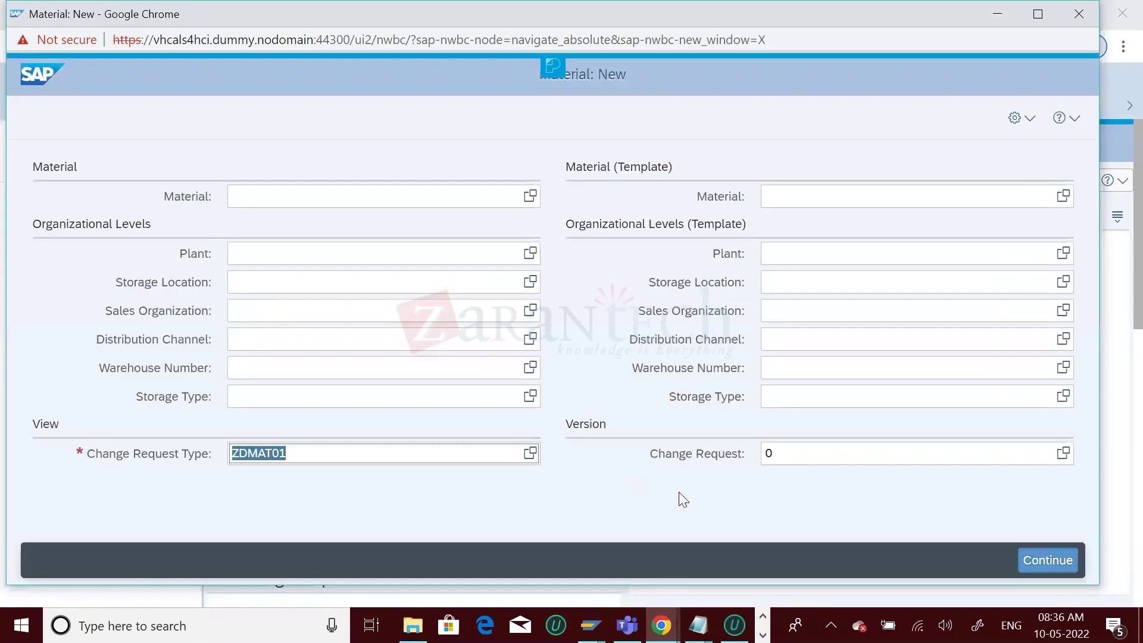
pyautogui.click(1047, 561)
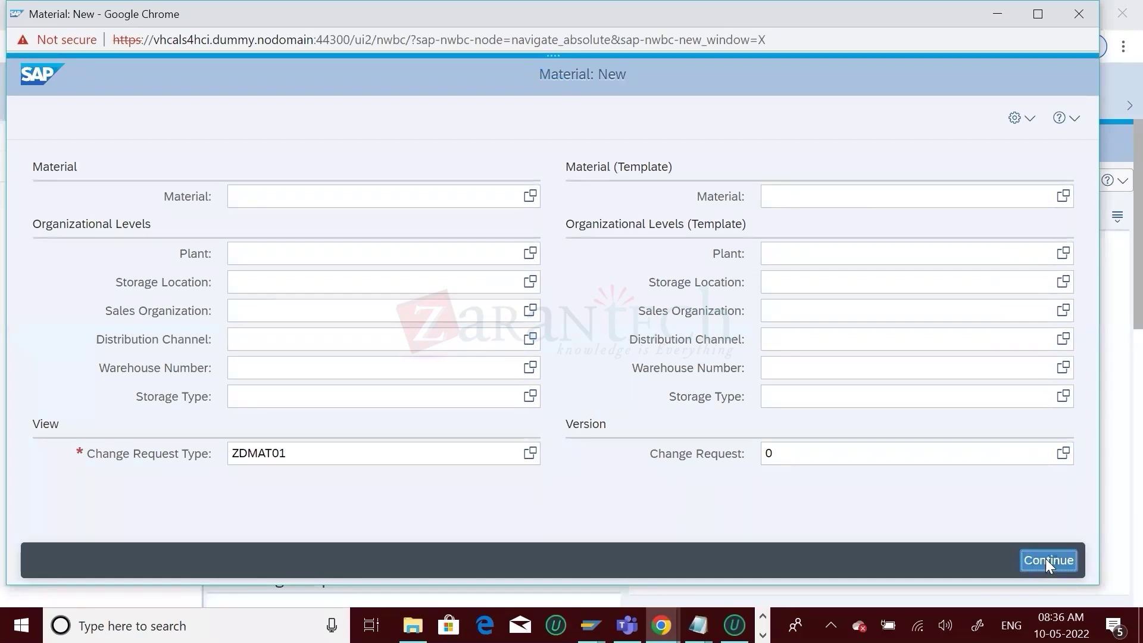
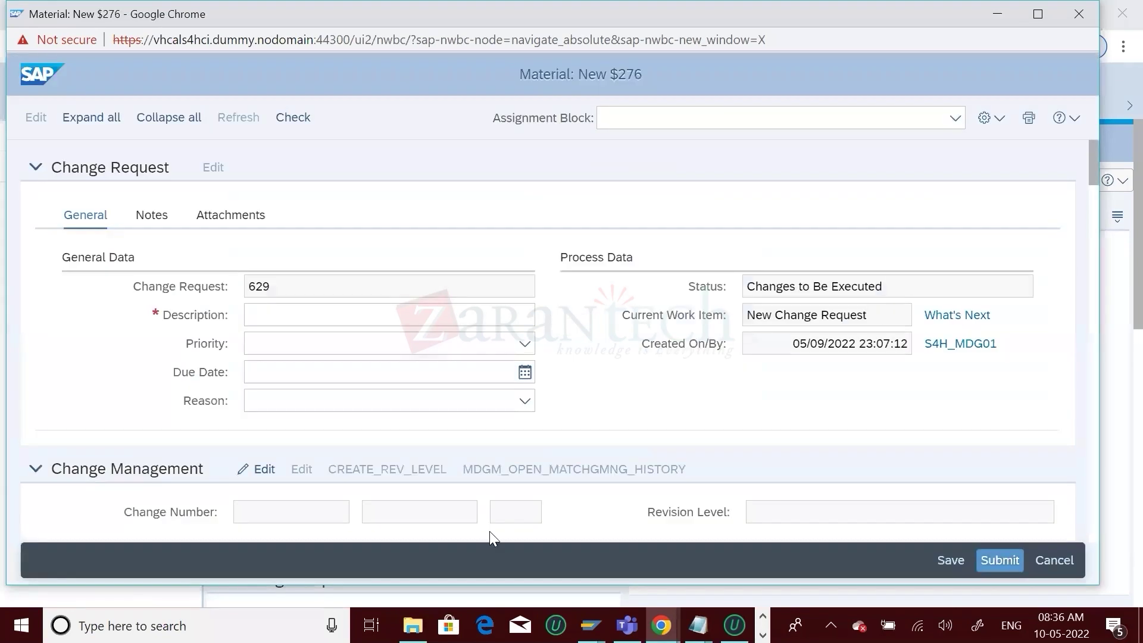
# - Describe the new change request as "test" and set material type BUND (Bundle Product) and industry sector 1 (Retail)
pyautogui.click(268, 322)
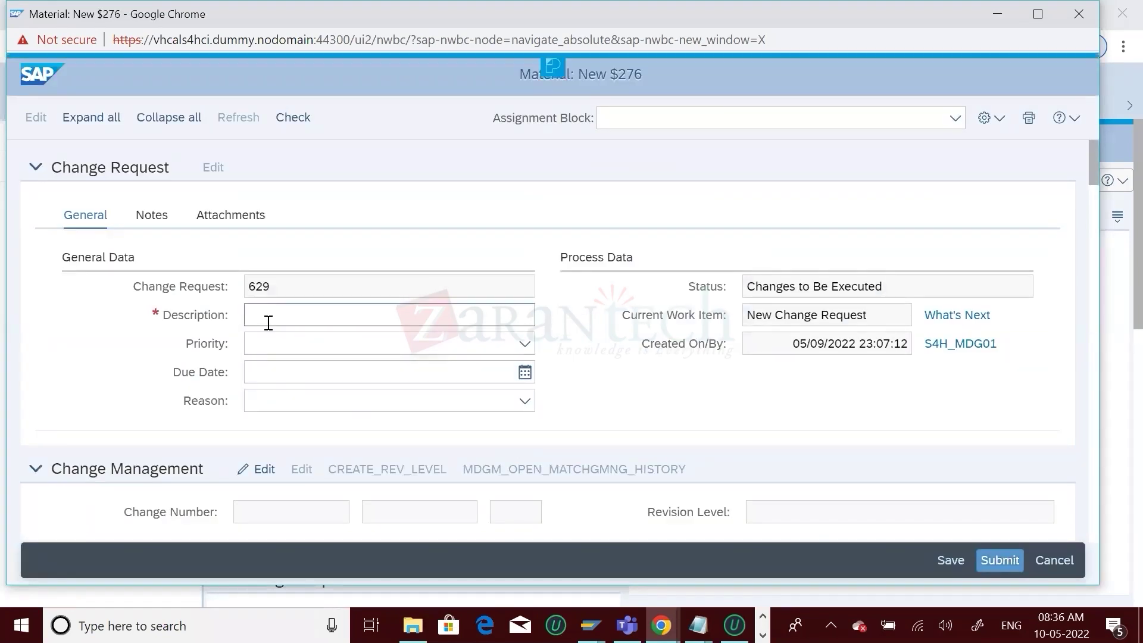
pyautogui.write('test')
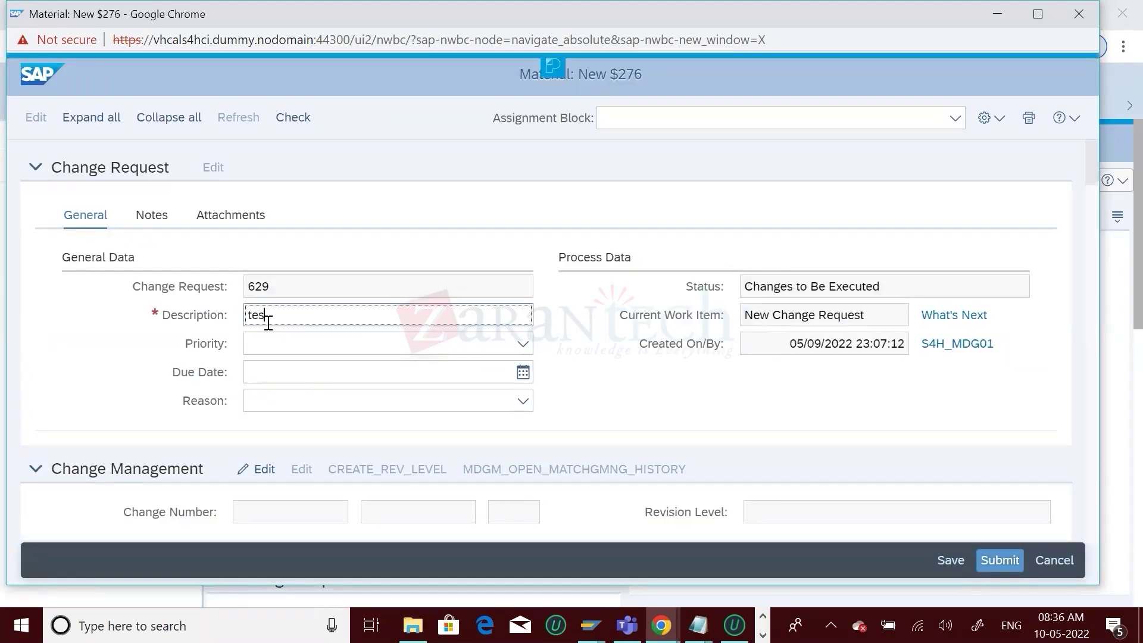
pyautogui.scroll(-5, 374, 325)
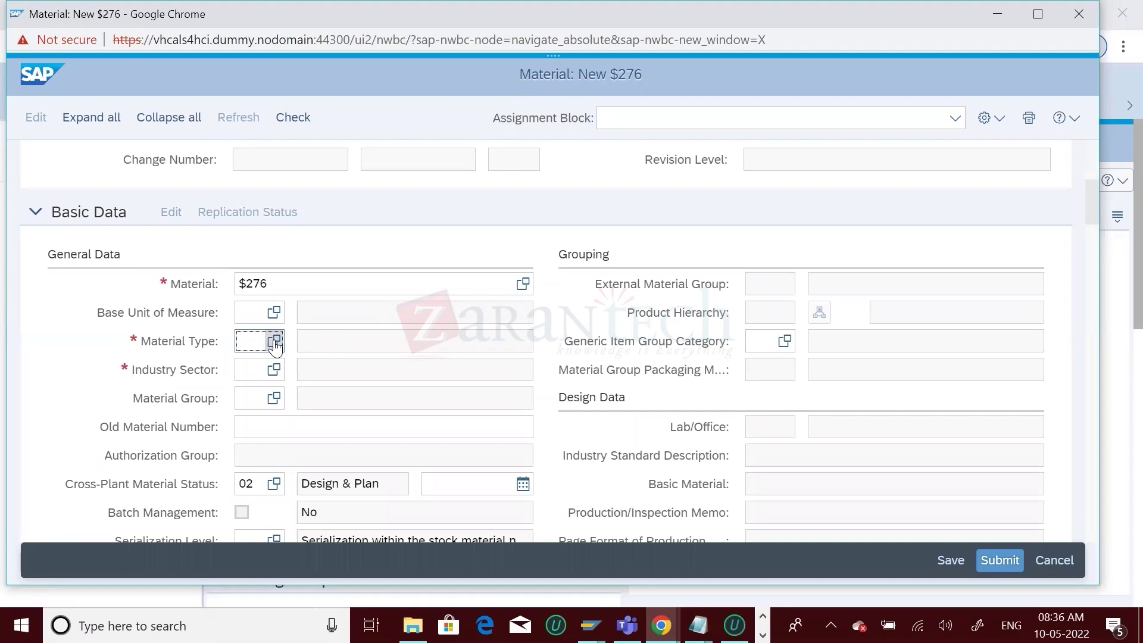
pyautogui.click(274, 343)
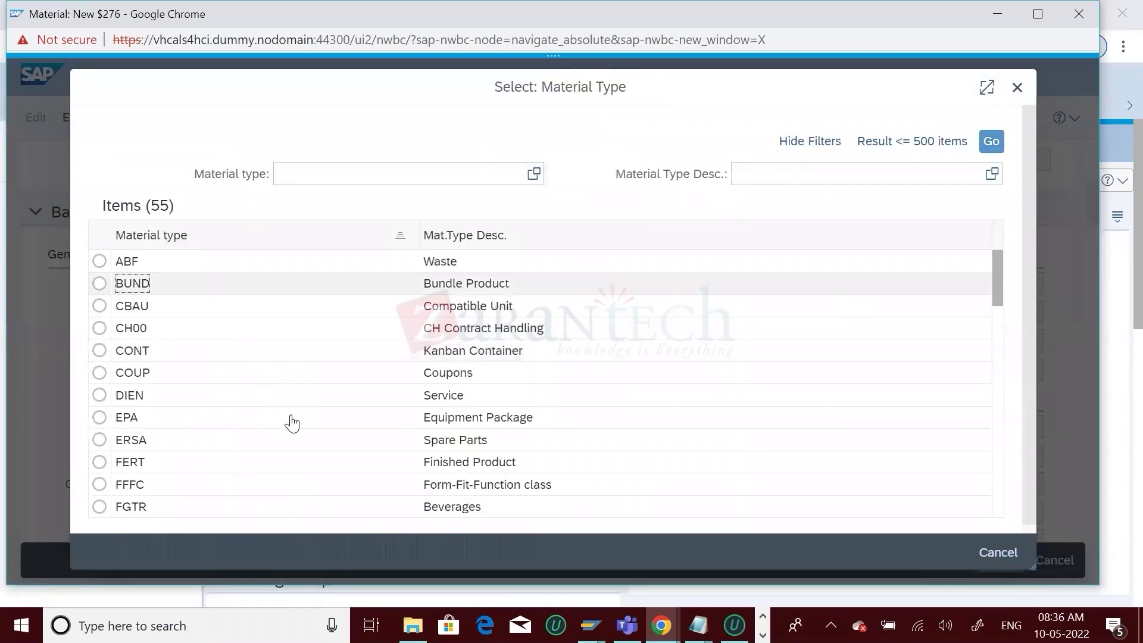
pyautogui.click(125, 286)
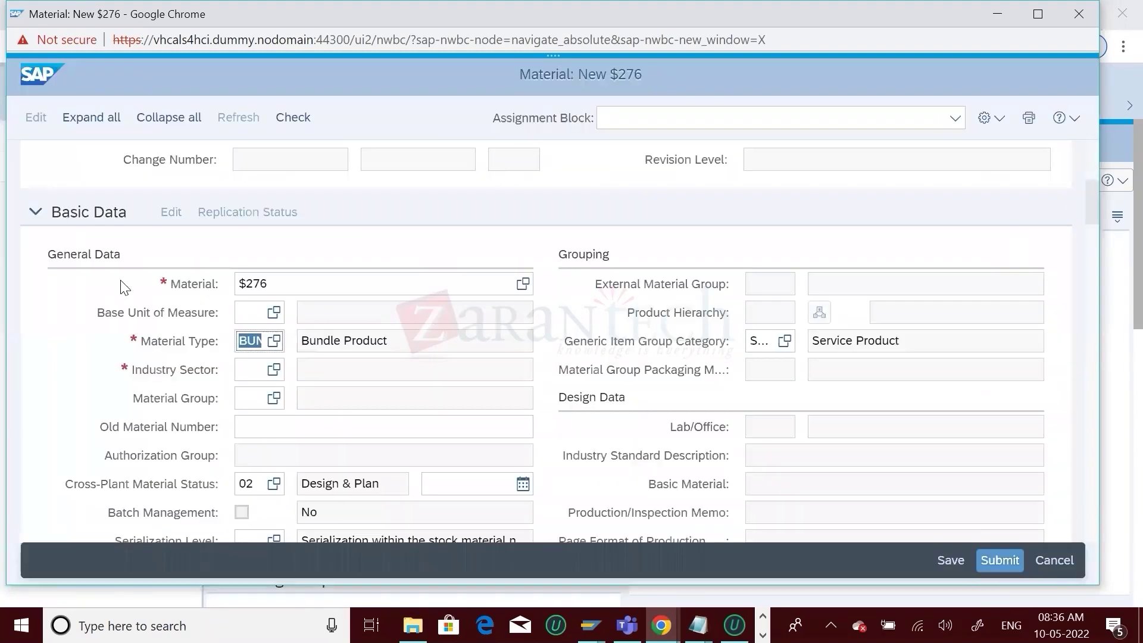
pyautogui.click(271, 375)
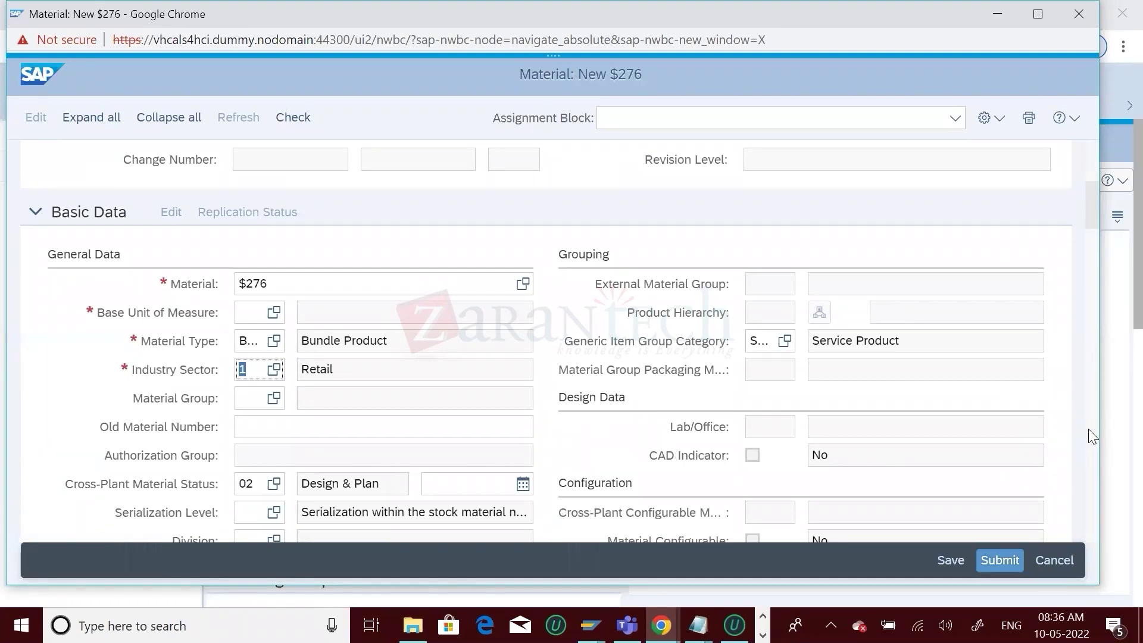
# - Enter "test" as the English material description and submit the change request
pyautogui.scroll(-5, 1088, 429)
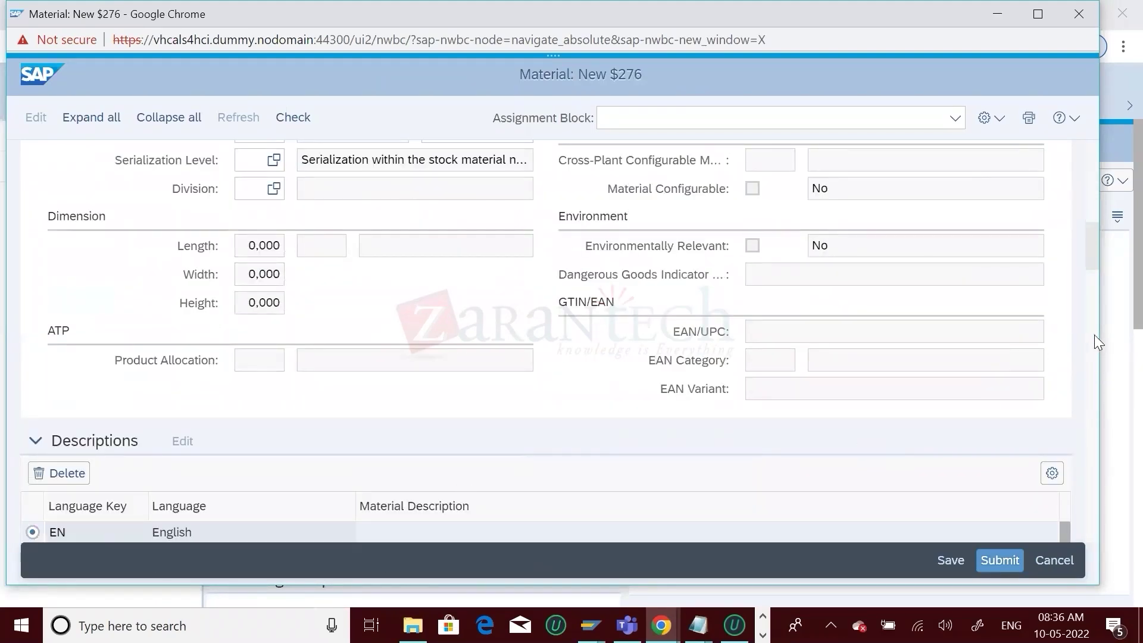
pyautogui.scroll(-5, 1091, 332)
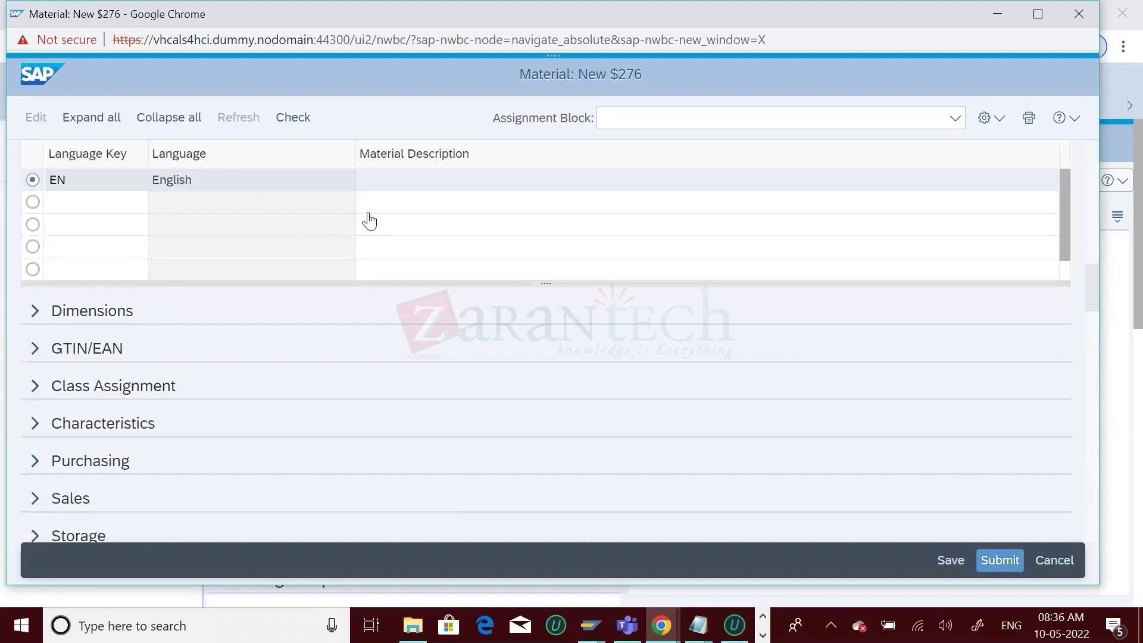
pyautogui.click(412, 188)
pyautogui.write('test')
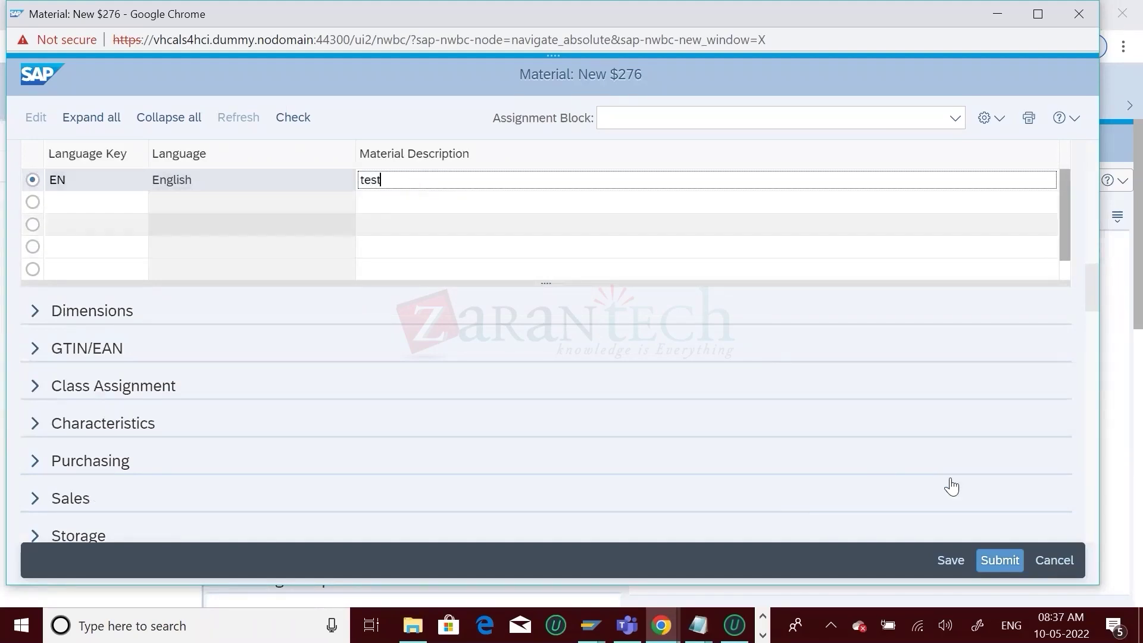
pyautogui.click(1000, 559)
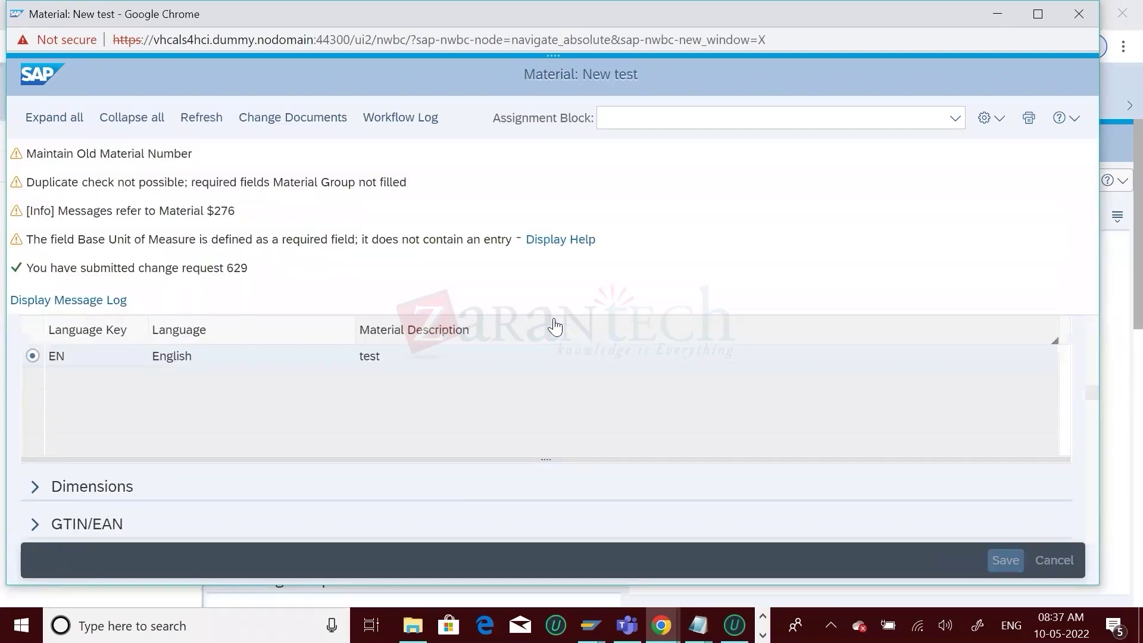
# - Refresh the submitted change request, reject it with the reason "test reject", and refresh it again
pyautogui.click(197, 122)
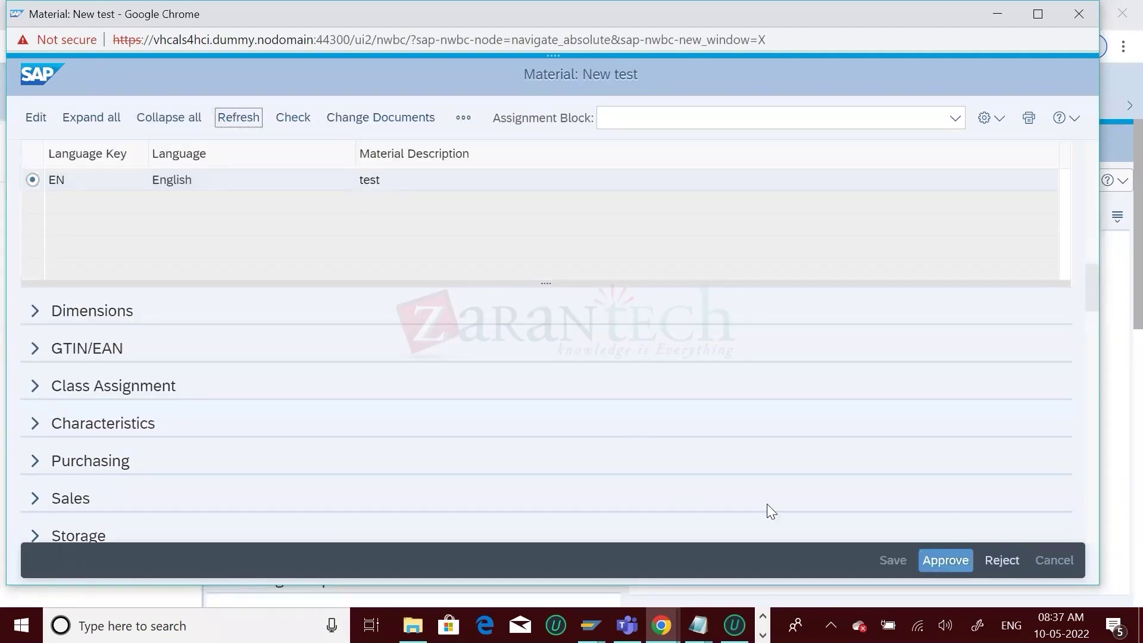
pyautogui.click(1001, 566)
pyautogui.write('test reject')
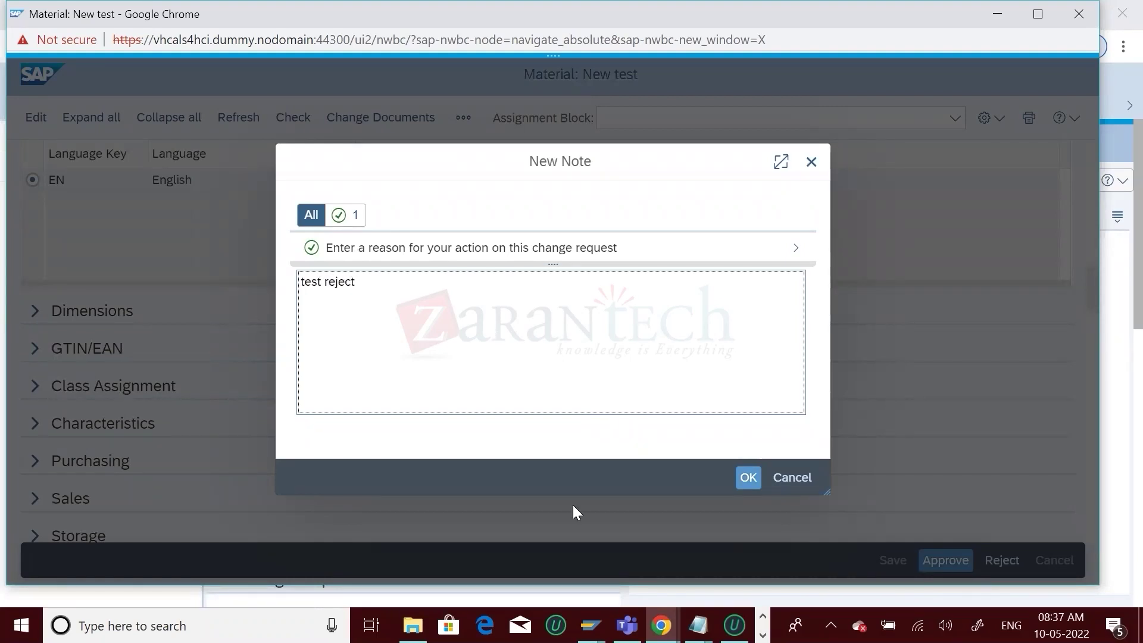
pyautogui.click(747, 478)
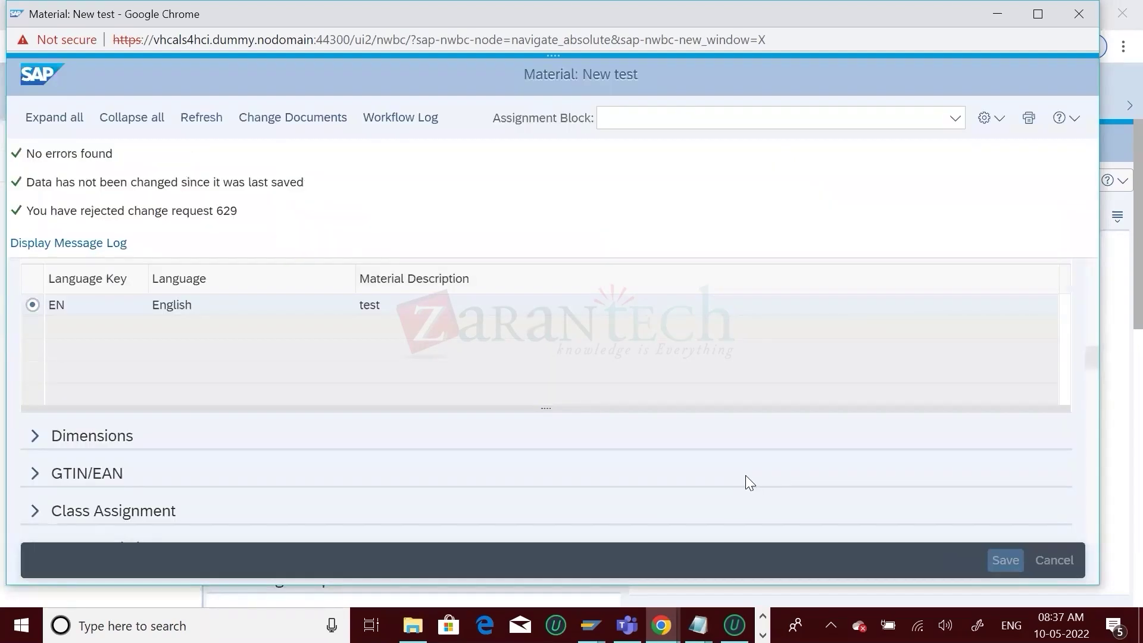
pyautogui.click(211, 127)
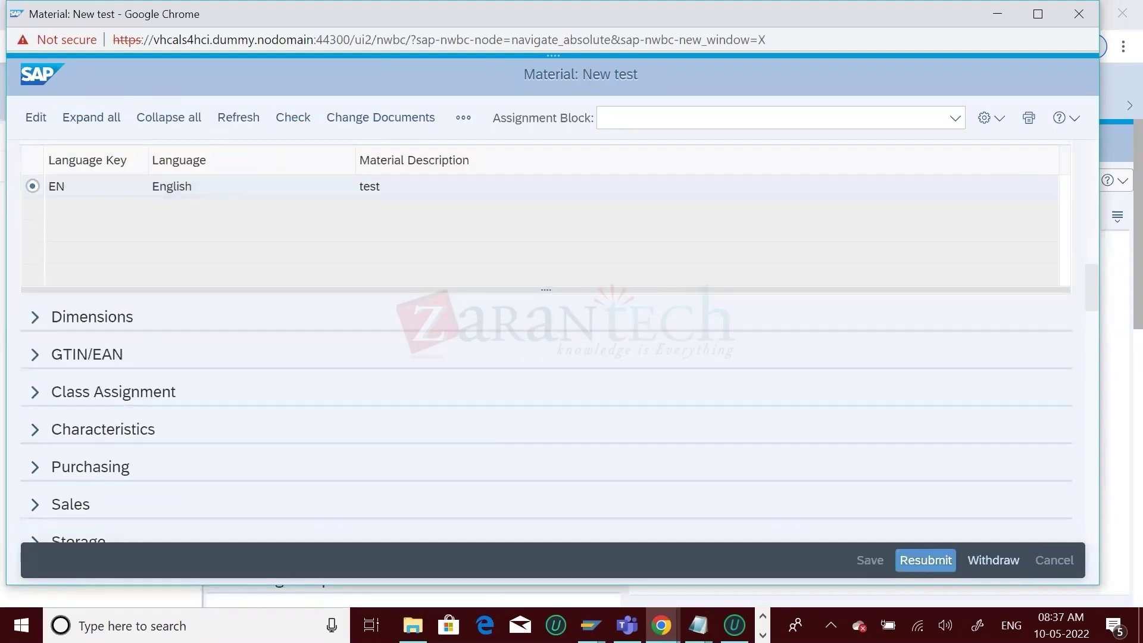
pyautogui.click(199, 119)
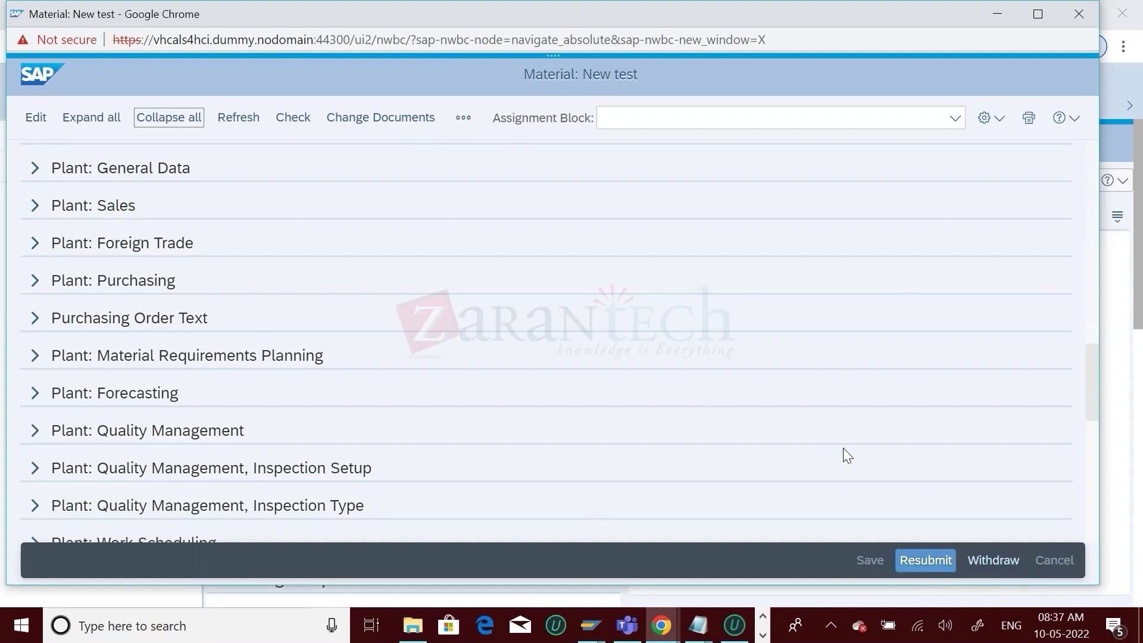
# - Minimize the new material and Material Governance windows and switch to the BRFplus decision table DT_SINGLE_VAL_ZDMAT01
pyautogui.click(998, 20)
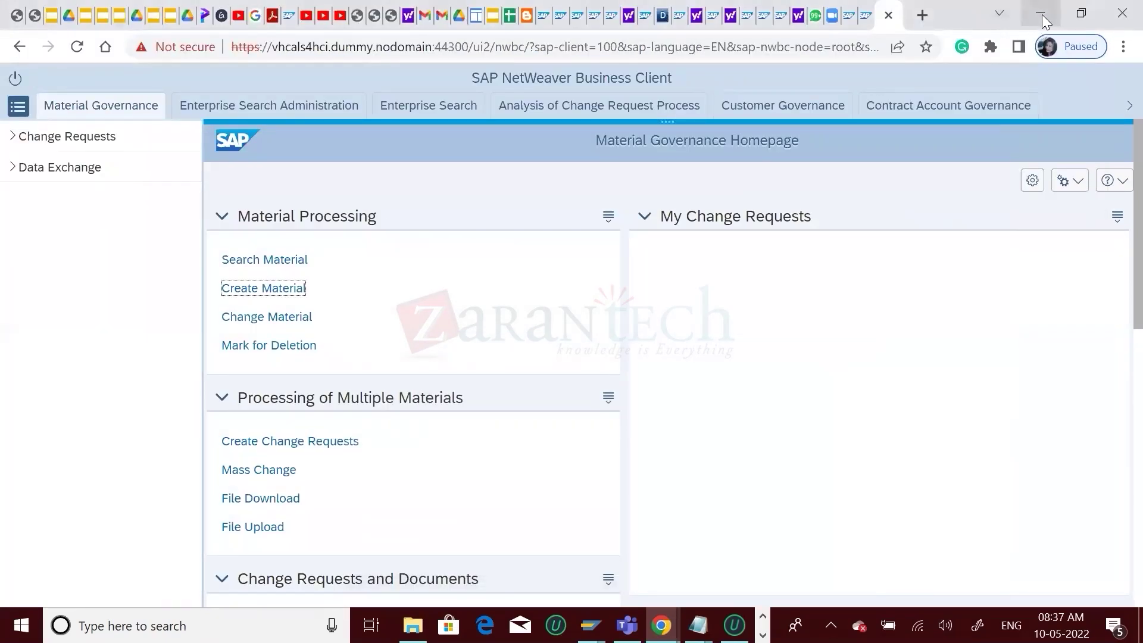
pyautogui.click(1042, 8)
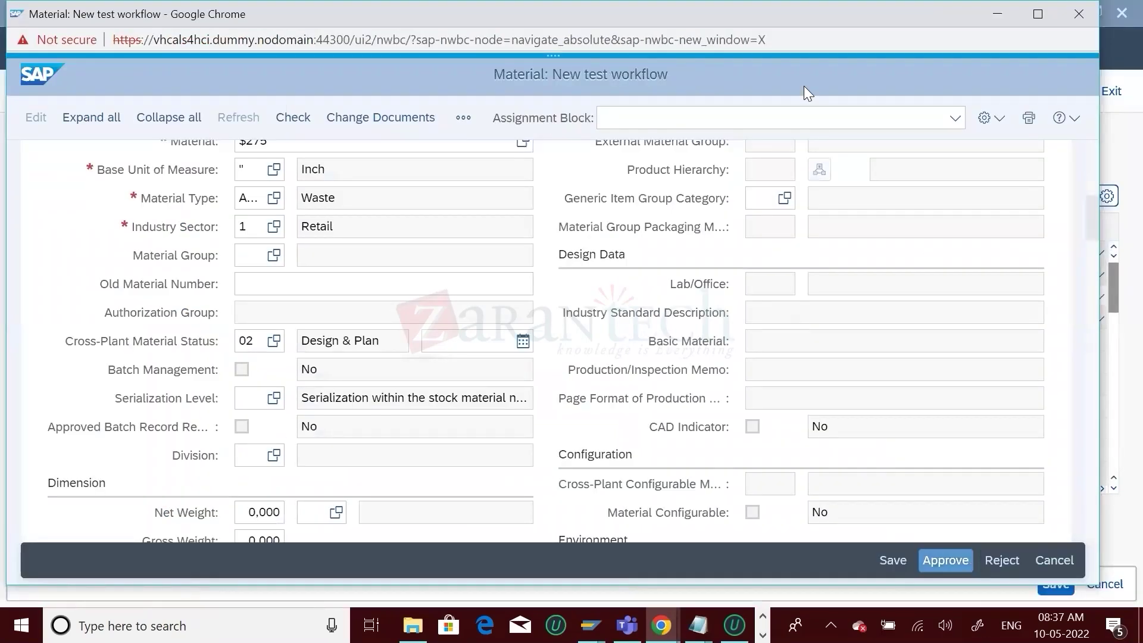
pyautogui.click(667, 607)
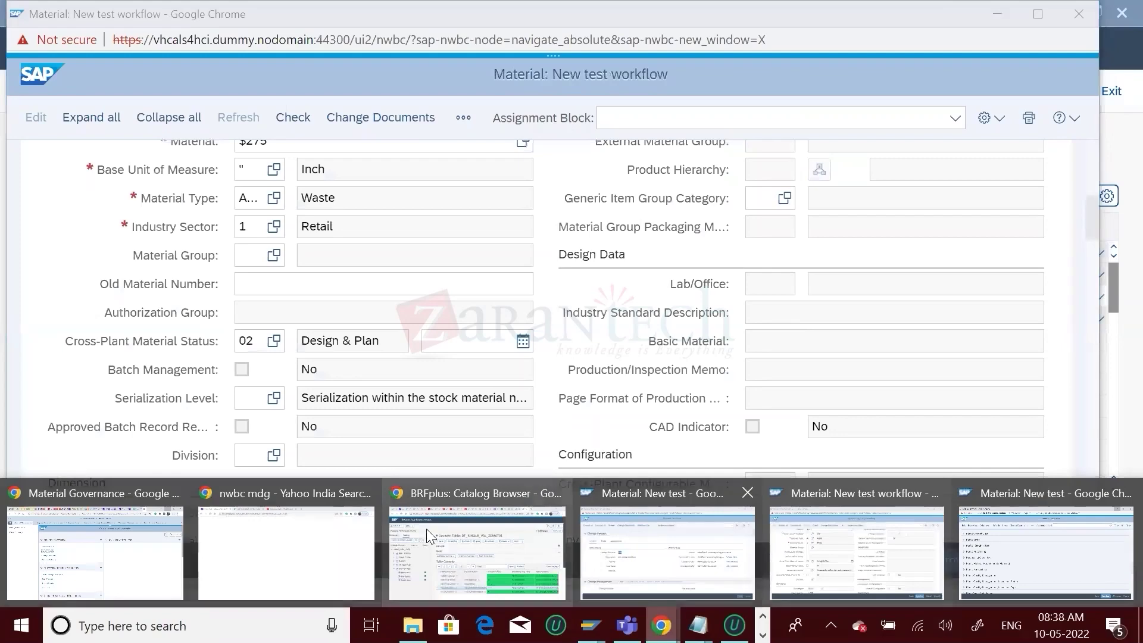
pyautogui.click(481, 519)
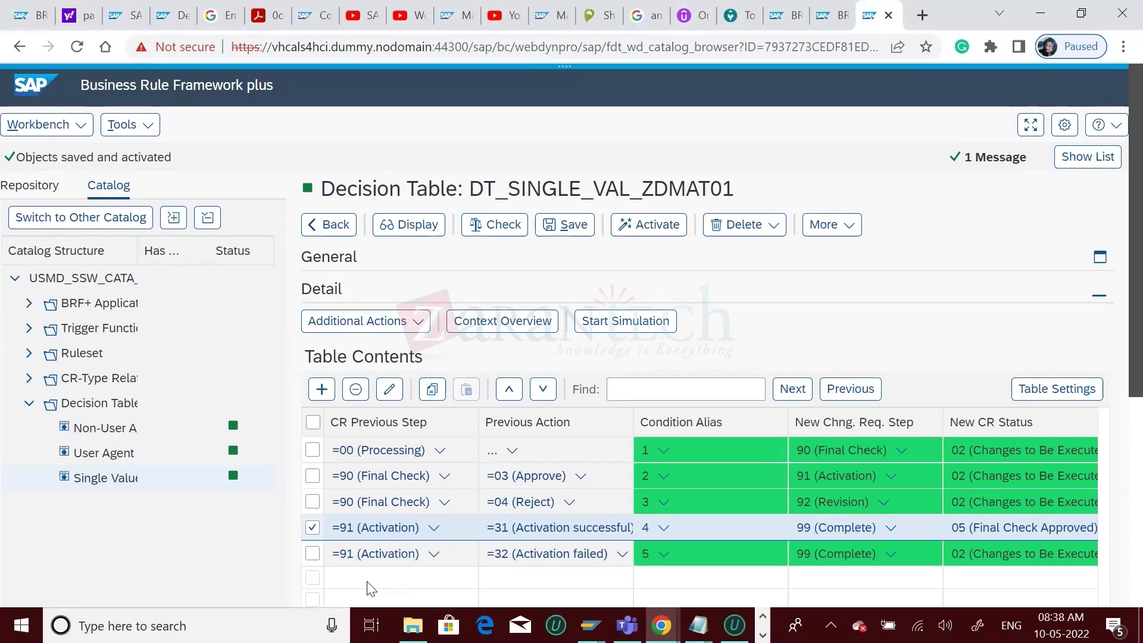
pyautogui.click(322, 390)
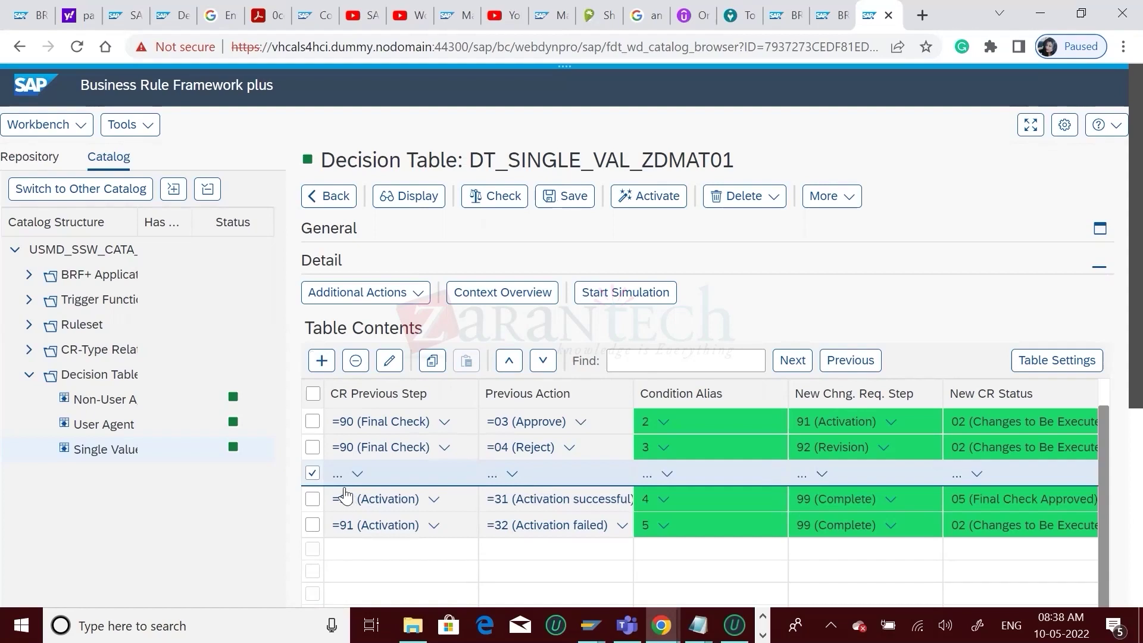
pyautogui.click(355, 360)
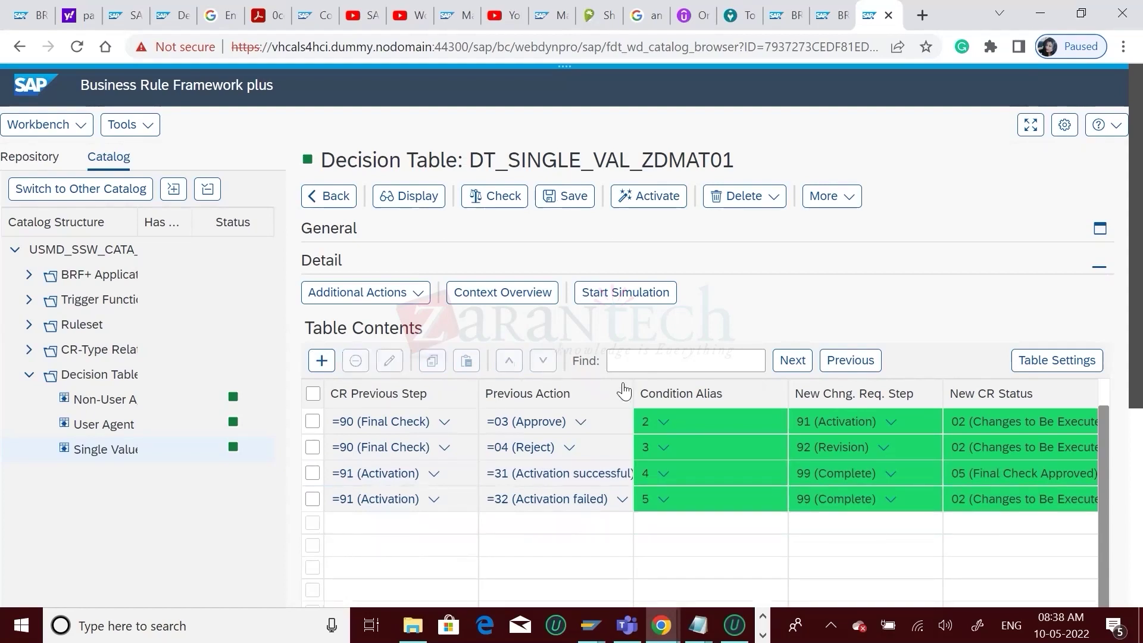
pyautogui.click(793, 360)
# - Add a row to the decision table and set its CR Previous Step equal to 92 (Revision)
pyautogui.click(321, 360)
pyautogui.click(361, 475)
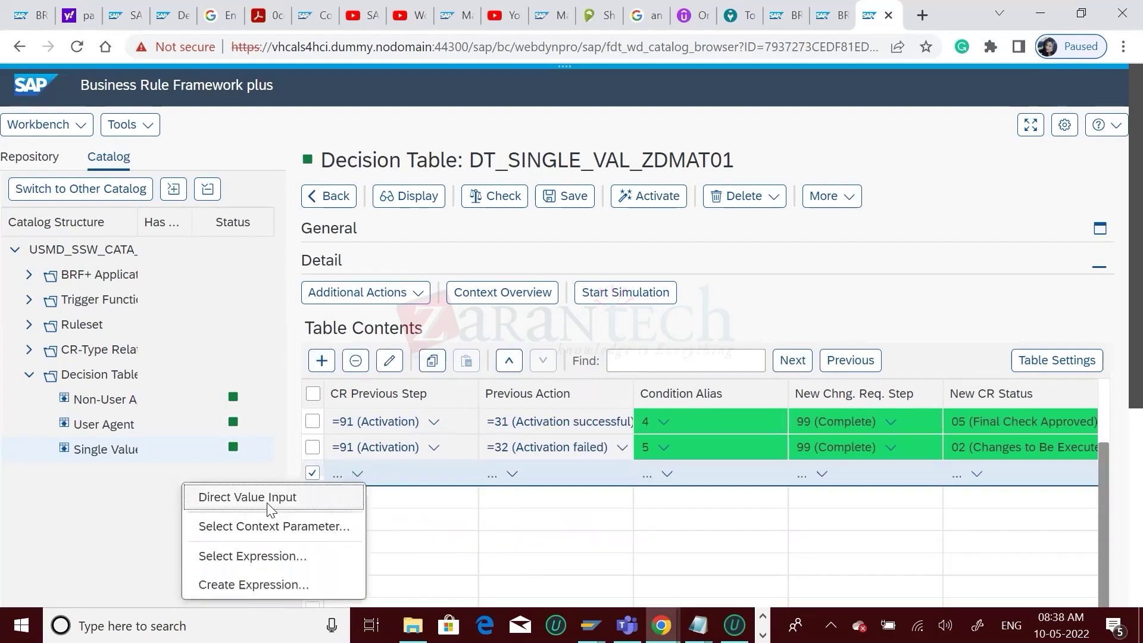
pyautogui.click(267, 500)
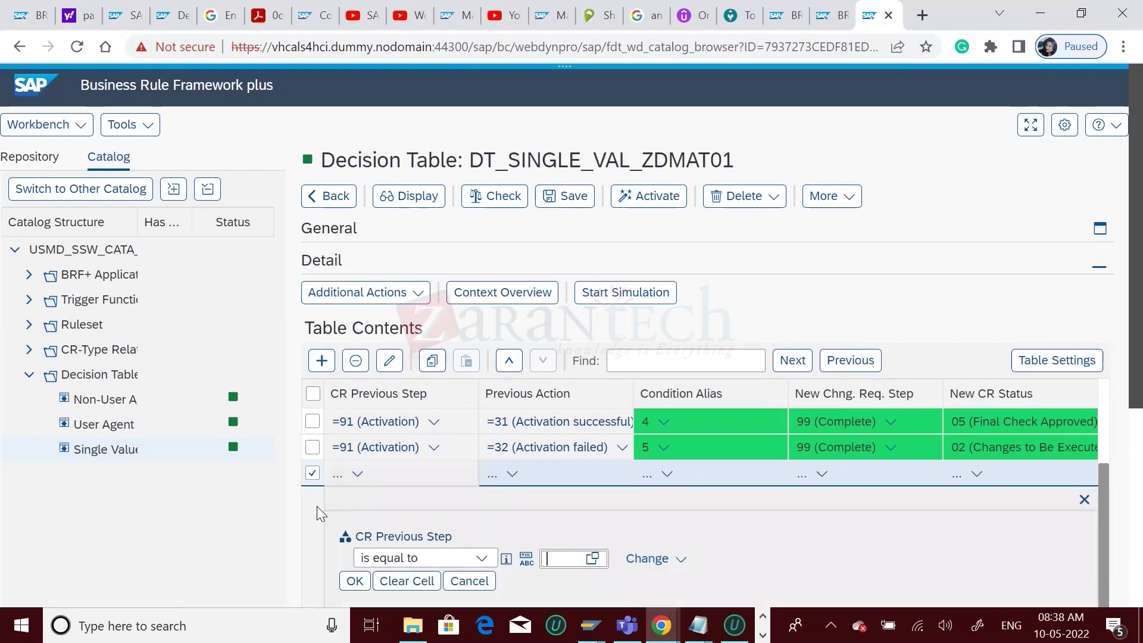
pyautogui.write('92')
pyautogui.click(355, 582)
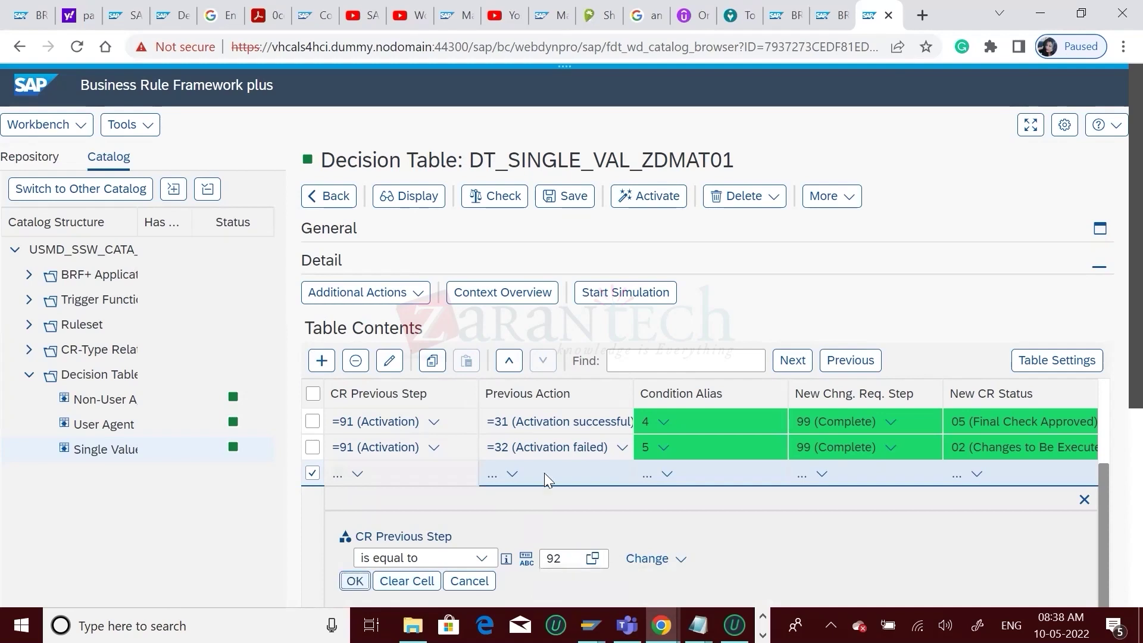
# - Set the new Revision row's Previous Action equal to 07 (Resubmit)
pyautogui.click(510, 475)
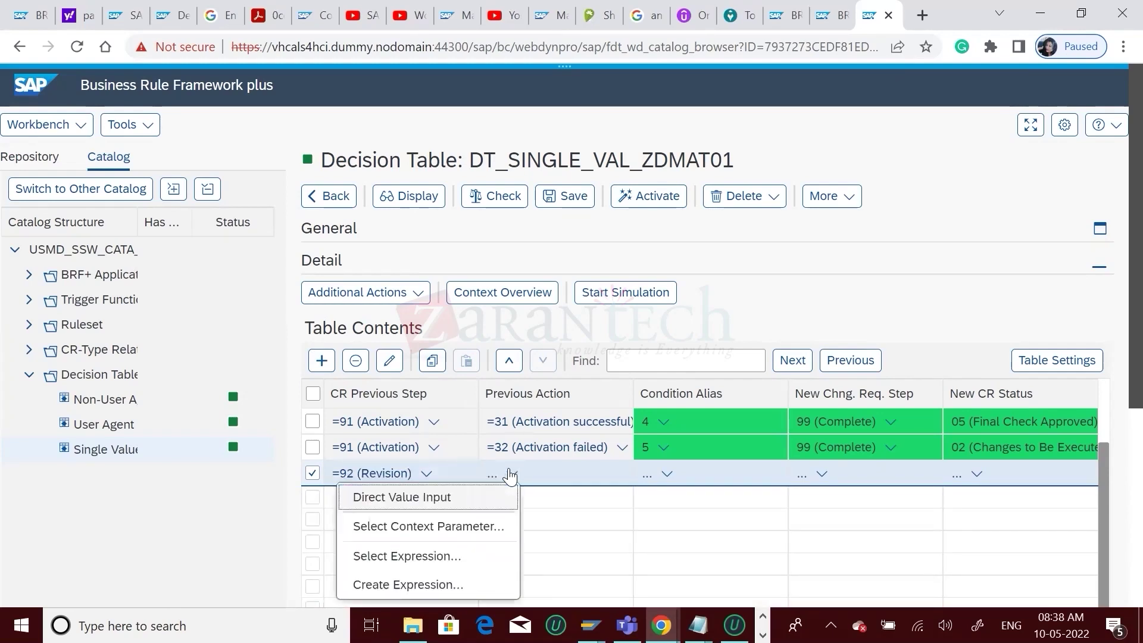
pyautogui.click(431, 500)
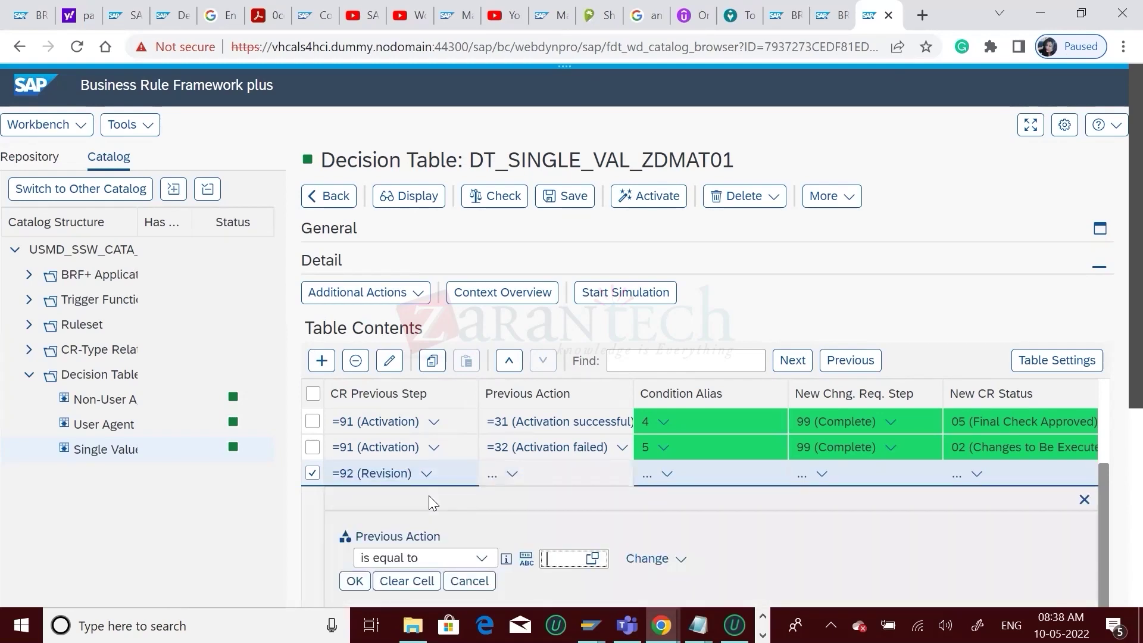
pyautogui.click(593, 559)
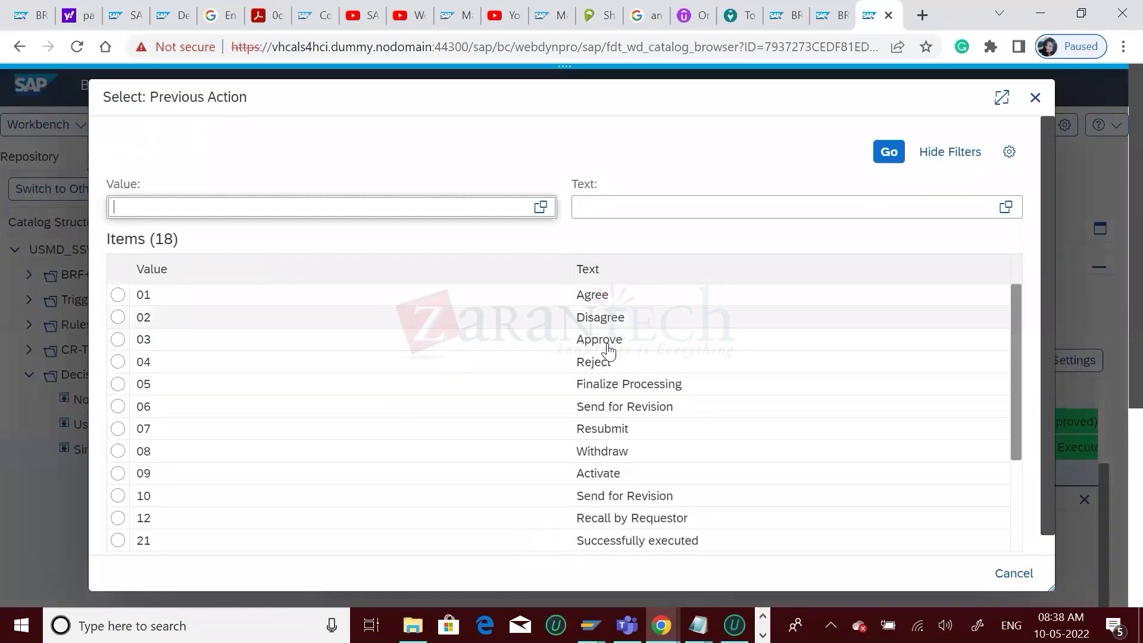
pyautogui.click(595, 434)
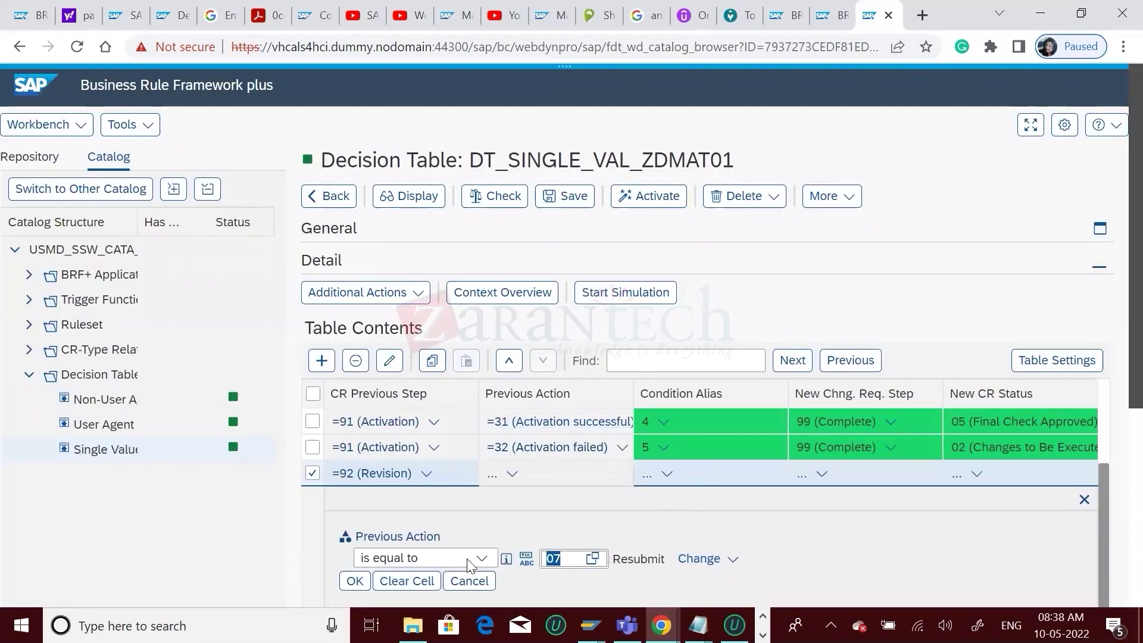
pyautogui.click(356, 581)
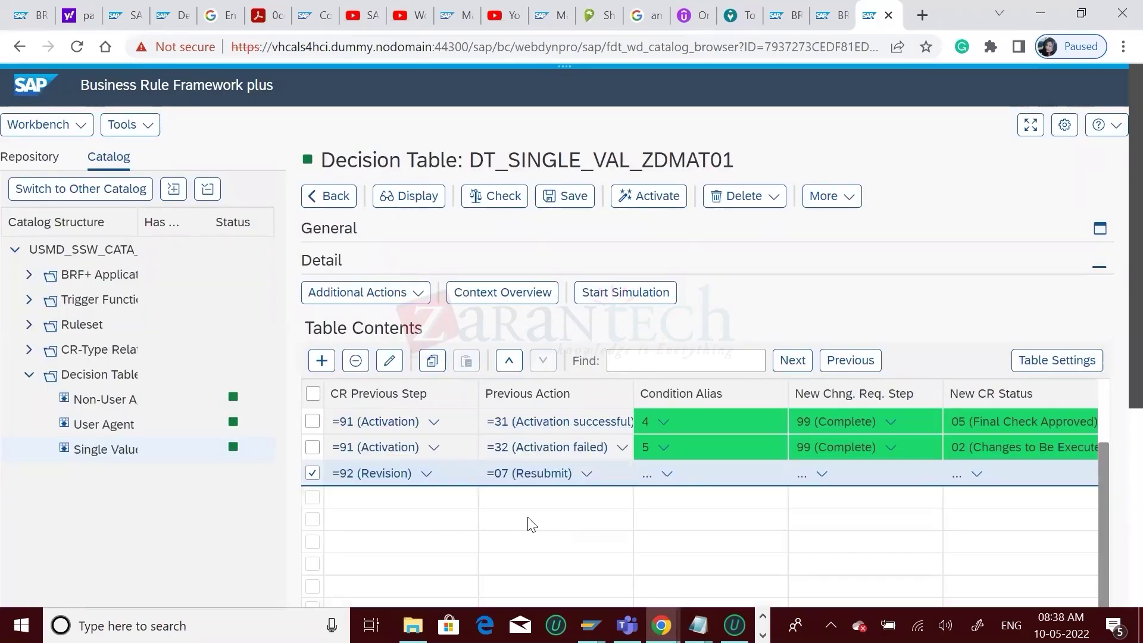
# - Enter 6 as the Condition Alias of the Resubmit row
pyautogui.click(668, 474)
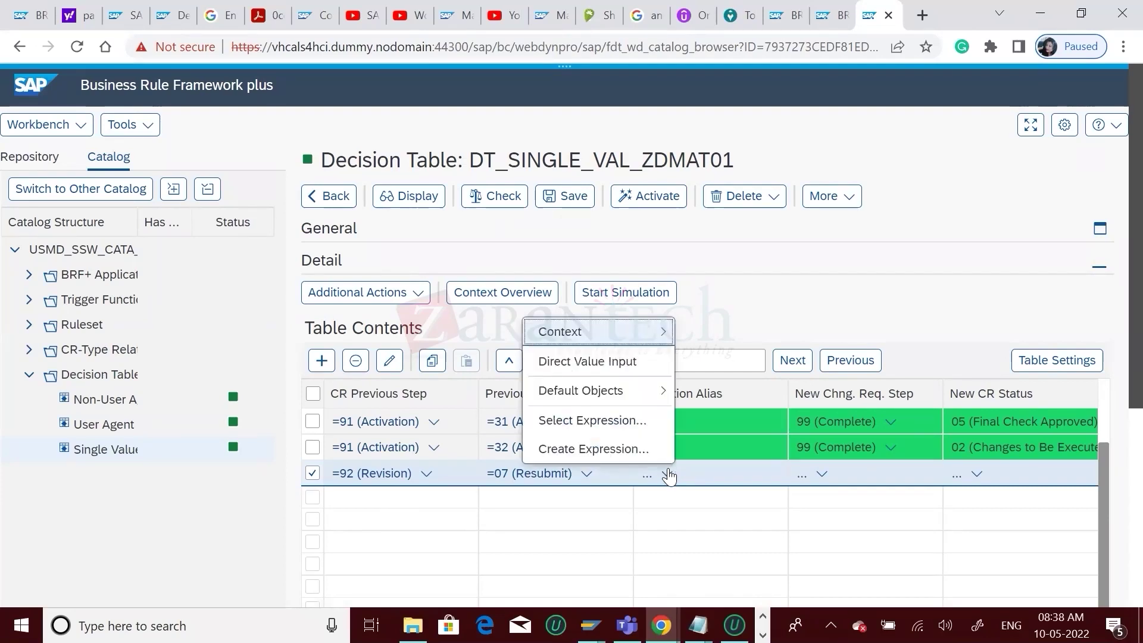
pyautogui.click(590, 364)
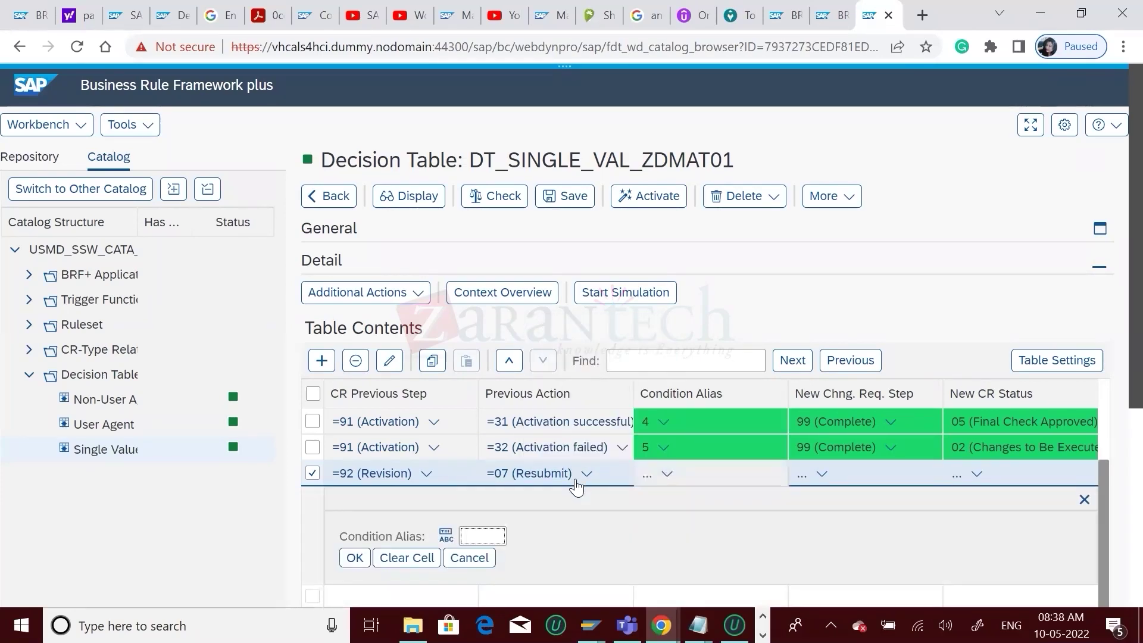
pyautogui.write('6')
pyautogui.click(355, 558)
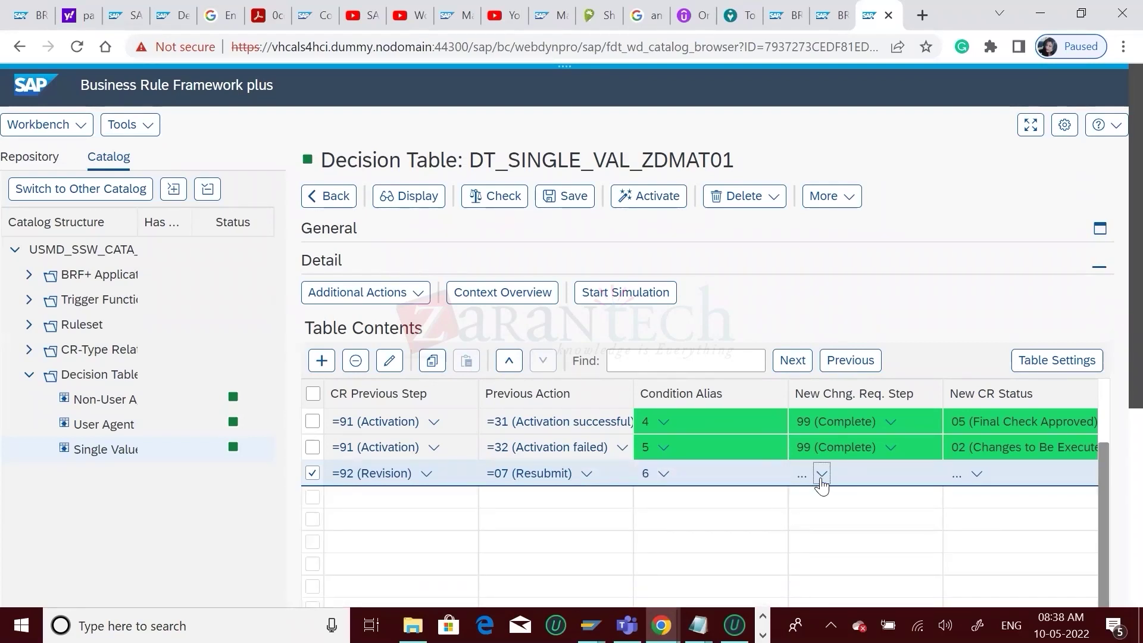
# - Set the Resubmit row's New Chng. Req. Step to 90 (Final Check)
pyautogui.click(822, 474)
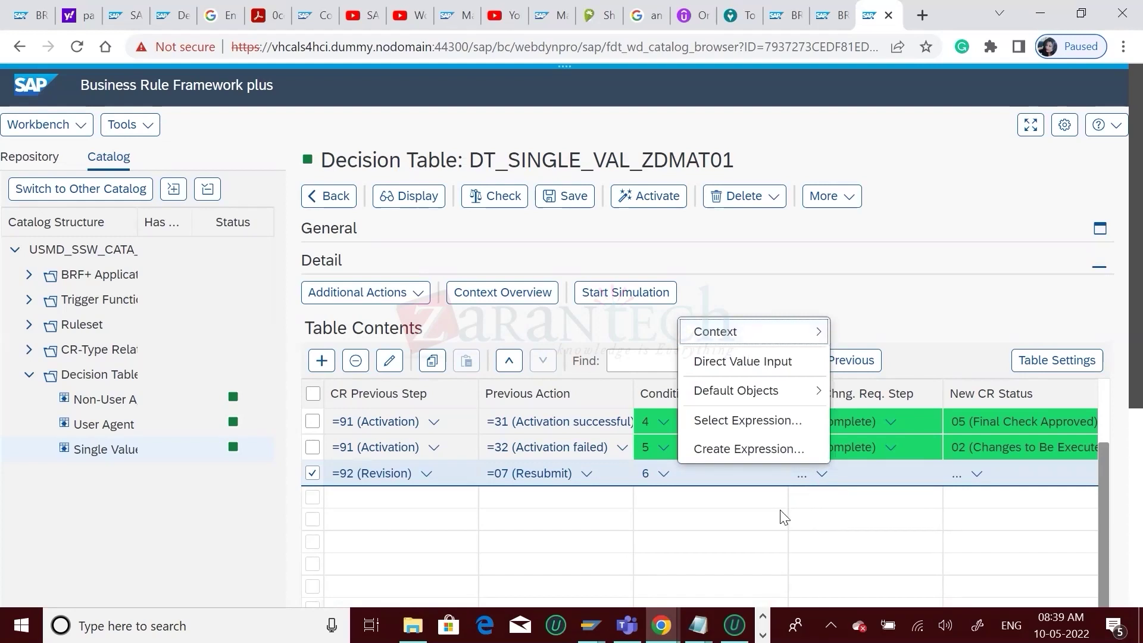
pyautogui.click(769, 366)
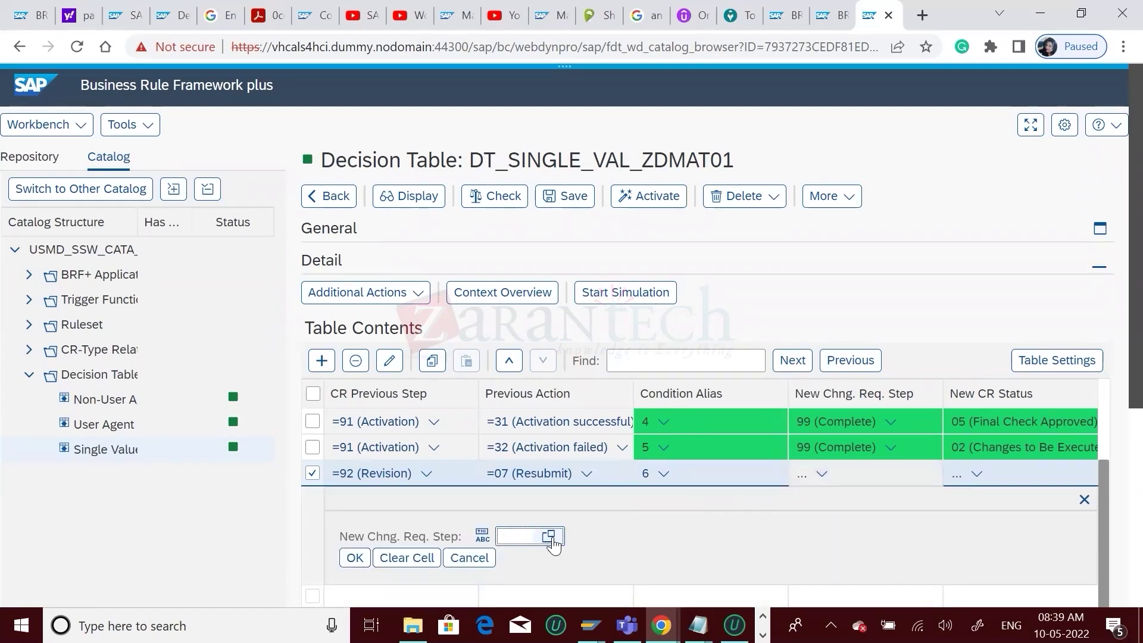
pyautogui.click(548, 536)
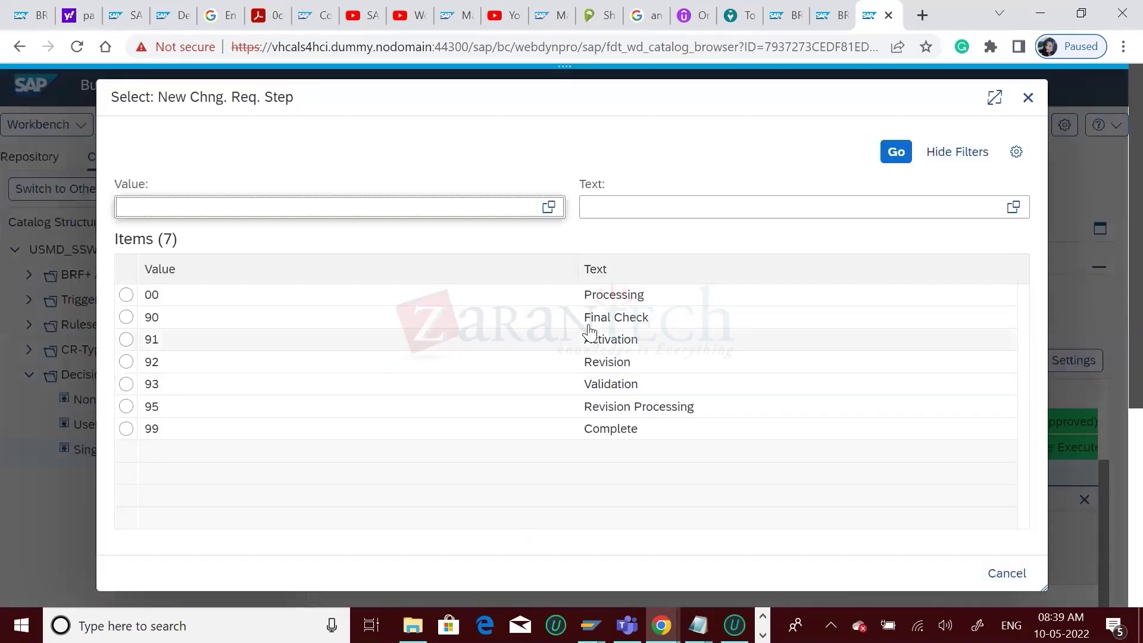
pyautogui.click(605, 328)
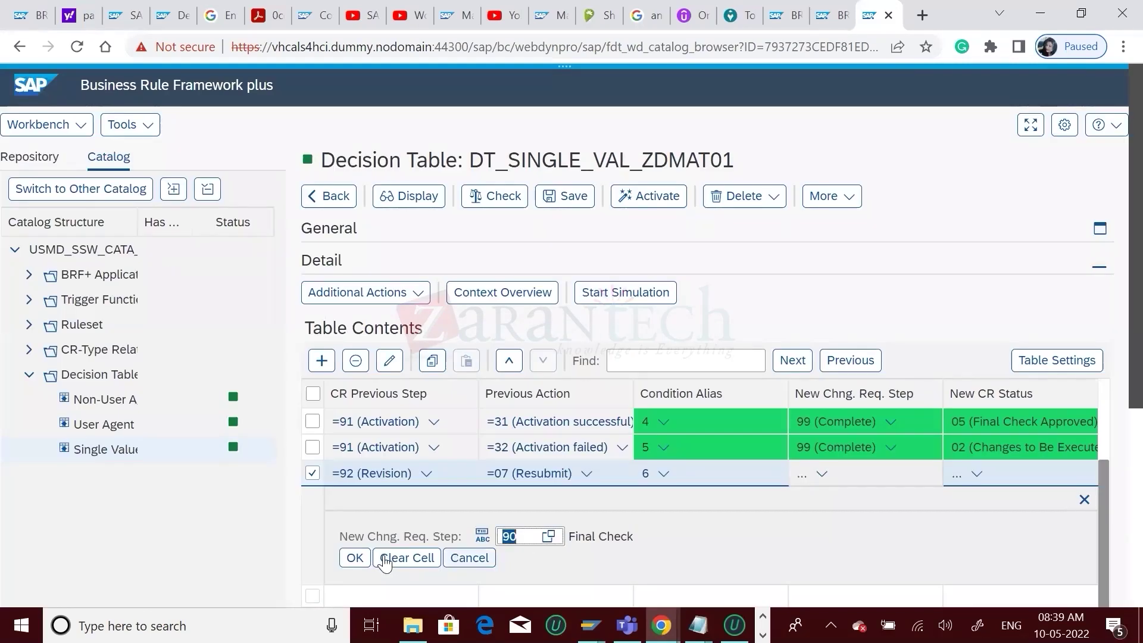
pyautogui.press('Return')
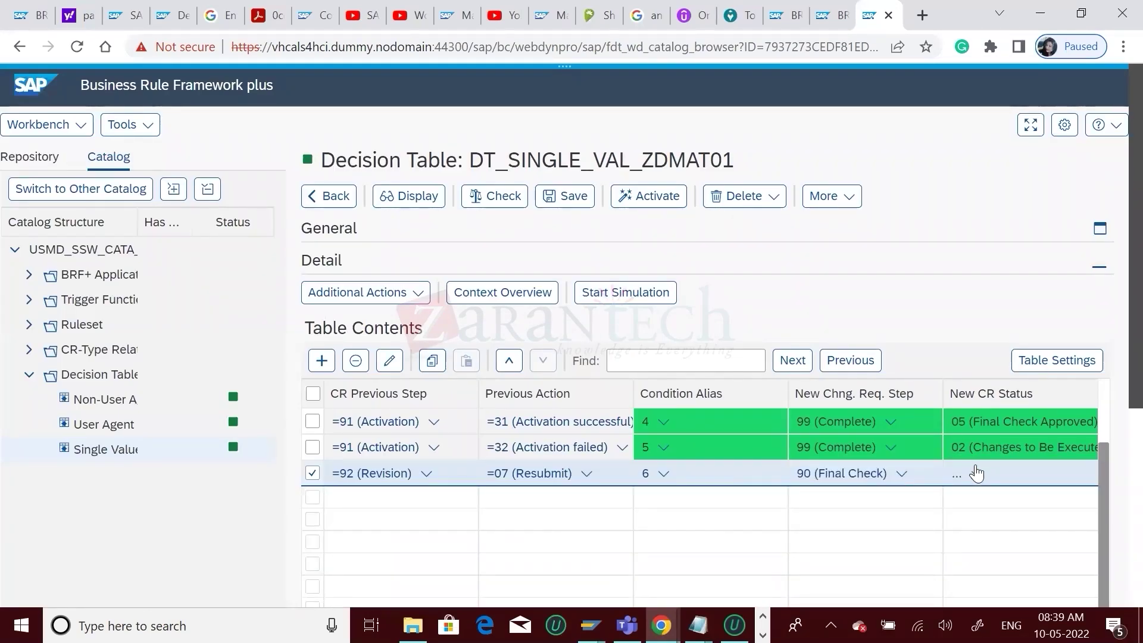
# - Set the Resubmit row's New CR Status to 02 (Changes to Be Executed)
pyautogui.click(976, 473)
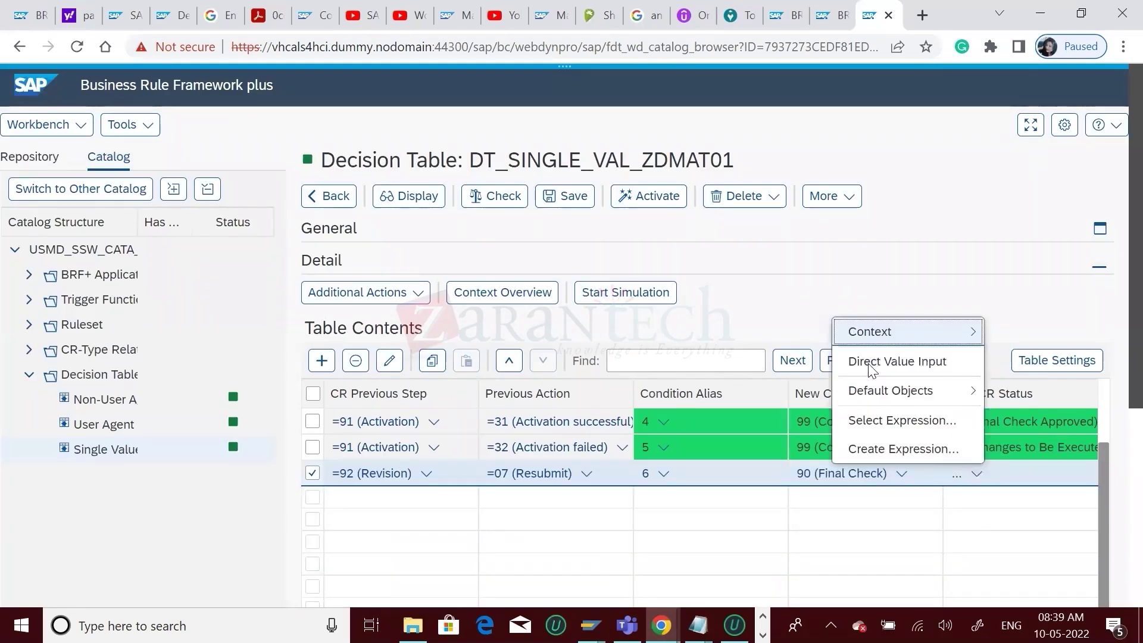
pyautogui.click(909, 361)
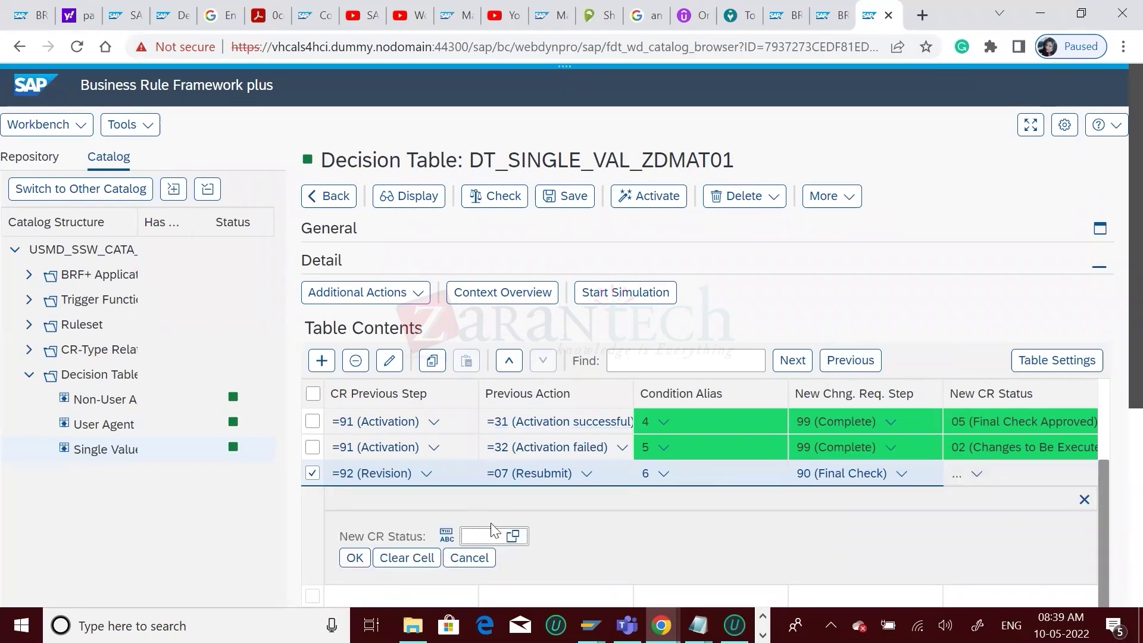
pyautogui.click(355, 558)
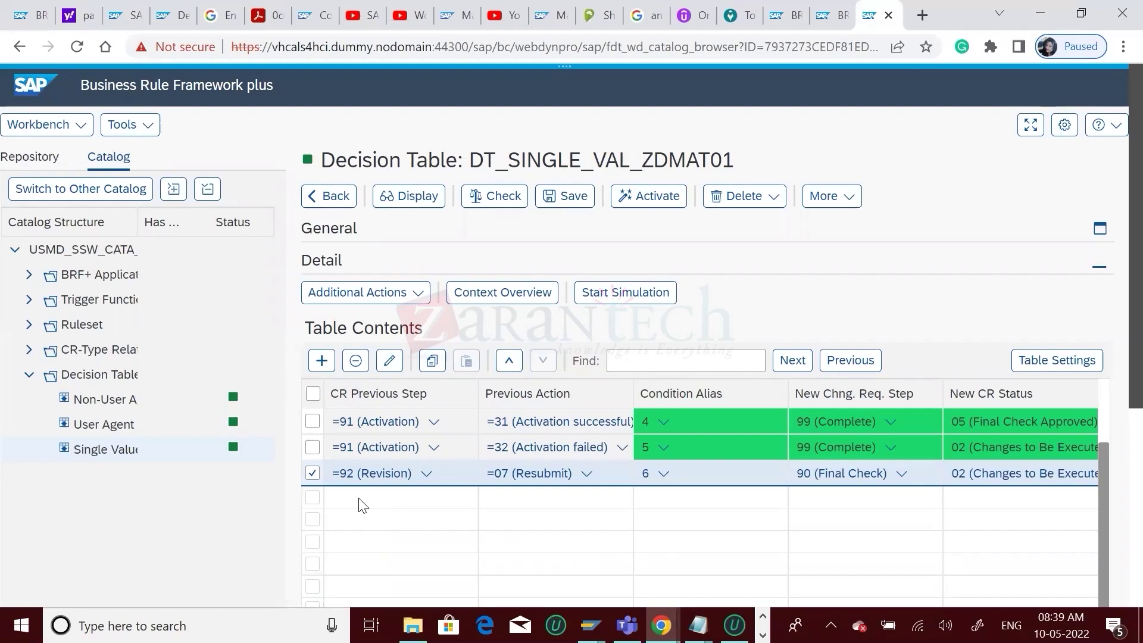
# - Add another row after the Resubmit row and set its CR Previous Step equal to 92 (Revision)
pyautogui.click(311, 472)
pyautogui.click(793, 360)
pyautogui.click(321, 360)
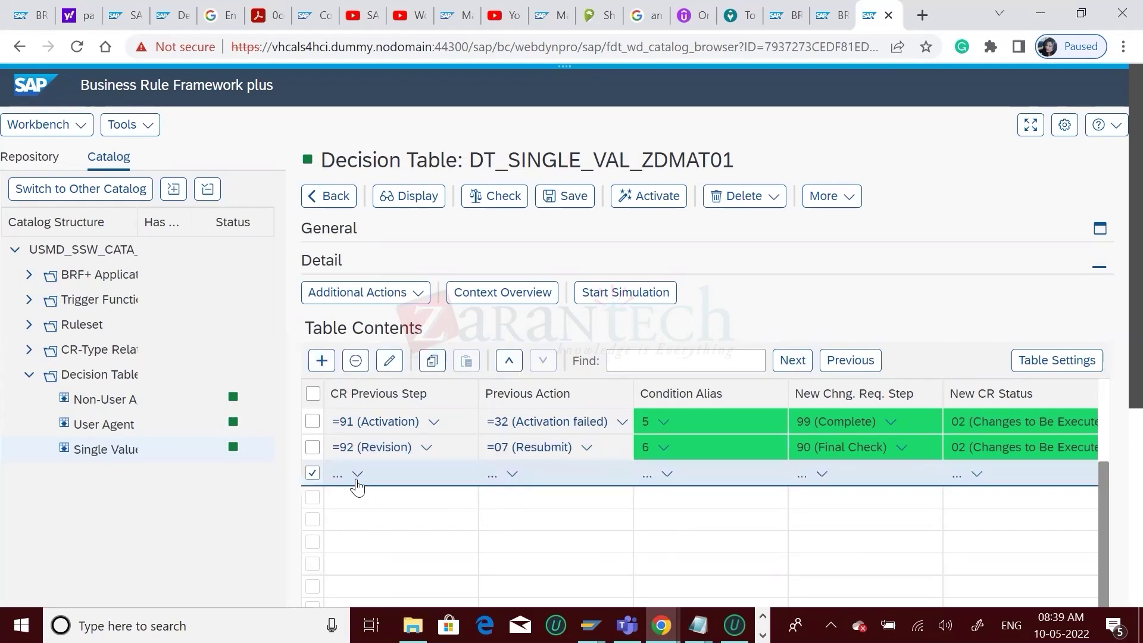
pyautogui.click(357, 474)
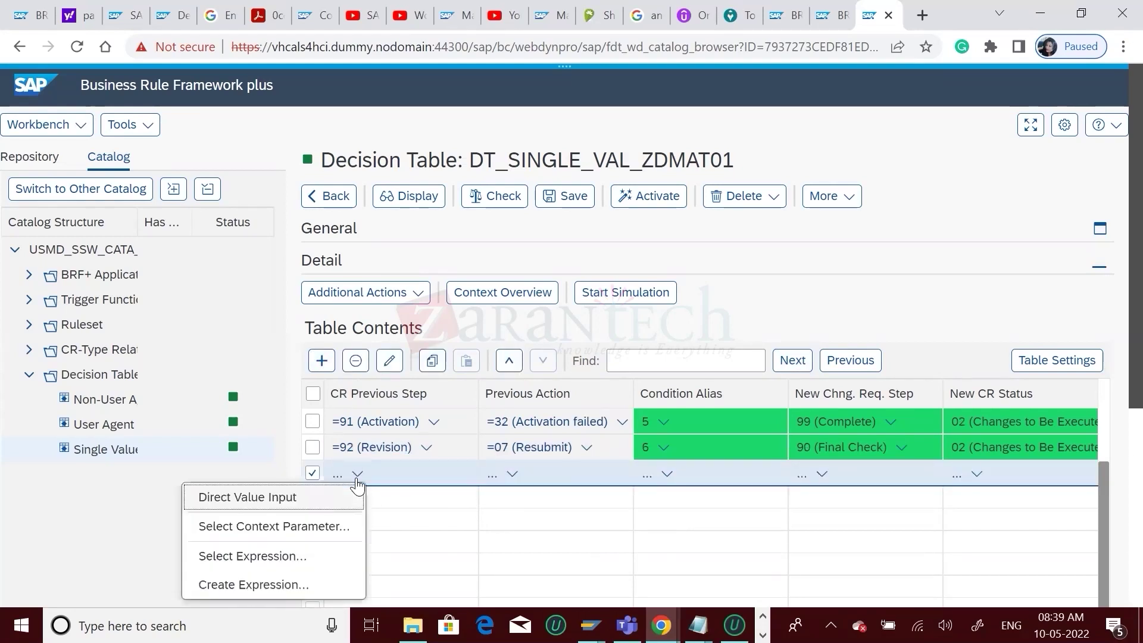
pyautogui.click(252, 510)
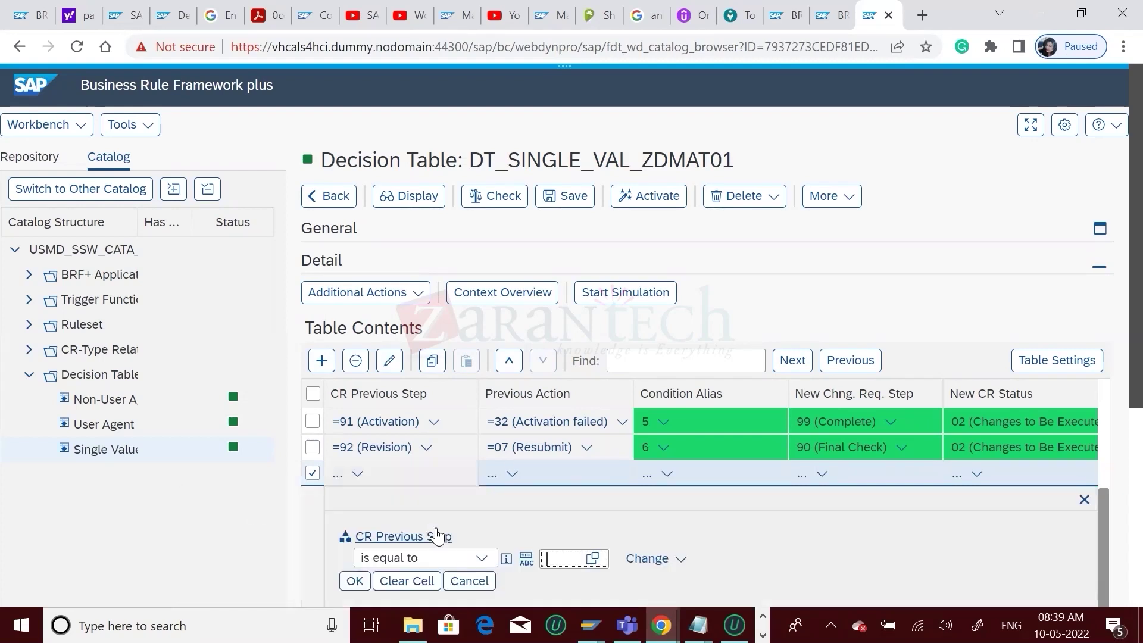
pyautogui.write('92')
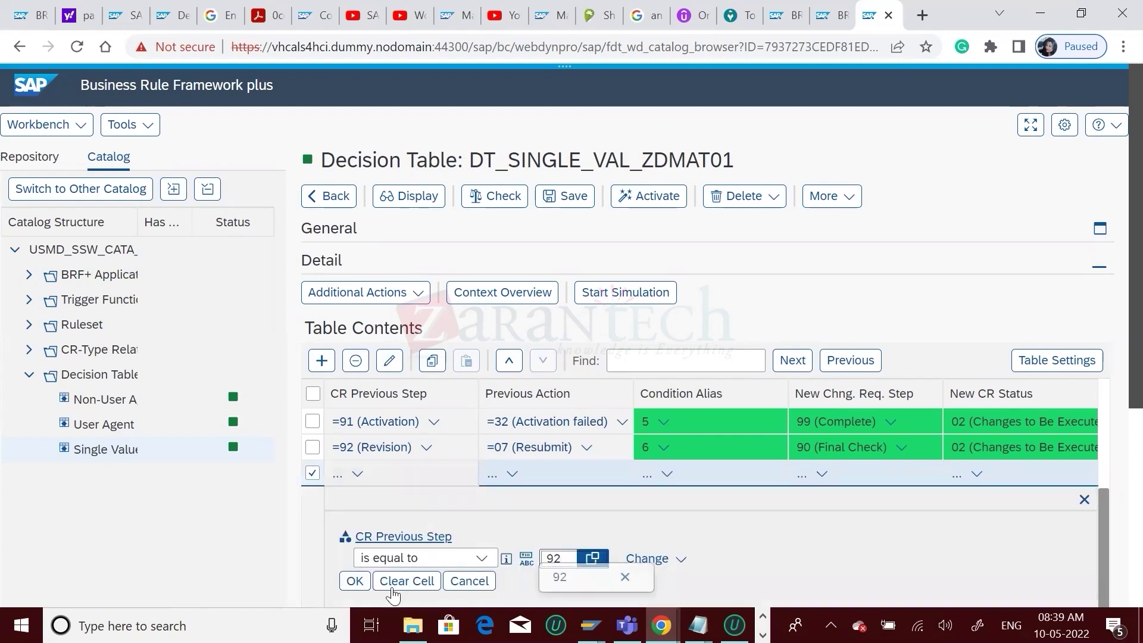
pyautogui.click(355, 581)
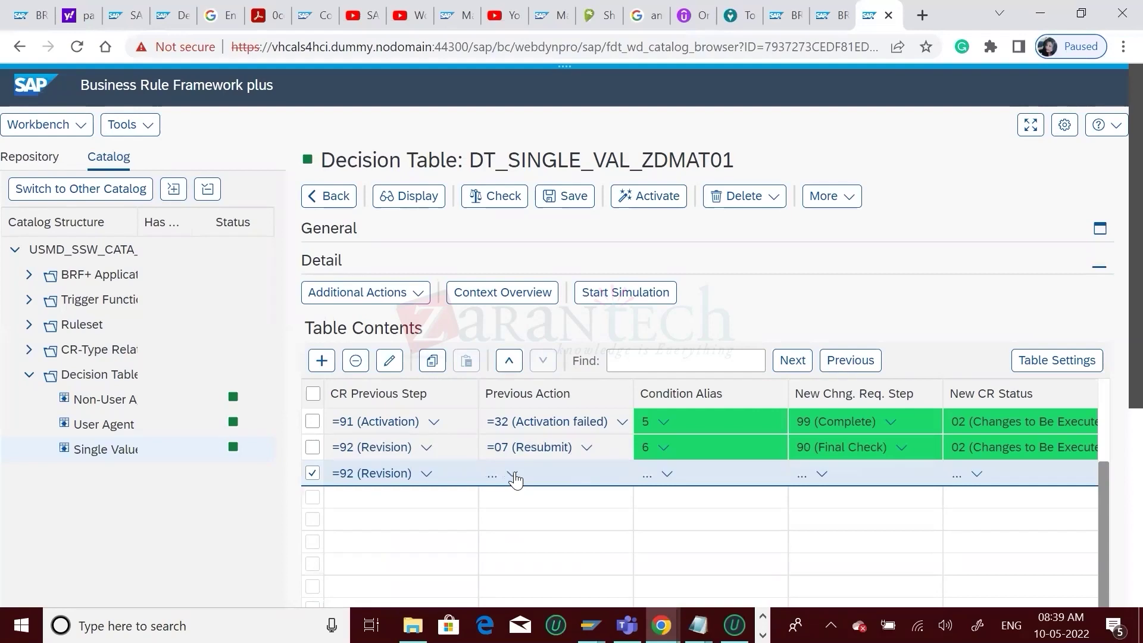
# - Set the Previous Action of the second Revision row equal to 08 (Withdraw)
pyautogui.click(513, 475)
pyautogui.click(421, 493)
pyautogui.click(593, 563)
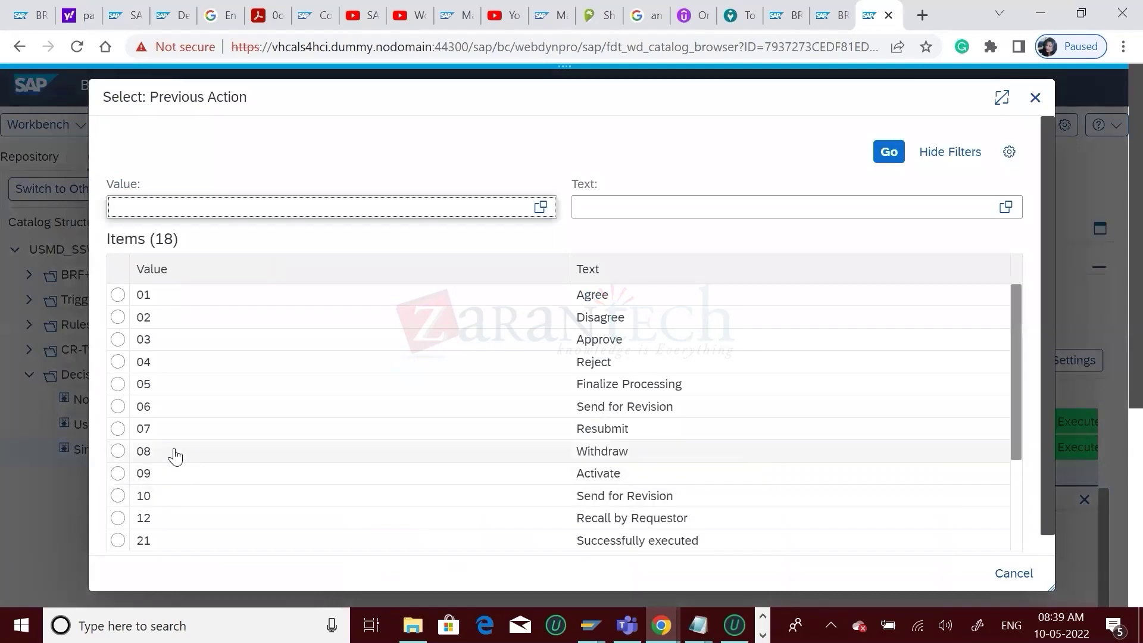
pyautogui.click(175, 457)
pyautogui.click(355, 581)
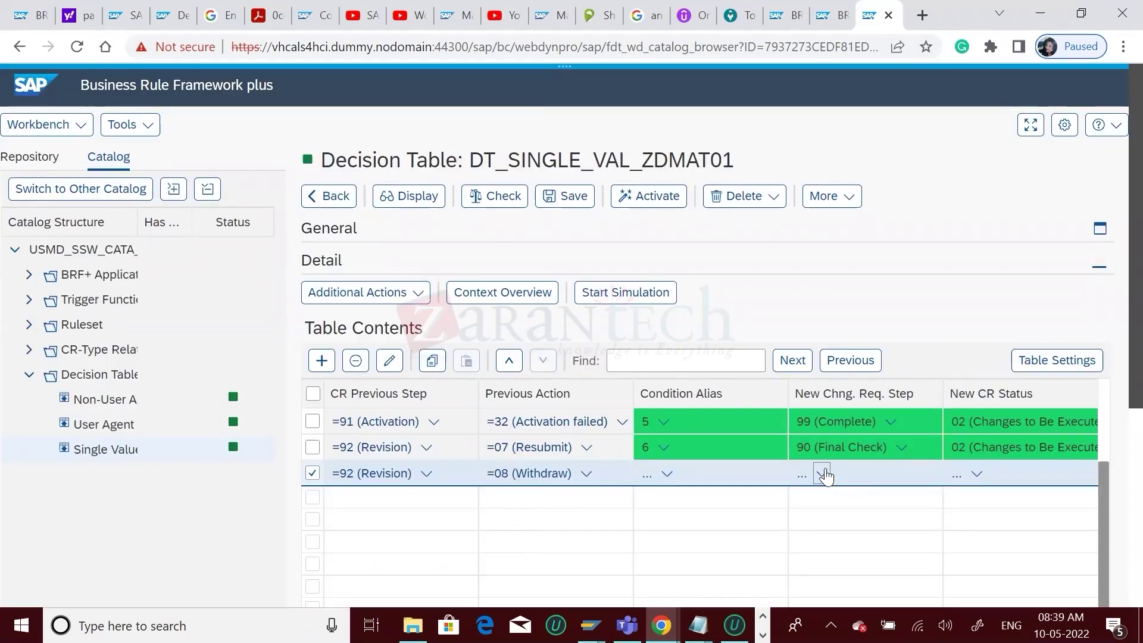
# - Set the Withdraw row's New Chng. Req. Step to 99 (Complete)
pyautogui.click(824, 474)
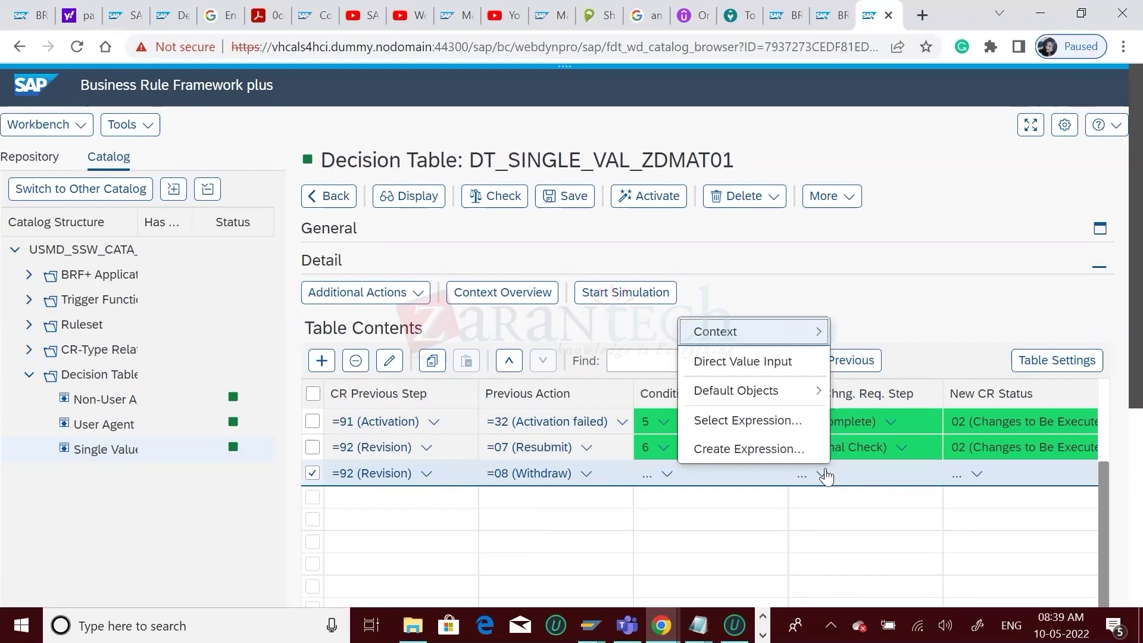
pyautogui.click(768, 369)
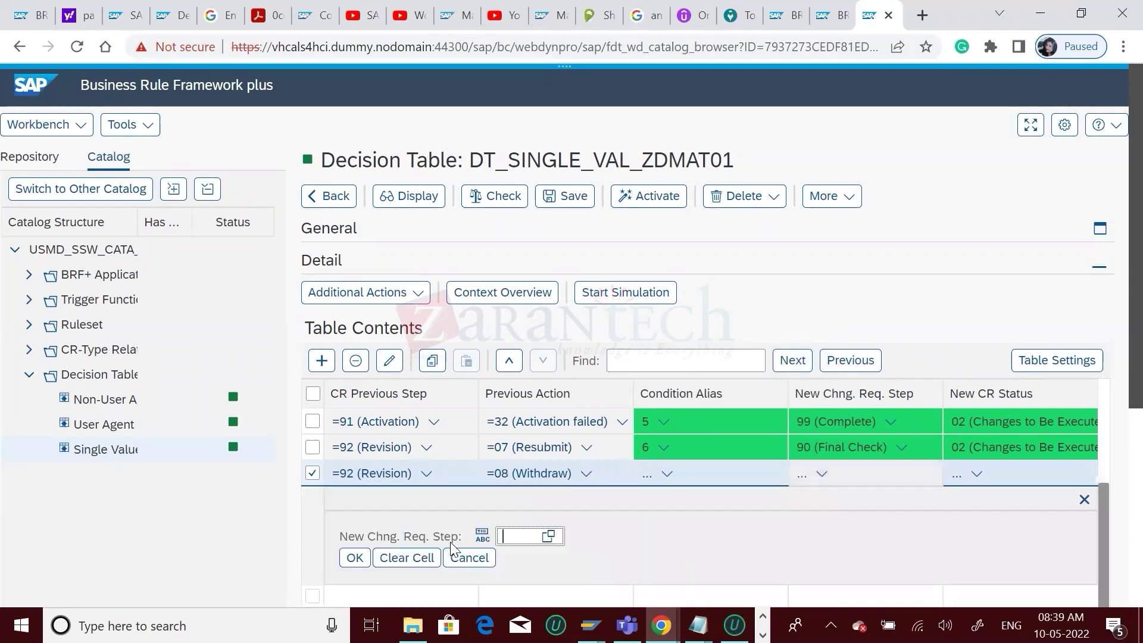
pyautogui.click(554, 543)
pyautogui.click(548, 537)
pyautogui.click(552, 438)
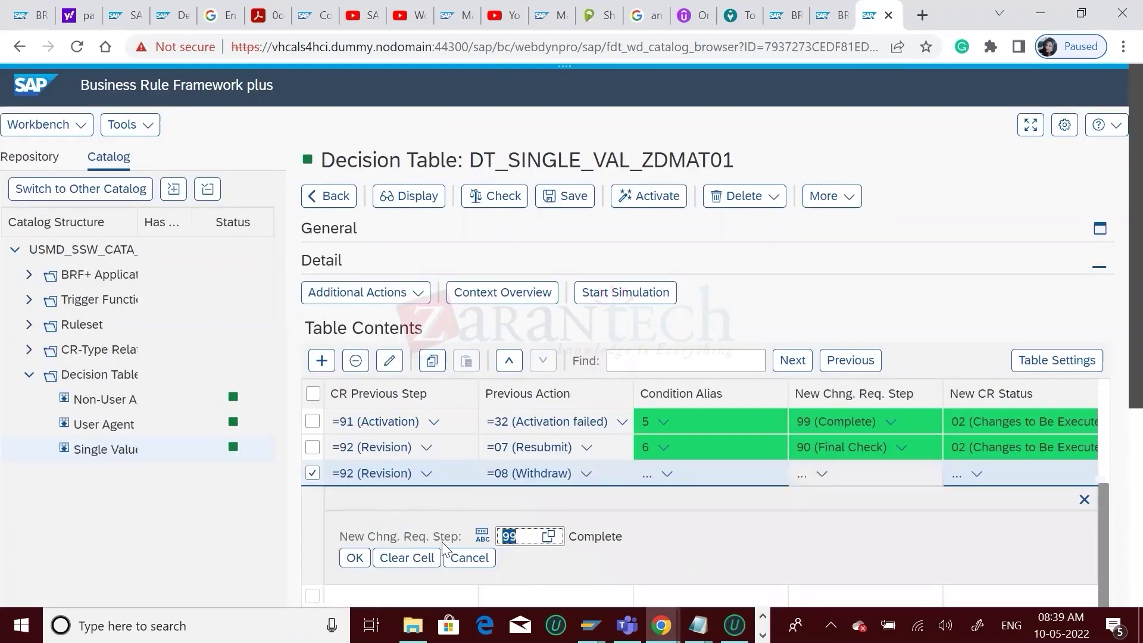
pyautogui.click(355, 558)
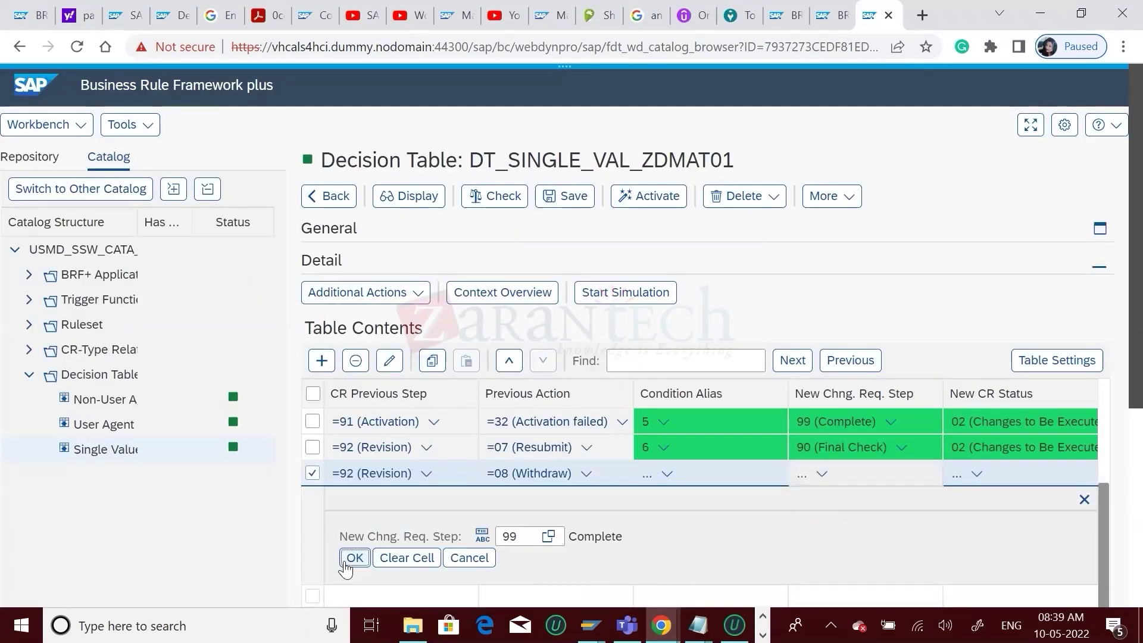
# - Enter 7 as the Condition Alias of the Withdraw row
pyautogui.click(667, 474)
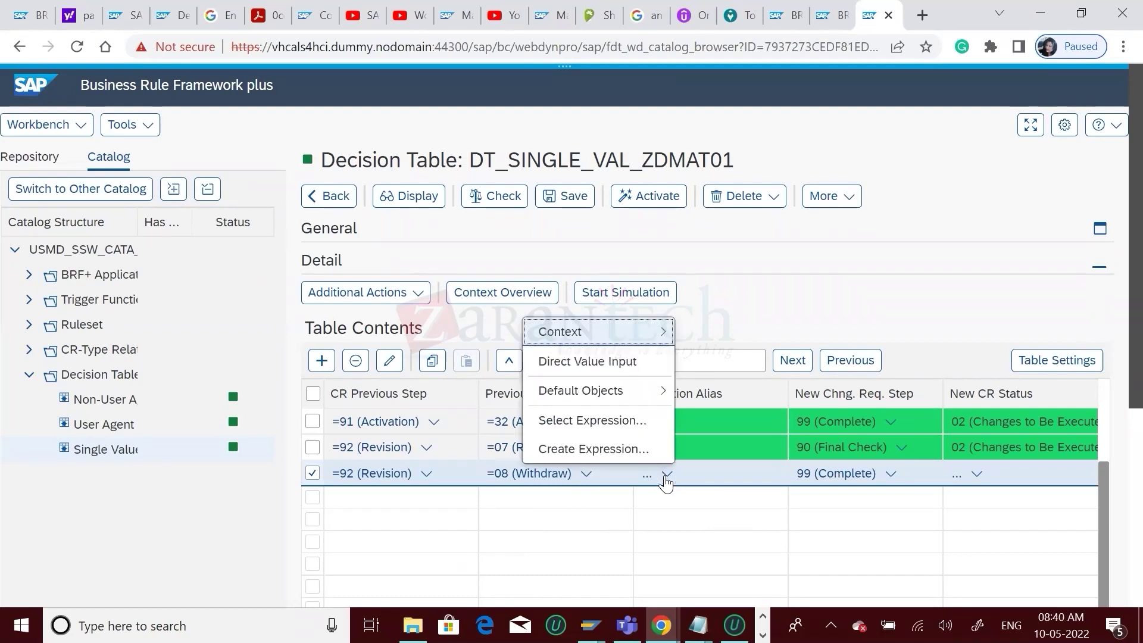
pyautogui.click(585, 361)
pyautogui.write('7')
pyautogui.click(353, 558)
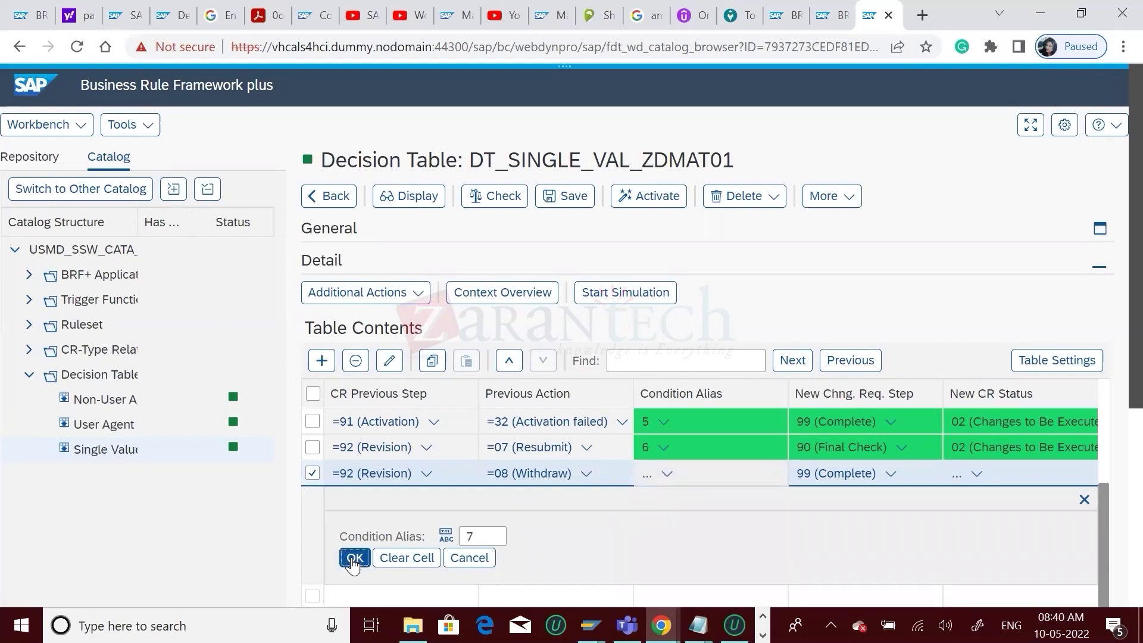
# - Set the Withdraw row's New CR Status to Y4 (rollback) and activate decision table DT_SINGLE_VAL_ZDMAT01
pyautogui.click(981, 480)
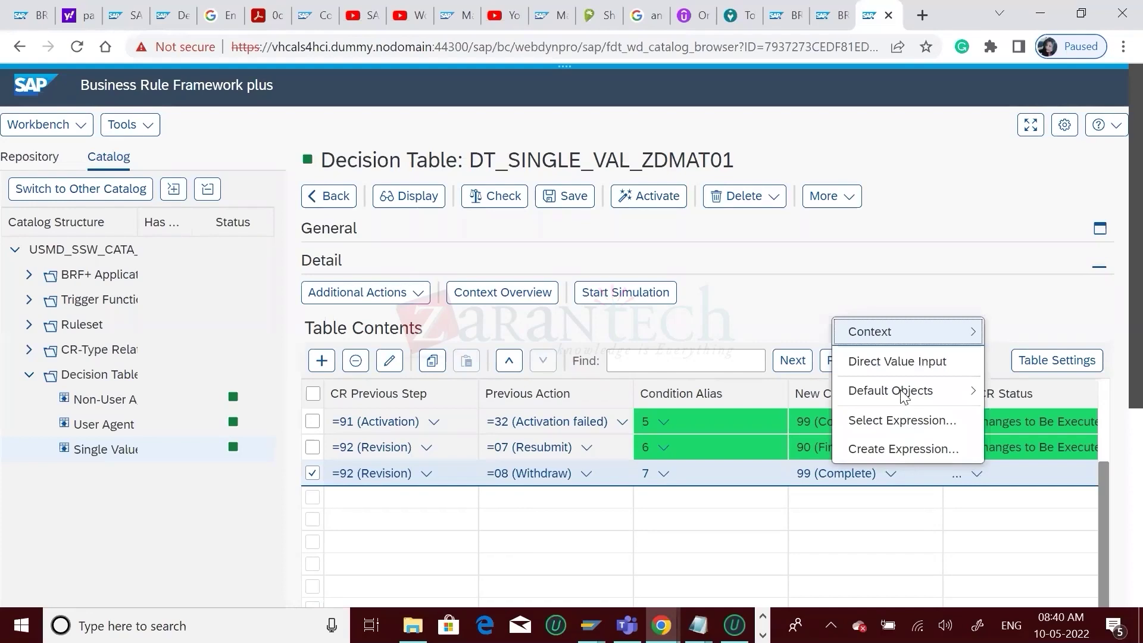
pyautogui.click(902, 362)
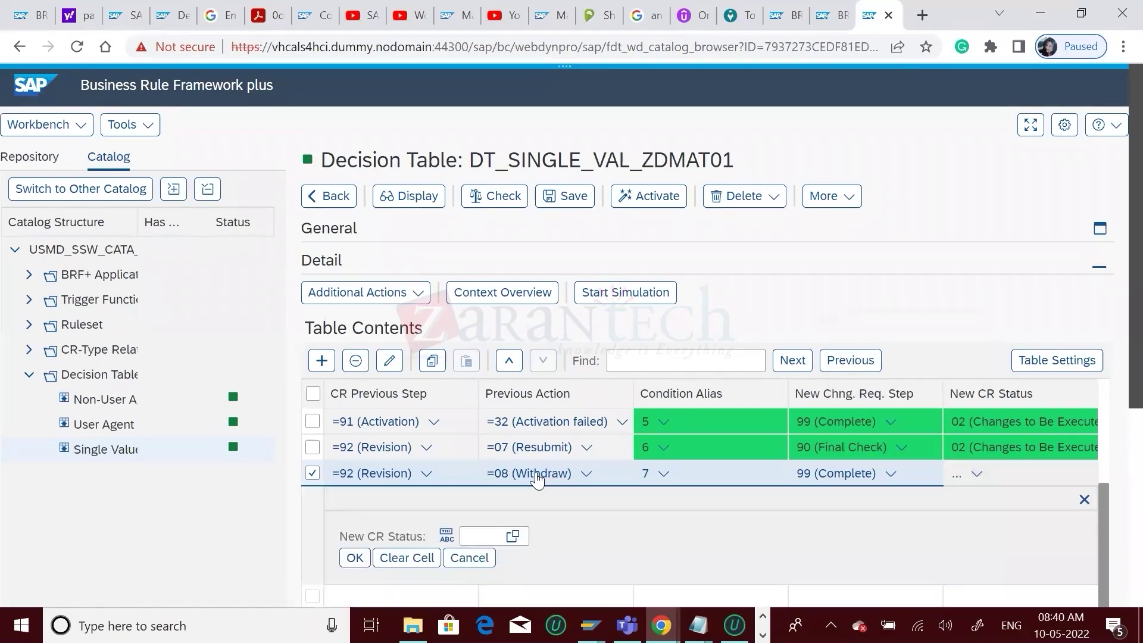
pyautogui.click(515, 538)
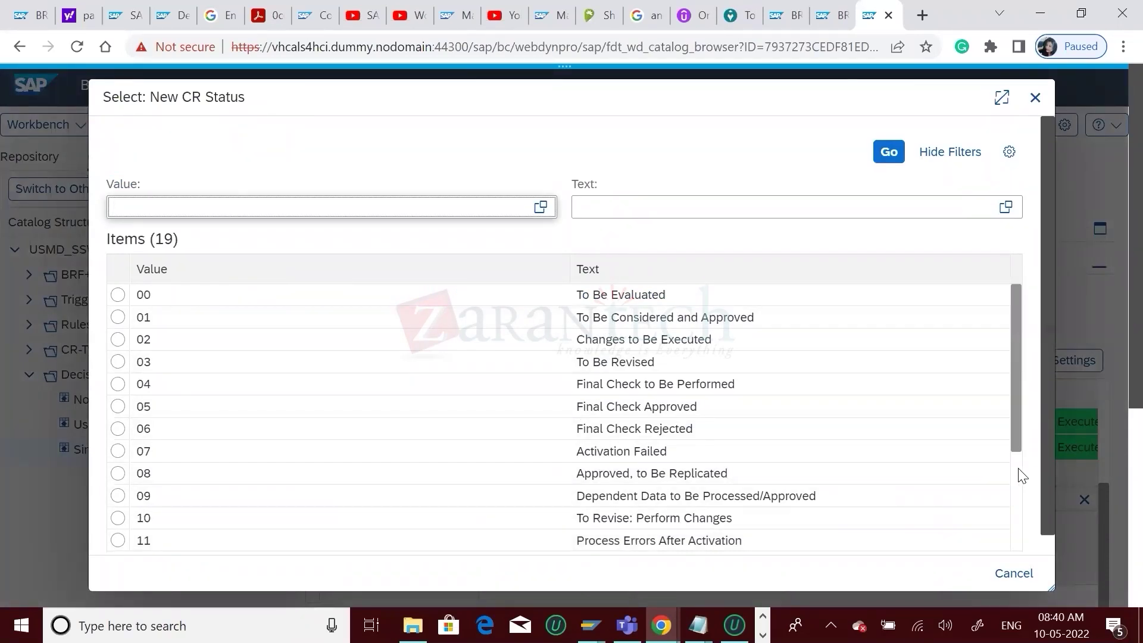
pyautogui.scroll(-3, 1022, 476)
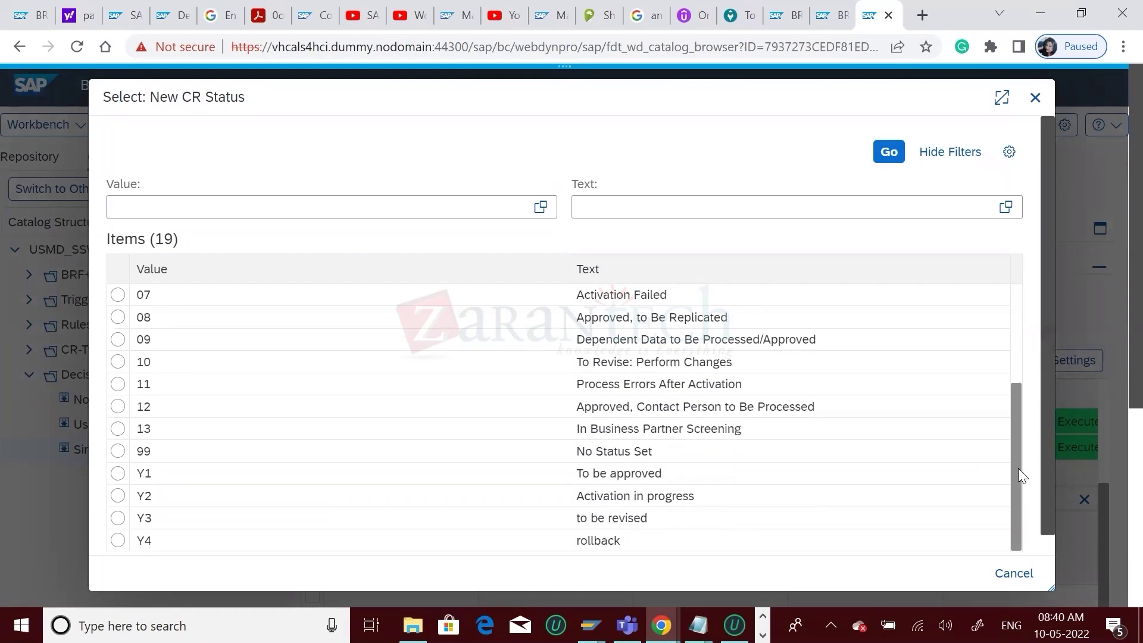
pyautogui.click(604, 542)
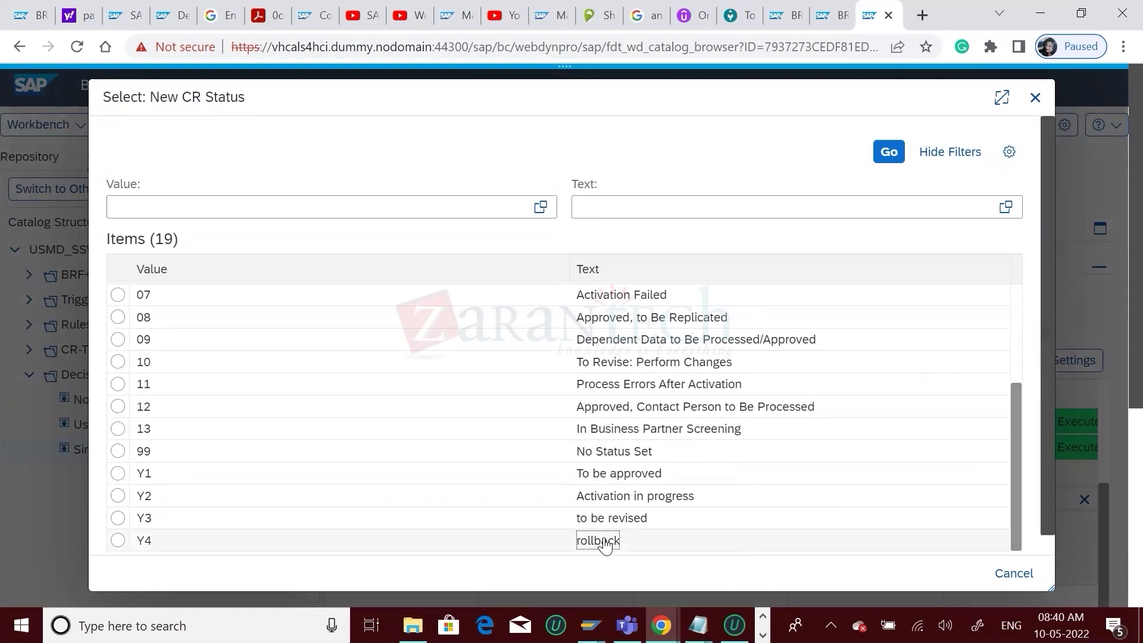
pyautogui.click(604, 540)
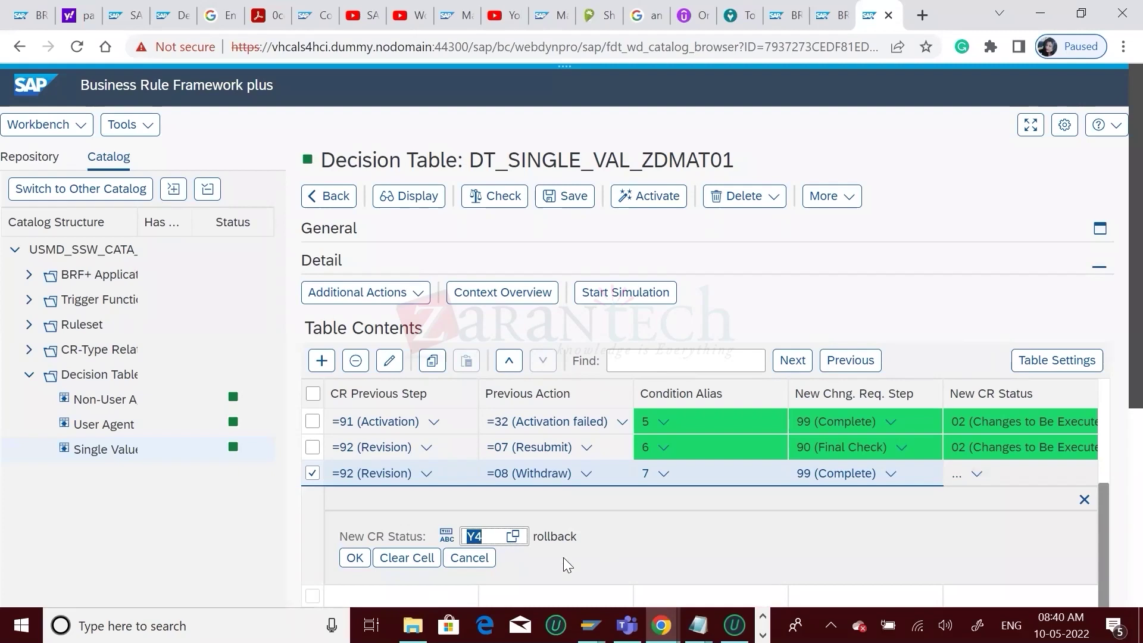
pyautogui.click(352, 559)
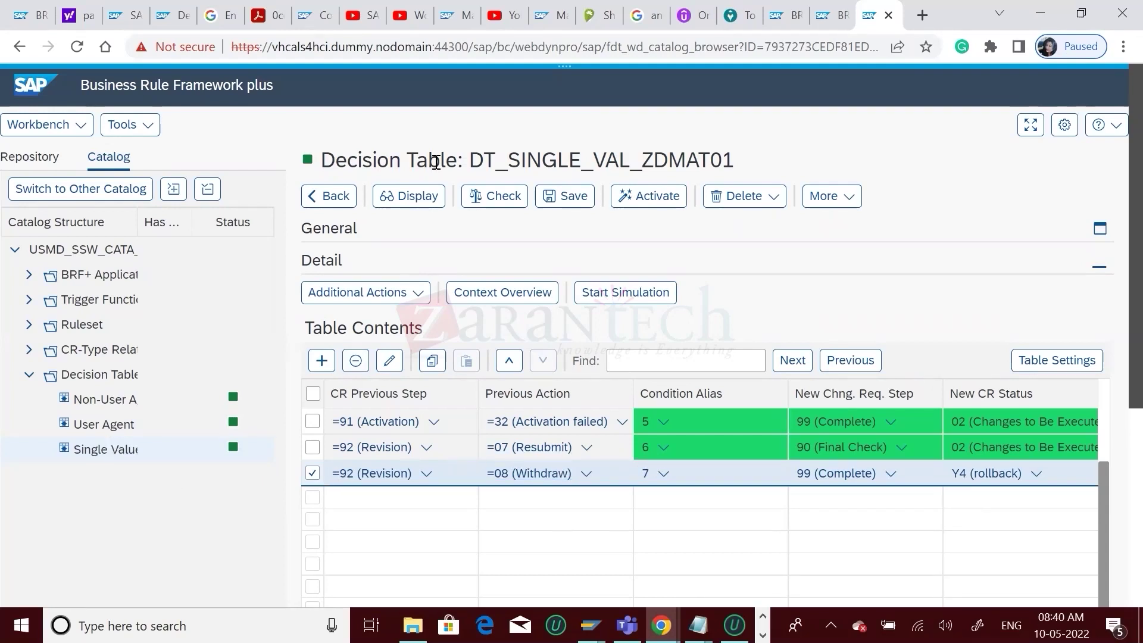
pyautogui.click(649, 196)
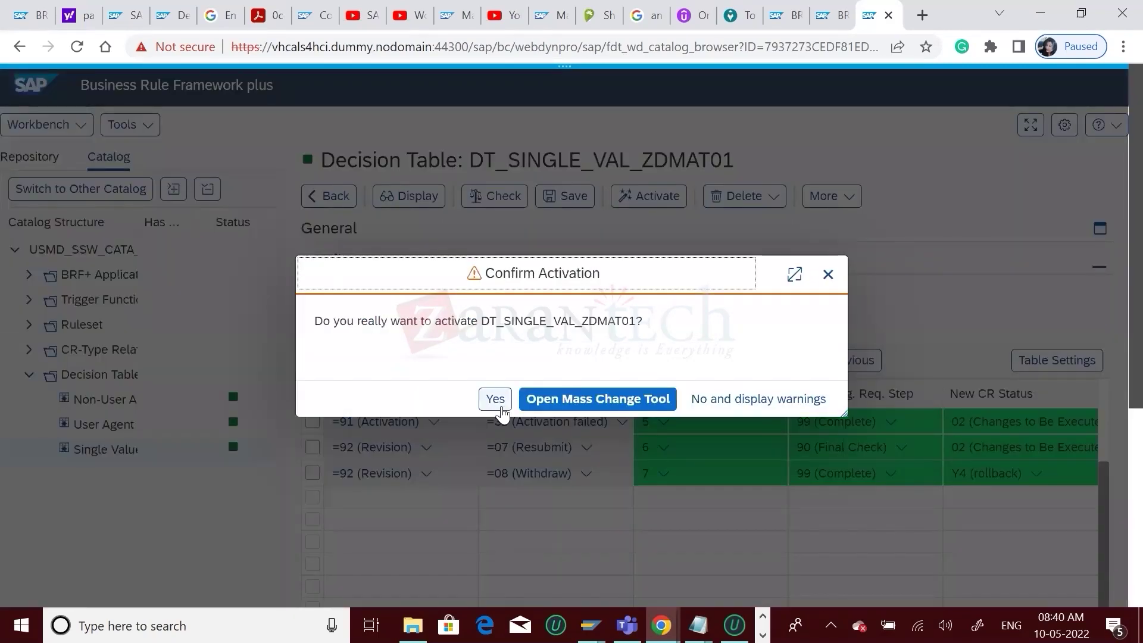
pyautogui.click(497, 400)
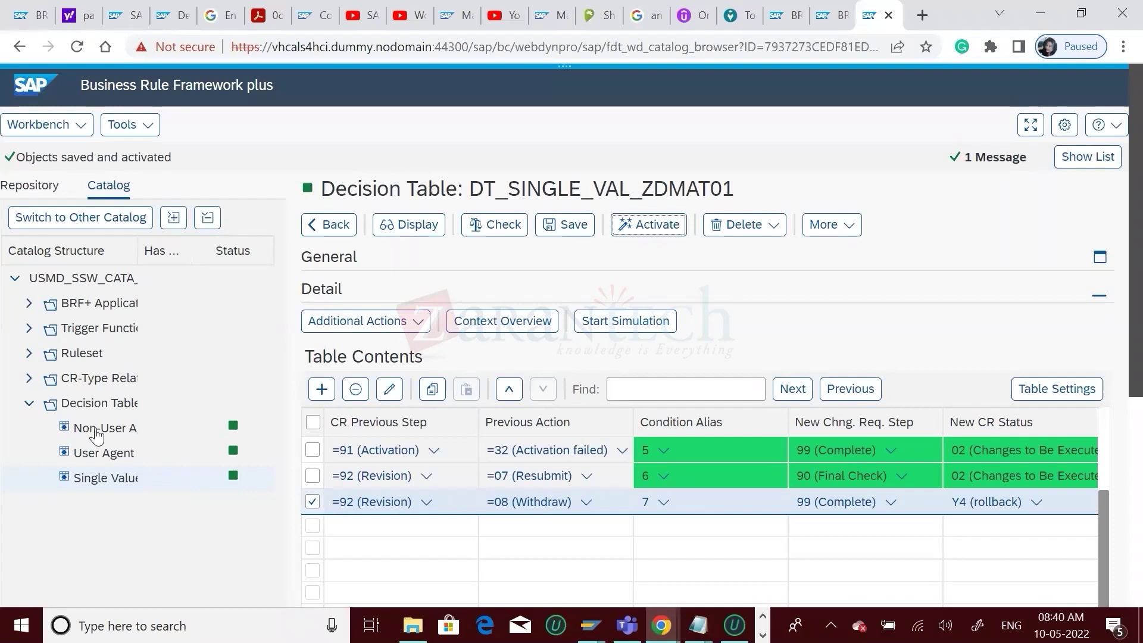
# - In DT_USER_AGT_GRP_ZDMAT01, add an include condition equal to 6 to the Condition Alias of the =1 row and activate the table
pyautogui.click(97, 457)
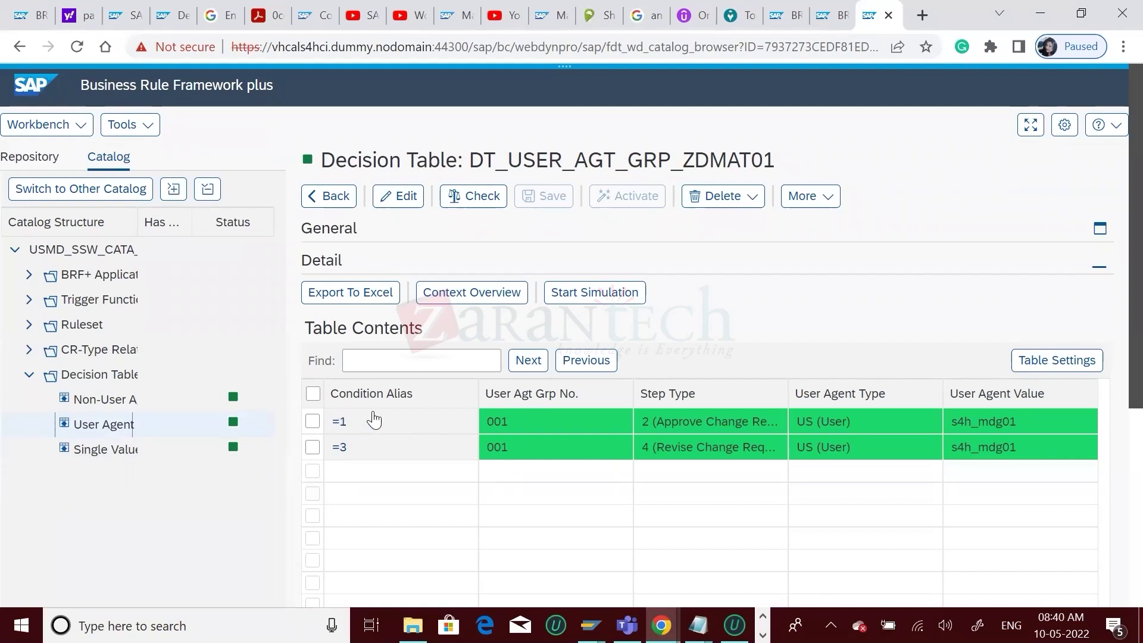
pyautogui.click(399, 196)
pyautogui.click(361, 423)
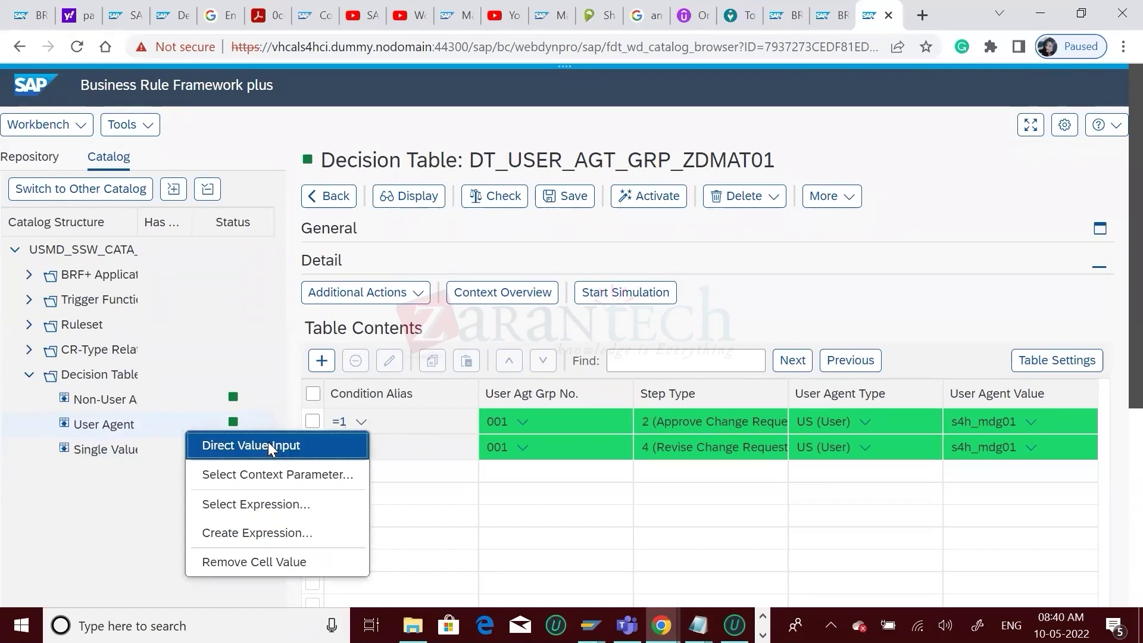
pyautogui.click(268, 445)
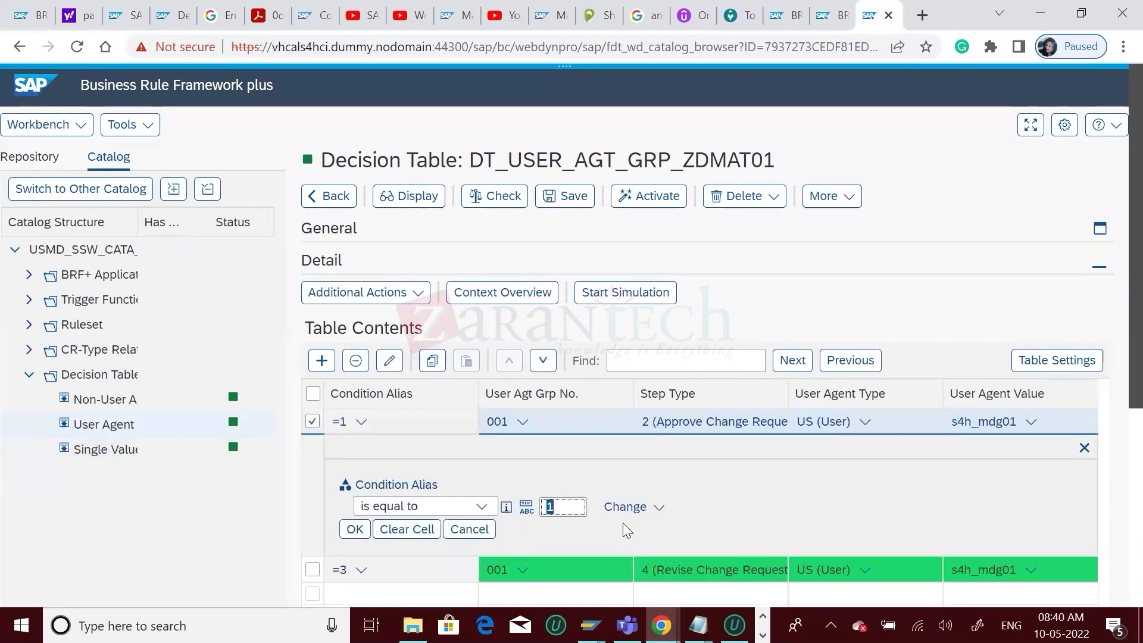
pyautogui.click(660, 509)
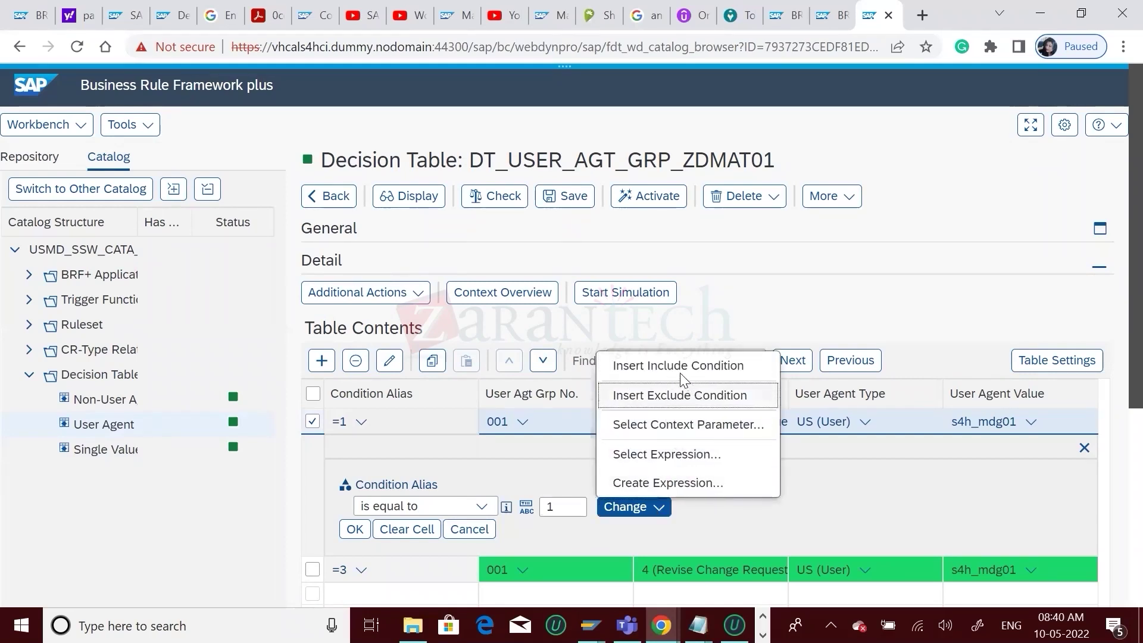
pyautogui.click(675, 365)
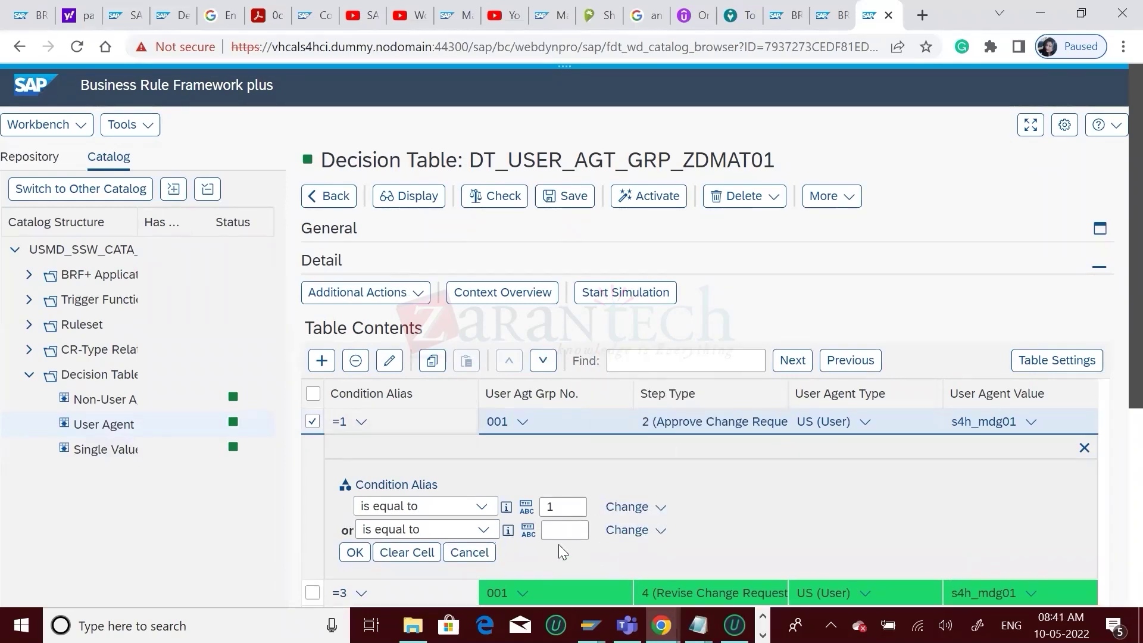
pyautogui.click(566, 532)
pyautogui.click(354, 553)
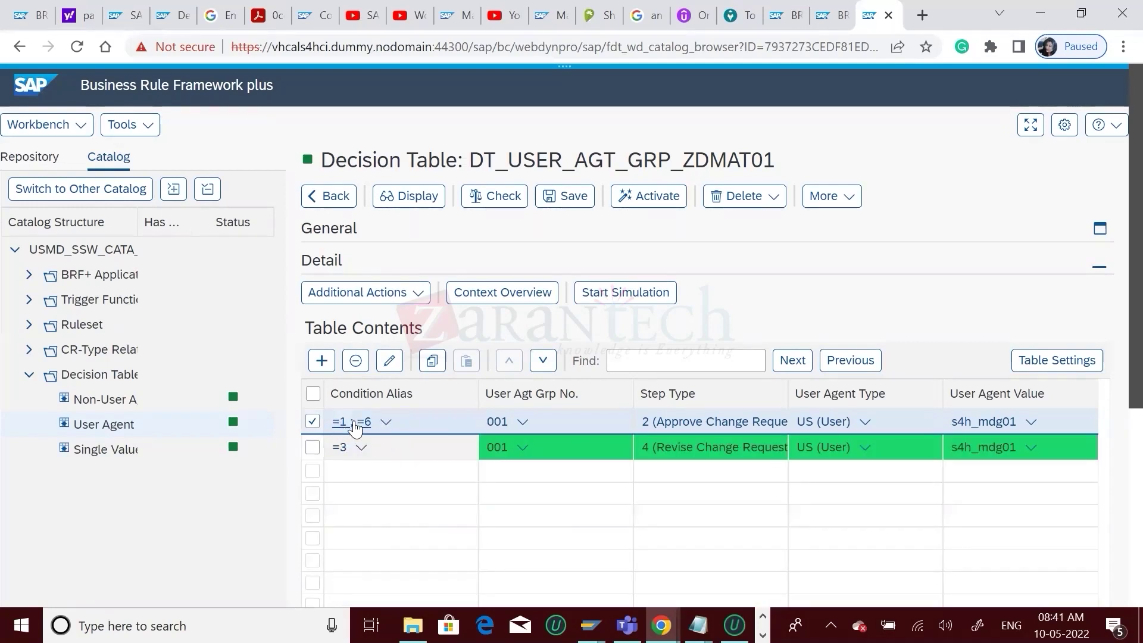
pyautogui.click(655, 196)
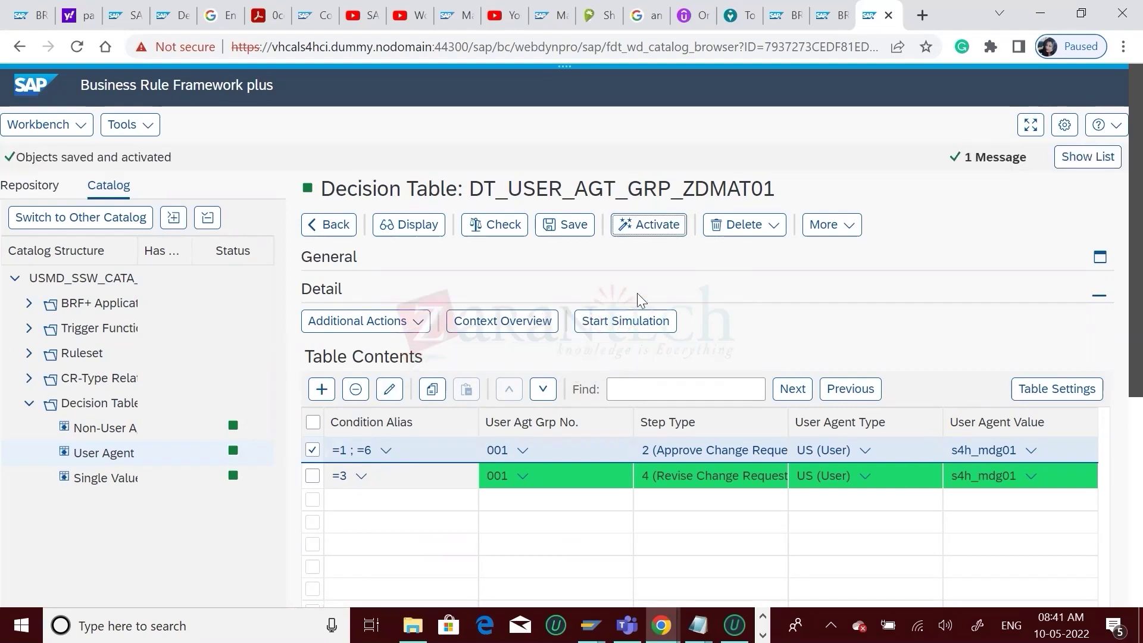
# - In DT_NON_USER_AGT_GRP_ZDMAT01, add an include condition equal to 7 to the Condition Alias of the Roll Back Change Request row
pyautogui.click(90, 429)
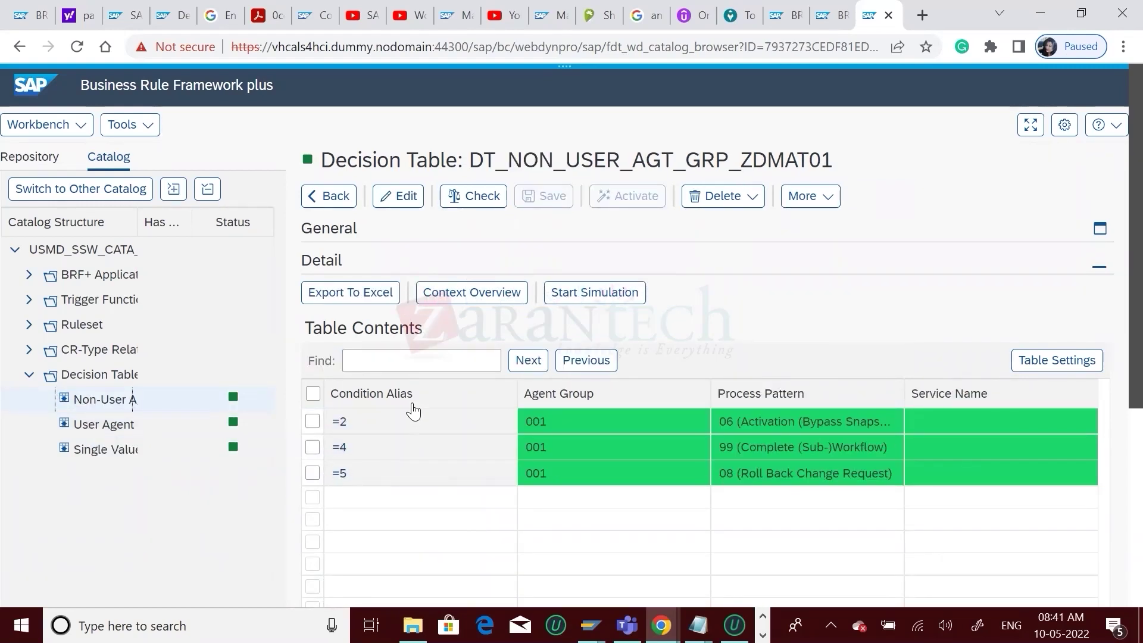
pyautogui.click(99, 450)
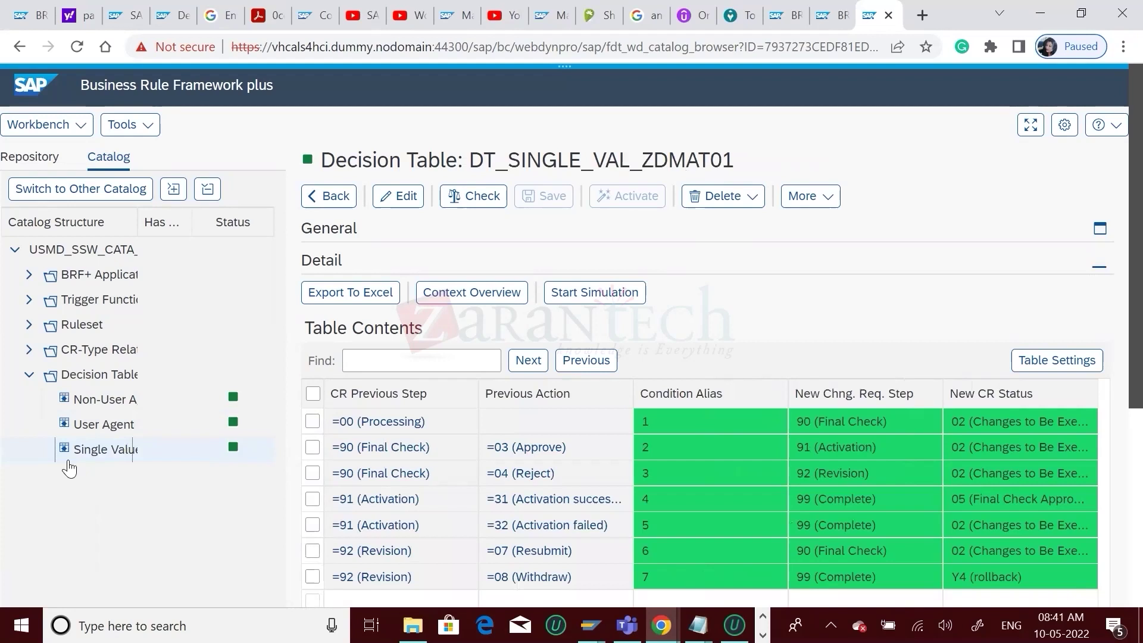
pyautogui.click(95, 398)
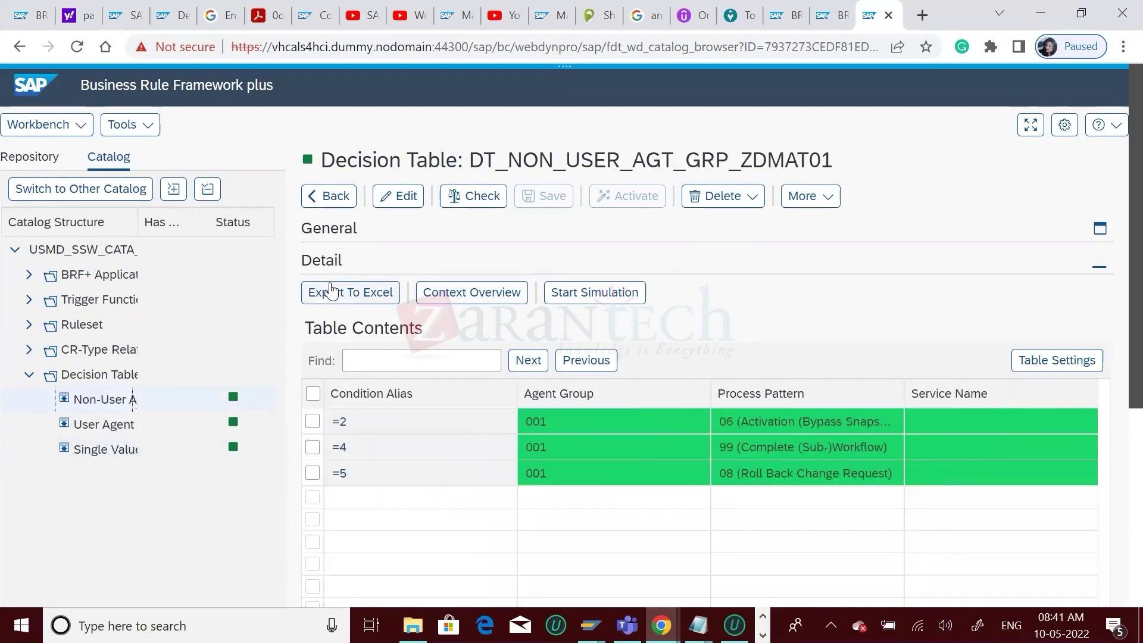
pyautogui.click(396, 195)
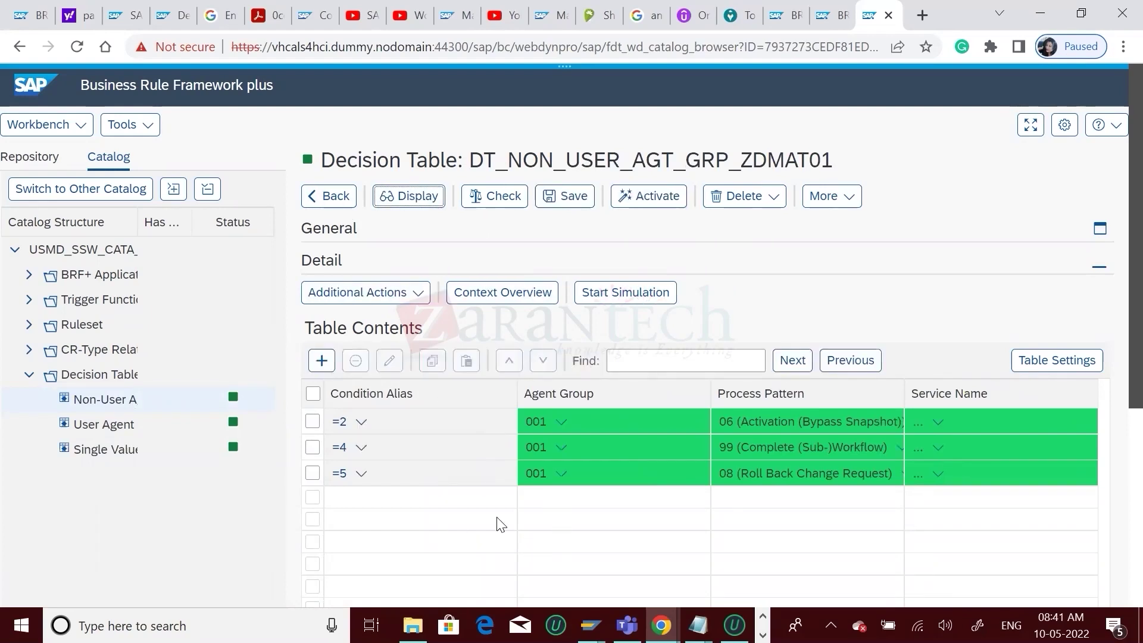
pyautogui.click(361, 474)
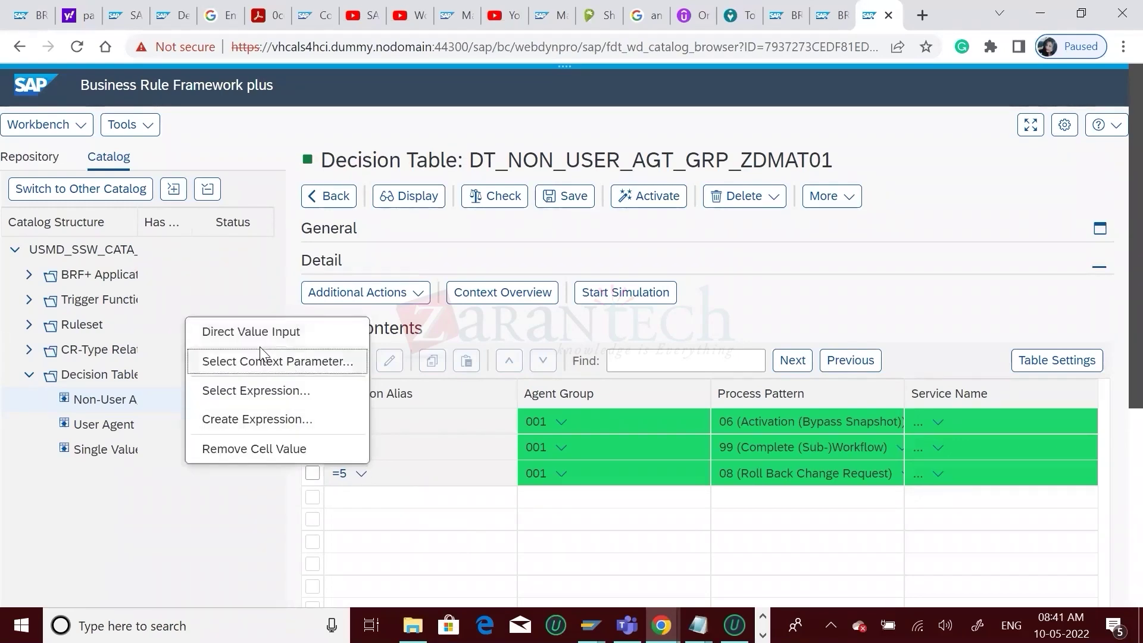
pyautogui.click(277, 333)
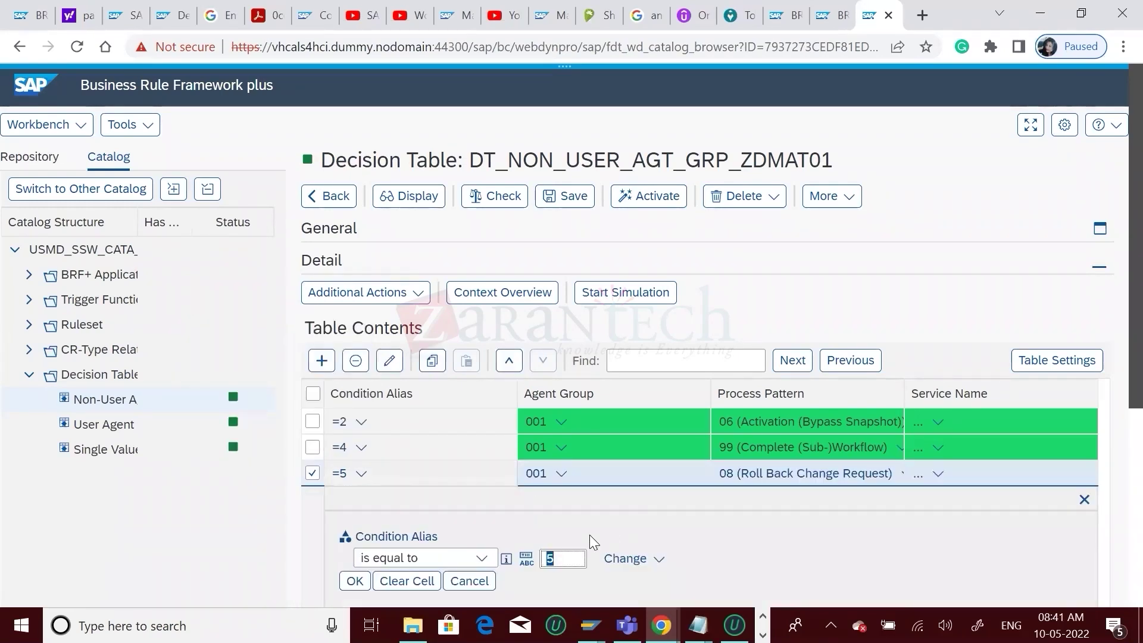
pyautogui.click(655, 560)
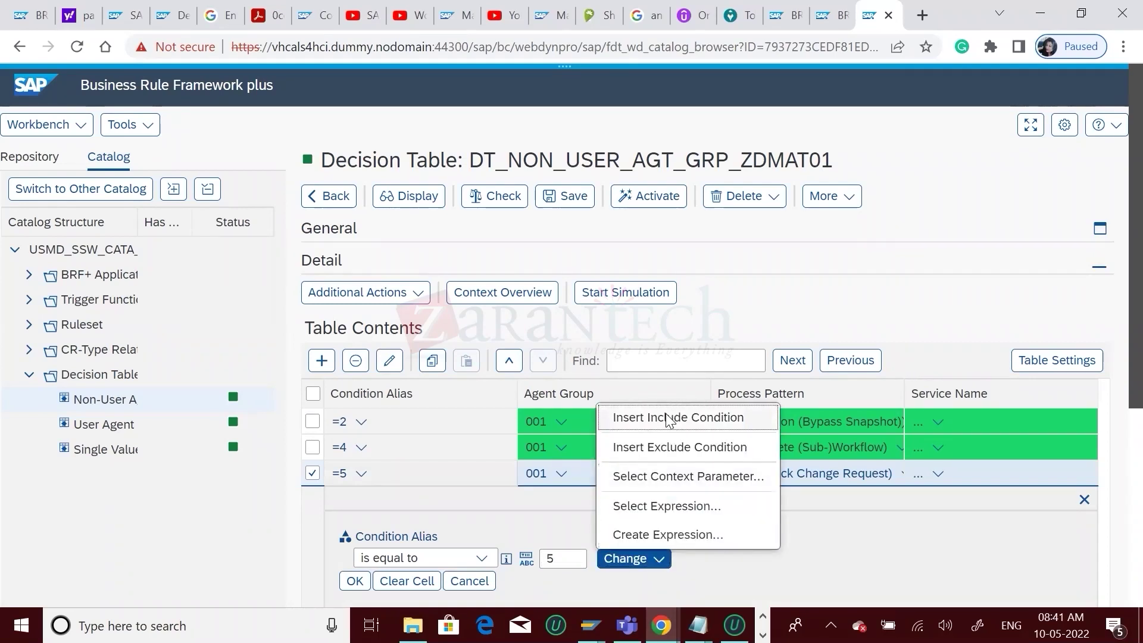
pyautogui.click(628, 563)
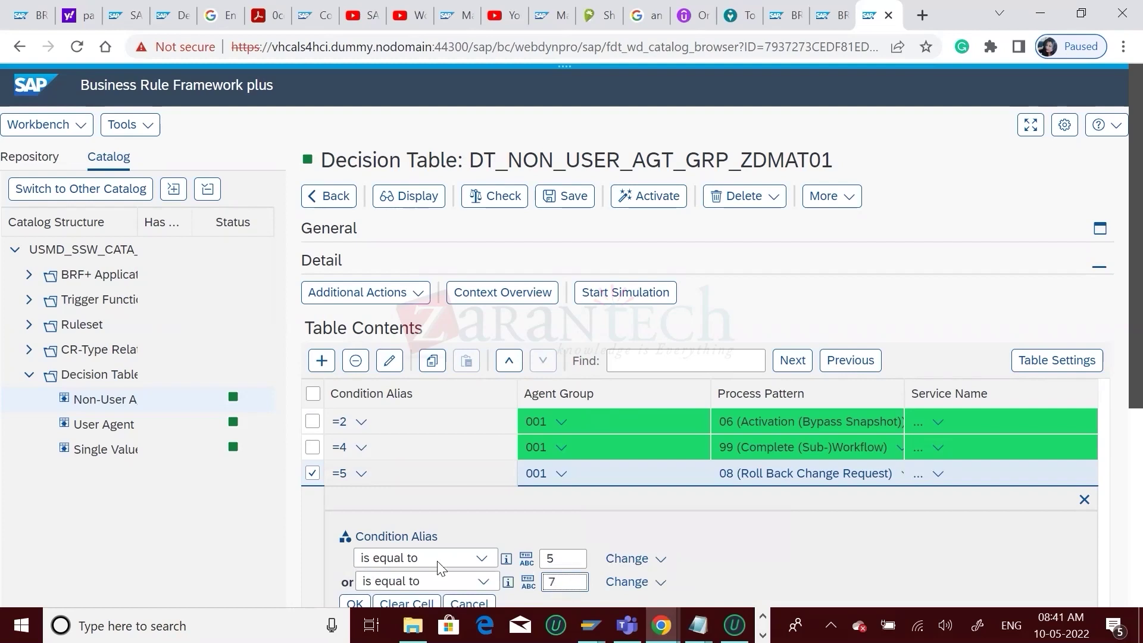
pyautogui.click(361, 603)
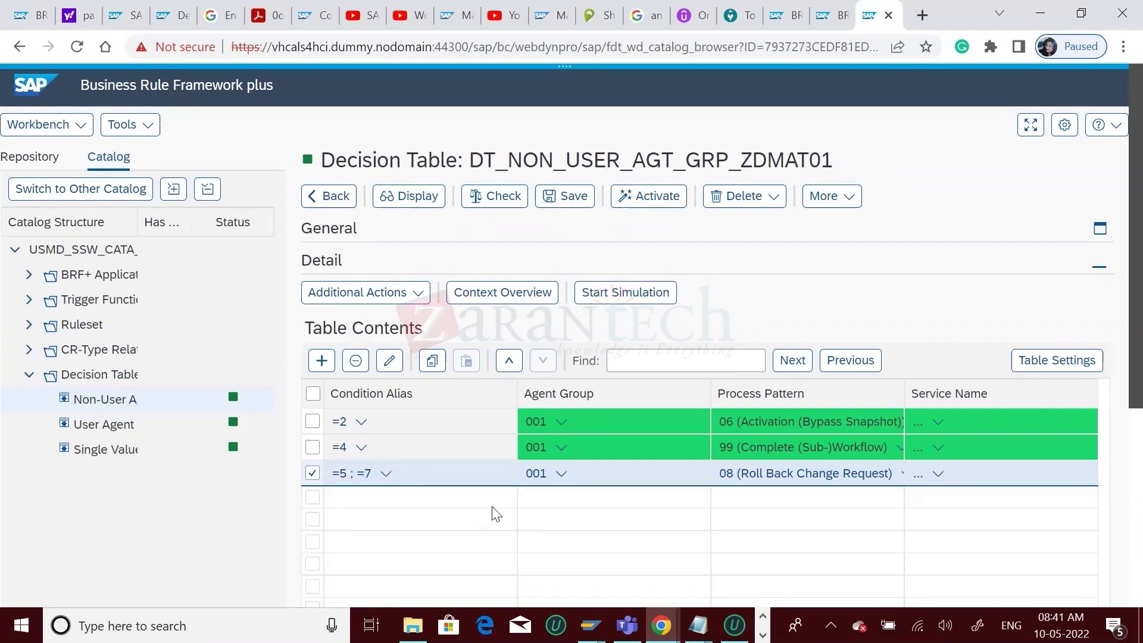
# - Activate the changed decision table DT_NON_USER_AGT_GRP_ZDMAT01
pyautogui.scroll(-5, 1115, 447)
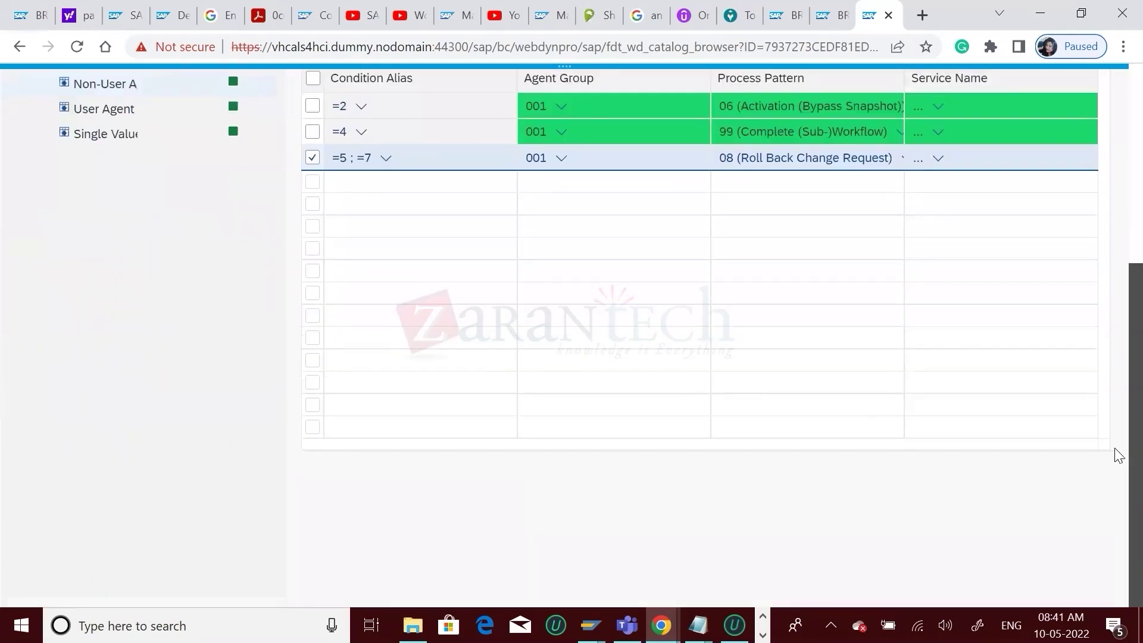
pyautogui.scroll(3, 1115, 286)
pyautogui.scroll(2, 1115, 247)
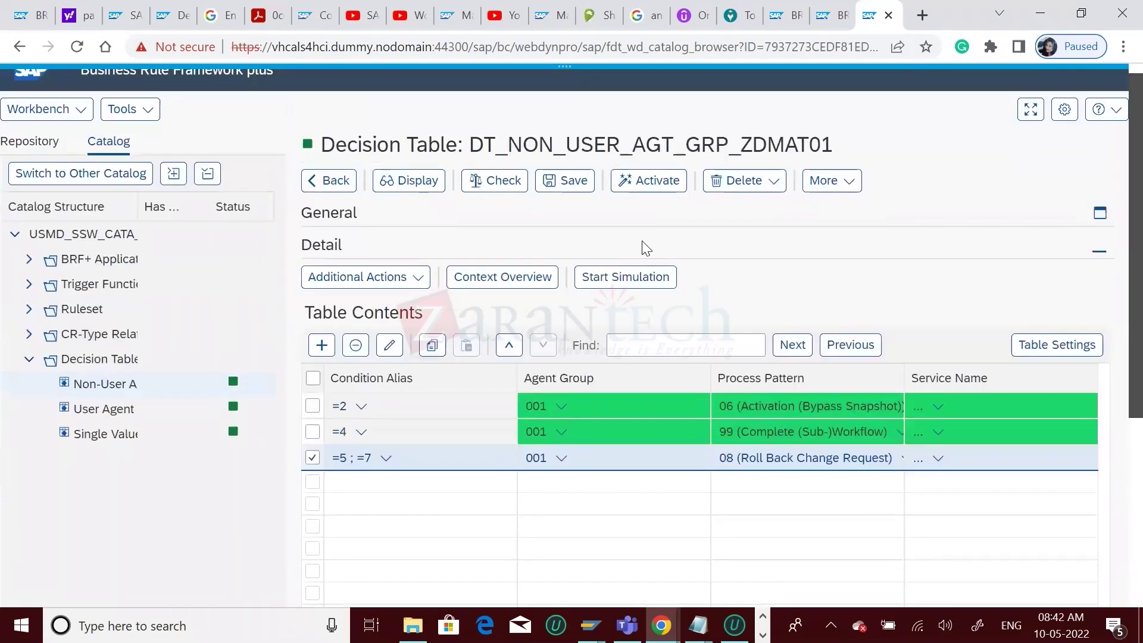
pyautogui.click(649, 180)
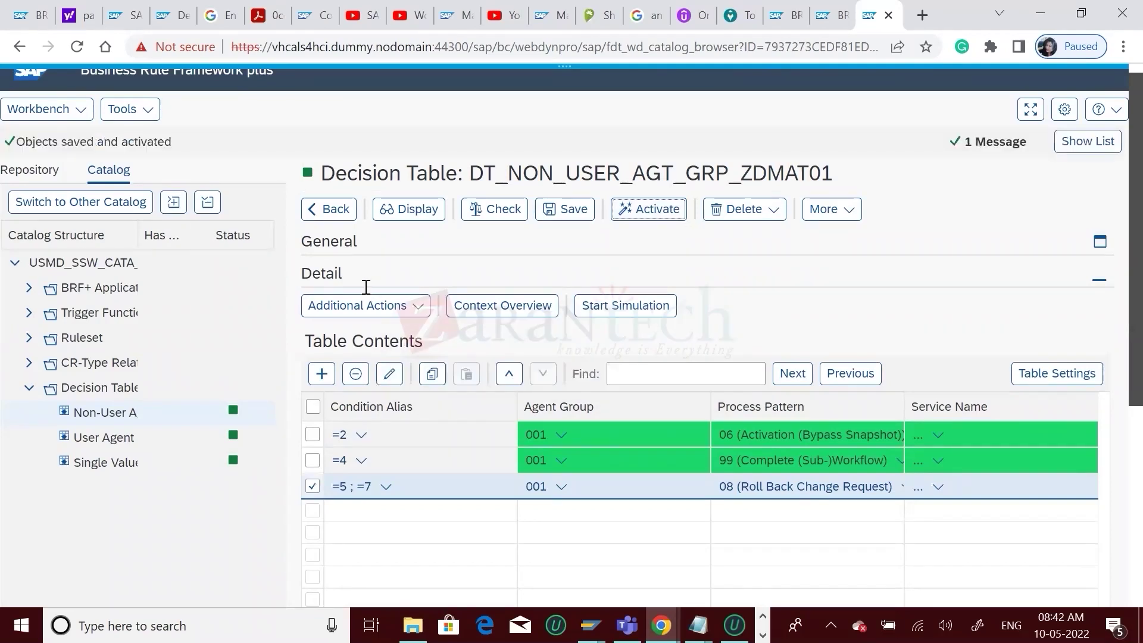
# - Review the condition aliases in the user agent, non-user agent and single value decision tables
pyautogui.click(99, 440)
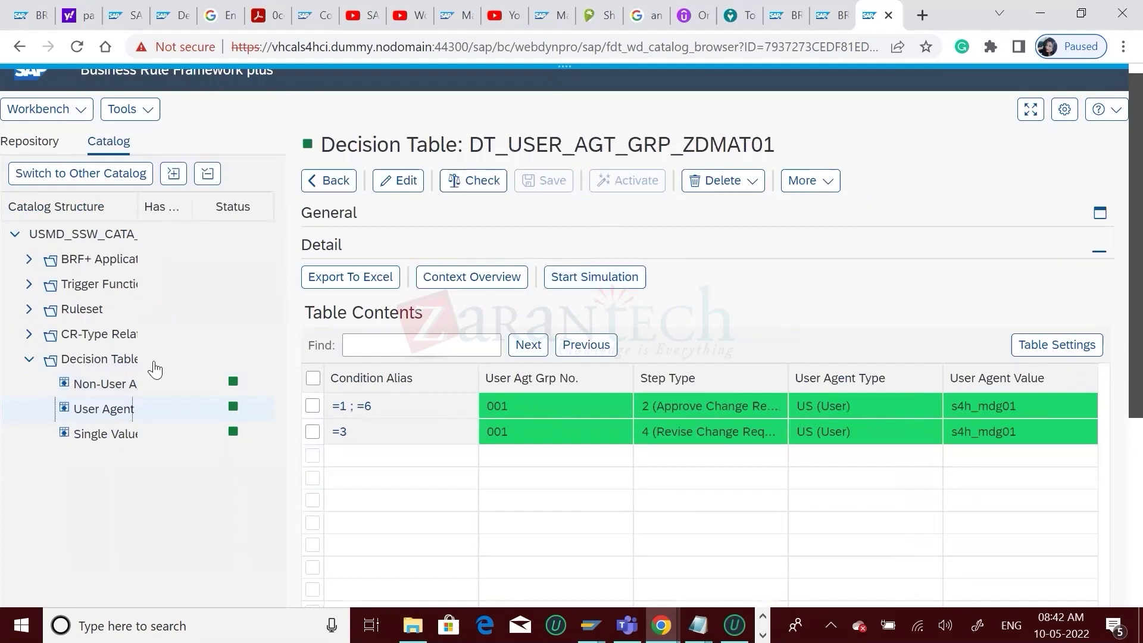
pyautogui.click(86, 386)
pyautogui.click(398, 182)
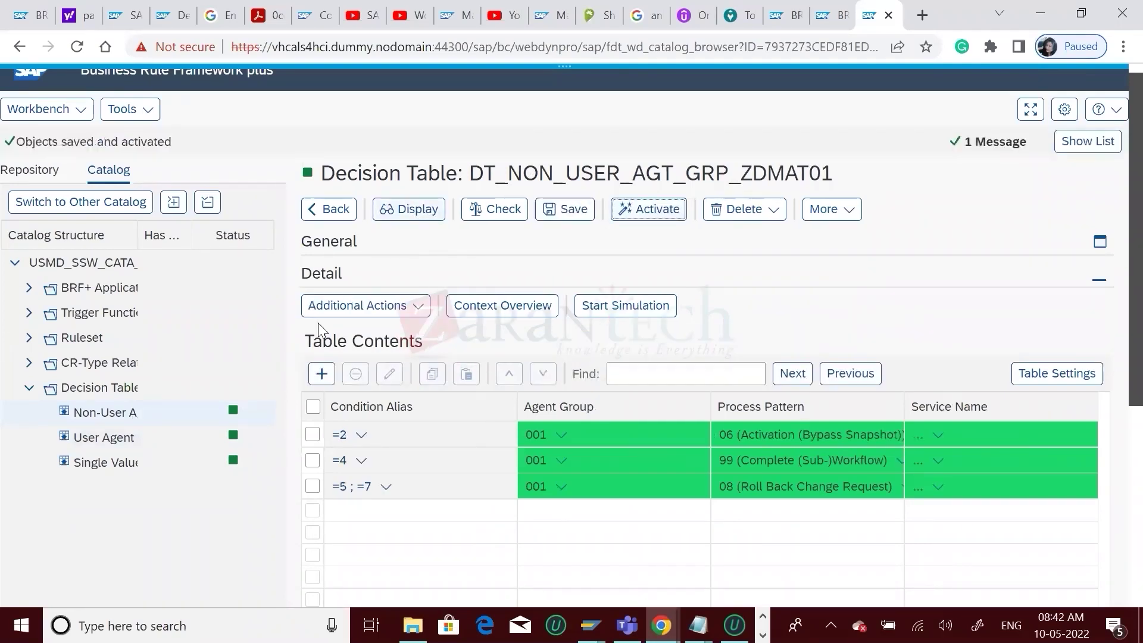
pyautogui.click(99, 470)
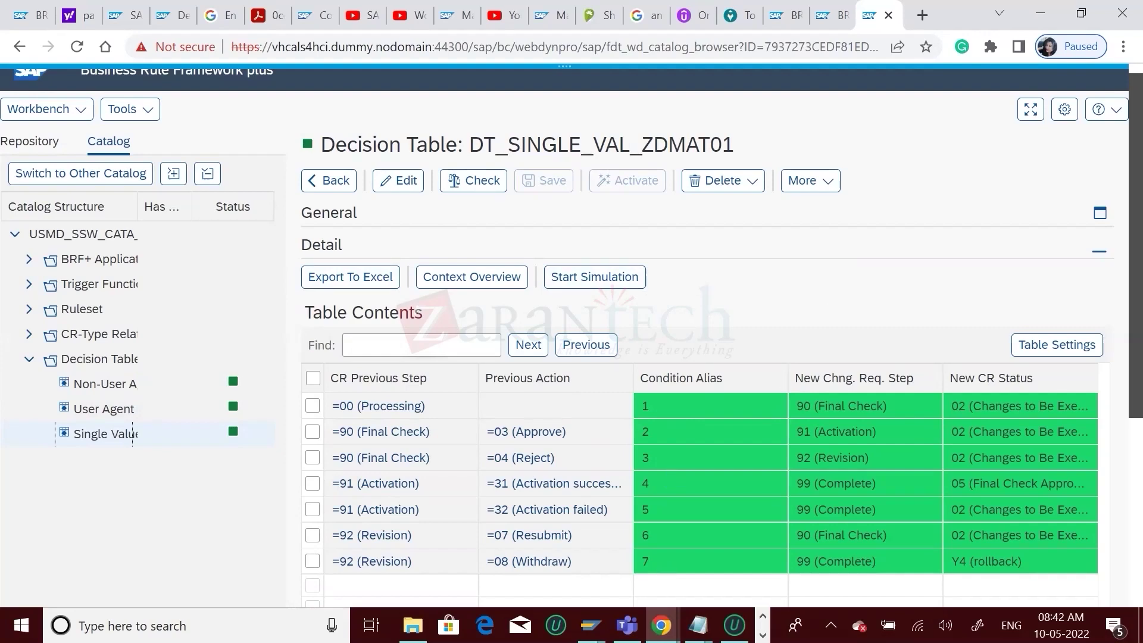
# - Close an old material window, then start a new material change request of type ZDMAT01 from Material Governance with the description test
pyautogui.moveTo(661, 625)
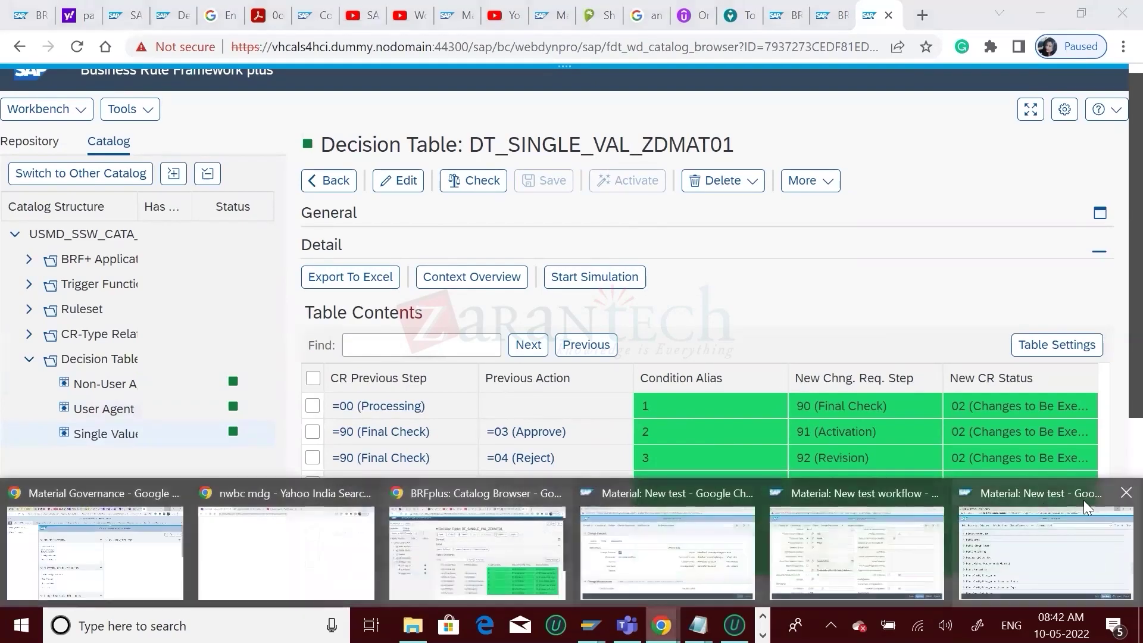
pyautogui.click(1119, 499)
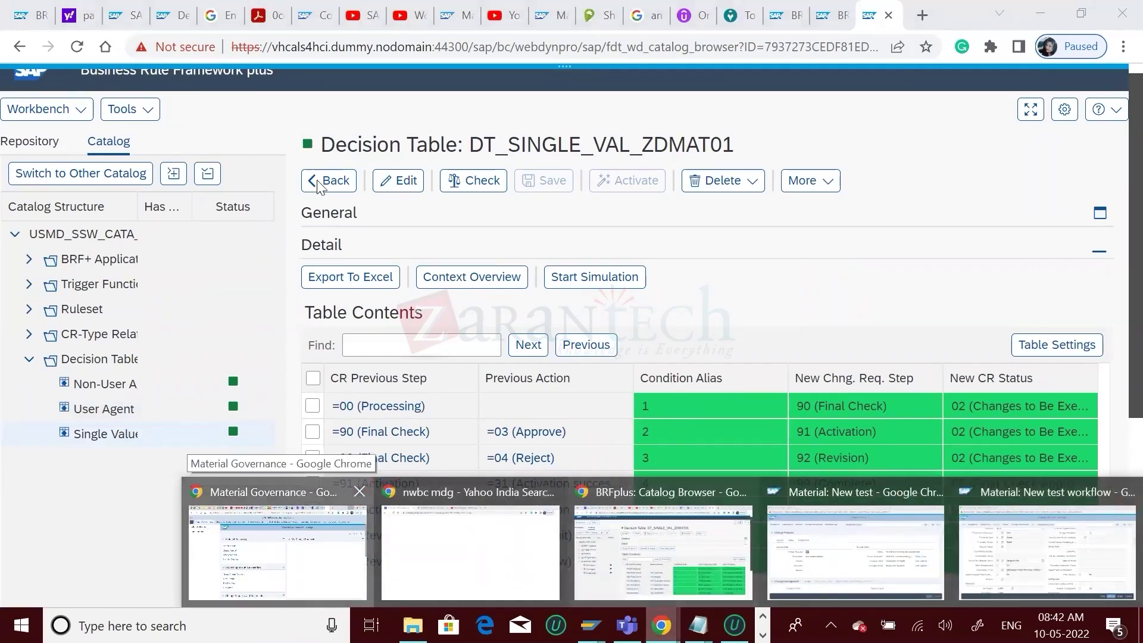
pyautogui.click(278, 512)
pyautogui.click(266, 292)
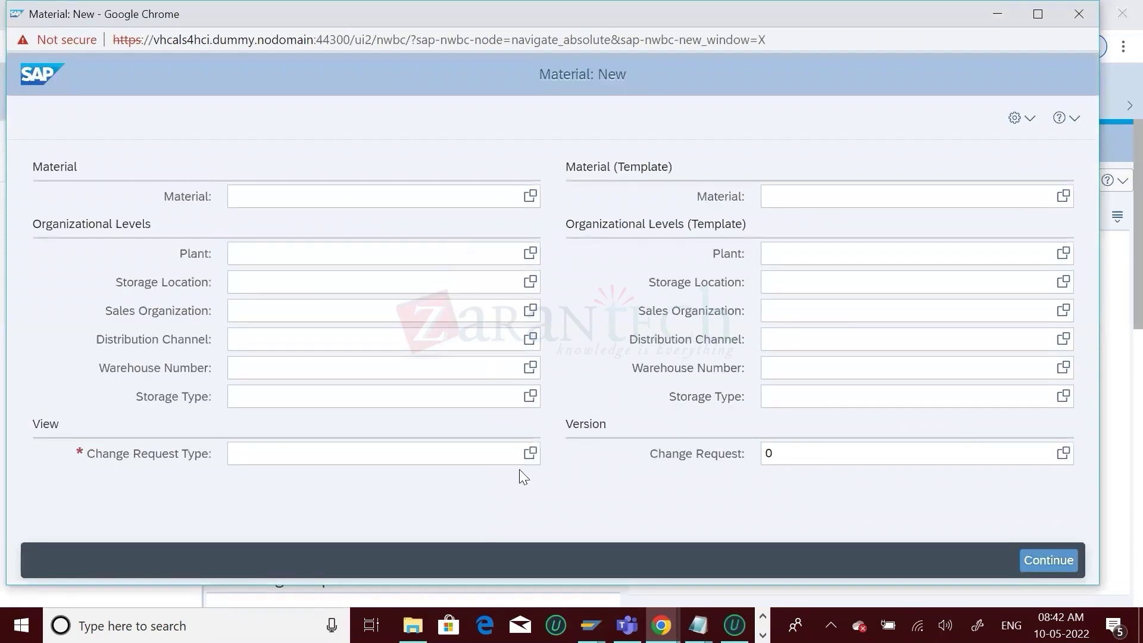
pyautogui.click(531, 453)
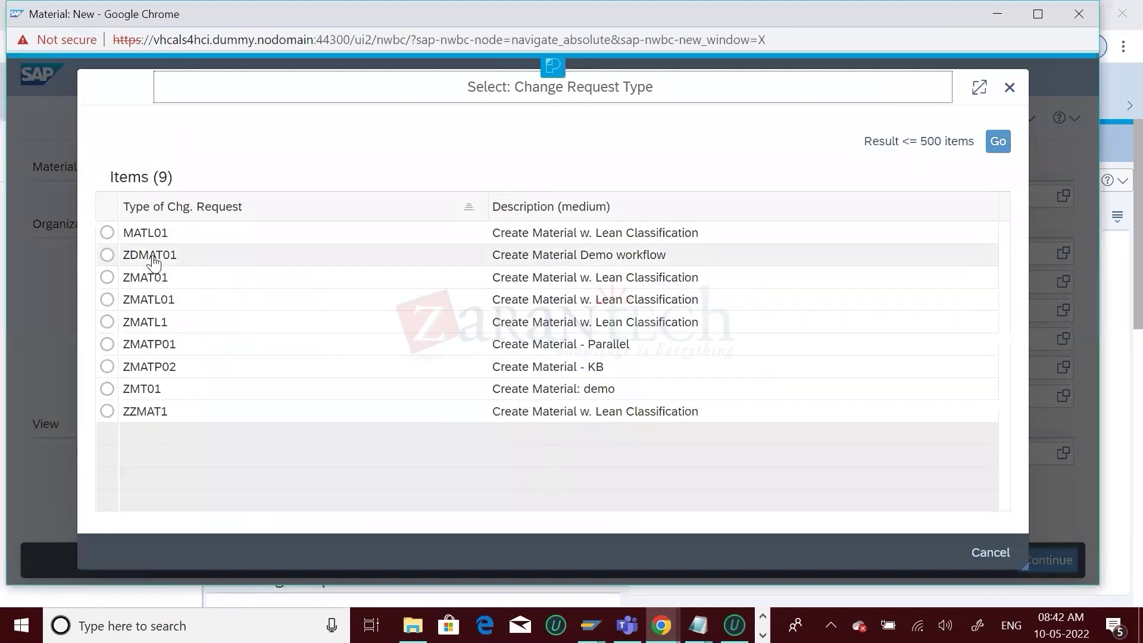
pyautogui.click(153, 257)
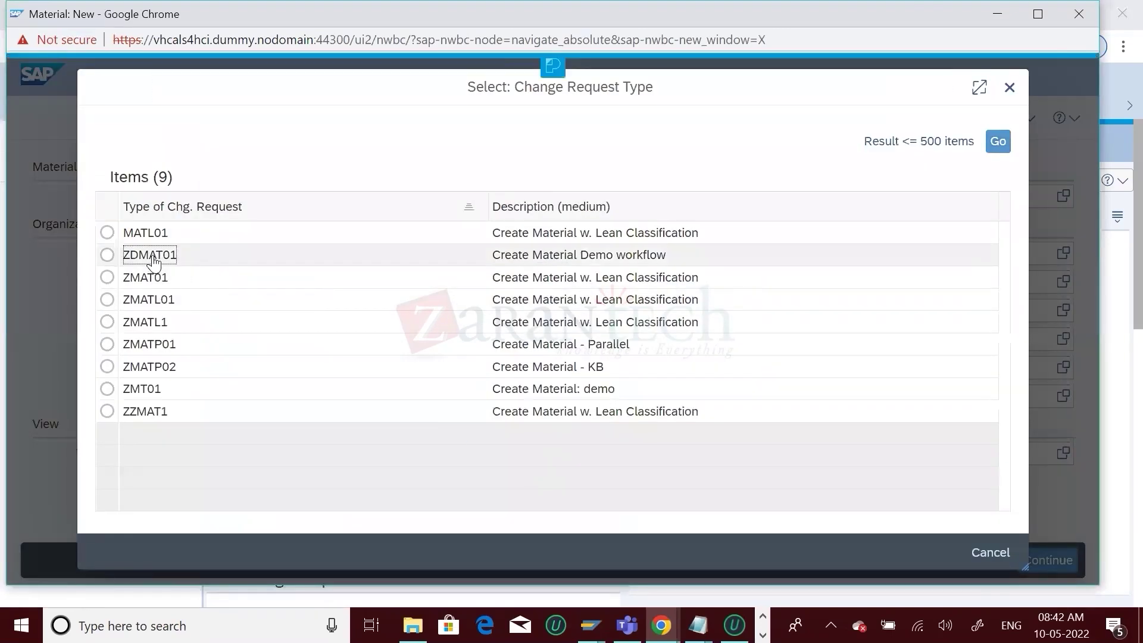
pyautogui.click(1048, 561)
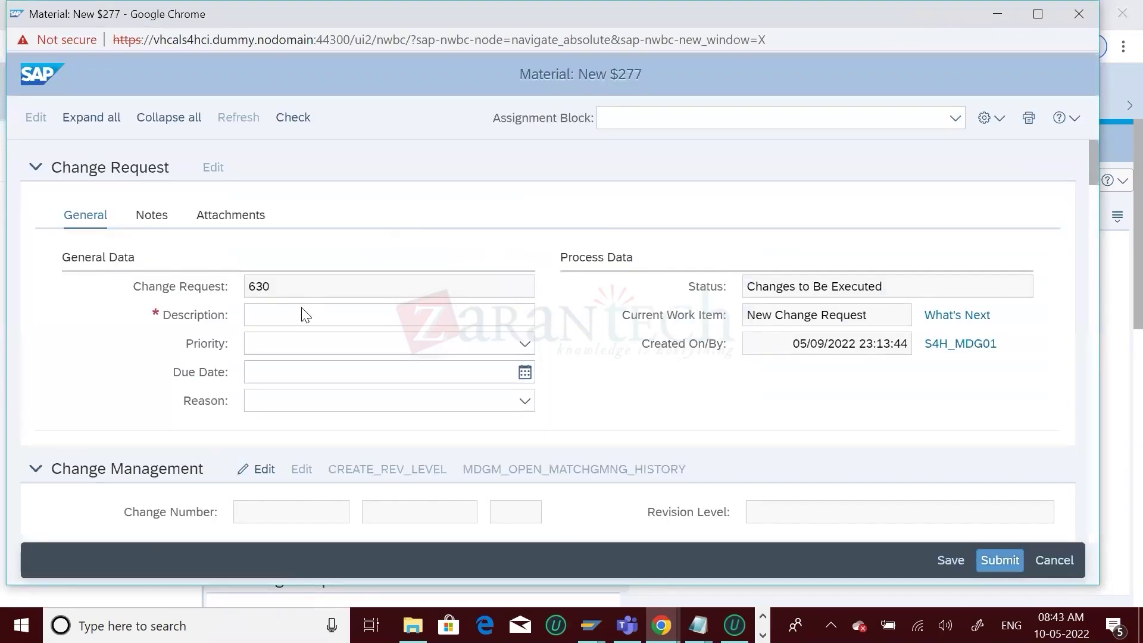
pyautogui.click(297, 320)
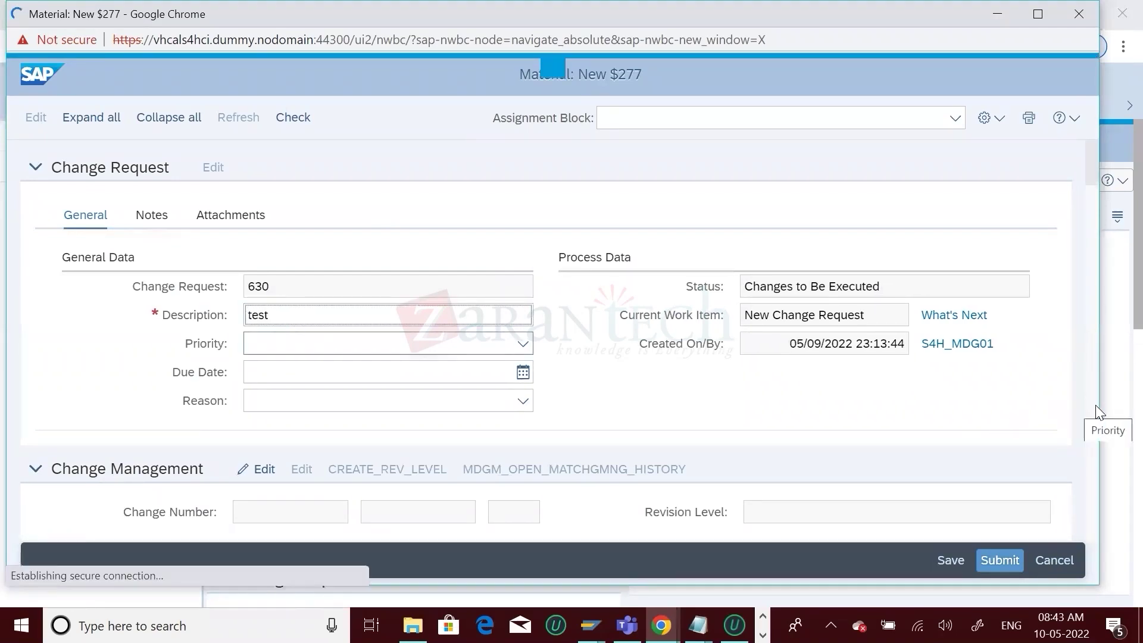
# - In Basic Data, set the base unit of measure to "3 (Cubic inch), material type to ABF (Waste) and industry sector to 1 (Retail)
pyautogui.scroll(-5, 1096, 405)
pyautogui.scroll(-5, 1096, 406)
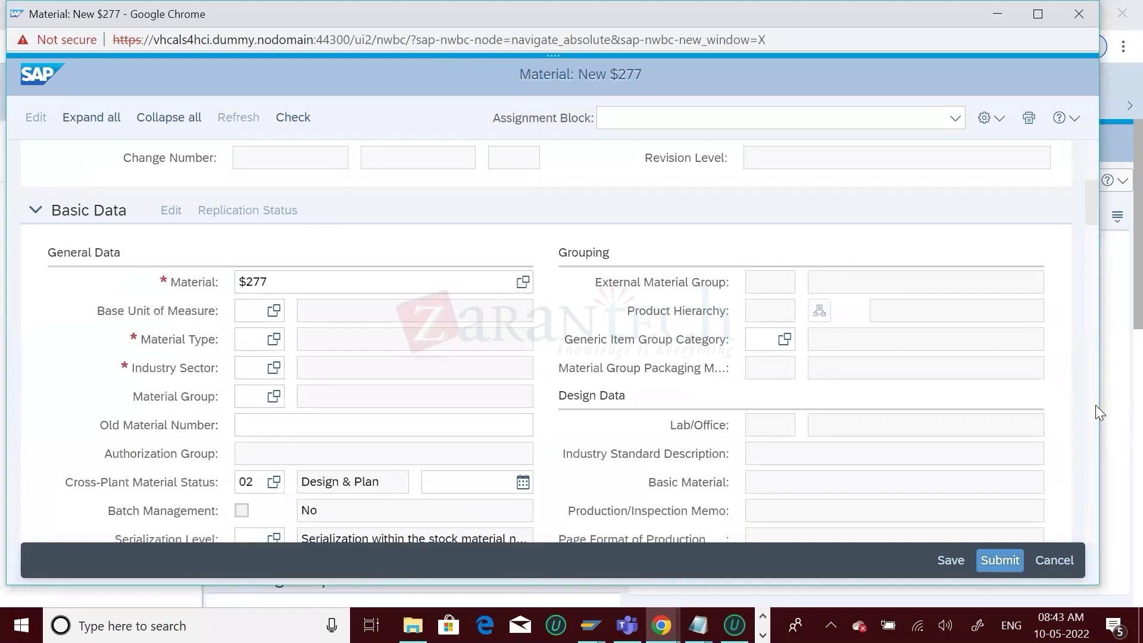
pyautogui.moveTo(1091, 233); pyautogui.dragTo(1082, 186)
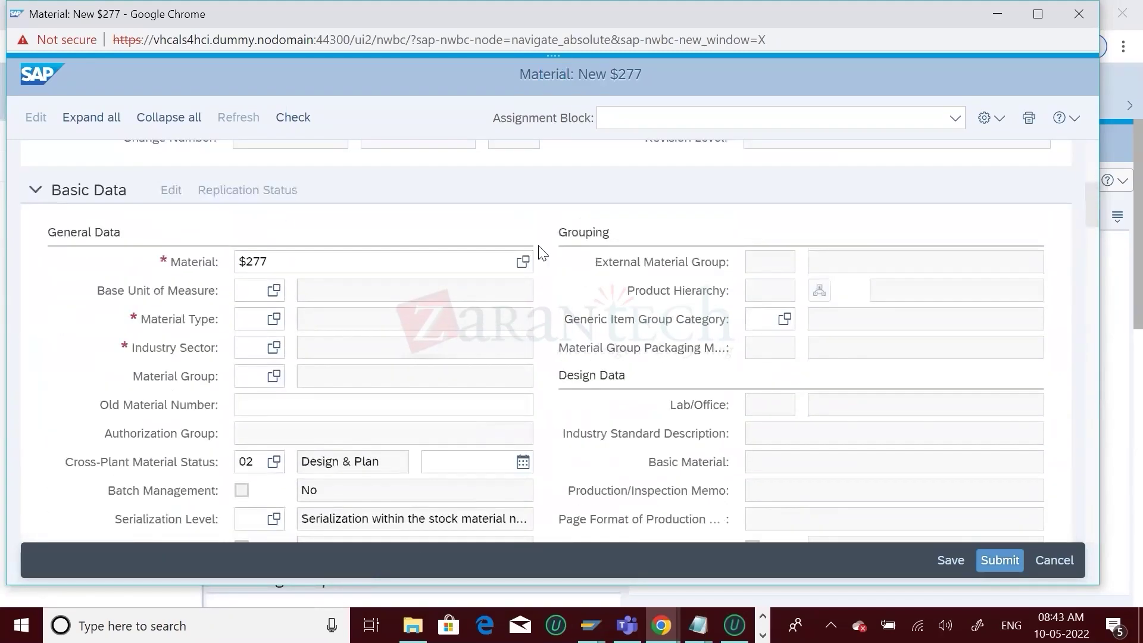
pyautogui.click(254, 292)
pyautogui.click(274, 293)
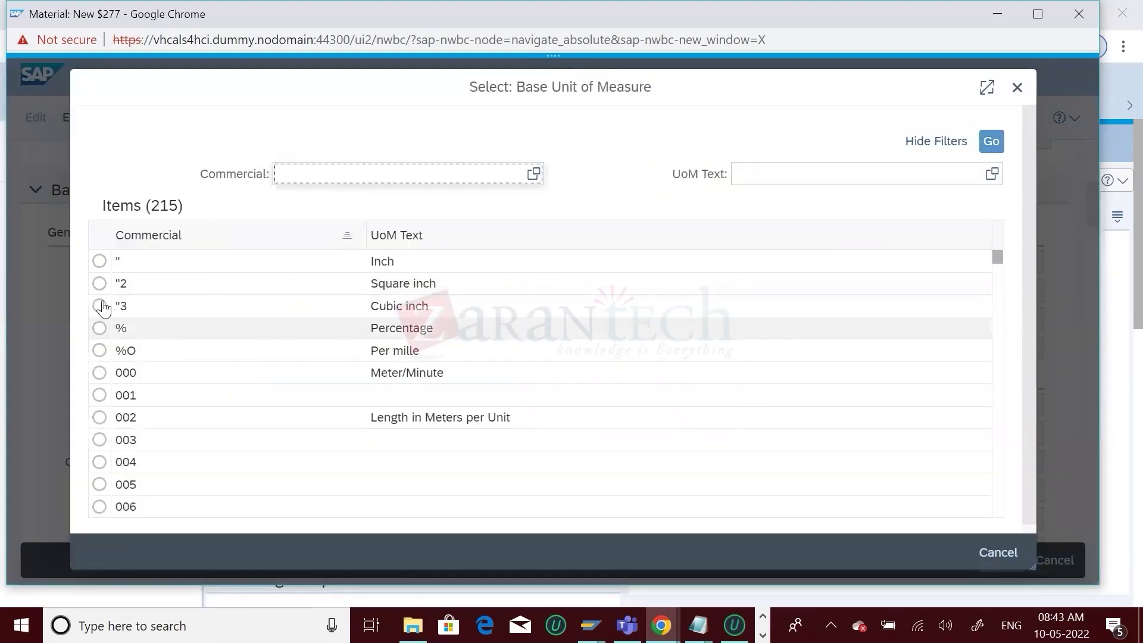
pyautogui.click(161, 314)
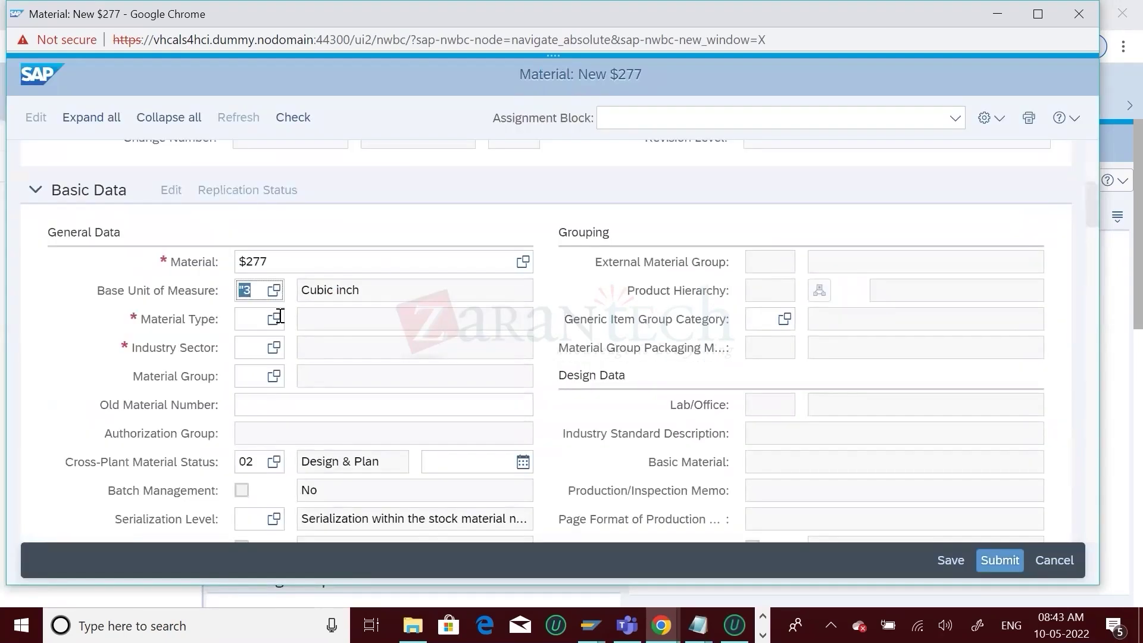
pyautogui.click(281, 321)
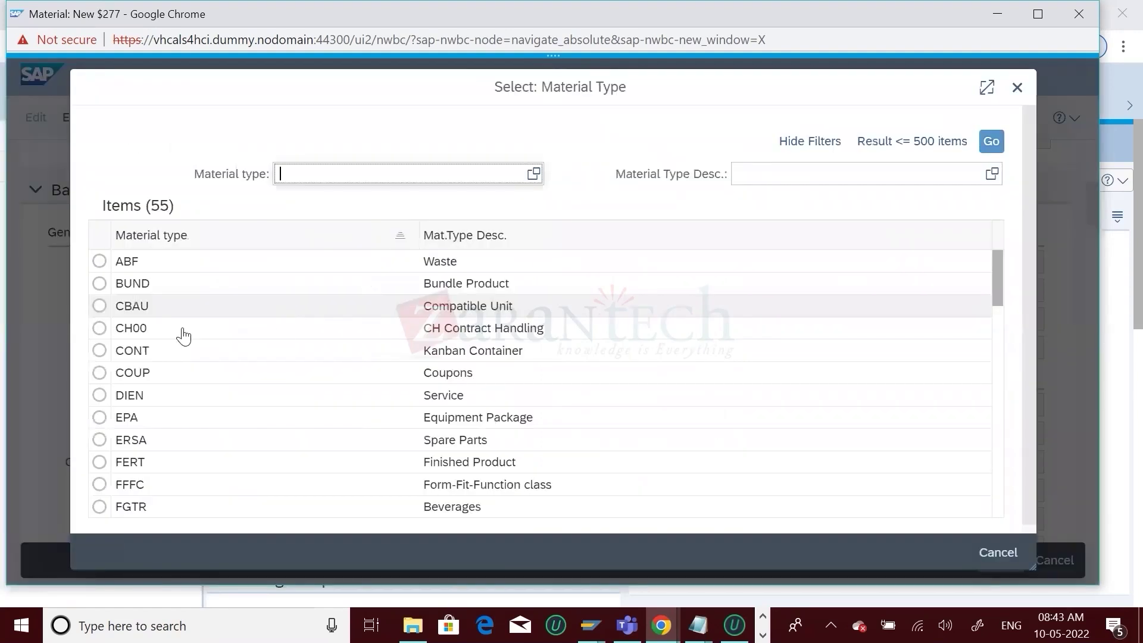
pyautogui.click(122, 270)
pyautogui.click(274, 350)
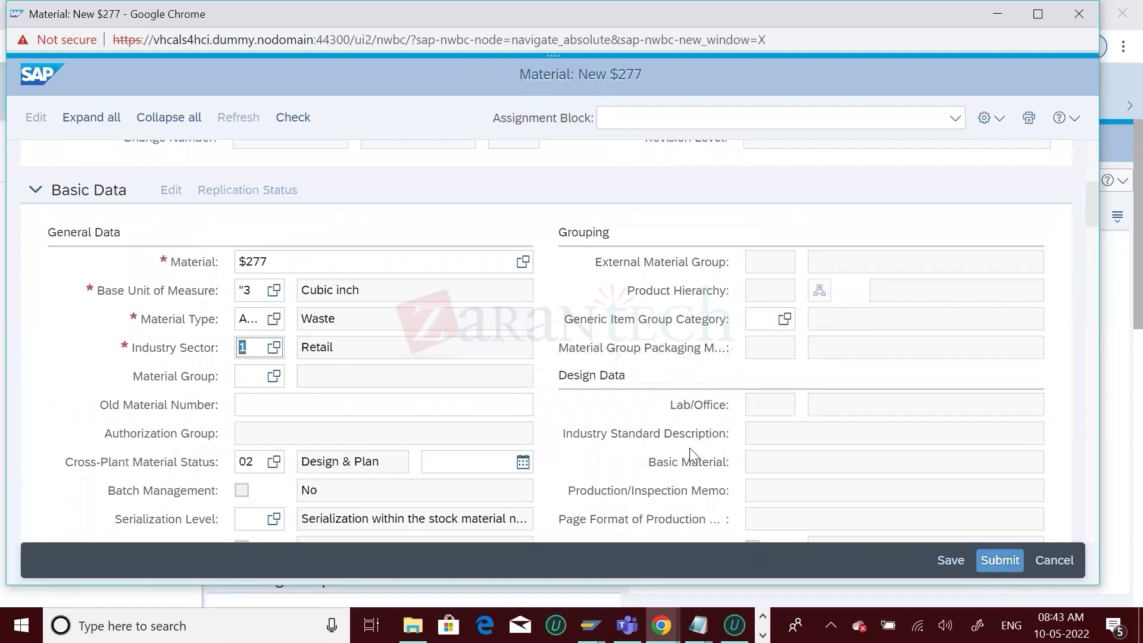
# - Enter test as the English material description and submit the change request
pyautogui.scroll(-5, 1090, 346)
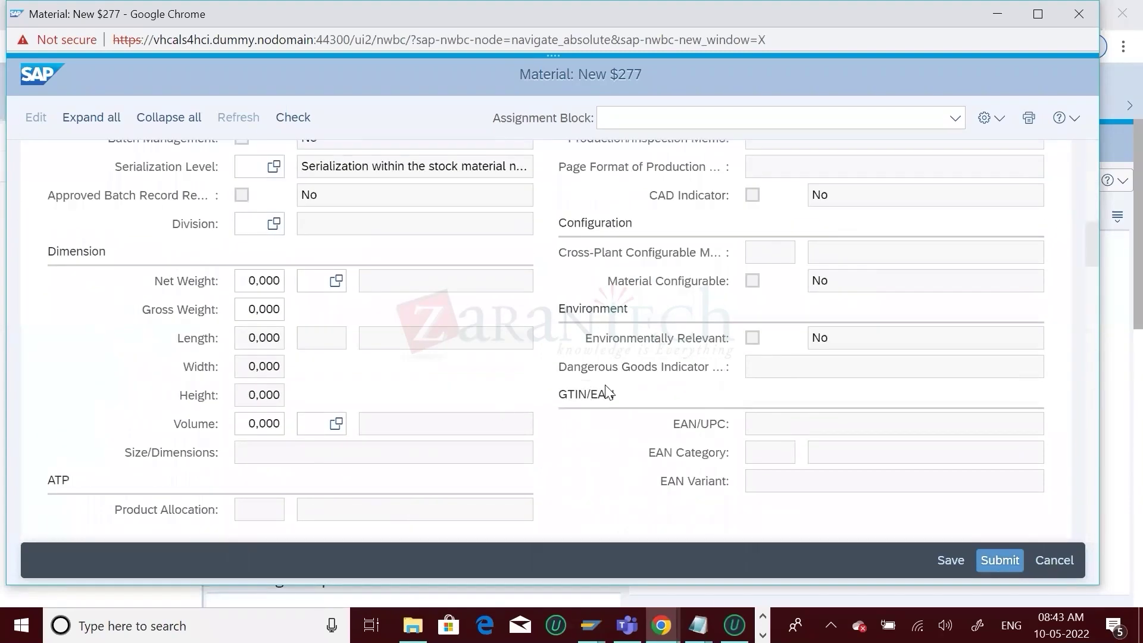
pyautogui.moveTo(1095, 246); pyautogui.dragTo(1098, 300)
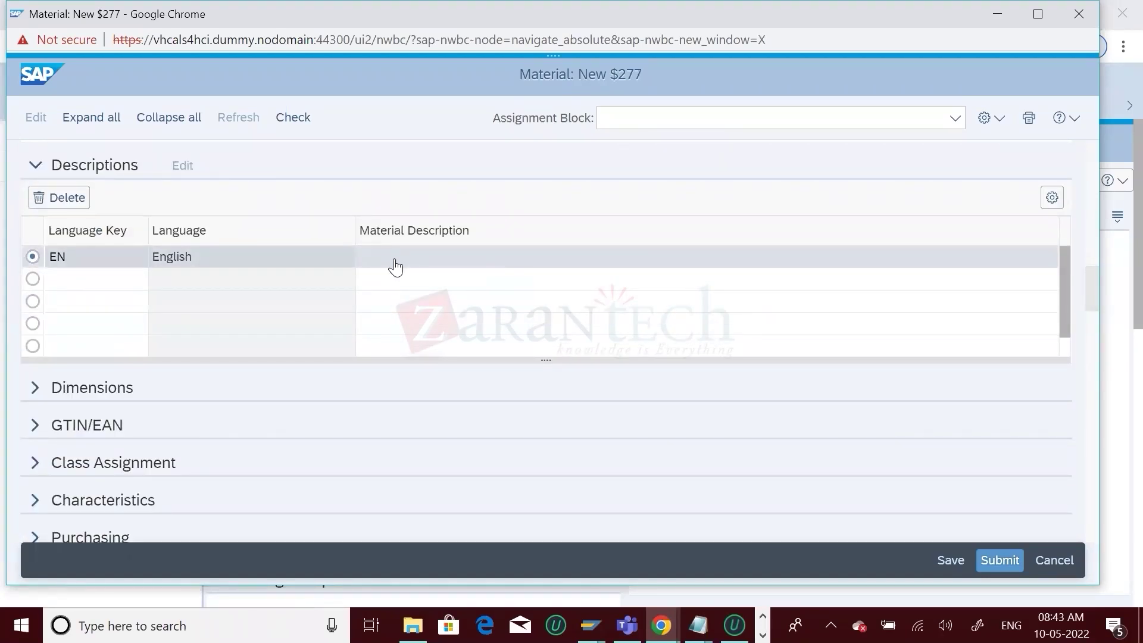
pyautogui.click(394, 265)
pyautogui.write('test')
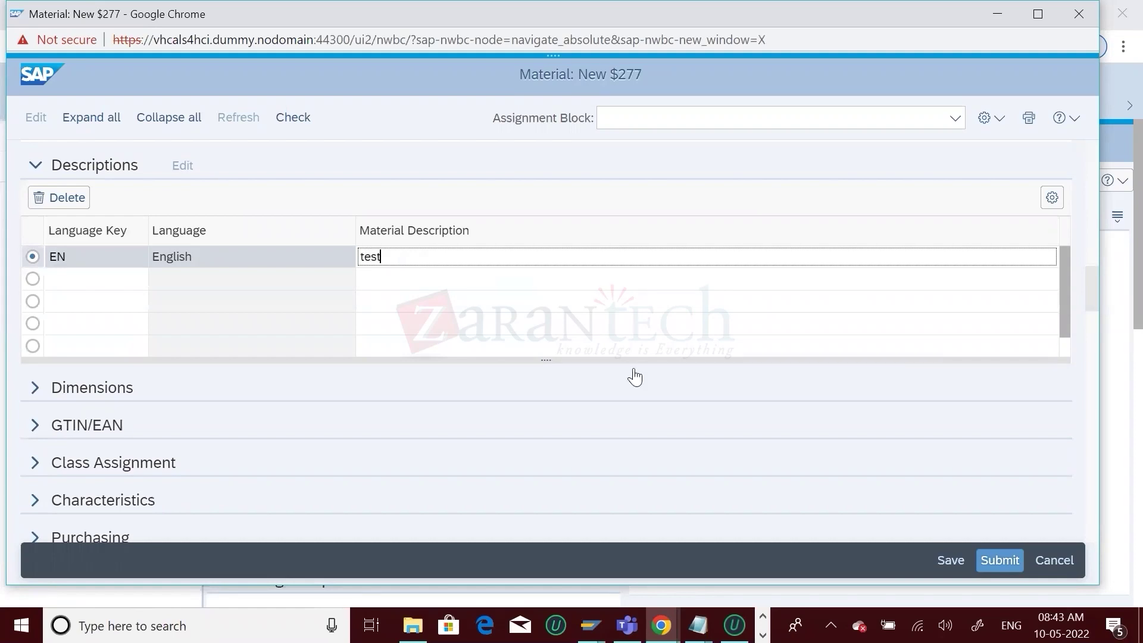
pyautogui.click(994, 558)
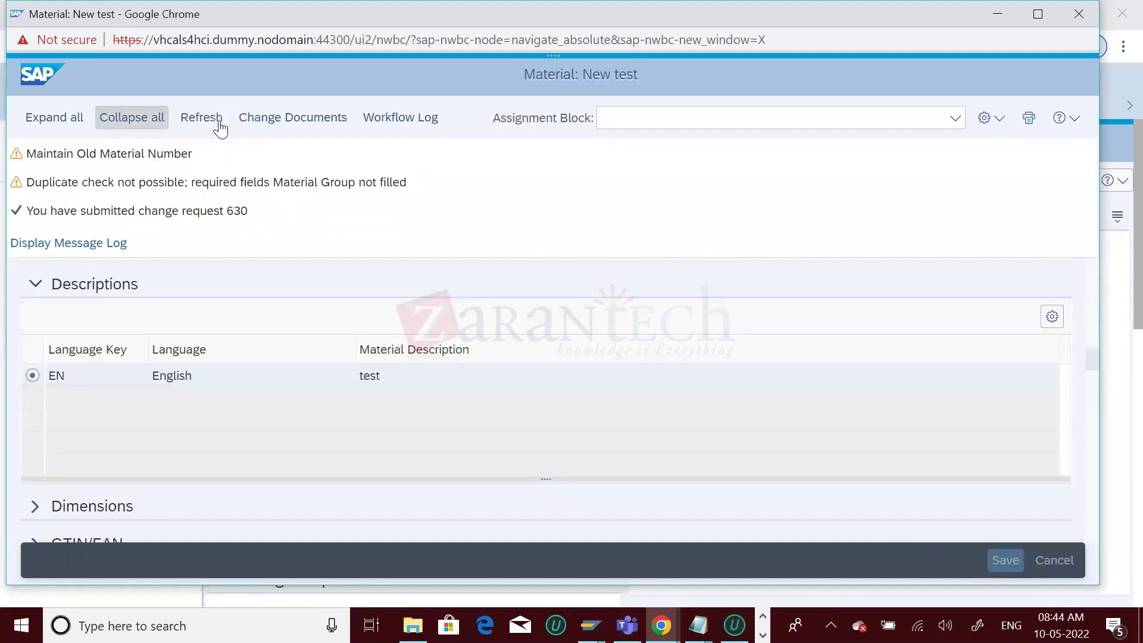
# - Refresh the submitted change request until the approval actions are offered, and reject it with the note test
pyautogui.click(219, 121)
pyautogui.click(185, 112)
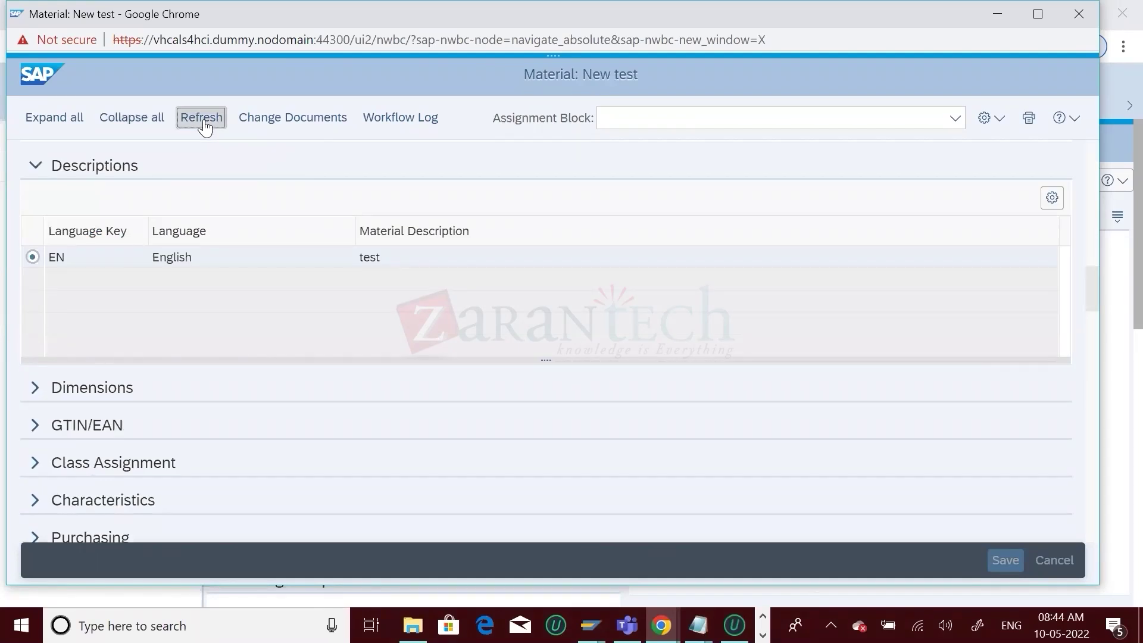
pyautogui.click(205, 120)
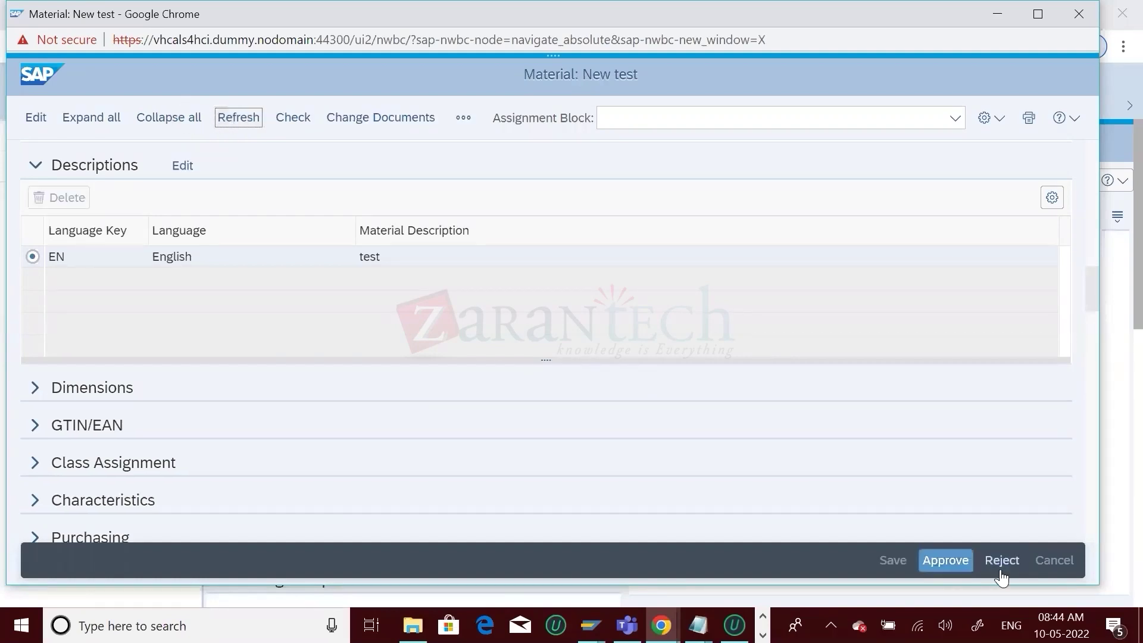
pyautogui.click(1001, 572)
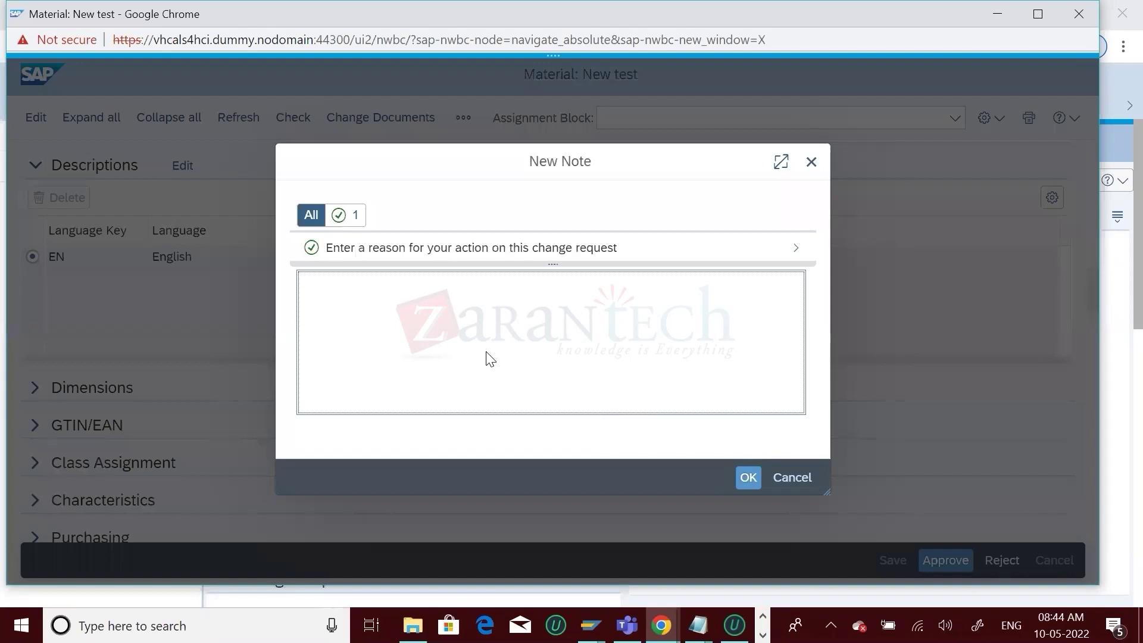
pyautogui.write('test')
pyautogui.click(749, 481)
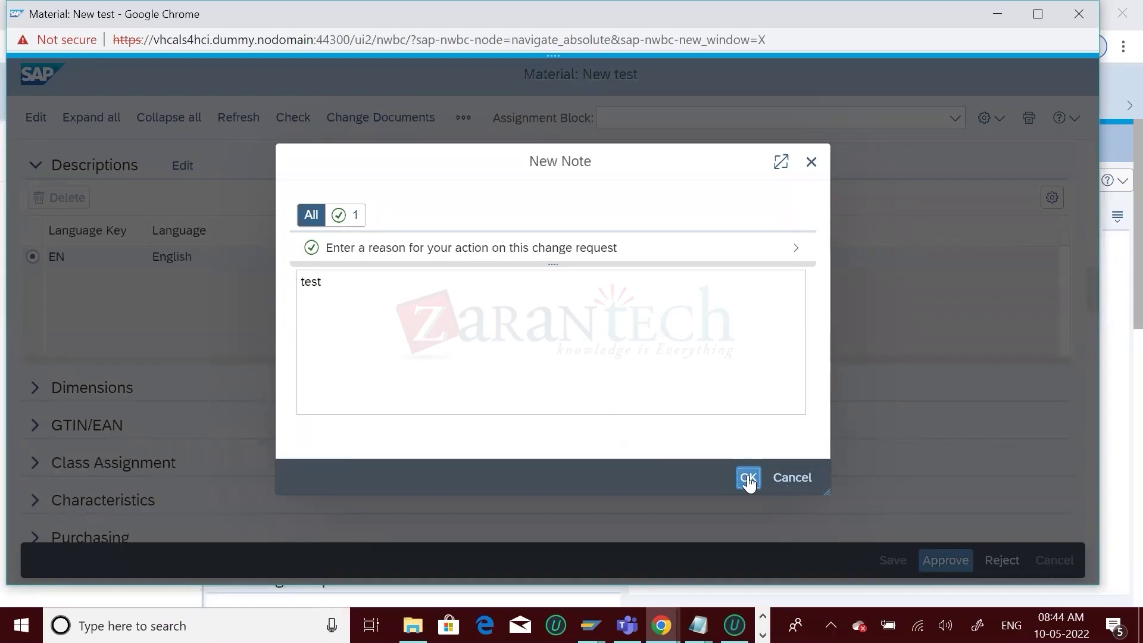
pyautogui.click(749, 482)
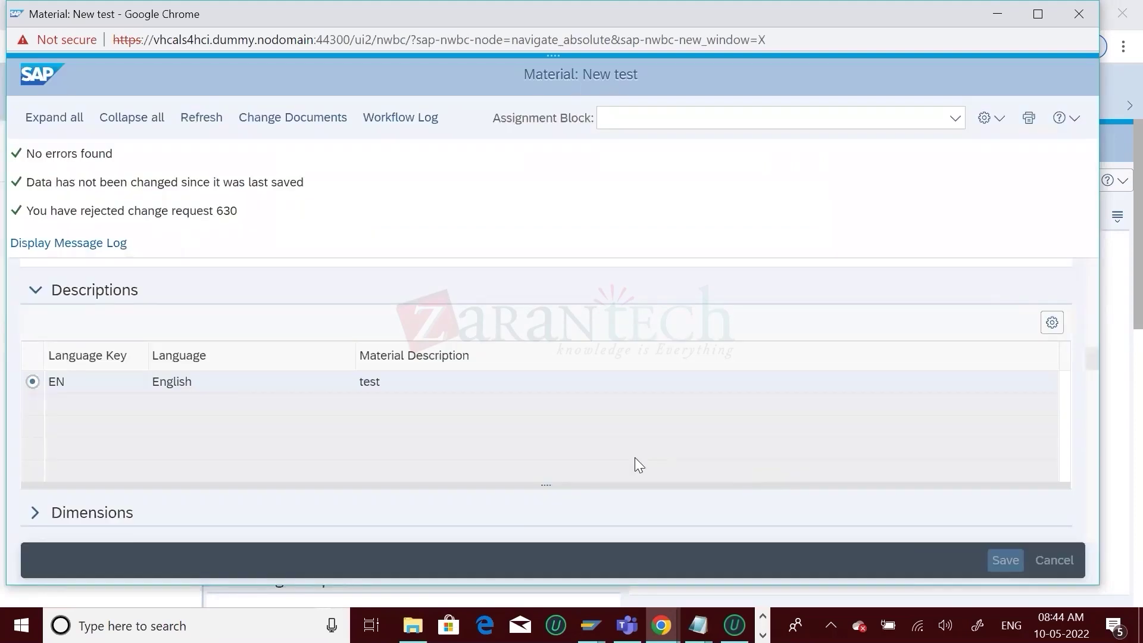
# - Refresh the rejected change request and review its available actions, basic data, notes and general data
pyautogui.click(212, 133)
pyautogui.click(212, 133)
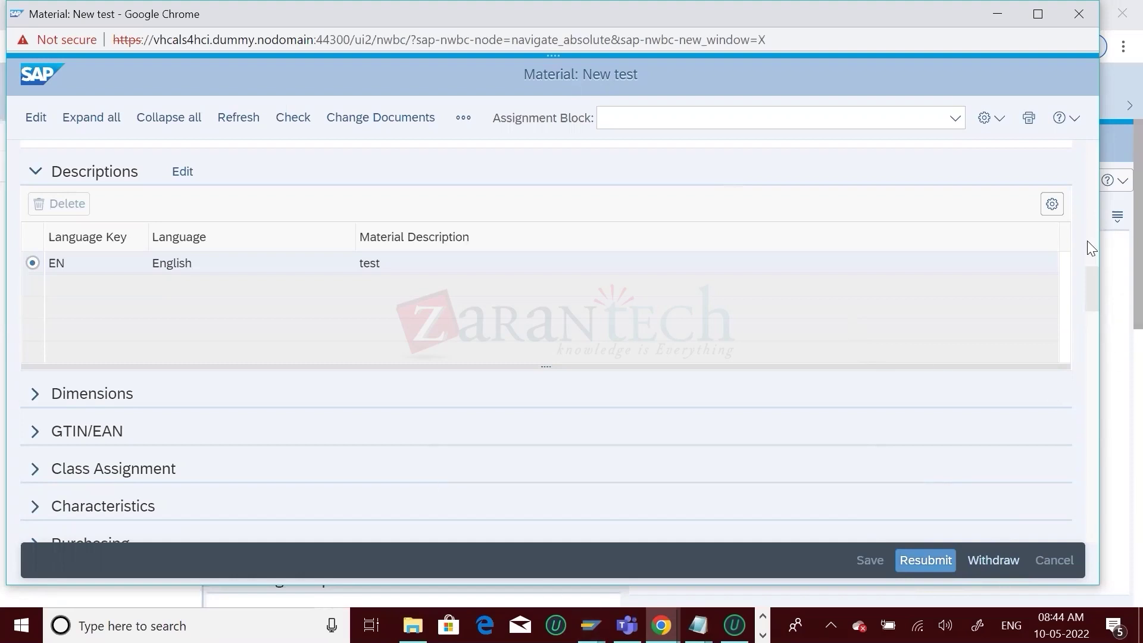
pyautogui.scroll(6, 1087, 240)
pyautogui.scroll(6, 1088, 184)
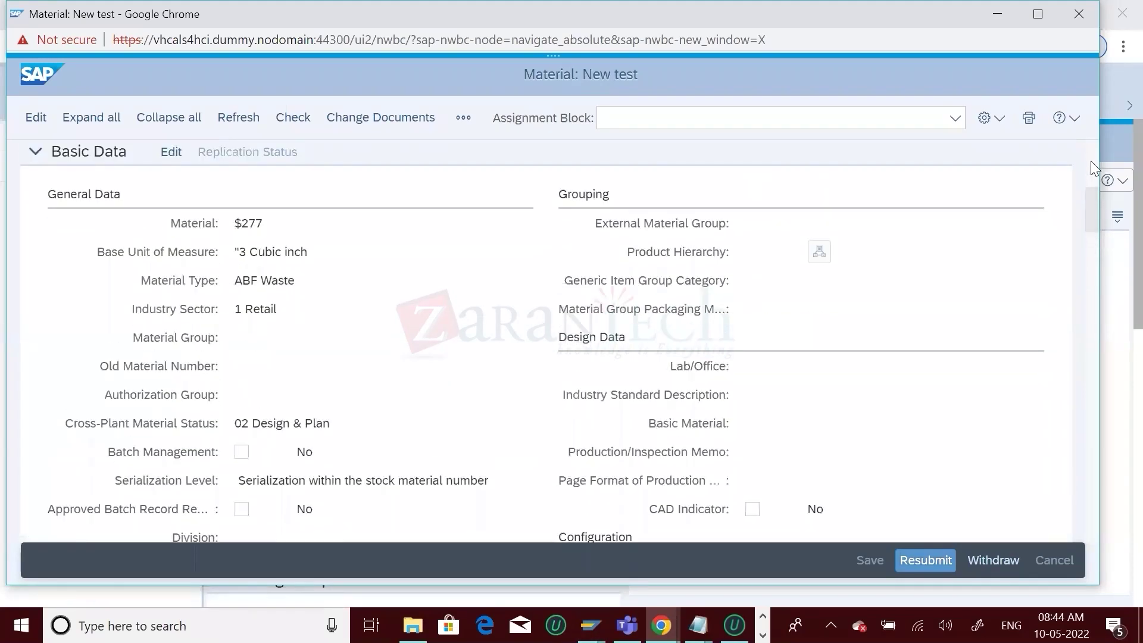
pyautogui.scroll(6, 1091, 161)
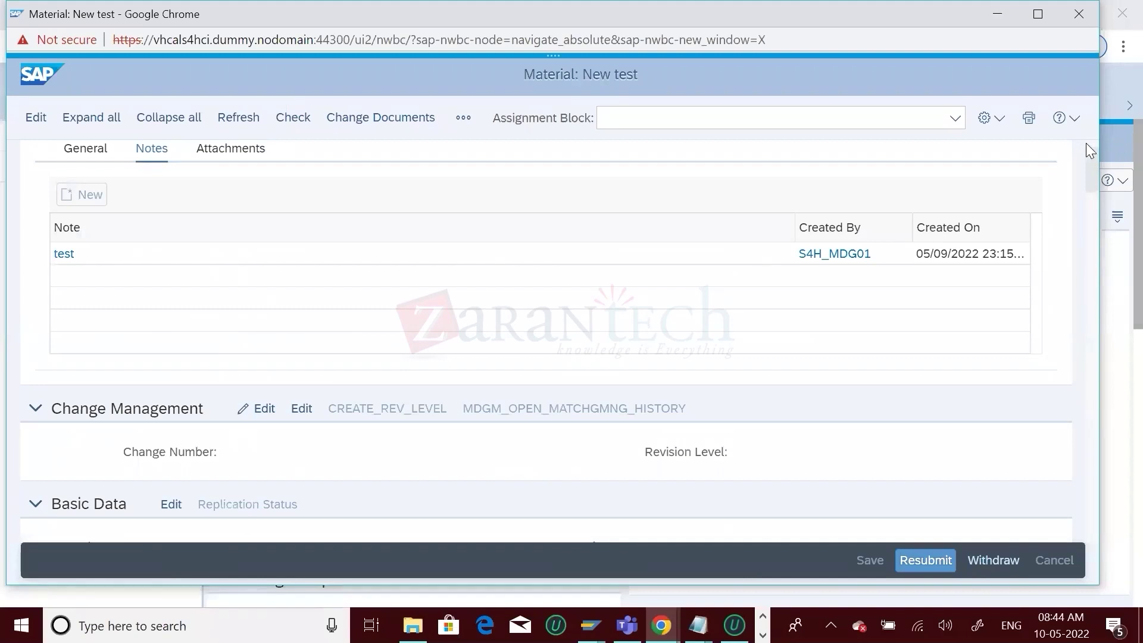
pyautogui.scroll(1, 1087, 143)
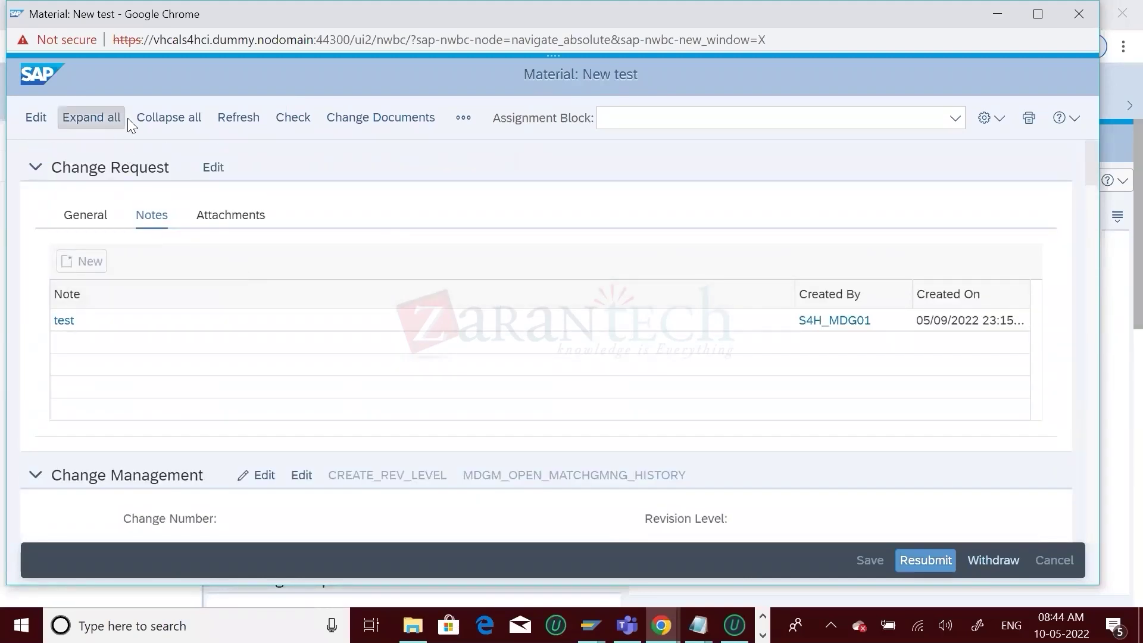
pyautogui.click(81, 219)
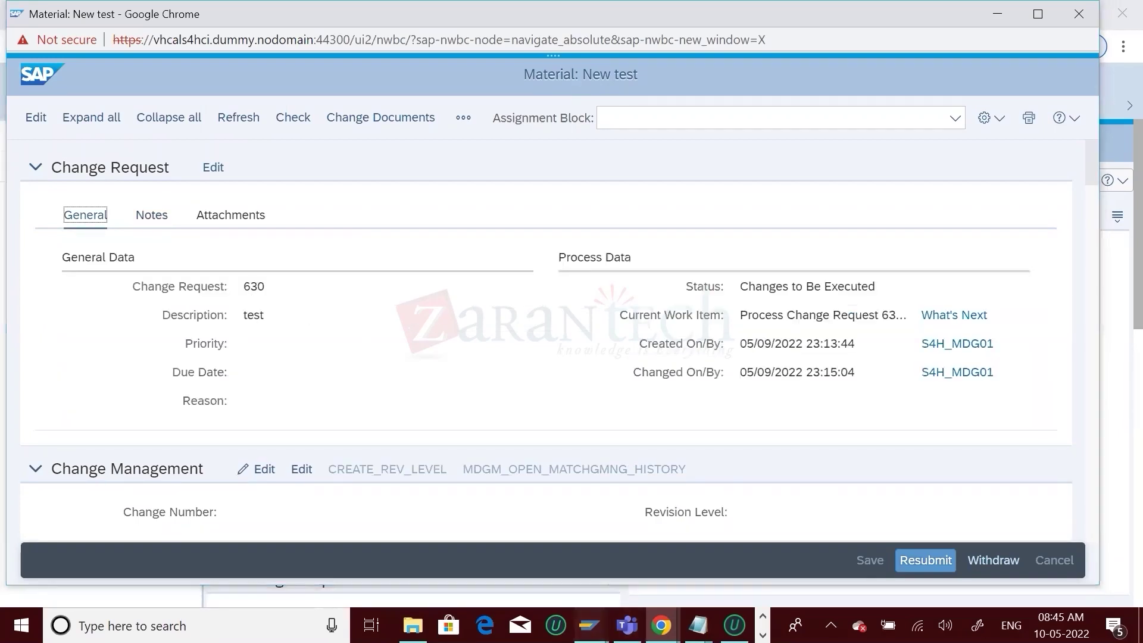
# - Switch to the SAP GUI Data Browser and look up change request 630 in table USMD120C
pyautogui.click(590, 625)
pyautogui.click(374, 531)
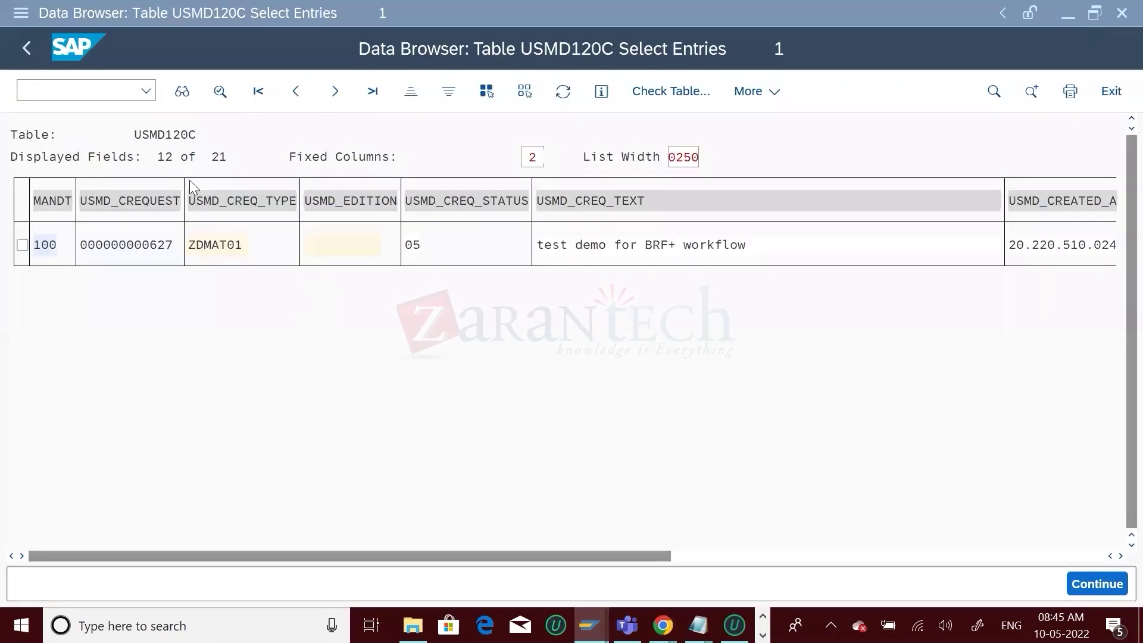
pyautogui.click(38, 54)
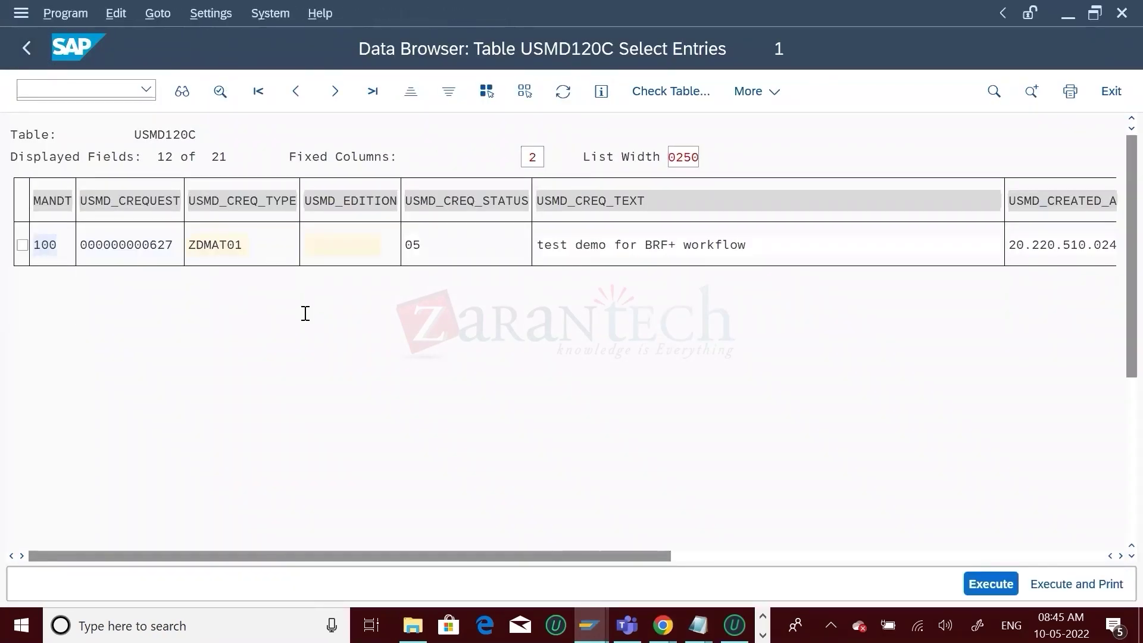
pyautogui.write('630')
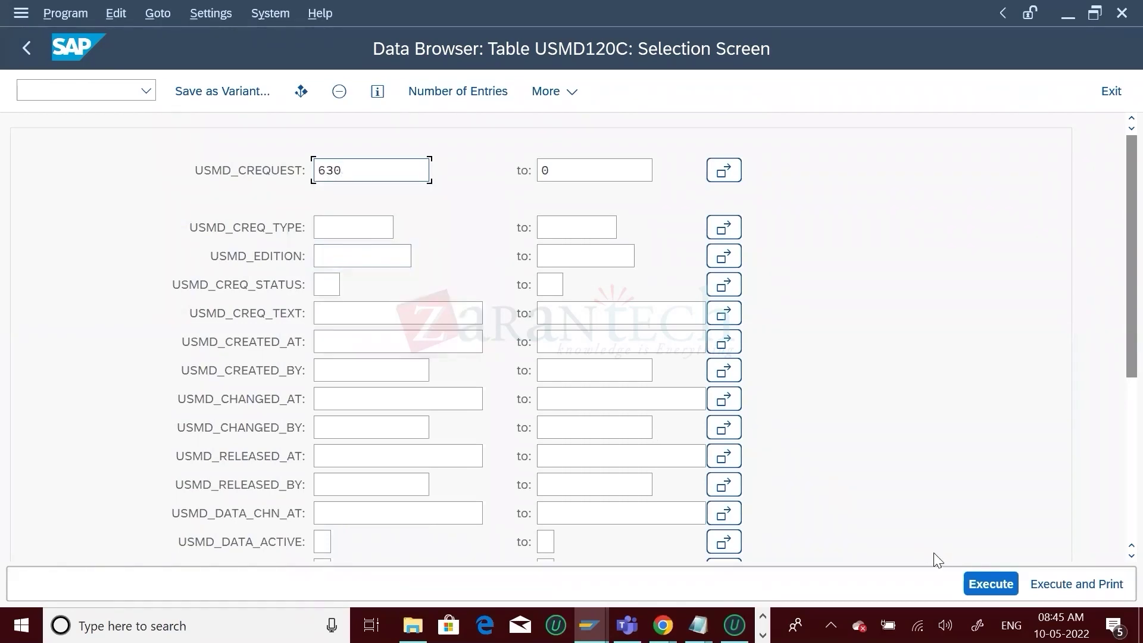
pyautogui.click(983, 583)
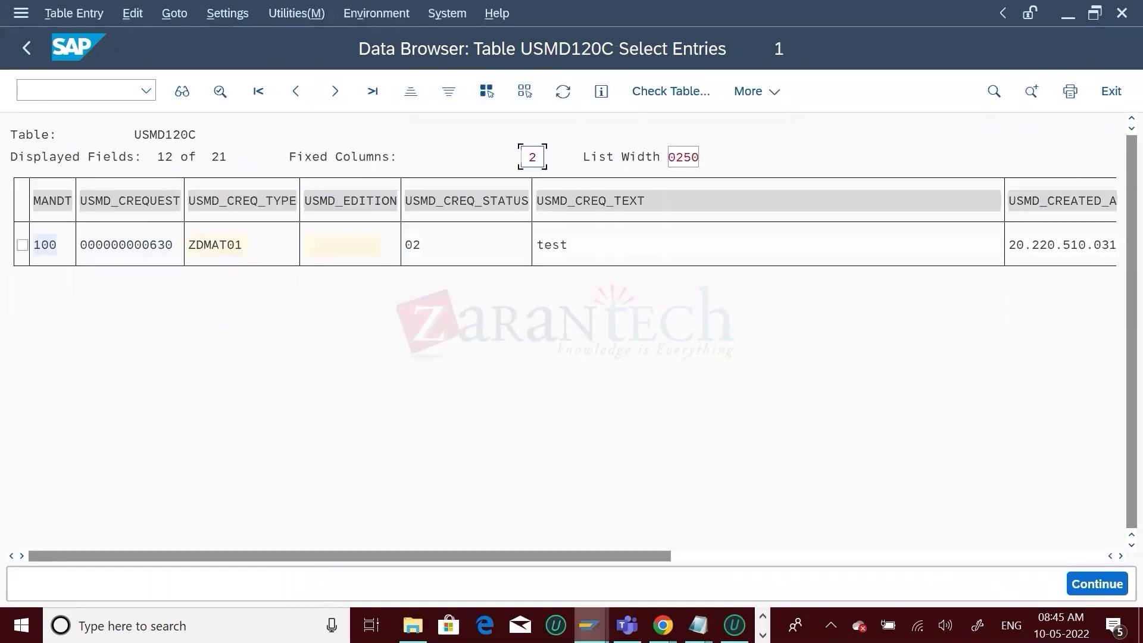
# - Return to the selection screen of table /1MD/MD______061 and copy material number $277 from the rejected change request's basic data
pyautogui.click(589, 625)
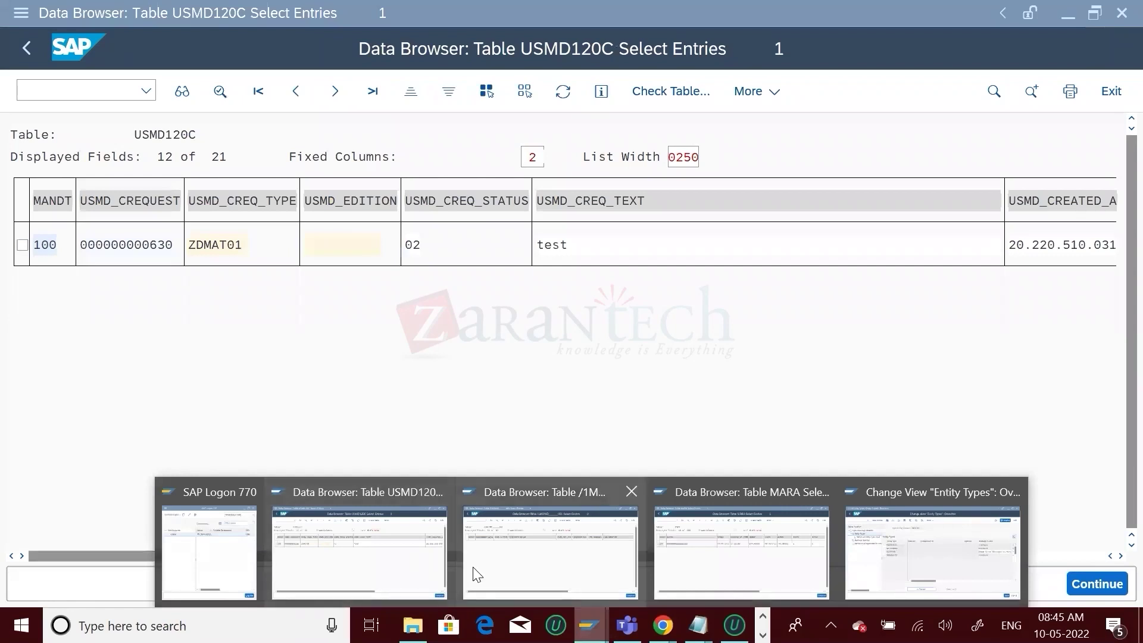
pyautogui.click(639, 543)
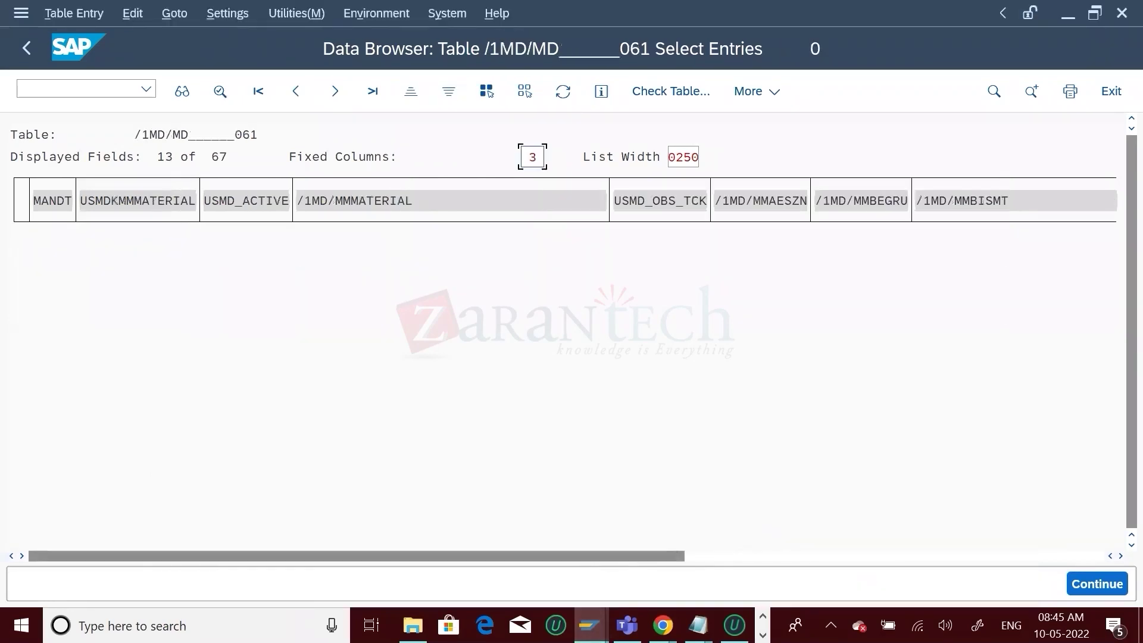
pyautogui.click(24, 49)
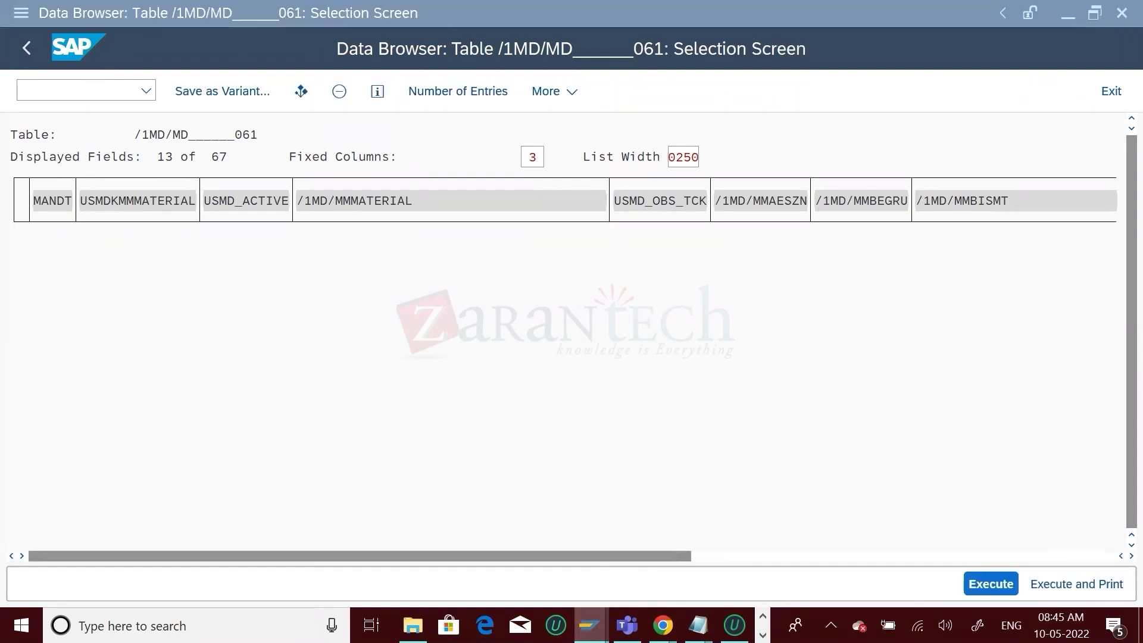
pyautogui.moveTo(589, 626)
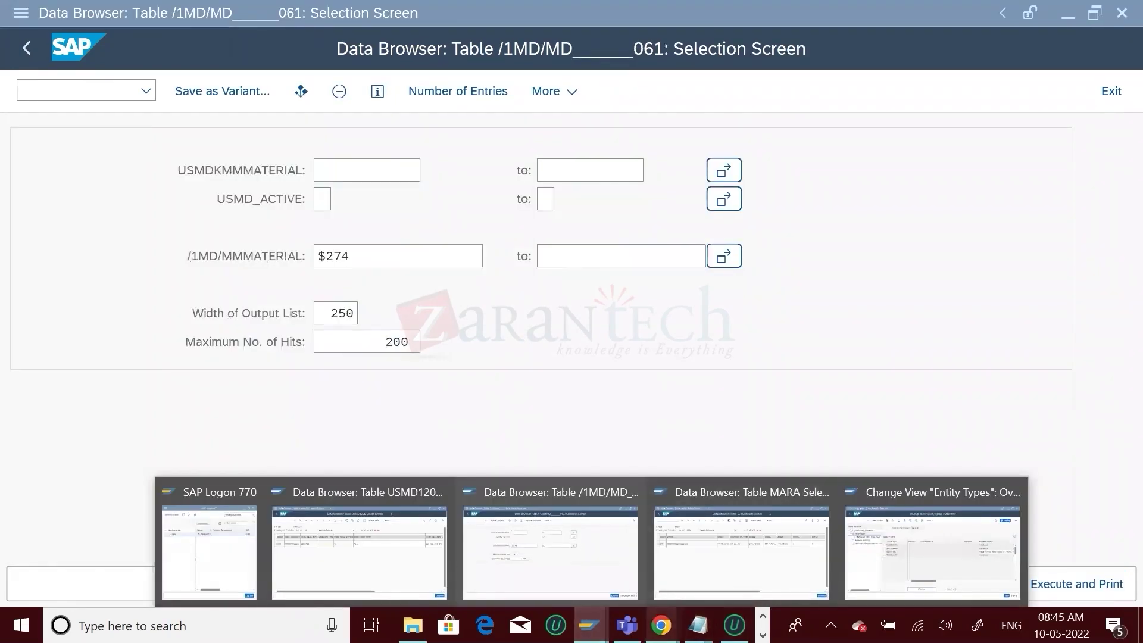
pyautogui.moveTo(661, 625)
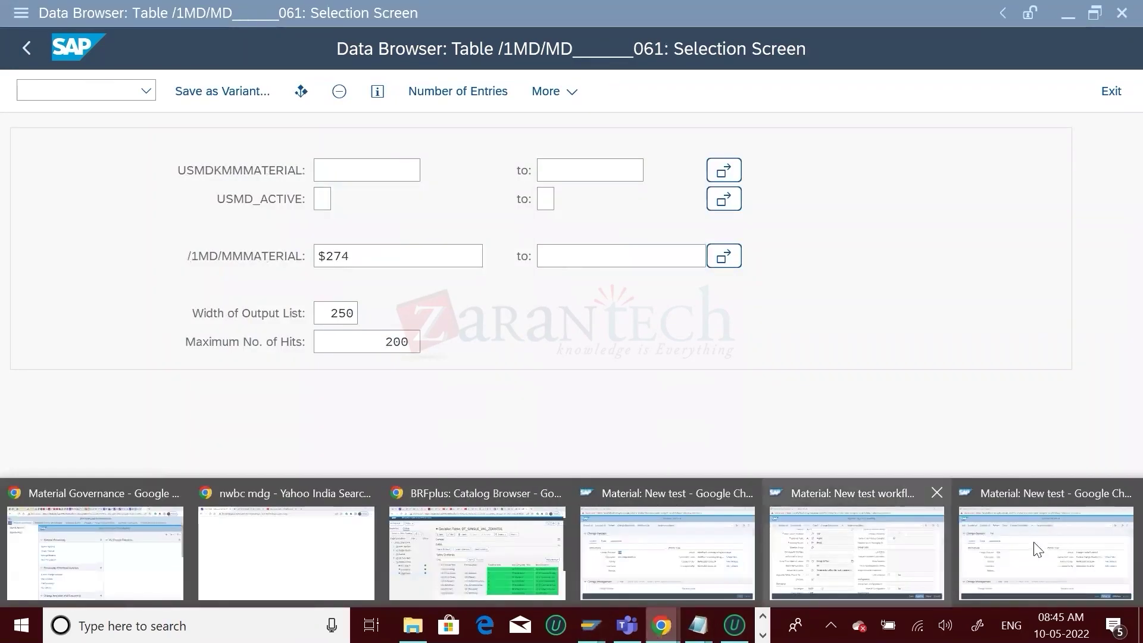
pyautogui.click(1009, 490)
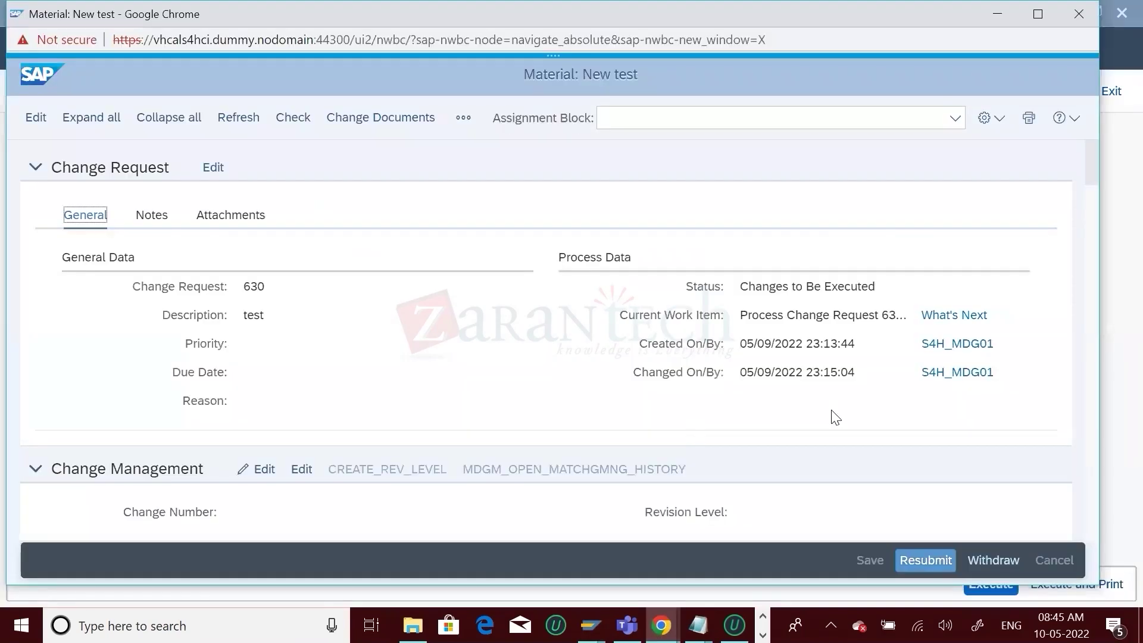
pyautogui.scroll(-5, 1096, 292)
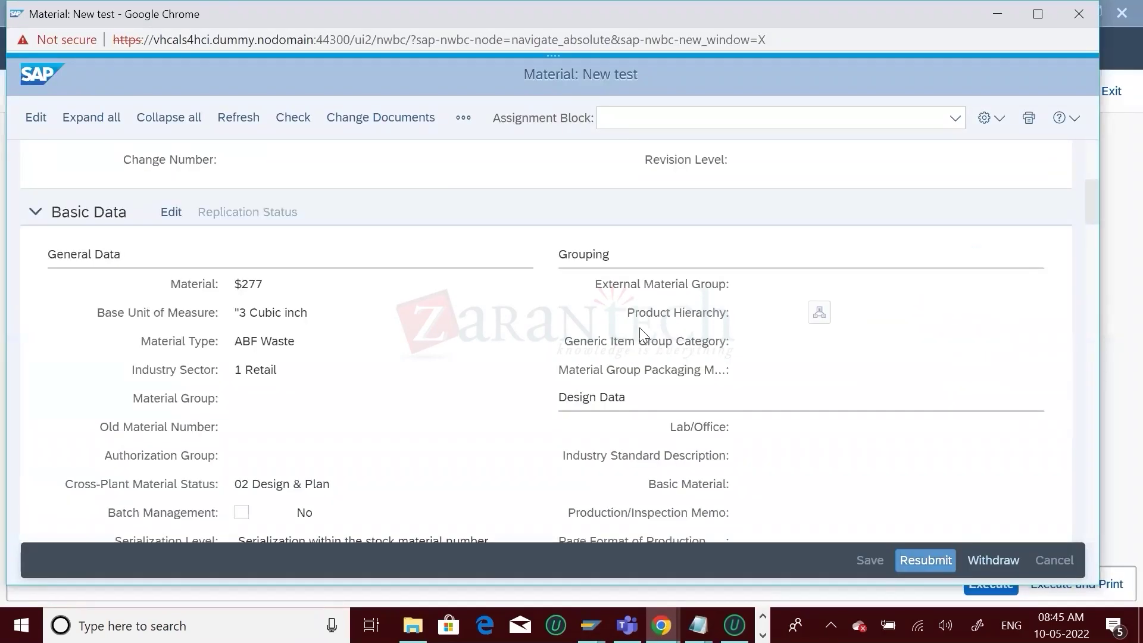
pyautogui.moveTo(264, 284); pyautogui.dragTo(233, 285)
pyautogui.hotkey('ctrl', 'c')
# - Replace the material selection value with $277 and look up its entries in table /1MD/MD______061
pyautogui.hotkey('alt', 'Tab')
pyautogui.click(378, 259)
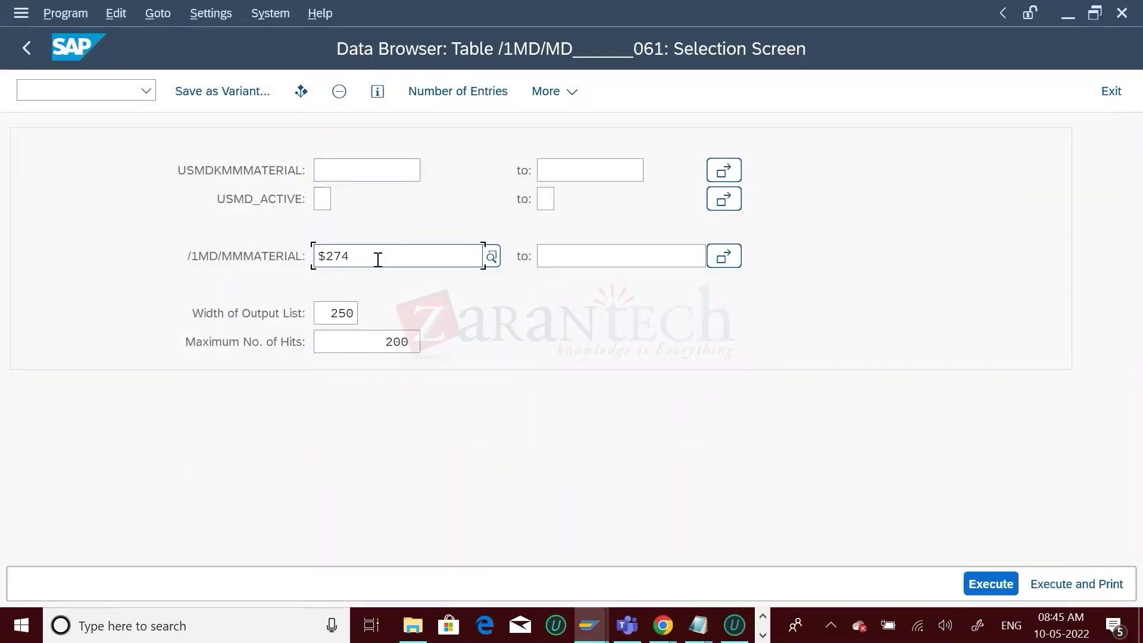
pyautogui.doubleClick(377, 260)
pyautogui.press('Delete')
pyautogui.hotkey('ctrl', 'v')
pyautogui.click(979, 585)
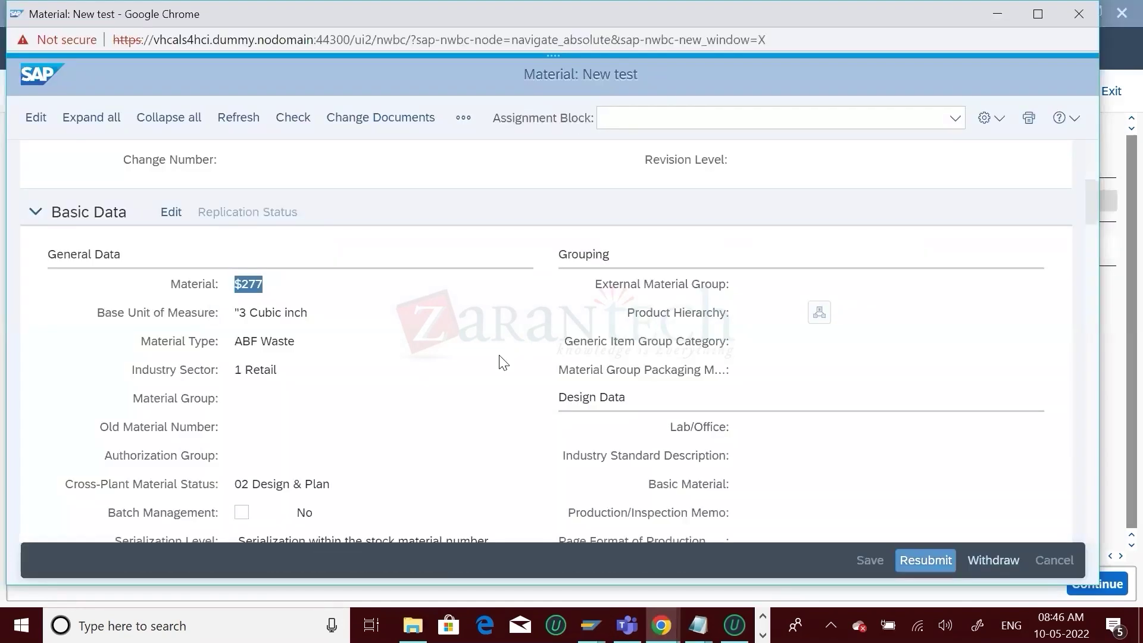
# - Switch to the SAP GUI to view the MARA table entries, and return to the rejected change request in Chrome
pyautogui.click(590, 625)
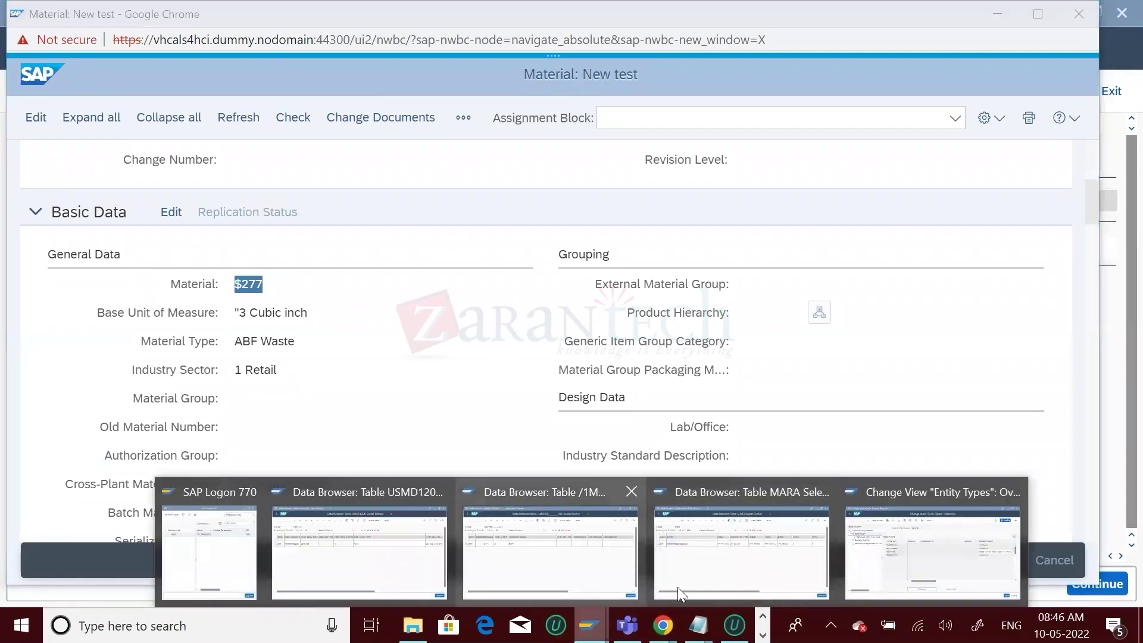
pyautogui.click(712, 498)
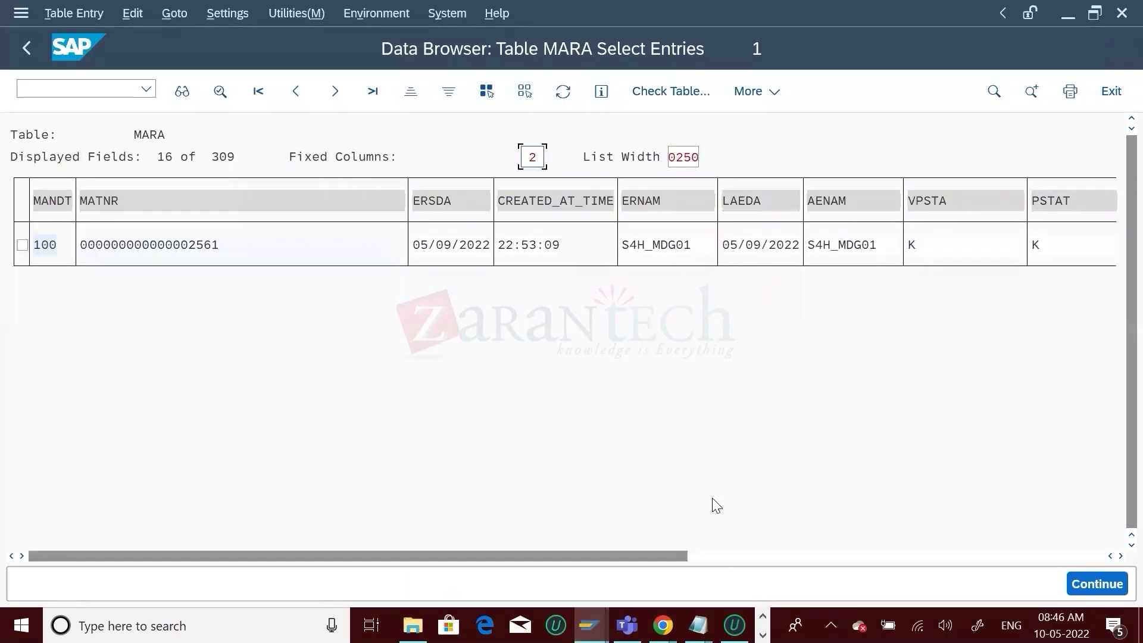
pyautogui.click(602, 624)
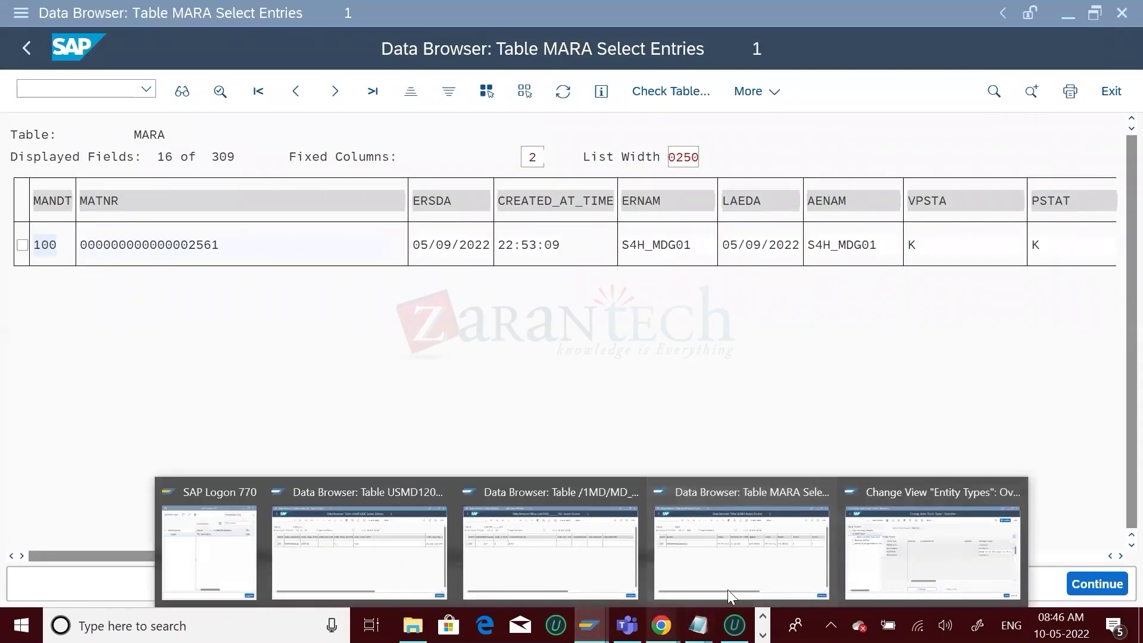
pyautogui.moveTo(663, 625)
pyautogui.click(1024, 503)
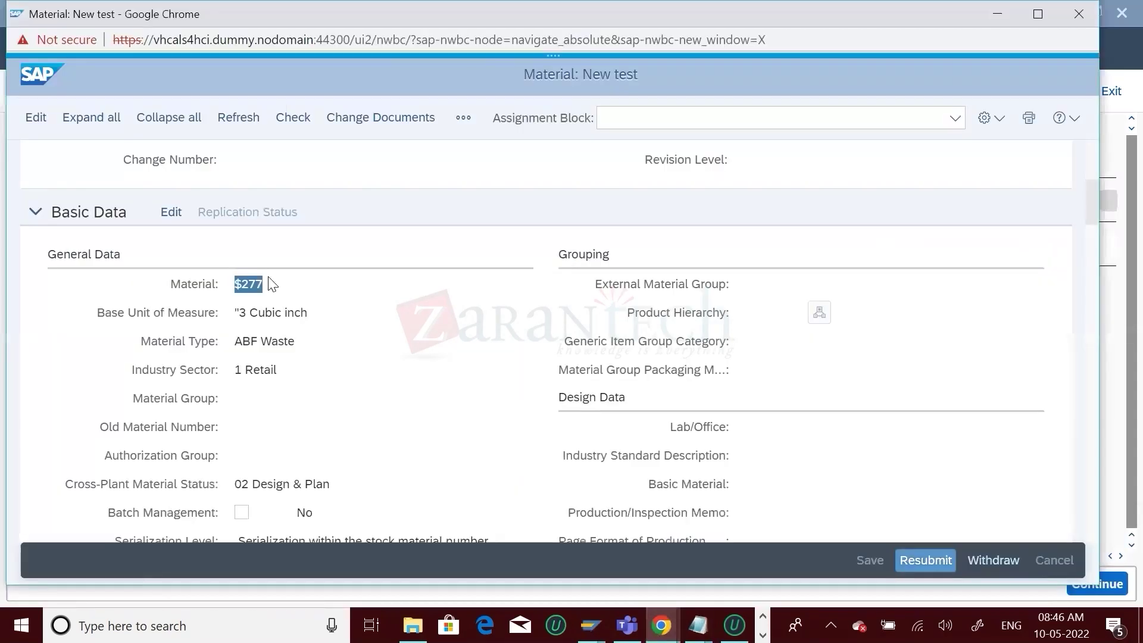
# - Refresh the rejected change request and withdraw it with the note test withdraw, confirming the withdrawal
pyautogui.click(244, 119)
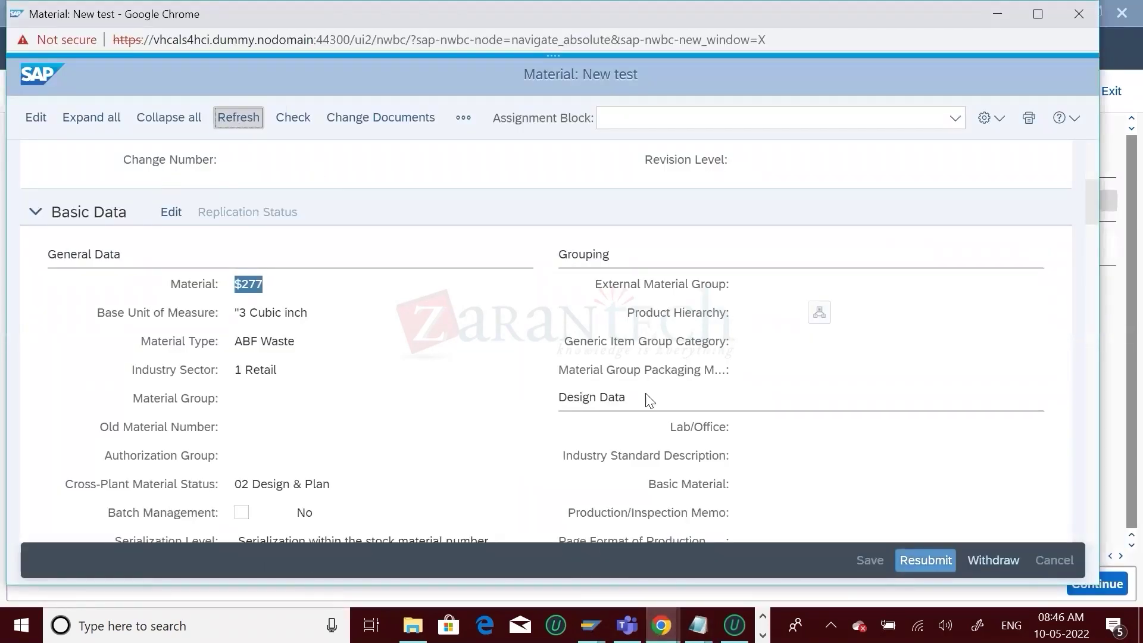
pyautogui.click(988, 569)
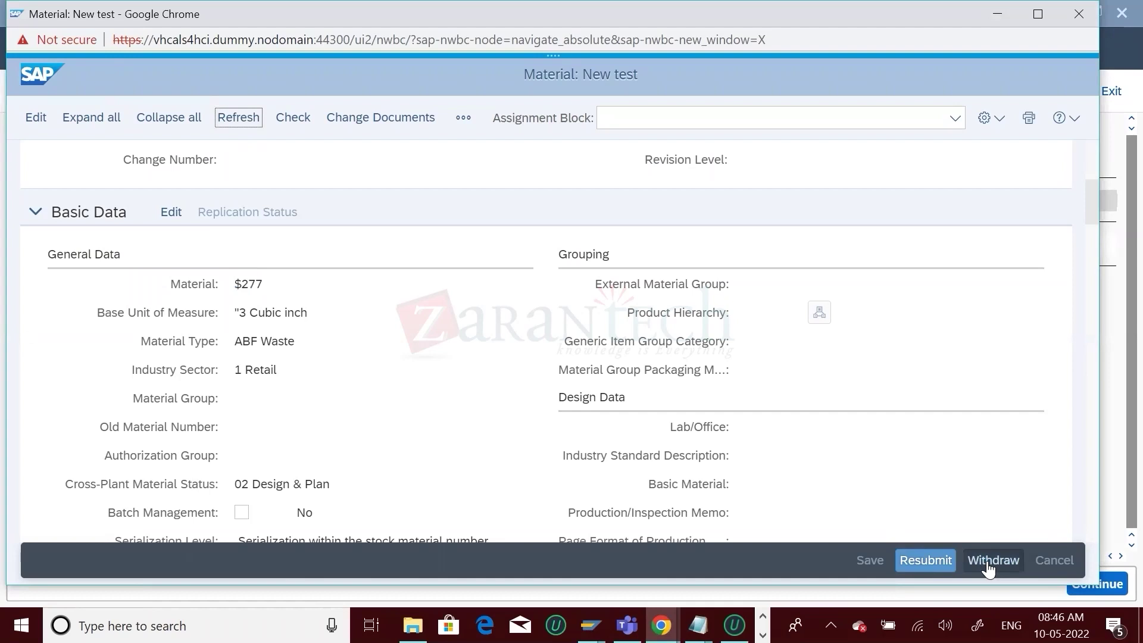
pyautogui.click(988, 563)
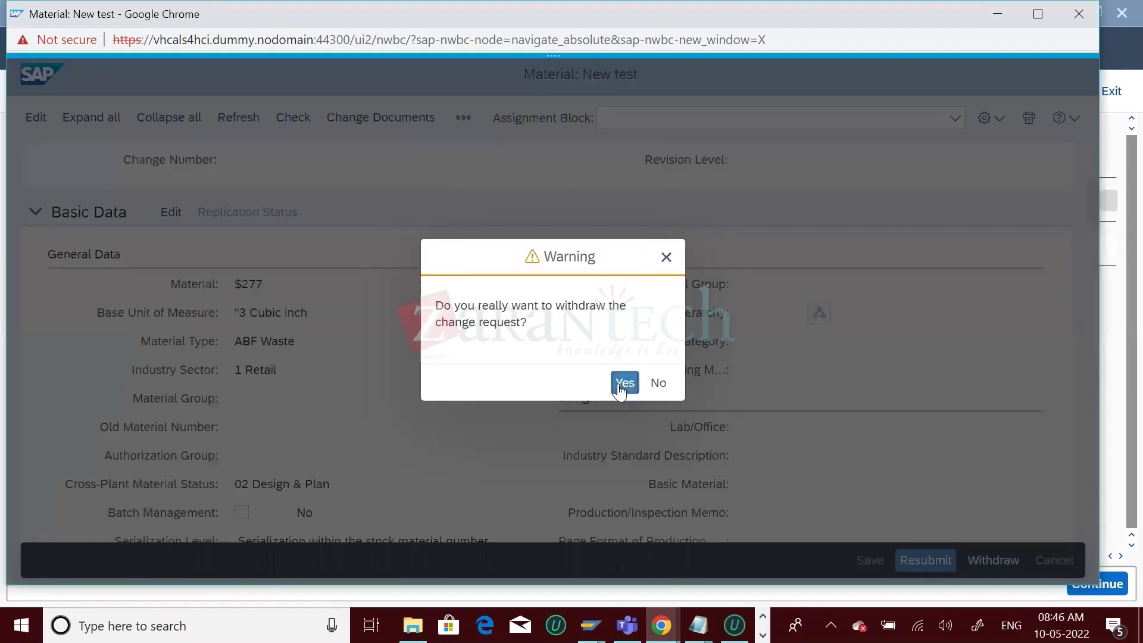
pyautogui.press('Return')
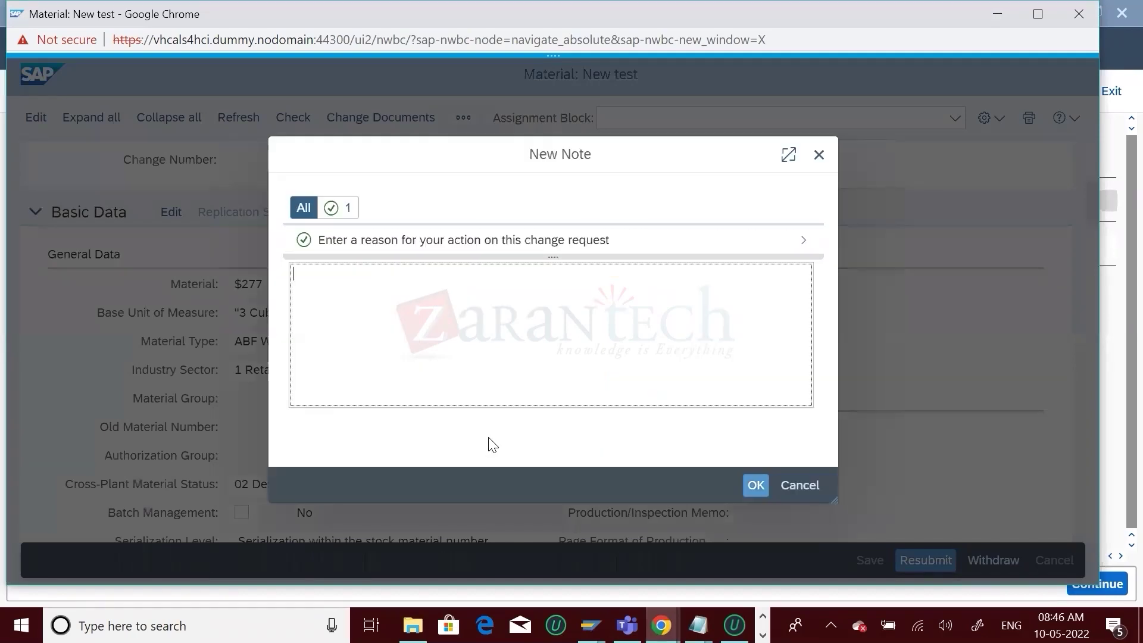
pyautogui.write('test ')
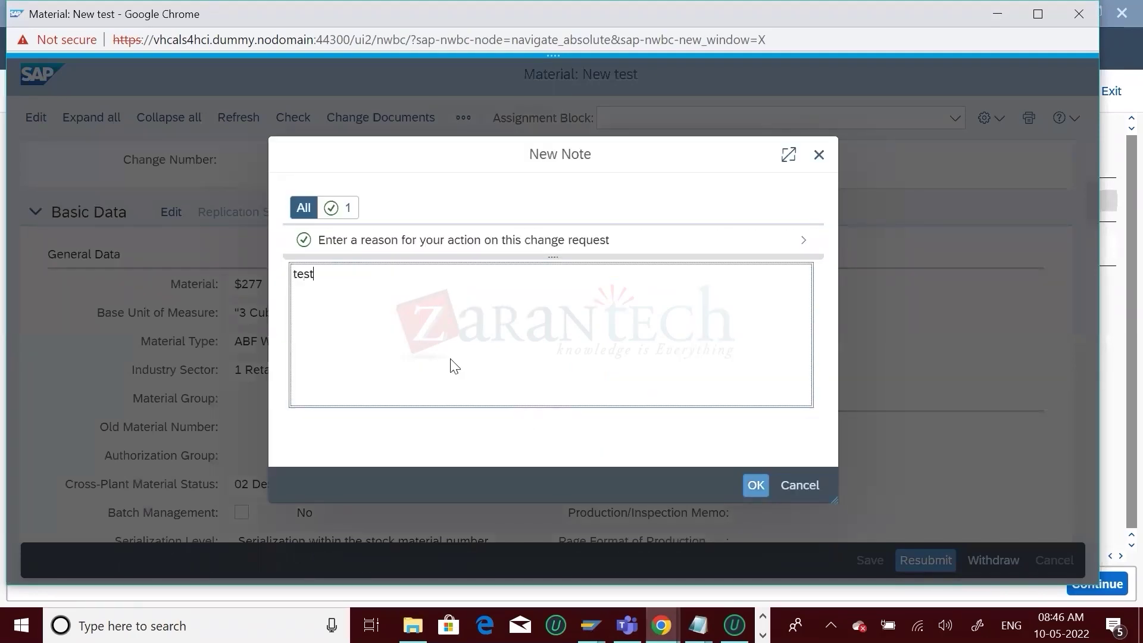
pyautogui.write('withdraw')
pyautogui.click(755, 486)
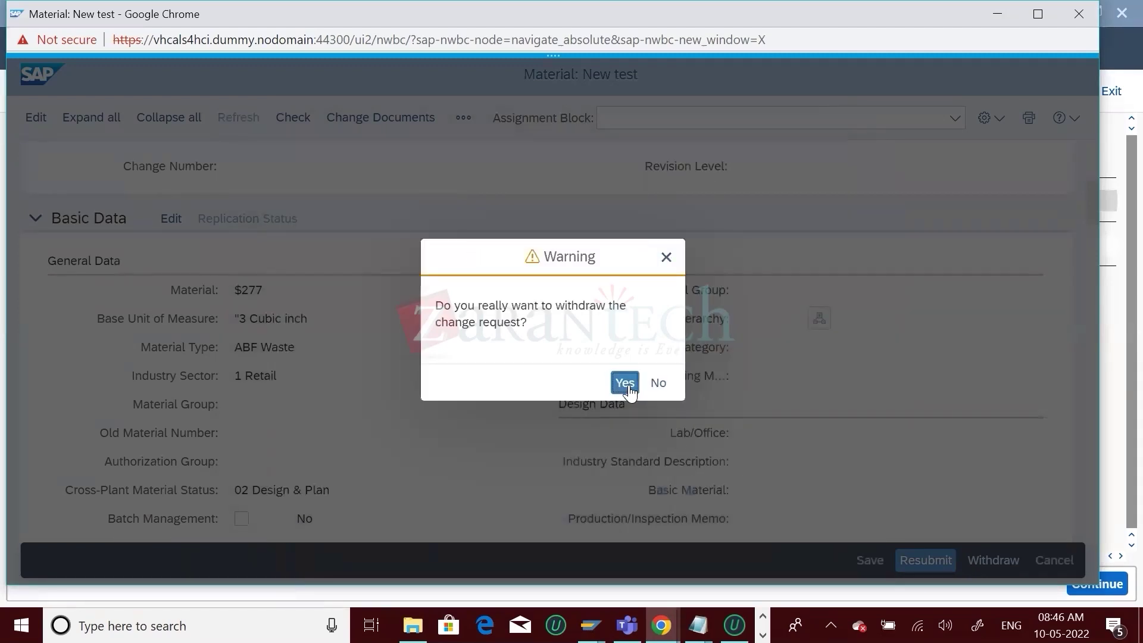
pyautogui.click(626, 383)
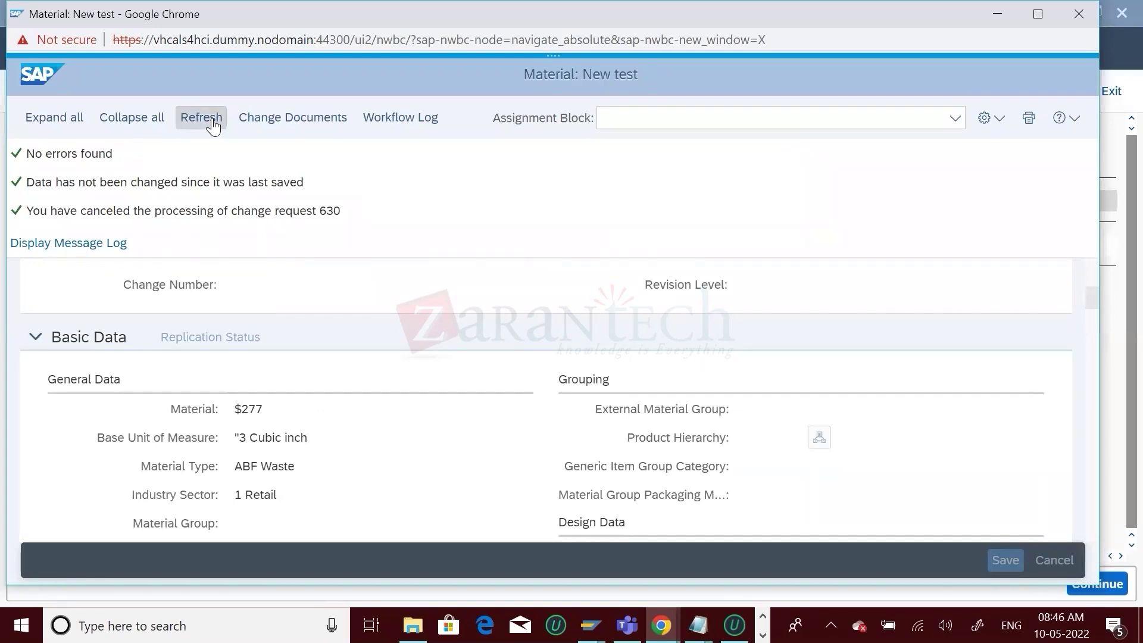
# - Refresh the withdrawn change request to check its processing state
pyautogui.click(213, 124)
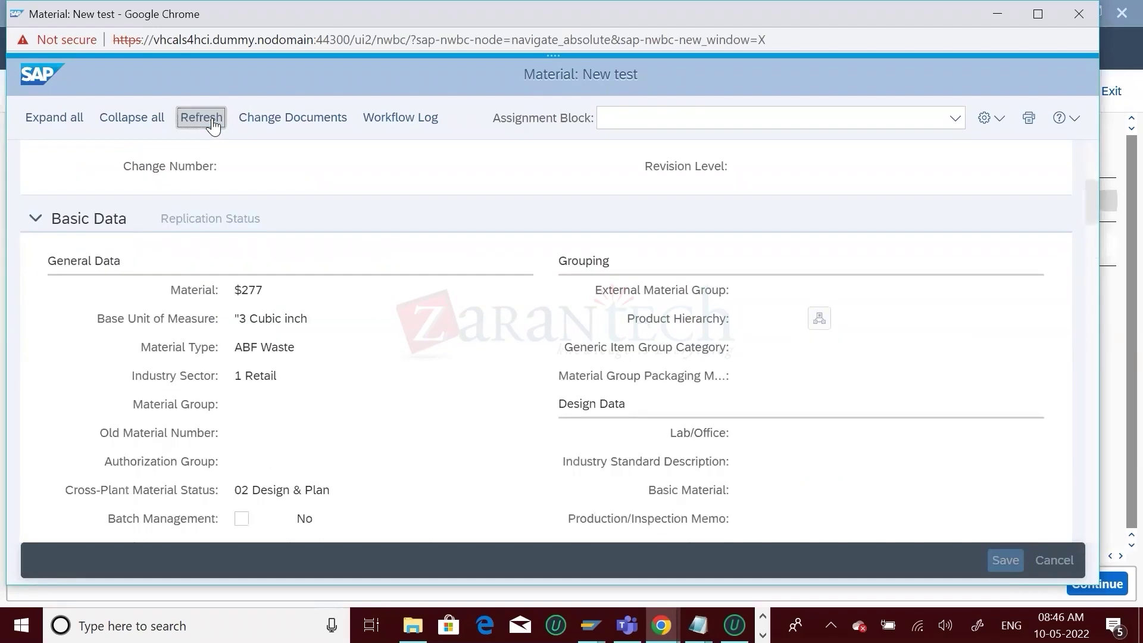
pyautogui.click(213, 124)
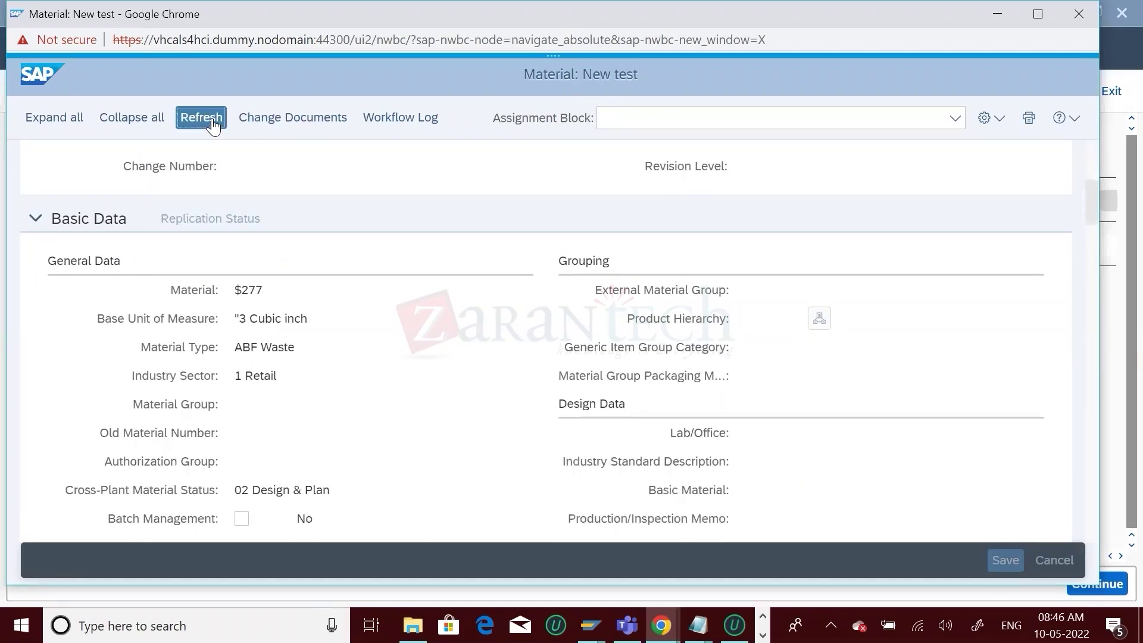
pyautogui.click(213, 124)
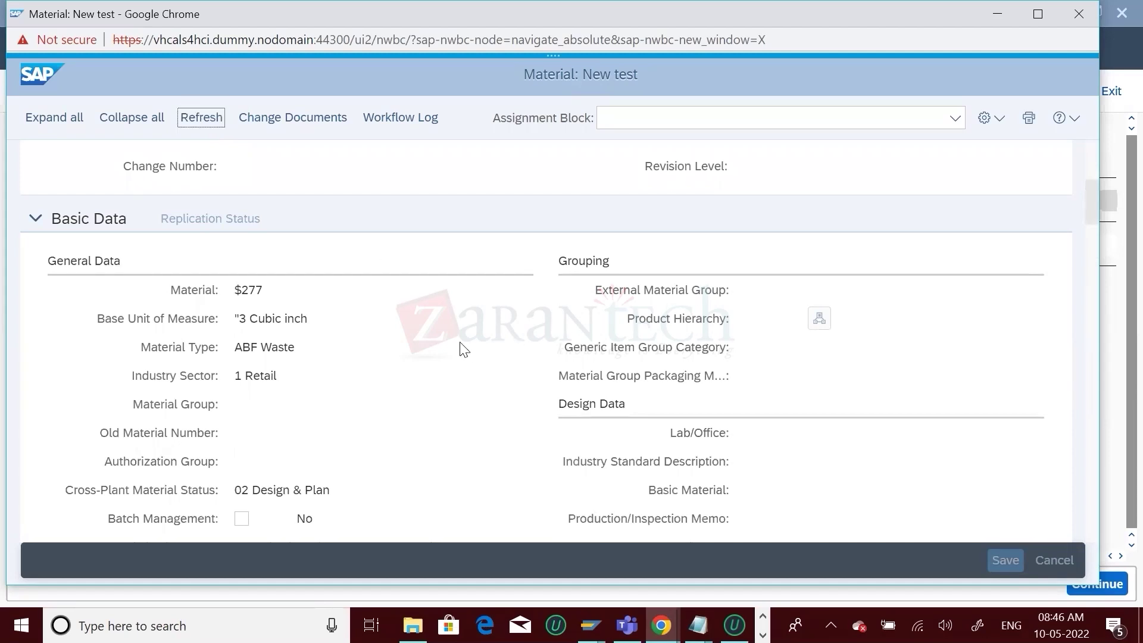
# - Switch to the SAP GUI Data Browser and refresh the status of change request 630 in table USMD120C
pyautogui.hotkey('alt', 'Tab')
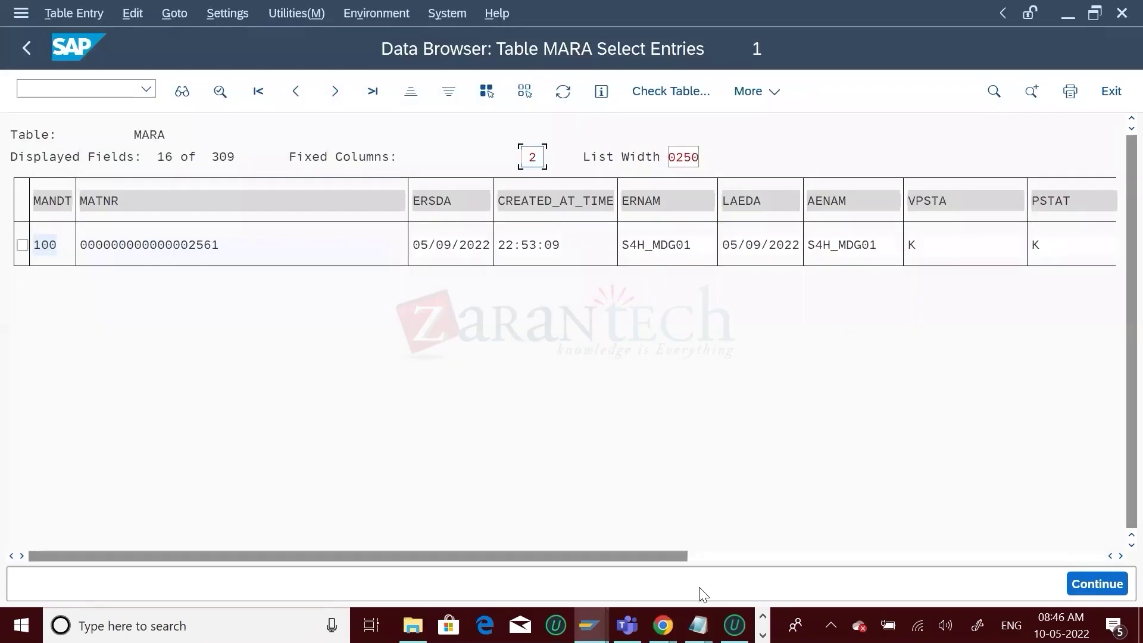
pyautogui.moveTo(589, 625)
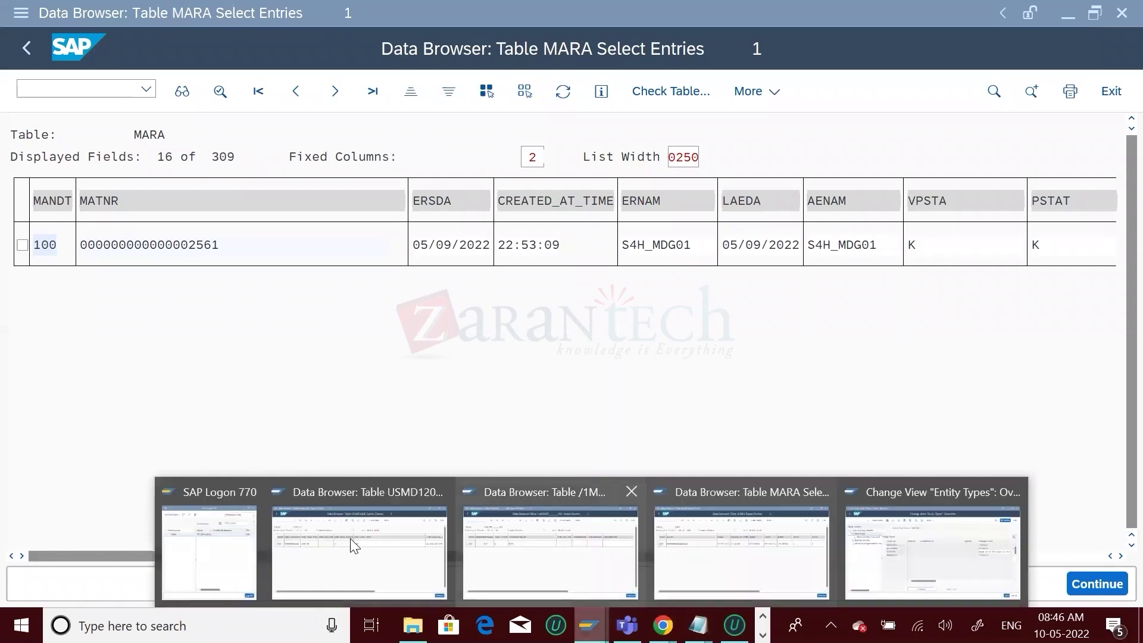
pyautogui.click(355, 543)
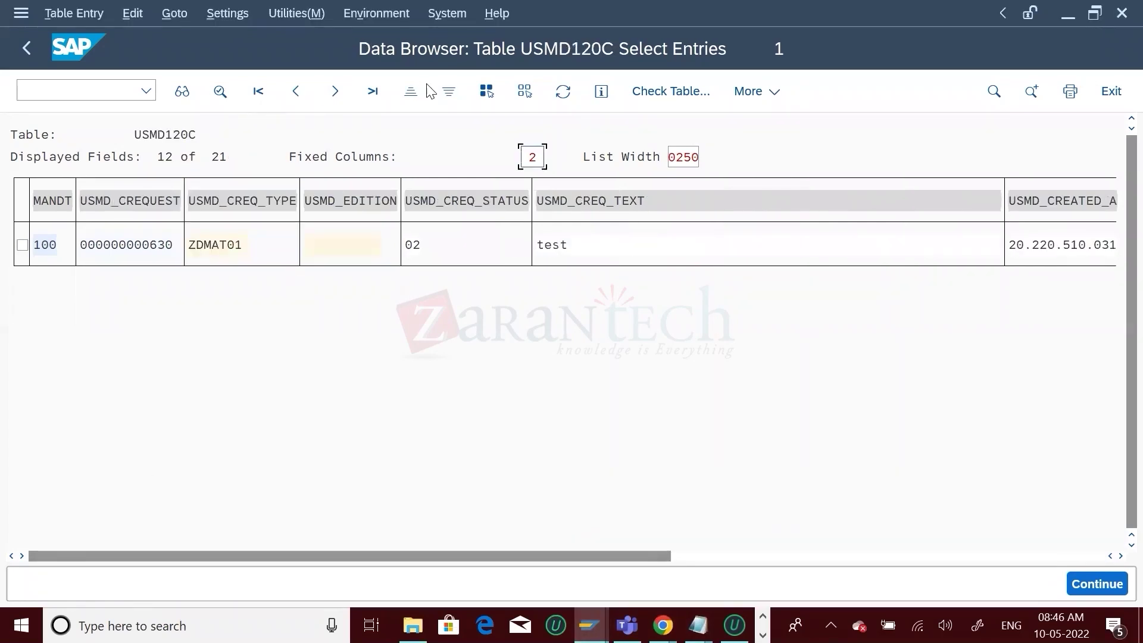
pyautogui.click(564, 92)
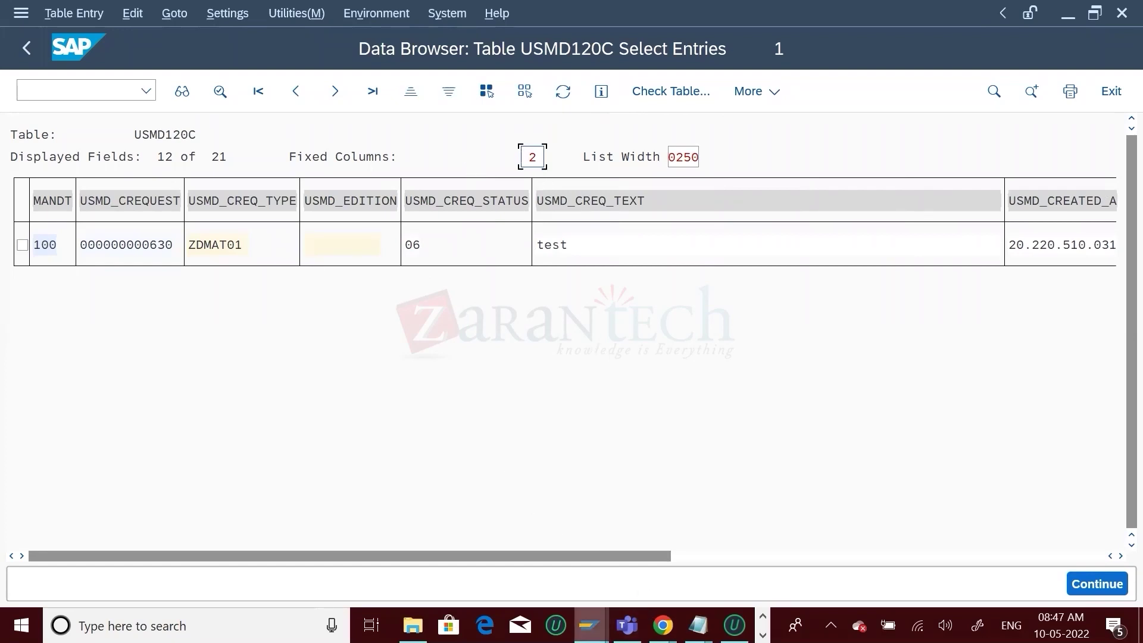
# - Refresh the entries for material $277 in table /1MD/MD______061
pyautogui.moveTo(589, 625)
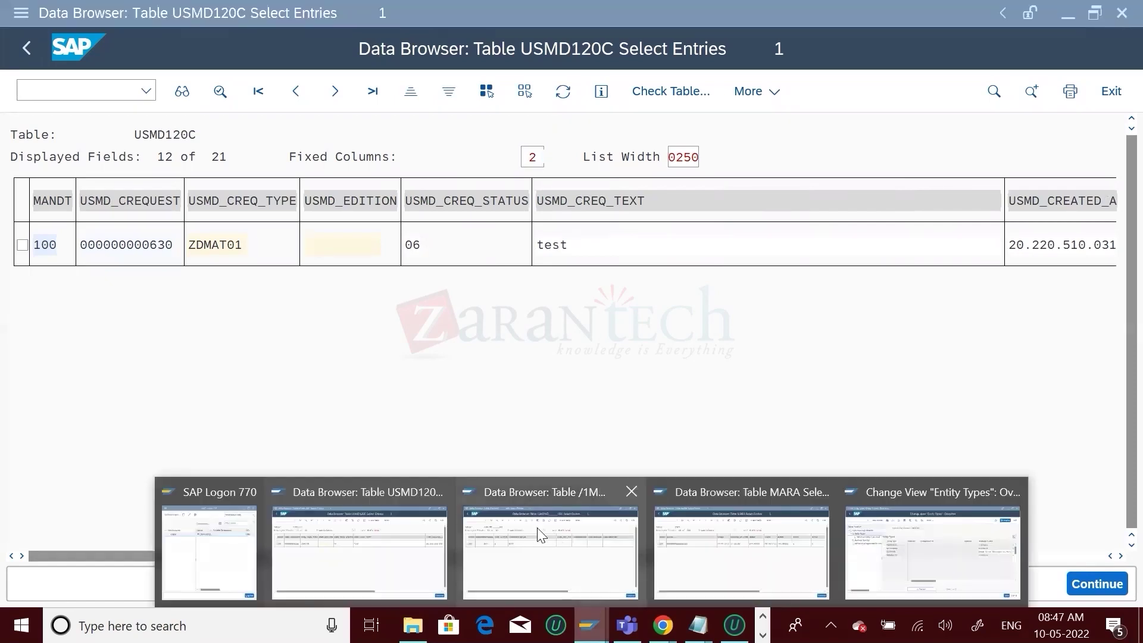
pyautogui.click(552, 491)
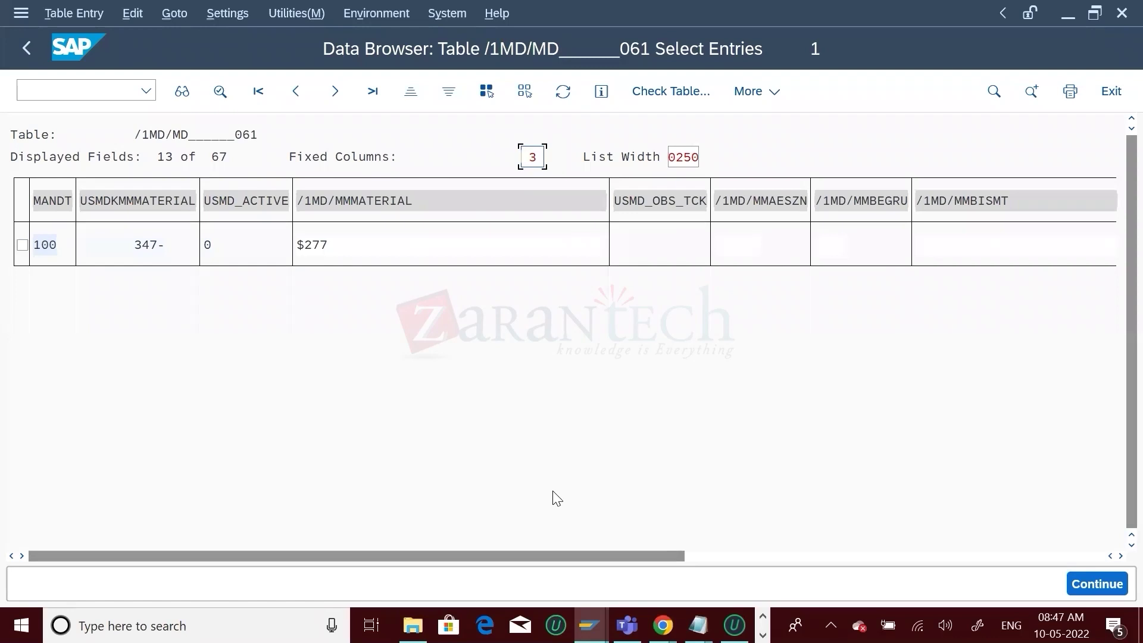
pyautogui.click(562, 92)
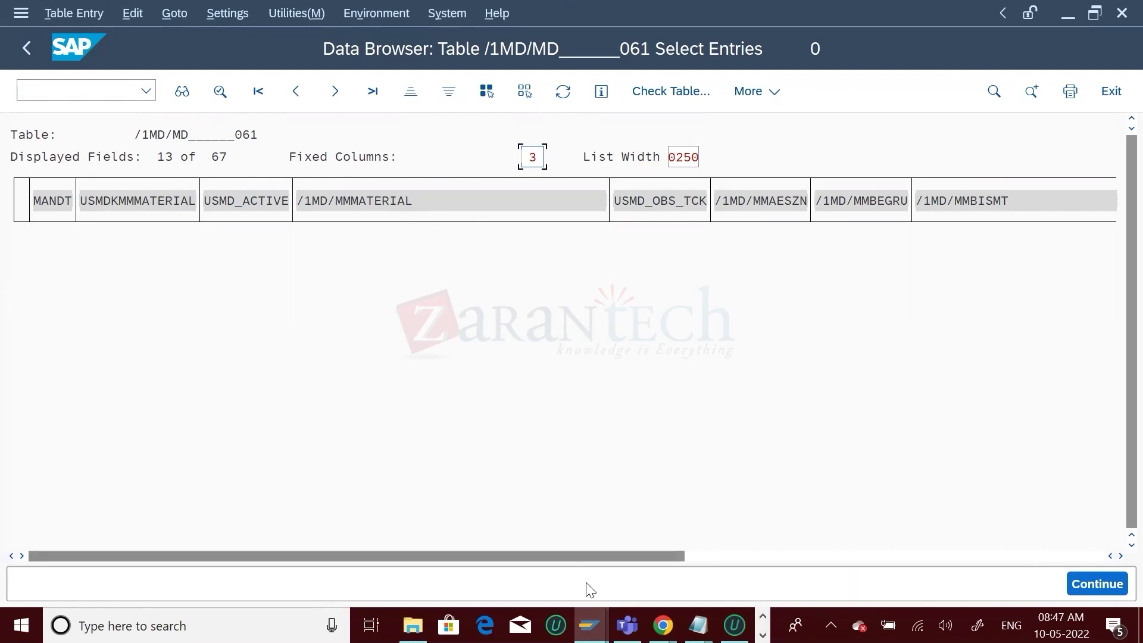
# - Switch to BRFplus in Chrome and examine the condition and result columns of decision table DT_SINGLE_VAL_ZDMAT01
pyautogui.click(663, 625)
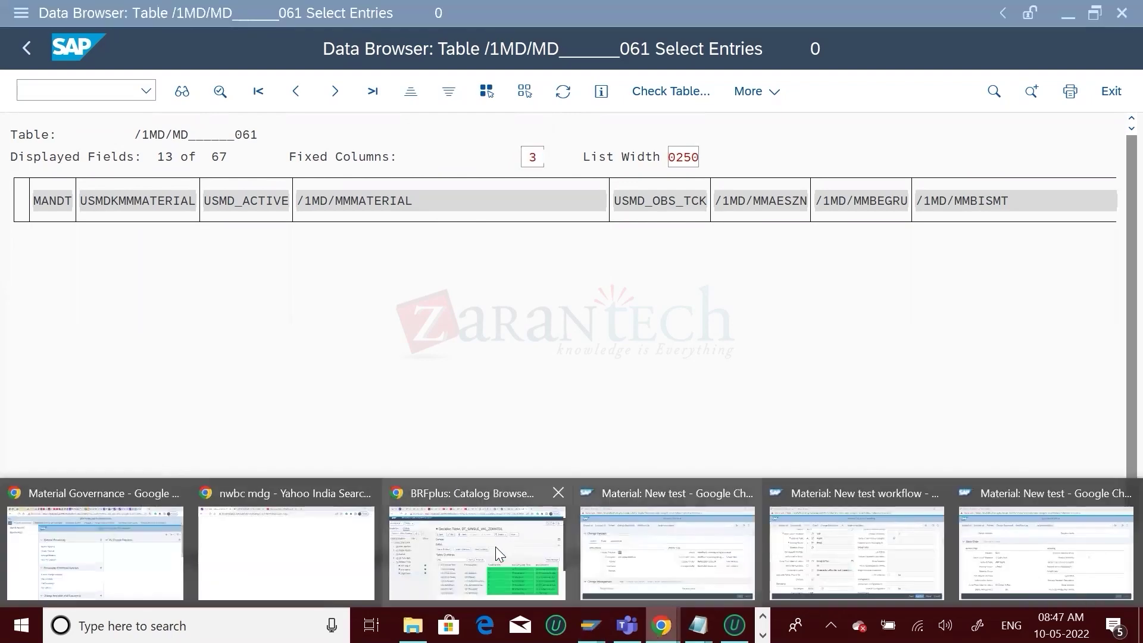
pyautogui.click(844, 586)
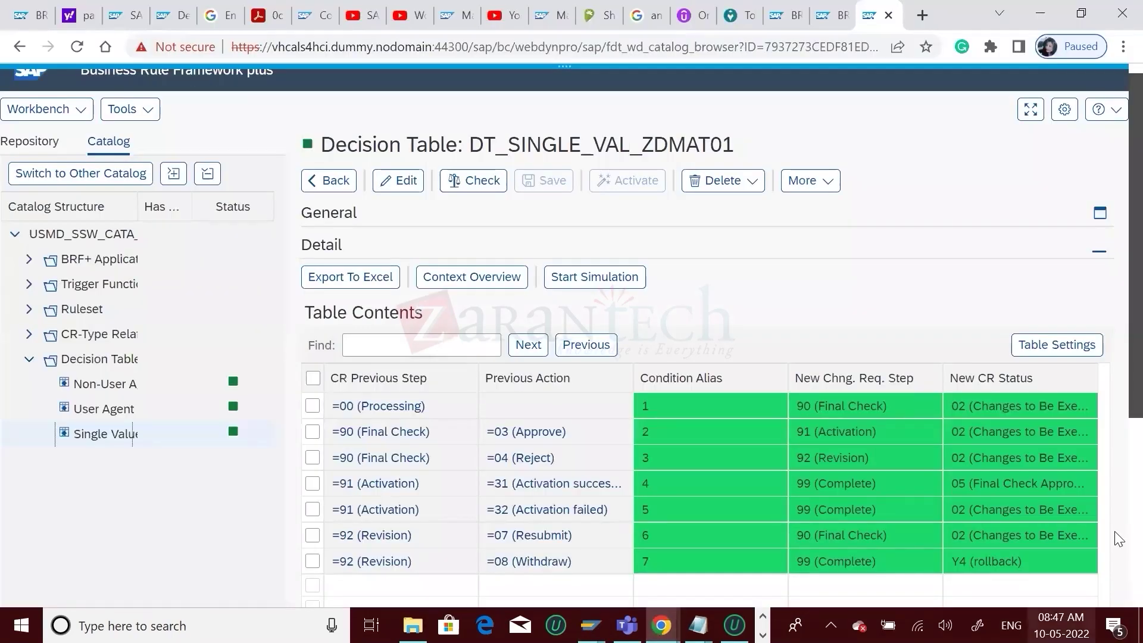
pyautogui.scroll(-3, 1117, 398)
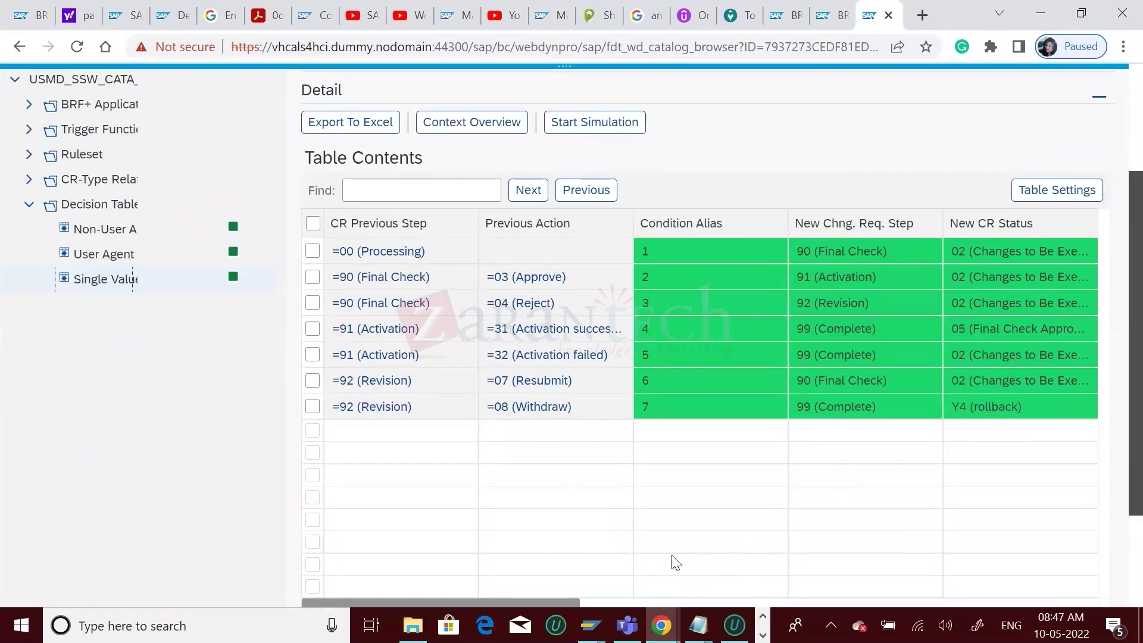
pyautogui.click(672, 599)
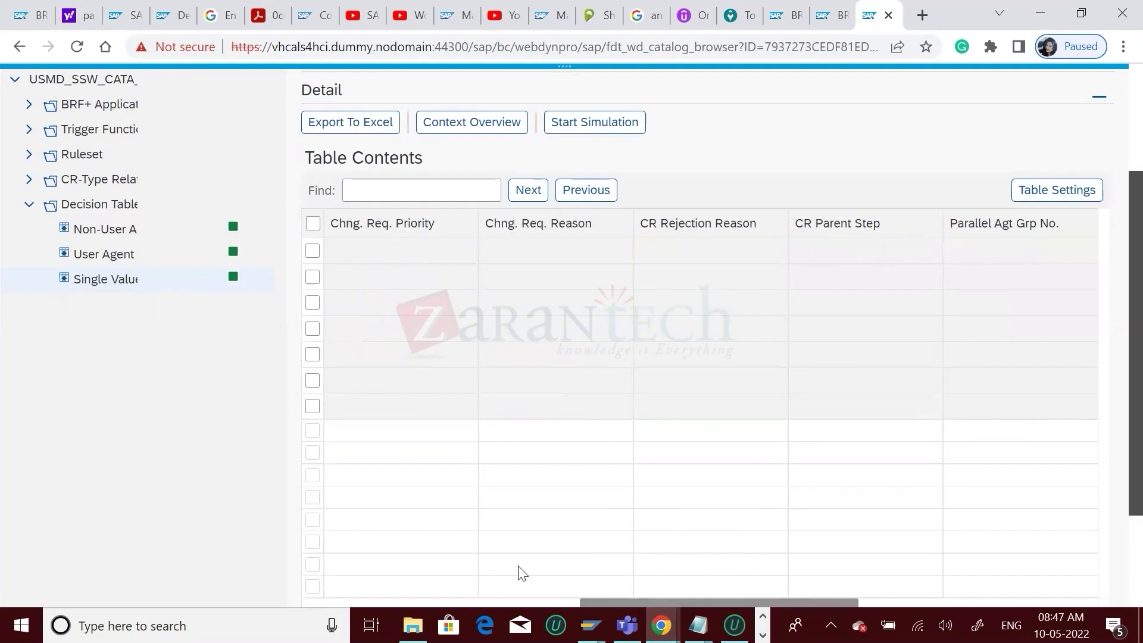
pyautogui.click(513, 603)
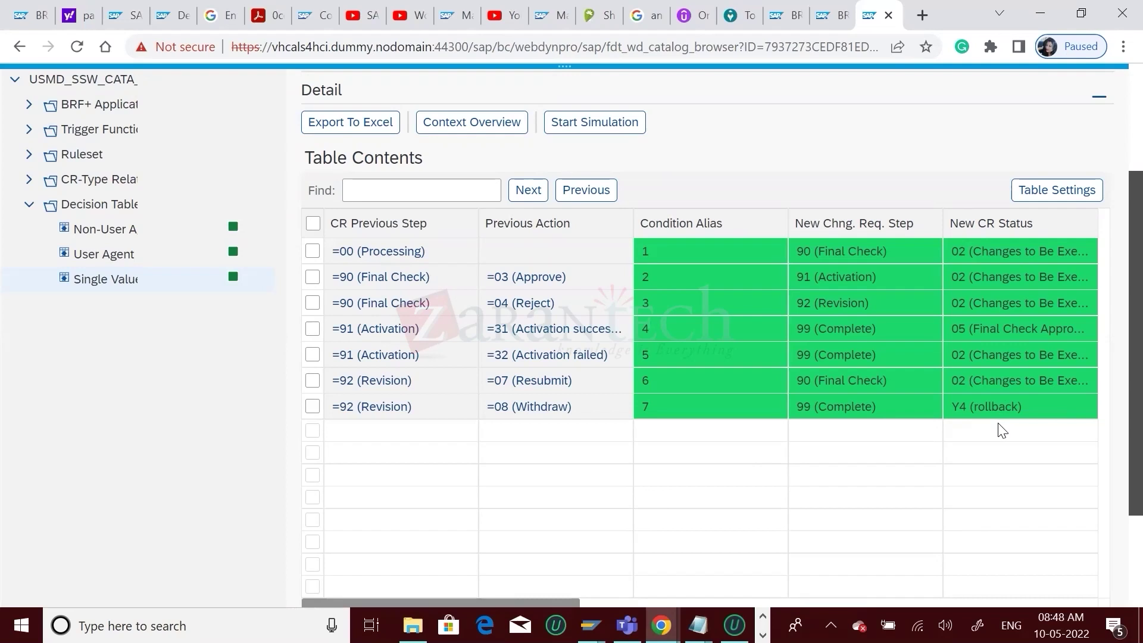
# - Switch to the SAP GUI session showing table USMD120C, leave the table display and start transaction MDGIMG
pyautogui.click(589, 625)
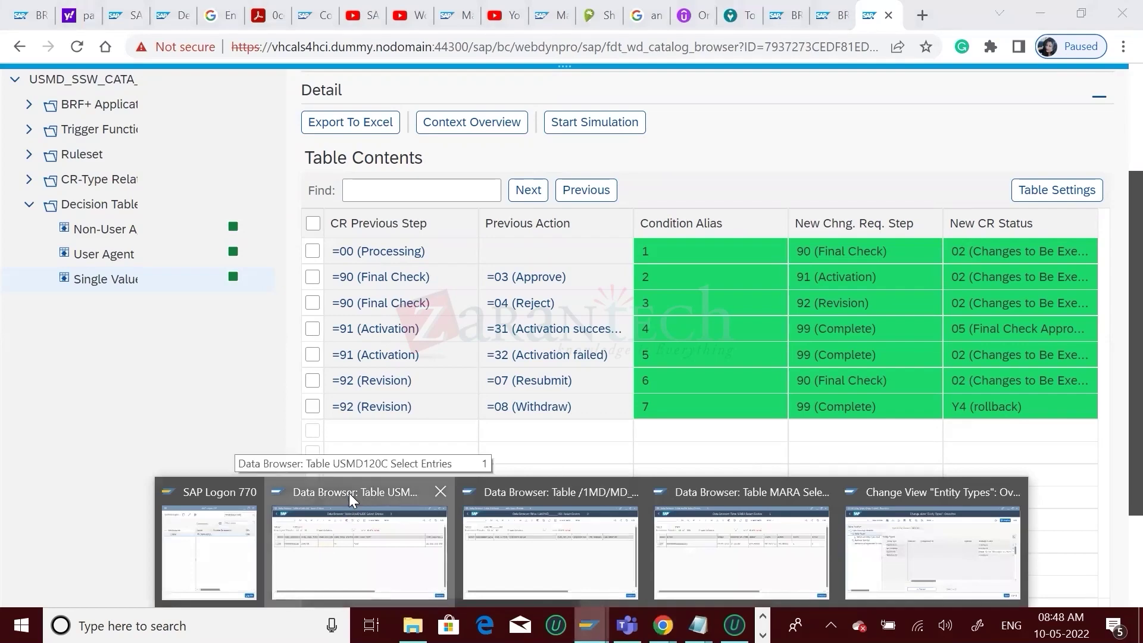
pyautogui.click(349, 493)
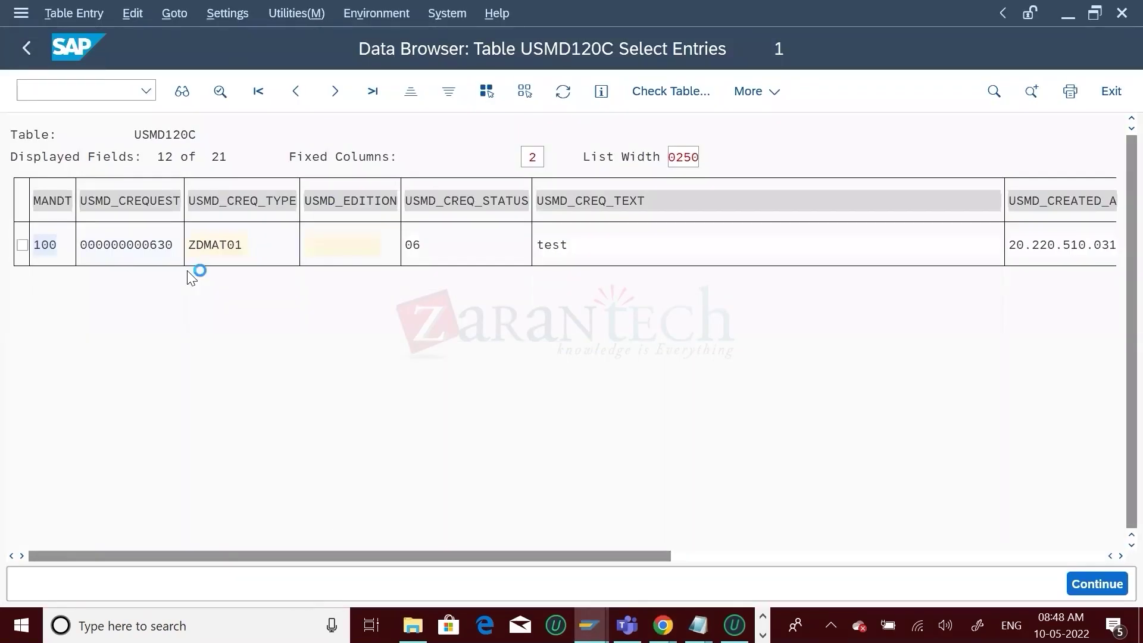
pyautogui.press('F3')
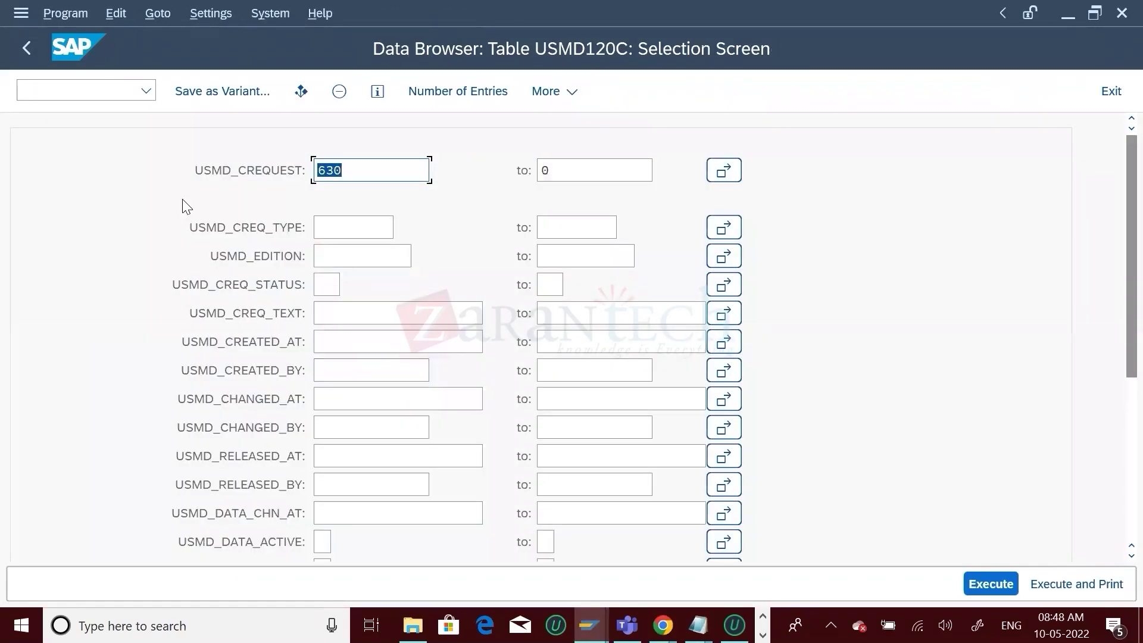
pyautogui.click(23, 43)
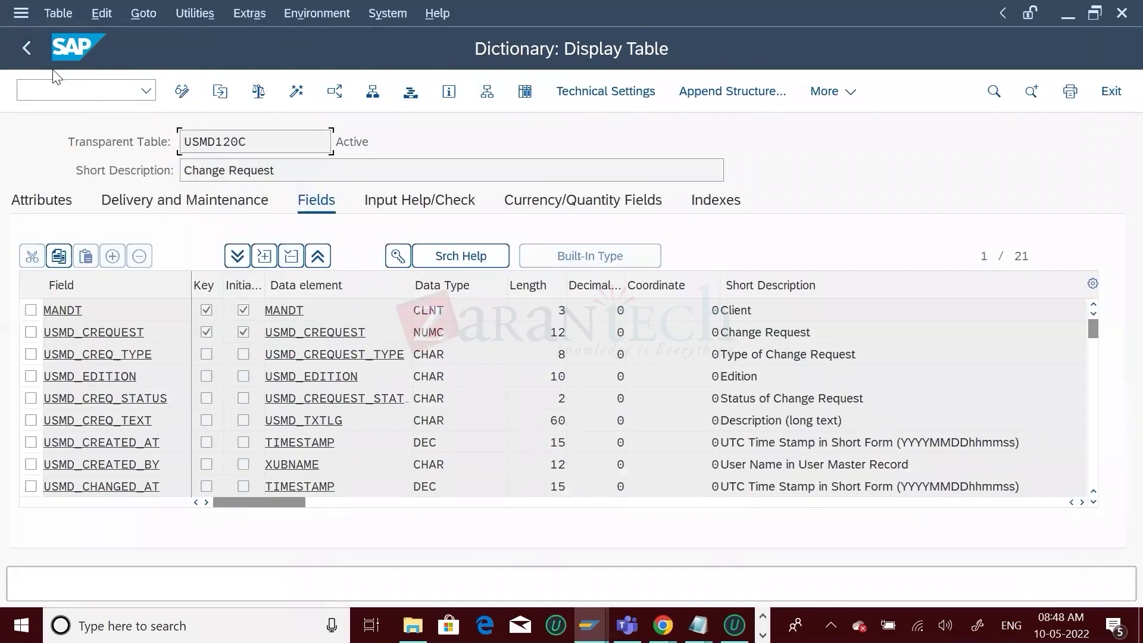
pyautogui.click(54, 77)
pyautogui.write('/nmdgimg')
pyautogui.press('Return')
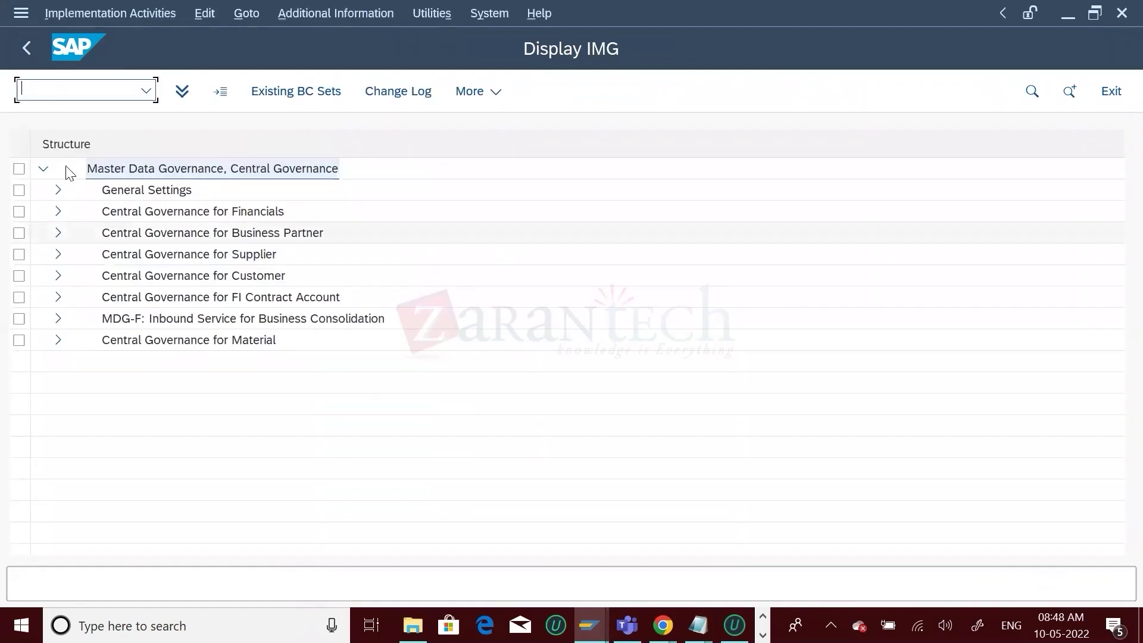
# - Open Edit Statuses of Change Requests from the Change Requests node of Process Modeling in General Settings
pyautogui.click(58, 192)
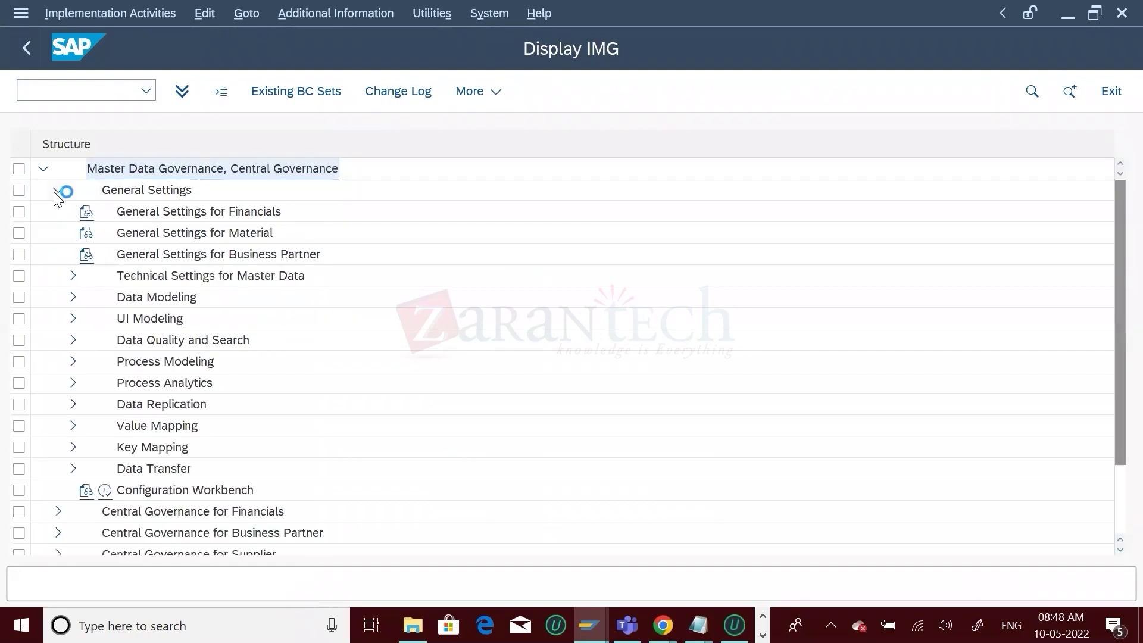
pyautogui.click(72, 361)
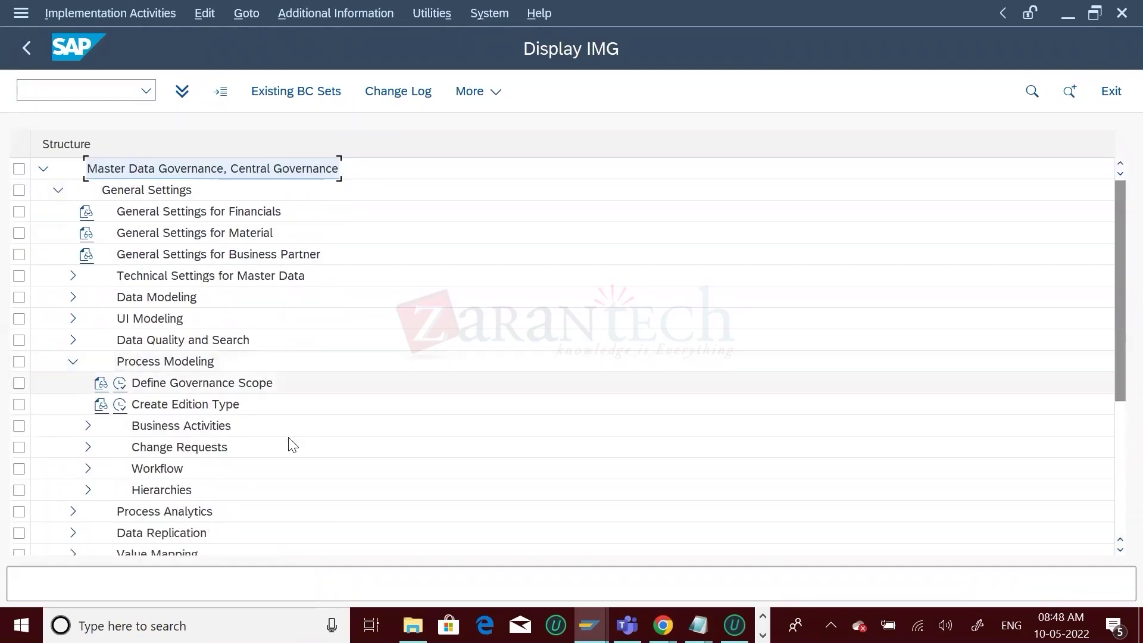
pyautogui.click(88, 447)
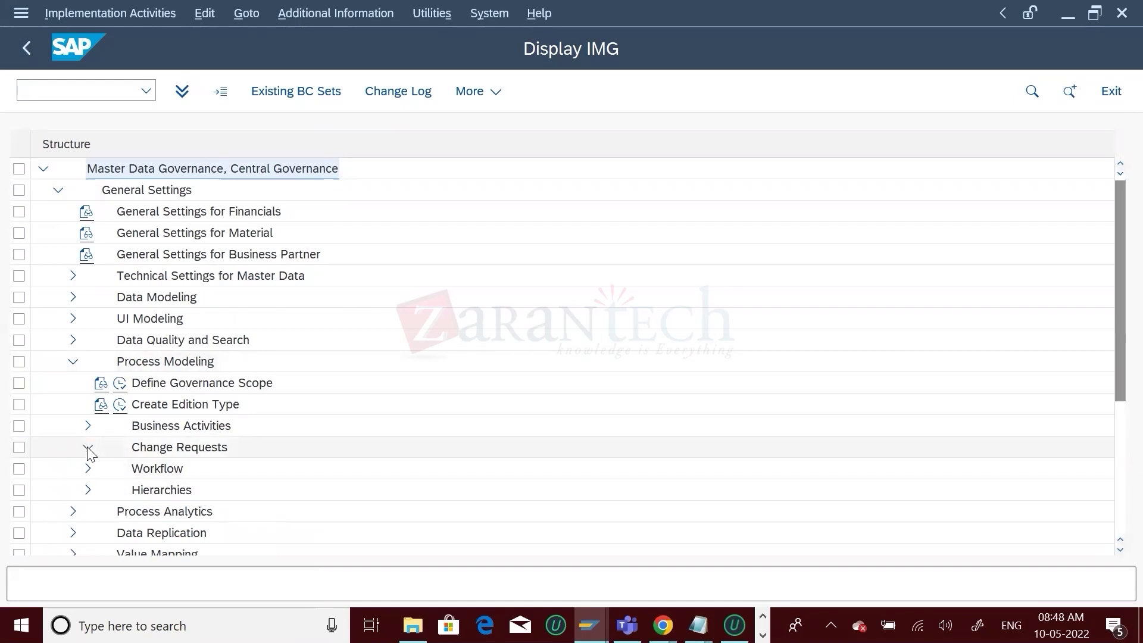
pyautogui.click(1113, 259)
pyautogui.moveTo(1117, 268); pyautogui.dragTo(1116, 318)
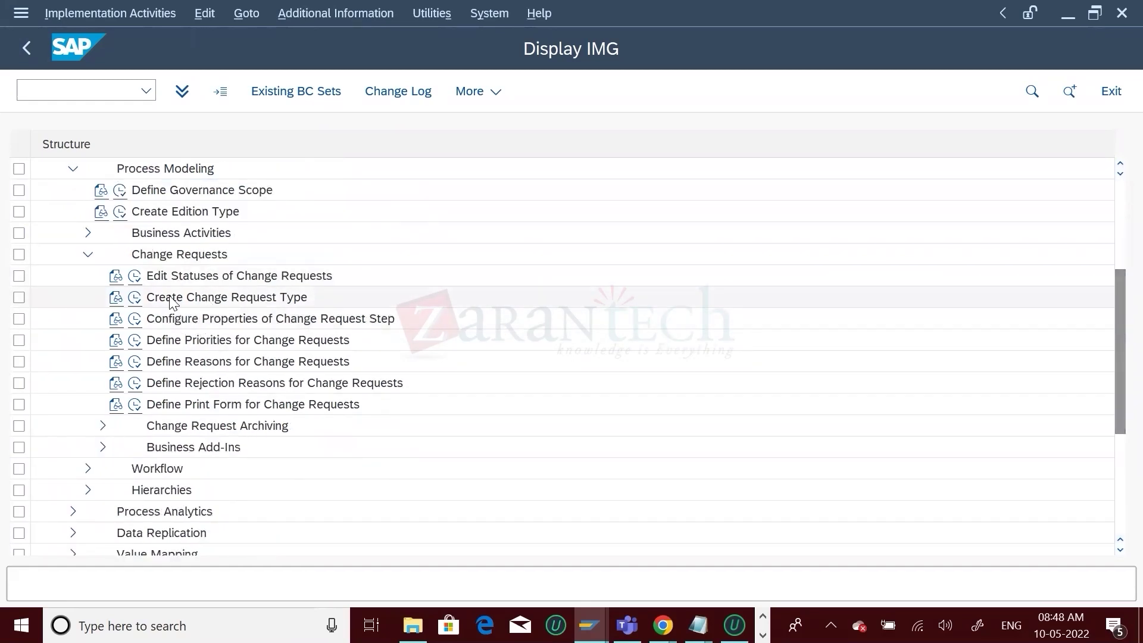
pyautogui.click(135, 276)
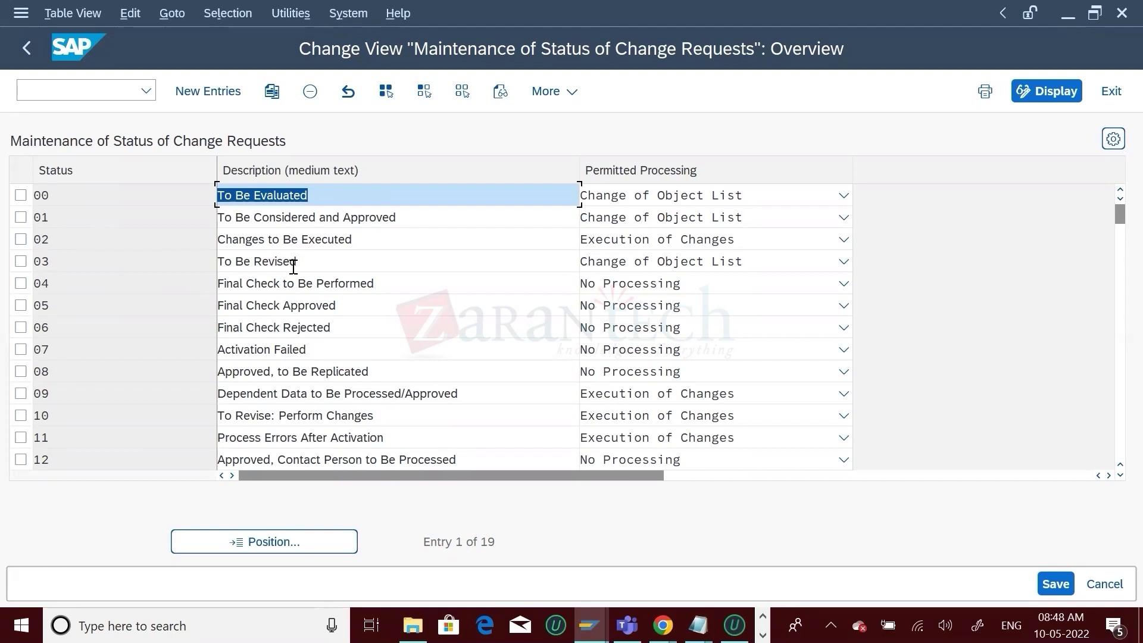
# - Compare the permitted processing of custom status Y4 (rollback) with the standard change request statuses, leaving its setting as is
pyautogui.click(1116, 253)
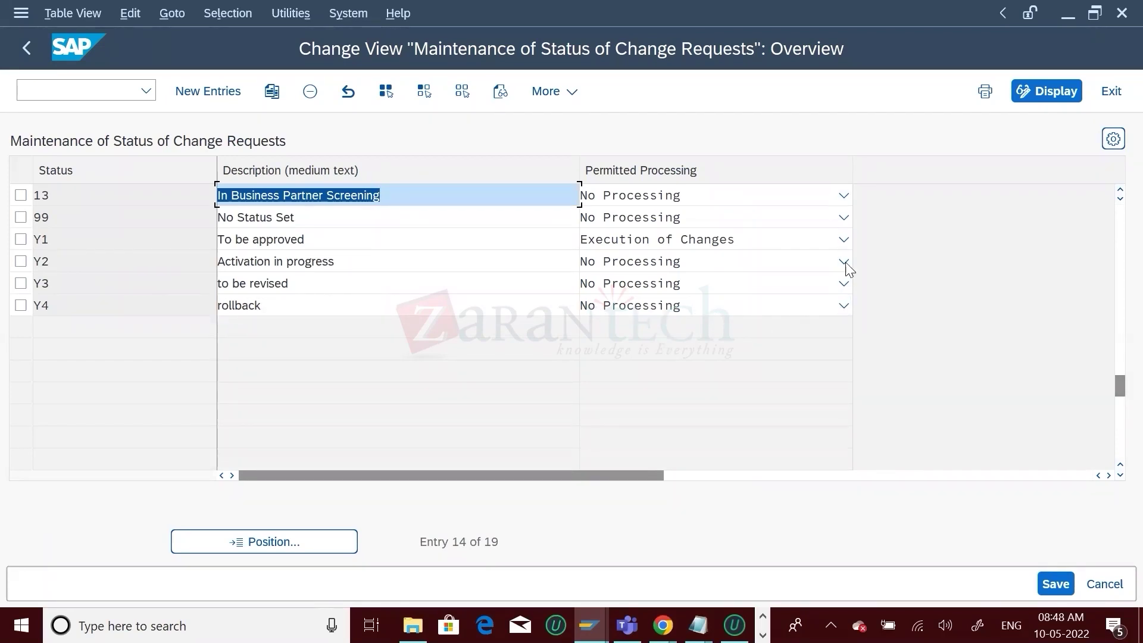
pyautogui.click(845, 307)
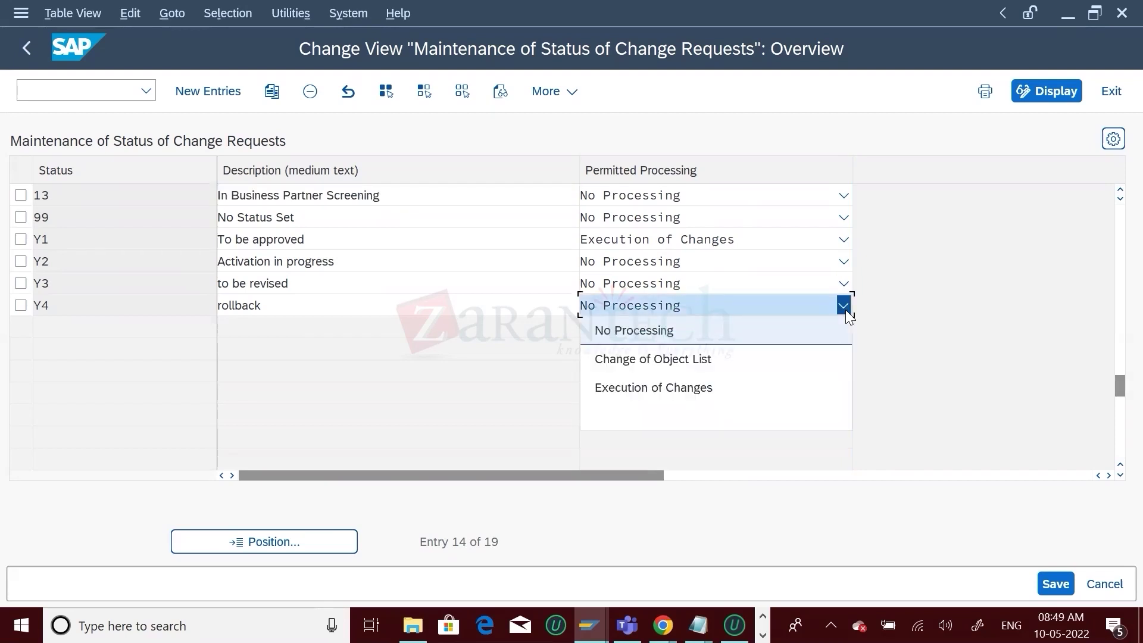
pyautogui.click(846, 307)
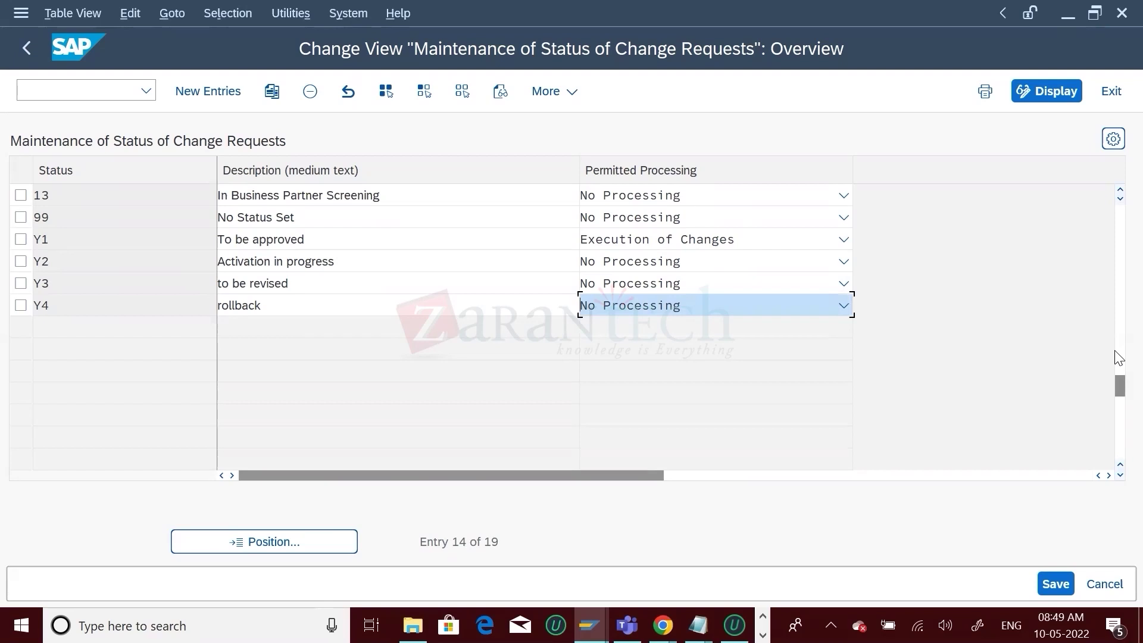
pyautogui.click(1120, 219)
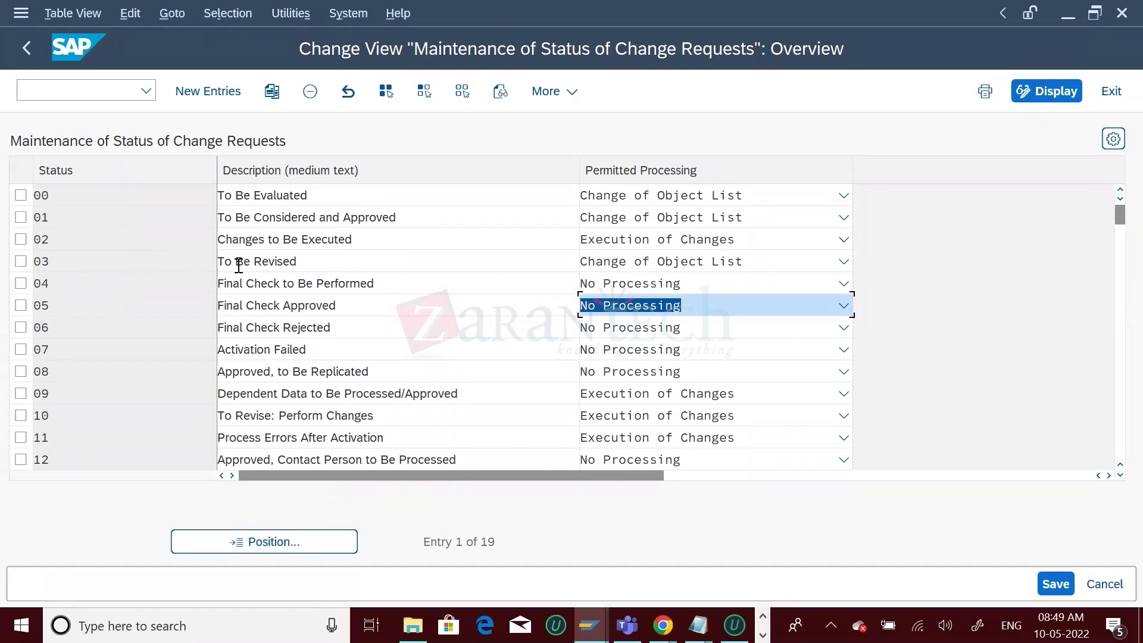
pyautogui.click(1117, 335)
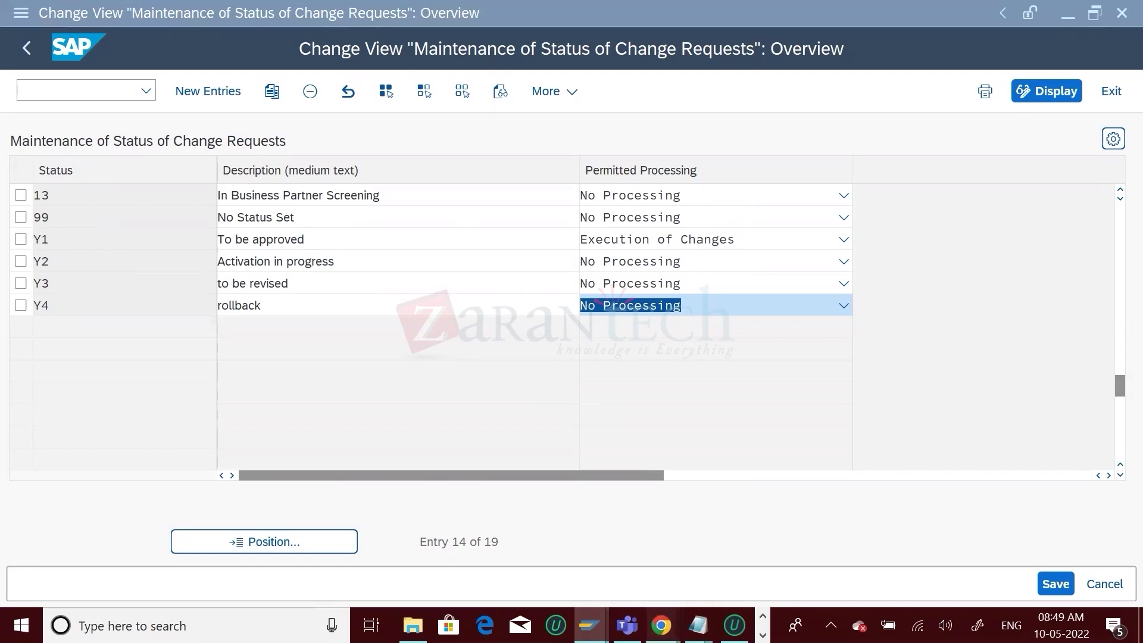
# - Switch to the Material: New test window in Chrome and refresh the change request repeatedly to check its notes and data
pyautogui.click(986, 496)
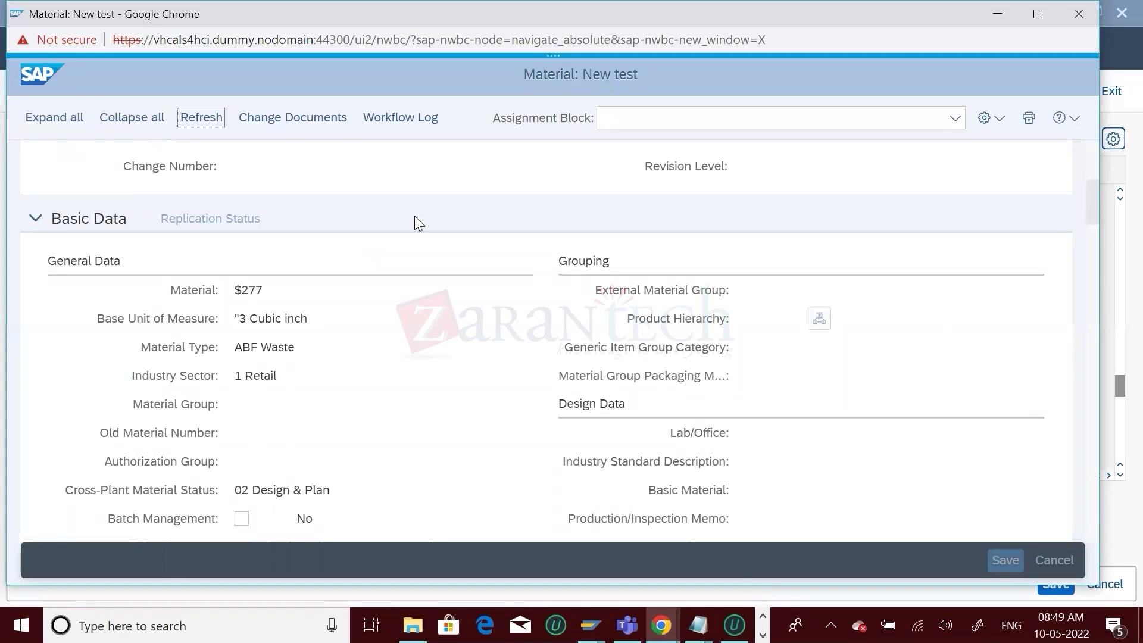
pyautogui.click(1092, 143)
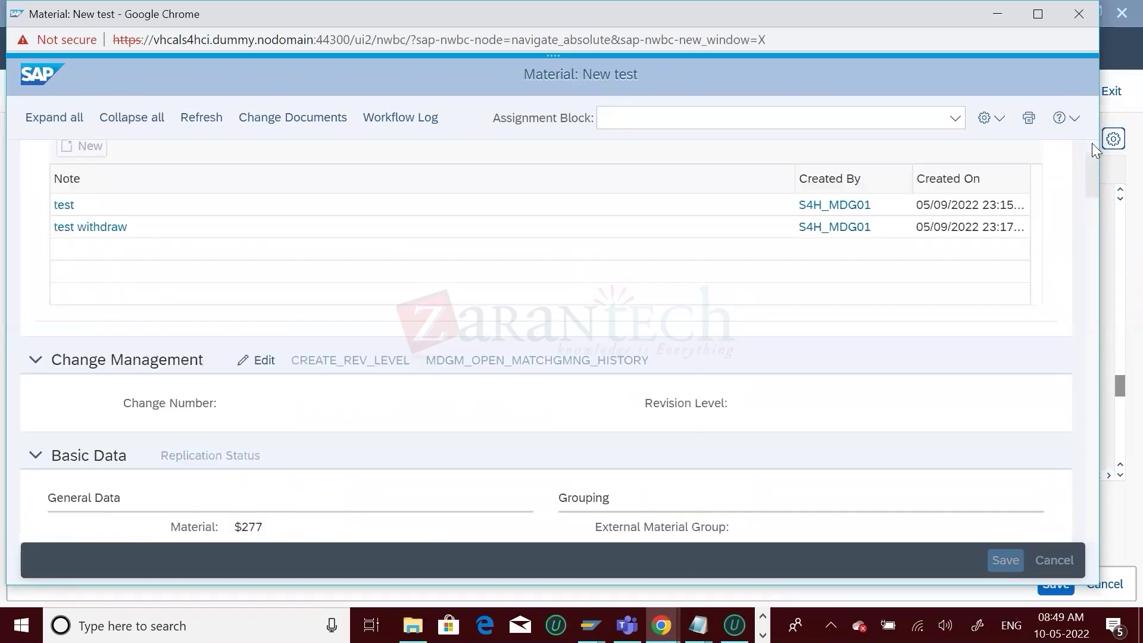
pyautogui.click(193, 115)
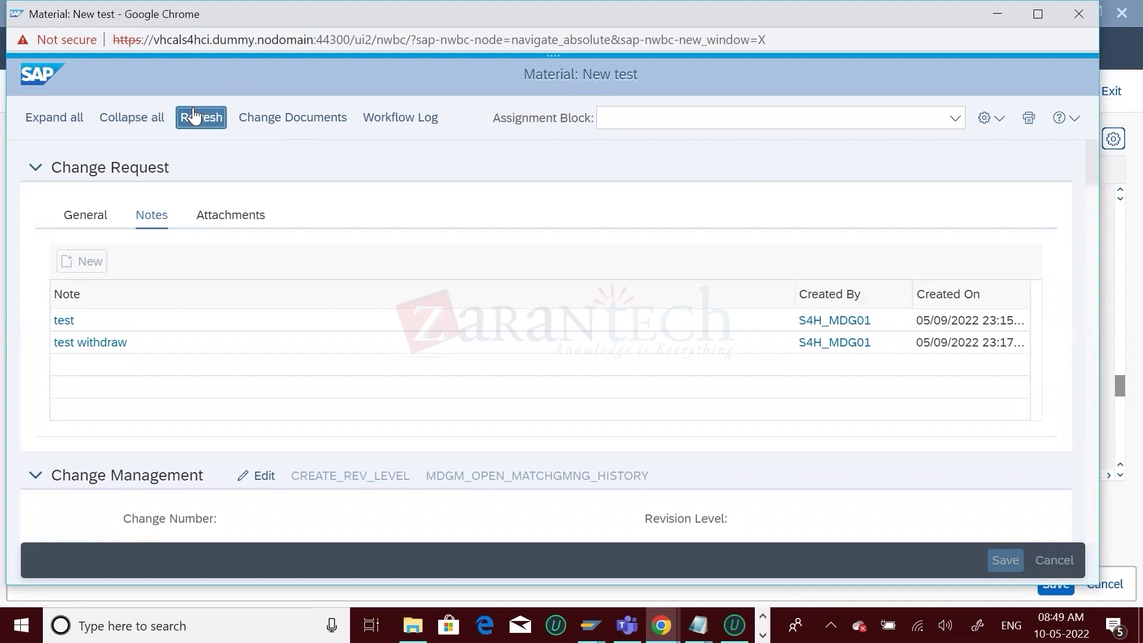
pyautogui.click(200, 122)
pyautogui.click(199, 122)
pyautogui.click(200, 122)
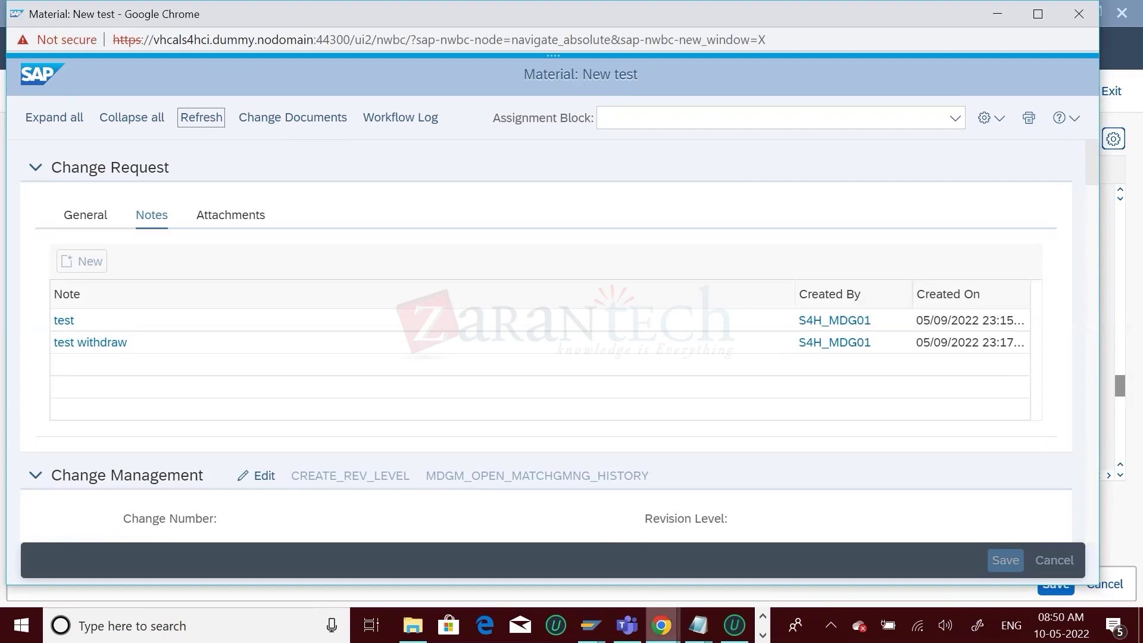
# - Switch to the SAP GUI Data Browser and check the entries of table /1MD/MD______061 again
pyautogui.click(662, 625)
pyautogui.click(633, 412)
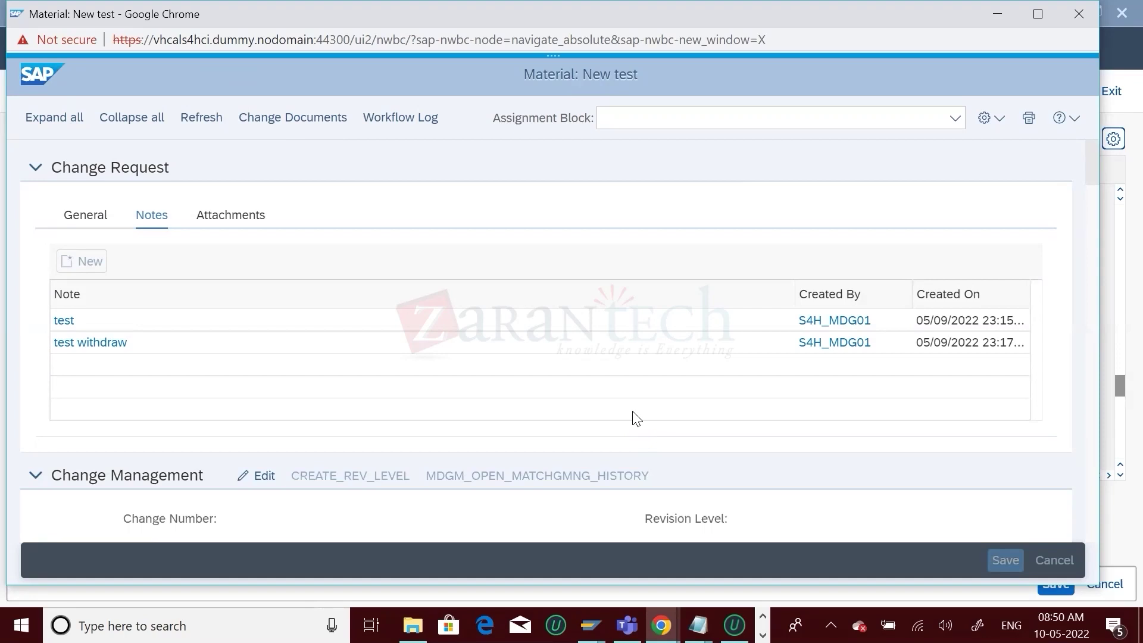
pyautogui.click(590, 625)
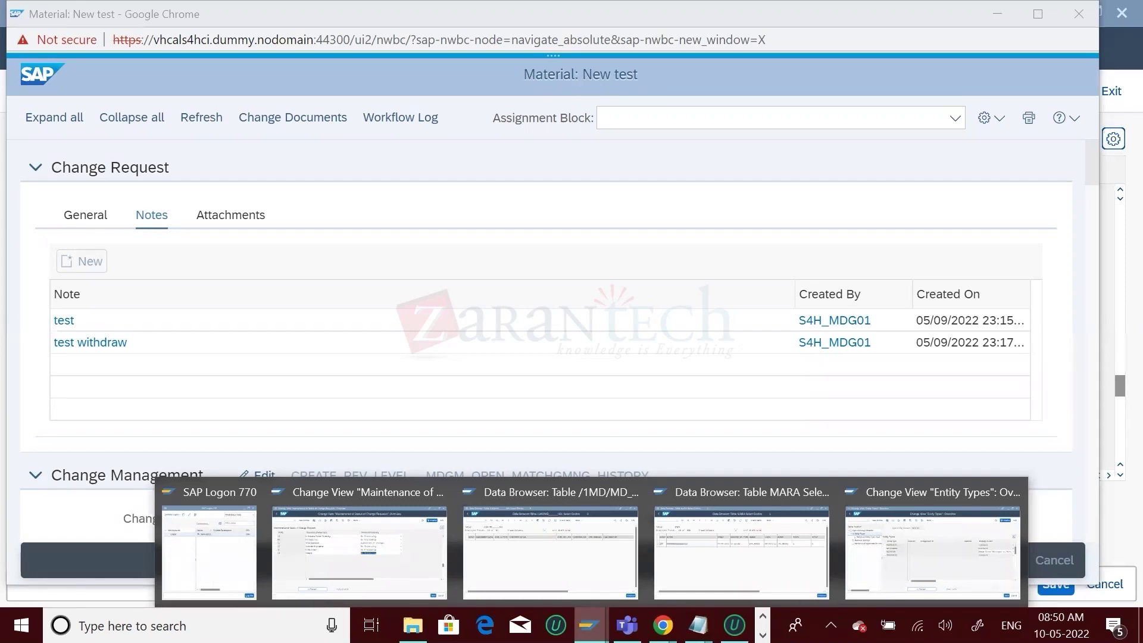
pyautogui.click(662, 625)
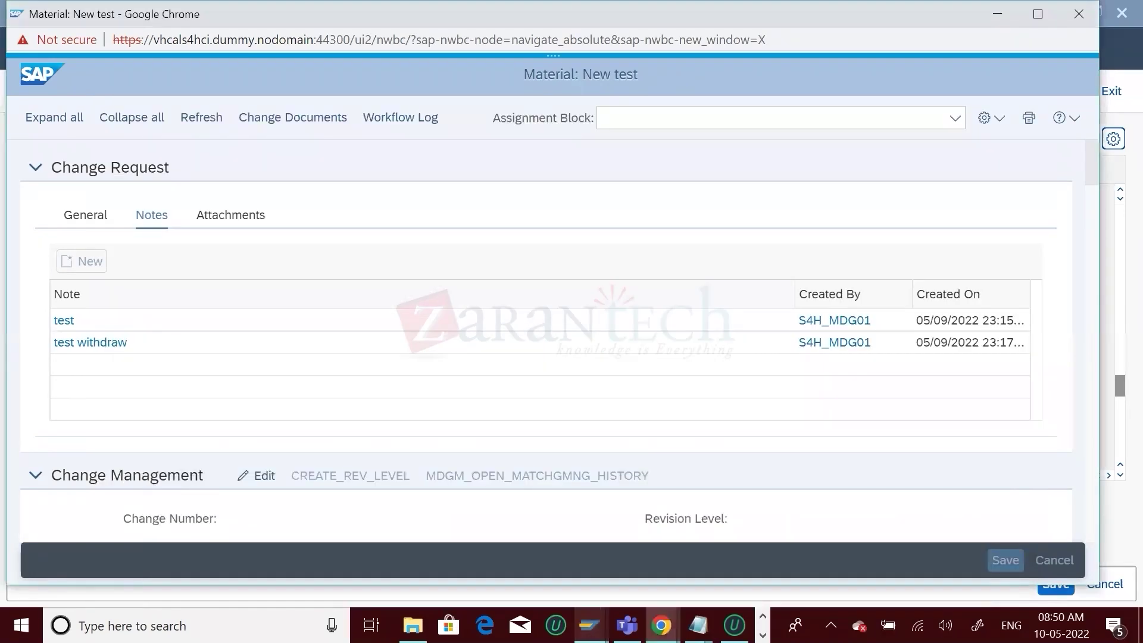
pyautogui.click(589, 625)
pyautogui.click(540, 495)
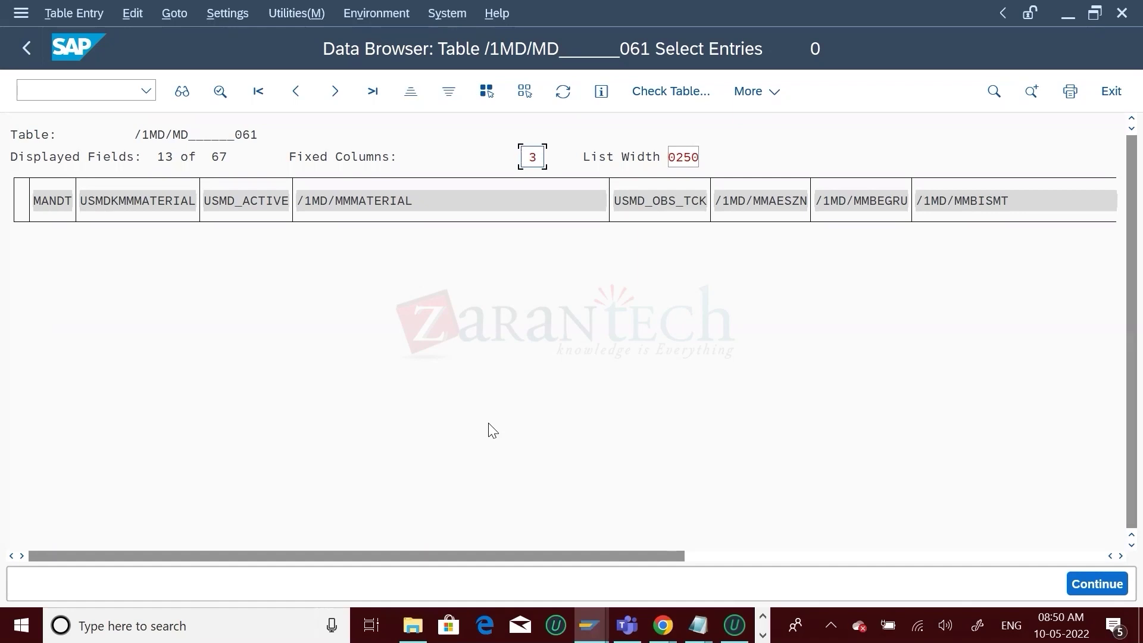
# - Switch to BRFplus in Chrome and examine the single value table's remaining columns and the non-user agent table's process patterns
pyautogui.click(589, 625)
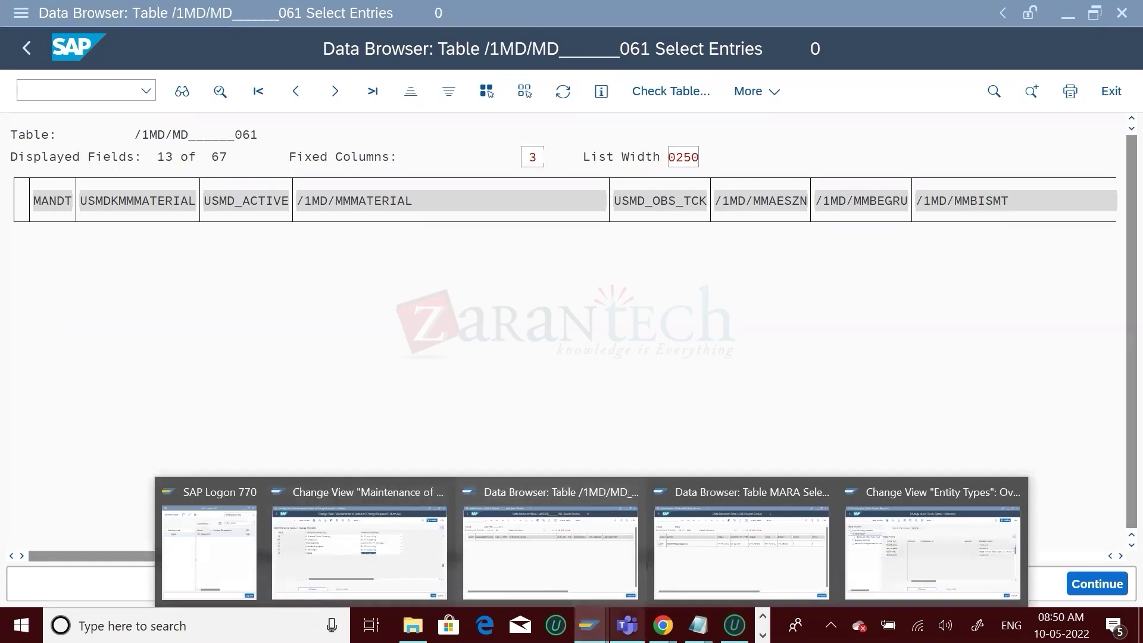
pyautogui.moveTo(661, 625)
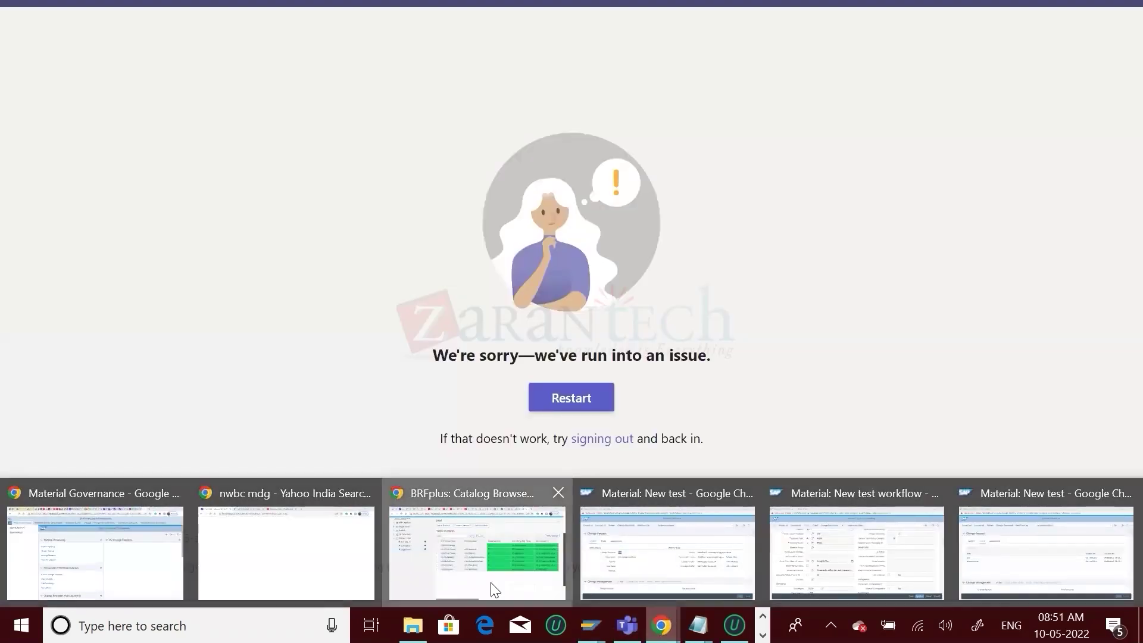
pyautogui.click(492, 585)
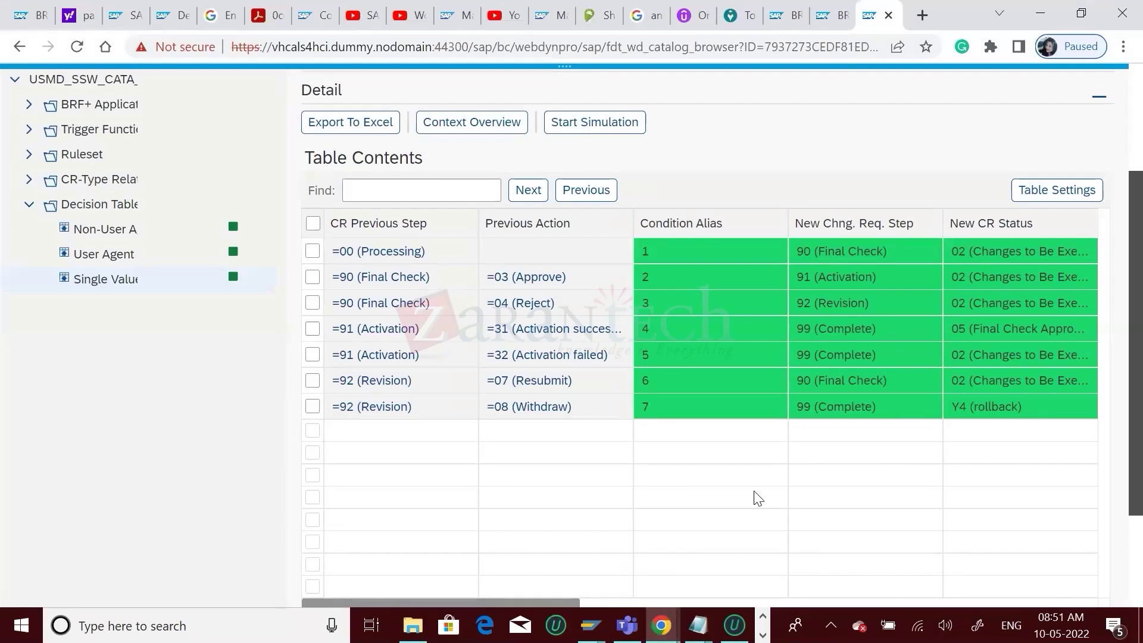
pyautogui.click(720, 603)
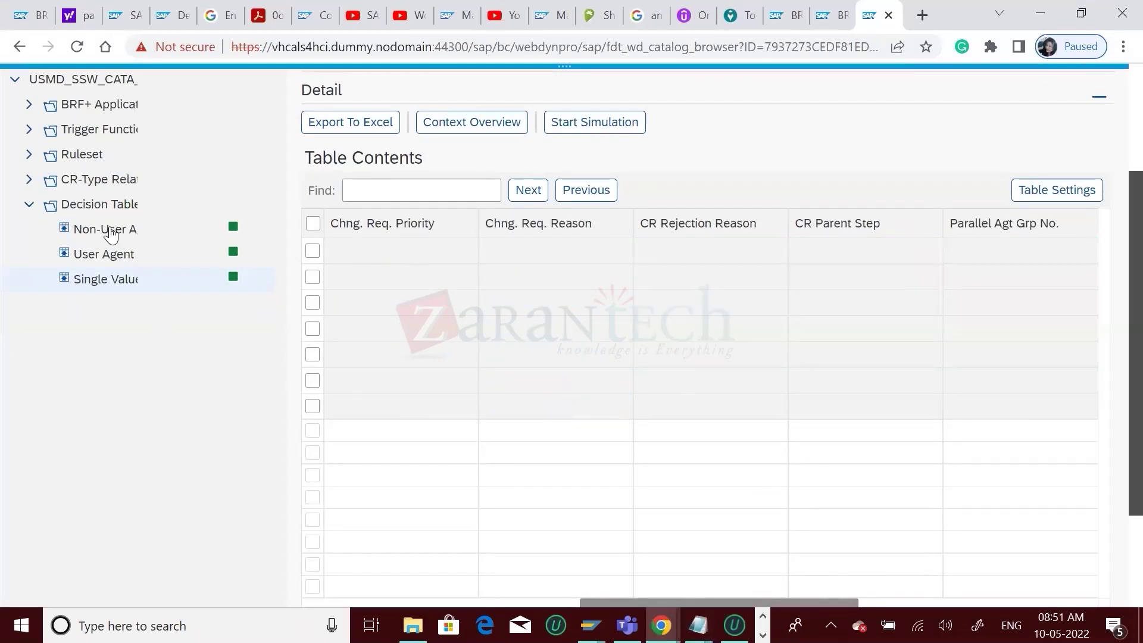
pyautogui.click(110, 237)
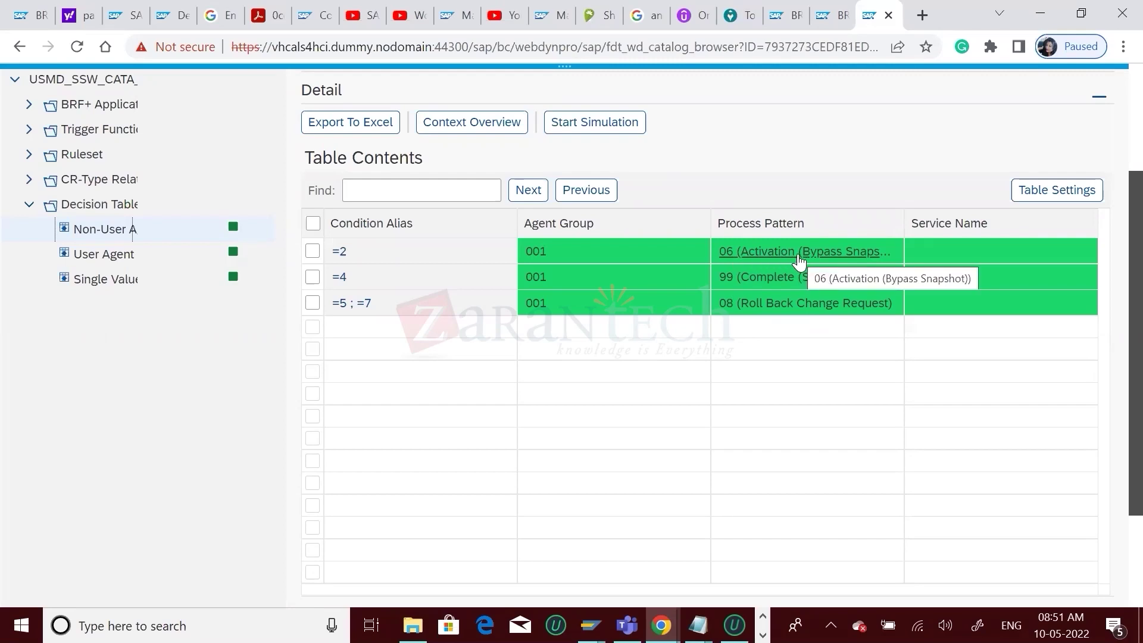
pyautogui.moveTo(799, 253); pyautogui.dragTo(759, 380)
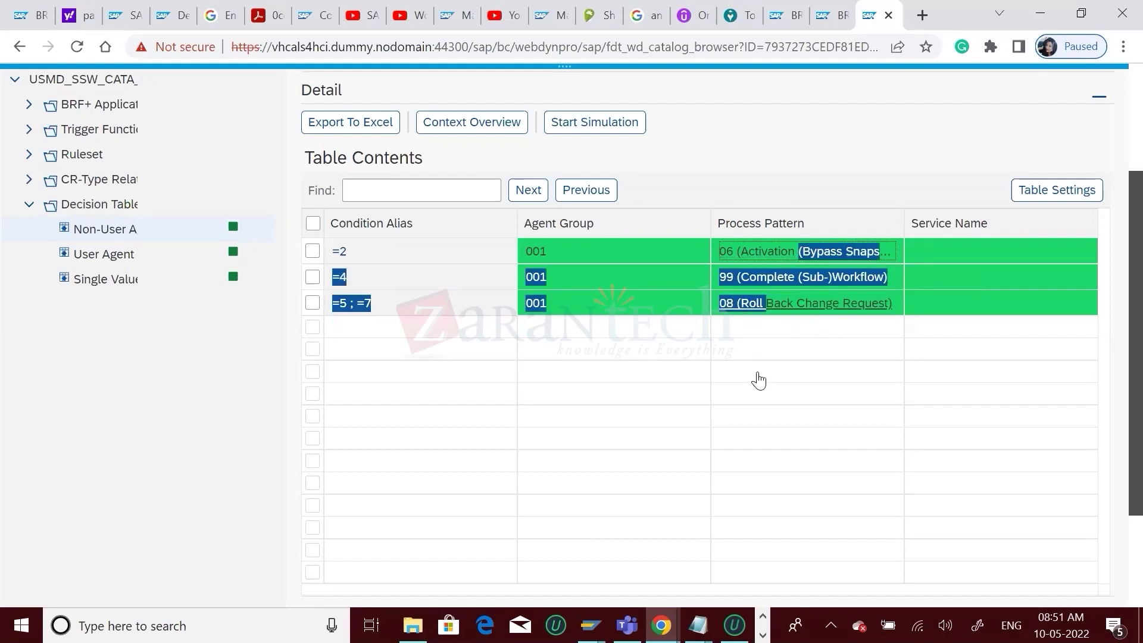
pyautogui.click(848, 355)
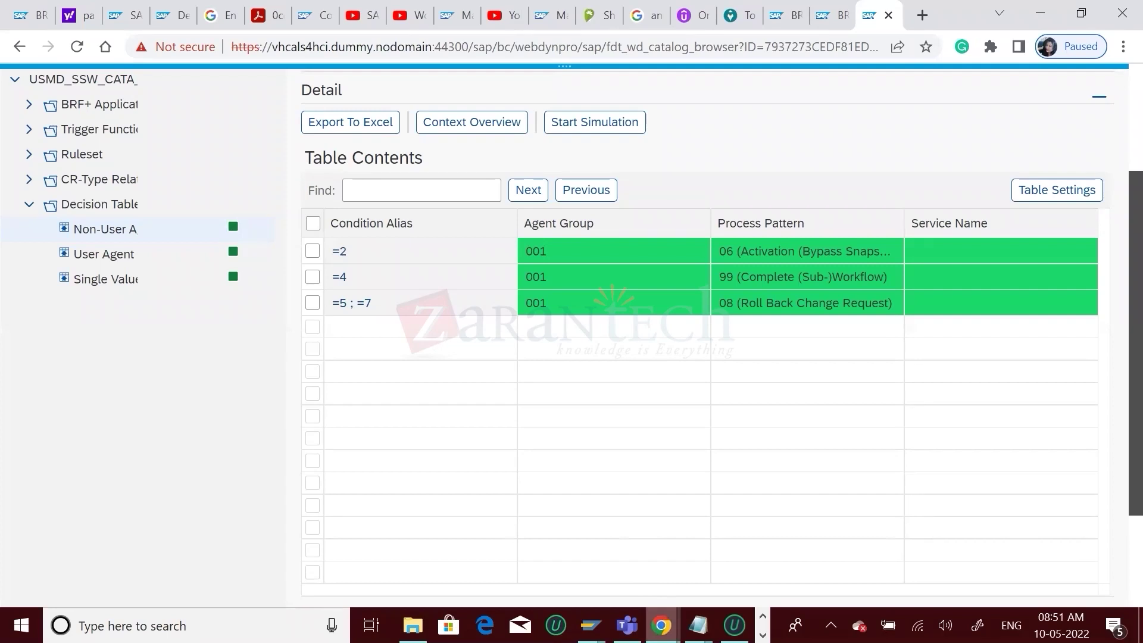
# - Switch to the Material Governance Chrome window, open the Module 5 - BRF+ Concepts presentation and go to slide 19
pyautogui.moveTo(660, 625)
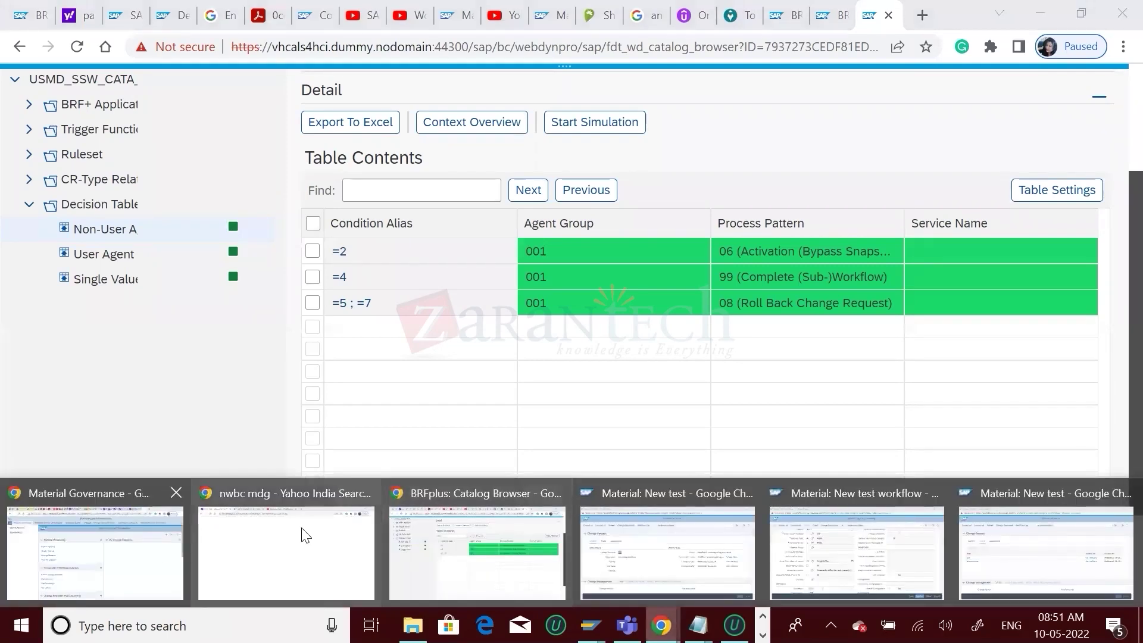
pyautogui.click(115, 494)
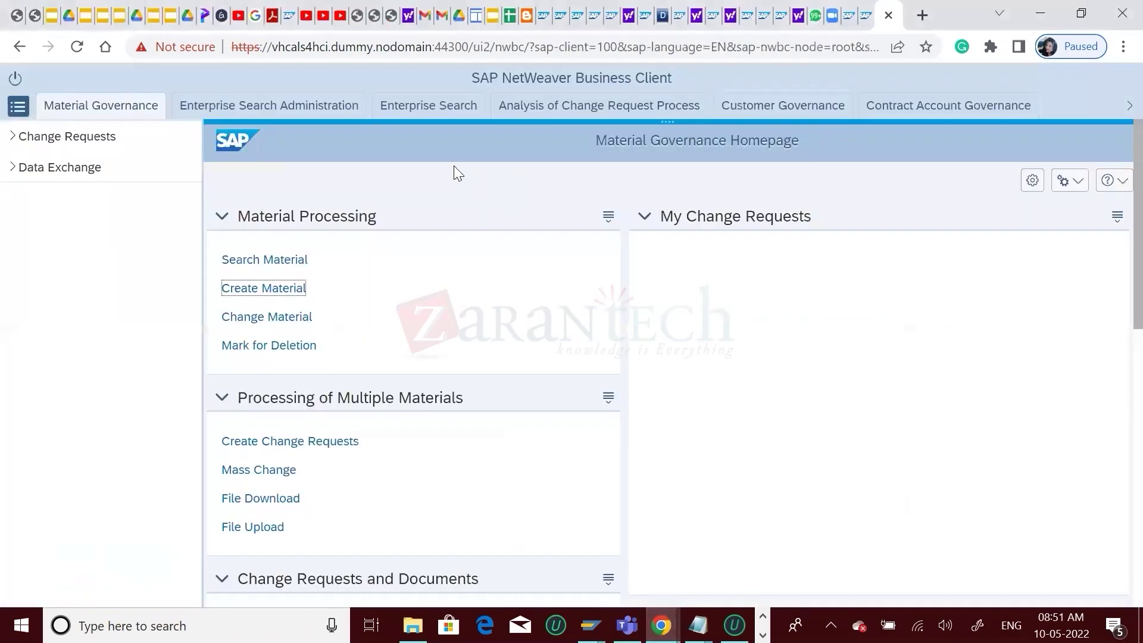
pyautogui.click(1080, 13)
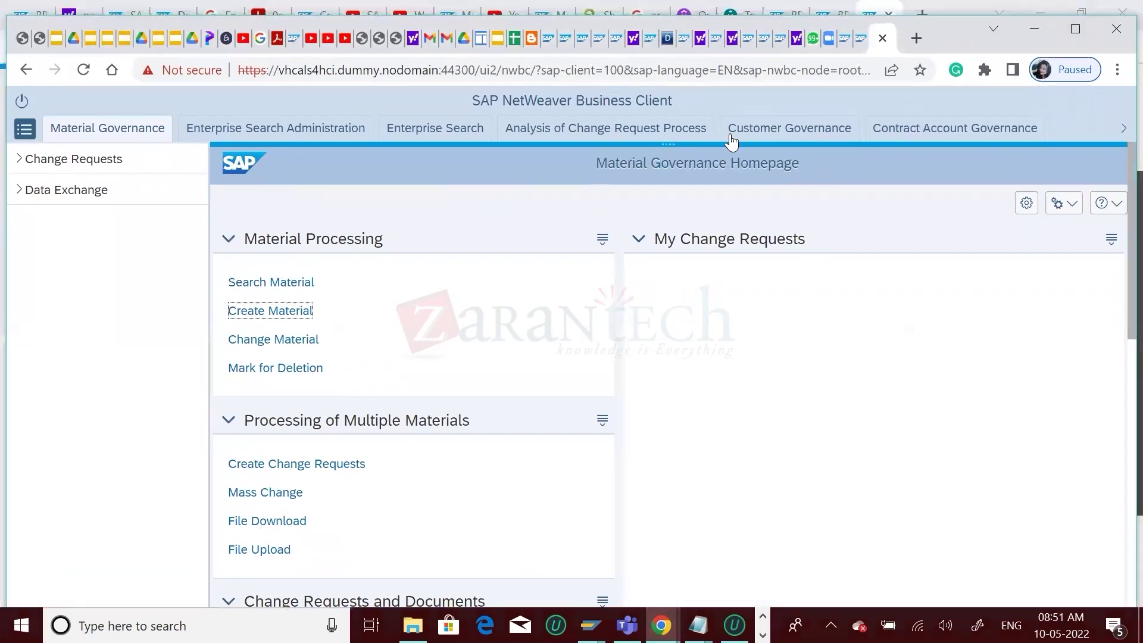
pyautogui.click(499, 39)
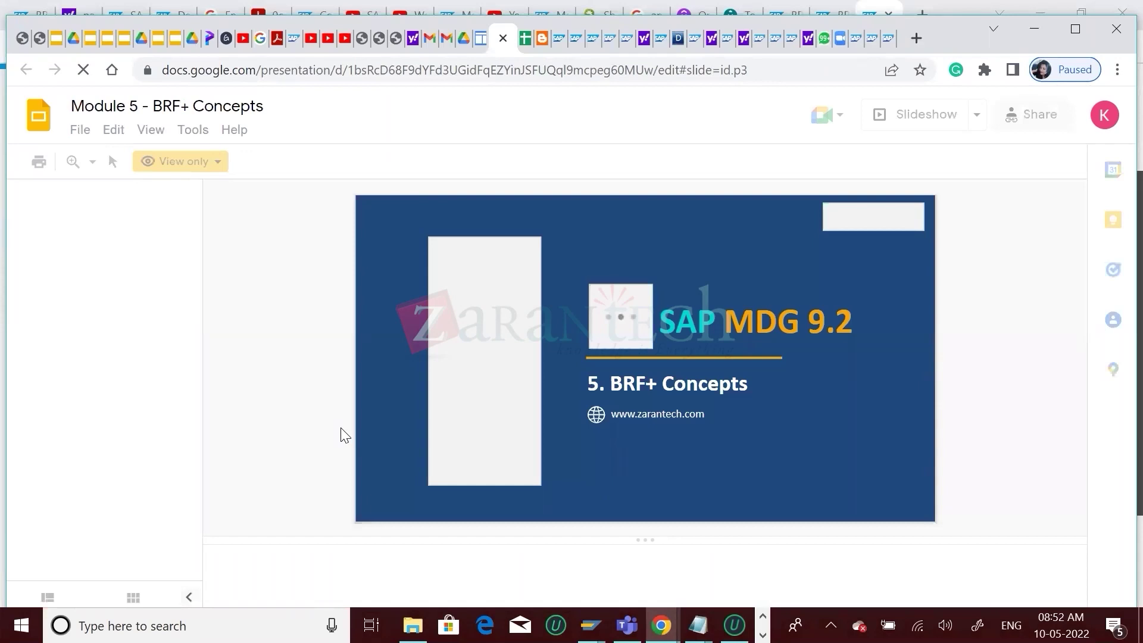
pyautogui.scroll(-15, 136, 417)
pyautogui.click(135, 538)
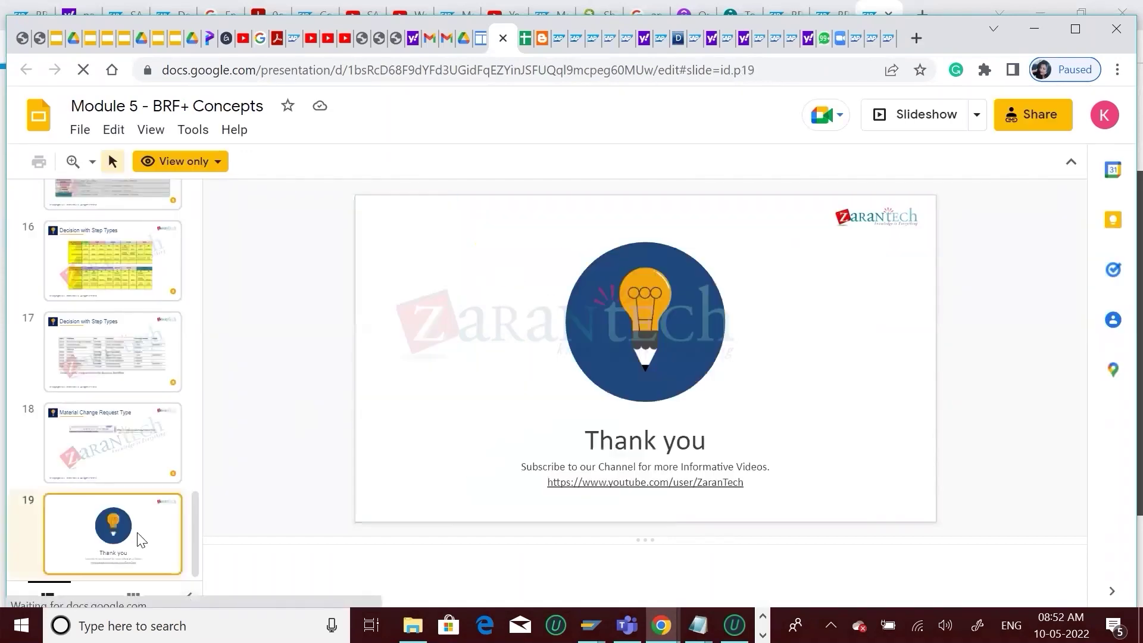